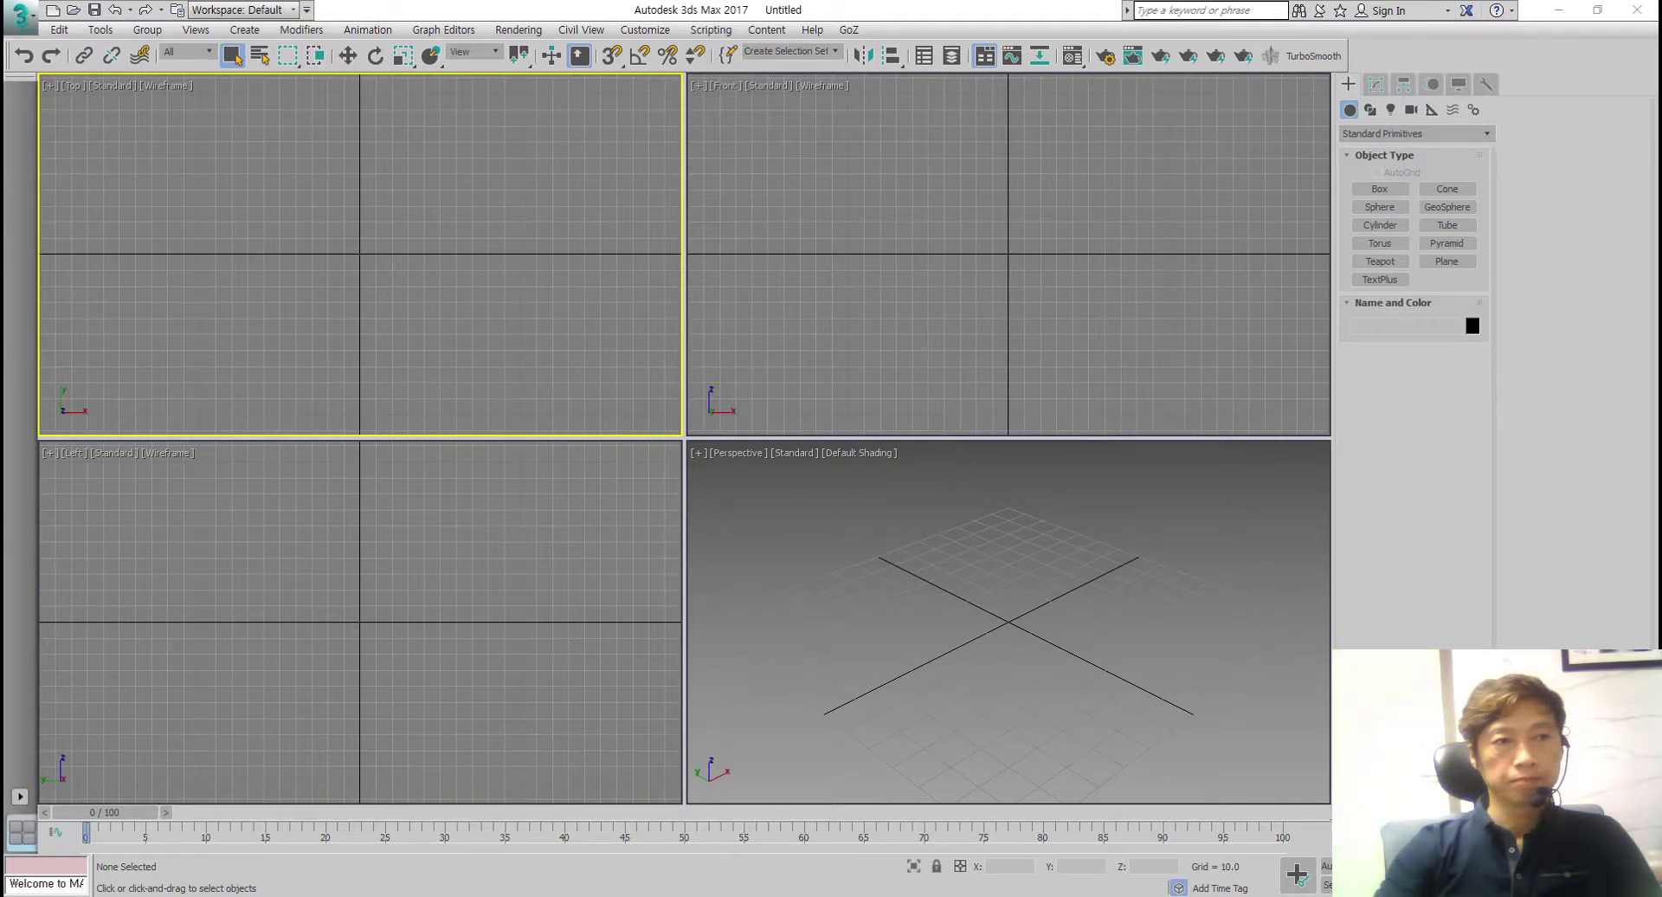
Step: Review the lesson outline in the Notepad file and the stepped drawer unit in reference picture 1-51.bmp
left_click_drag(136, 99, 532, 130)
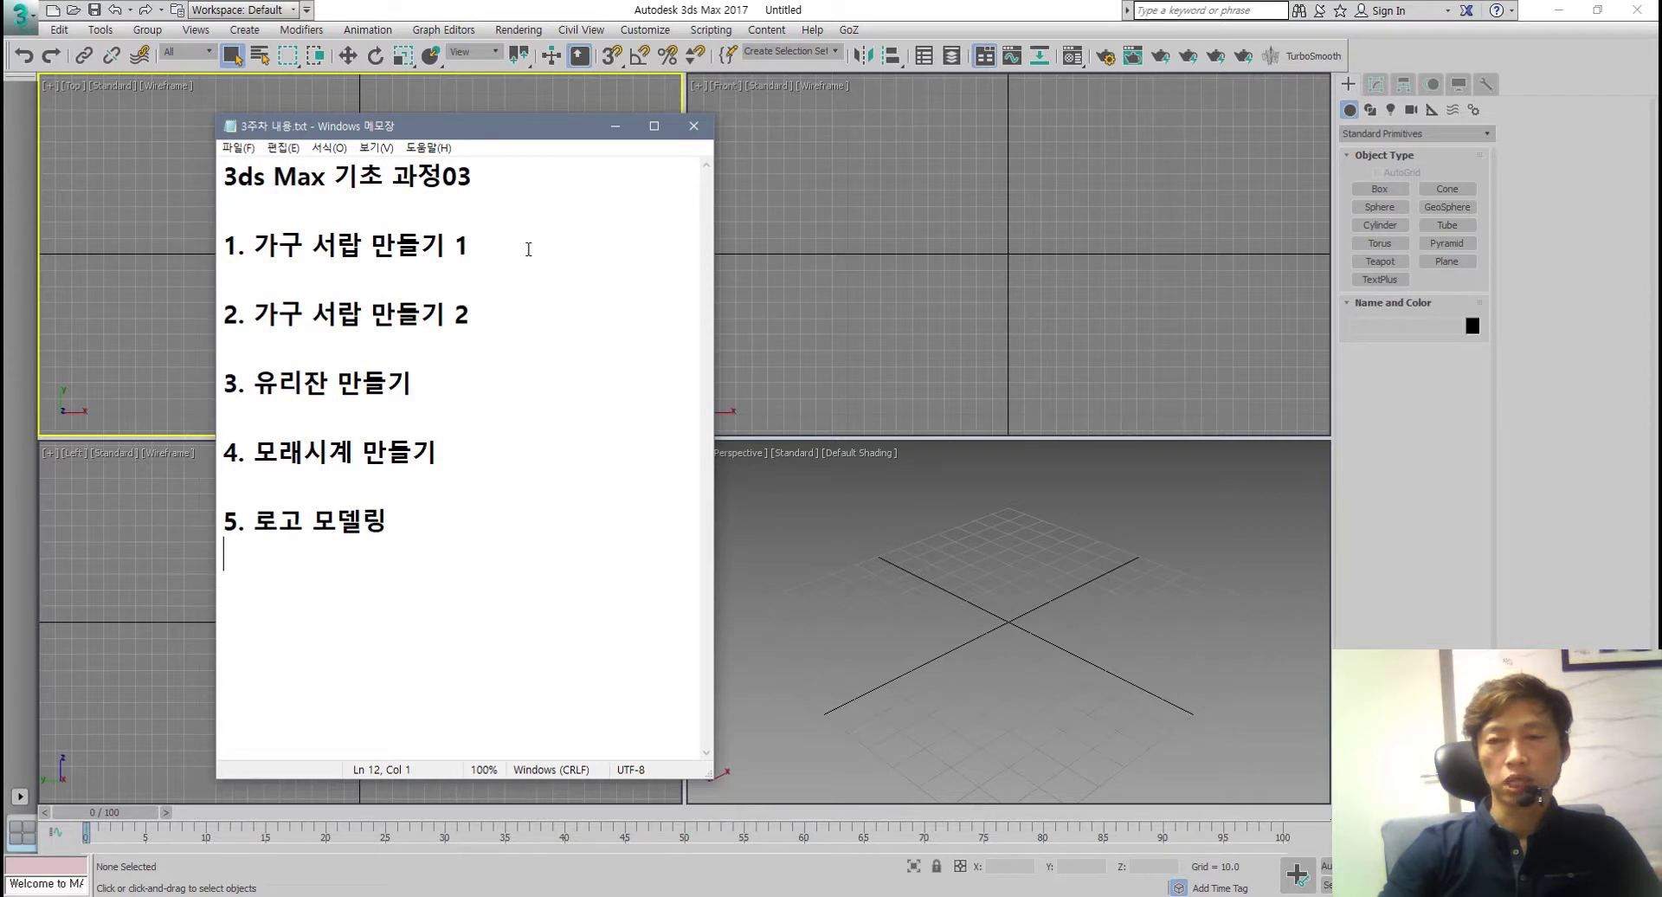
left_click_drag(528, 249, 237, 249)
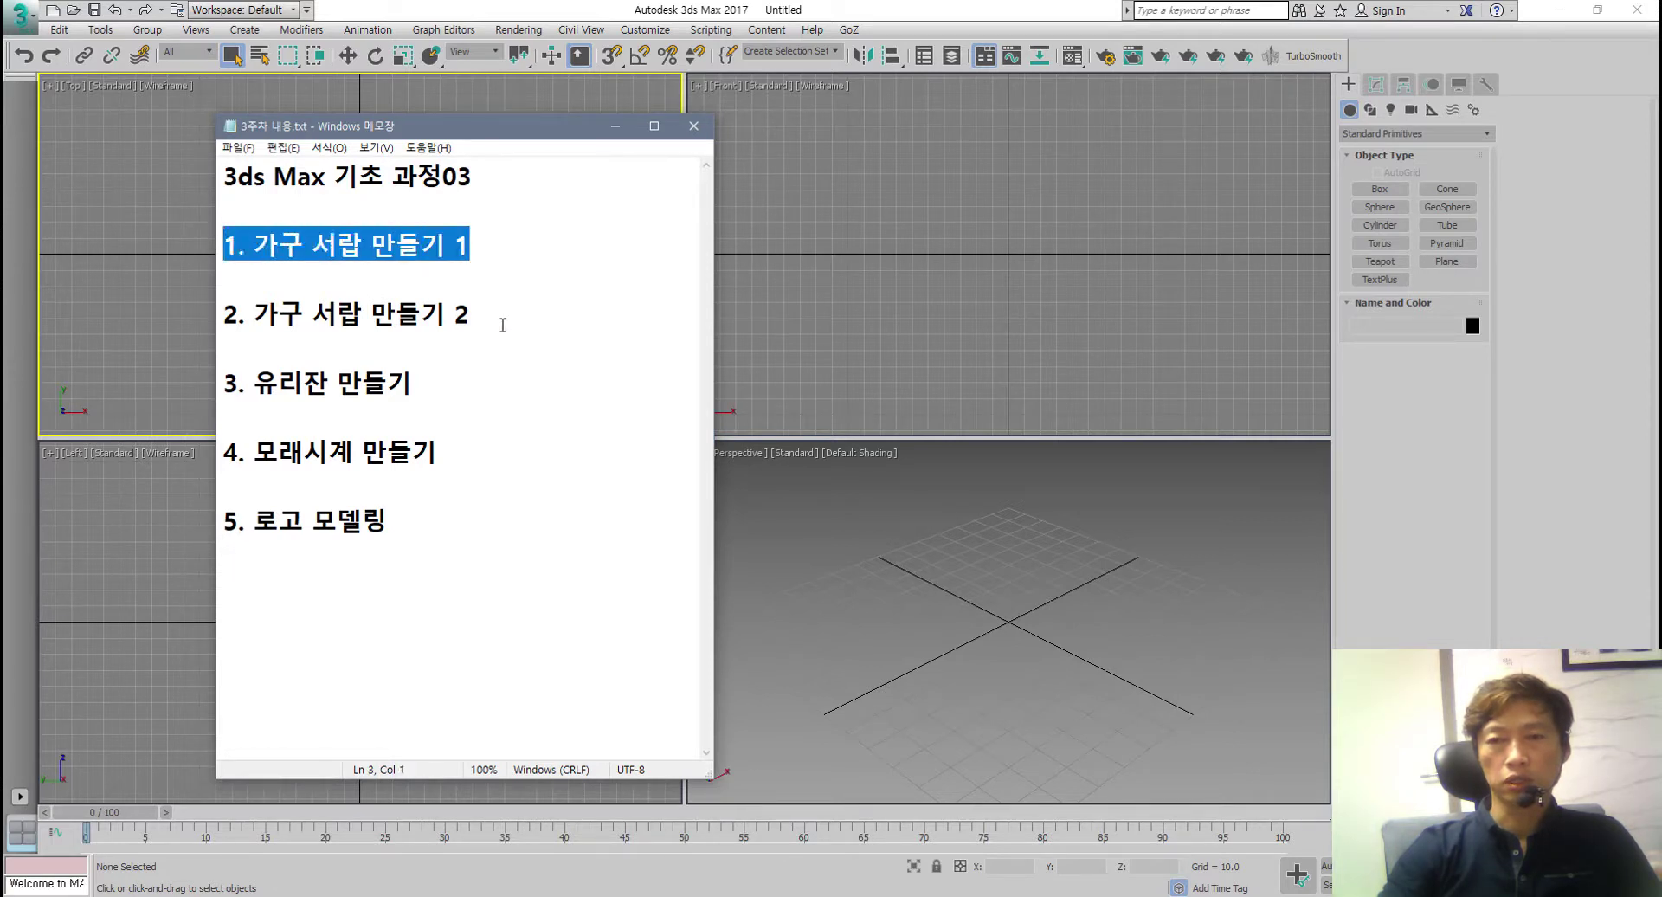
left_click_drag(500, 322, 200, 317)
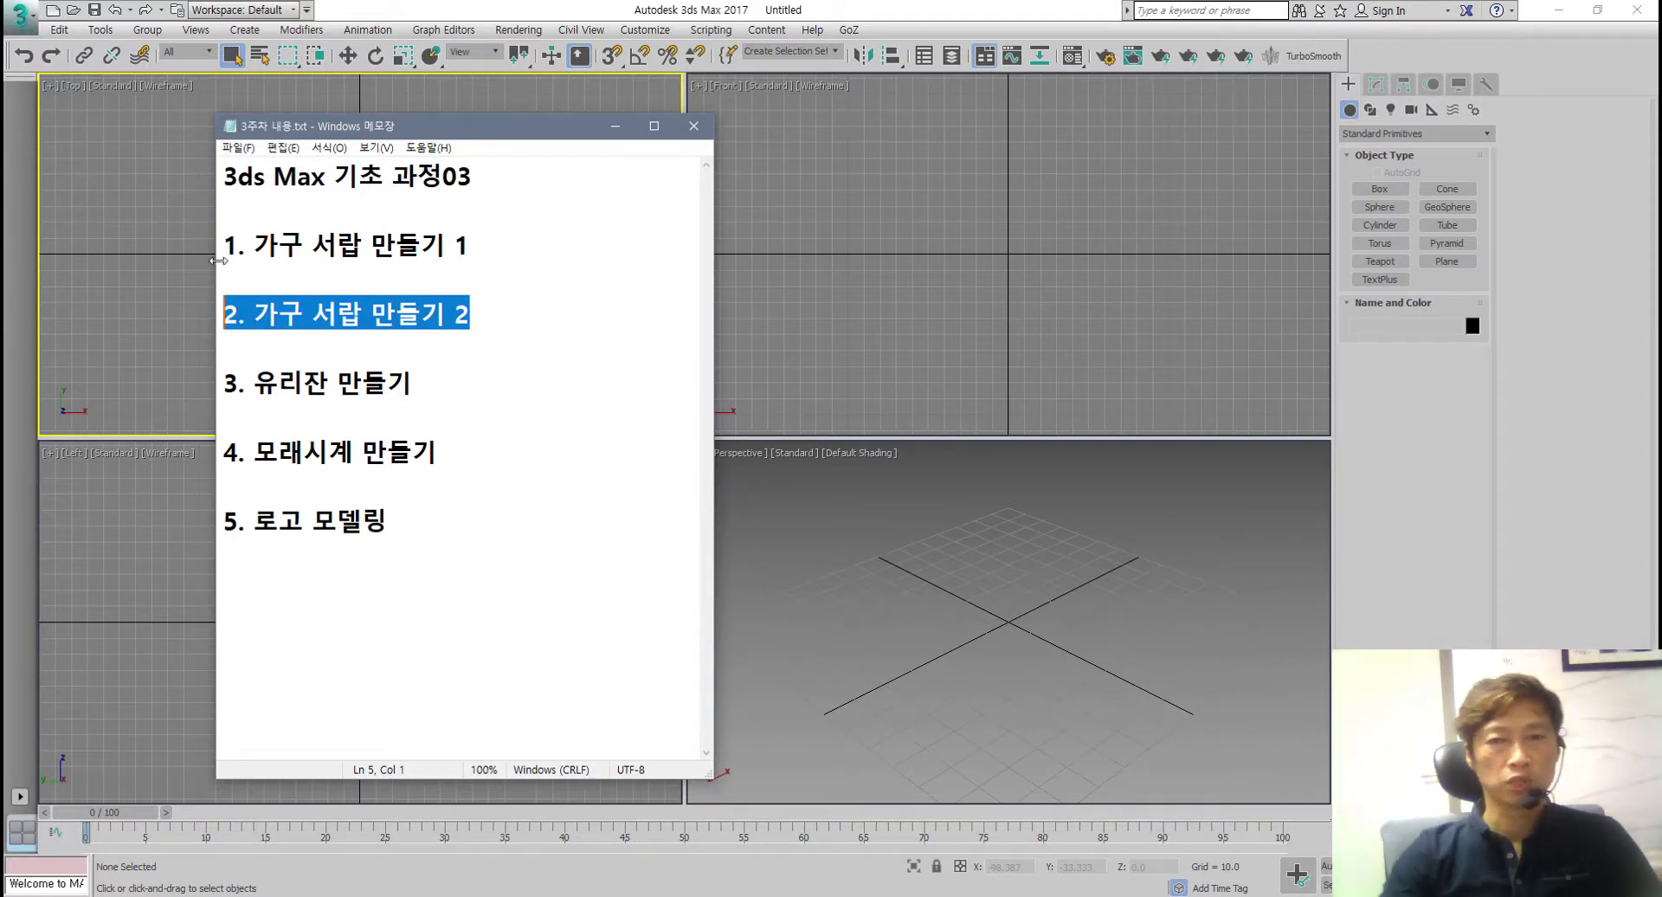
left_click_drag(0, 138, 676, 146)
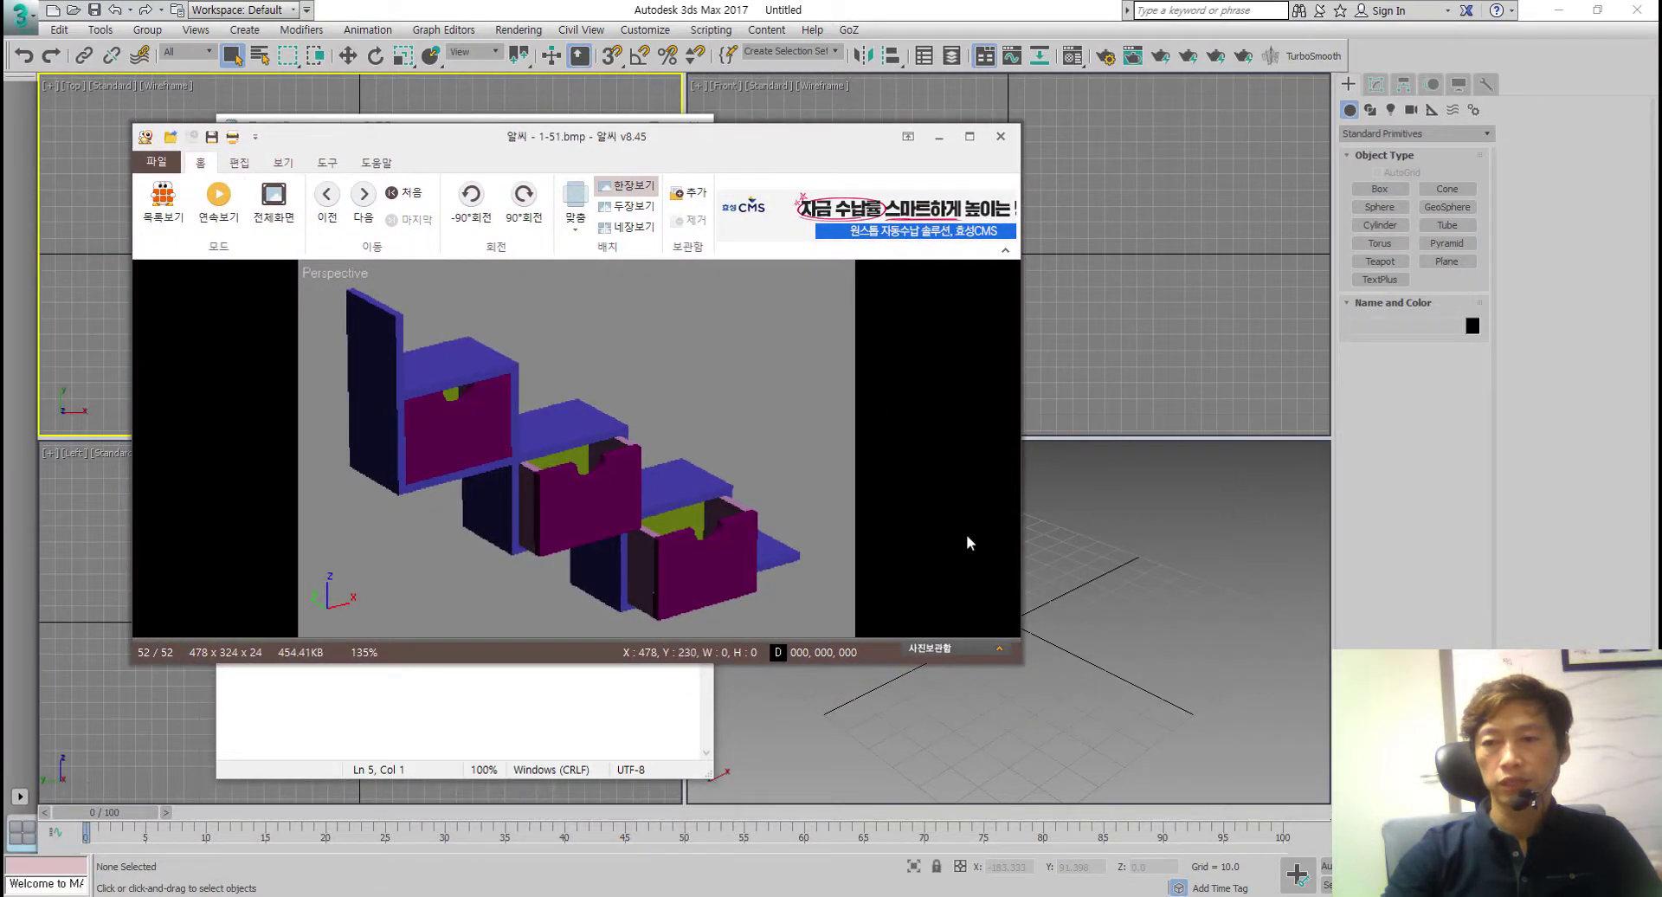
left_click_drag(1017, 670, 1018, 782)
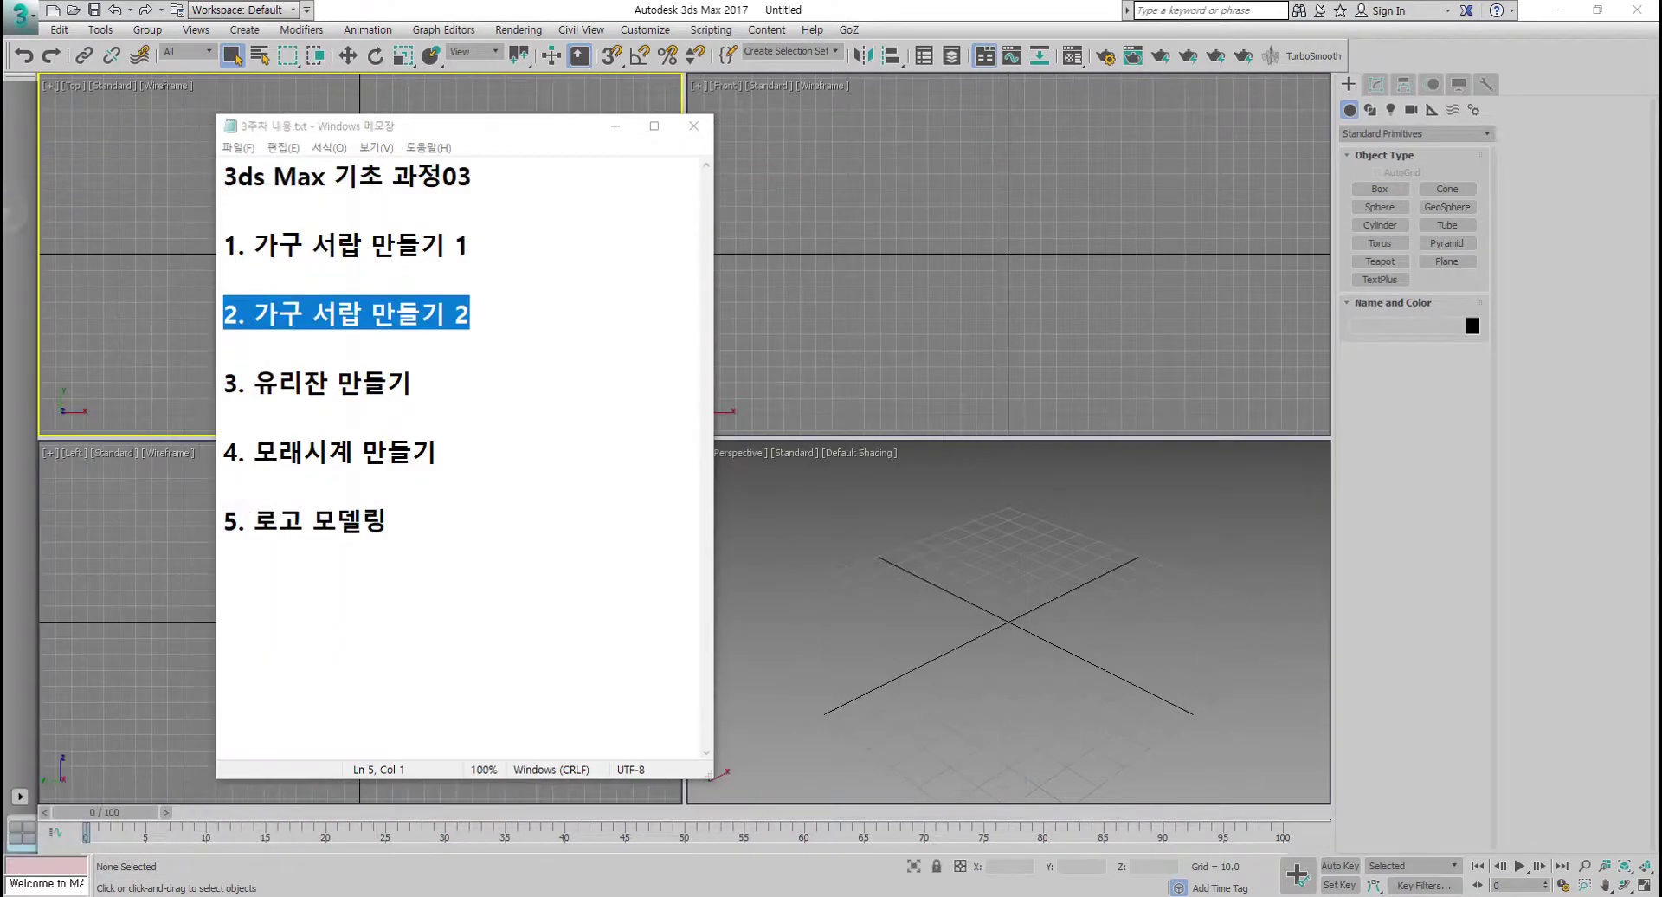
left_click_drag(481, 317, 225, 312)
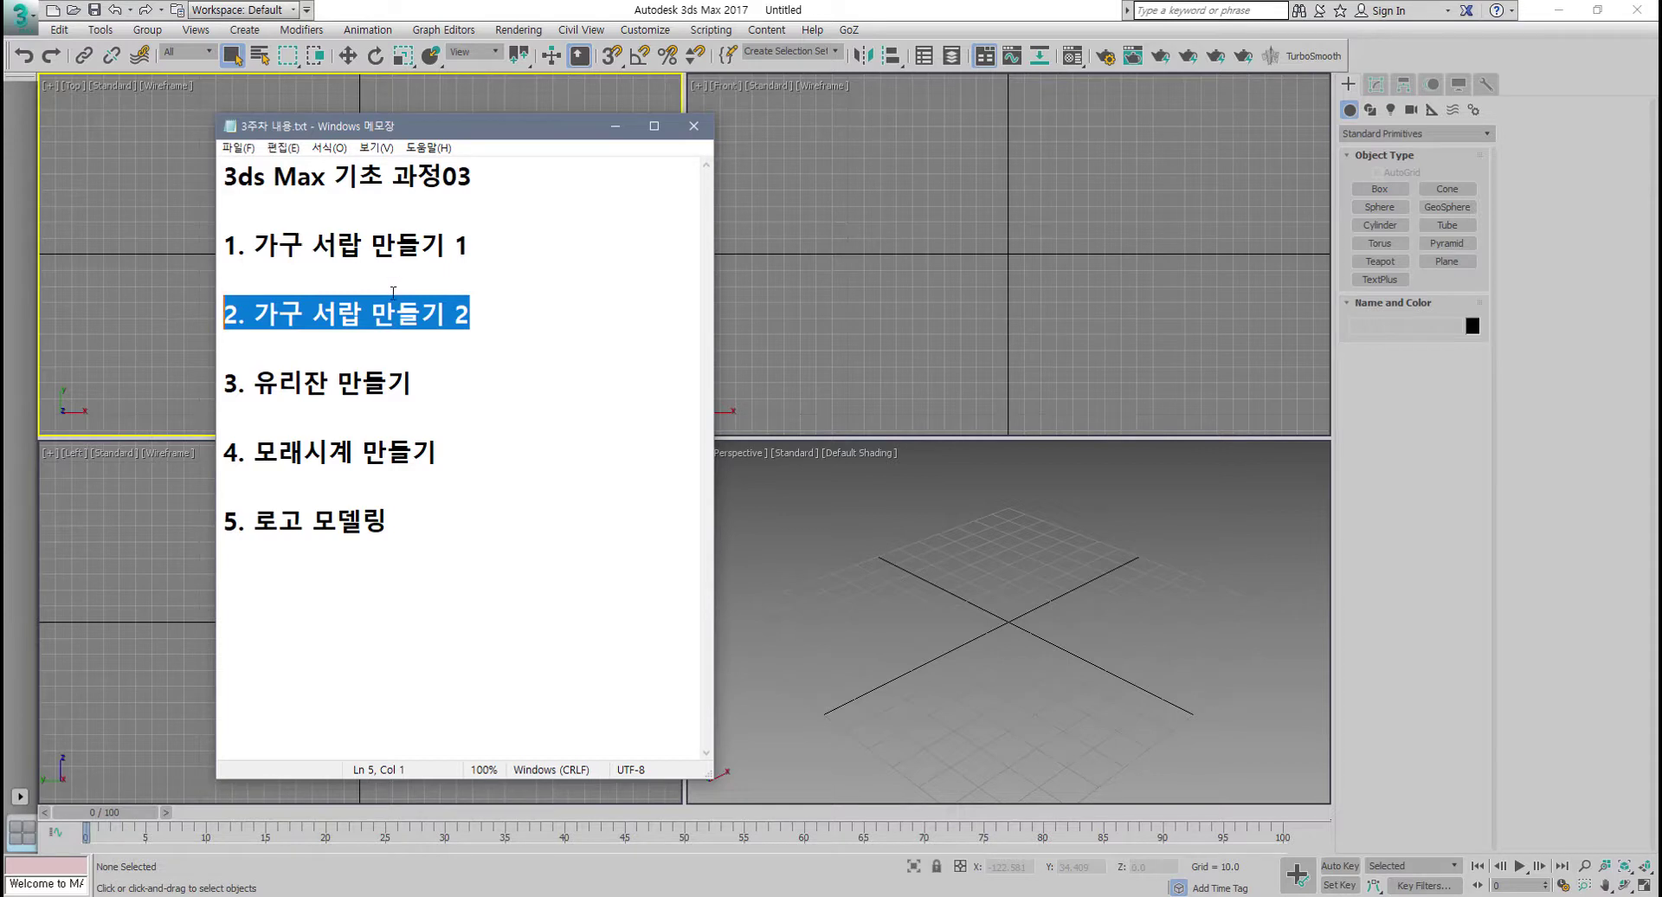
left_click(192, 173)
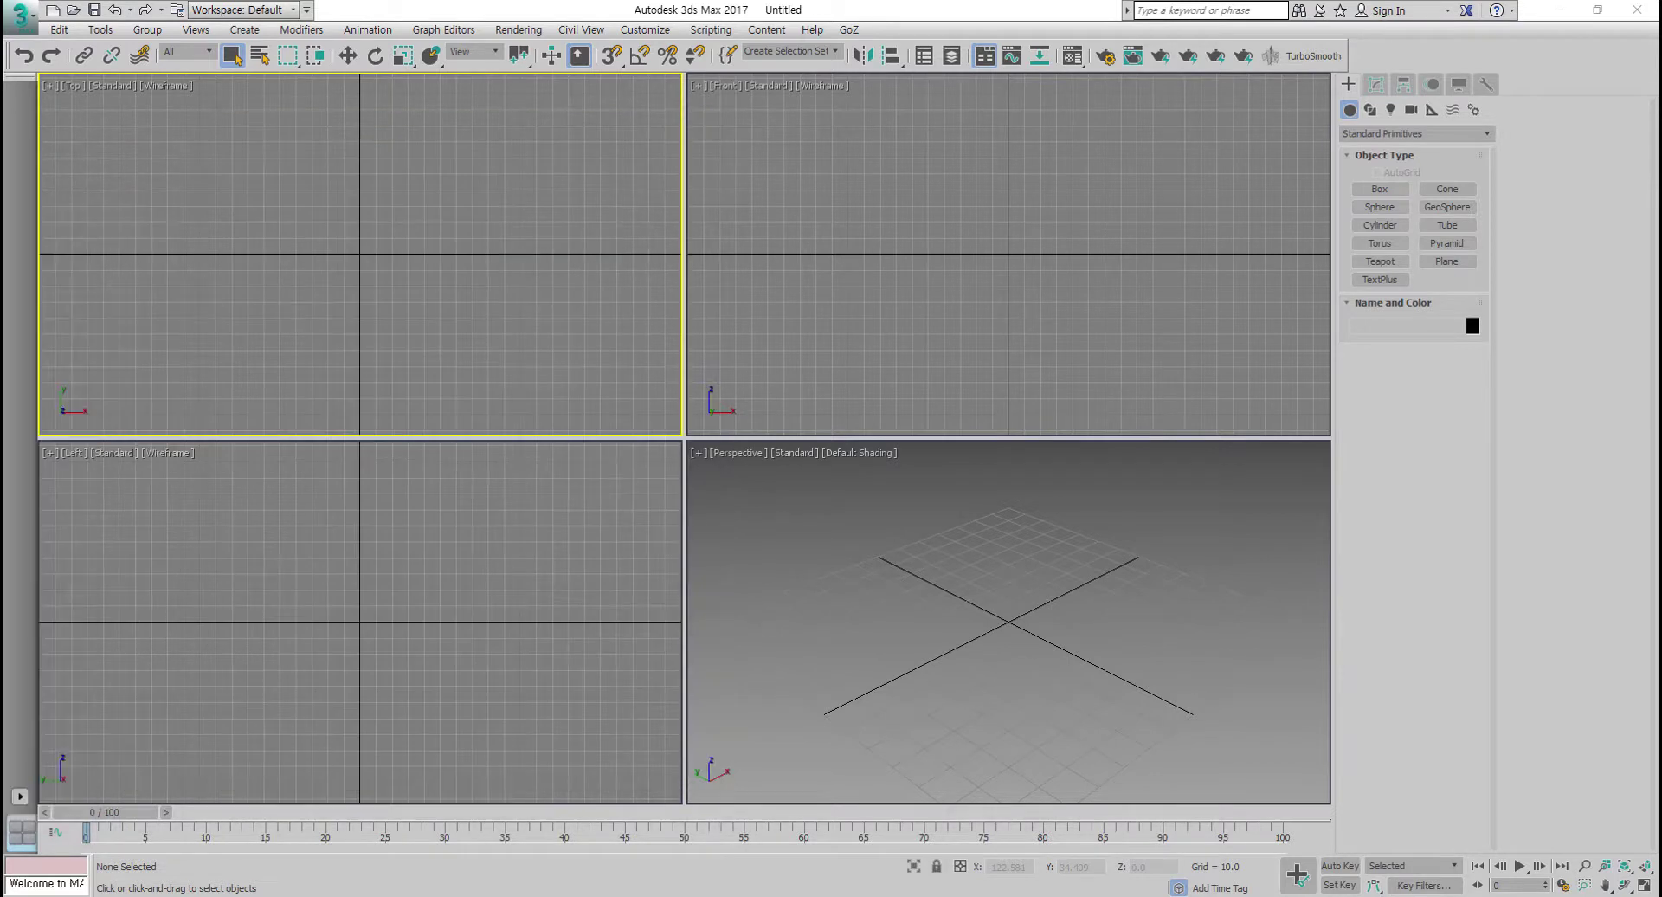
Step: Maximize the Front viewport and turn on 3D snapping to grid points, ready for drawing splines
left_click(1369, 109)
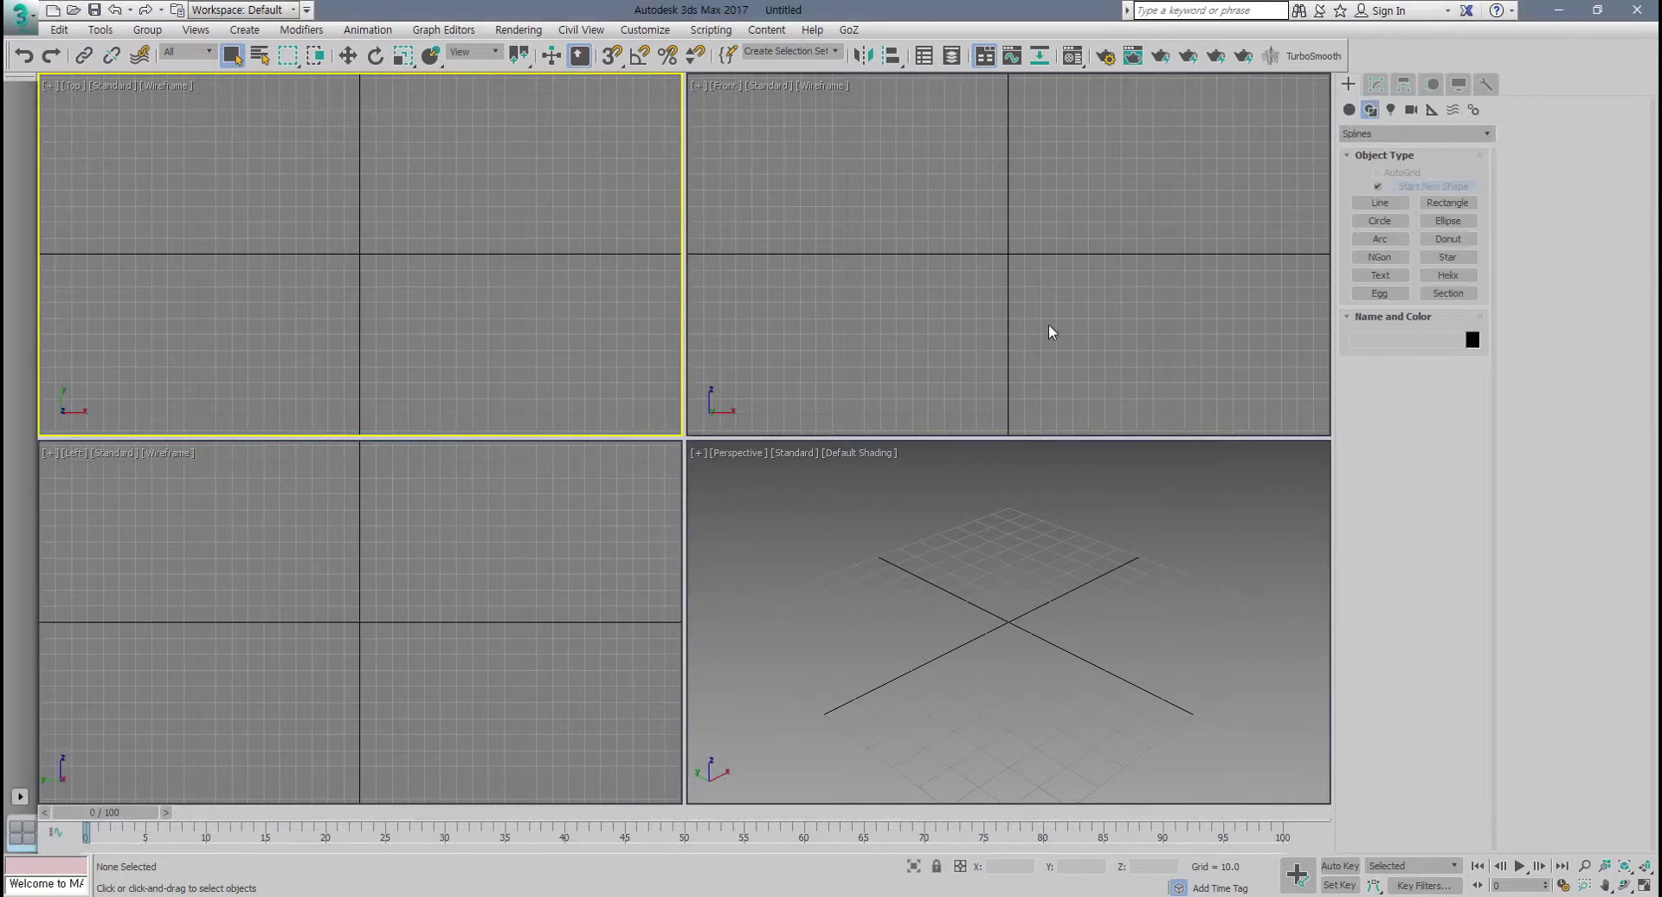
left_click(1049, 331)
key("alt+w")
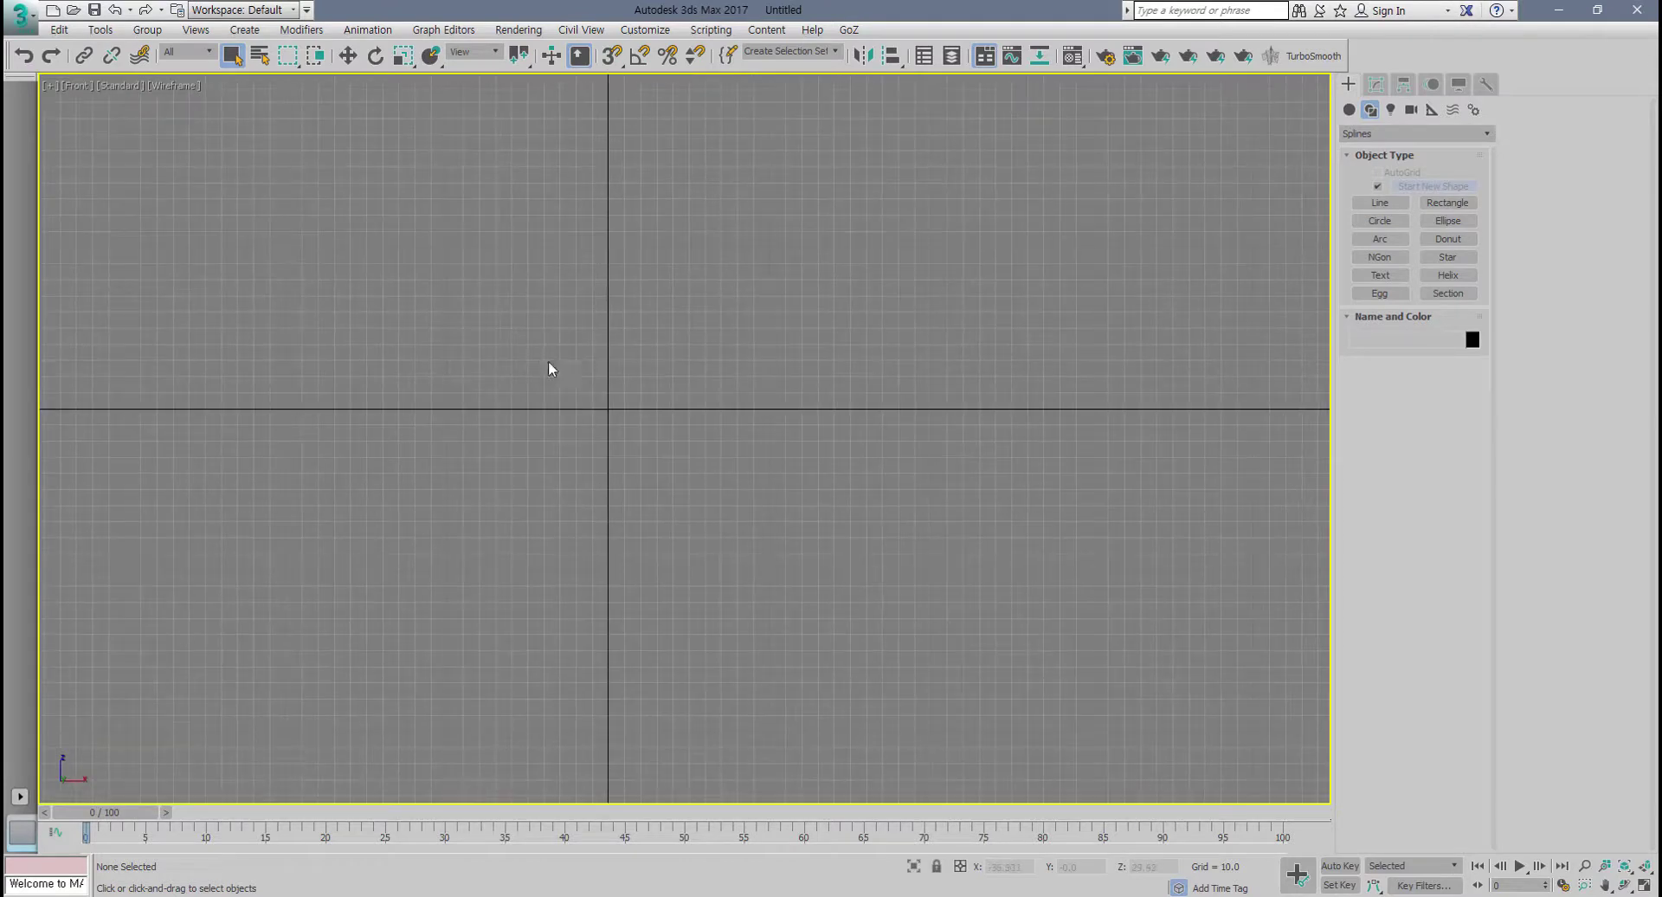
left_click(611, 57)
right_click(611, 57)
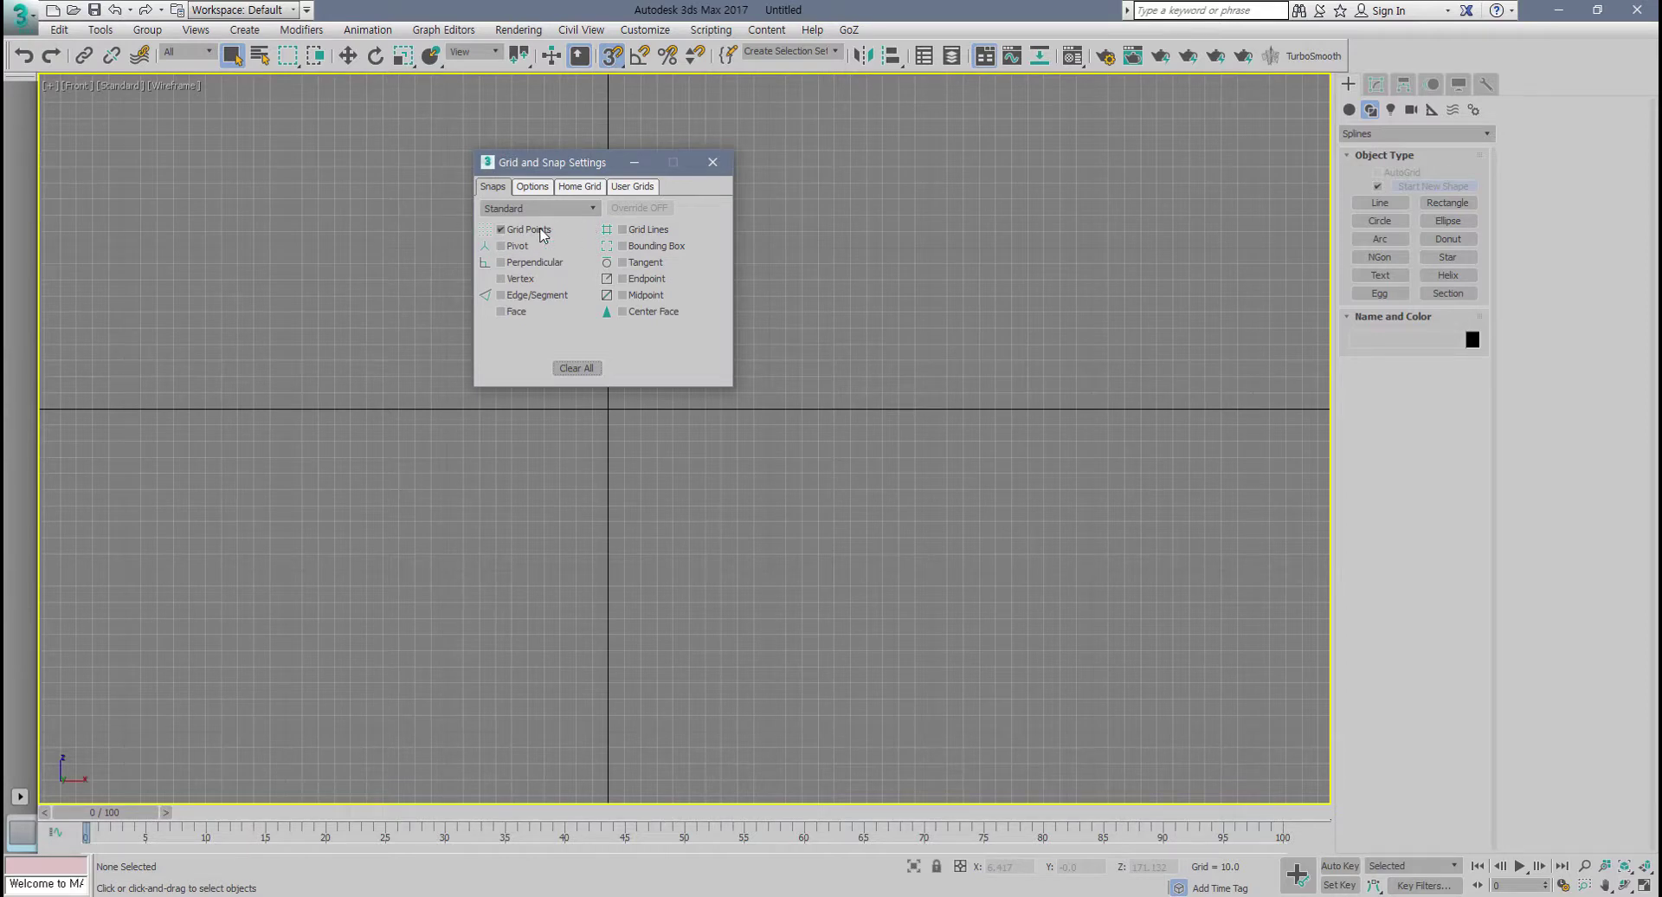
left_click(713, 162)
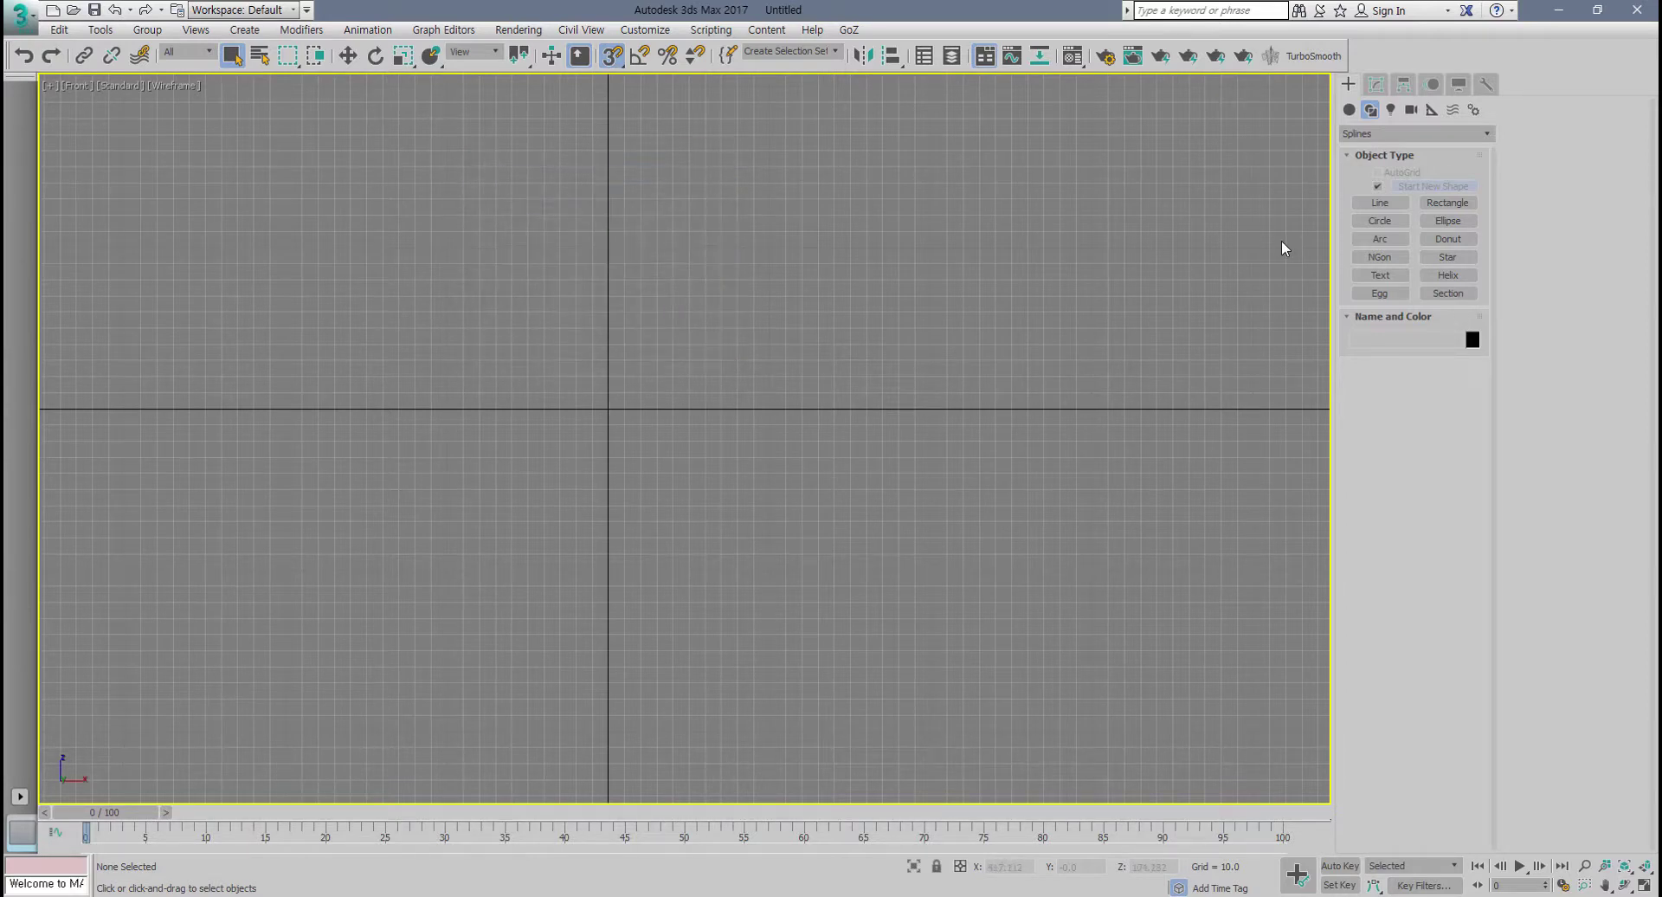
Step: Draw a 200 by 200 rectangle spline centred on the origin in the Front view
left_click(1447, 204)
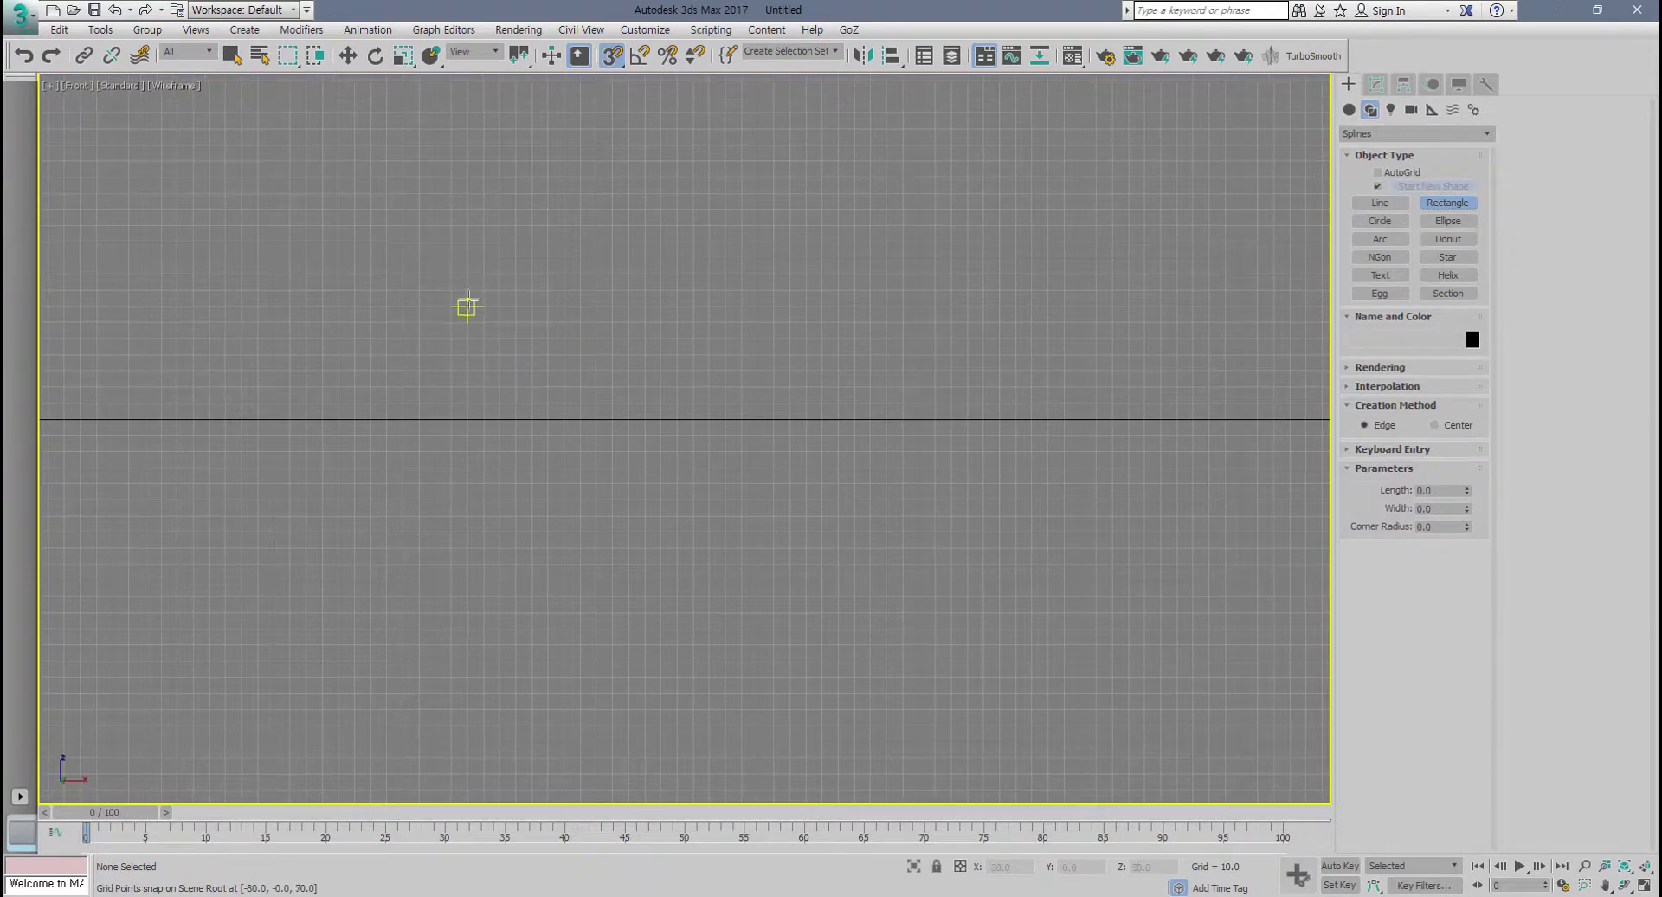
left_click_drag(435, 258, 757, 580)
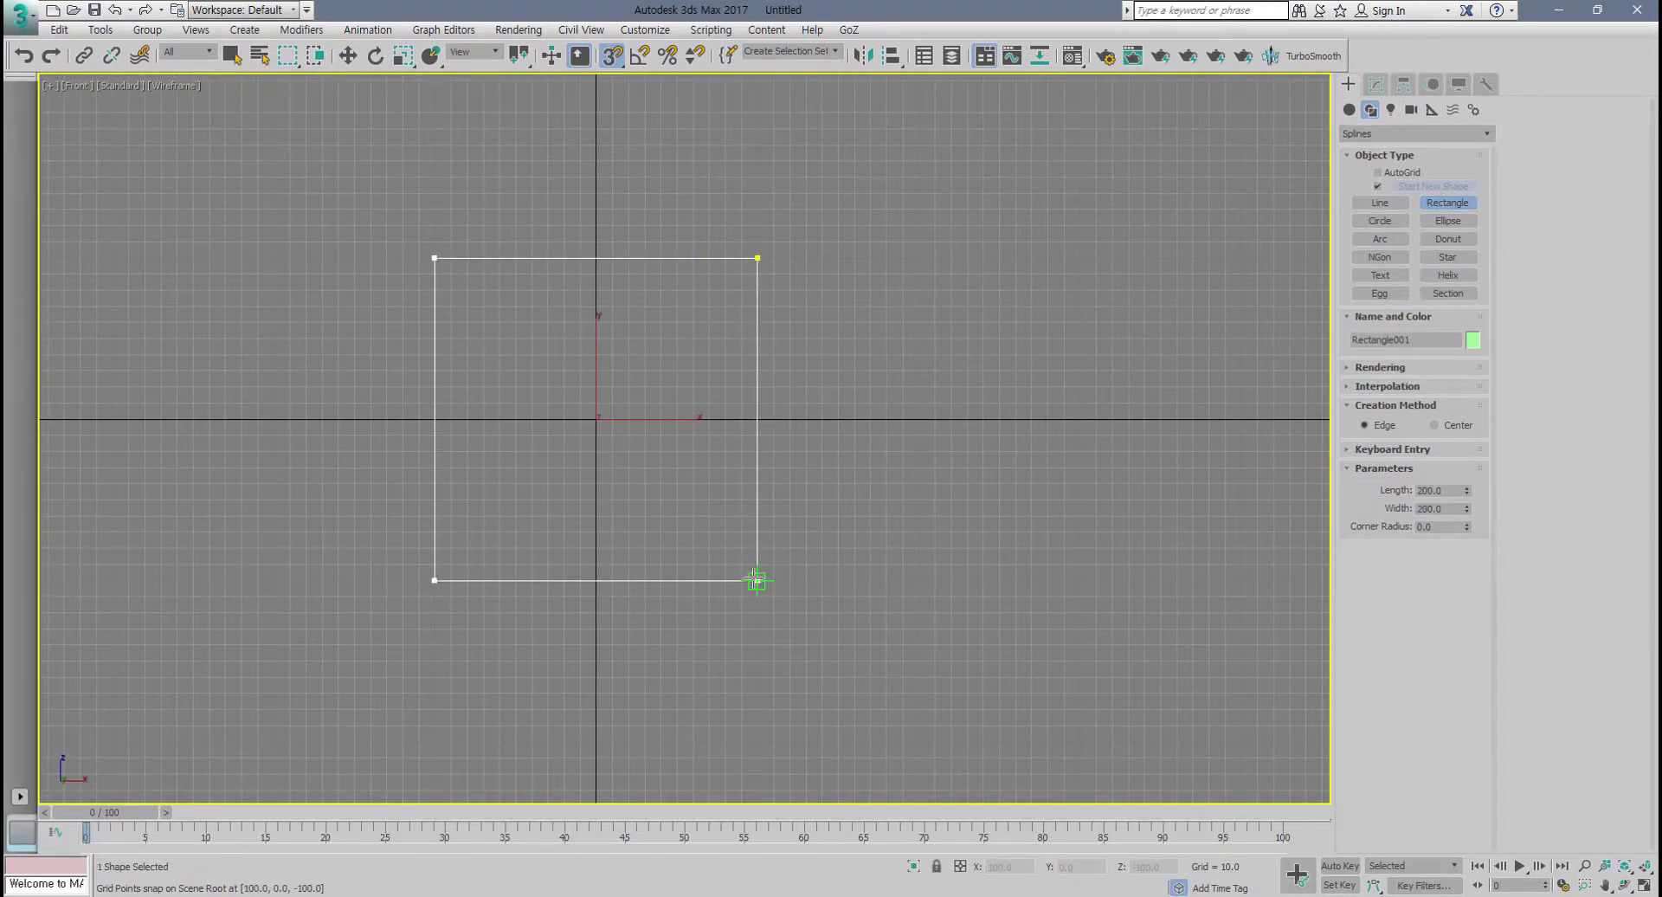
scroll(712, 541, "down", 5)
scroll(711, 536, "up", 4)
scroll(712, 538, "down", 2)
scroll(636, 514, "down", 2)
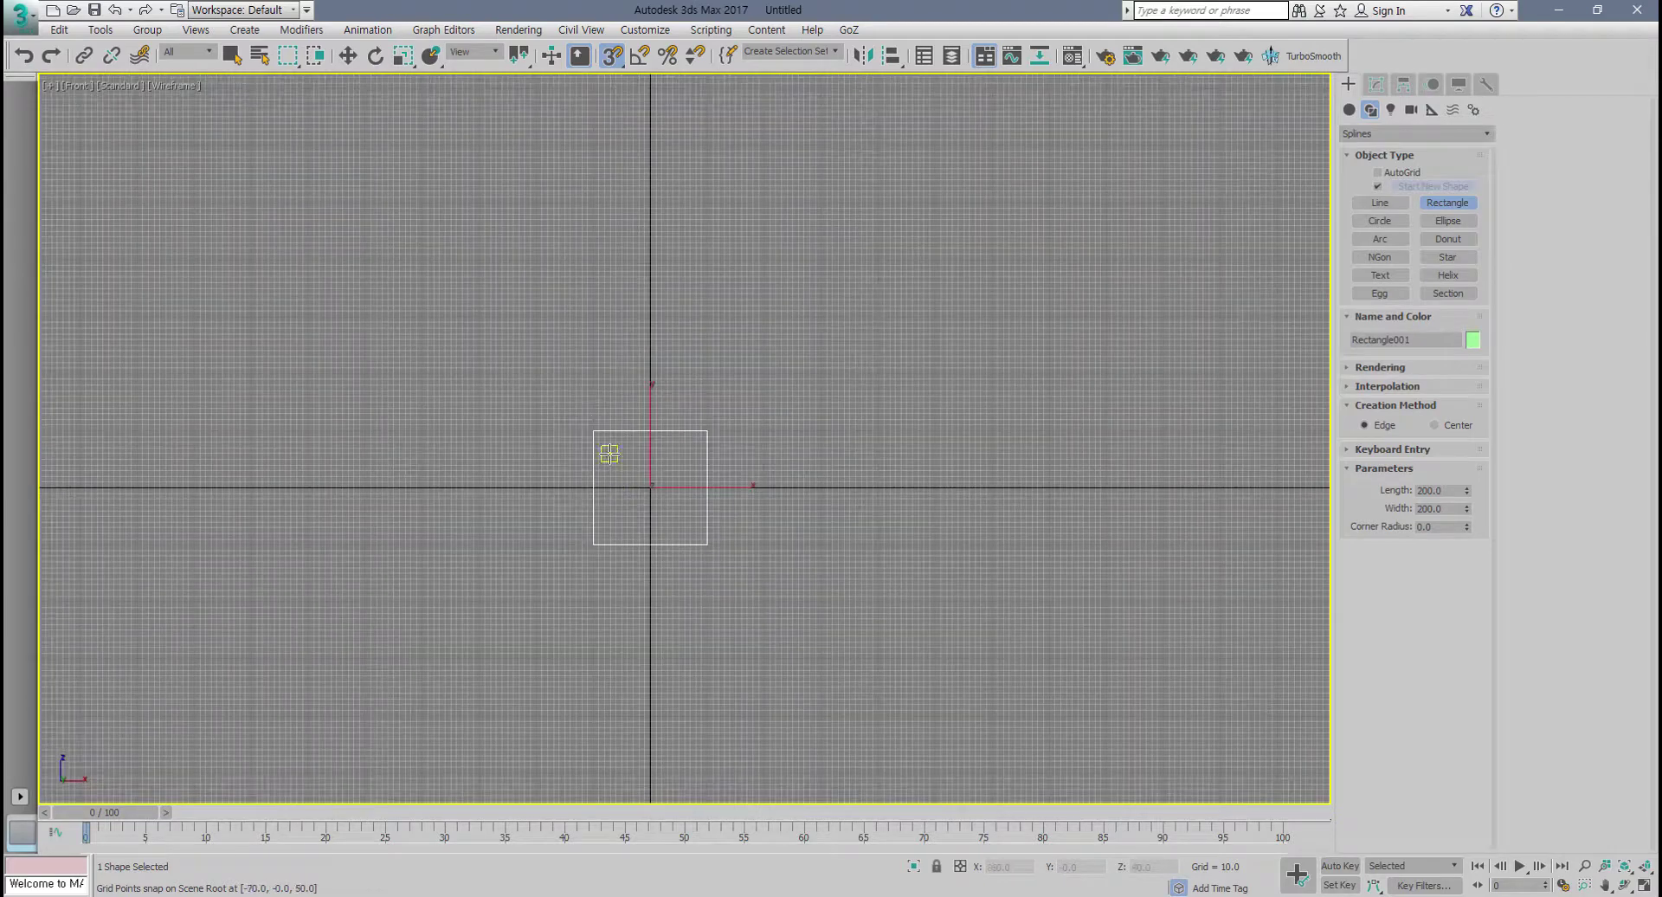
scroll(683, 467, "up", 3)
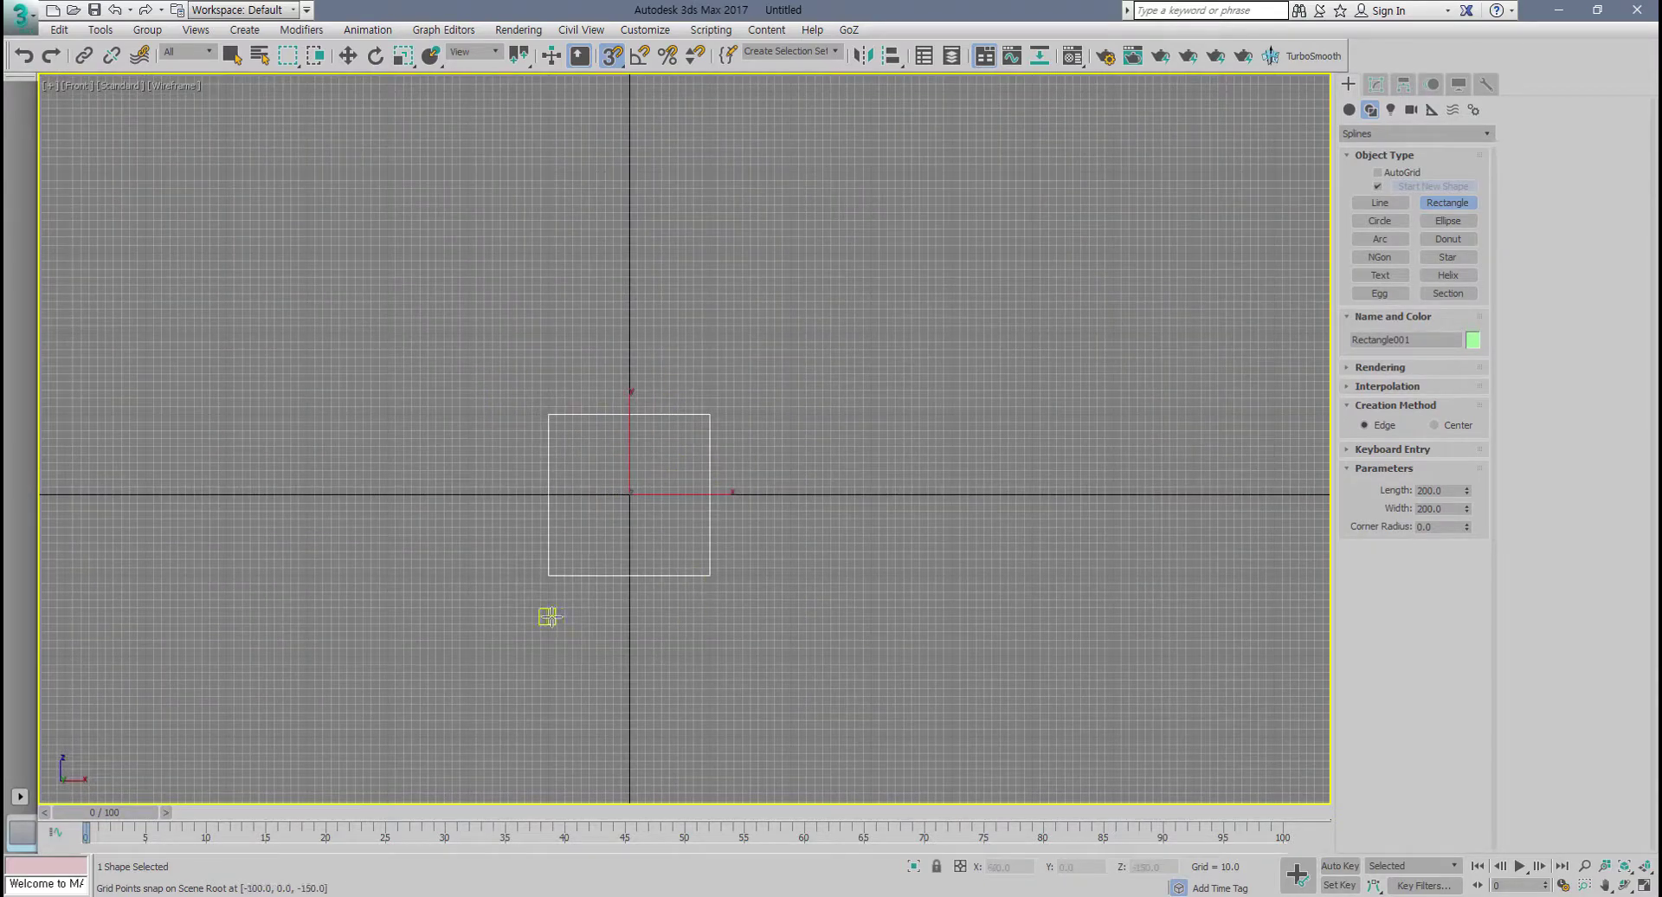
scroll(549, 615, "up", 3)
middle_click_drag(662, 372, 592, 481)
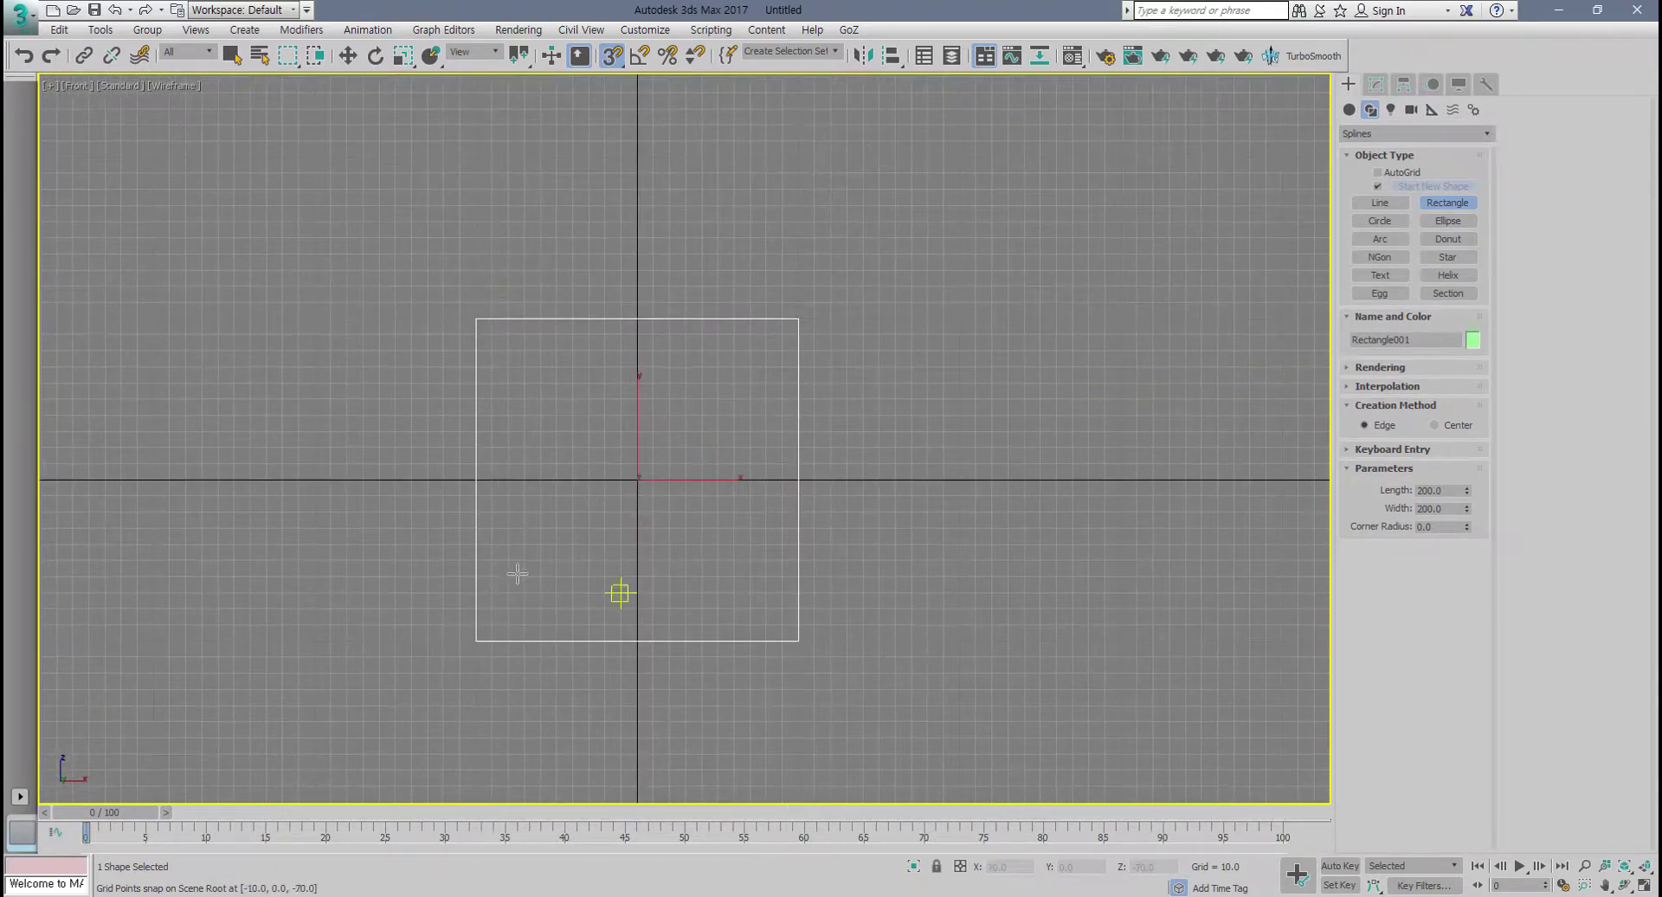
left_click(1436, 490)
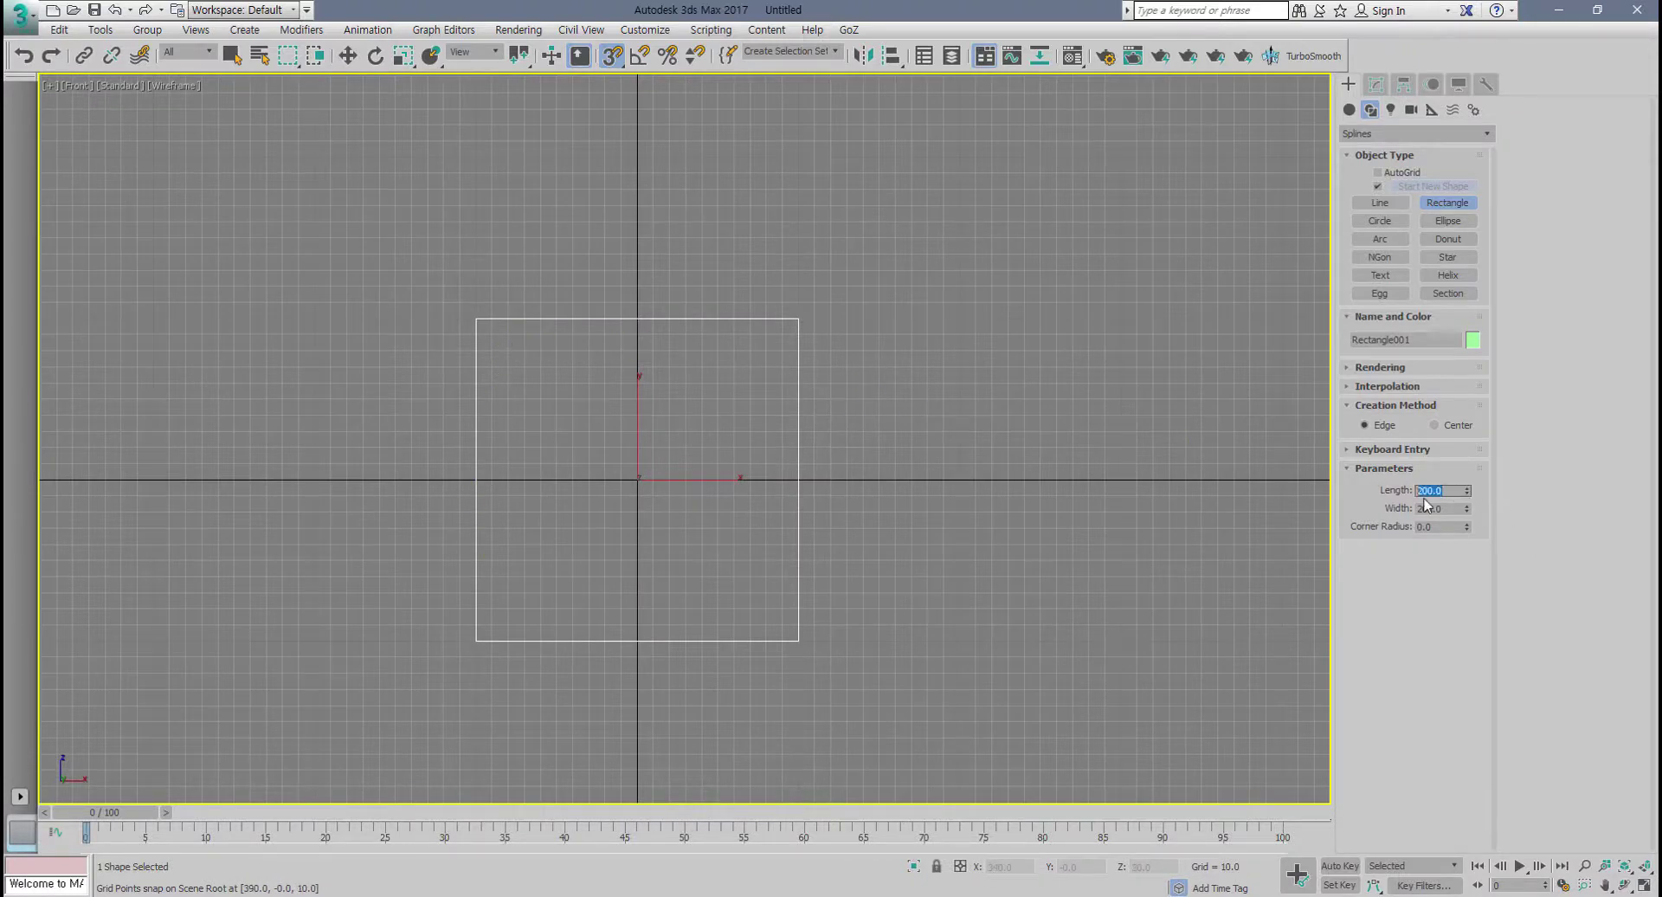
key("Tab")
middle_click_drag(1038, 483, 1021, 493)
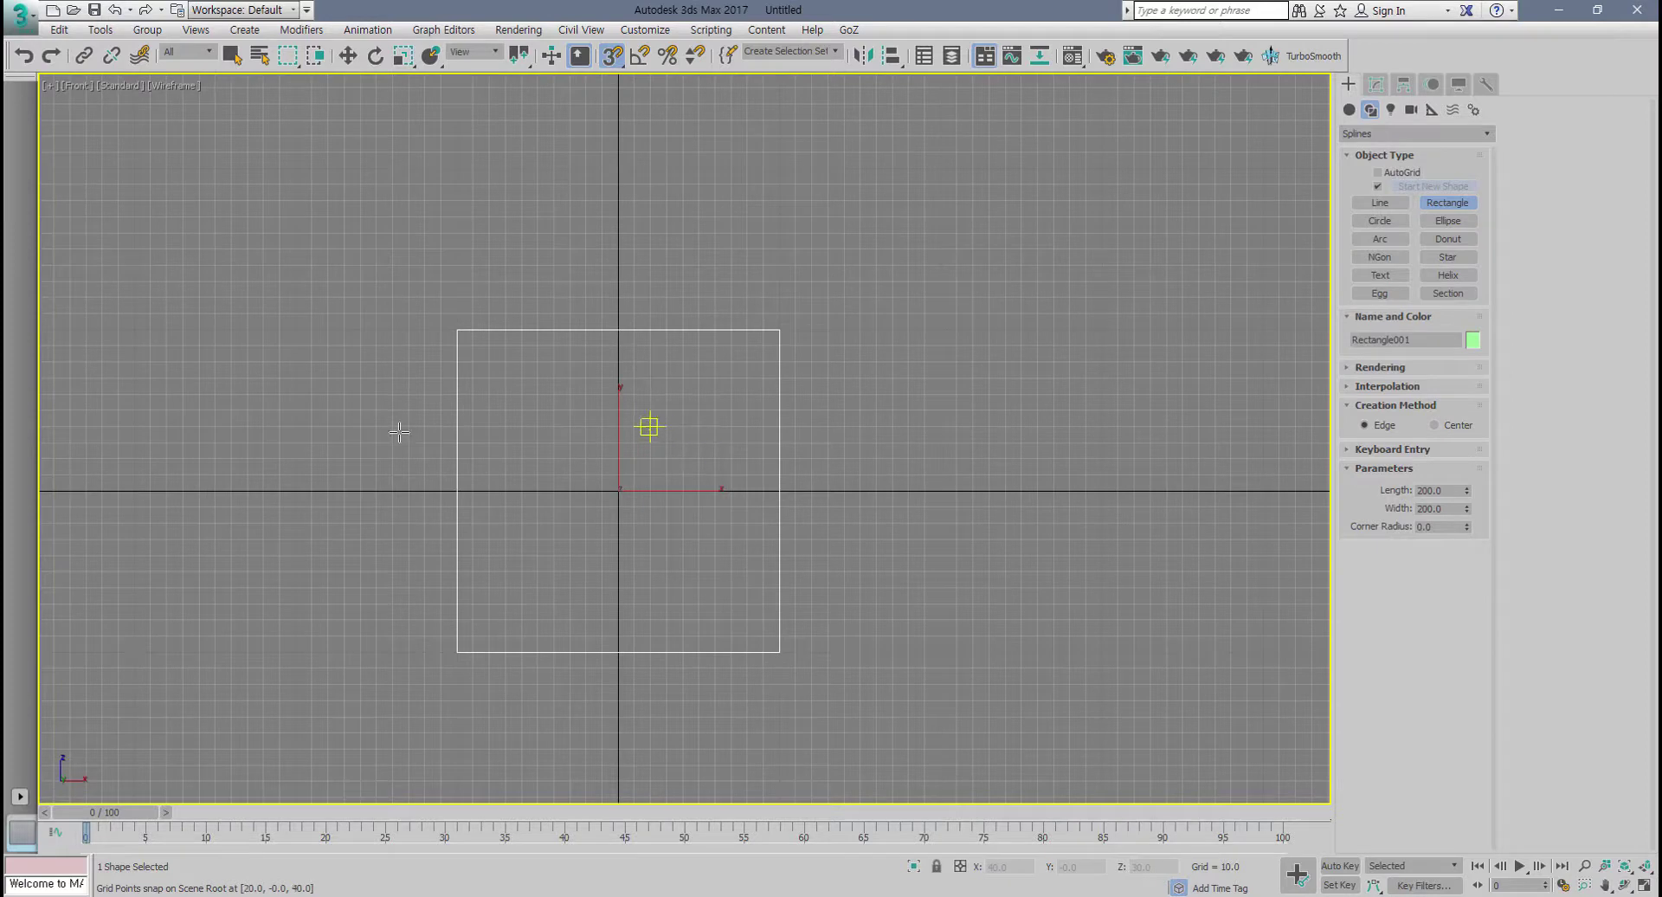
Step: Switch to the picture viewer and examine the drawer fronts and the stepped frame in the reference image
key("alt+Tab")
left_click_drag(291, 200, 292, 154)
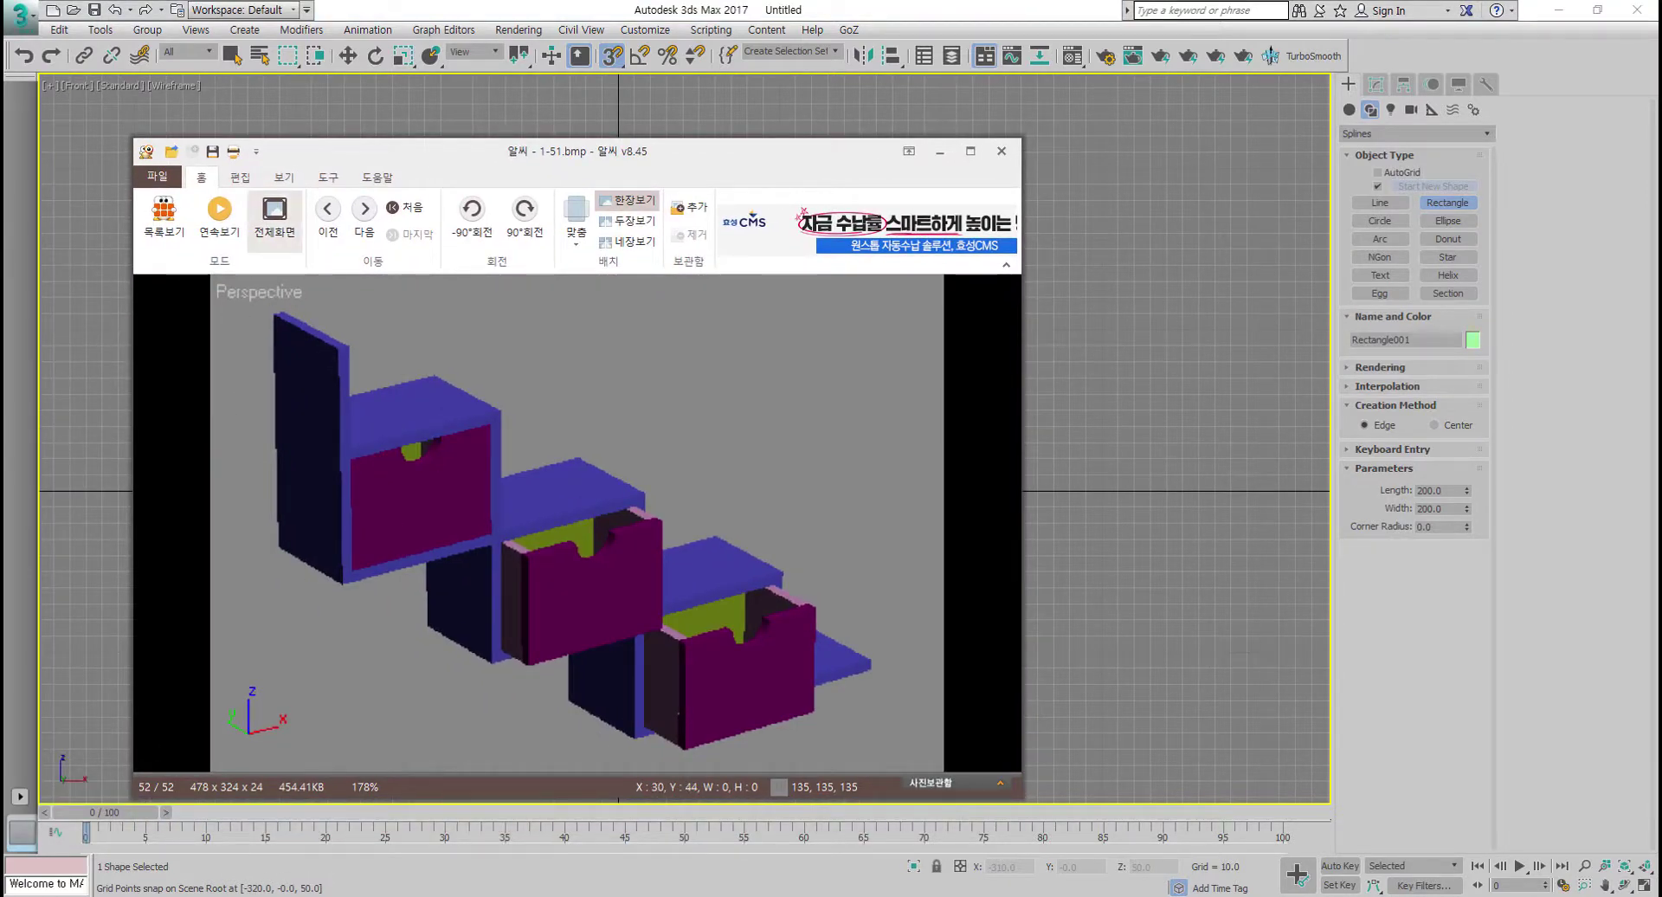
mouse_move(386, 589)
left_mouse_down()
mouse_move(299, 594)
mouse_move(368, 414)
left_mouse_up()
mouse_move(510, 532)
left_mouse_down()
mouse_move(299, 489)
mouse_move(489, 437)
left_mouse_up()
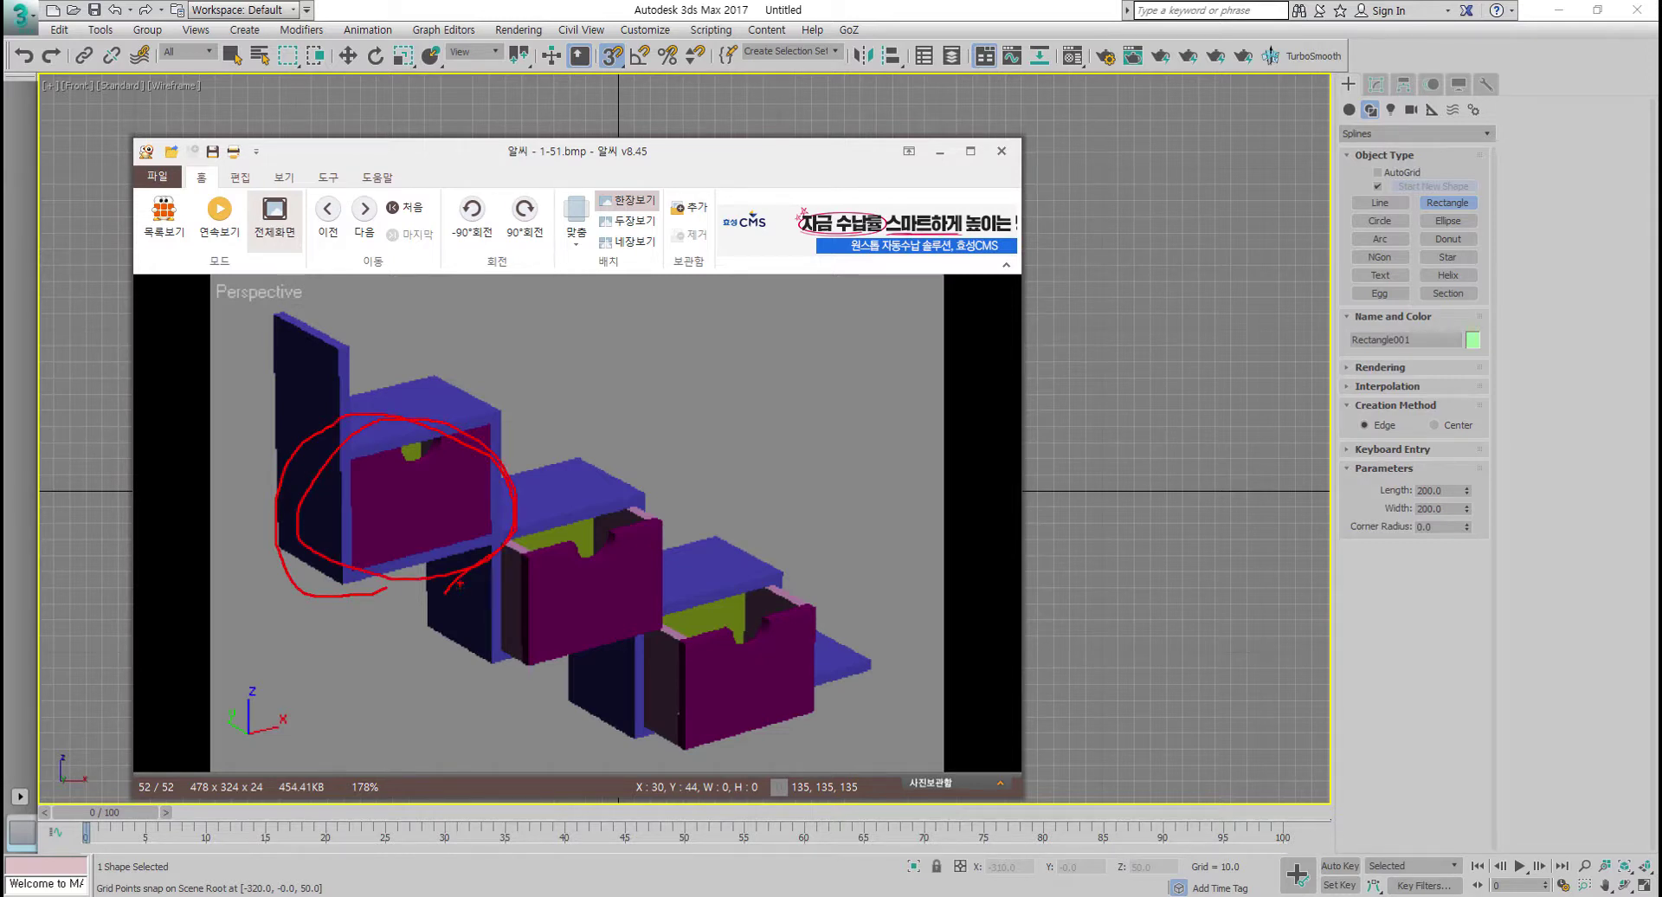
mouse_move(482, 531)
left_mouse_down()
mouse_move(741, 680)
mouse_move(673, 685)
left_mouse_up()
mouse_move(518, 558)
left_mouse_down()
mouse_move(554, 645)
mouse_move(583, 625)
left_mouse_up()
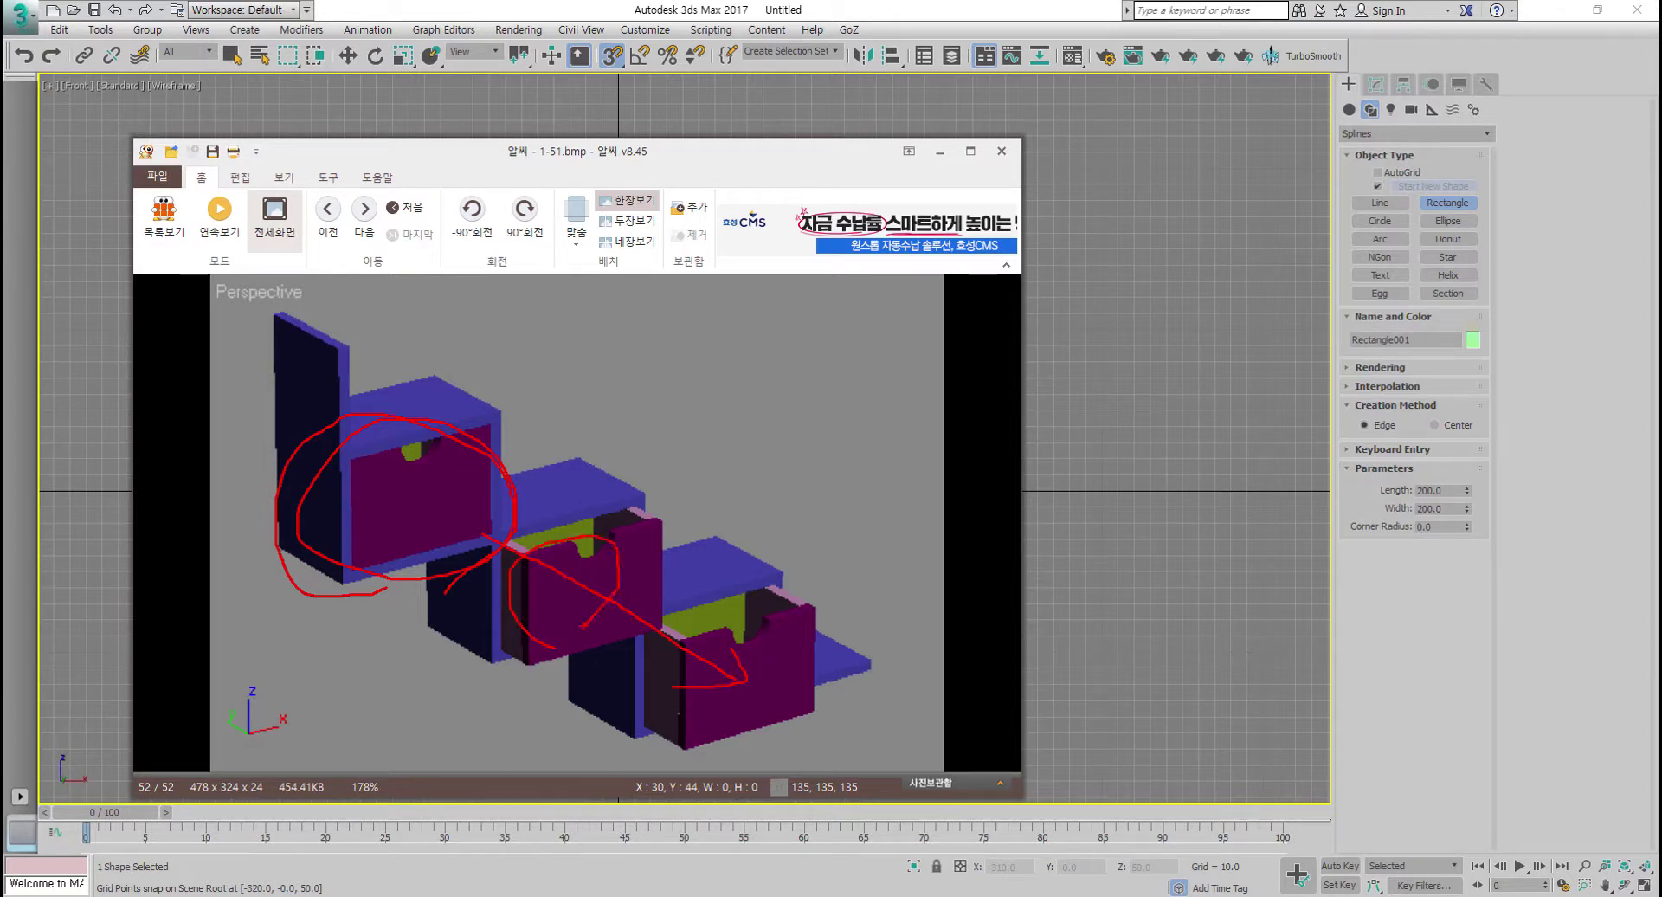
left_click_drag(353, 353, 353, 395)
left_click_drag(502, 500, 769, 533)
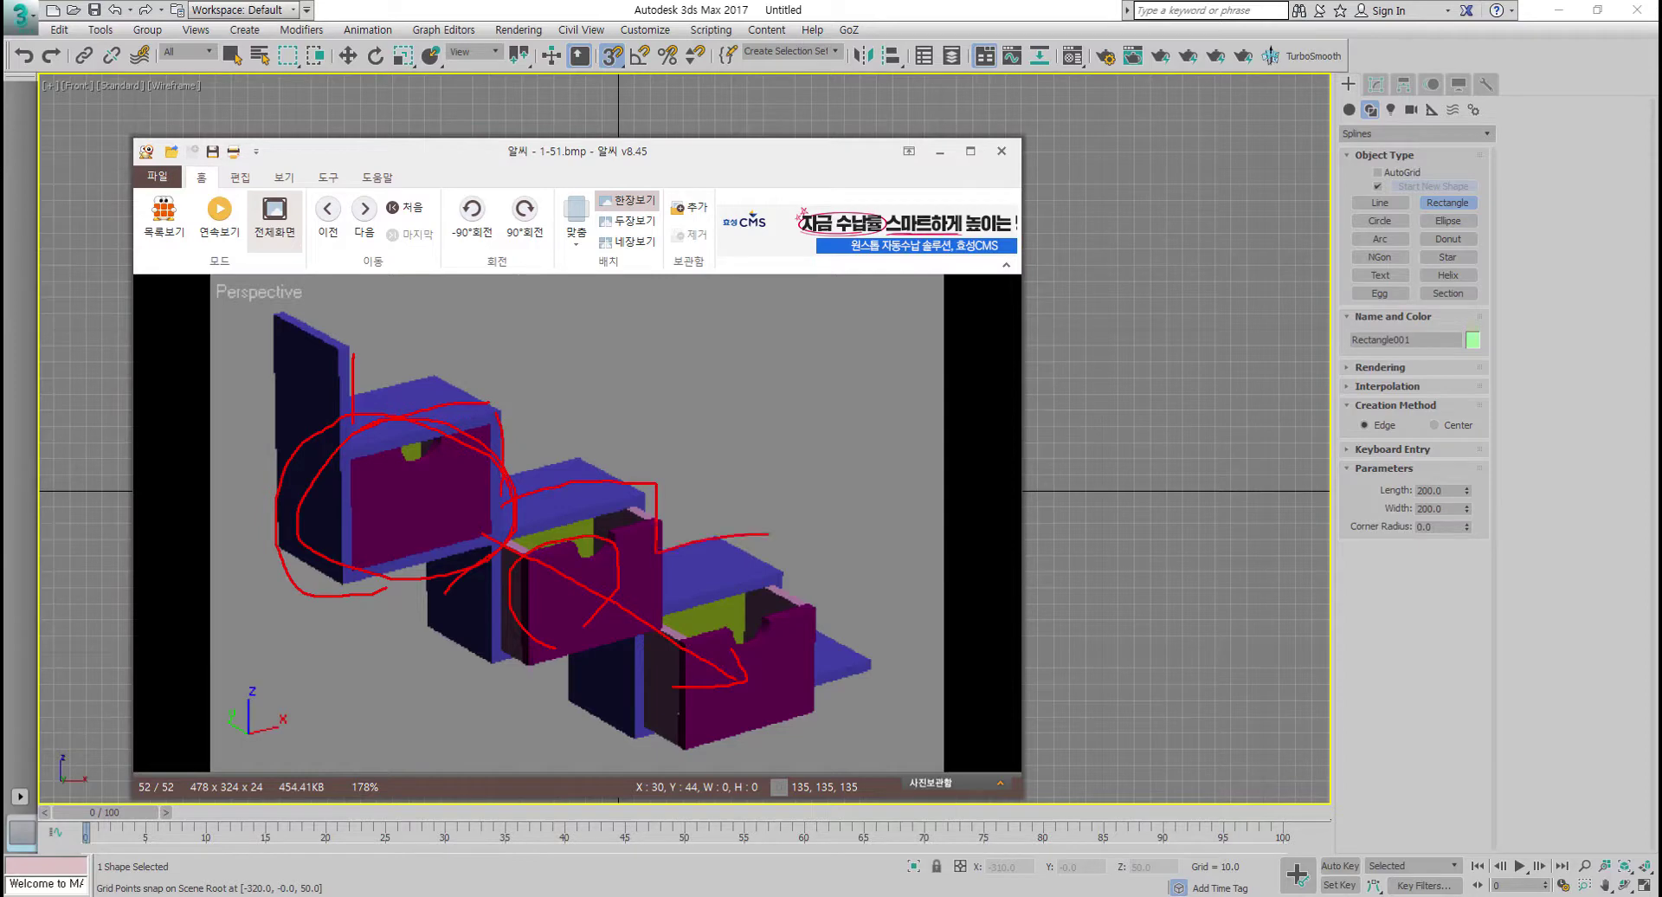
key("Escape")
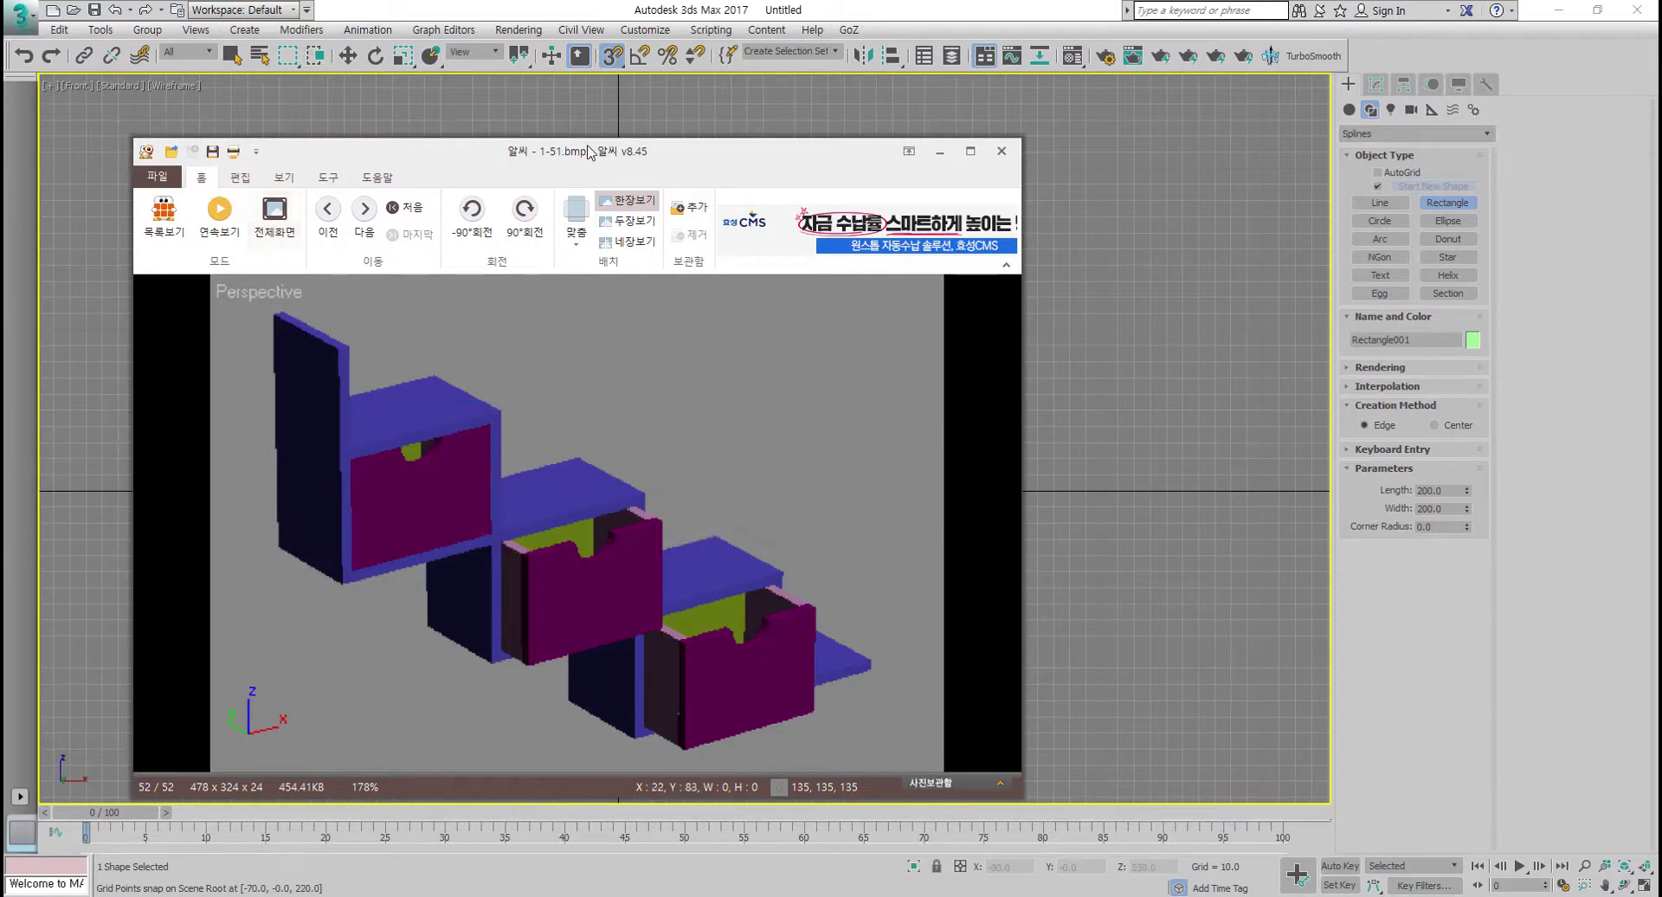
left_click_drag(698, 158, 0, 158)
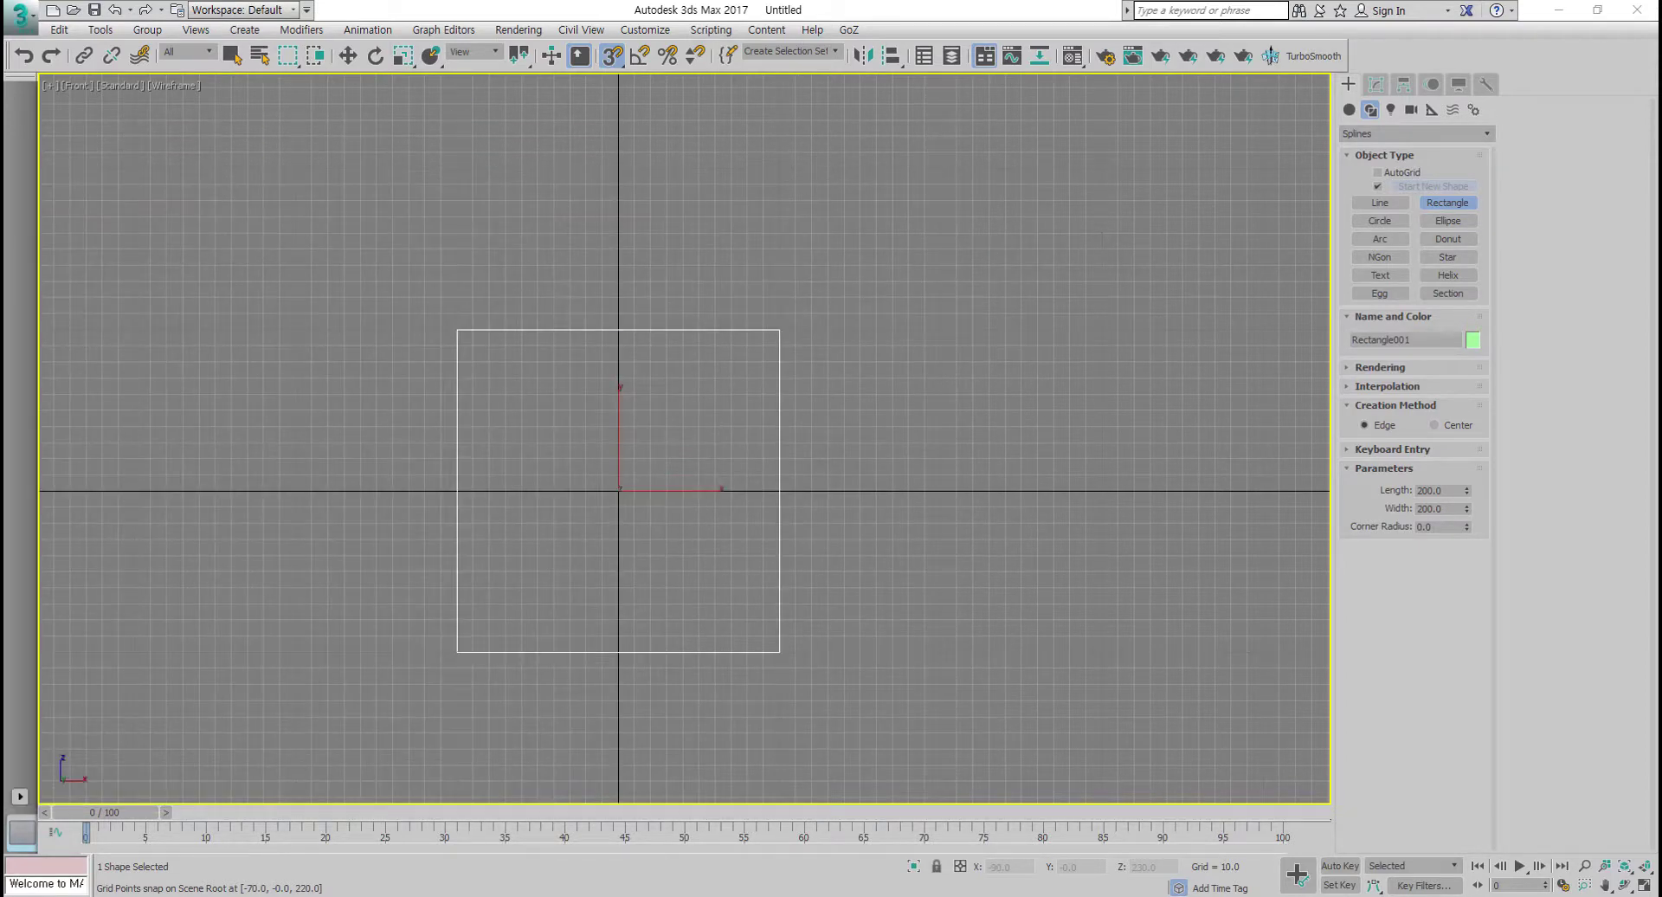
Step: Draw a circle spline with a radius of three grid squares, centred on the midpoint of the square's top edge
middle_click_drag(526, 453, 473, 448)
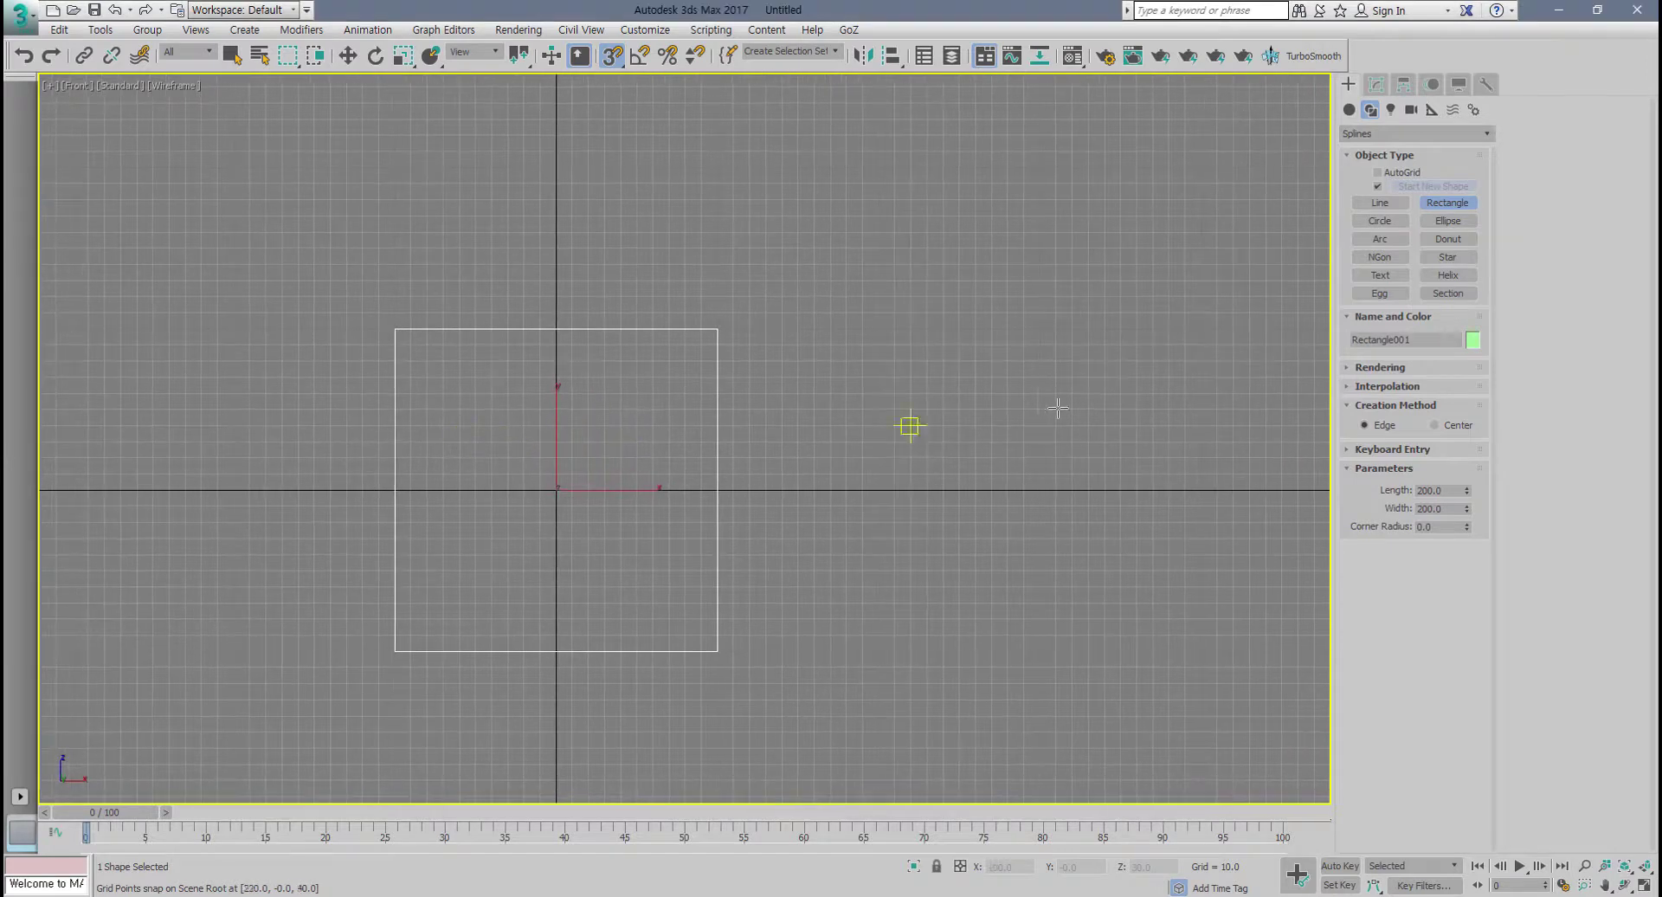
left_click(1395, 222)
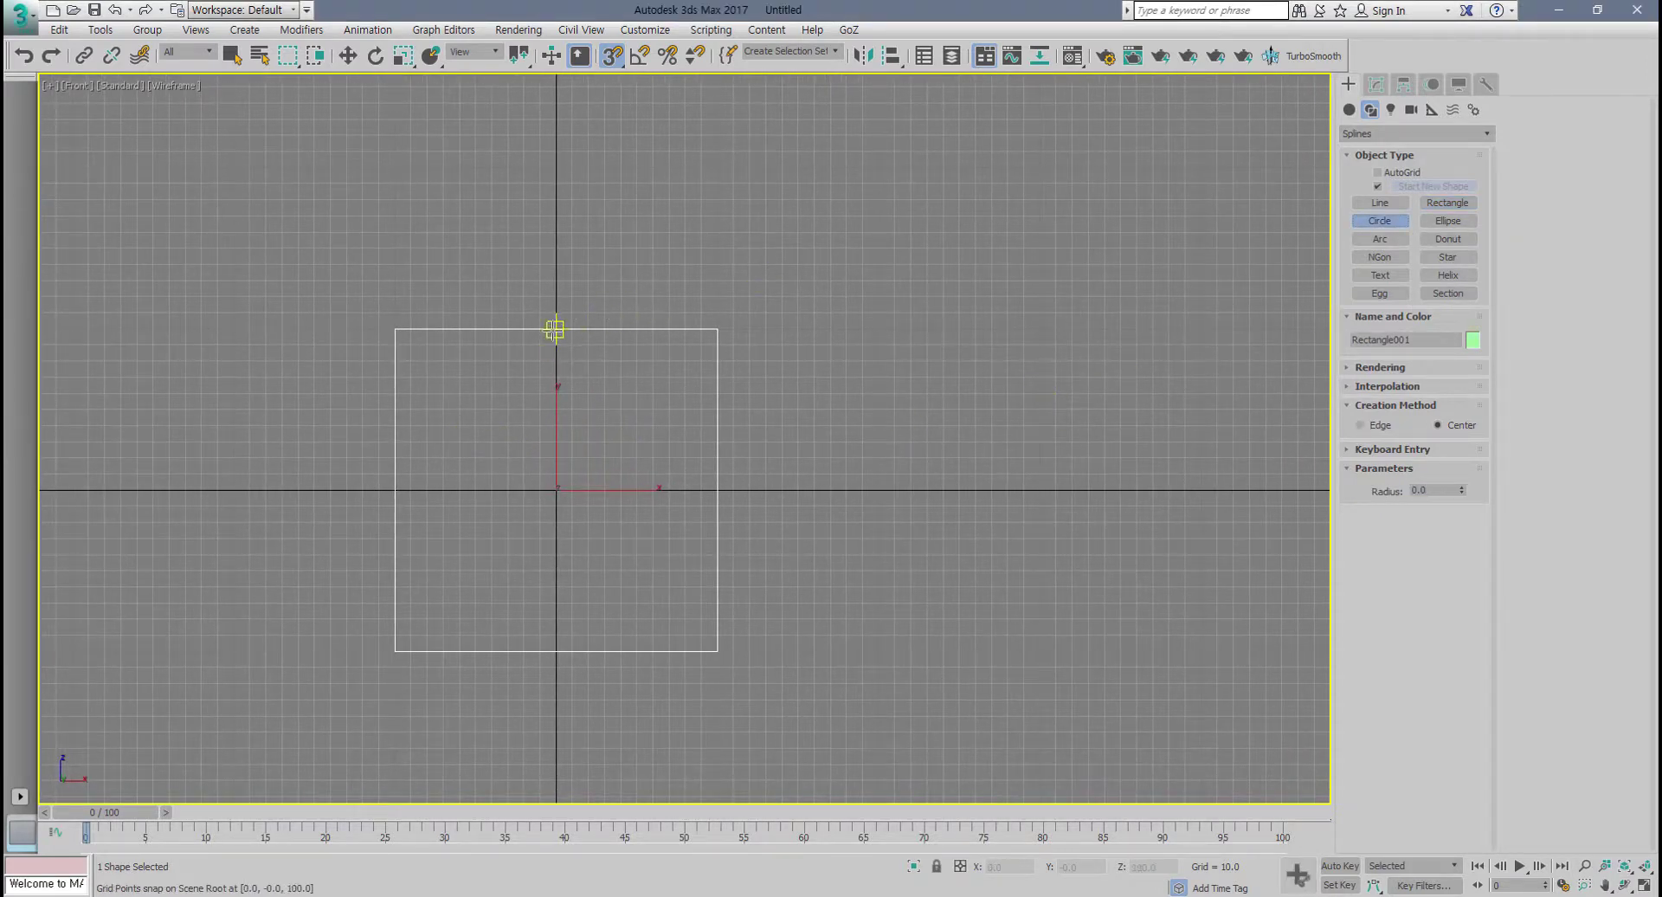
left_click_drag(554, 328, 556, 376)
right_click(759, 451)
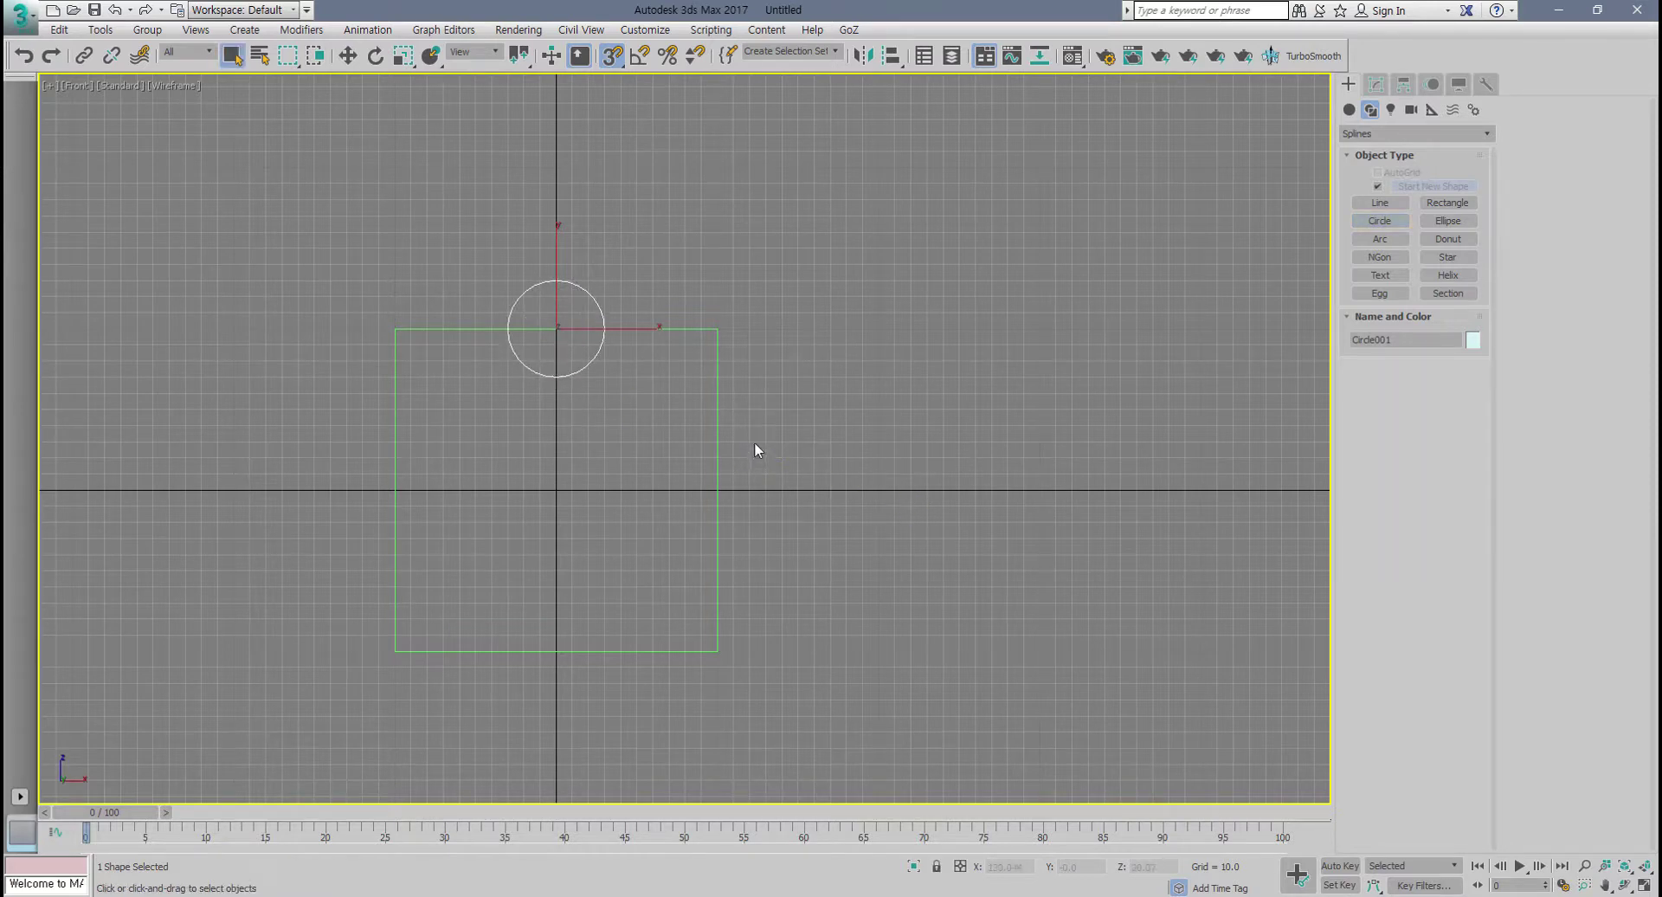
Step: Convert the square to an editable spline
left_click(718, 464)
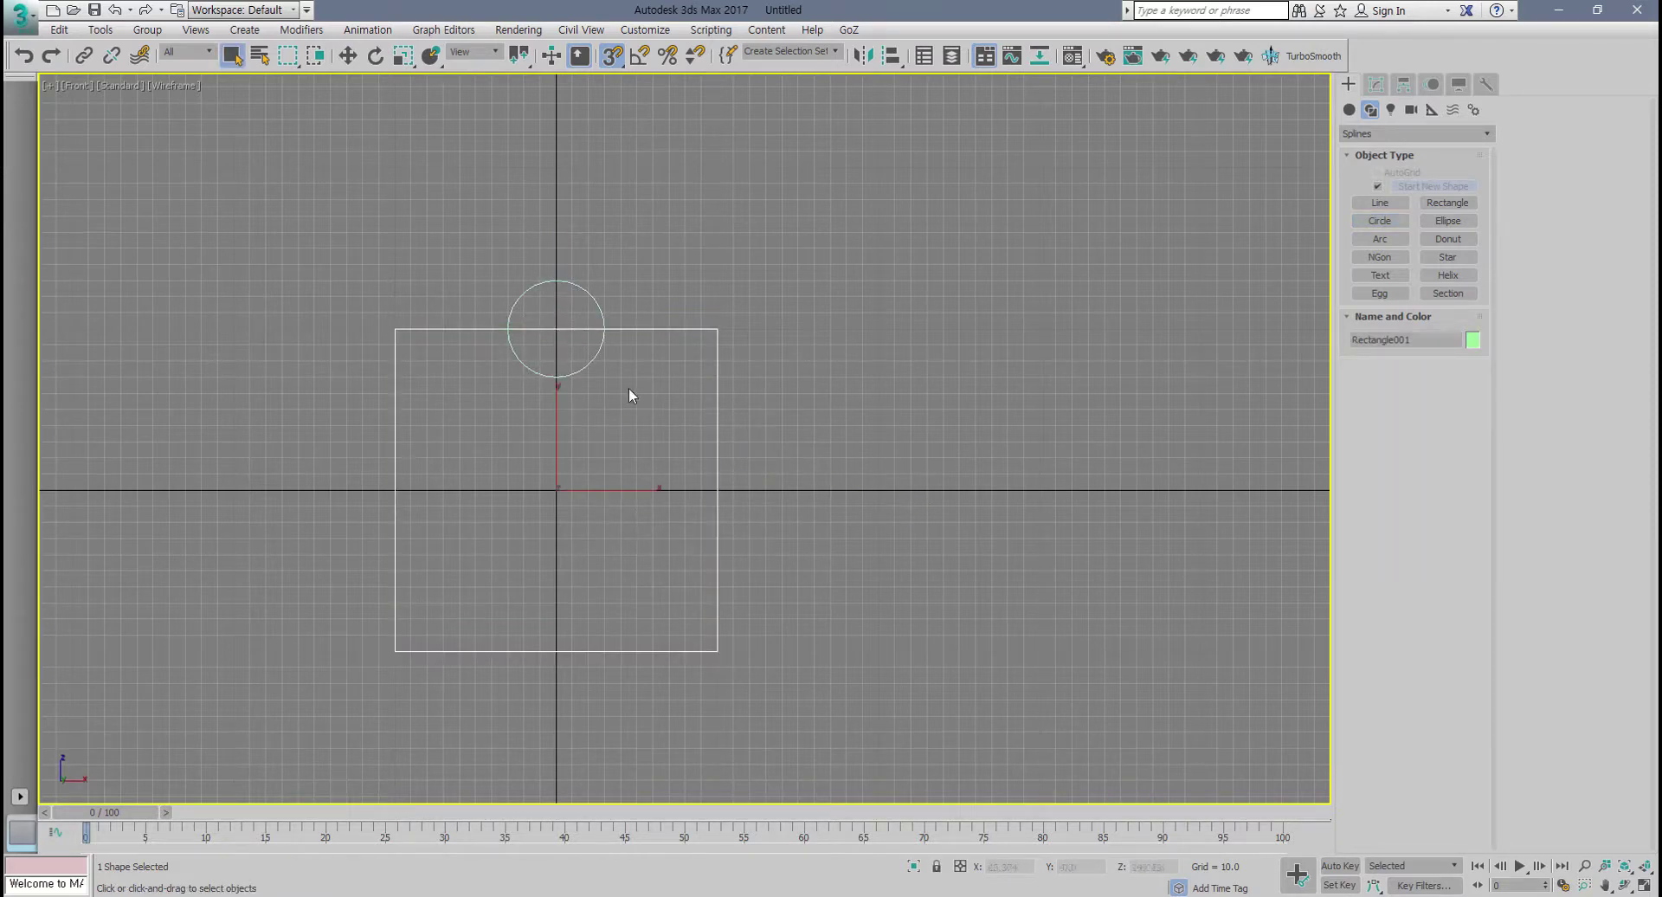
right_click(680, 374)
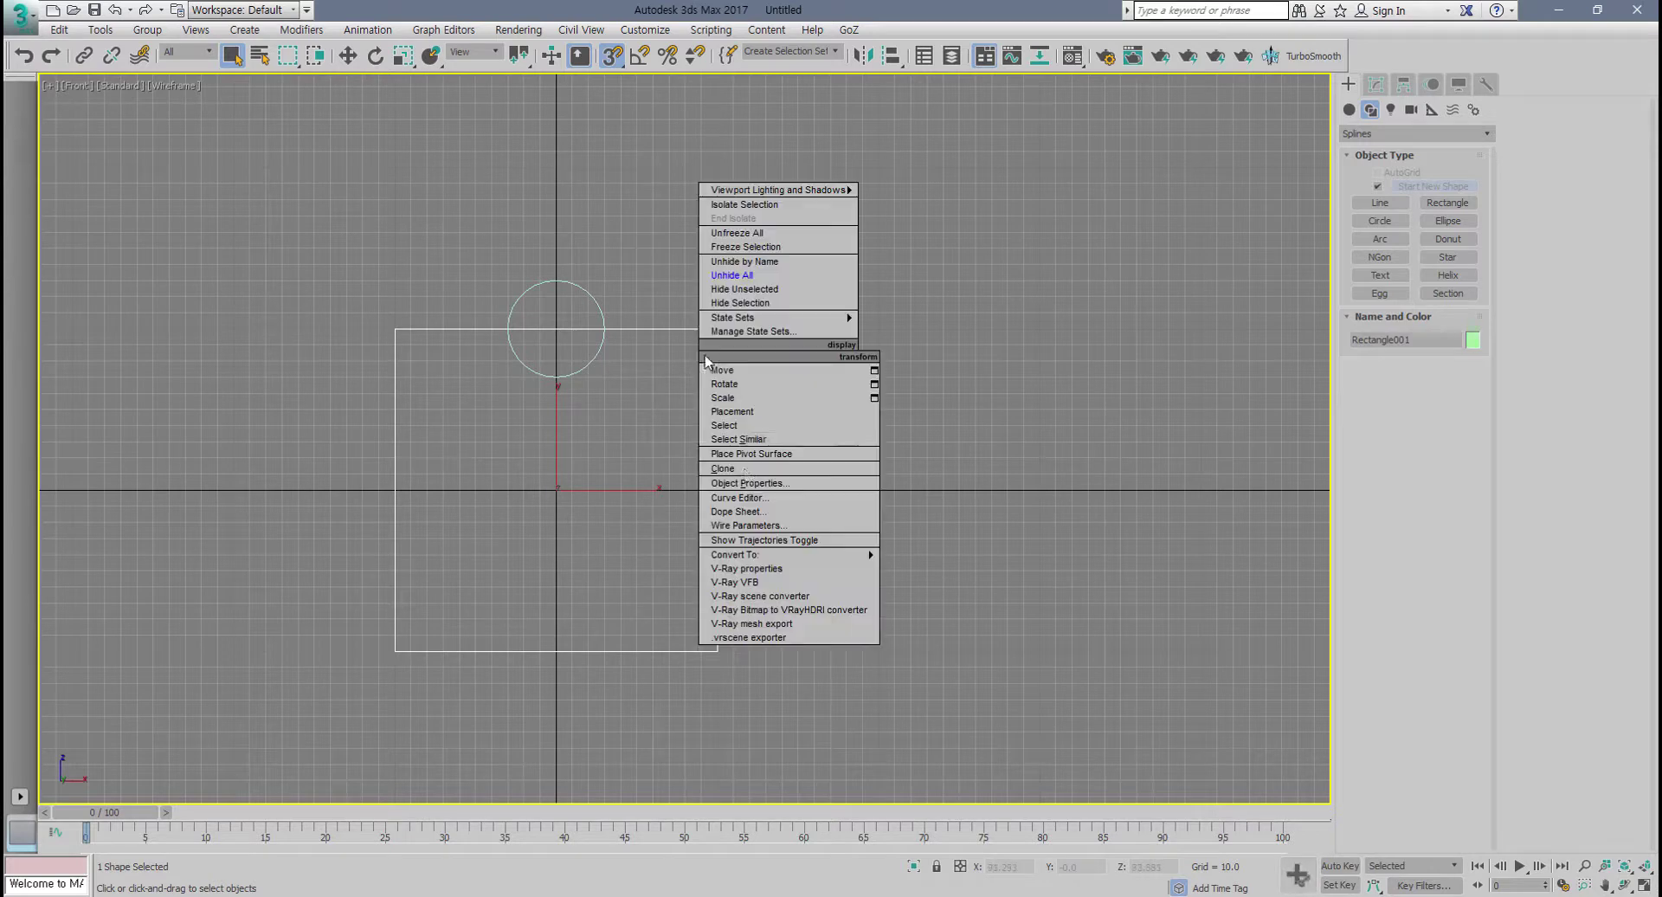
mouse_move(744, 556)
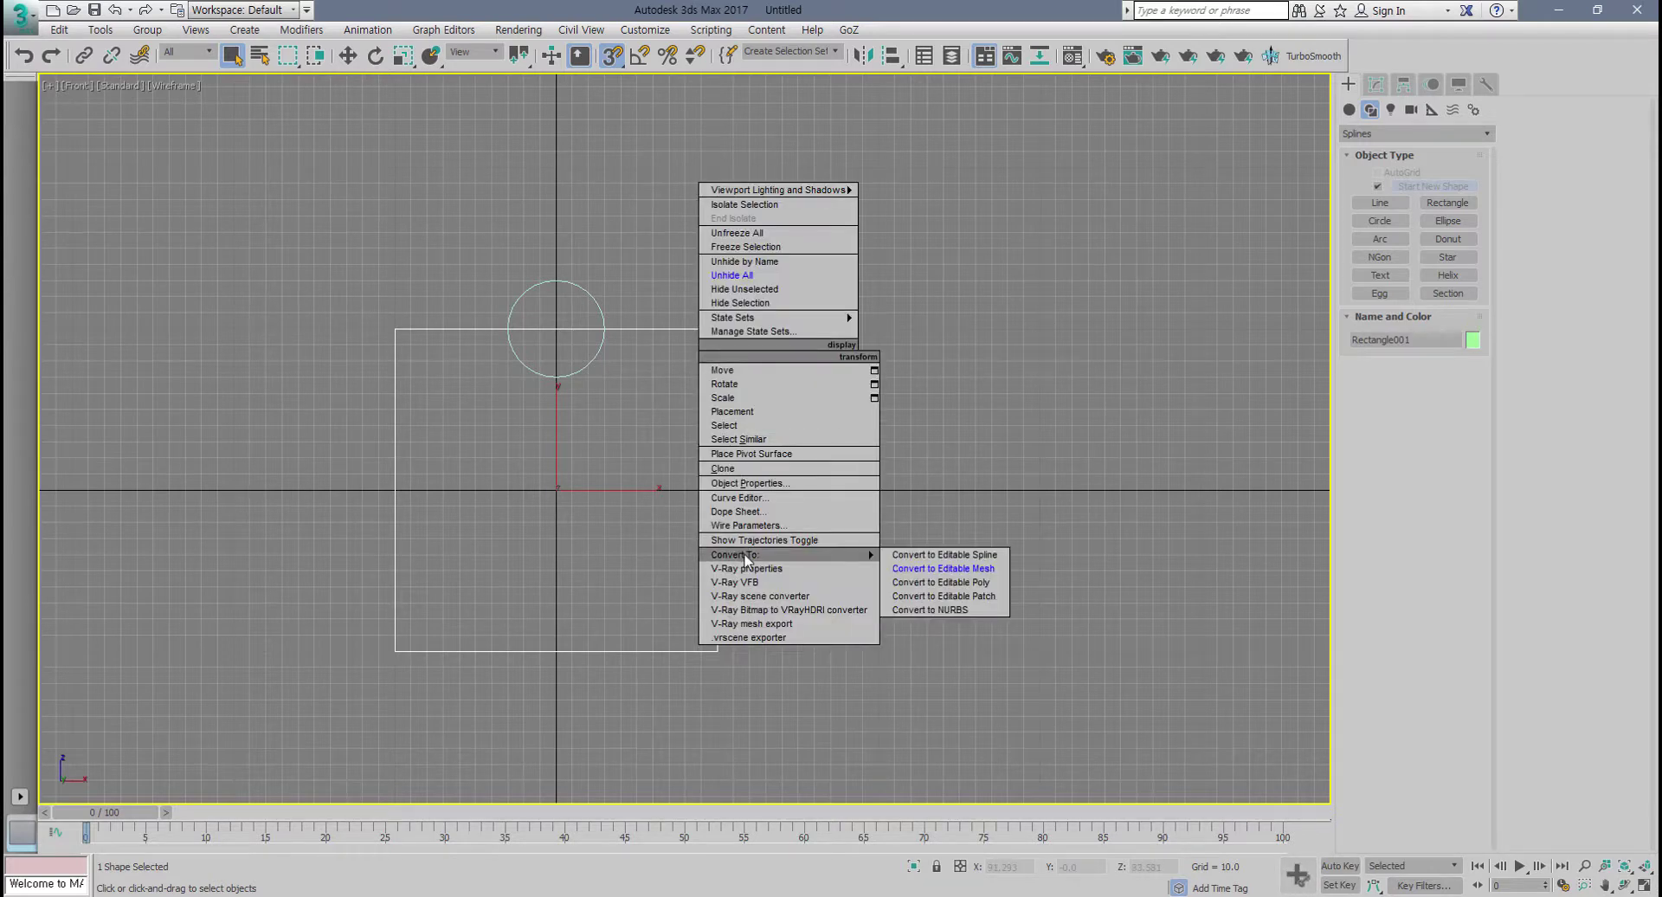
left_click(947, 555)
middle_click_drag(674, 561, 831, 561)
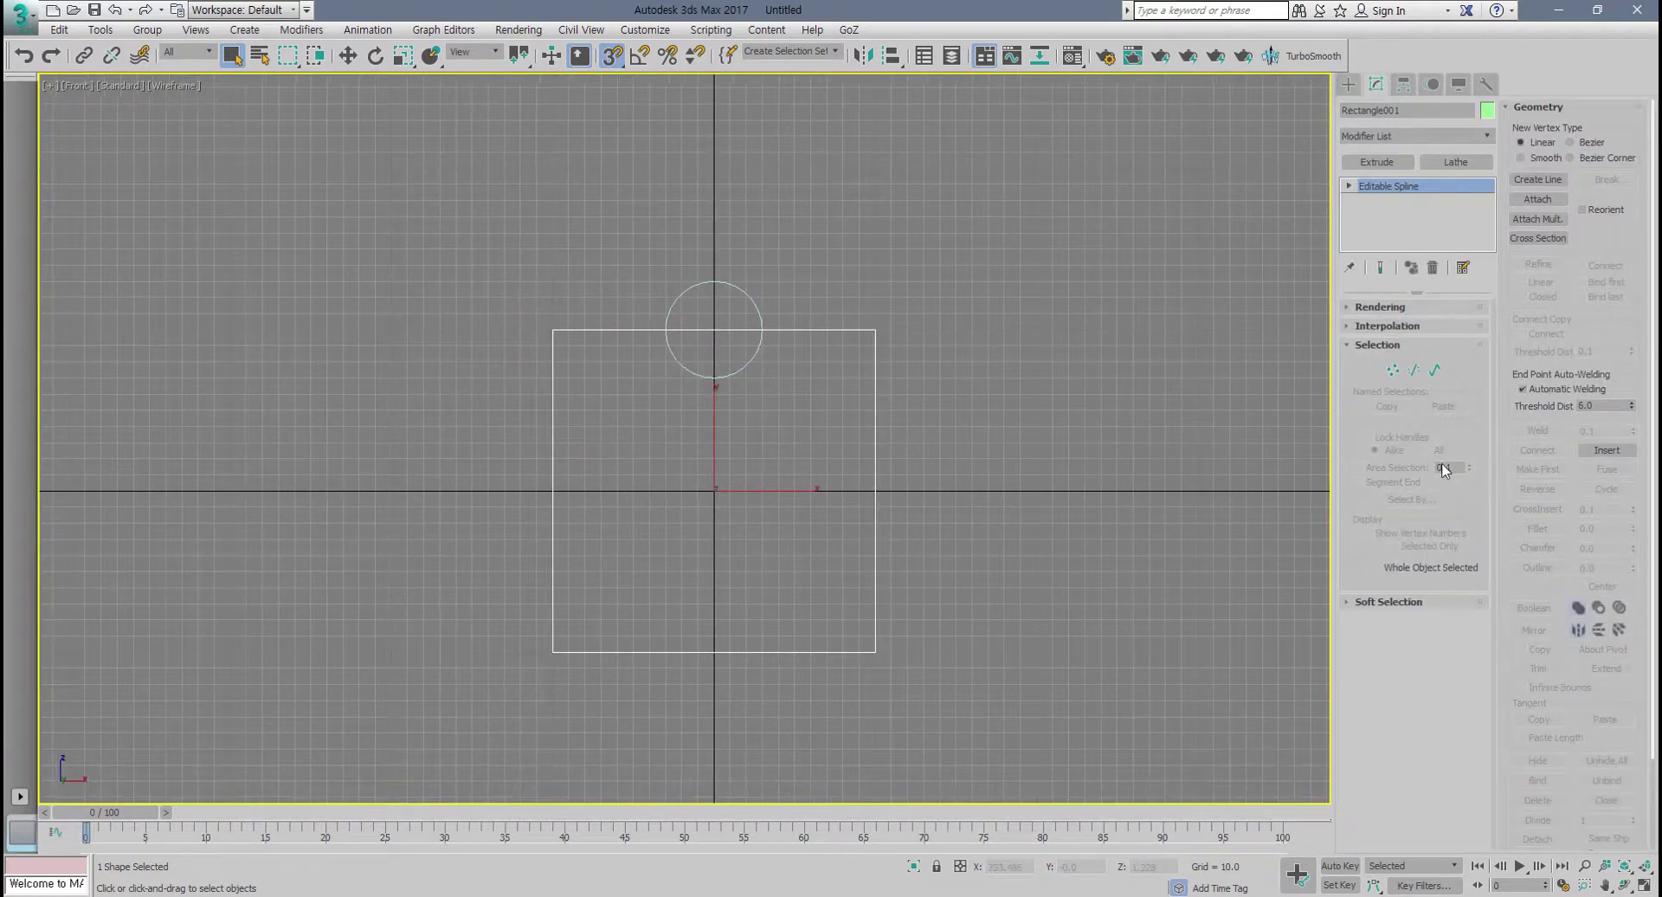
Step: Attach the circle to the square so both form one spline object
left_click(1537, 199)
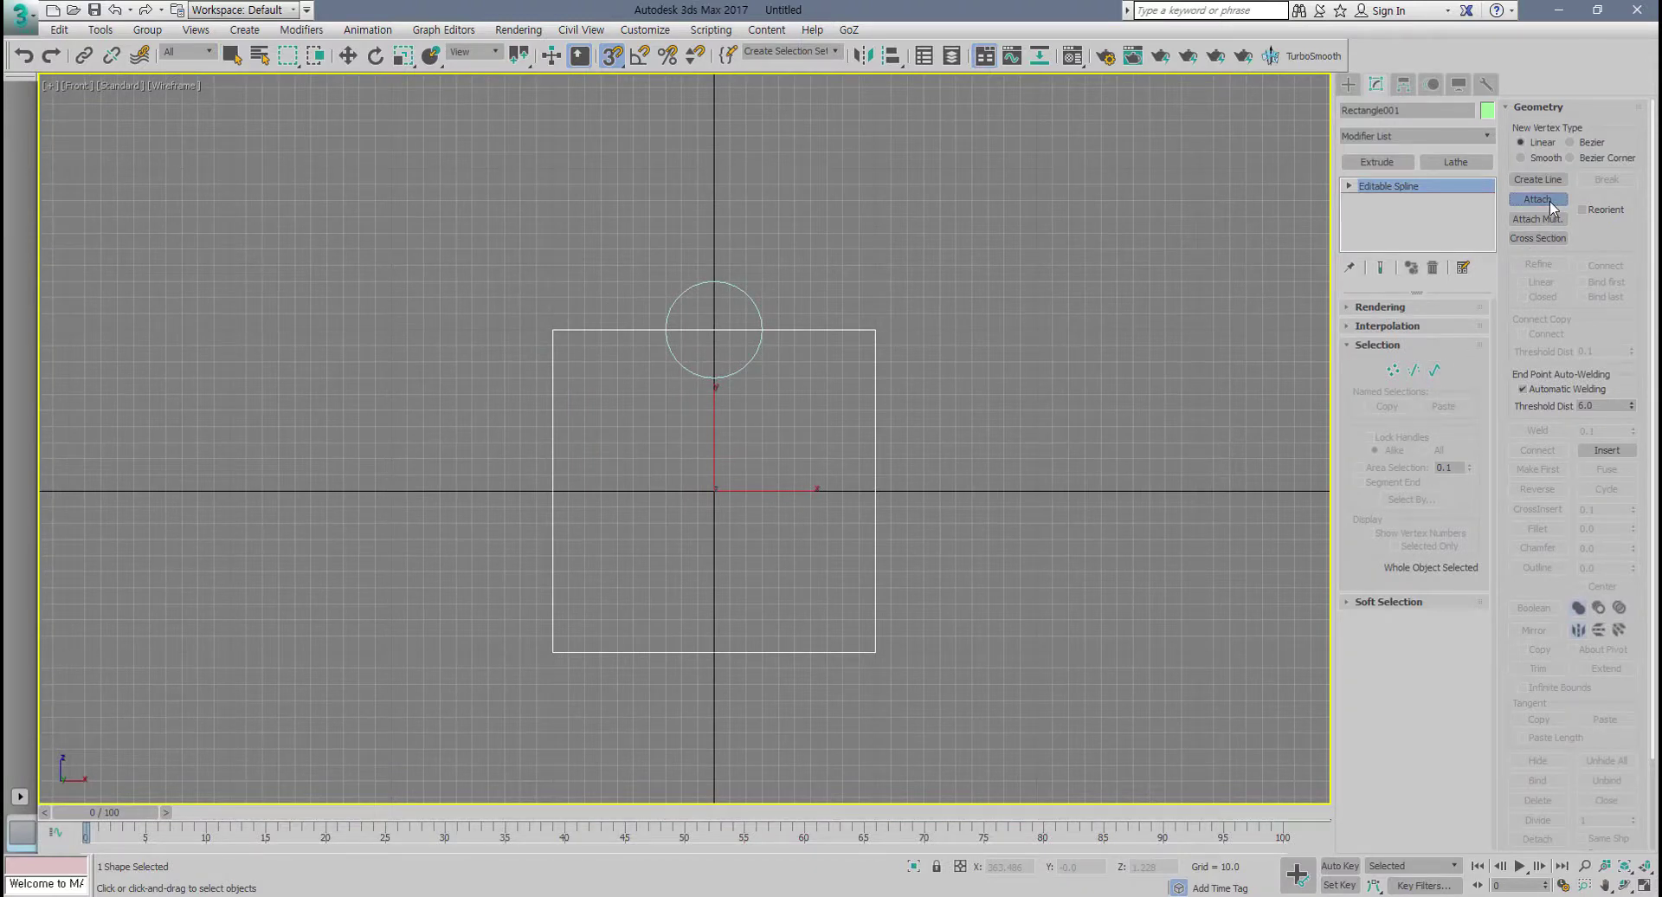
left_click(740, 370)
key("w")
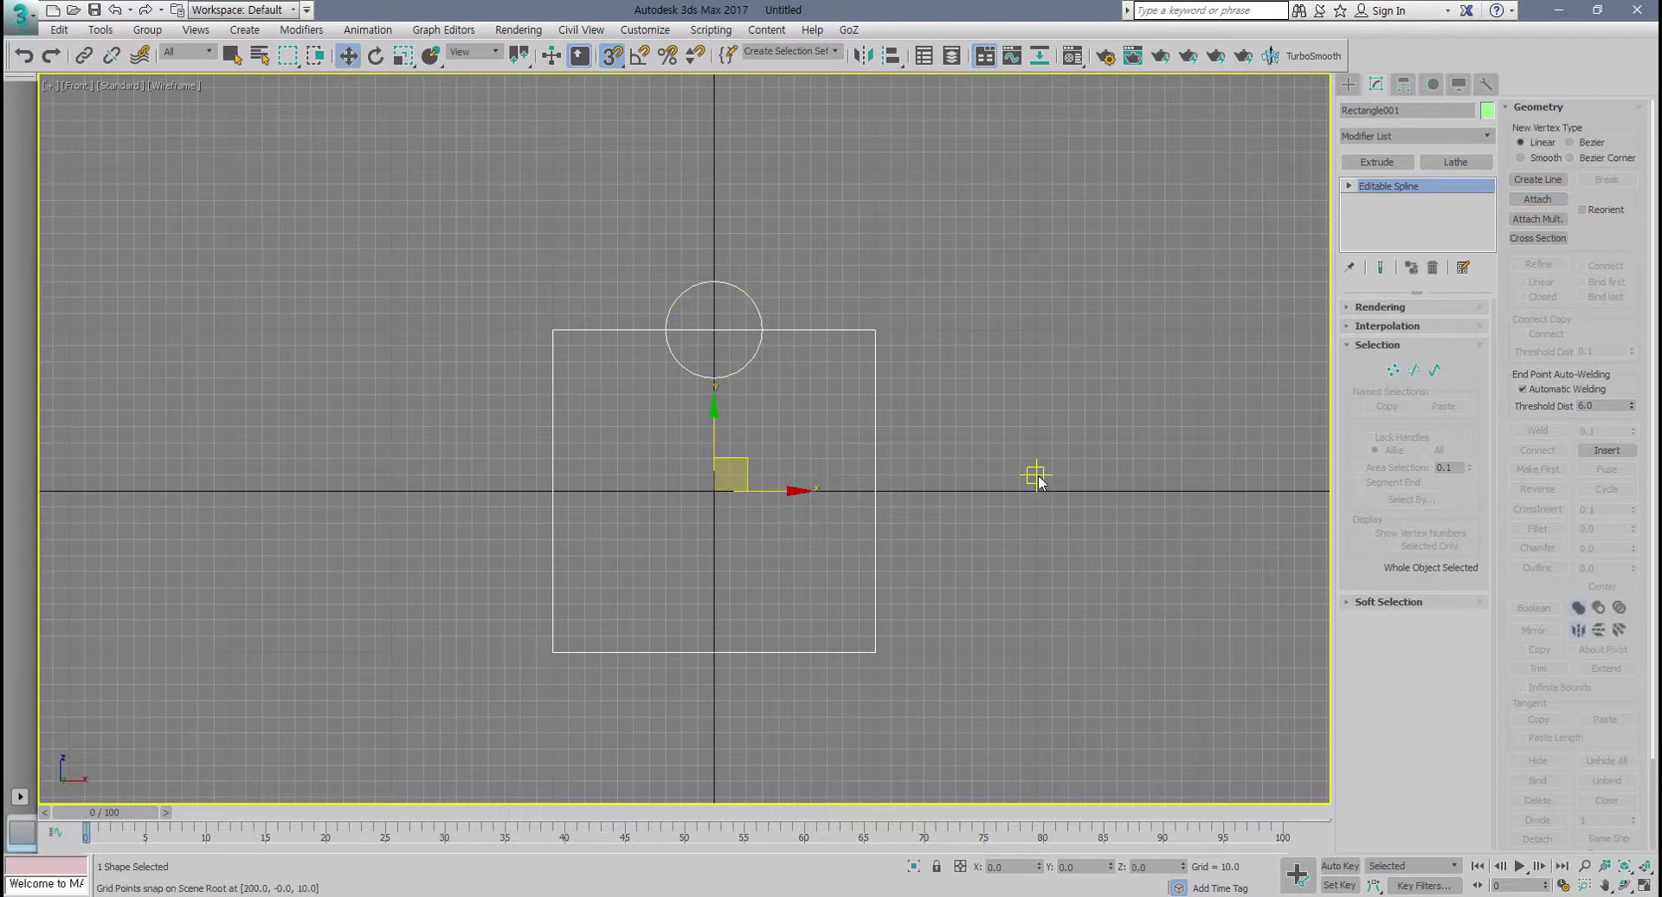
Step: Try a Boolean subtraction of the circle from the square at spline level, and undo it
left_click(1433, 372)
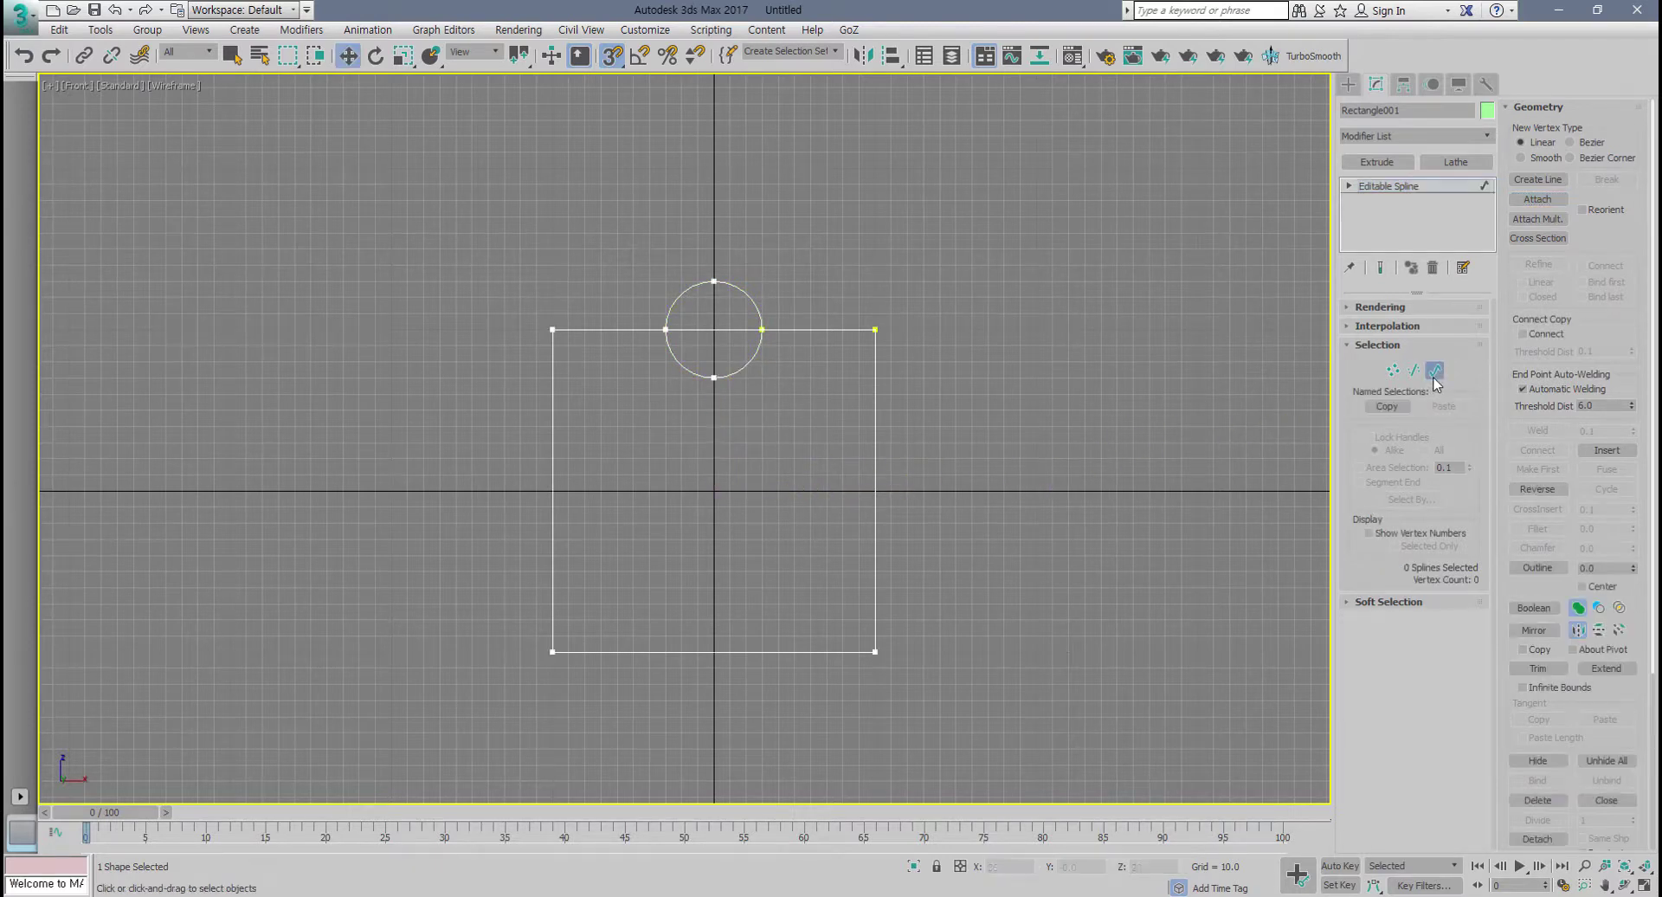
left_click(1598, 609)
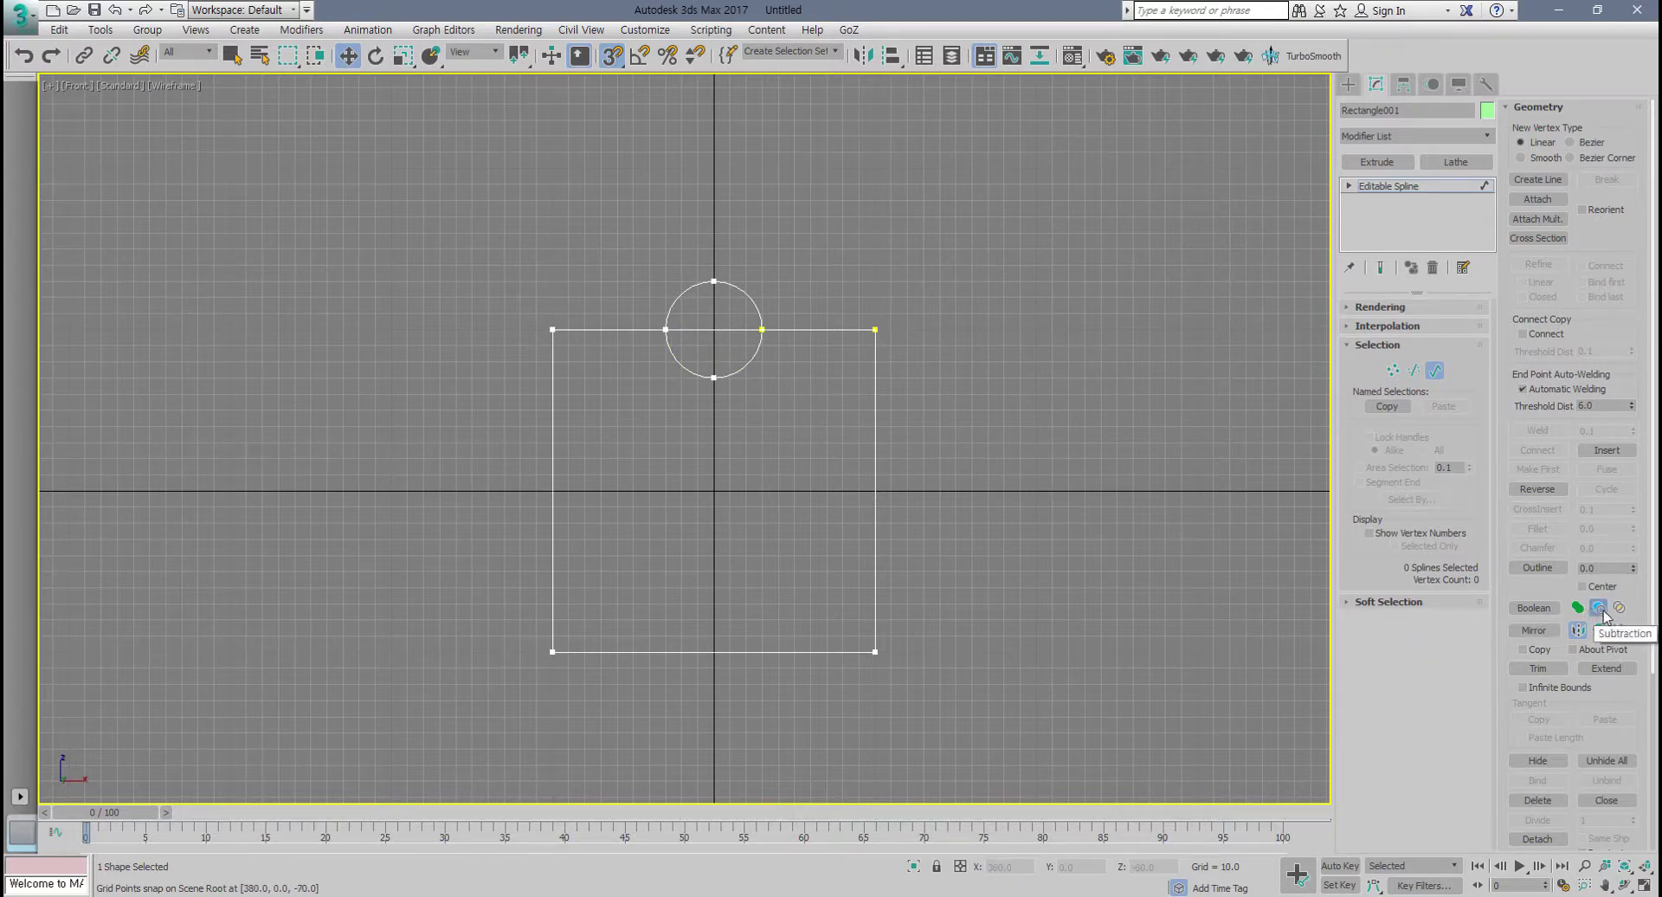
left_click(1601, 611)
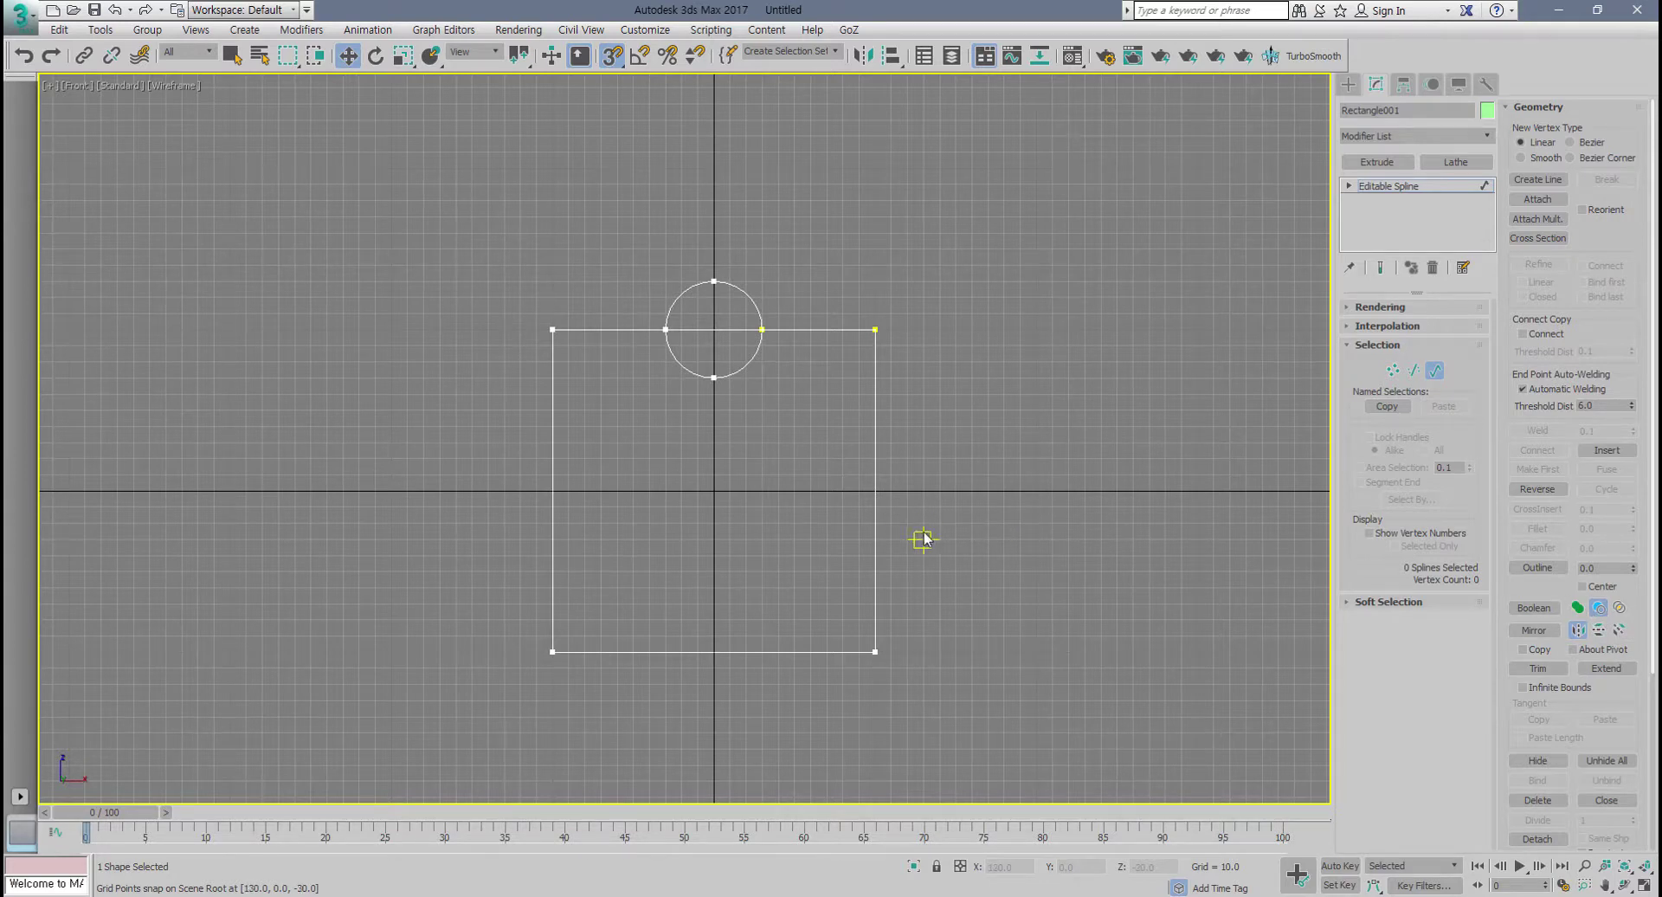
left_click_drag(923, 538, 760, 693)
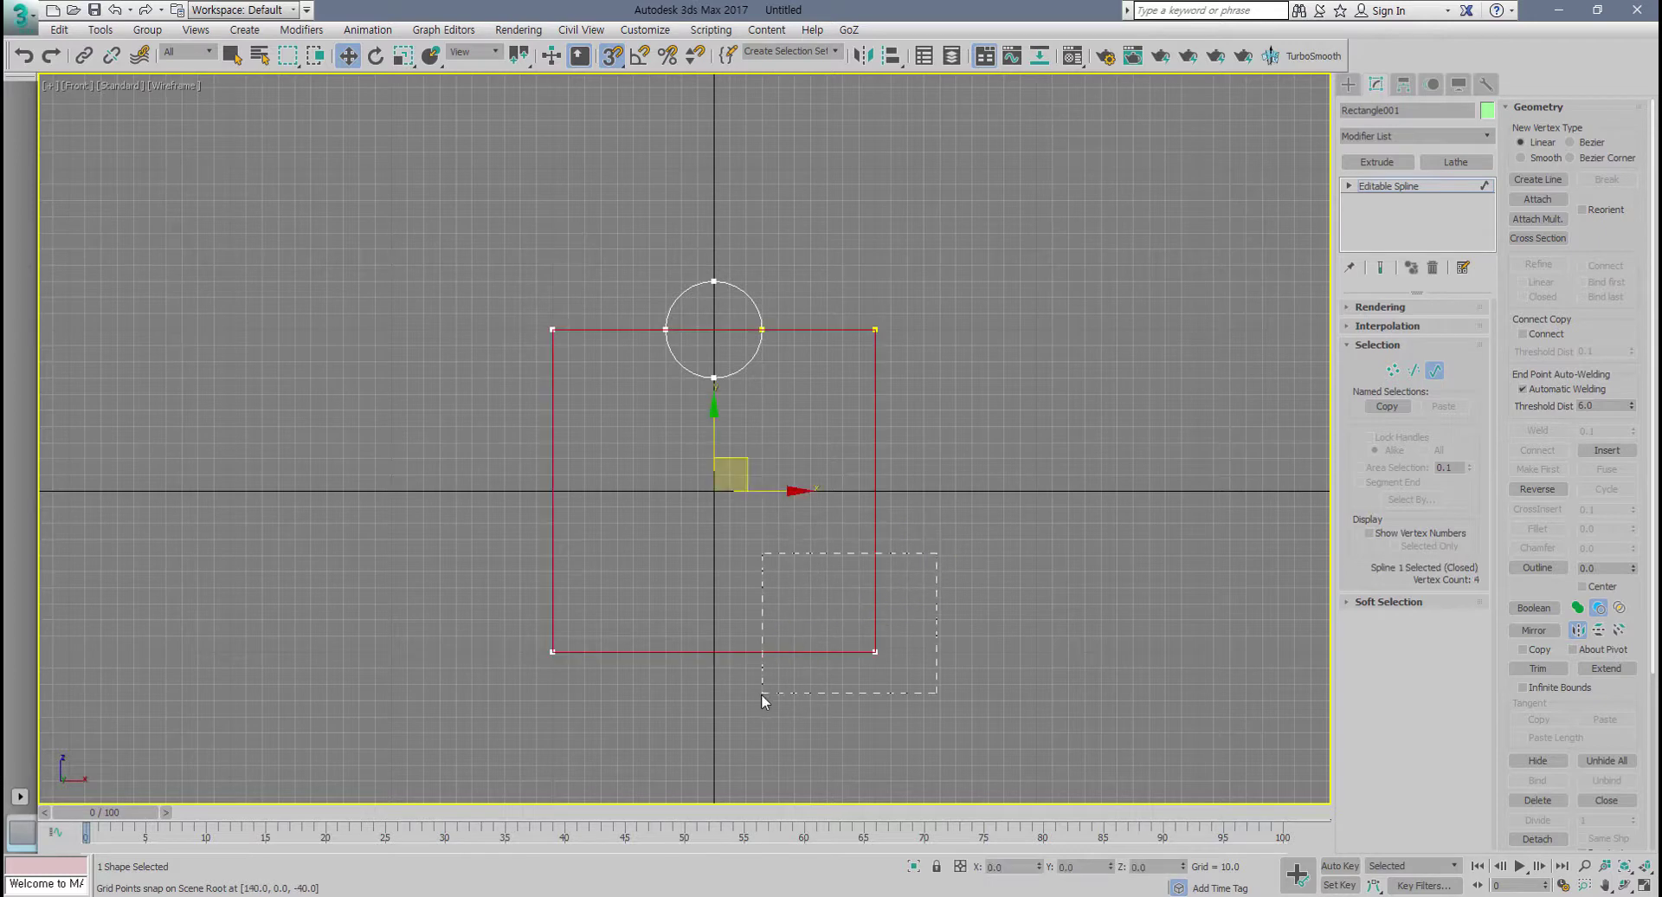
left_click(1532, 608)
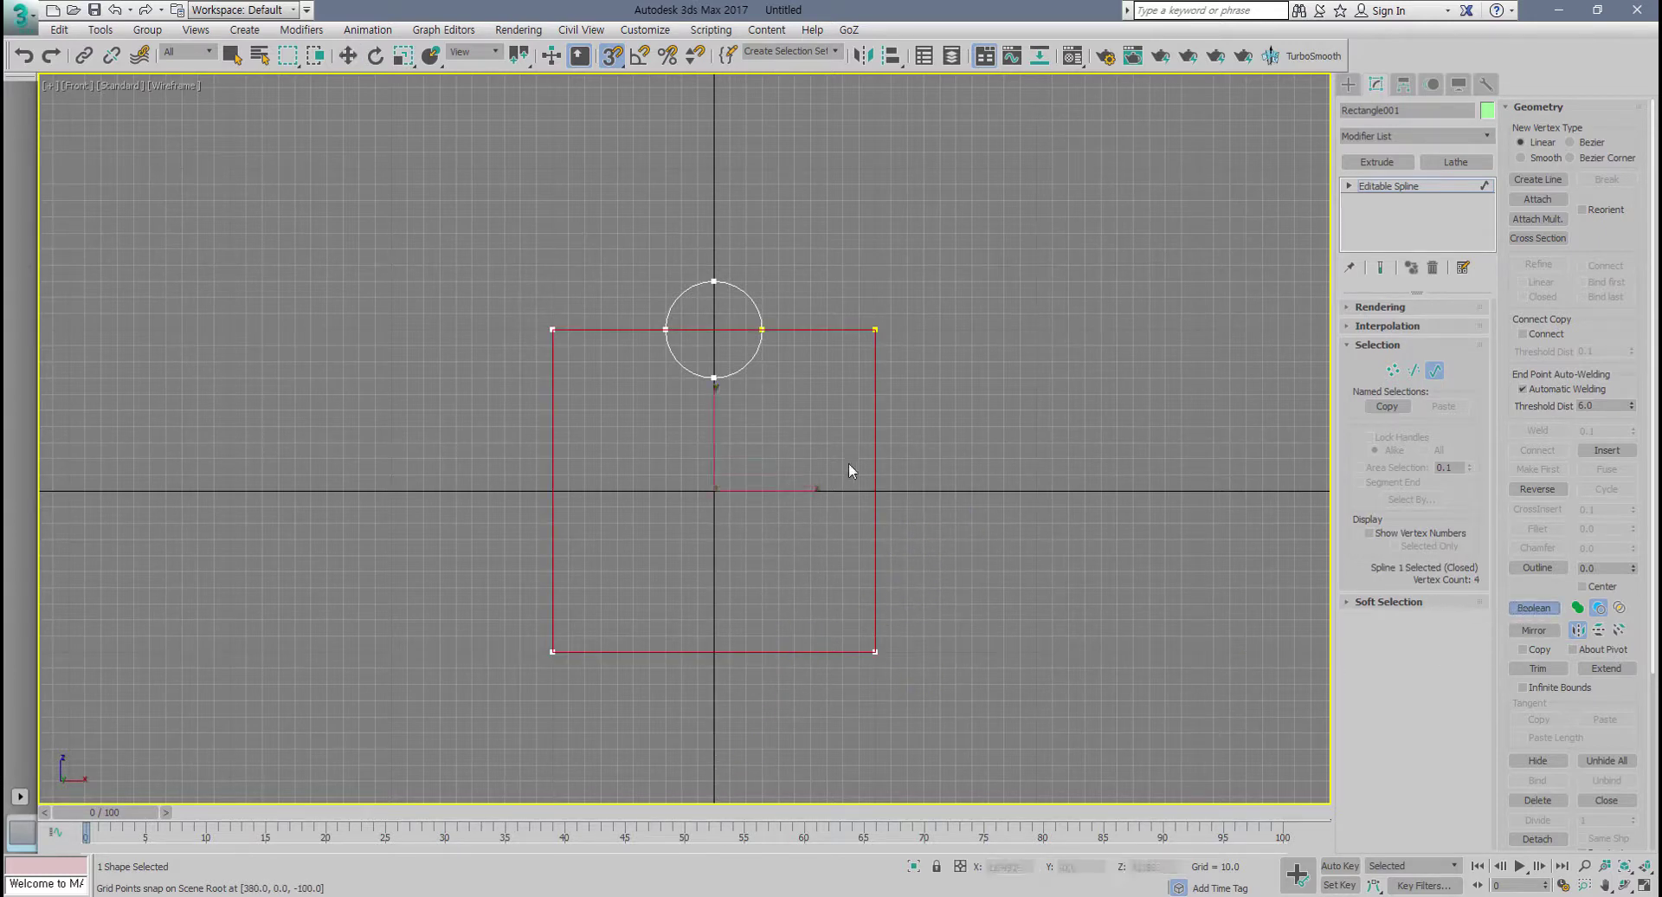
left_click(751, 363)
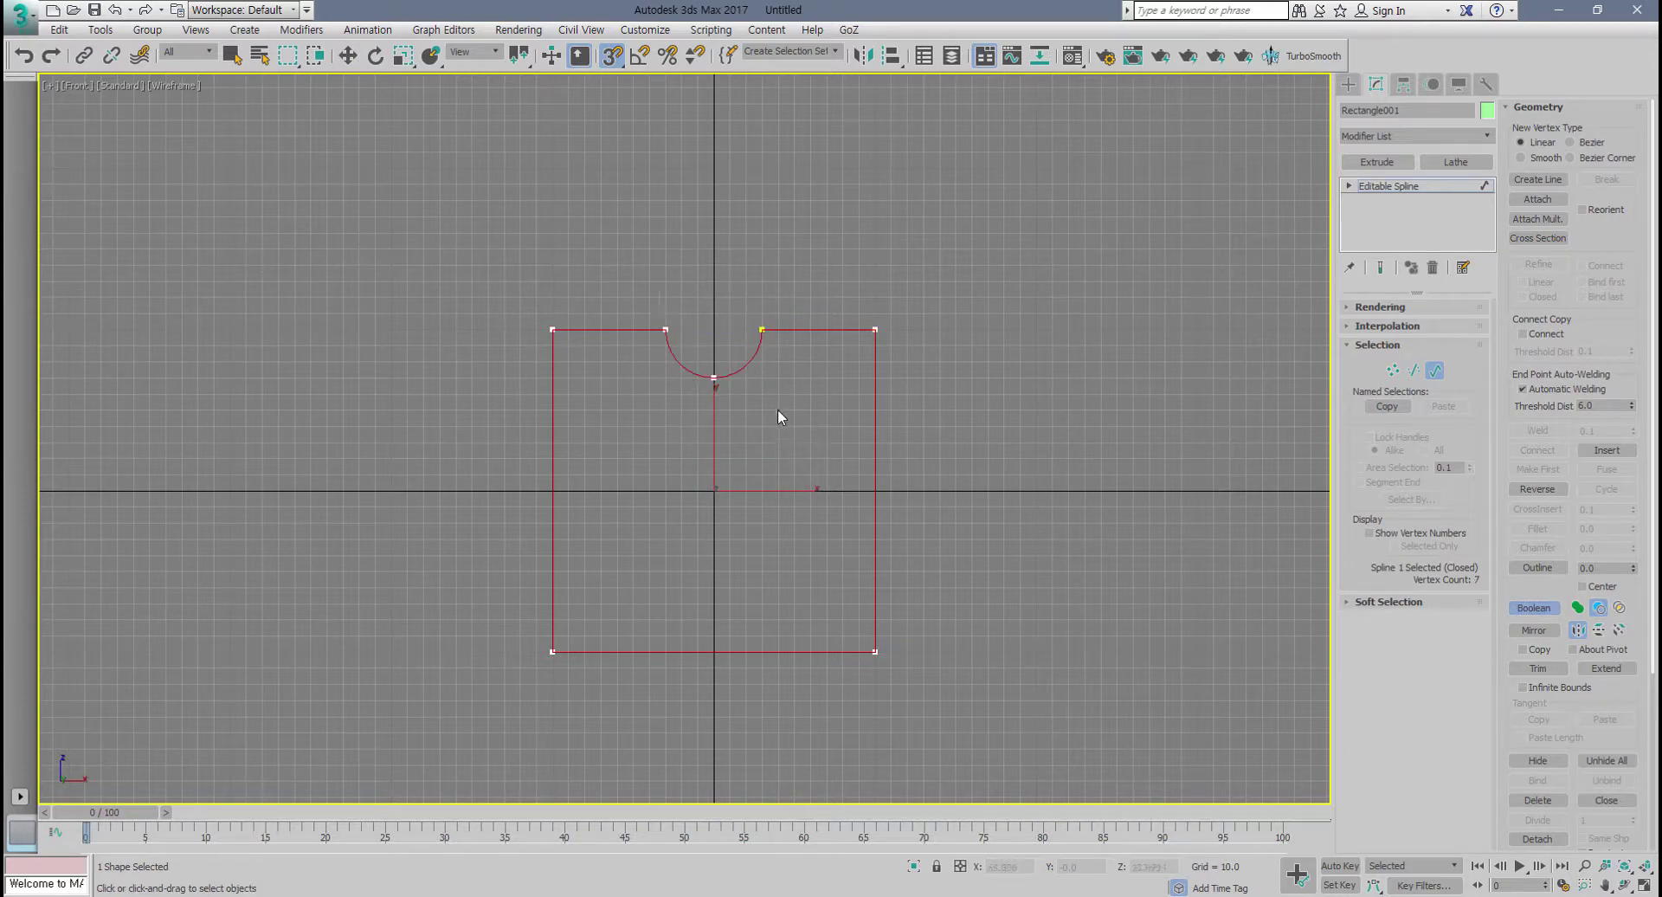
key("ctrl+z")
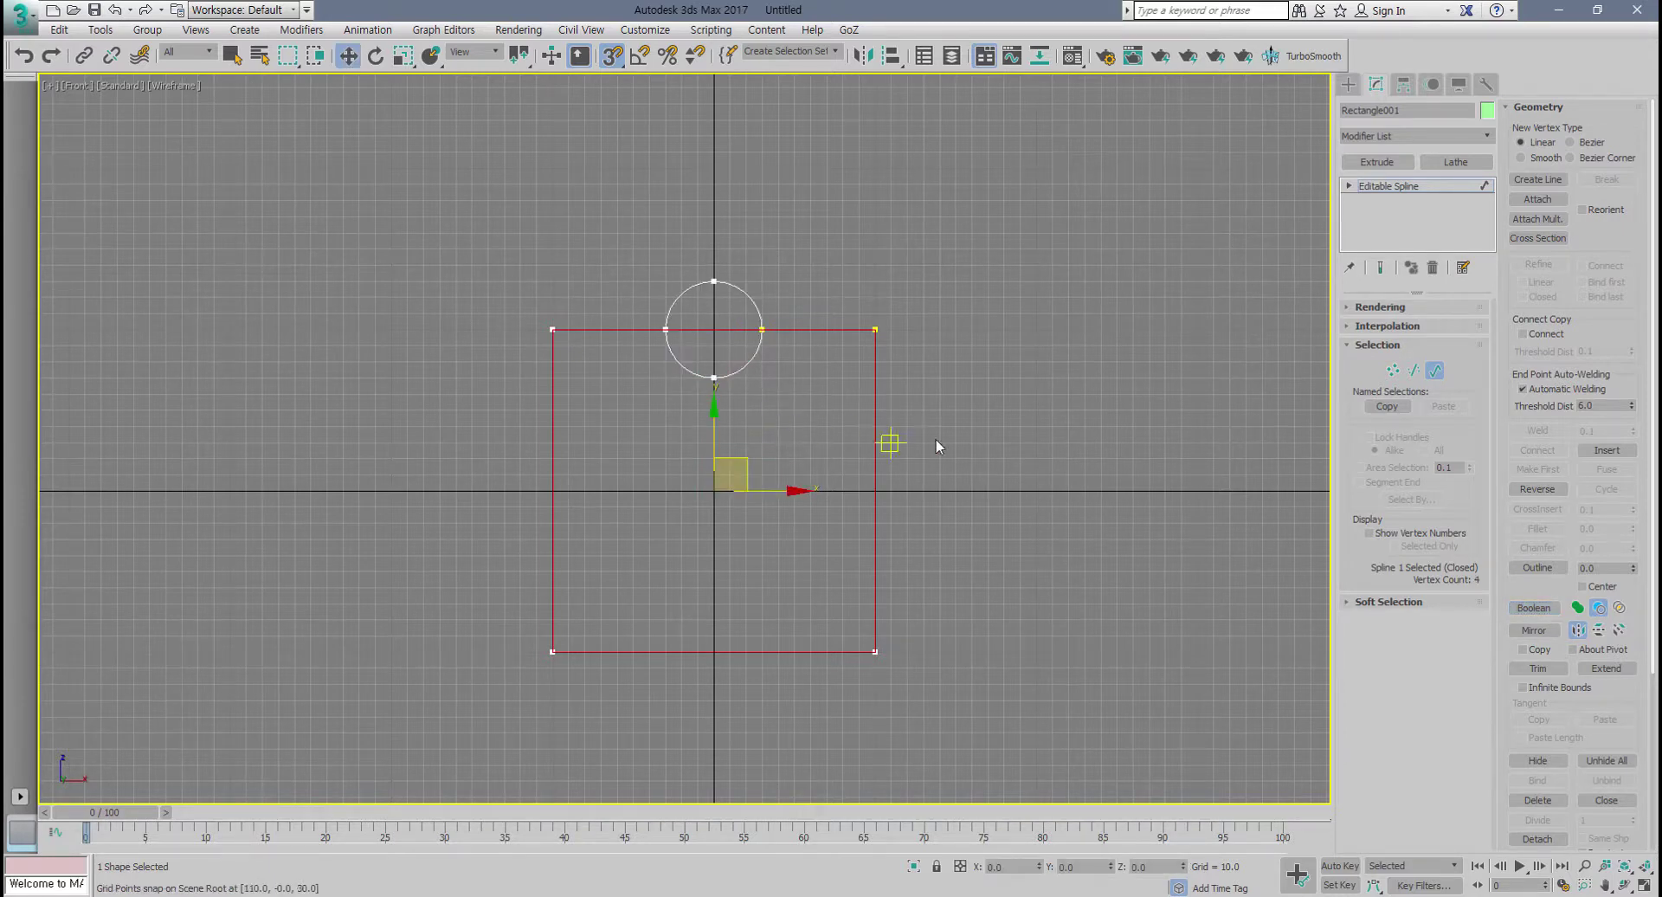
Step: Try a Boolean union of the square and the circle, and undo it
left_click(1577, 609)
left_click(1551, 607)
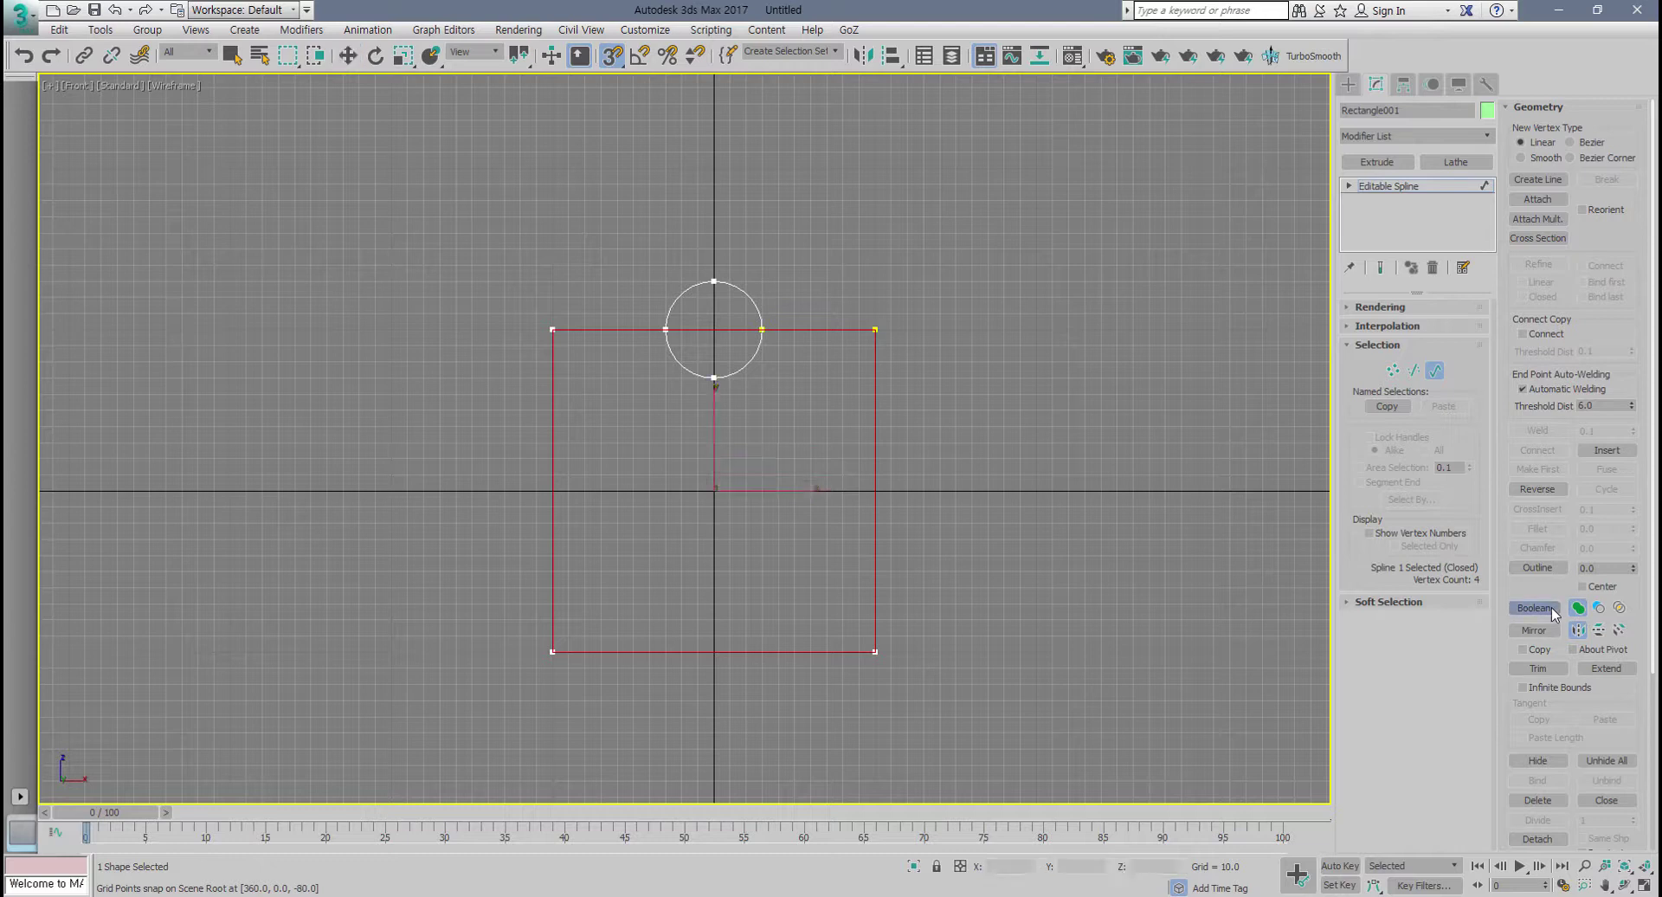
left_click(750, 366)
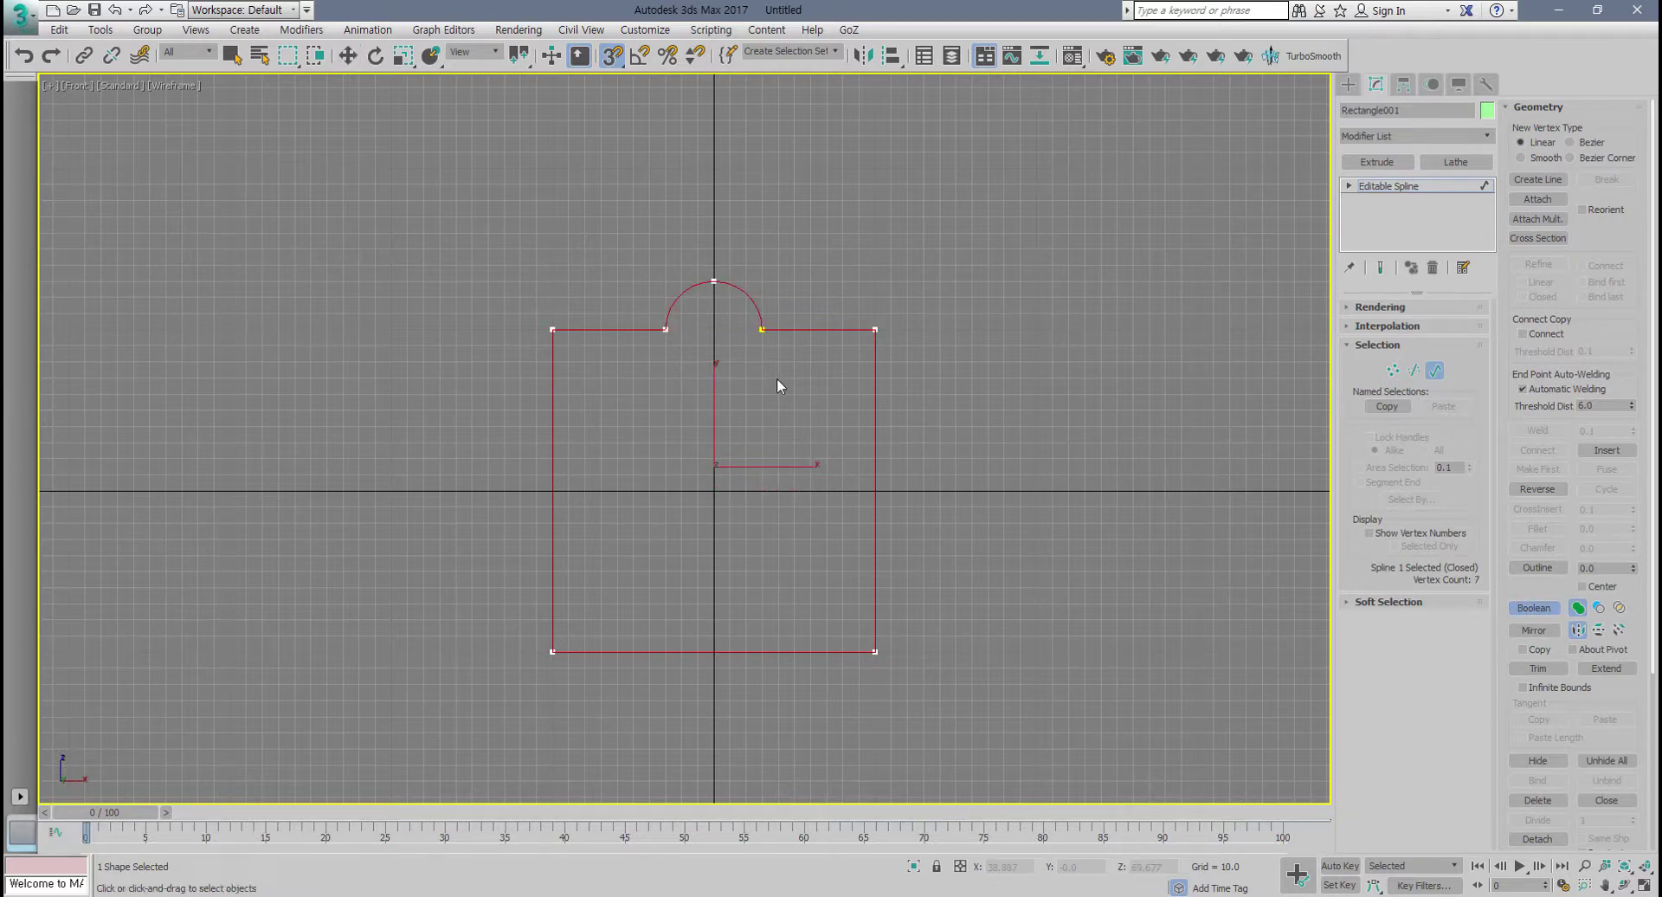
key("ctrl+z")
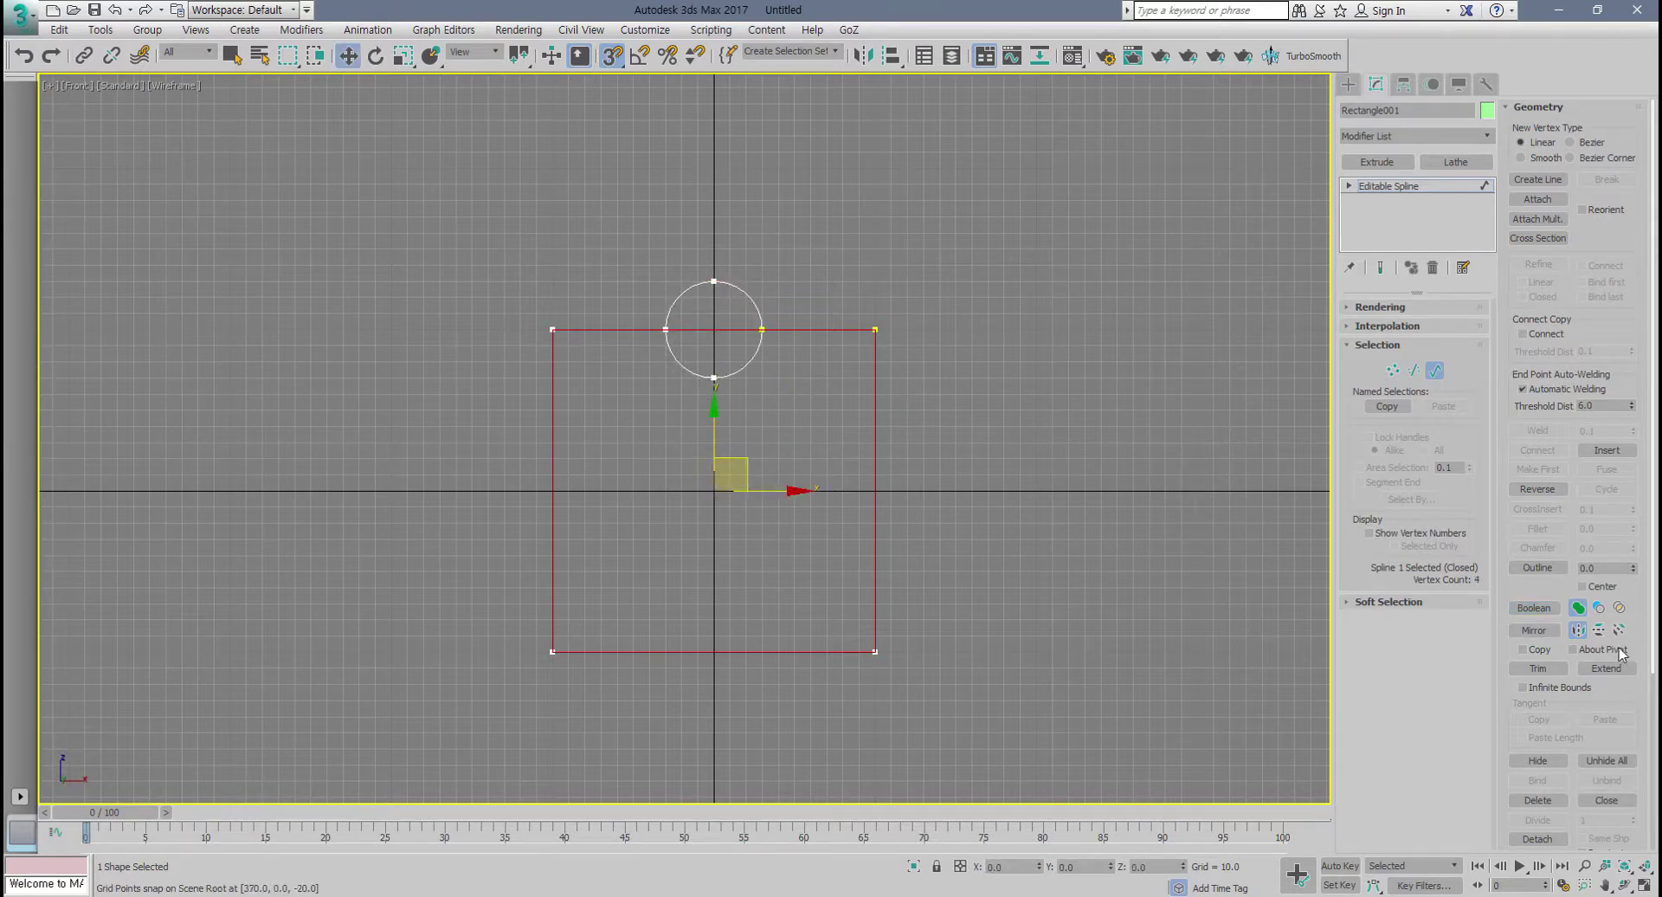
Step: Try a Boolean intersection of the square and the circle, and undo it
left_click(1619, 608)
left_click(1533, 608)
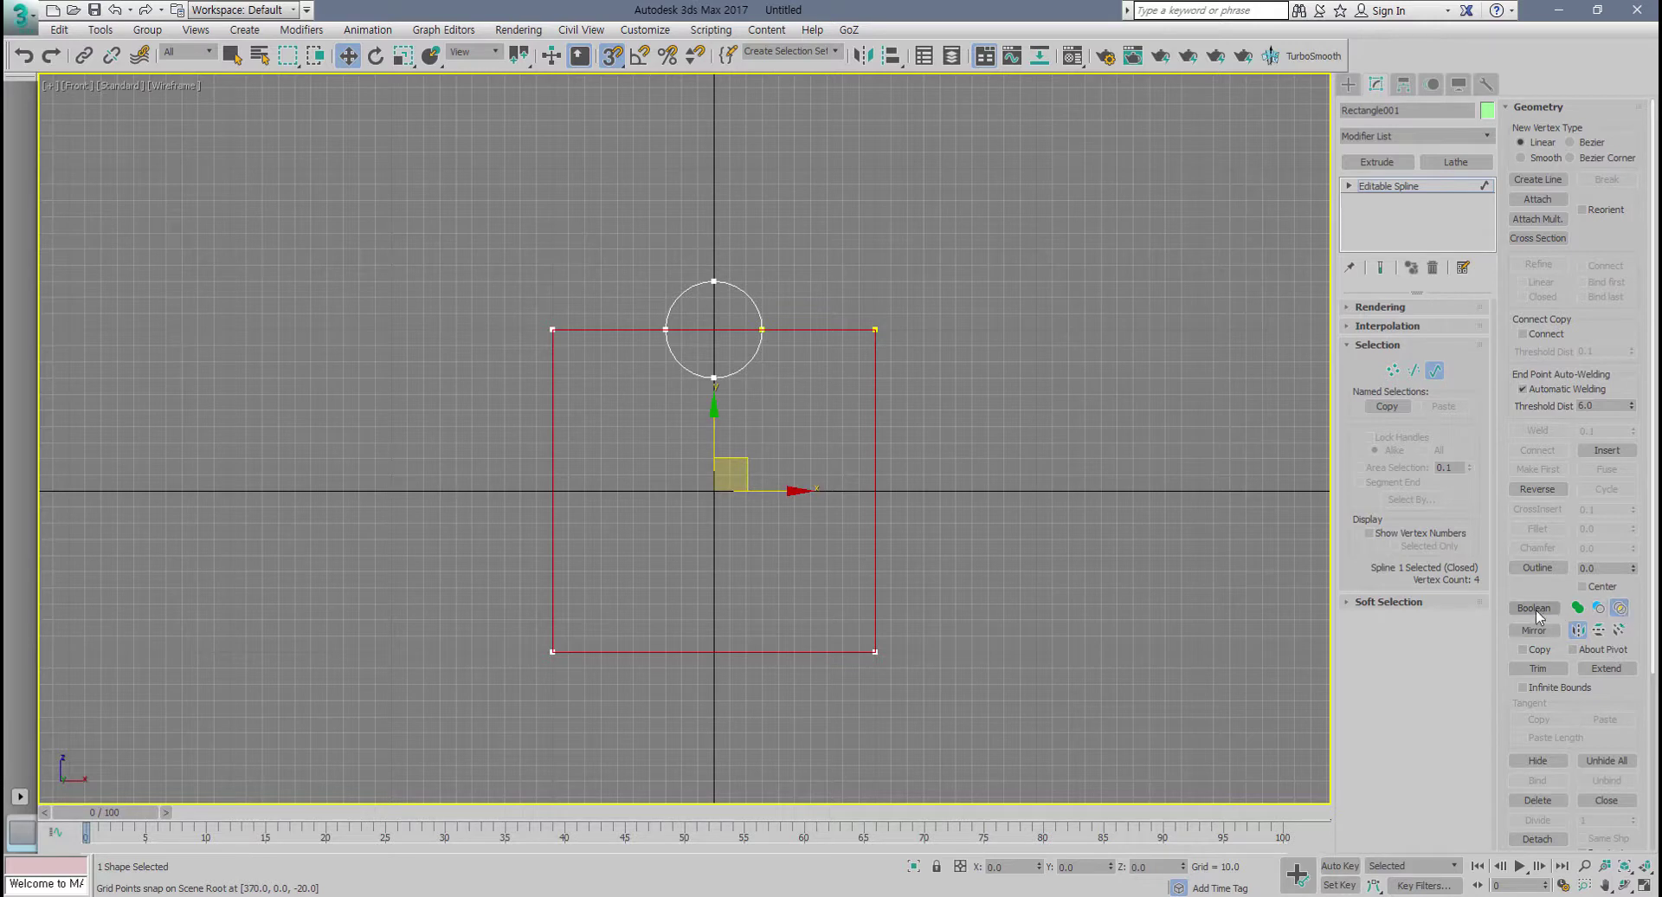
left_click(752, 362)
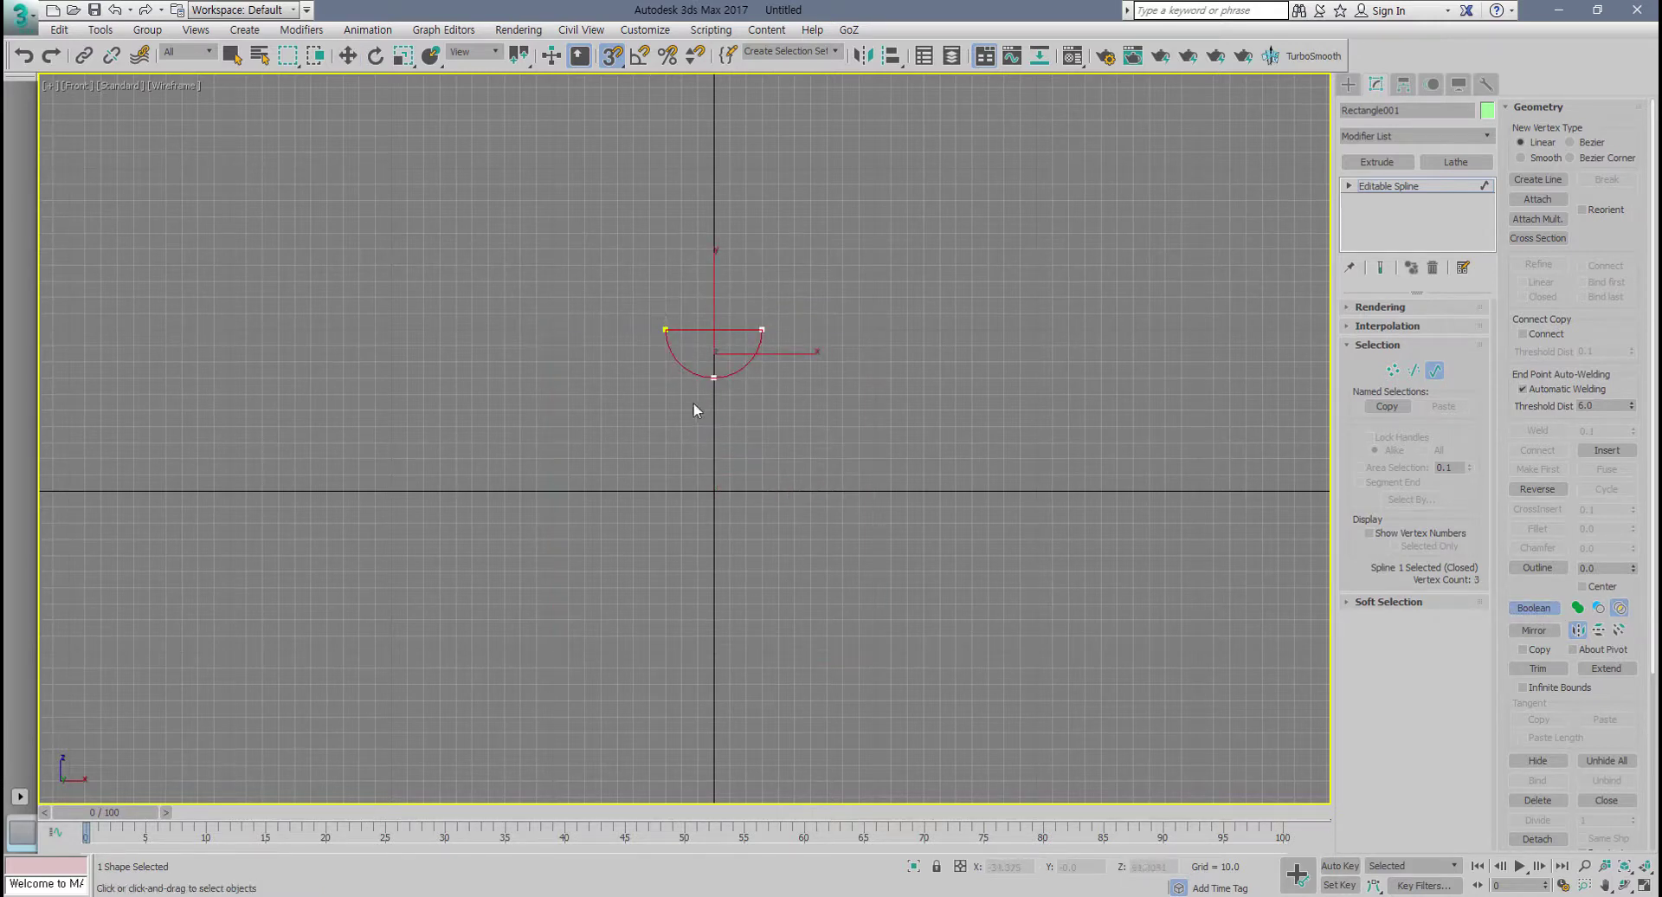
key("ctrl+z")
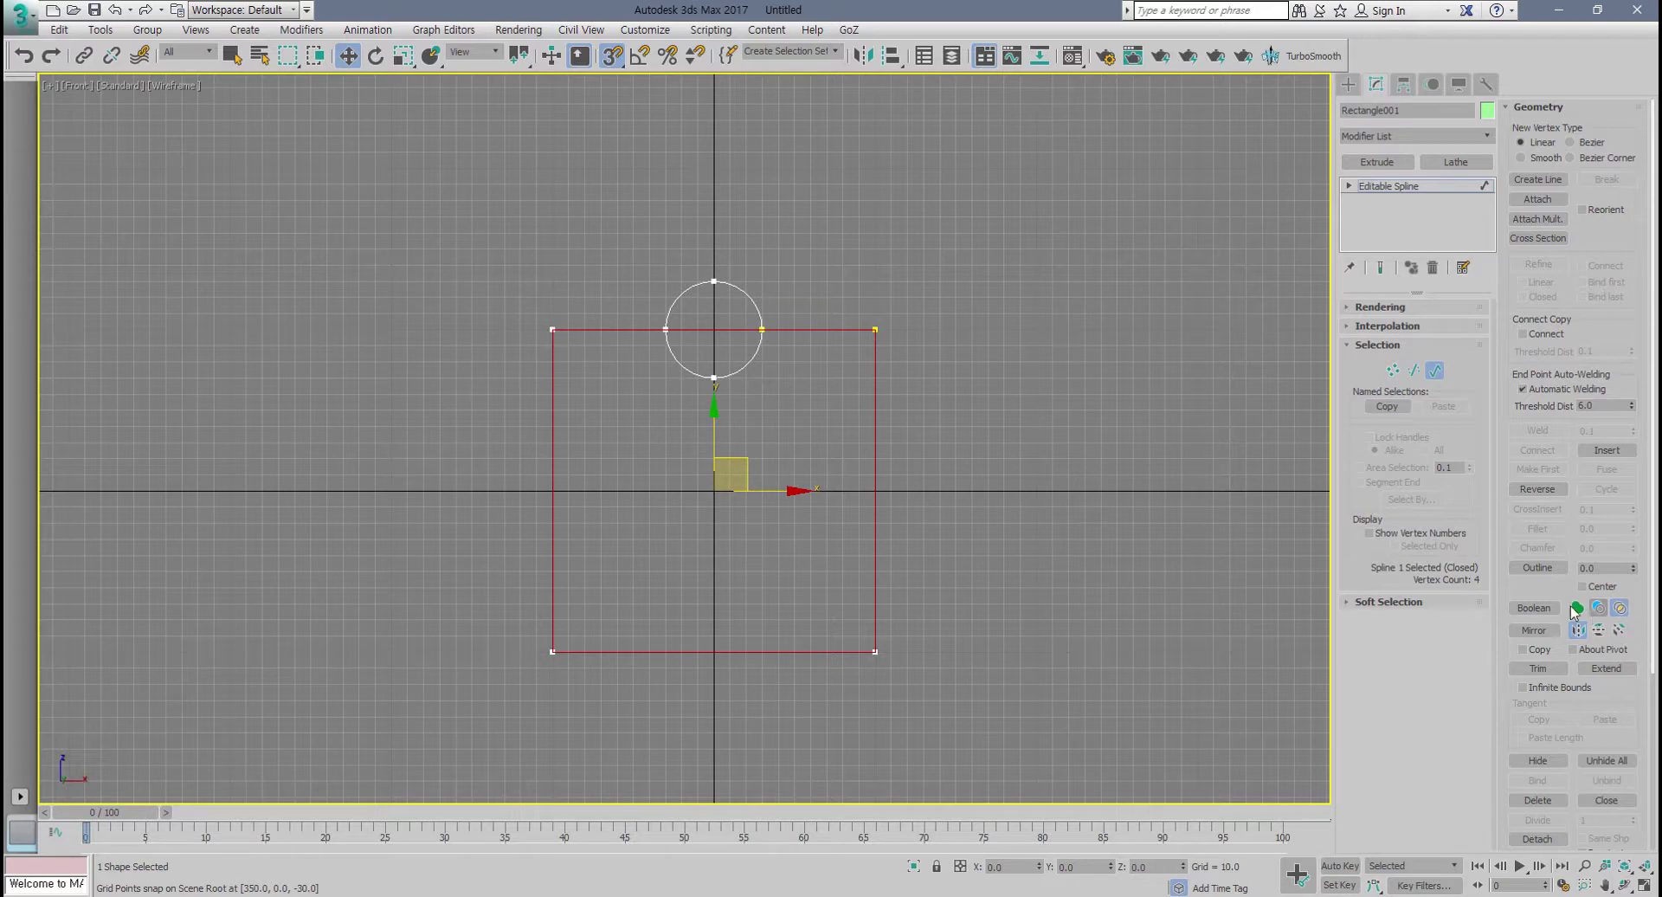
Step: Trim away the square's top edge inside the circle and the circle's upper half, leaving a semicircular notch
left_click(1551, 668)
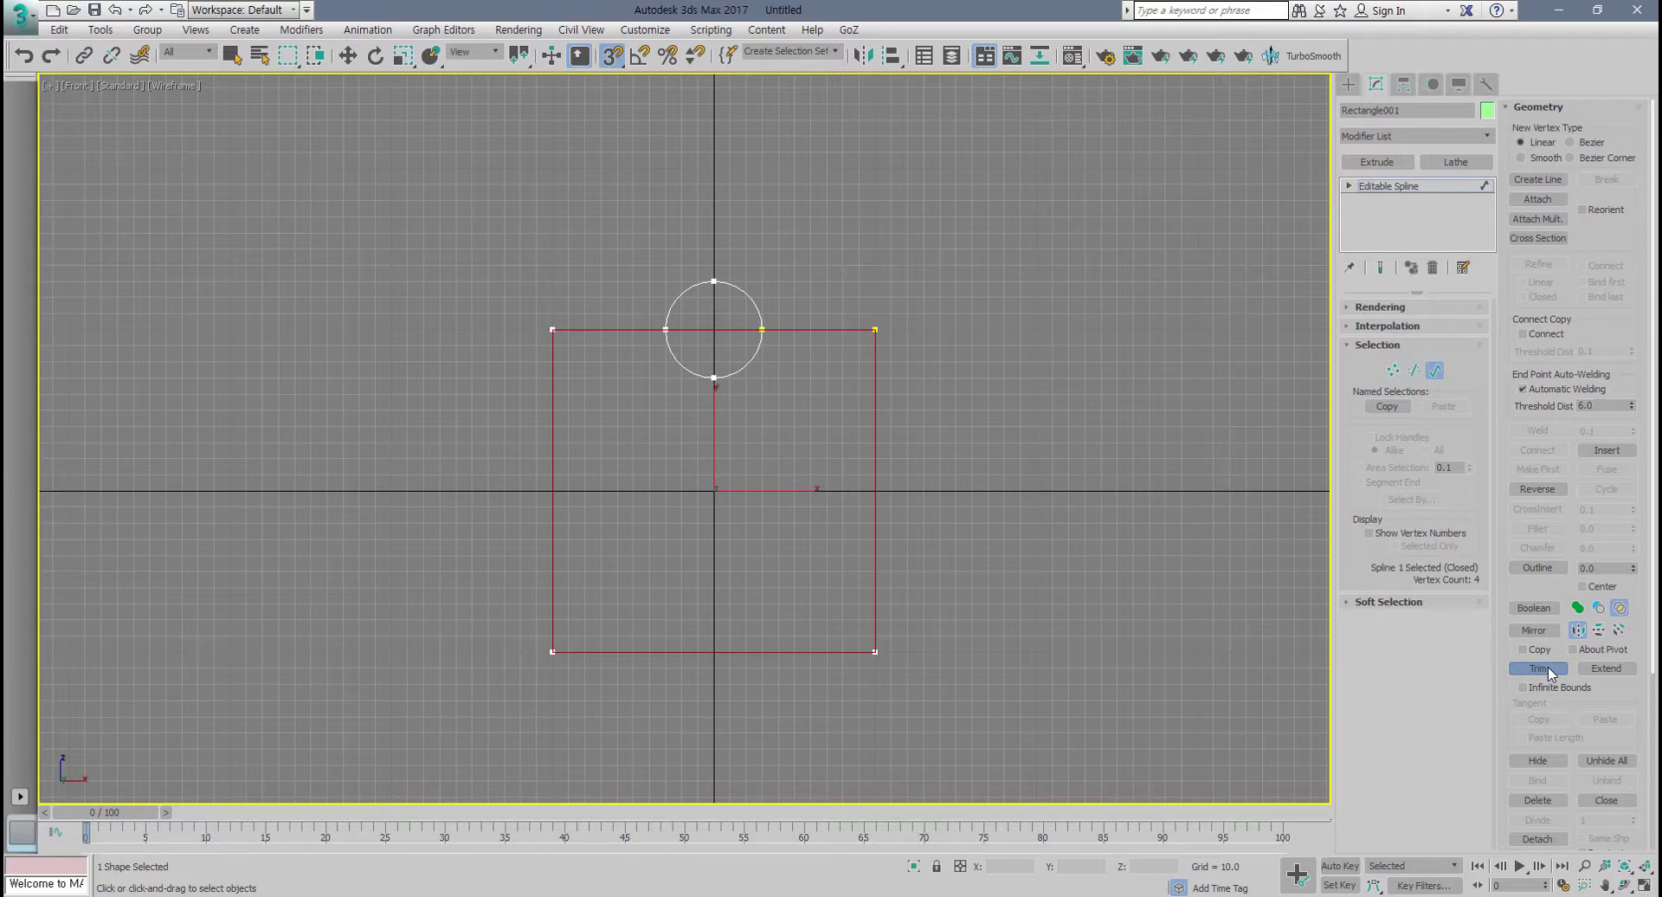
right_click(850, 454)
left_click(1083, 525)
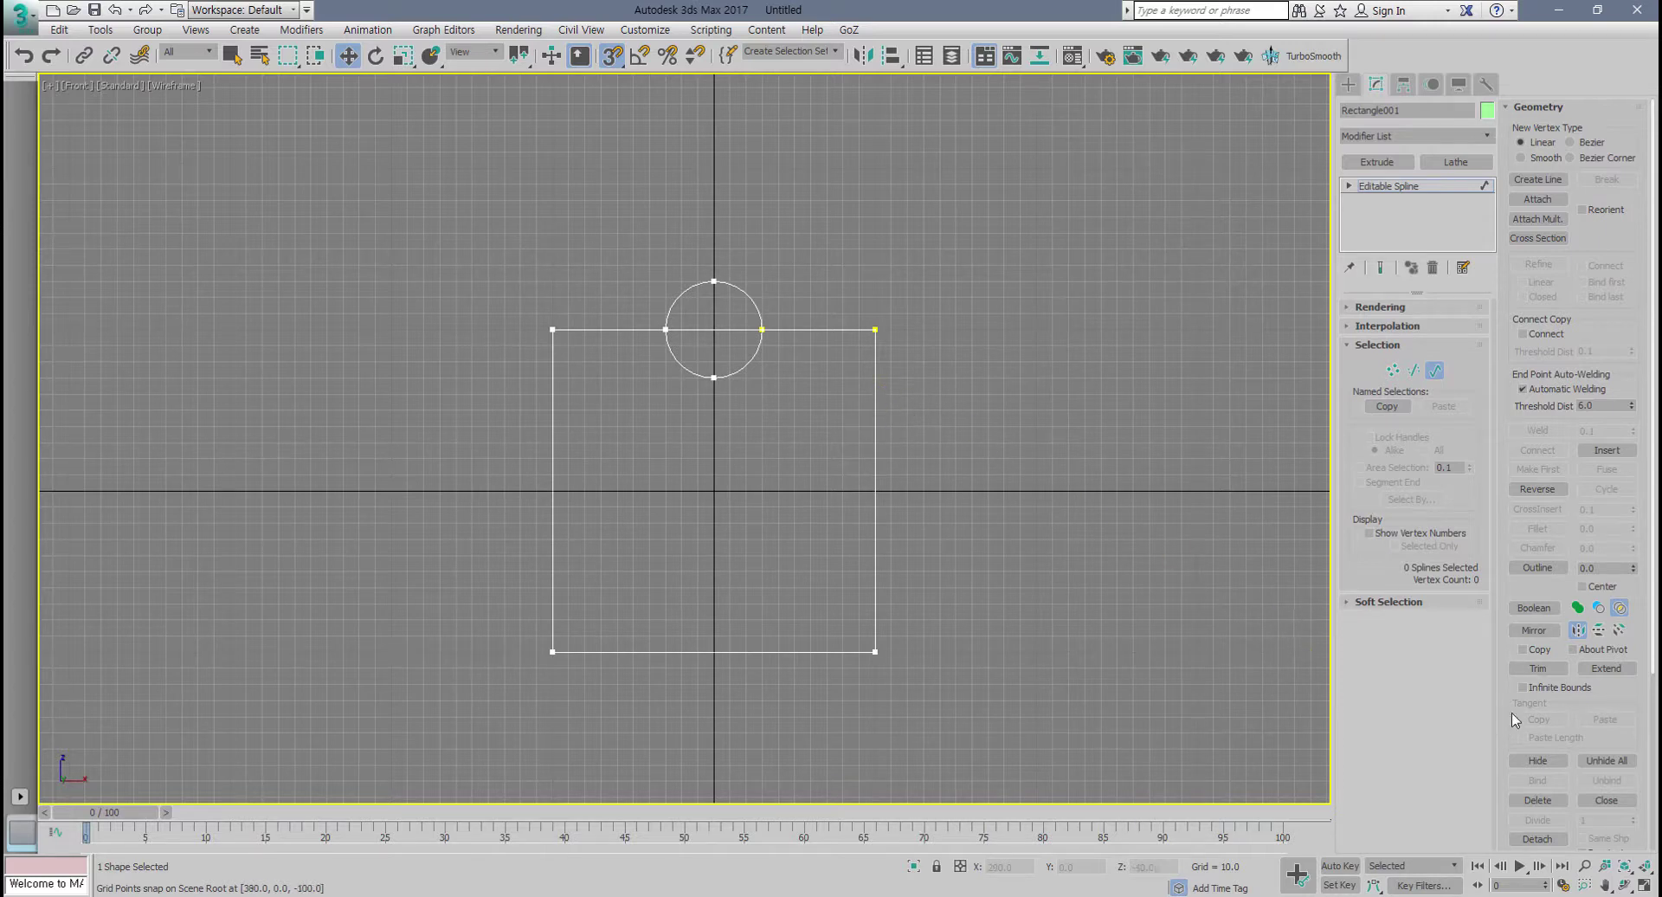
left_click(1540, 670)
left_click(742, 330)
left_click(750, 297)
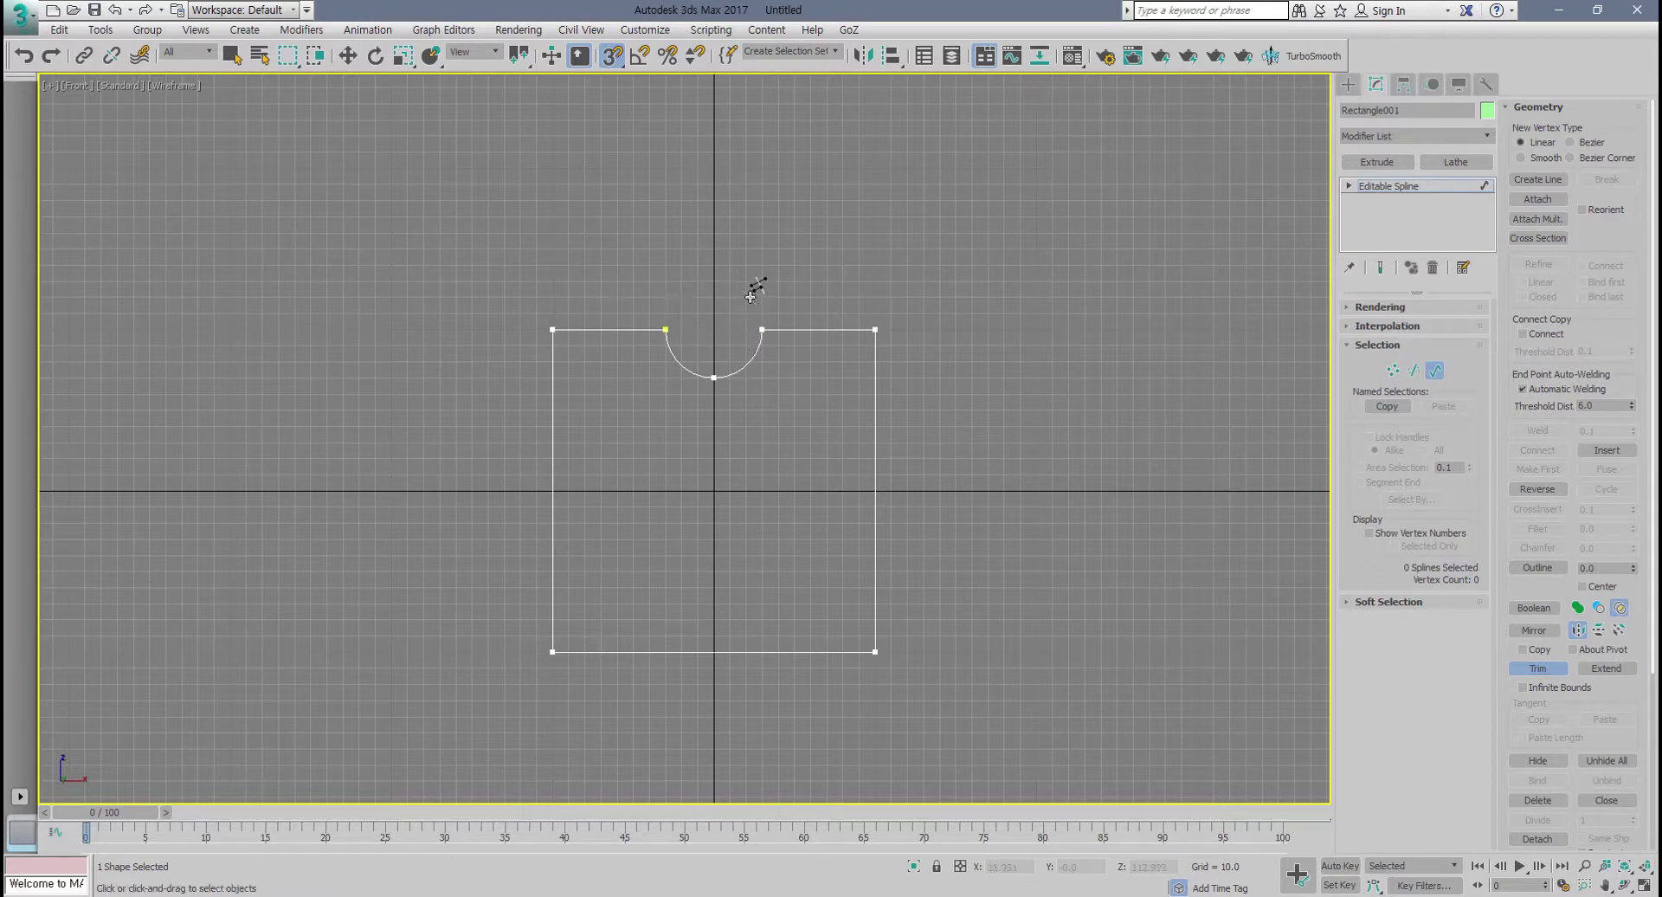
right_click(993, 452)
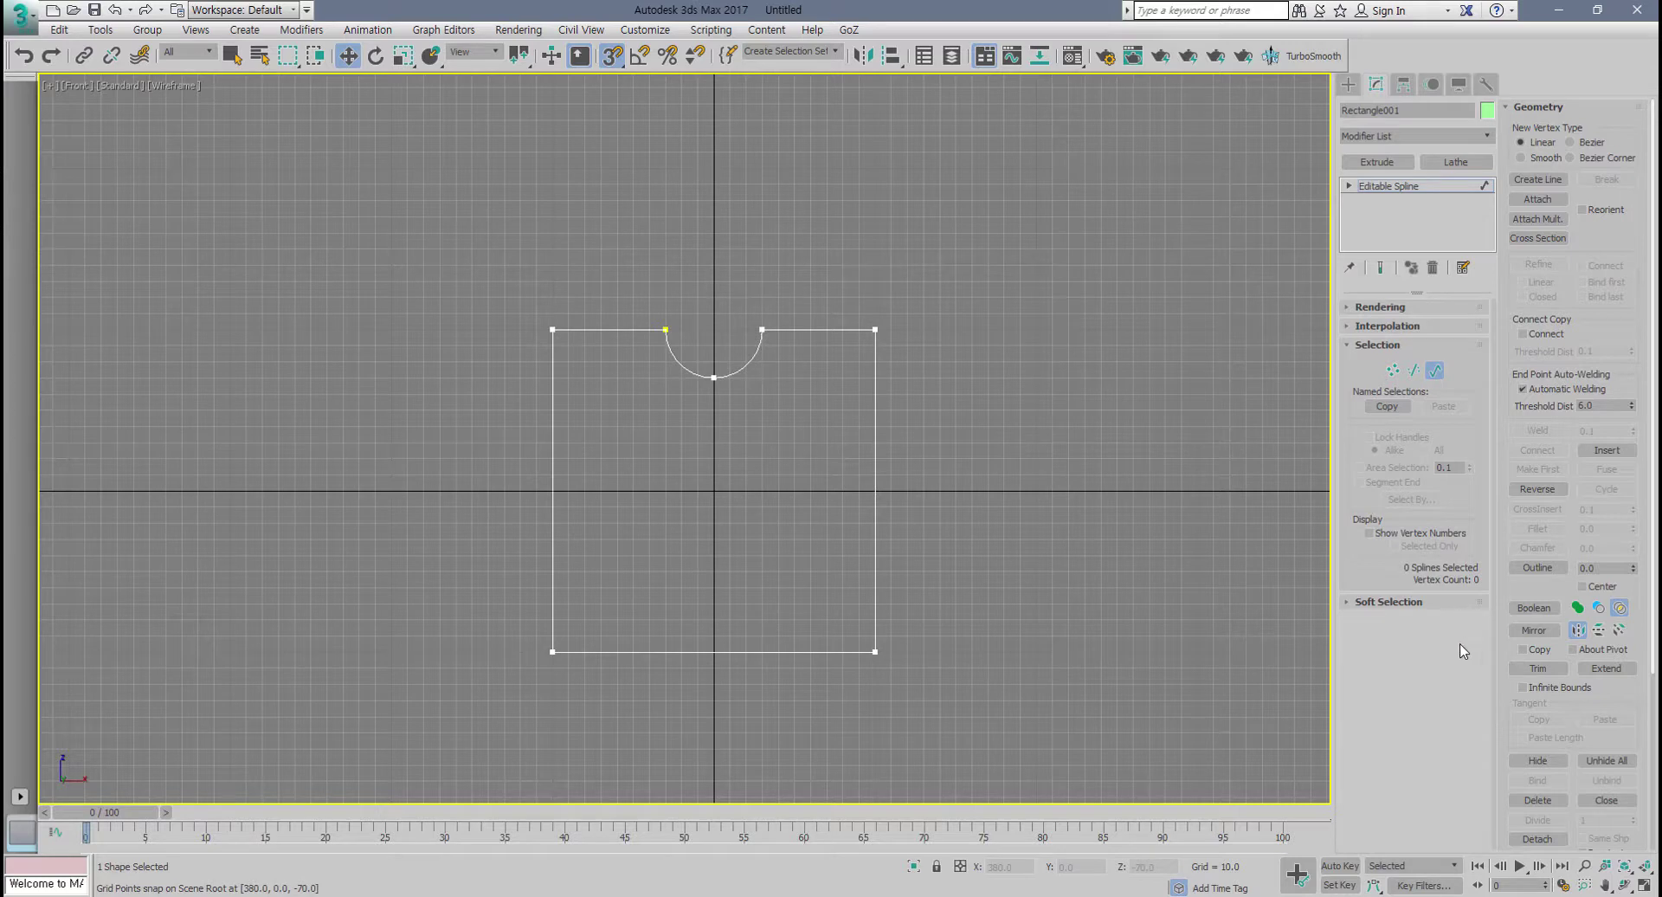
Step: Test whether the notch arc is joined to the square by moving its two end vertices, and undo the moves
scroll(779, 450, "up", 3)
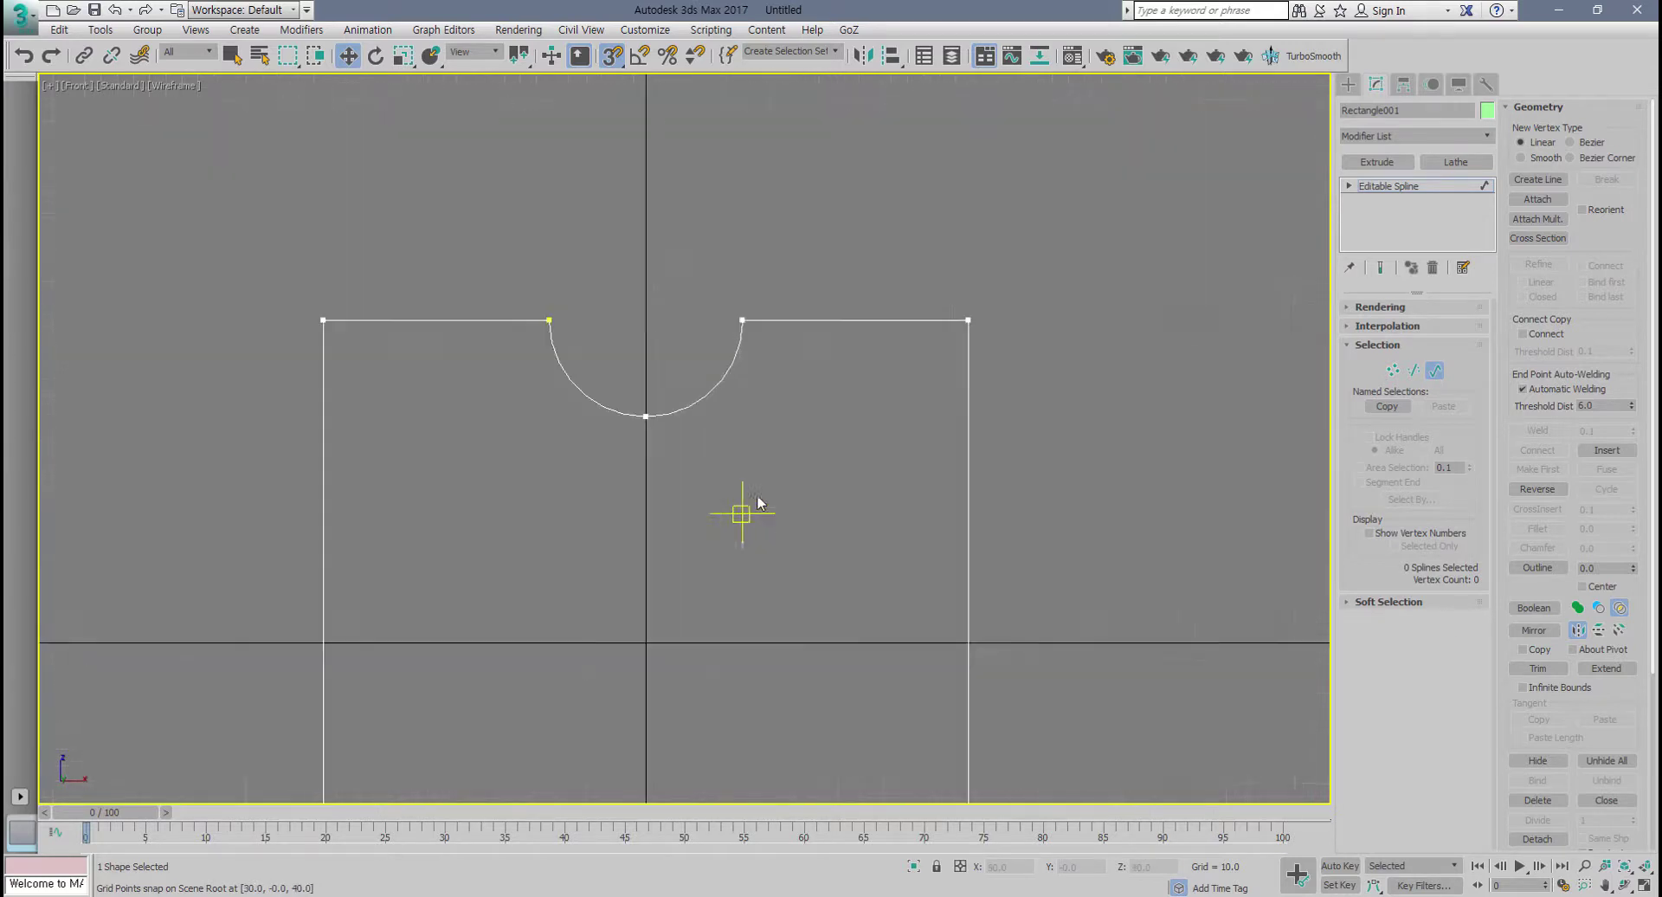
left_click(1391, 370)
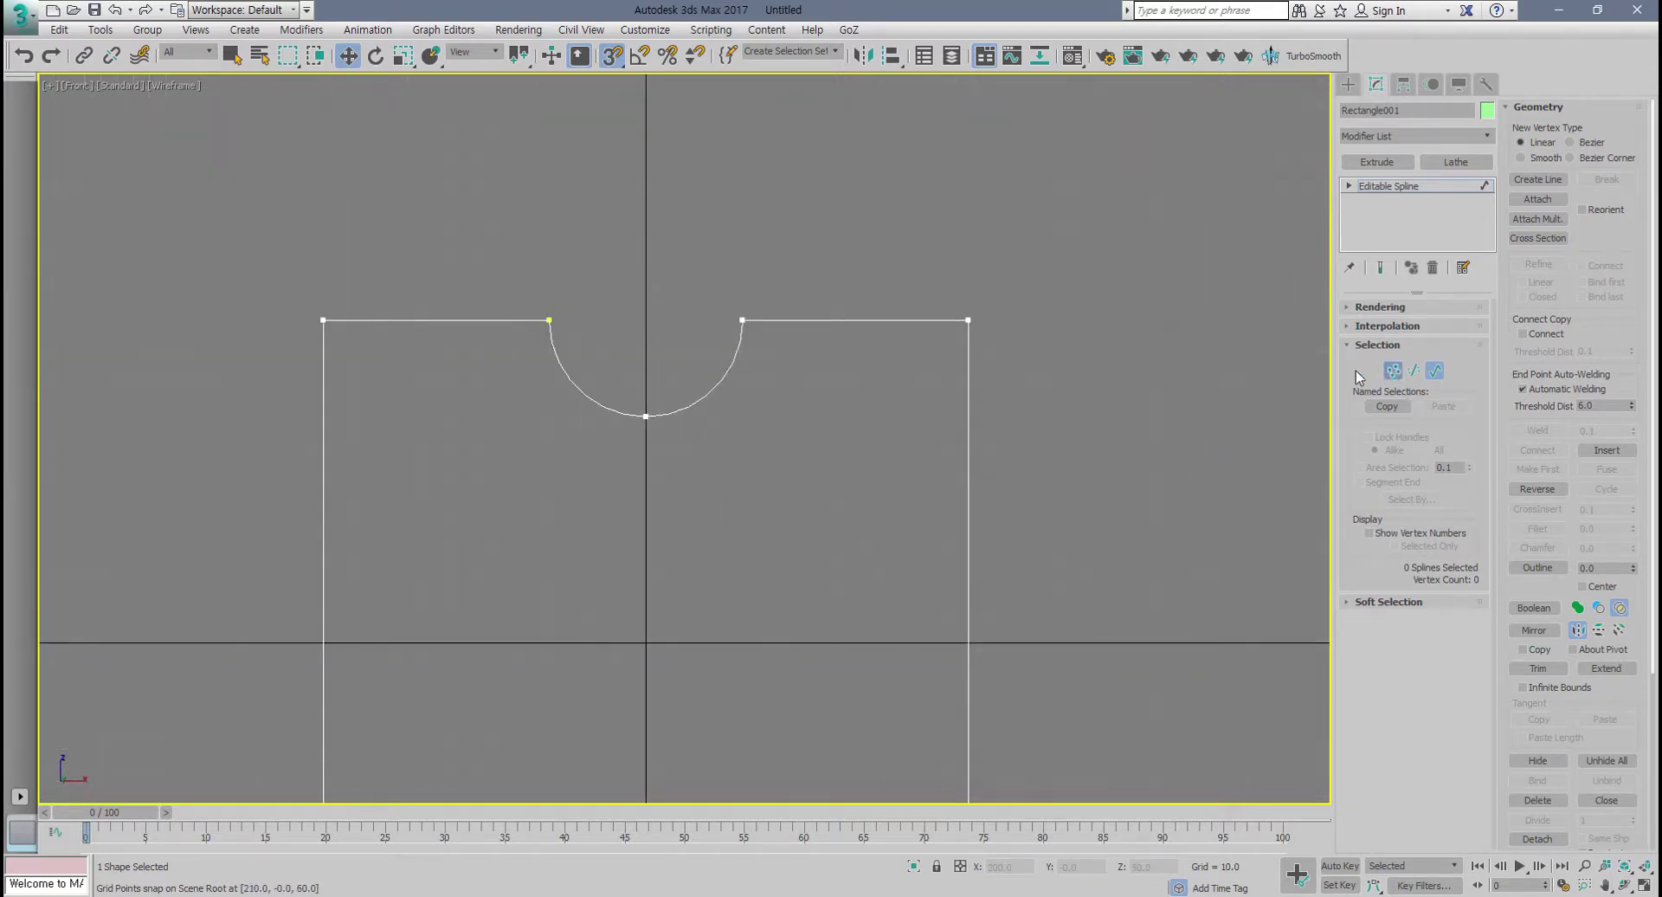
left_click_drag(549, 323, 614, 288)
left_click_drag(742, 322, 710, 248)
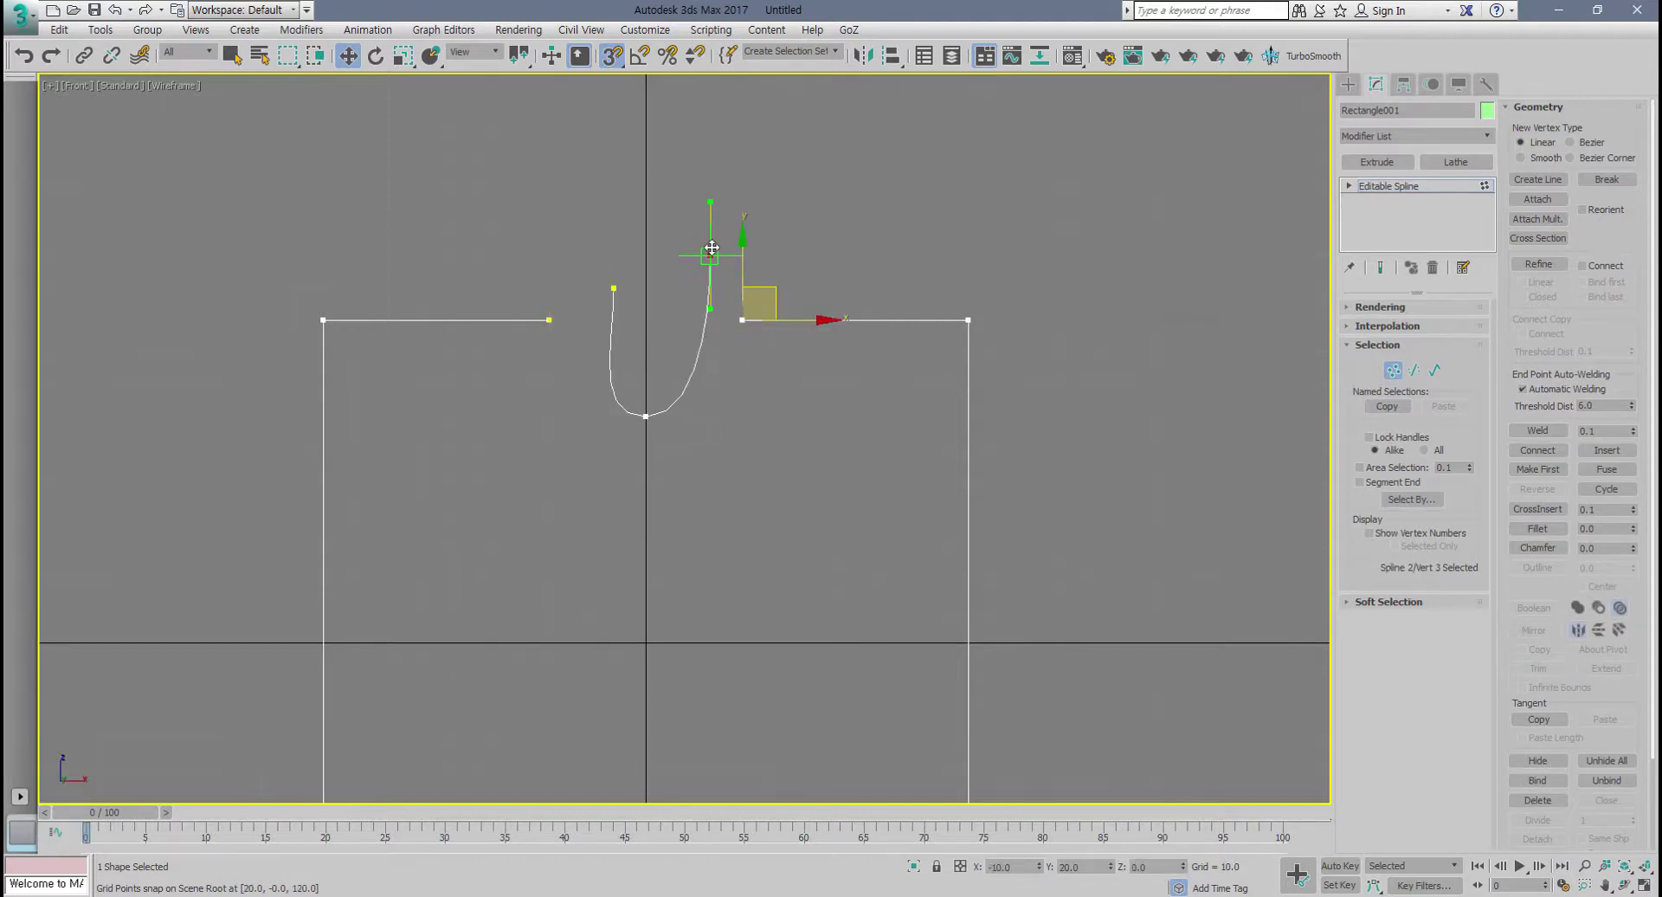
left_click(776, 458)
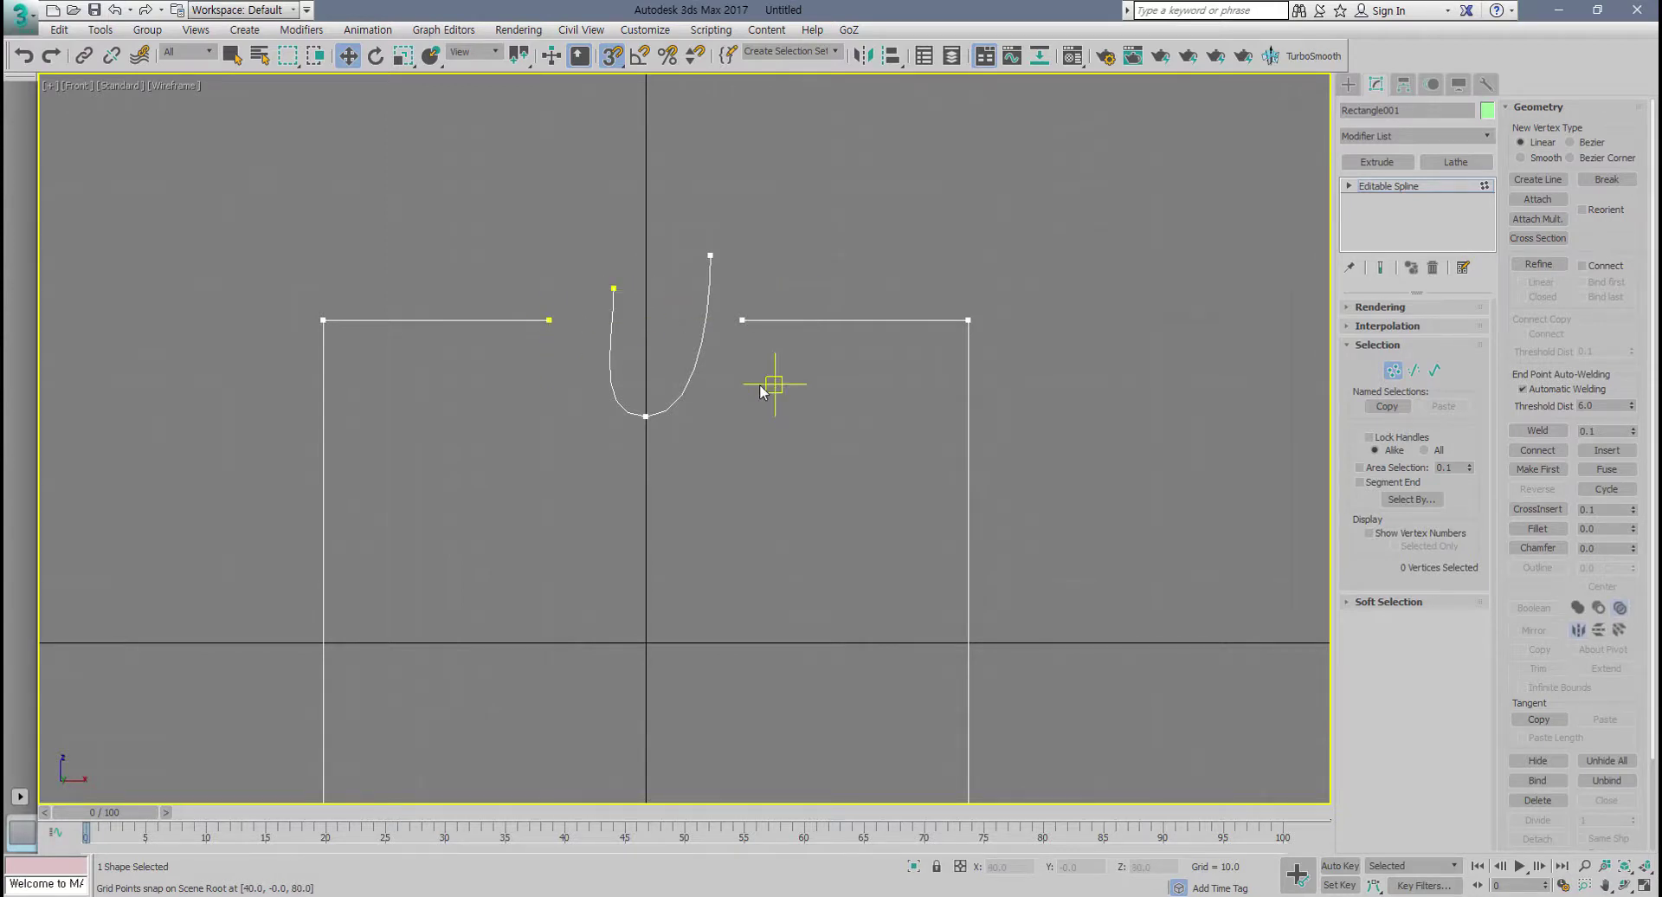
key("ctrl+z")
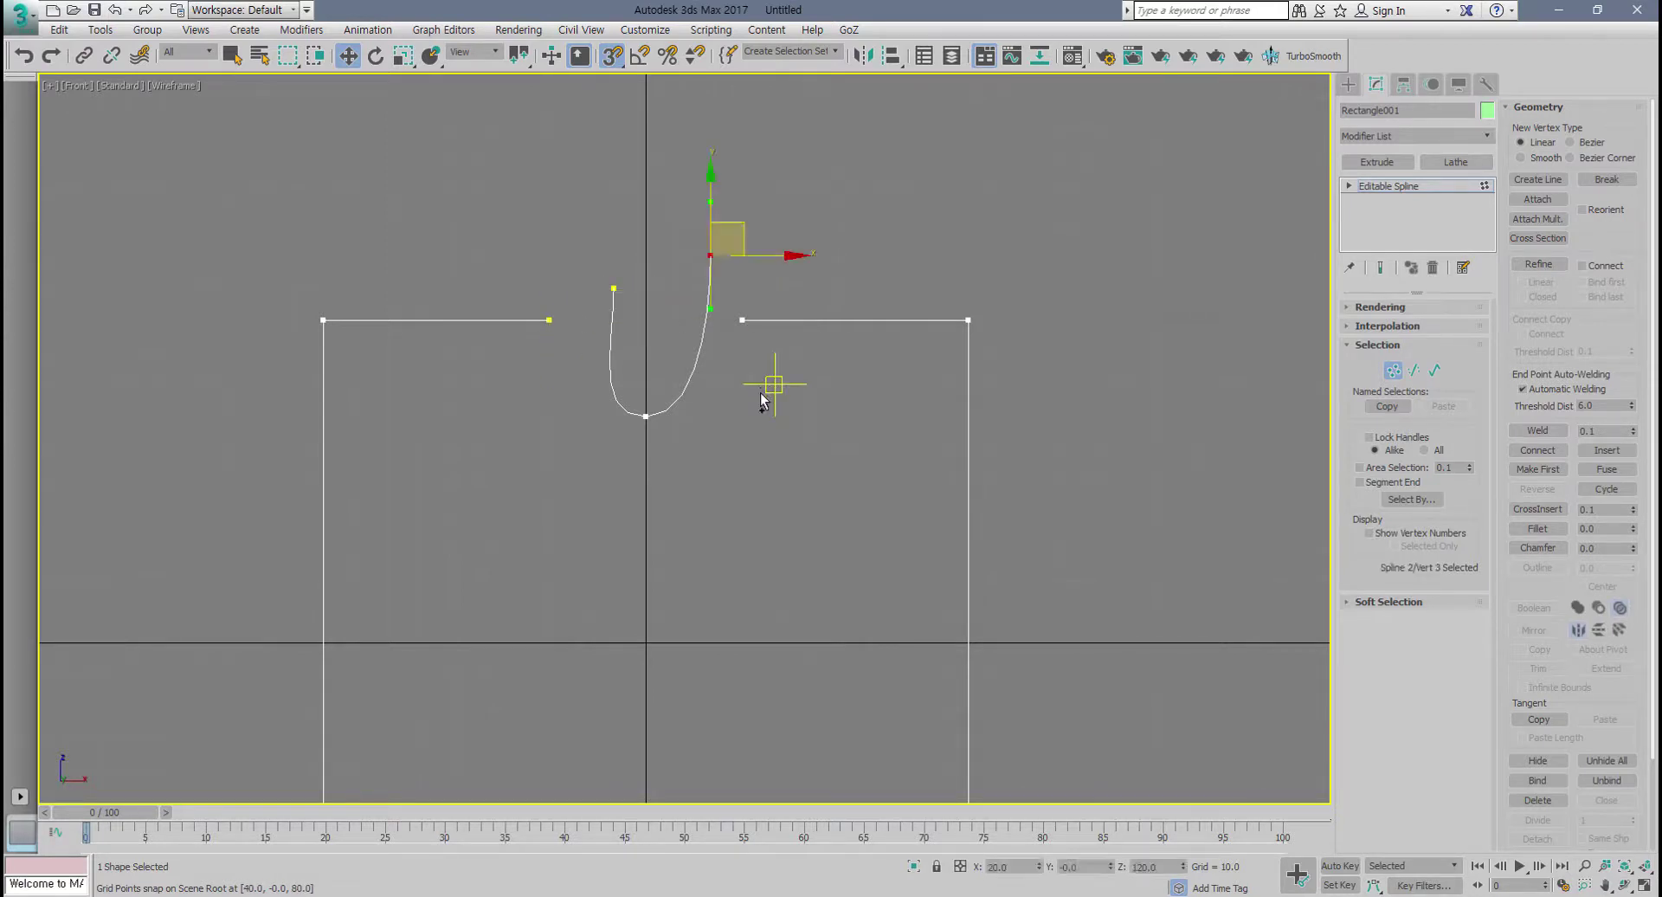
key("ctrl+z")
key("ctrl+z")
key("ctrl+z")
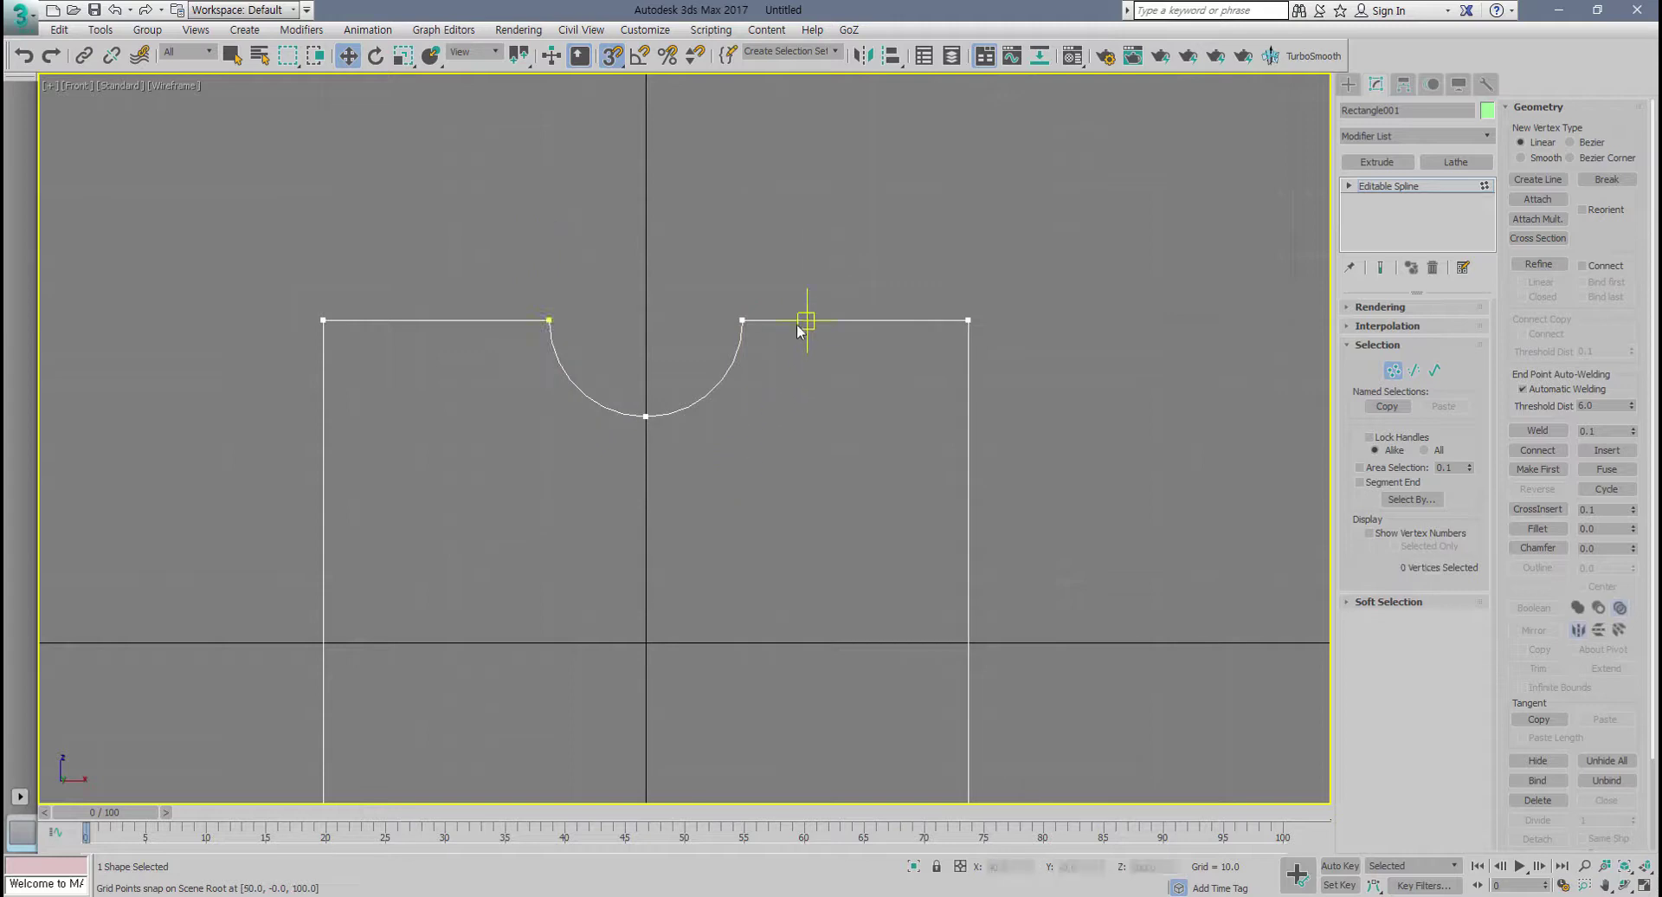
Step: Weld the overlapping vertices at both upper corners of the notch with a weld threshold of 3.0
left_click_drag(792, 286, 532, 357)
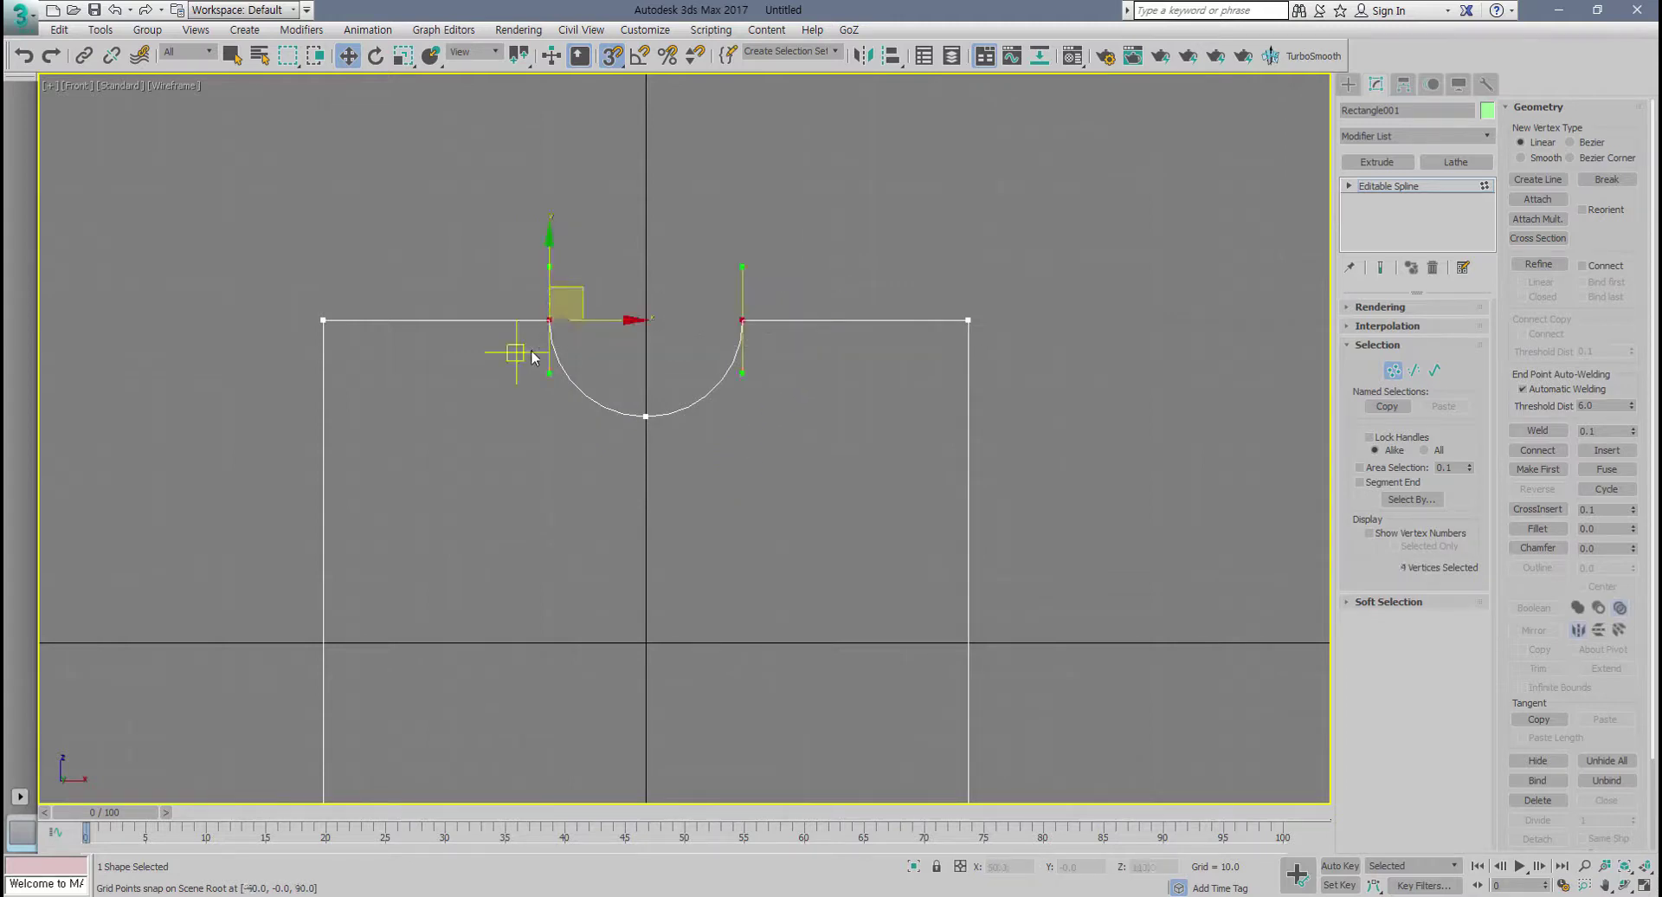
left_click(762, 458)
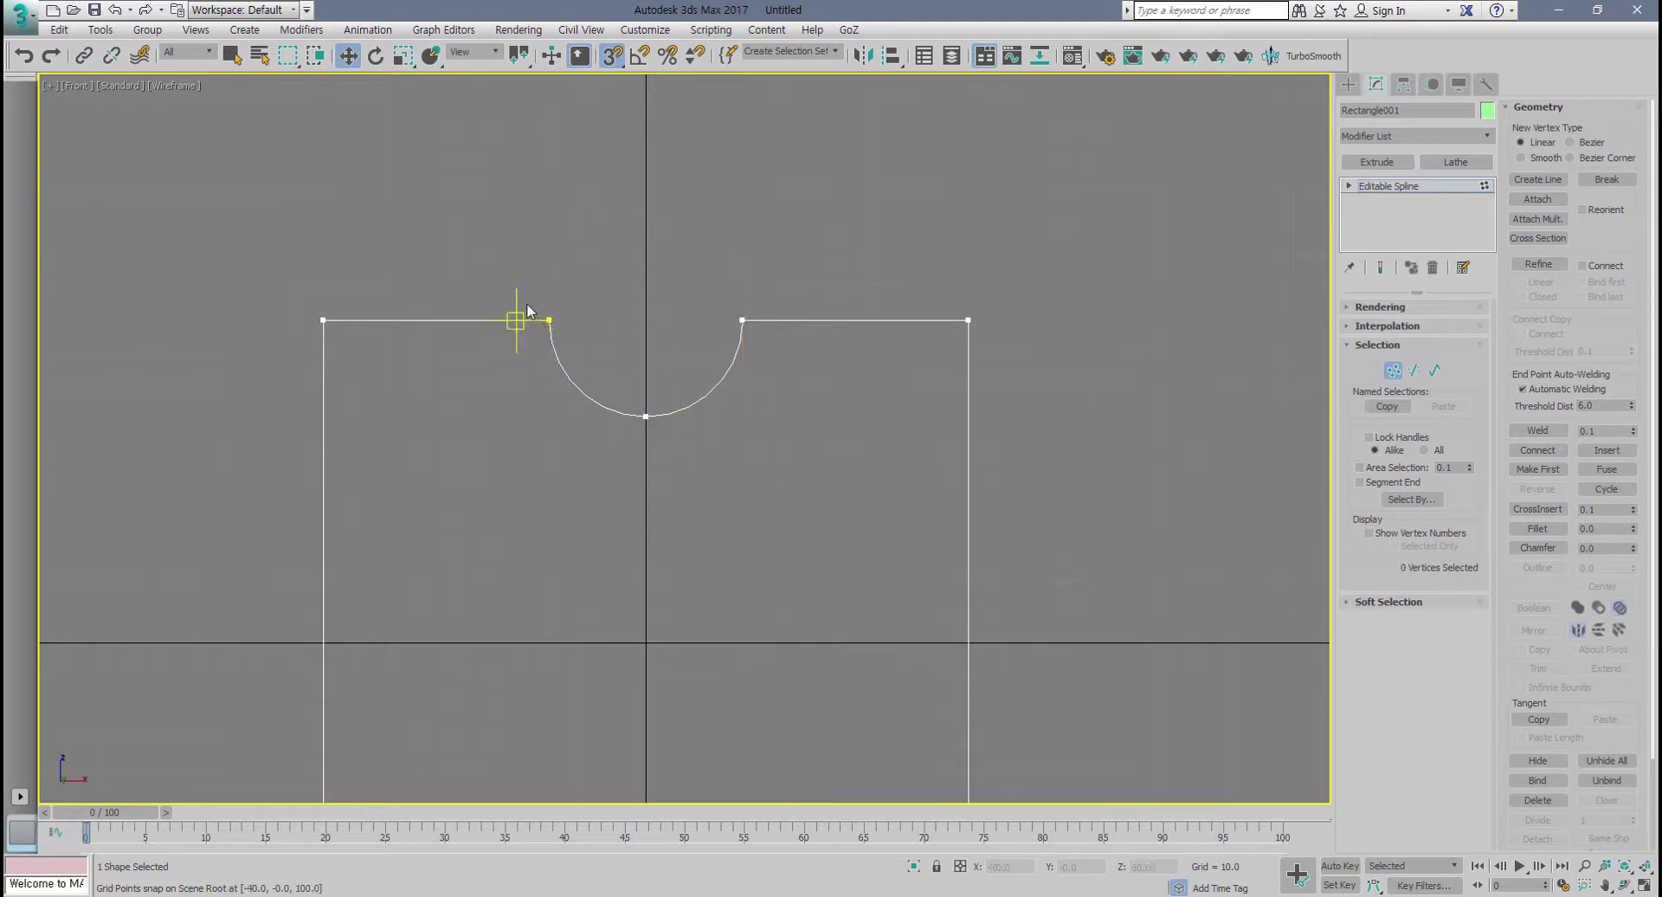
left_click_drag(526, 303, 765, 356)
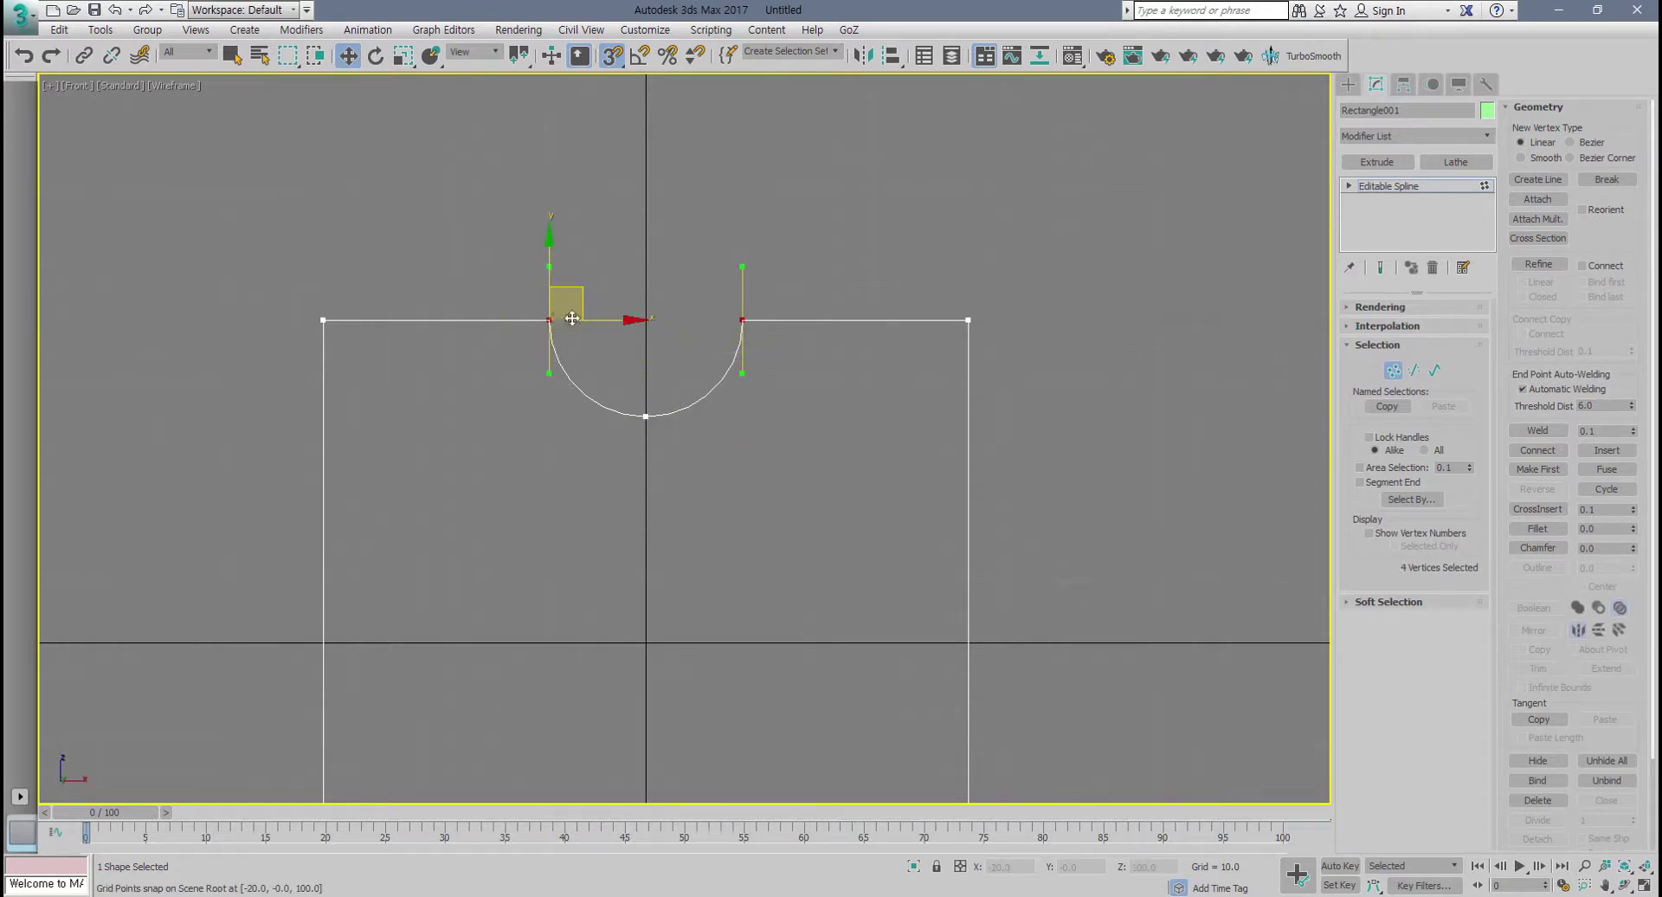
left_click(531, 390)
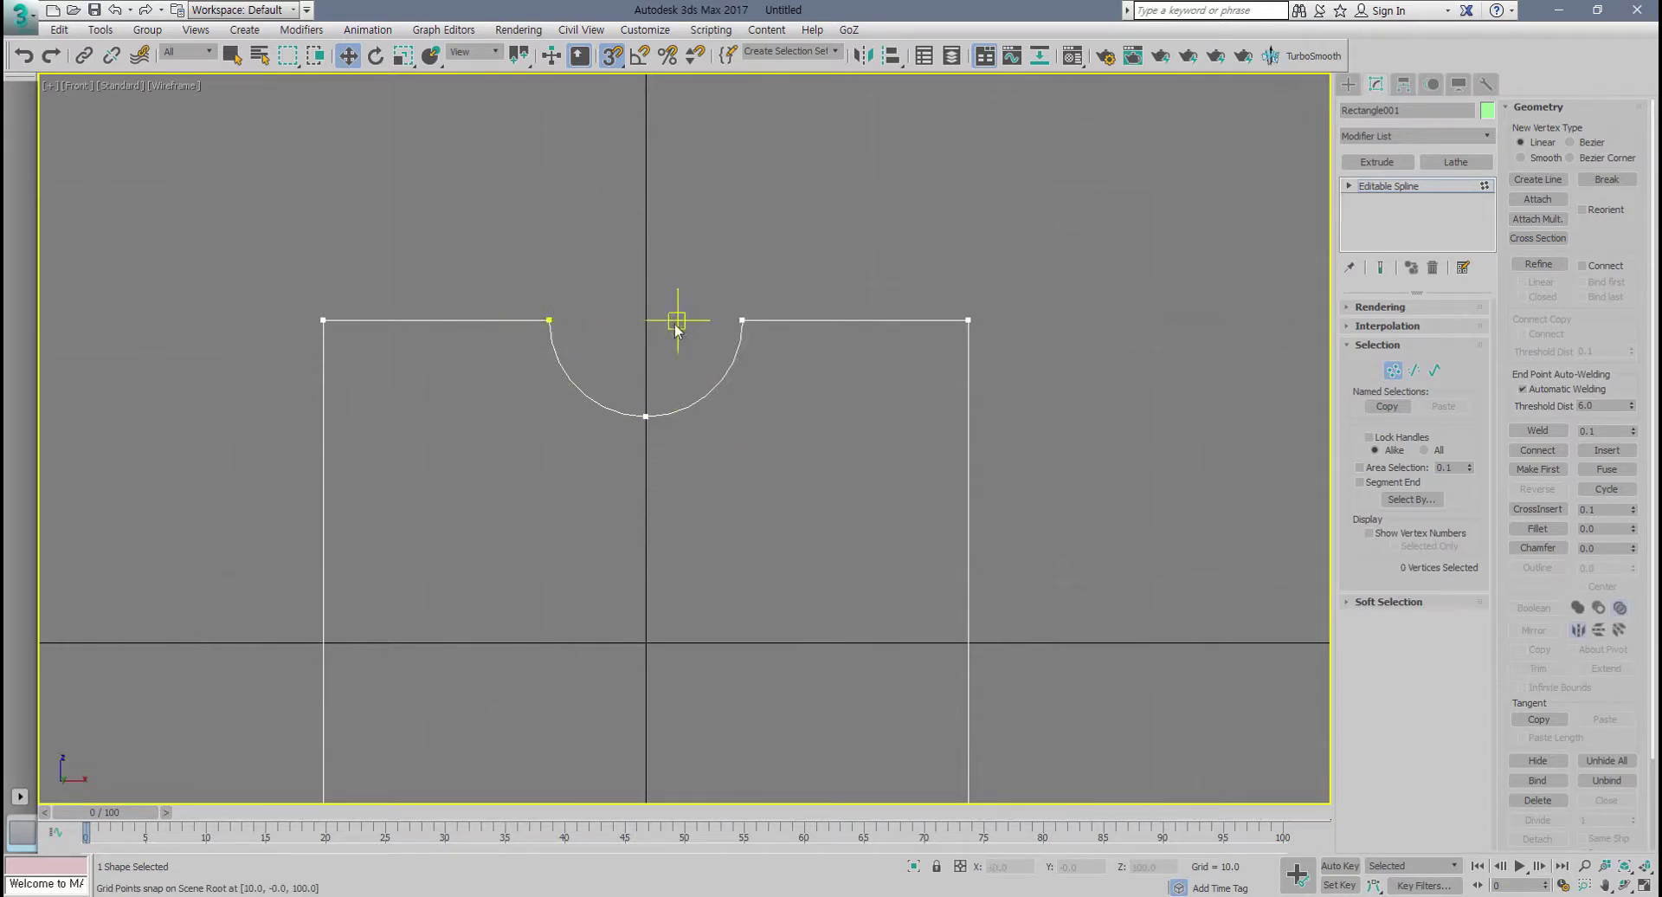
left_click_drag(479, 272, 796, 354)
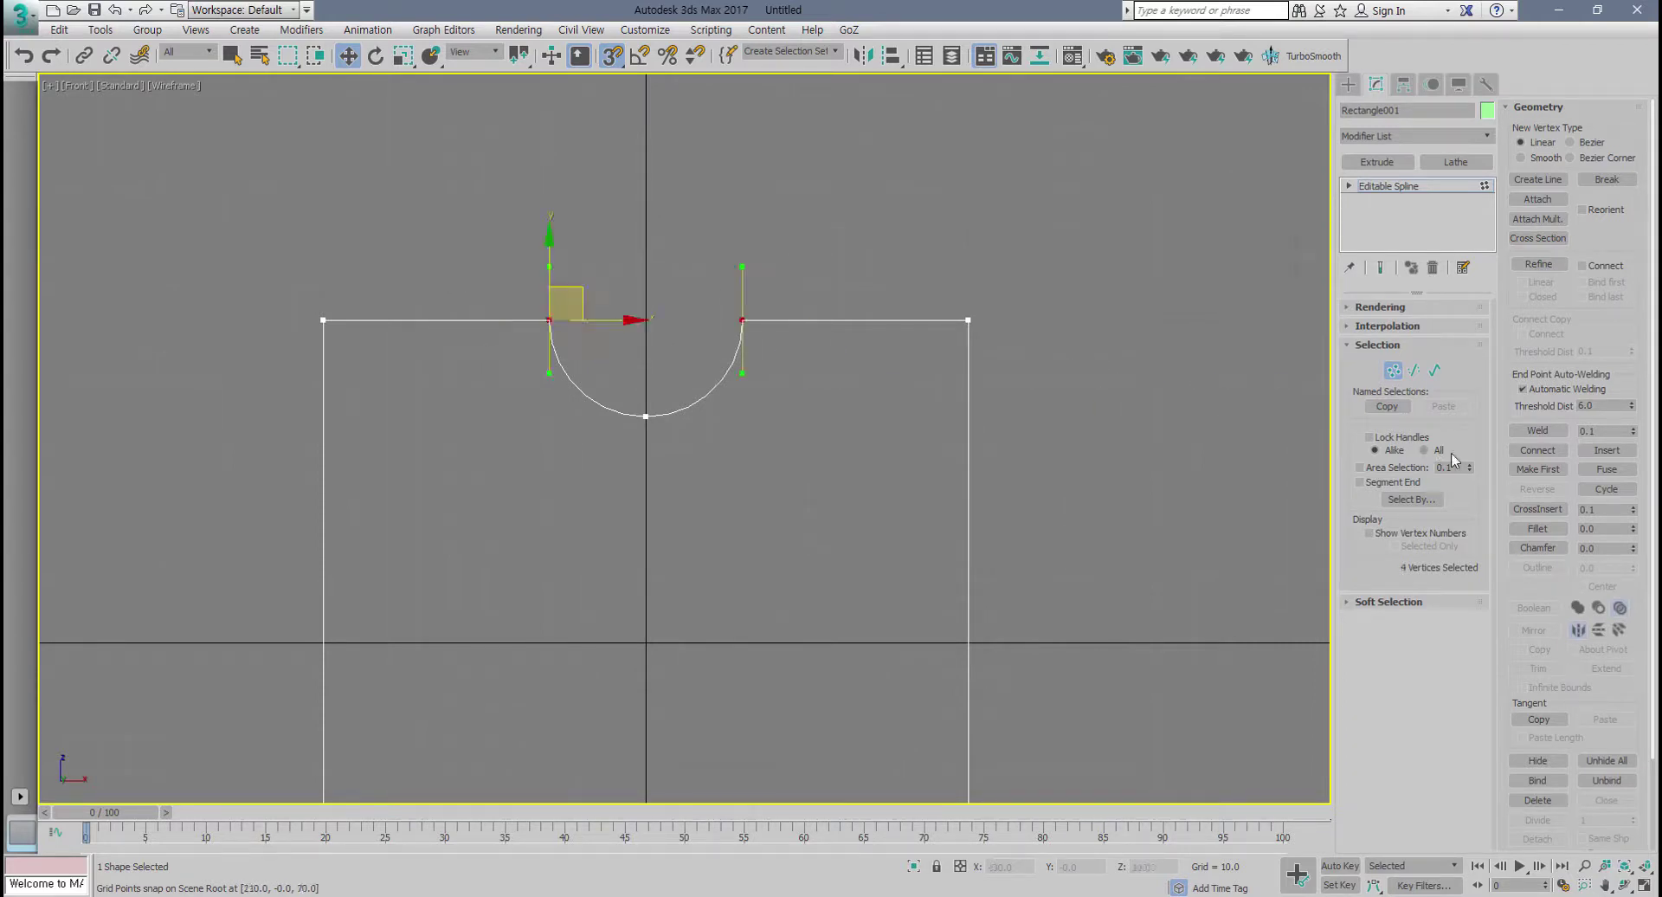
left_click(1530, 434)
left_click_drag(1598, 435, 1563, 436)
left_click(1540, 431)
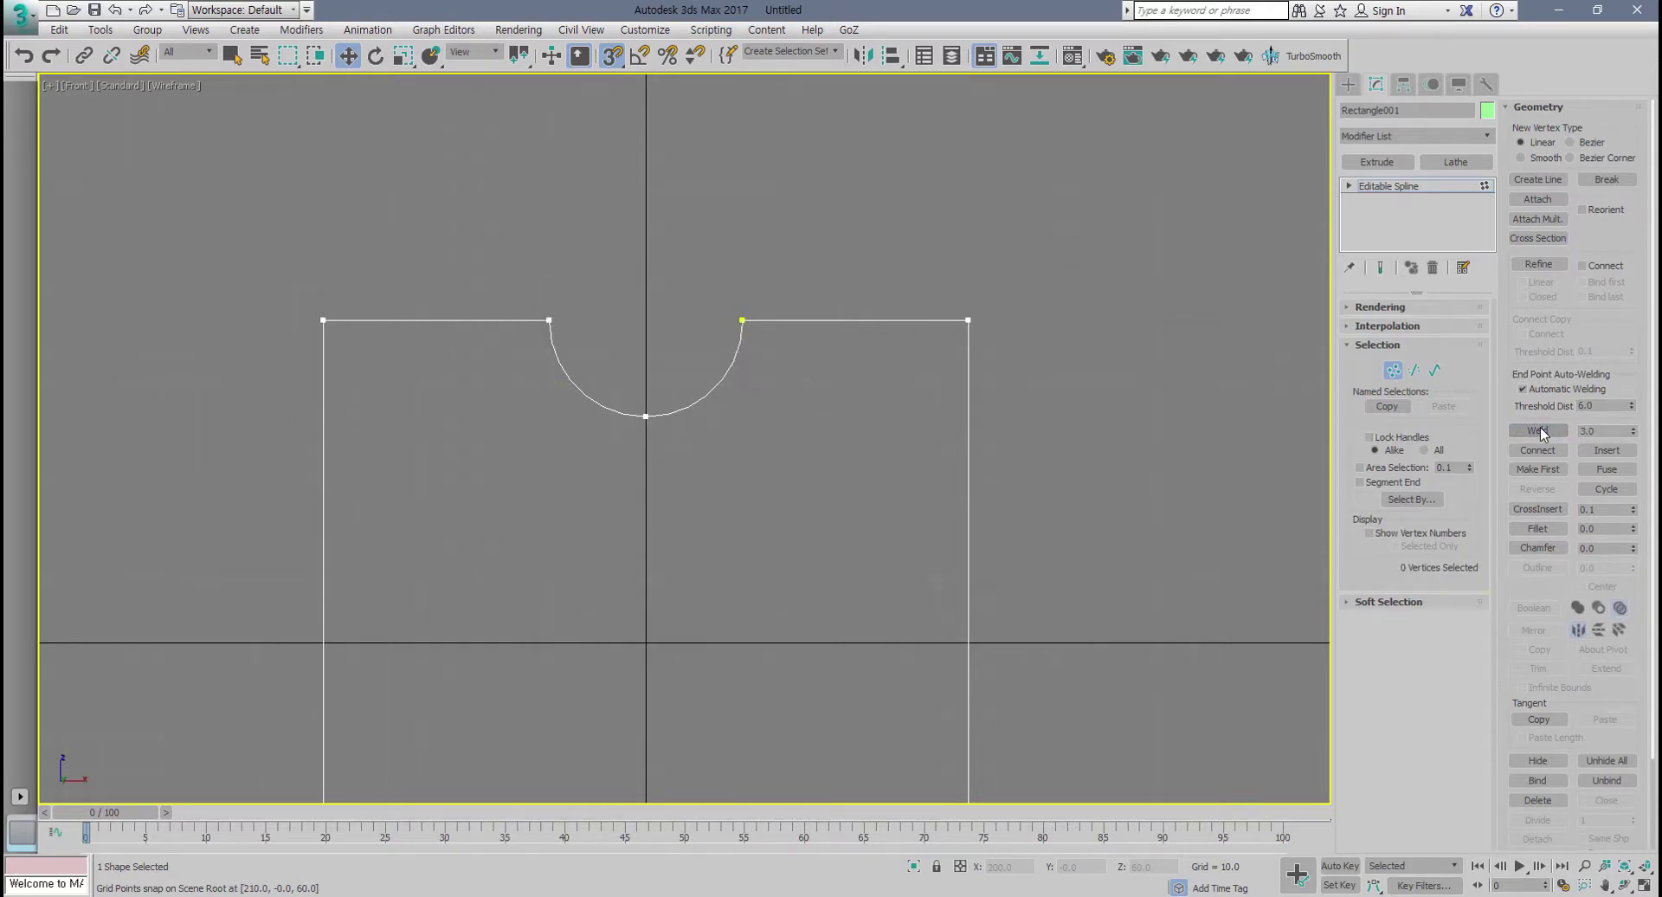
Step: Test the welds by moving both upper notch vertices, undo the moves and return to whole-object level
left_click_drag(741, 320, 775, 256)
left_click_drag(549, 321, 588, 265)
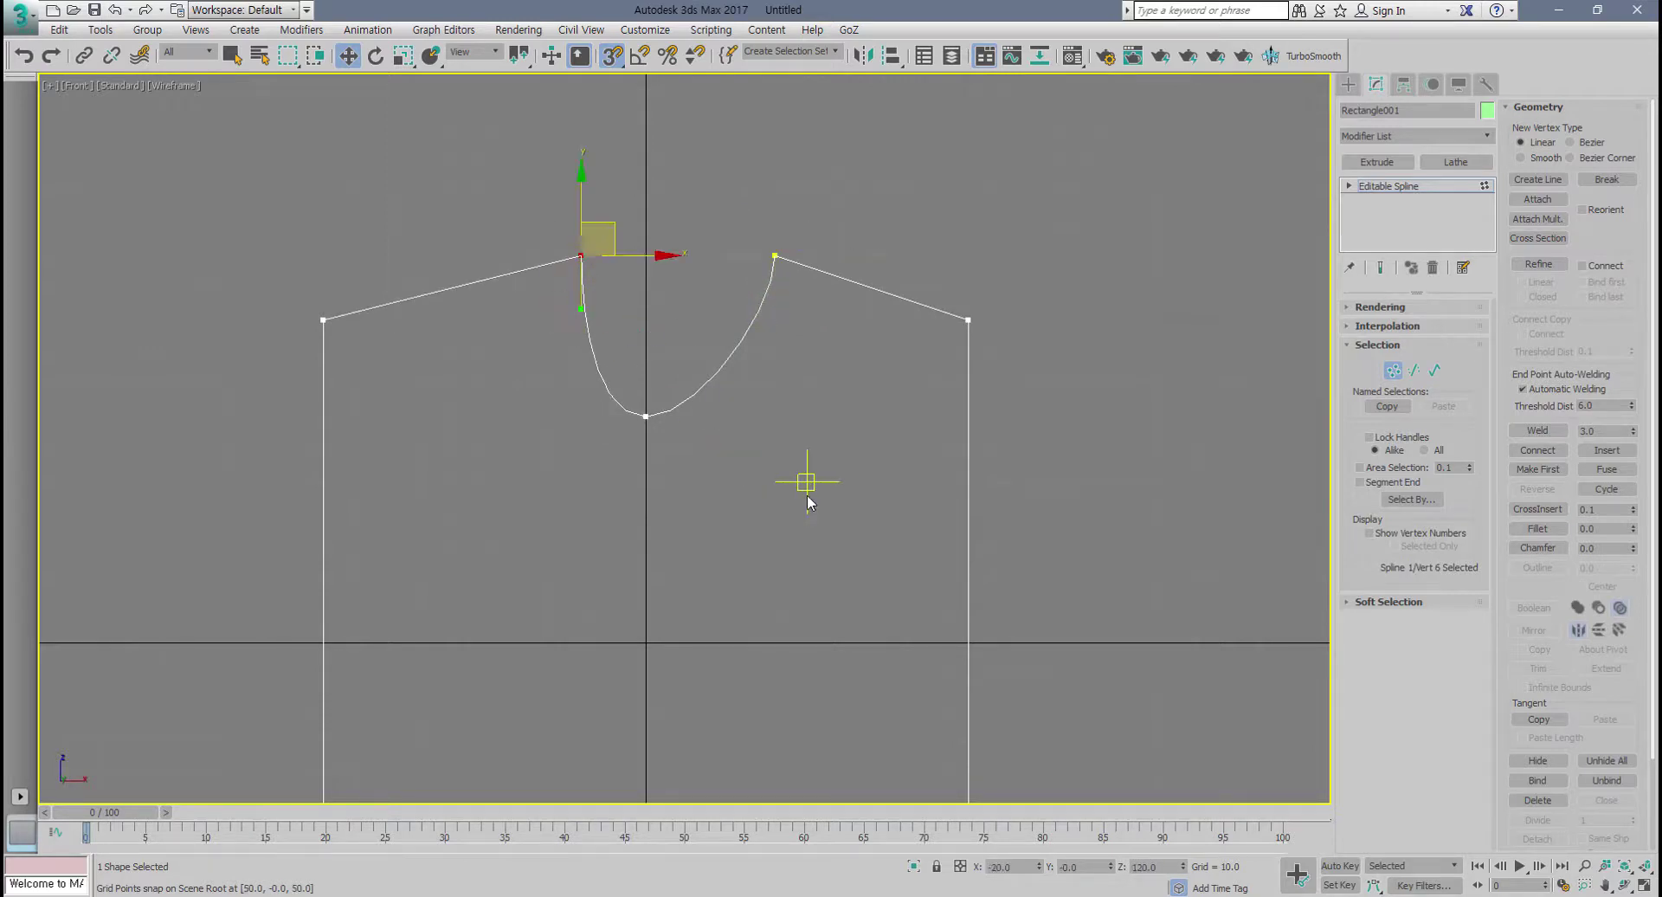
key("ctrl+z")
key("ctrl+z")
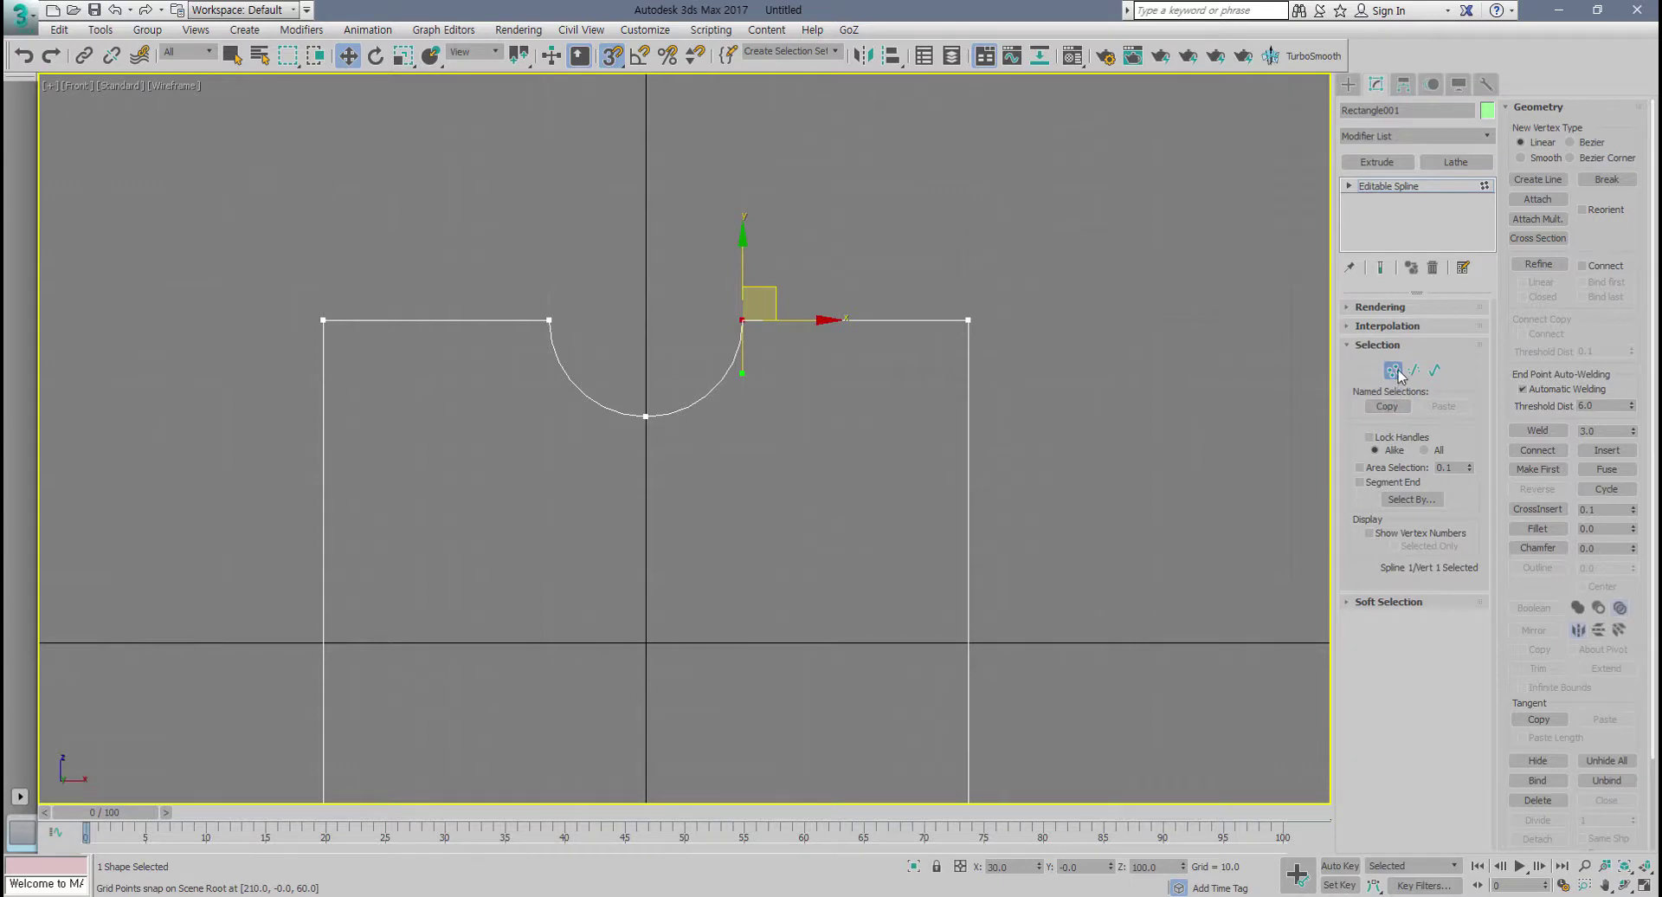
left_click(1390, 187)
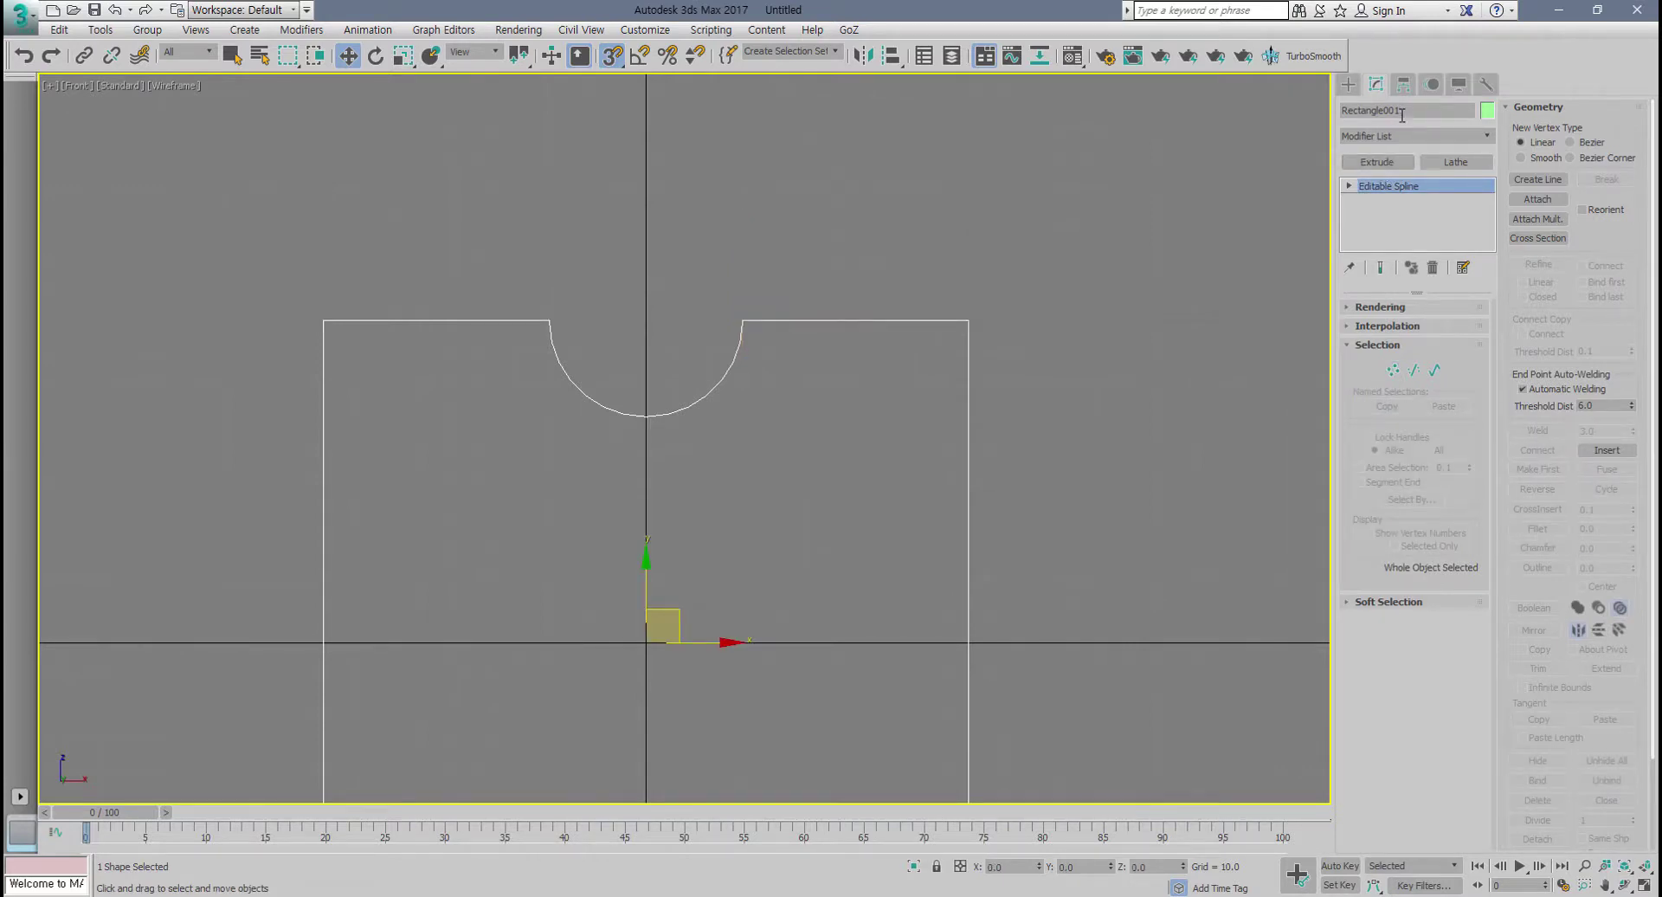
Step: Hide the modifier set's buttons and show them again
left_click(1483, 138)
left_click(1485, 140)
left_click(1463, 268)
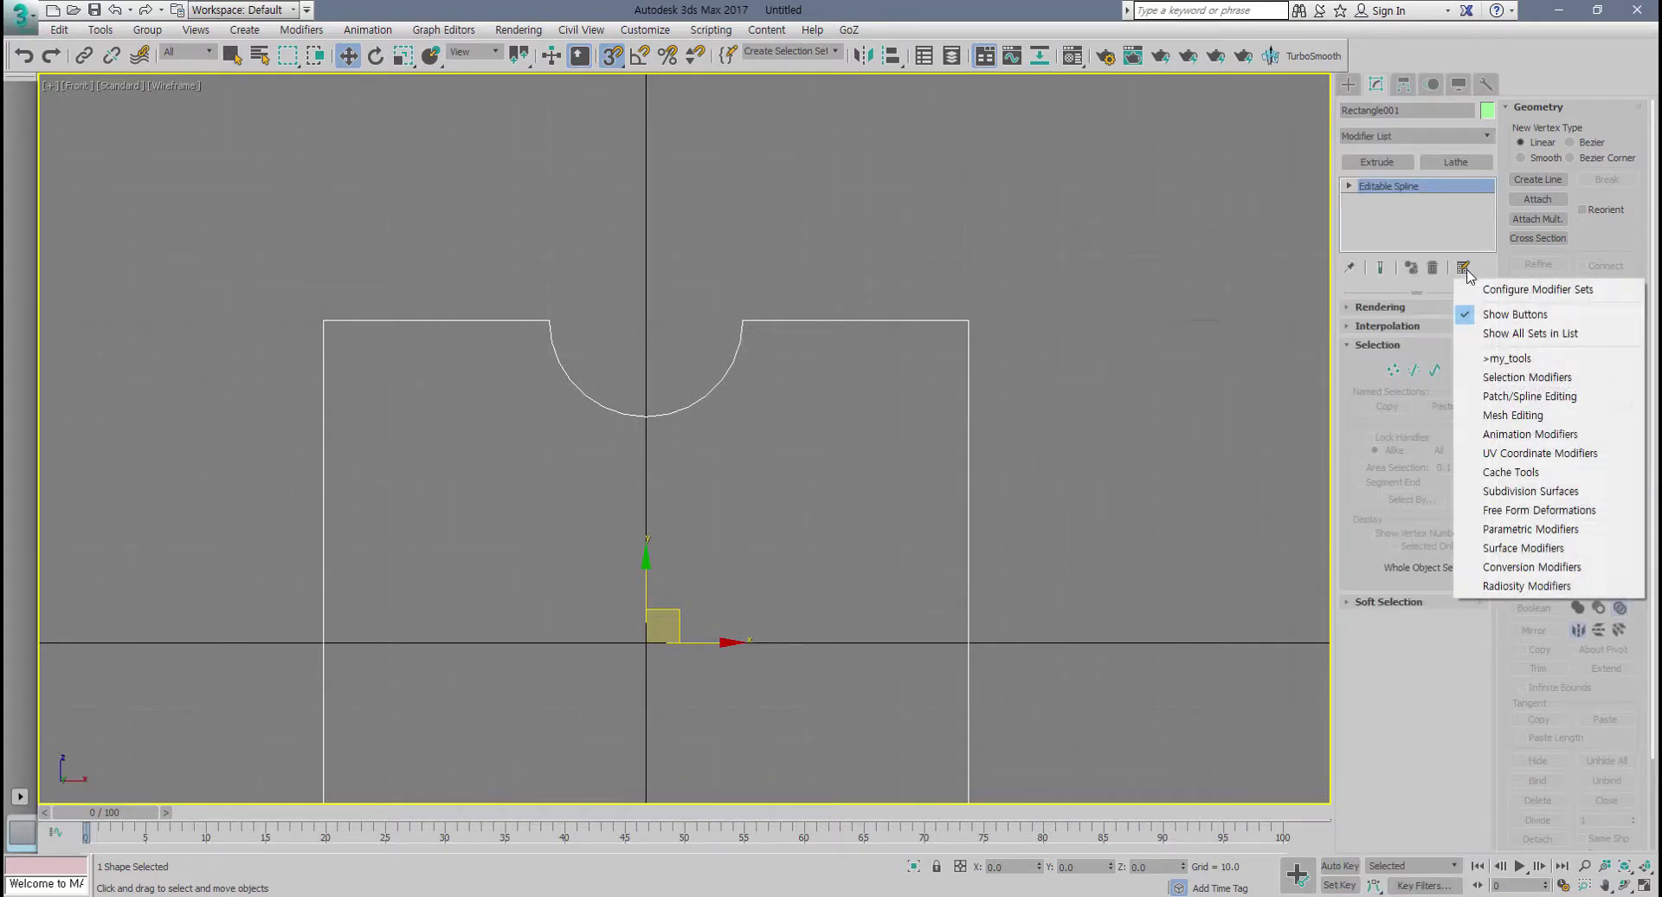
left_click(1508, 317)
left_click(1463, 244)
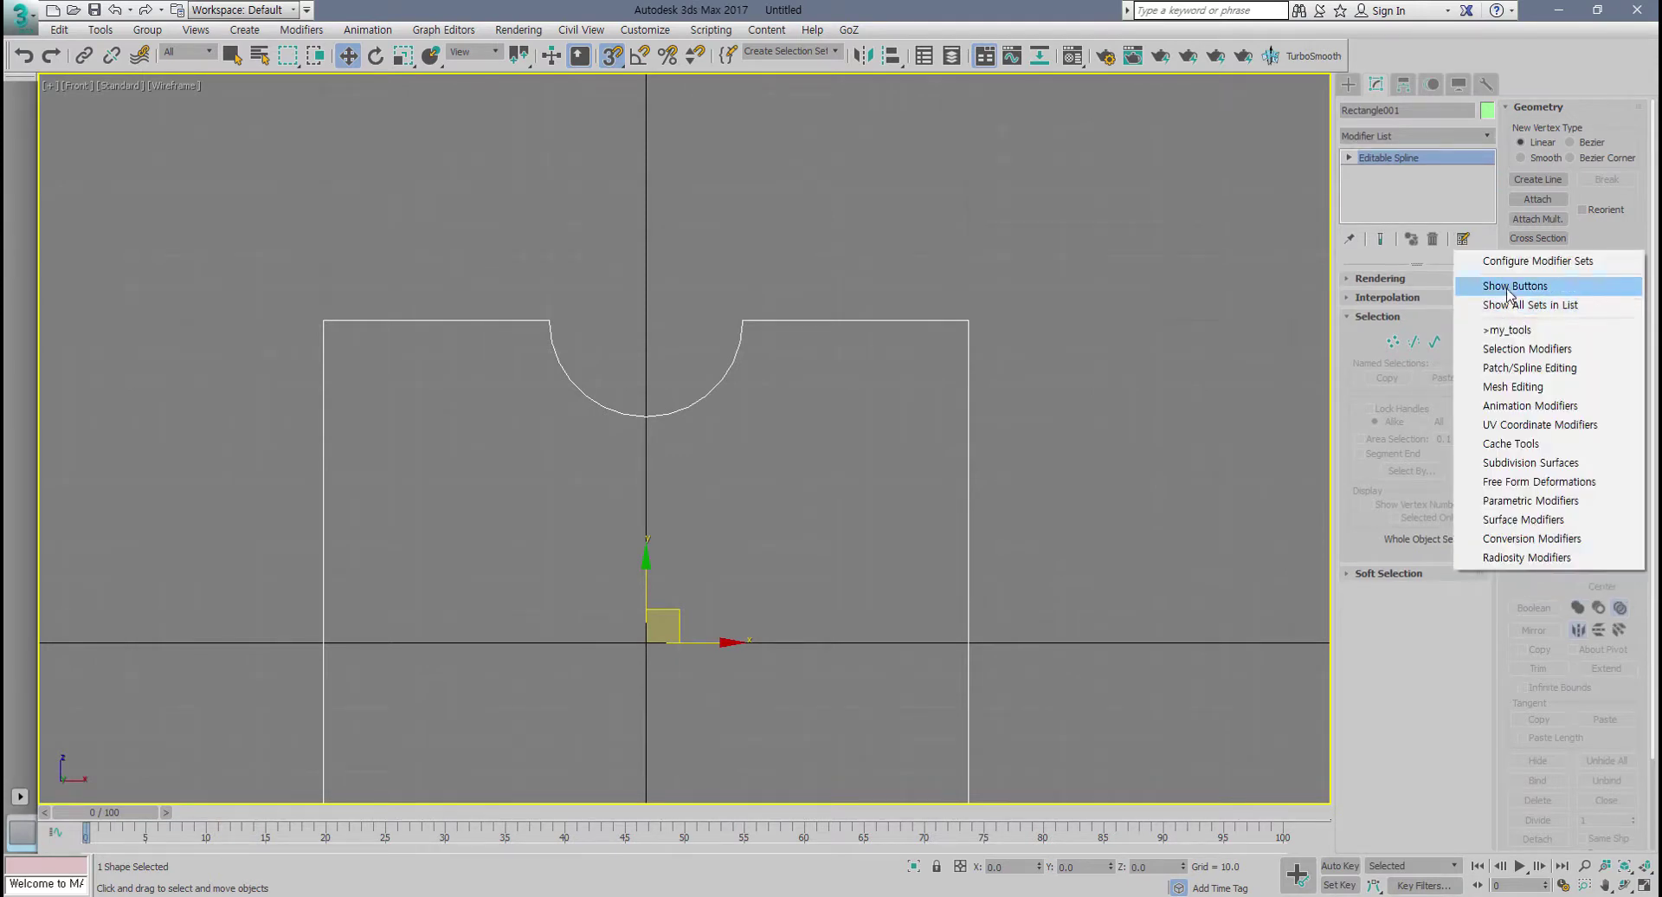
left_click(1497, 285)
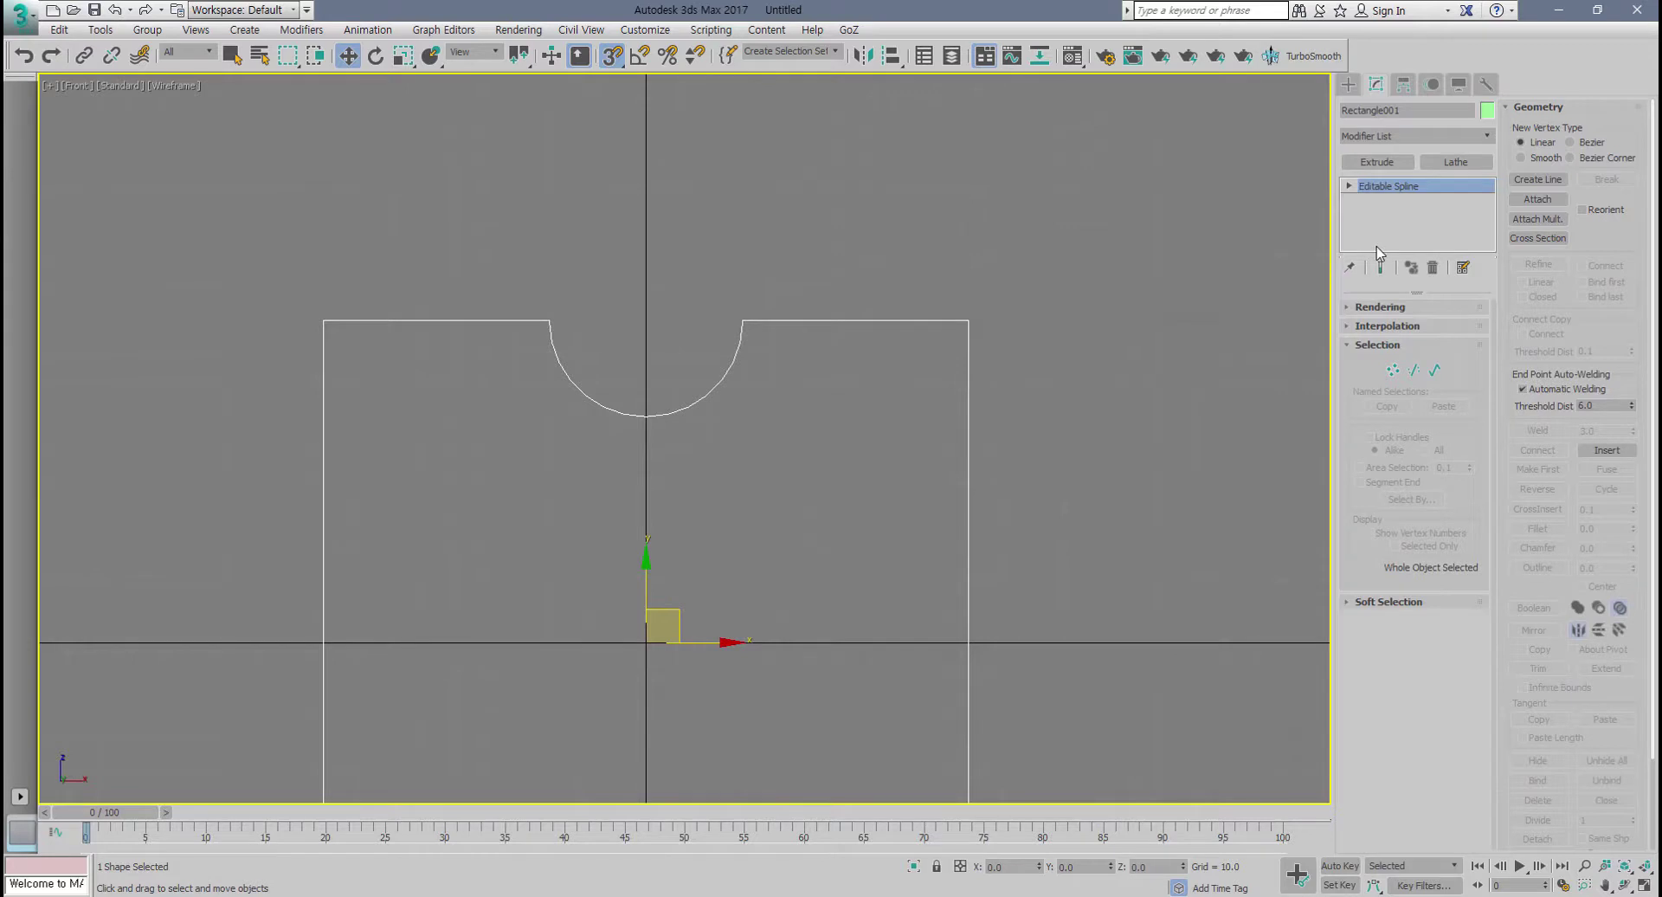
Step: Extrude the notched drawer front profile by 10
scroll(868, 452, "down", 3)
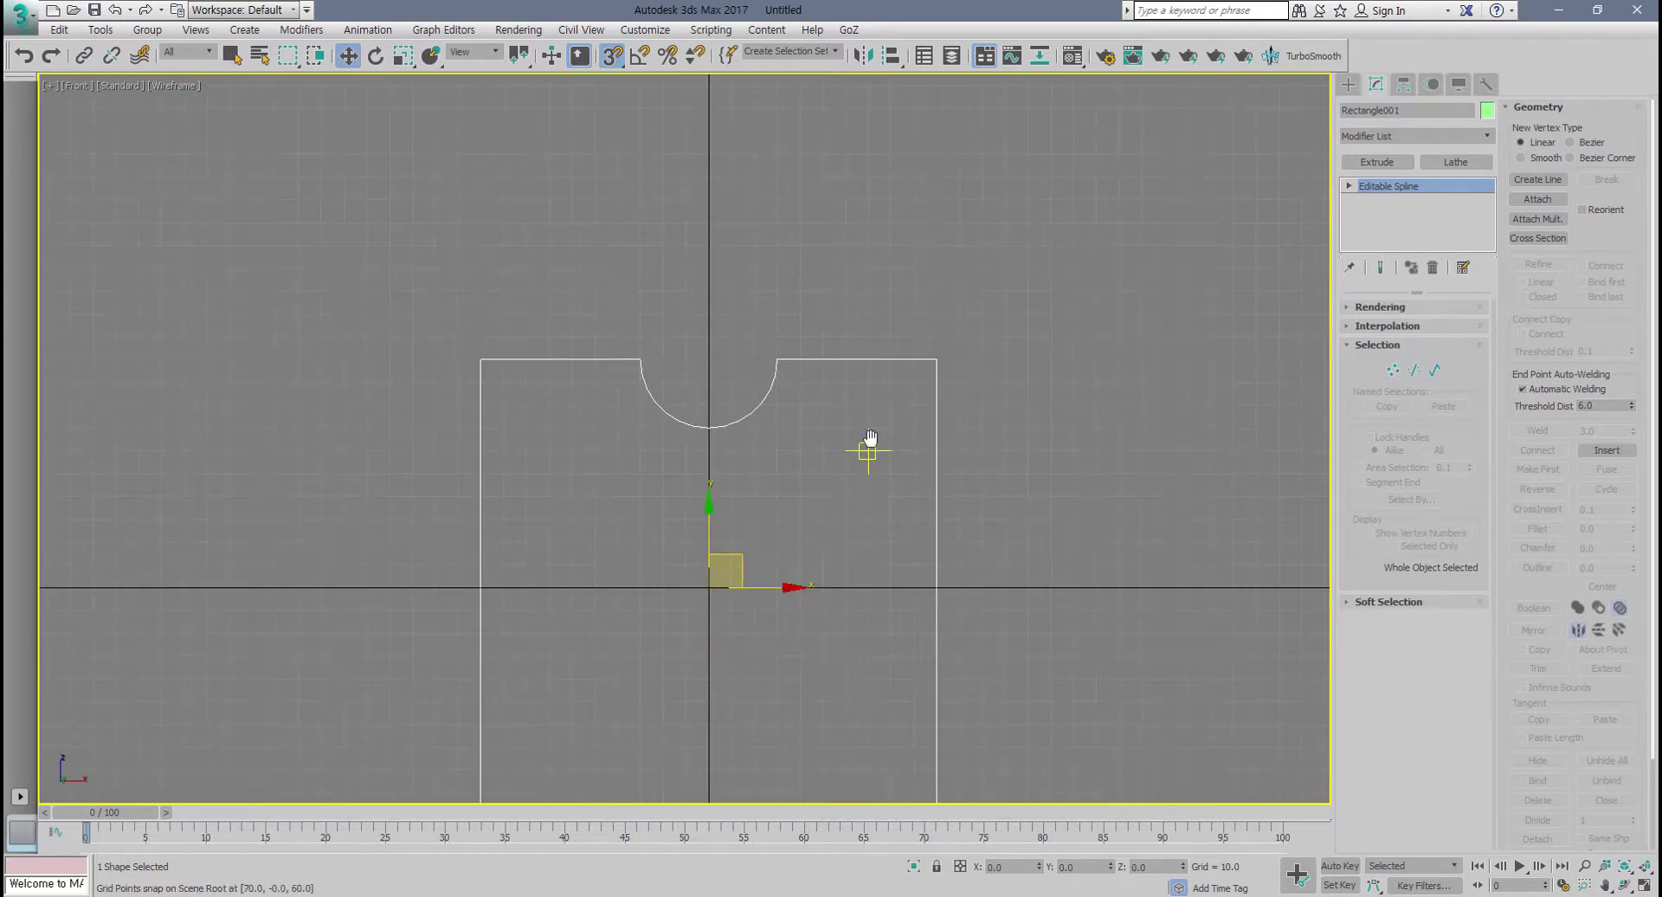
middle_click_drag(869, 449, 877, 404)
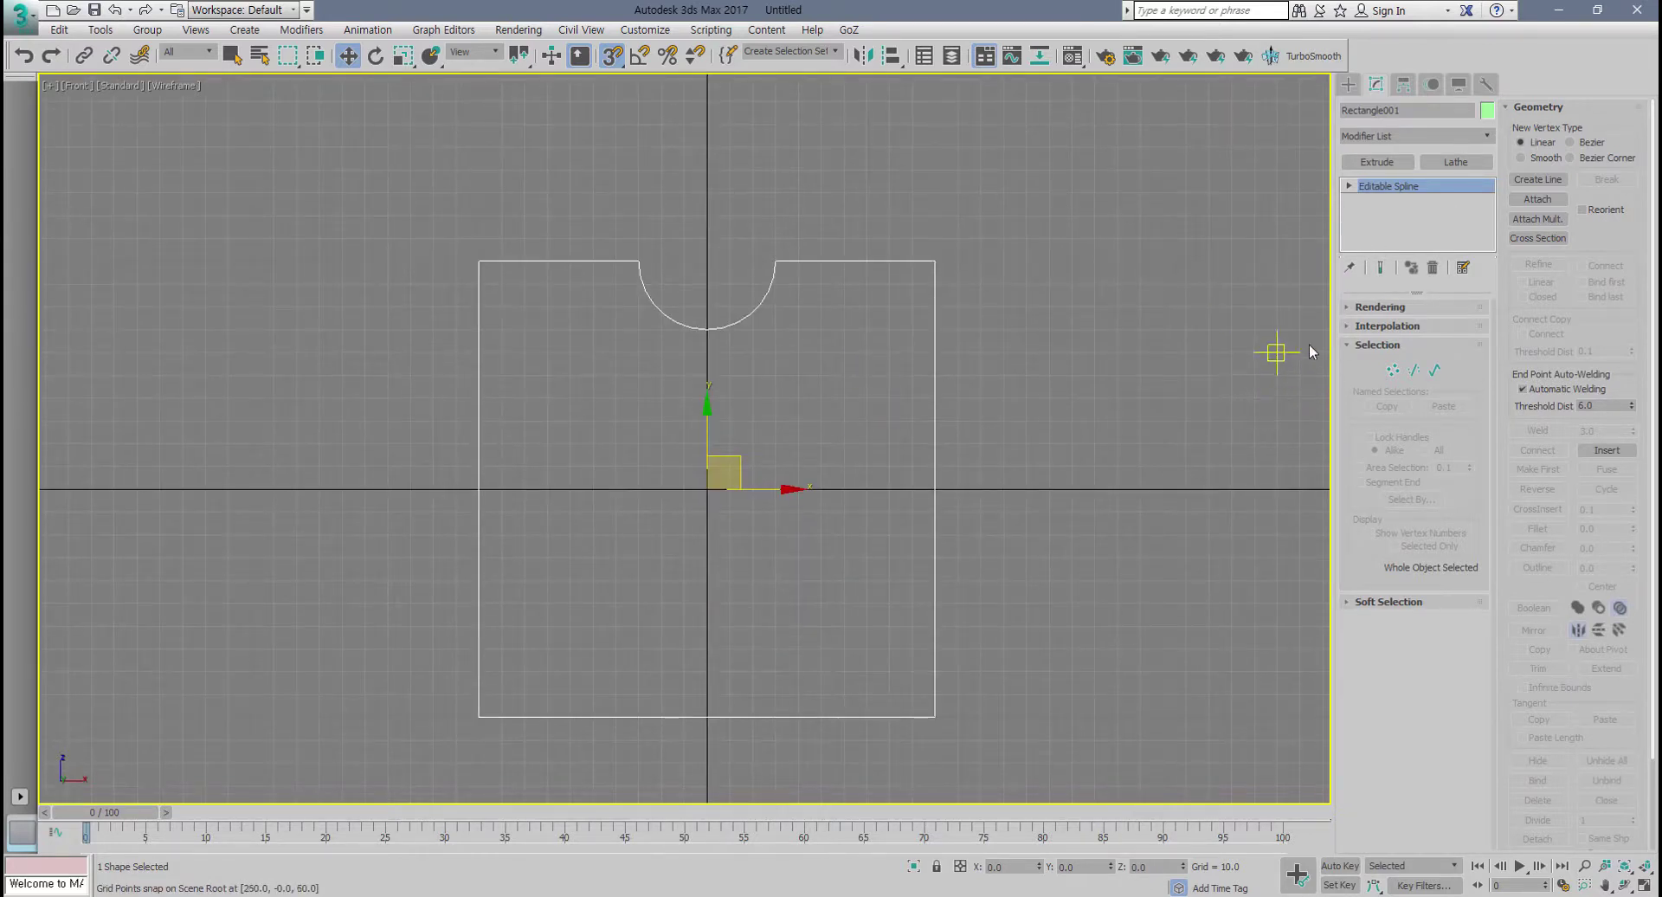
left_click(1380, 164)
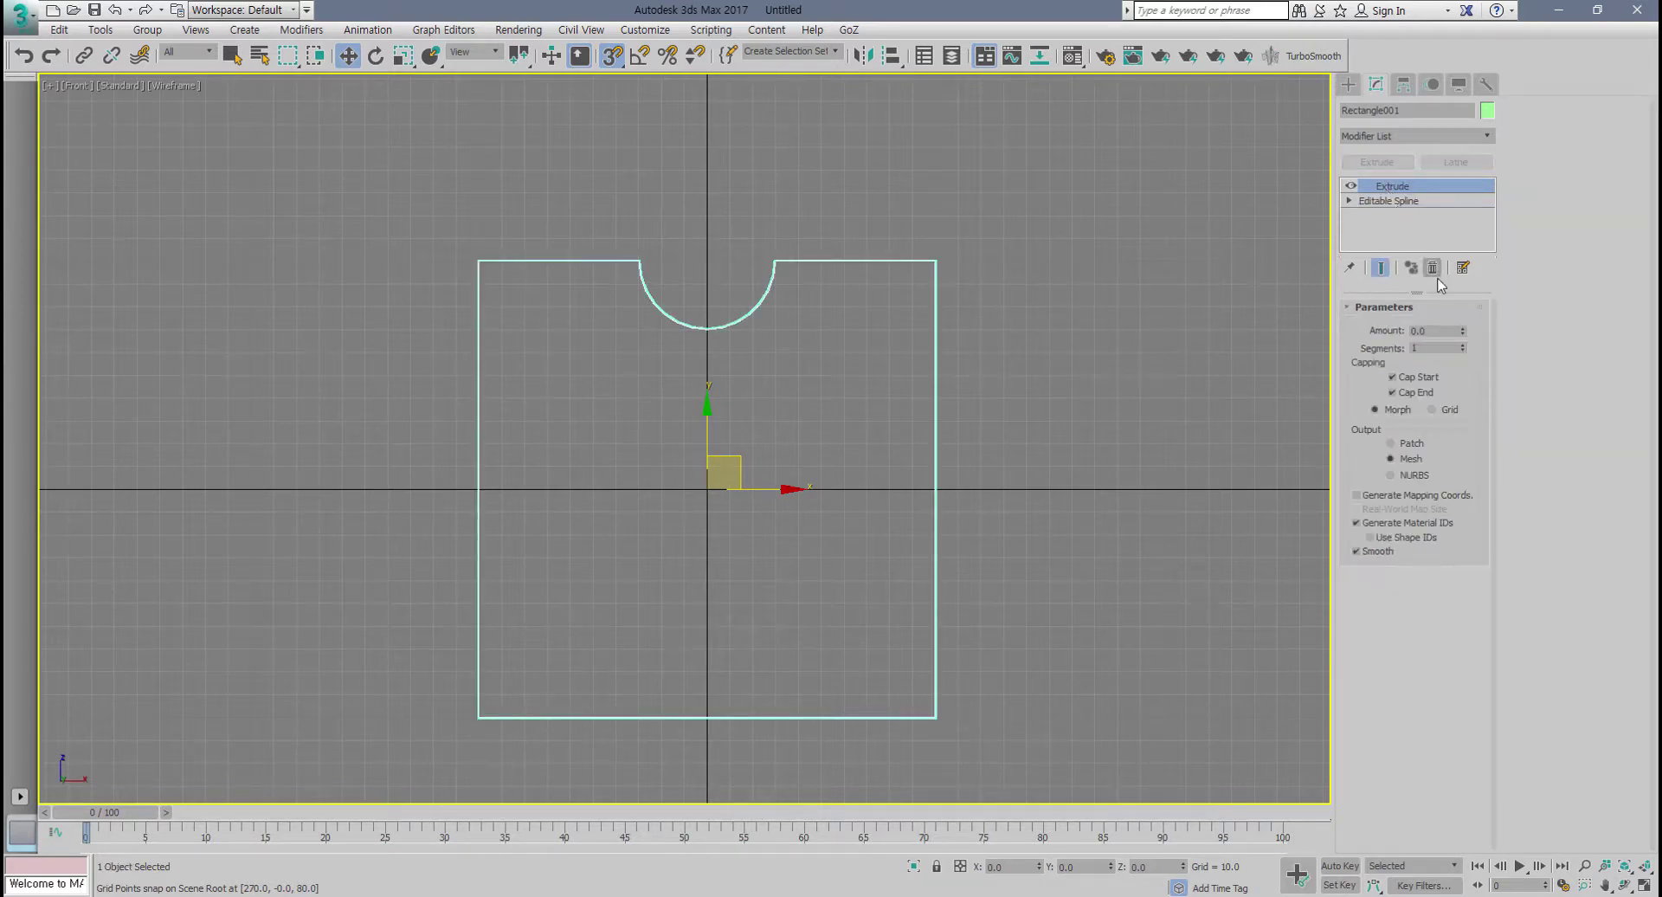
double_click(1443, 332)
key("alt+w")
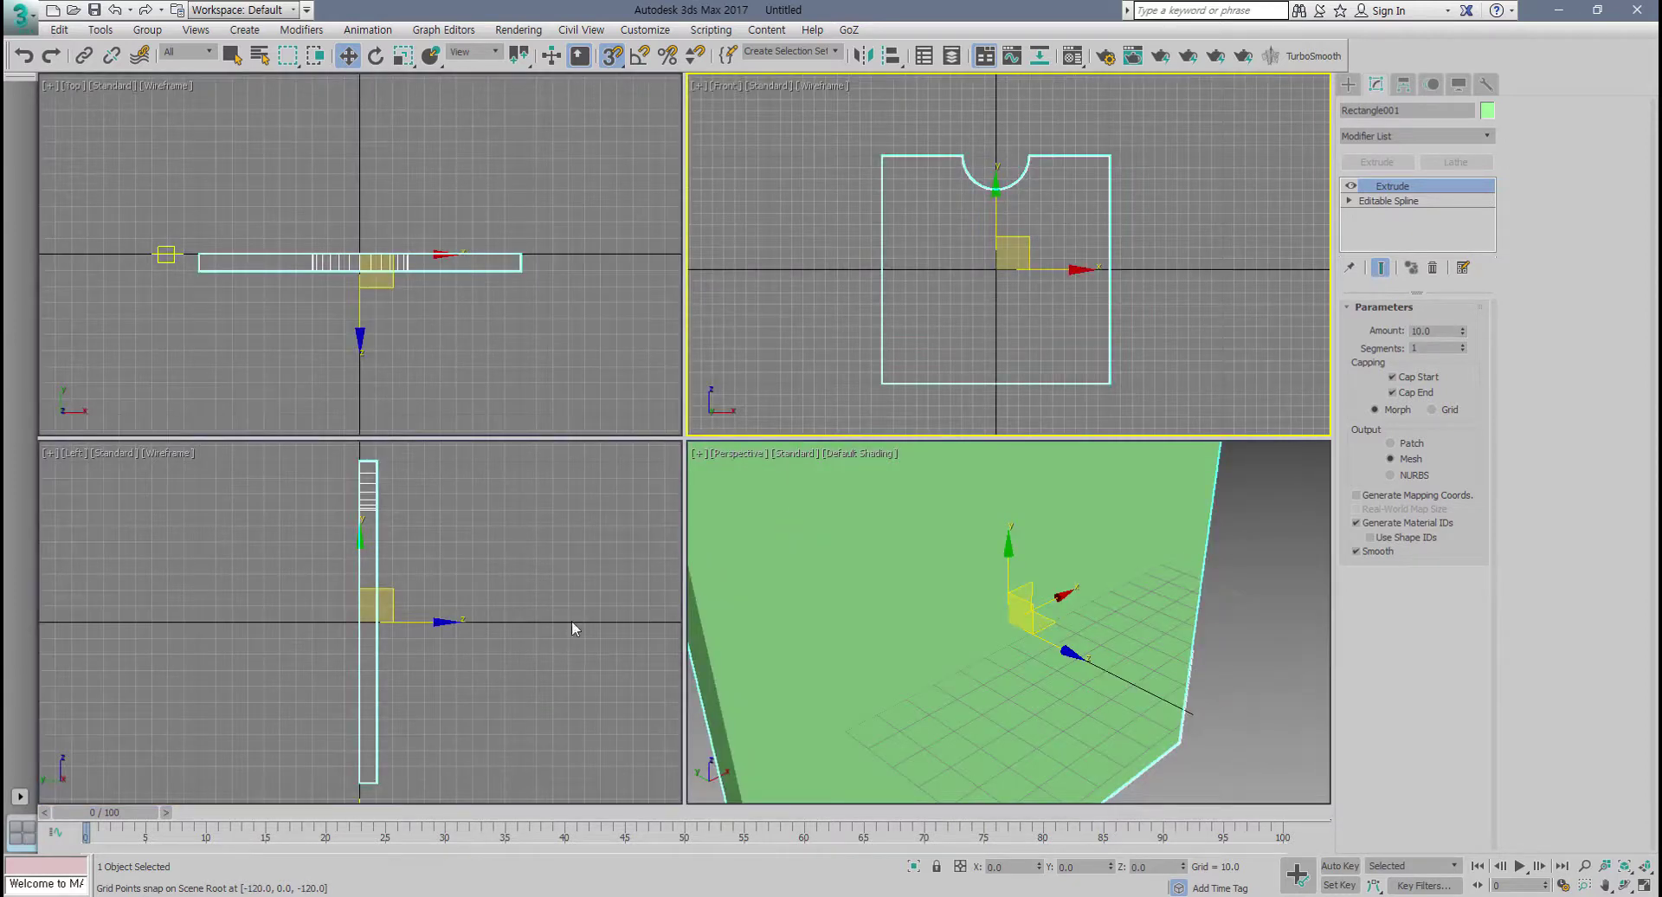
left_click(969, 618)
scroll(970, 618, "down", 5)
key("alt+w")
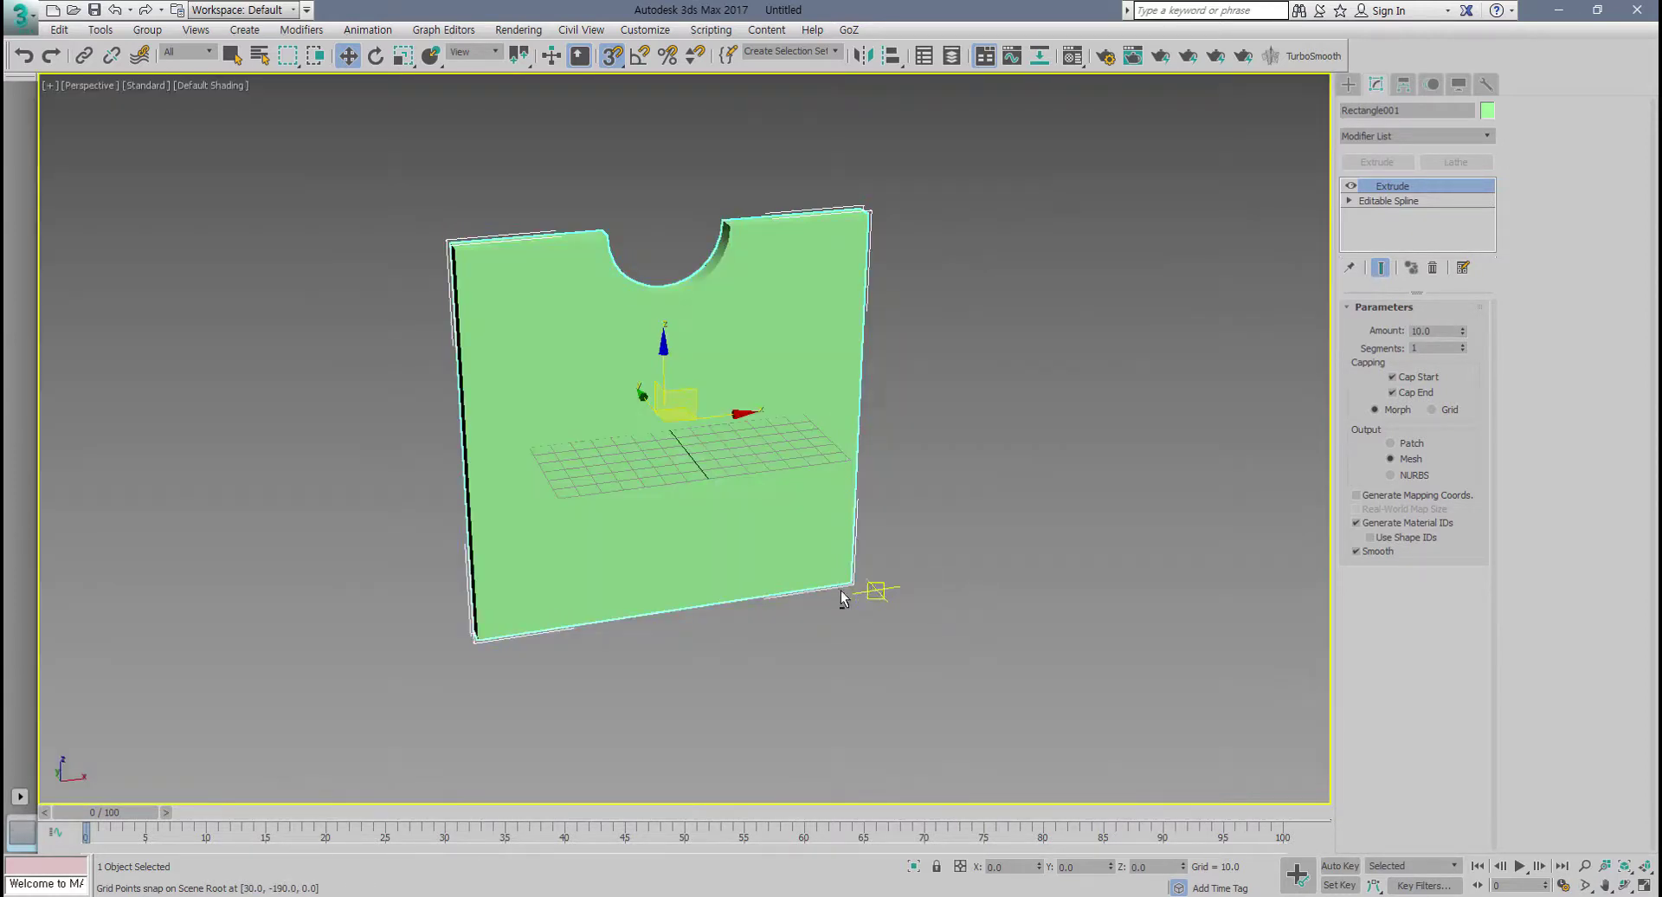
middle_click_drag(841, 597, 915, 586, "alt")
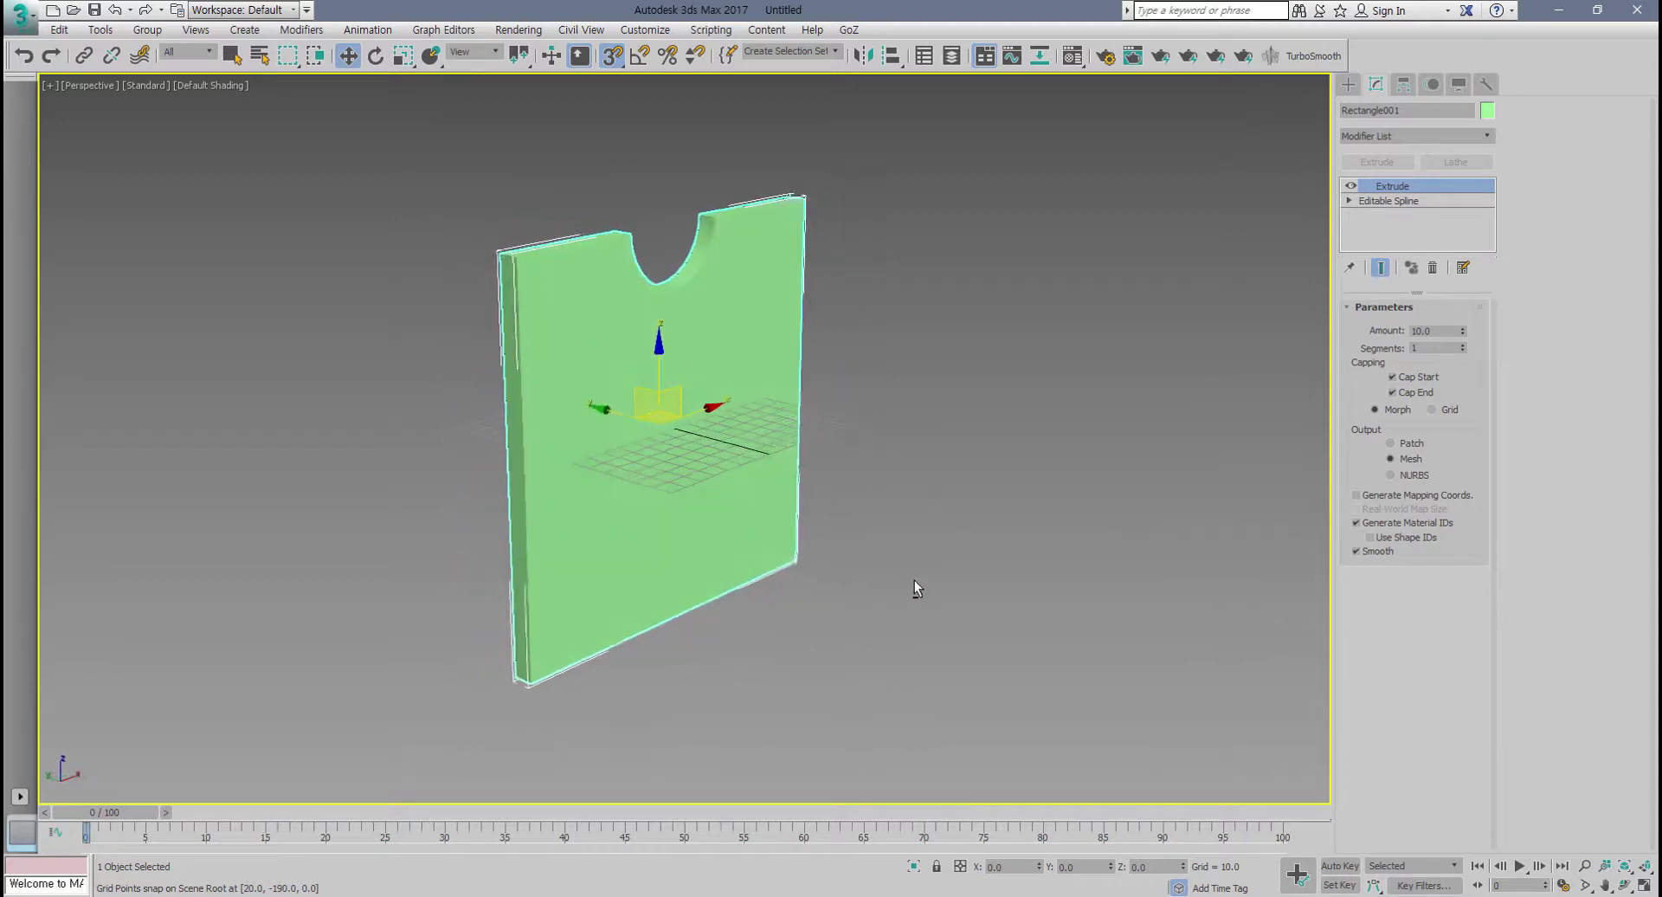
Step: Inspect the extruded front panel's thickness and notch in the perspective view, and turn on edged-faces display
key("alt+w")
middle_click_drag(459, 623, 479, 655)
mouse_move(846, 624)
middle_mouse_down()
mouse_move(824, 631)
mouse_move(846, 634)
middle_mouse_up()
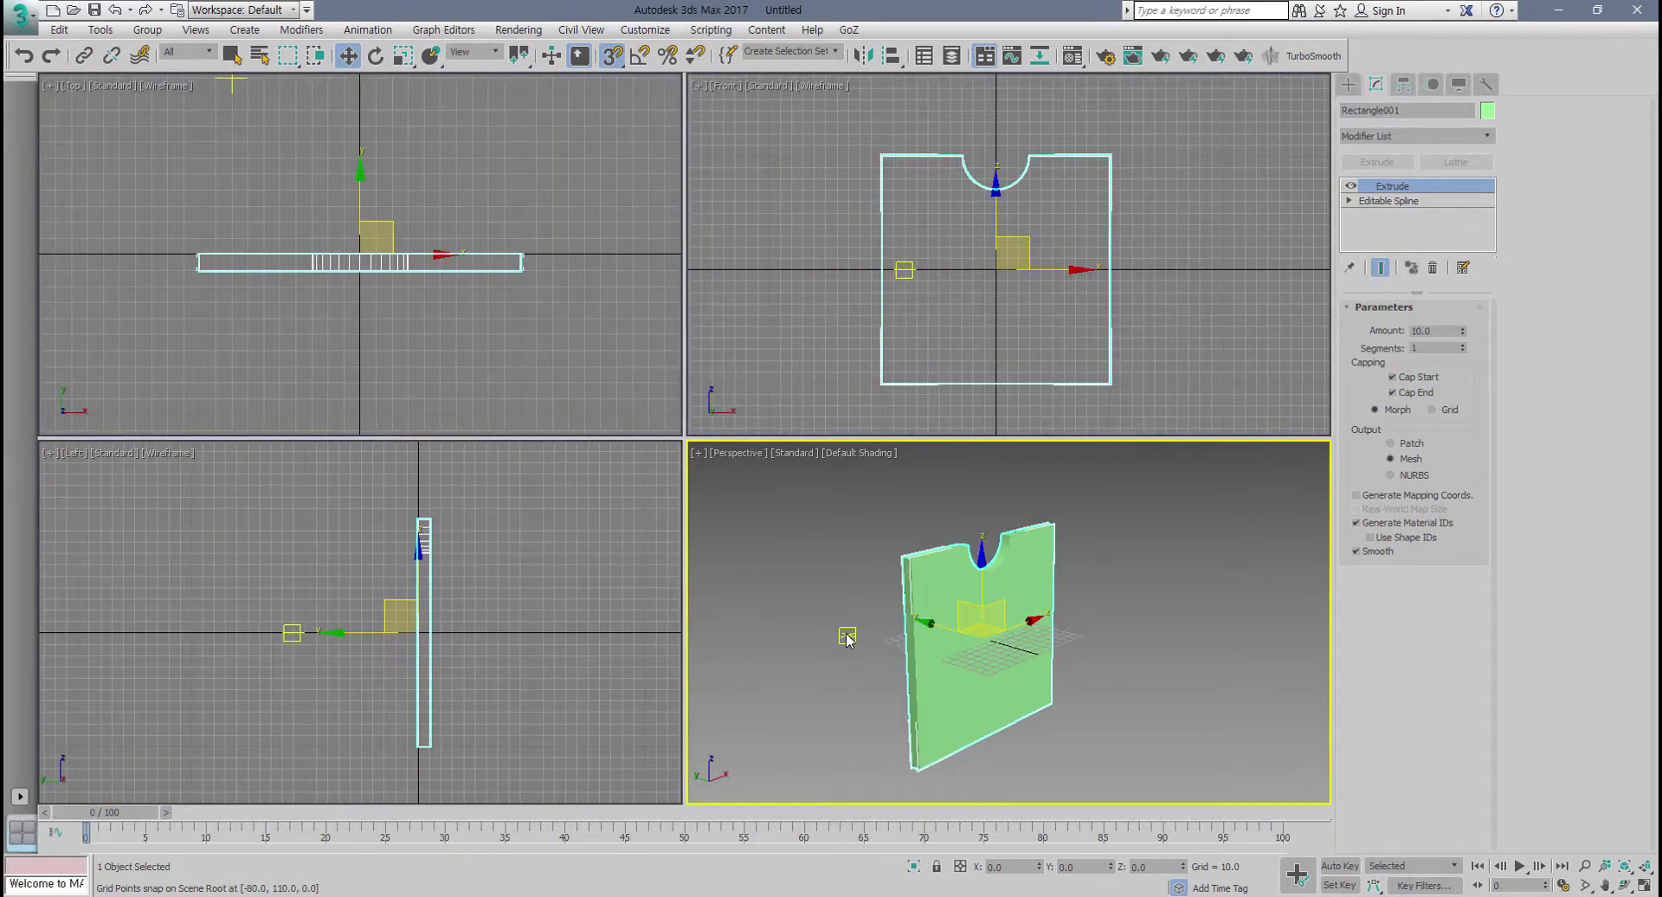
key("alt+w")
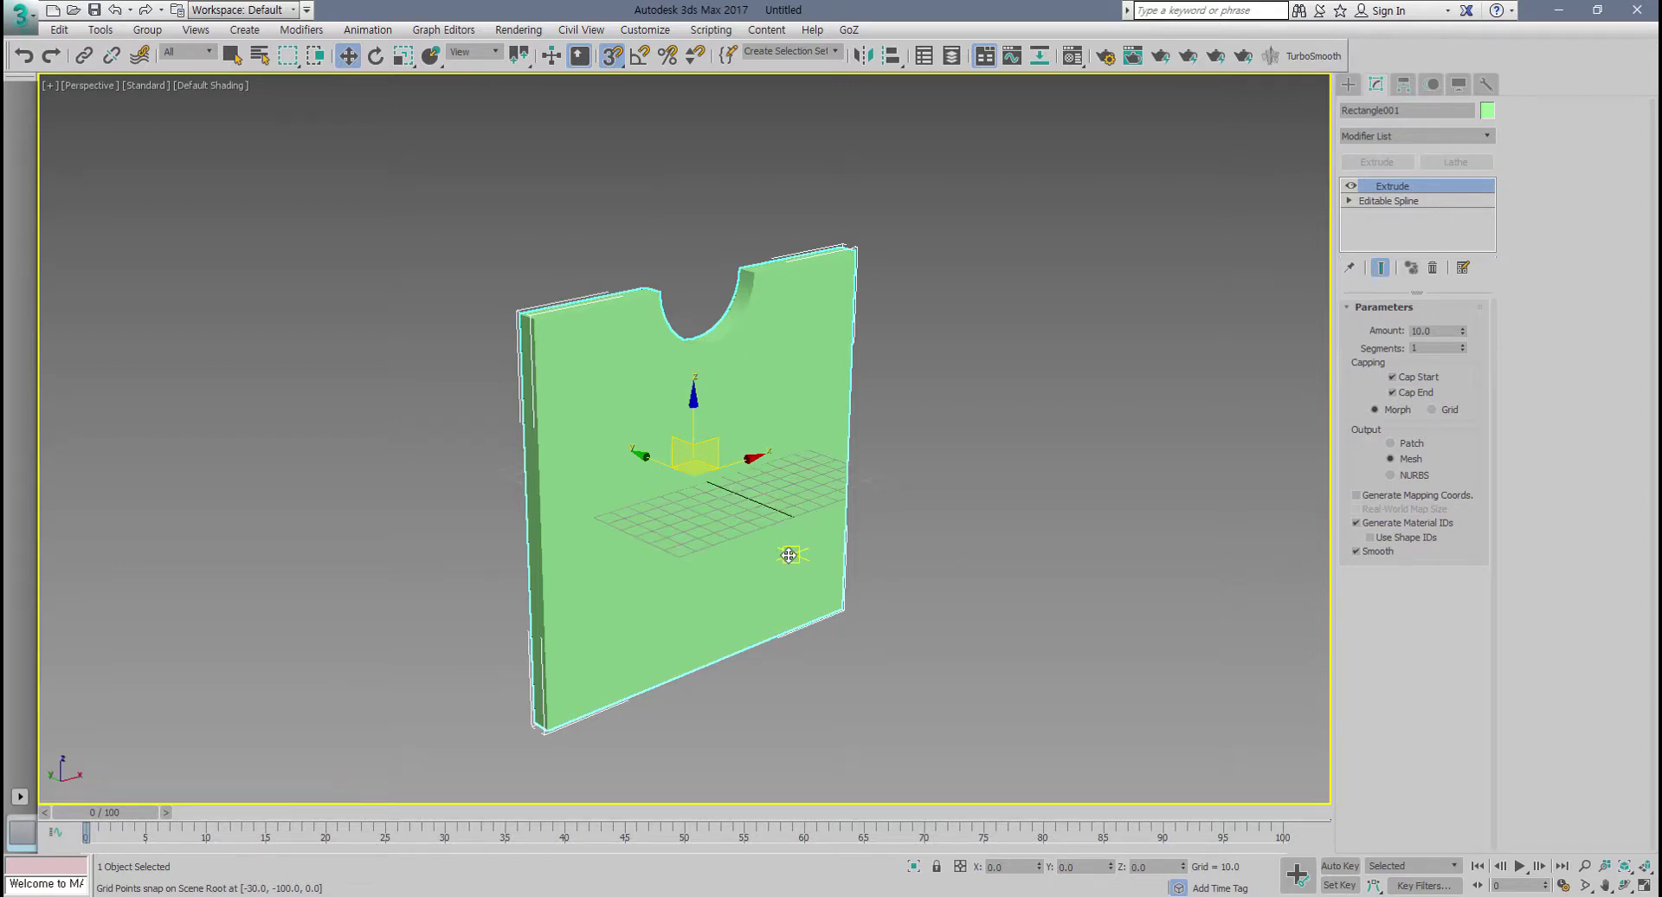
left_click_drag(789, 554, 806, 562)
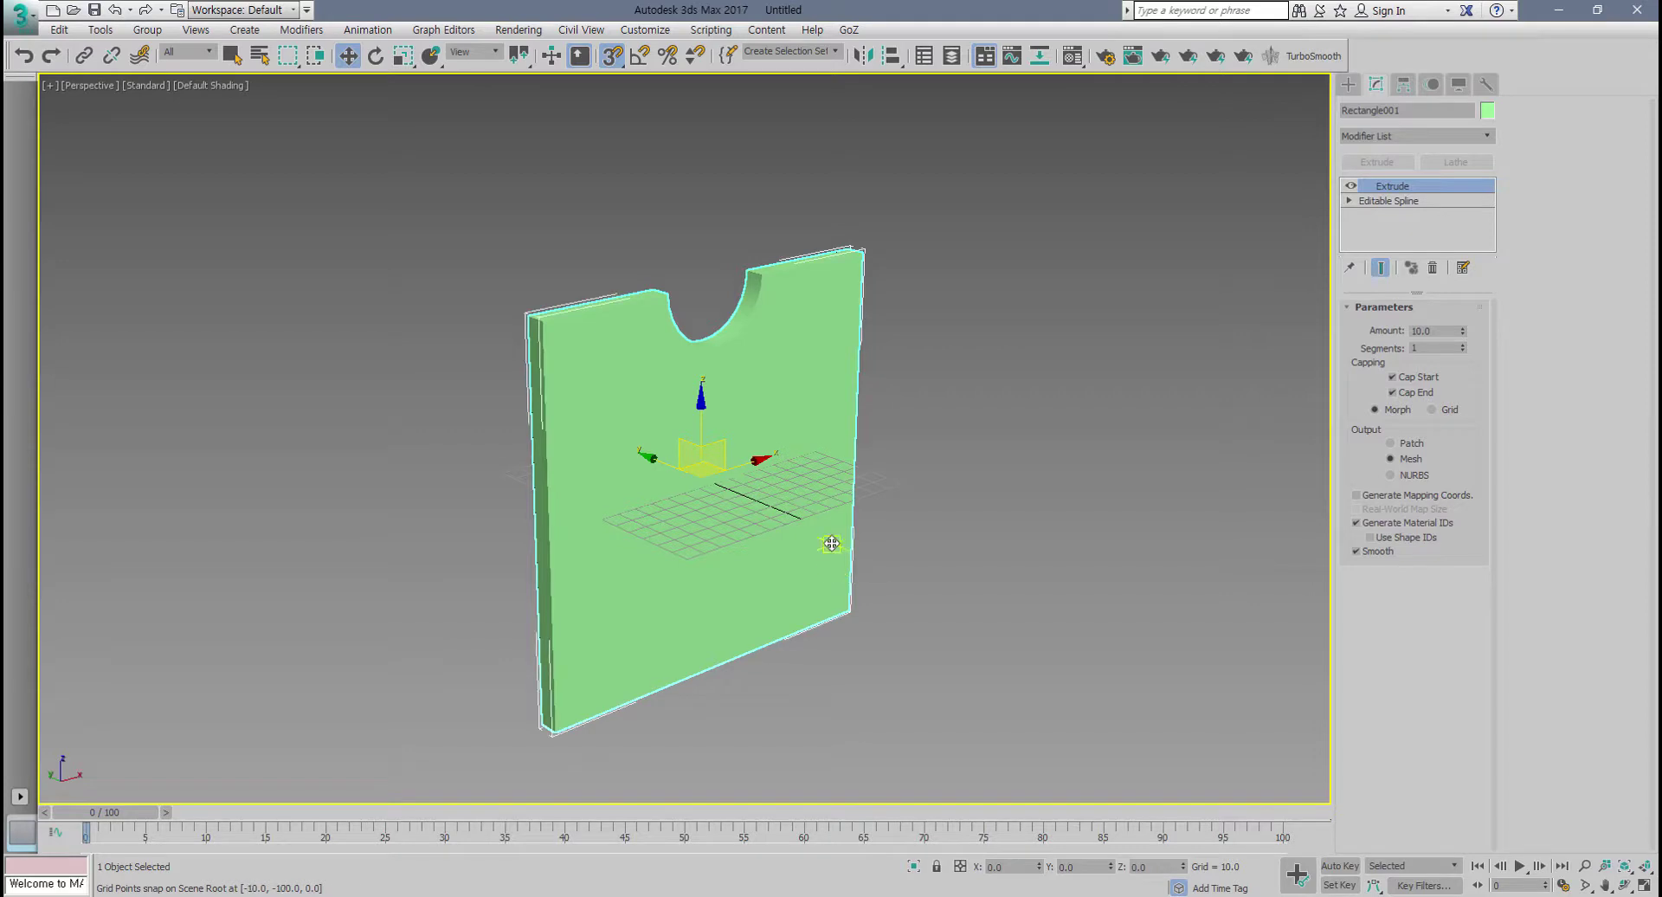
scroll(545, 324, "up", 5)
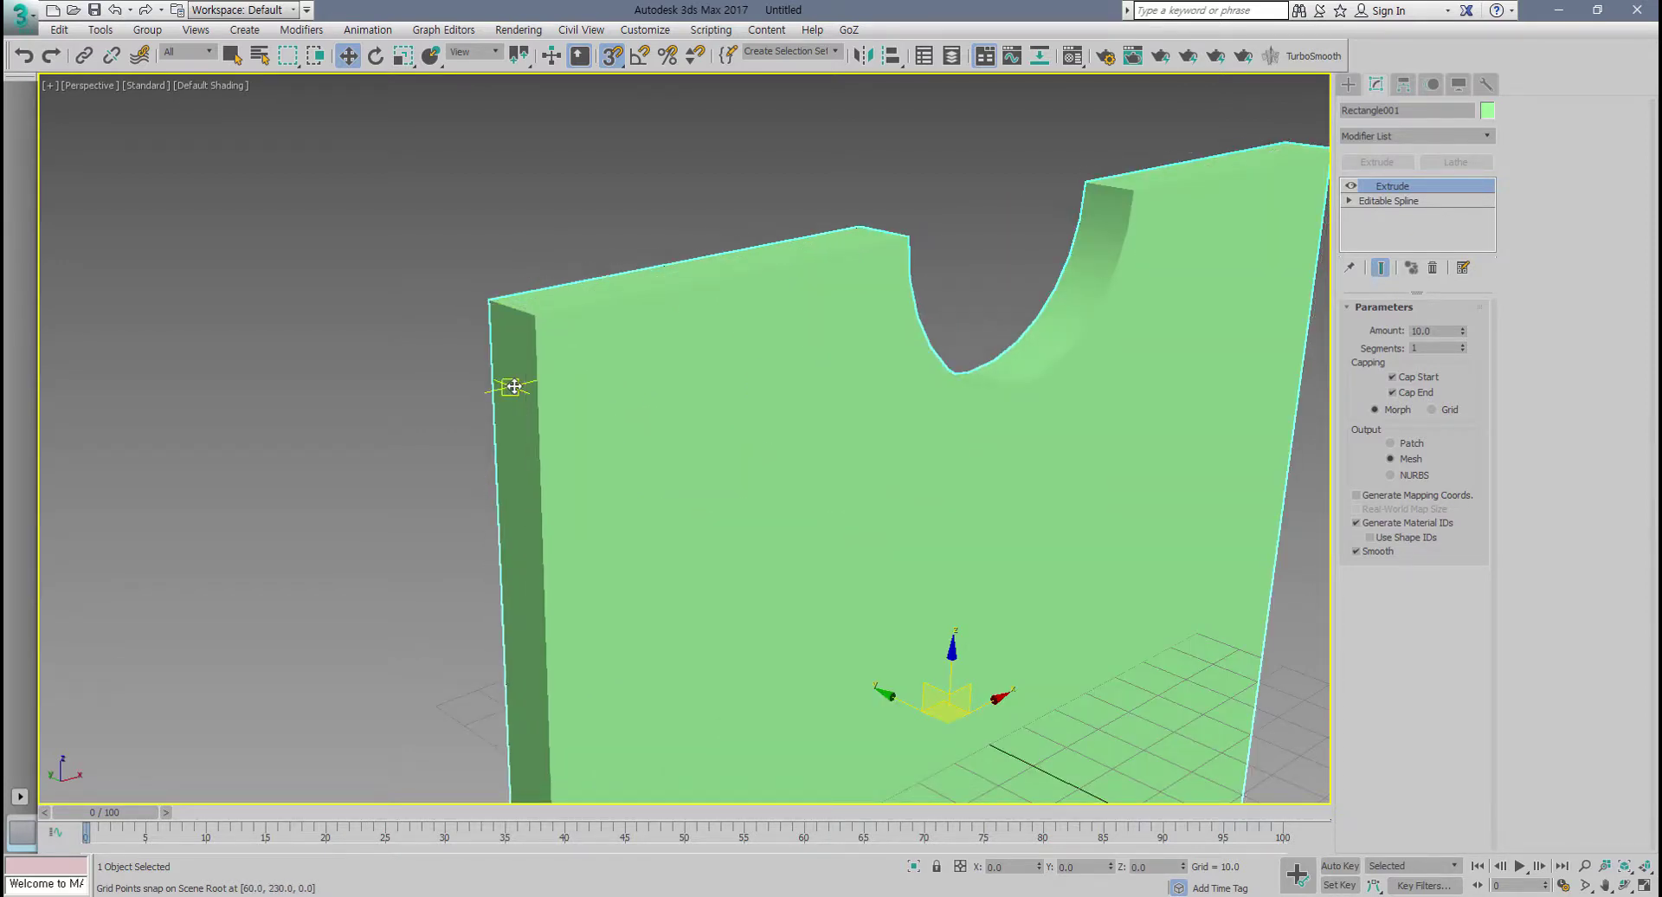
scroll(513, 386, "down", 5)
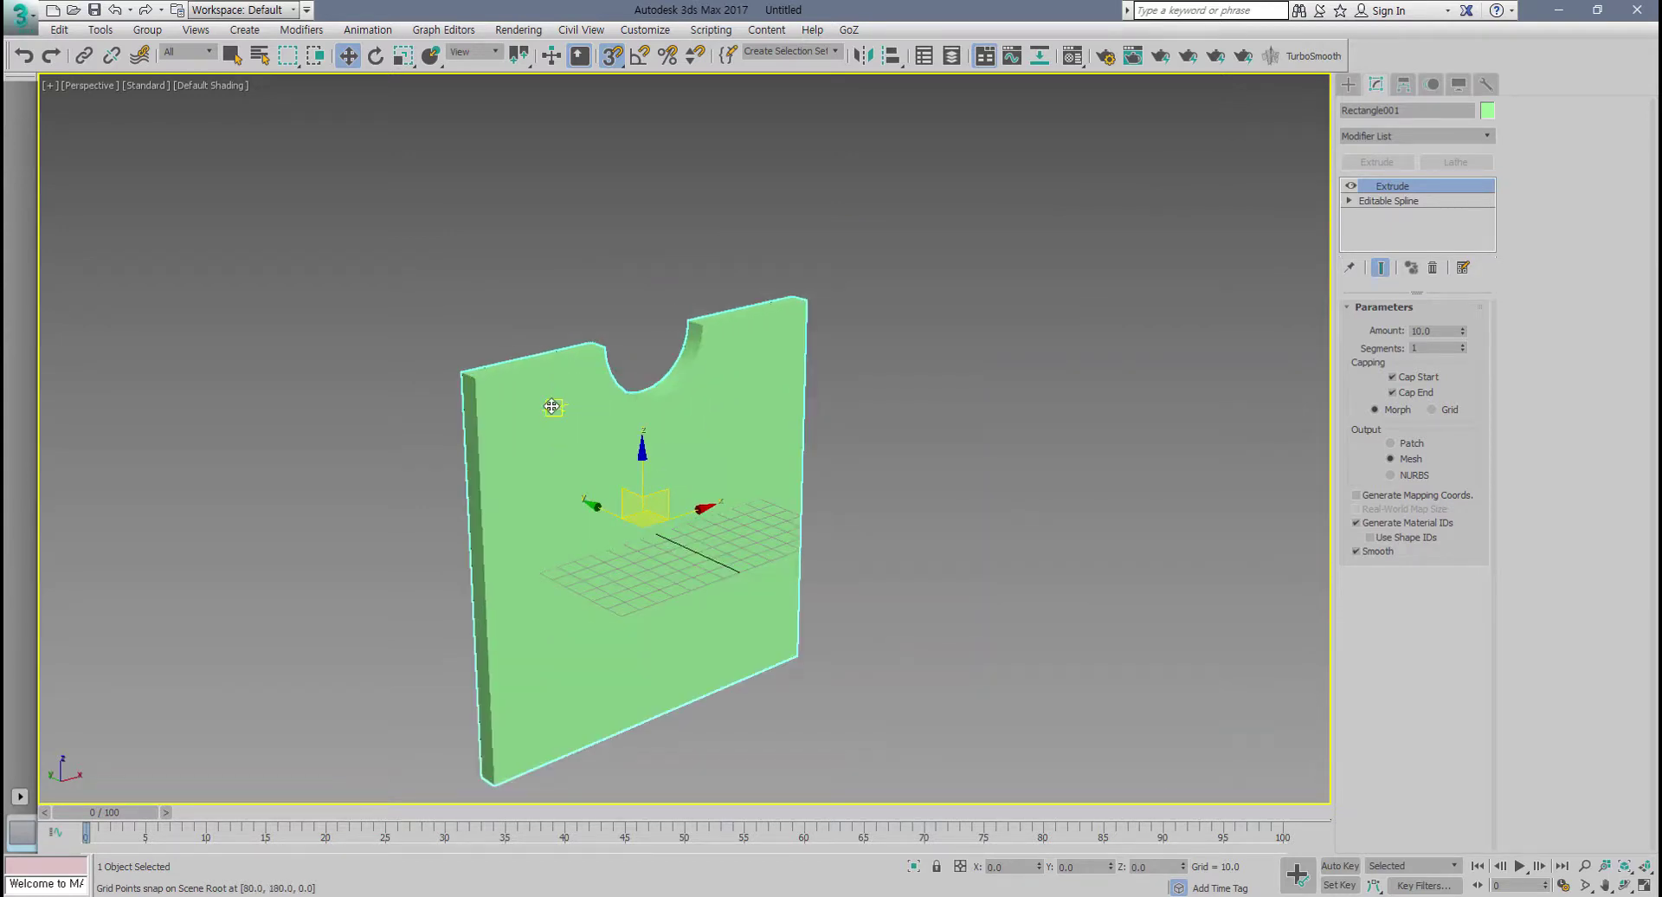
middle_click_drag(554, 430, 625, 430)
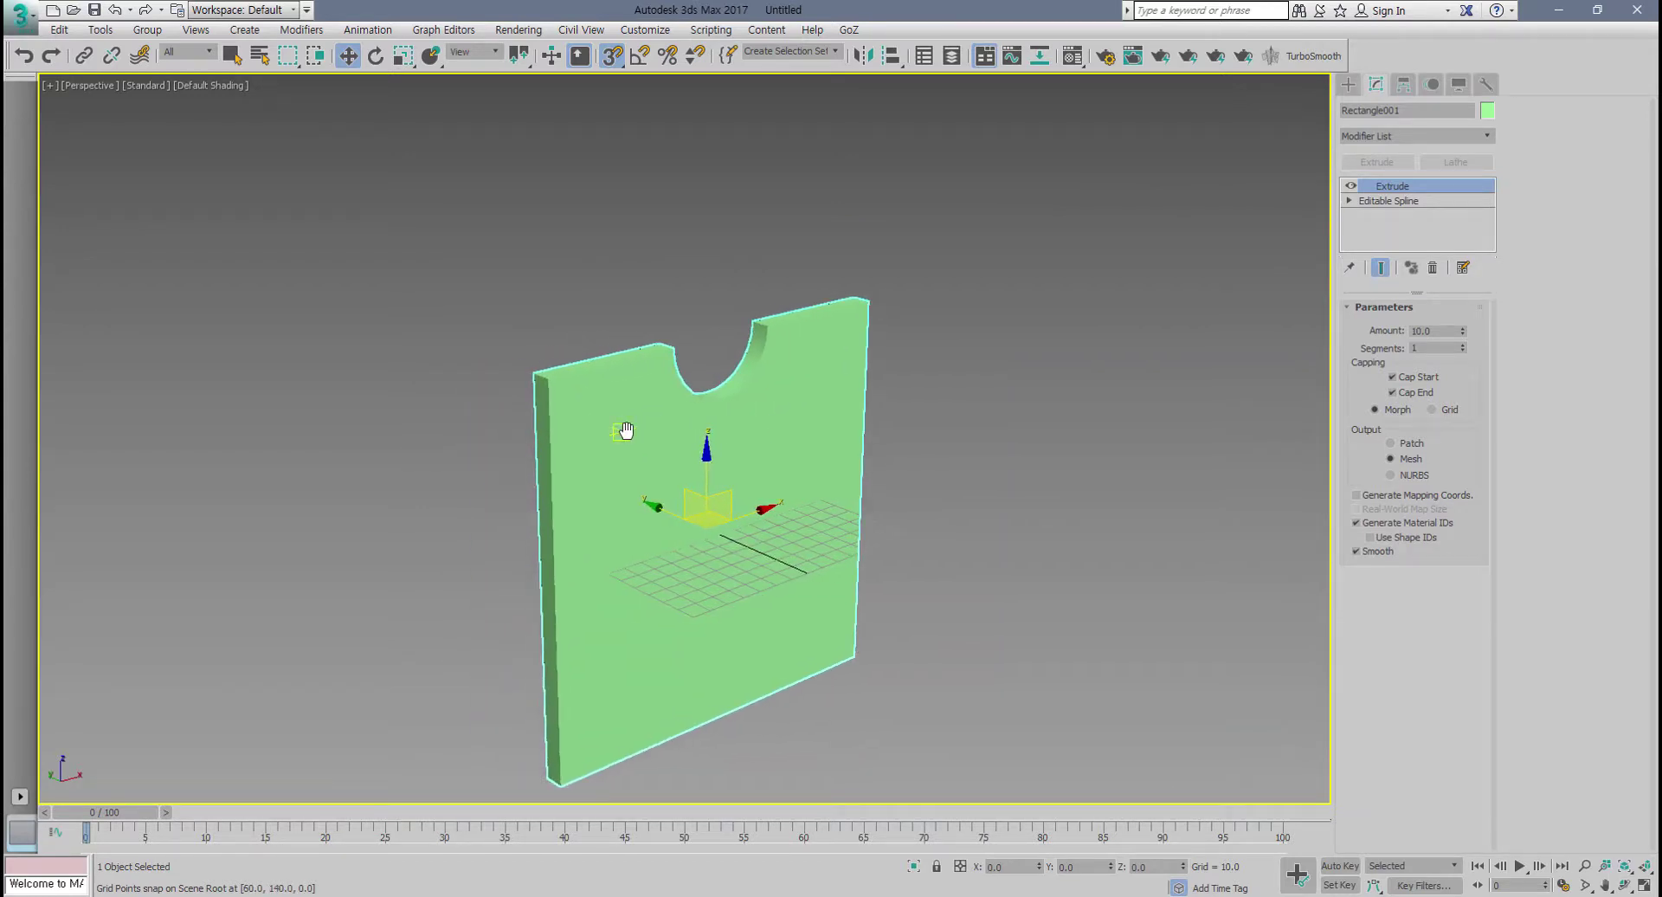
key("F4")
middle_click_drag(626, 435, 706, 435)
Step: Draw a 200 by 200 rectangle directly behind the front panel in the Left view and extrude it by 10
key("alt+w")
middle_click_drag(300, 677, 360, 638)
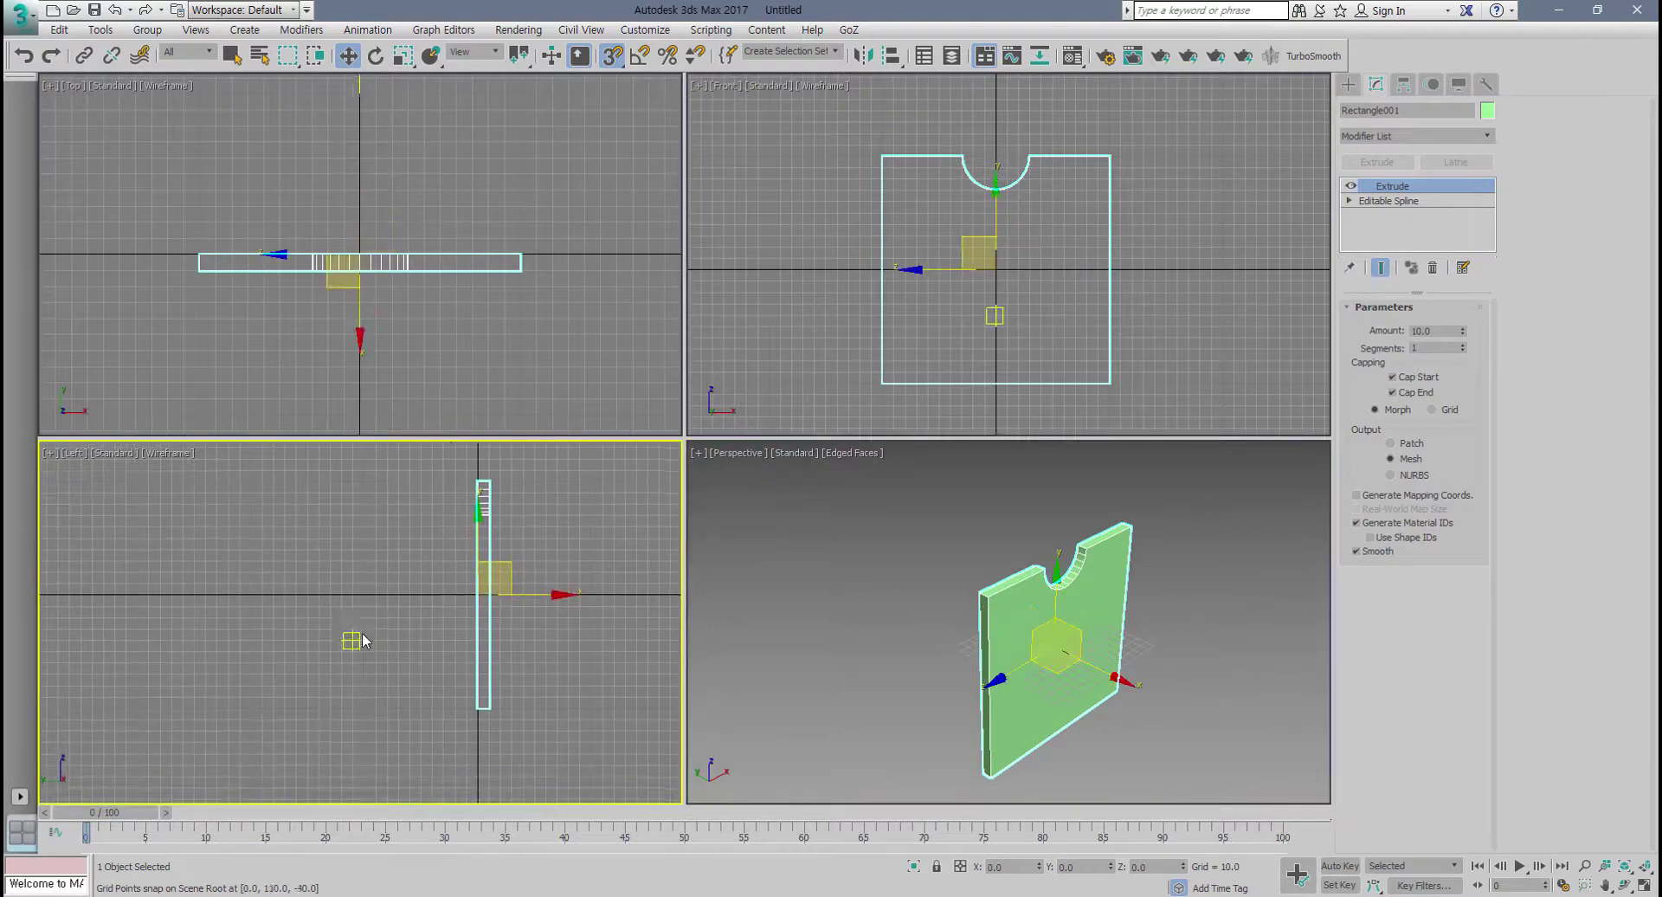
key("alt+w")
middle_click_drag(664, 522, 534, 584)
scroll(577, 562, "down", 2)
scroll(534, 583, "down", 1)
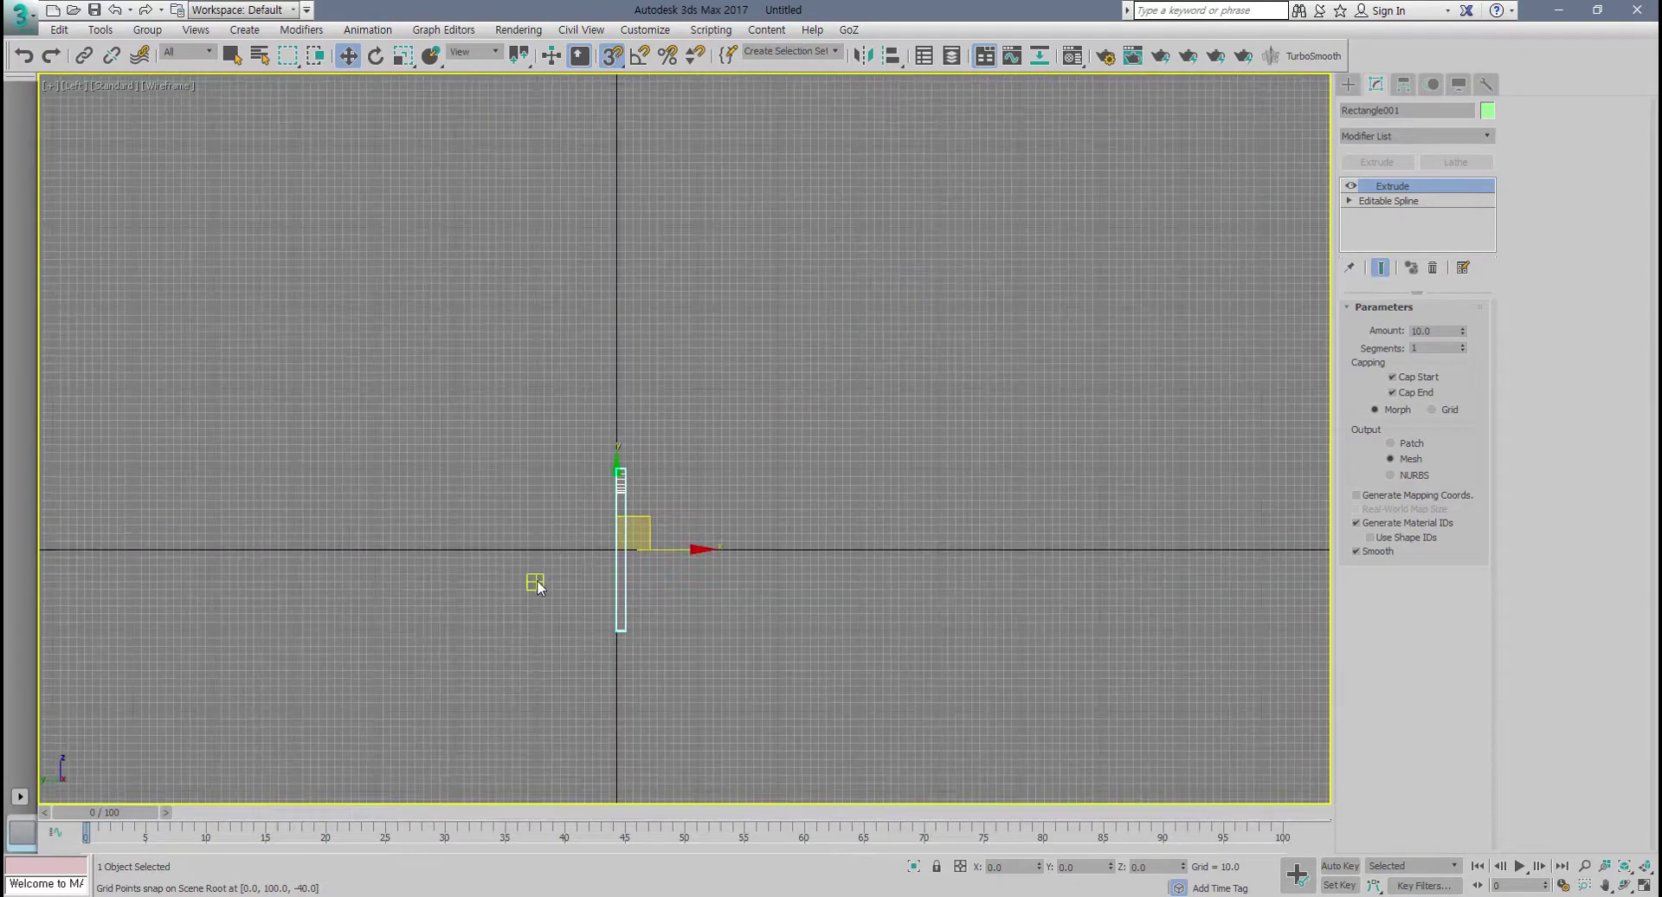
scroll(537, 584, "up", 1)
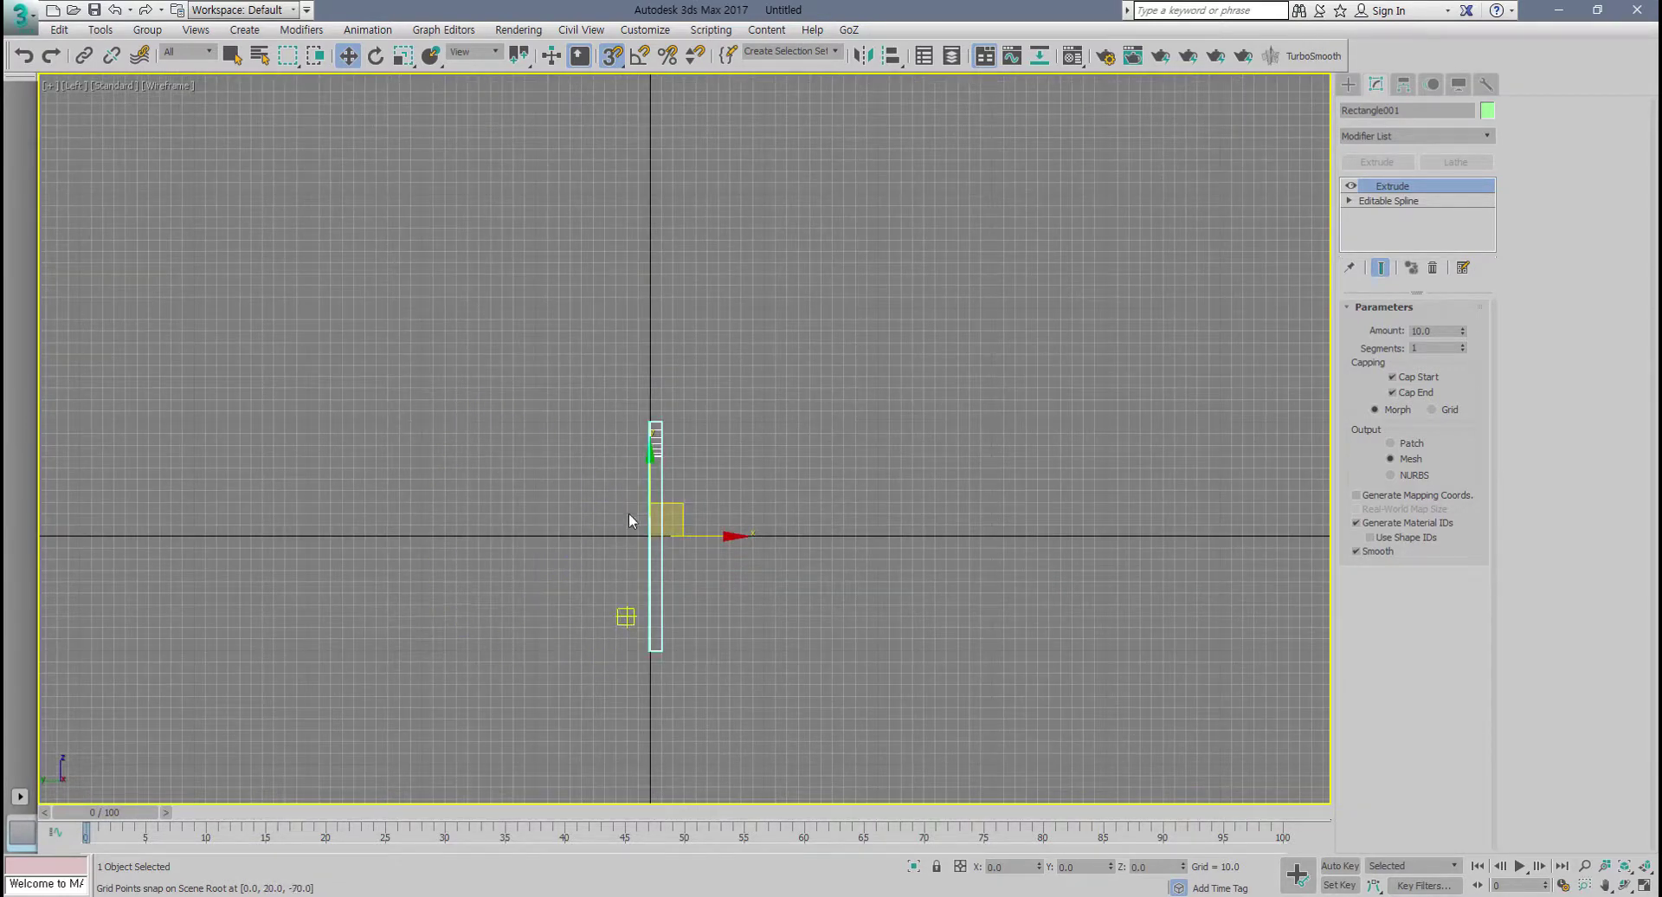
left_click(1348, 85)
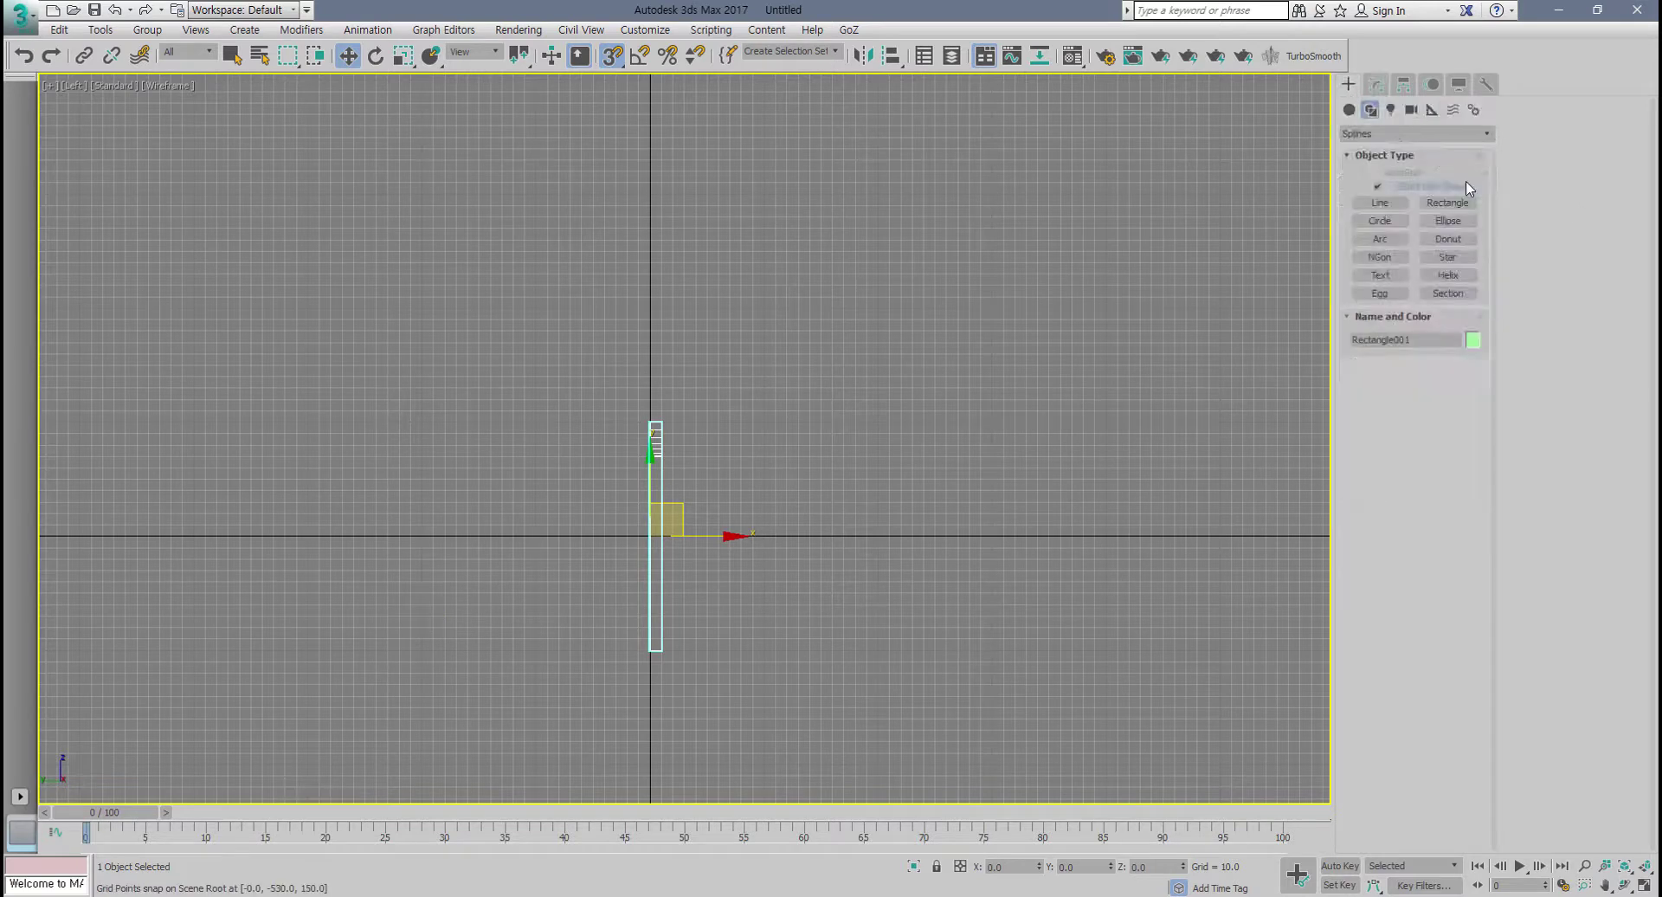
left_click(1447, 203)
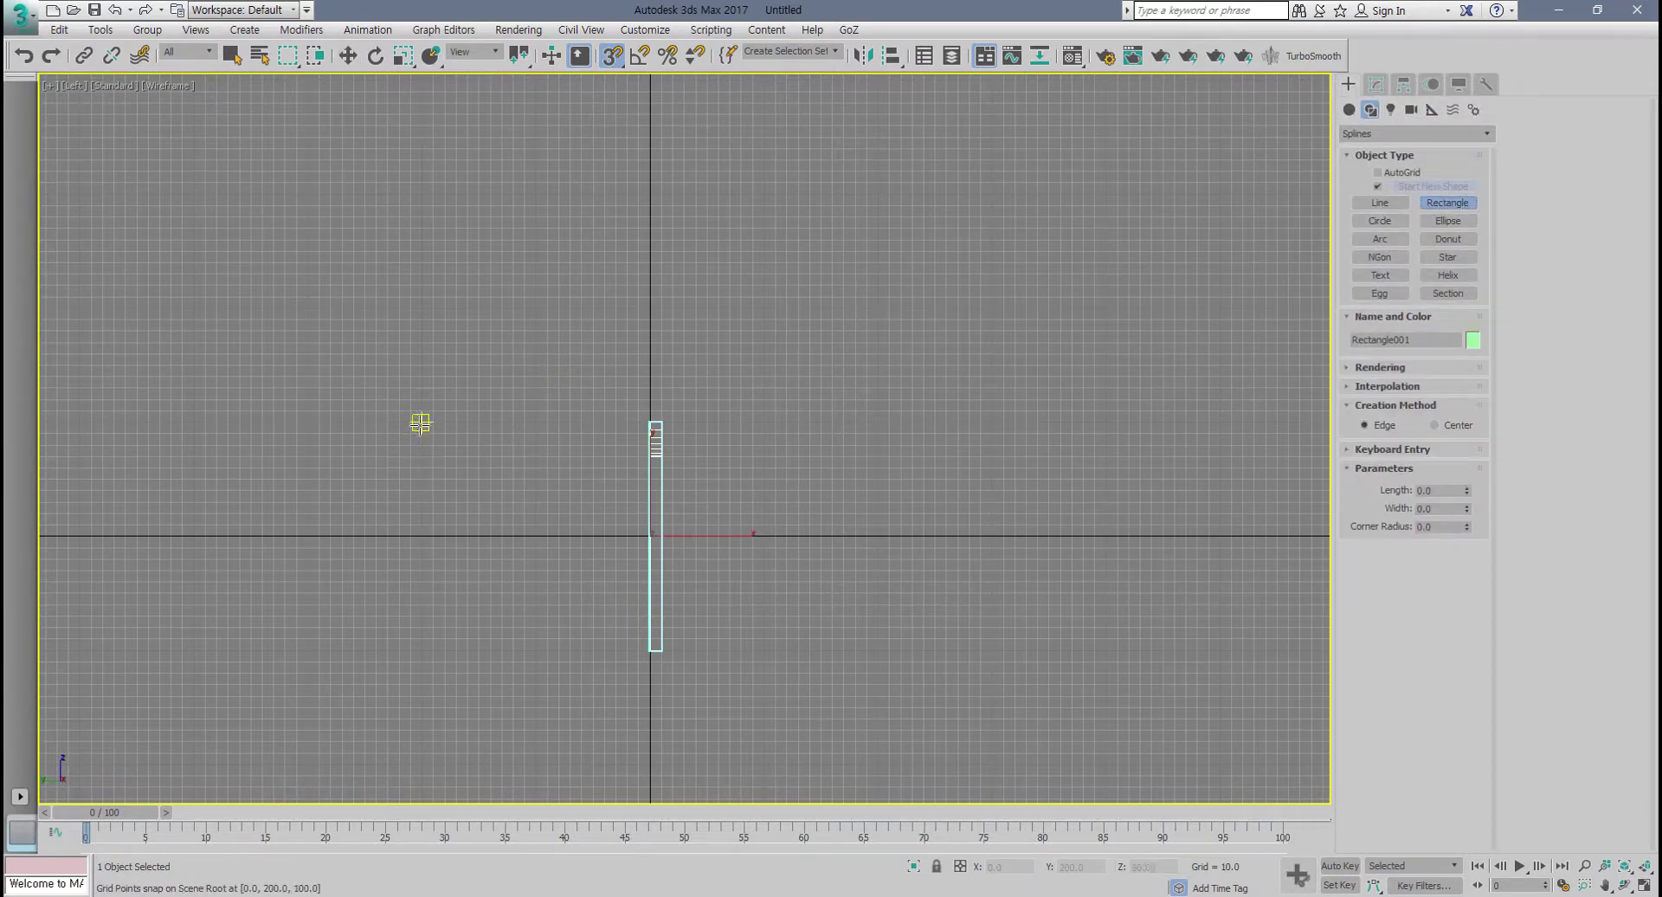
left_click_drag(421, 422, 650, 650)
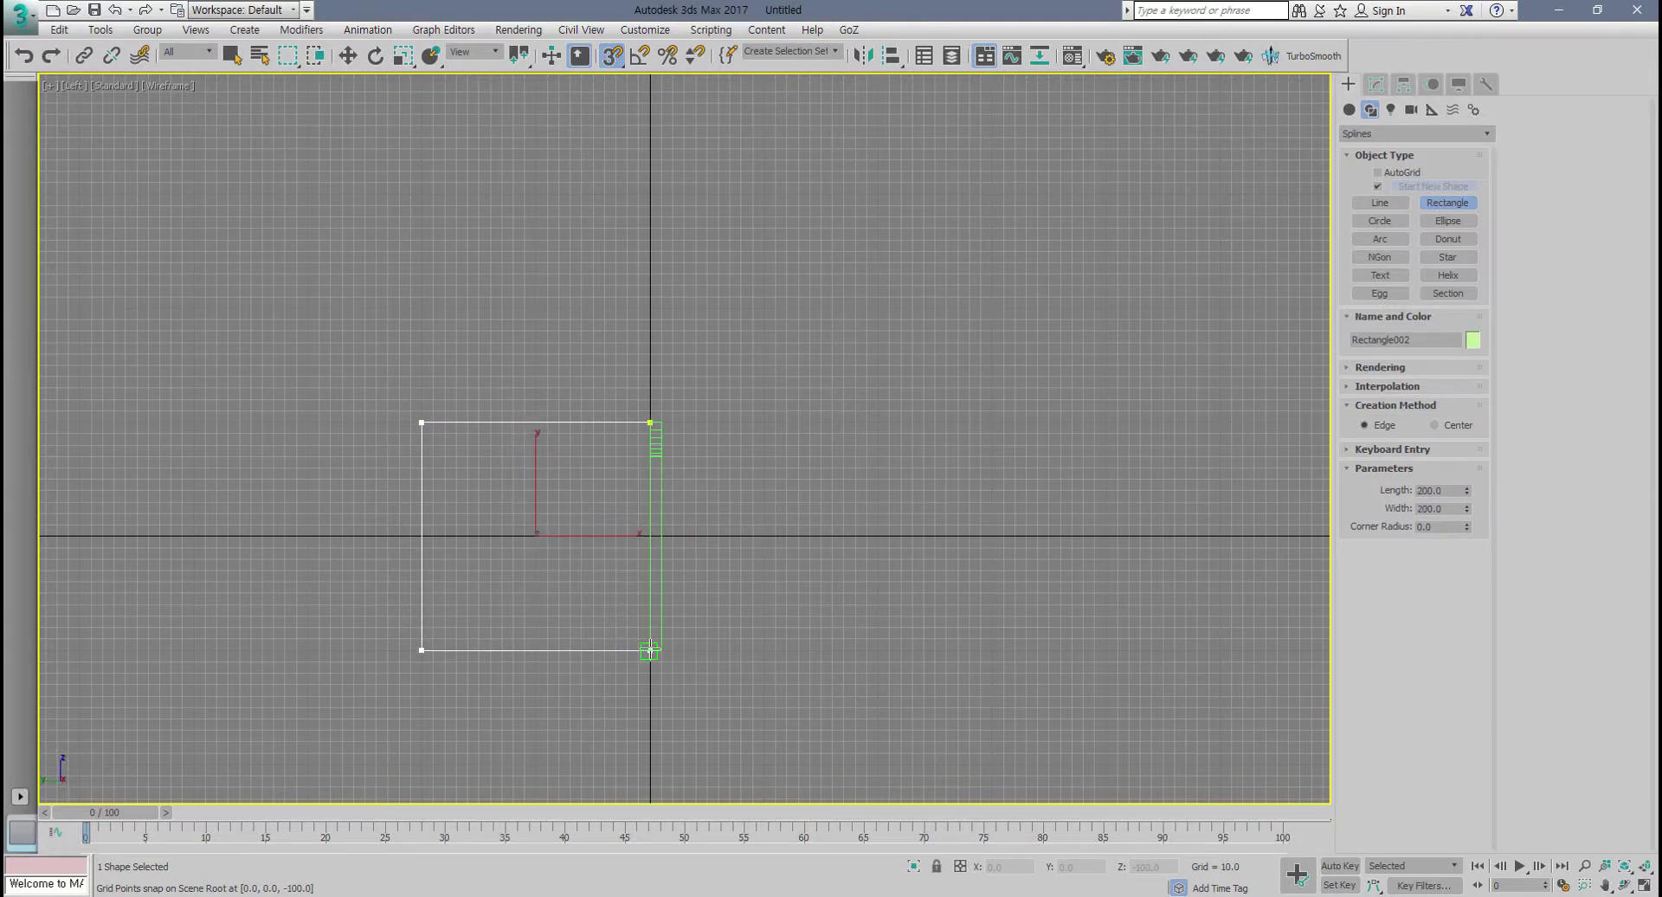
left_click(1378, 84)
left_click(1377, 162)
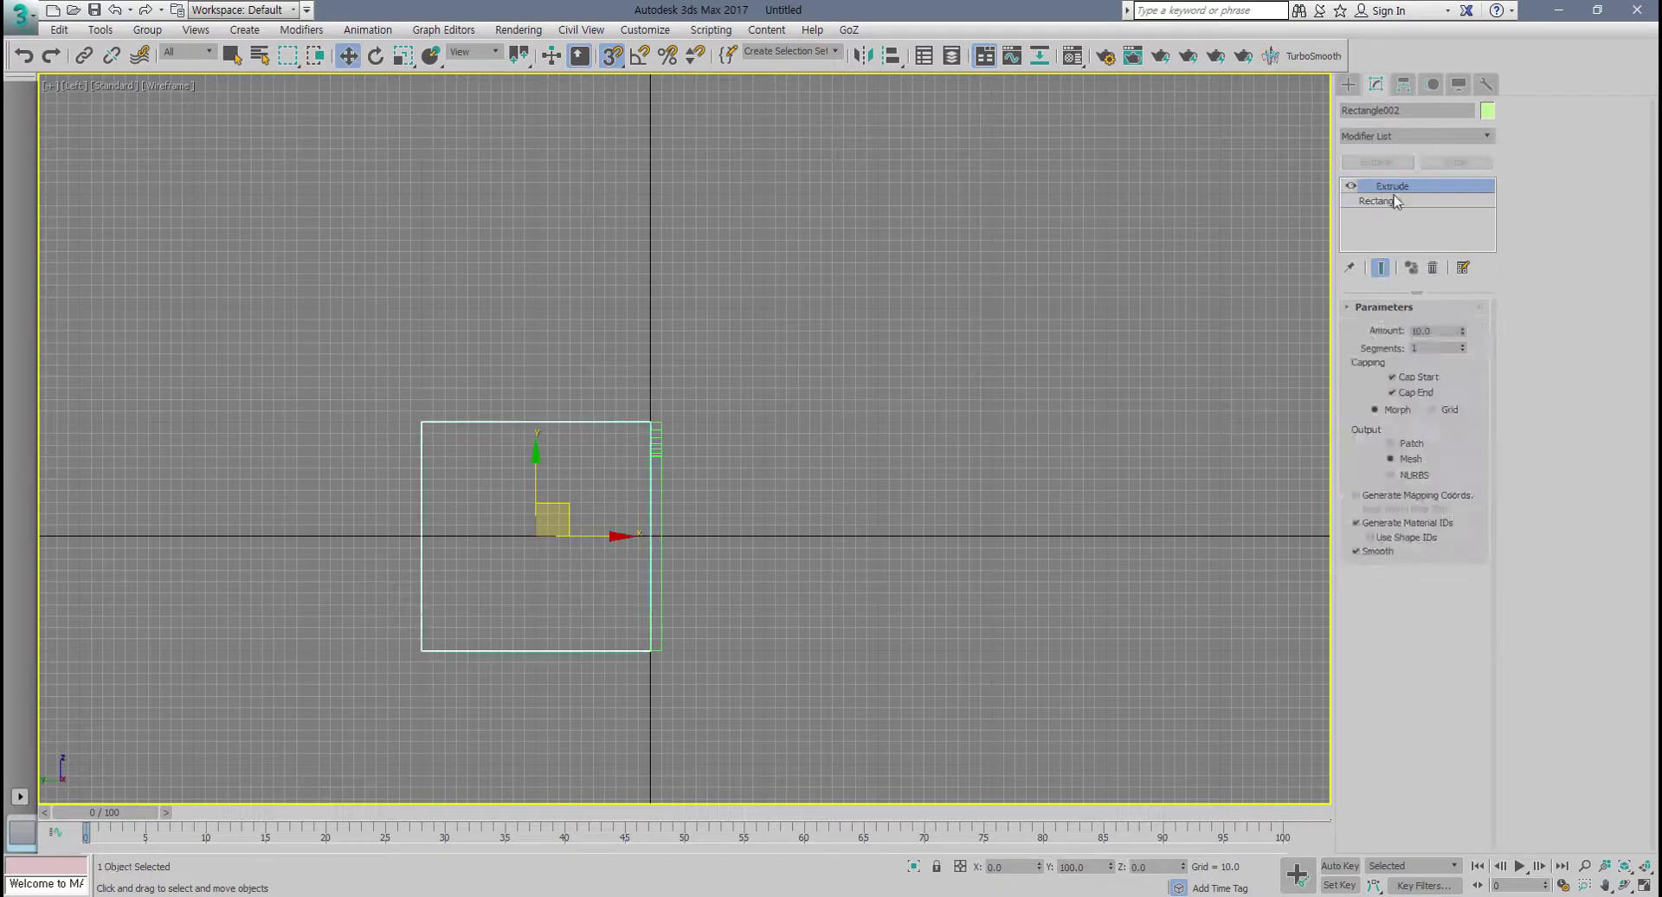
Step: Snap the side panel to the left end of the drawer front in the Top view and clone one copy to the right end
key("alt+w")
right_click(323, 245)
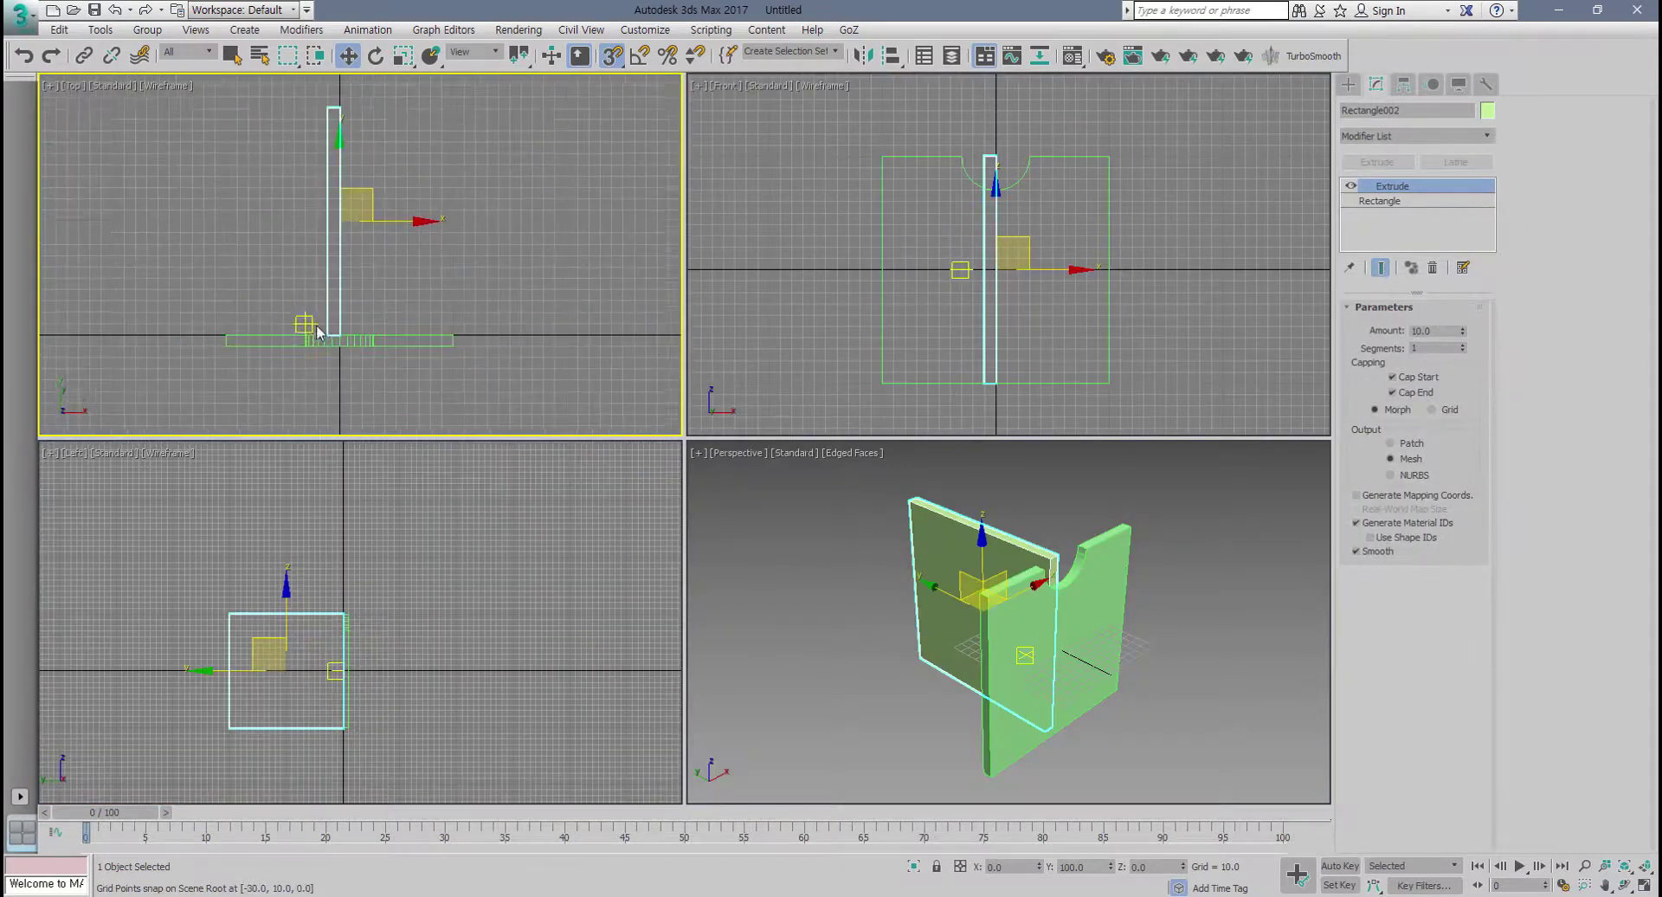
key("alt+w")
middle_click_drag(624, 528, 563, 452)
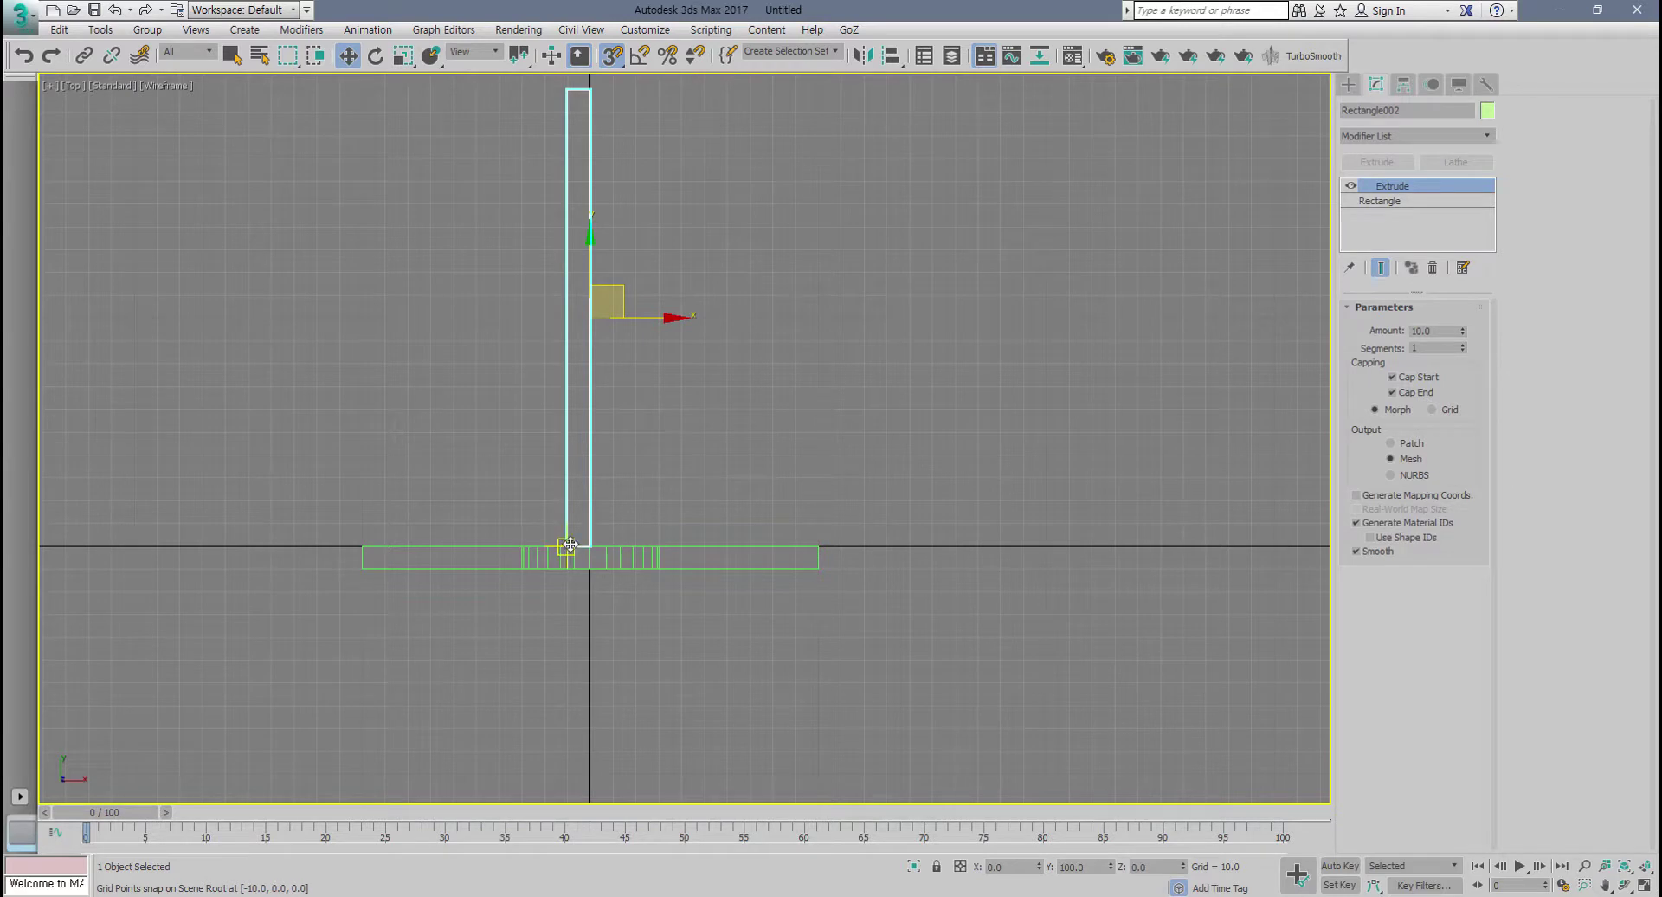
mouse_move(569, 544)
left_mouse_down()
mouse_move(497, 408)
mouse_move(367, 464)
mouse_move(362, 543)
mouse_move(460, 382)
mouse_move(681, 399)
mouse_move(797, 457)
mouse_move(800, 540)
left_mouse_up()
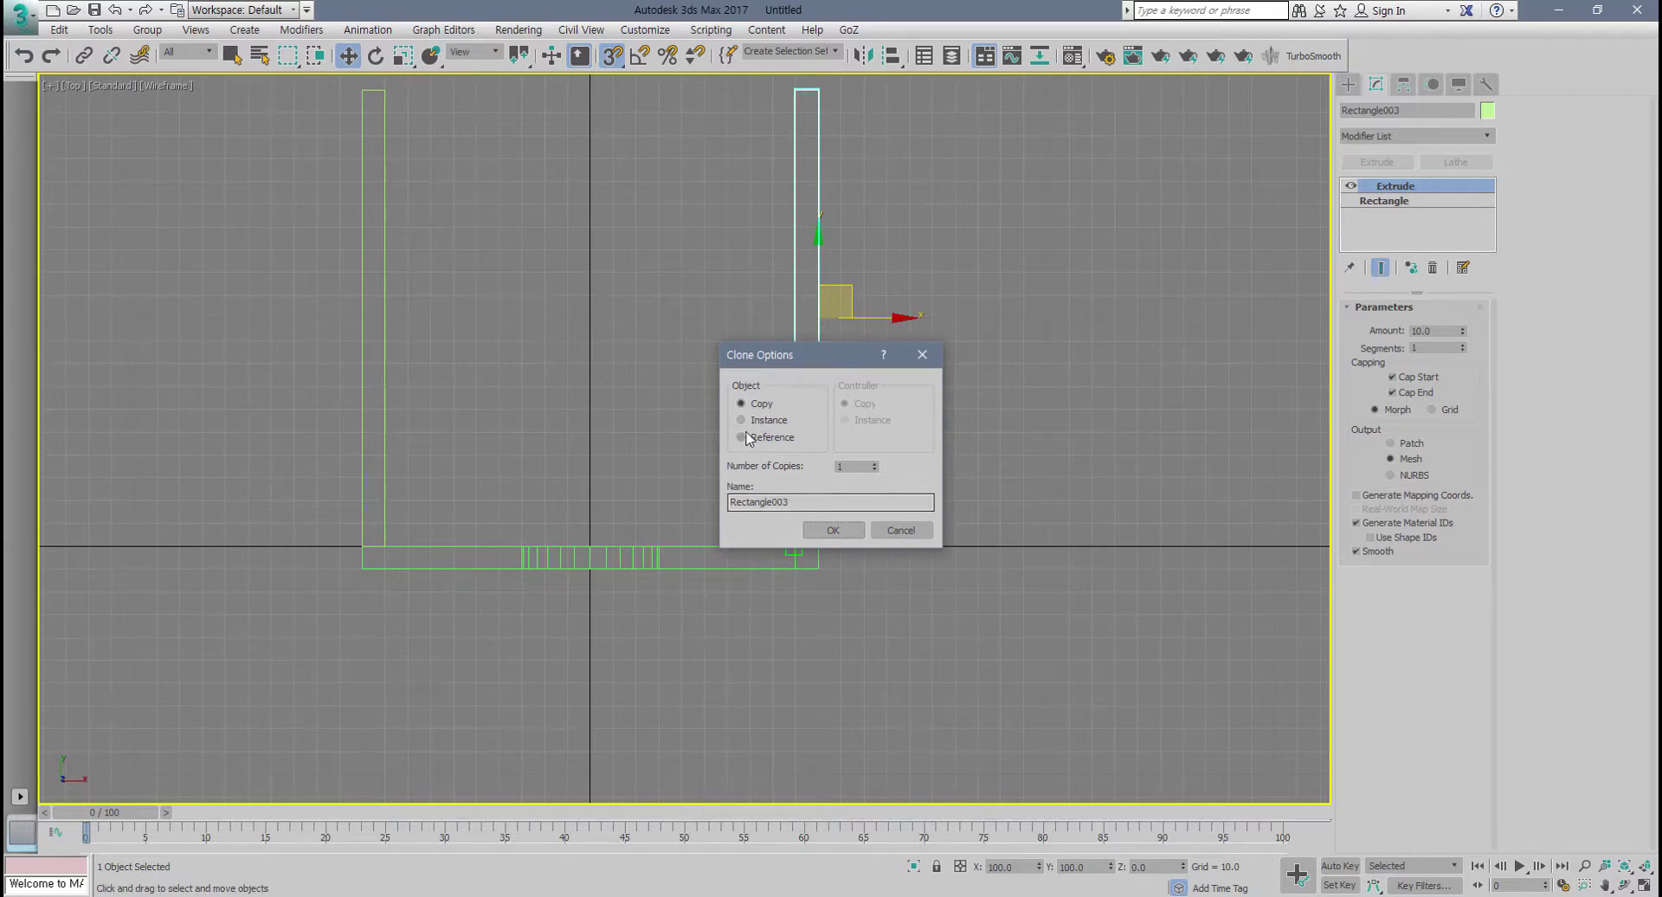
left_click(833, 530)
middle_click_drag(605, 461, 605, 515)
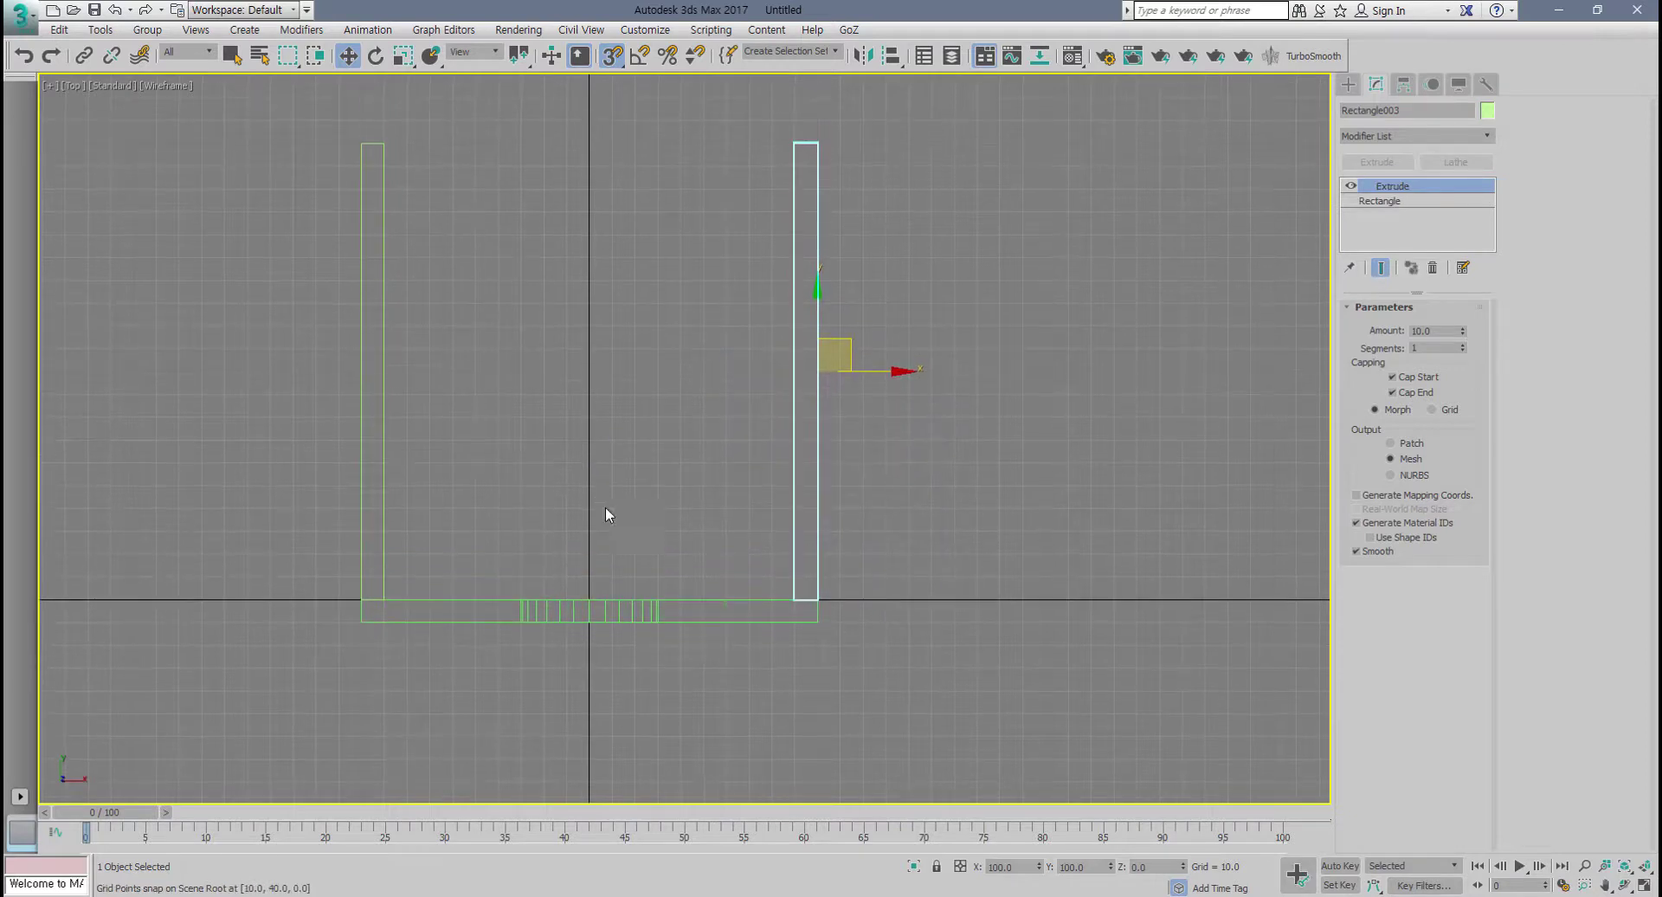
key("alt+w")
middle_click_drag(962, 568, 994, 583, "alt")
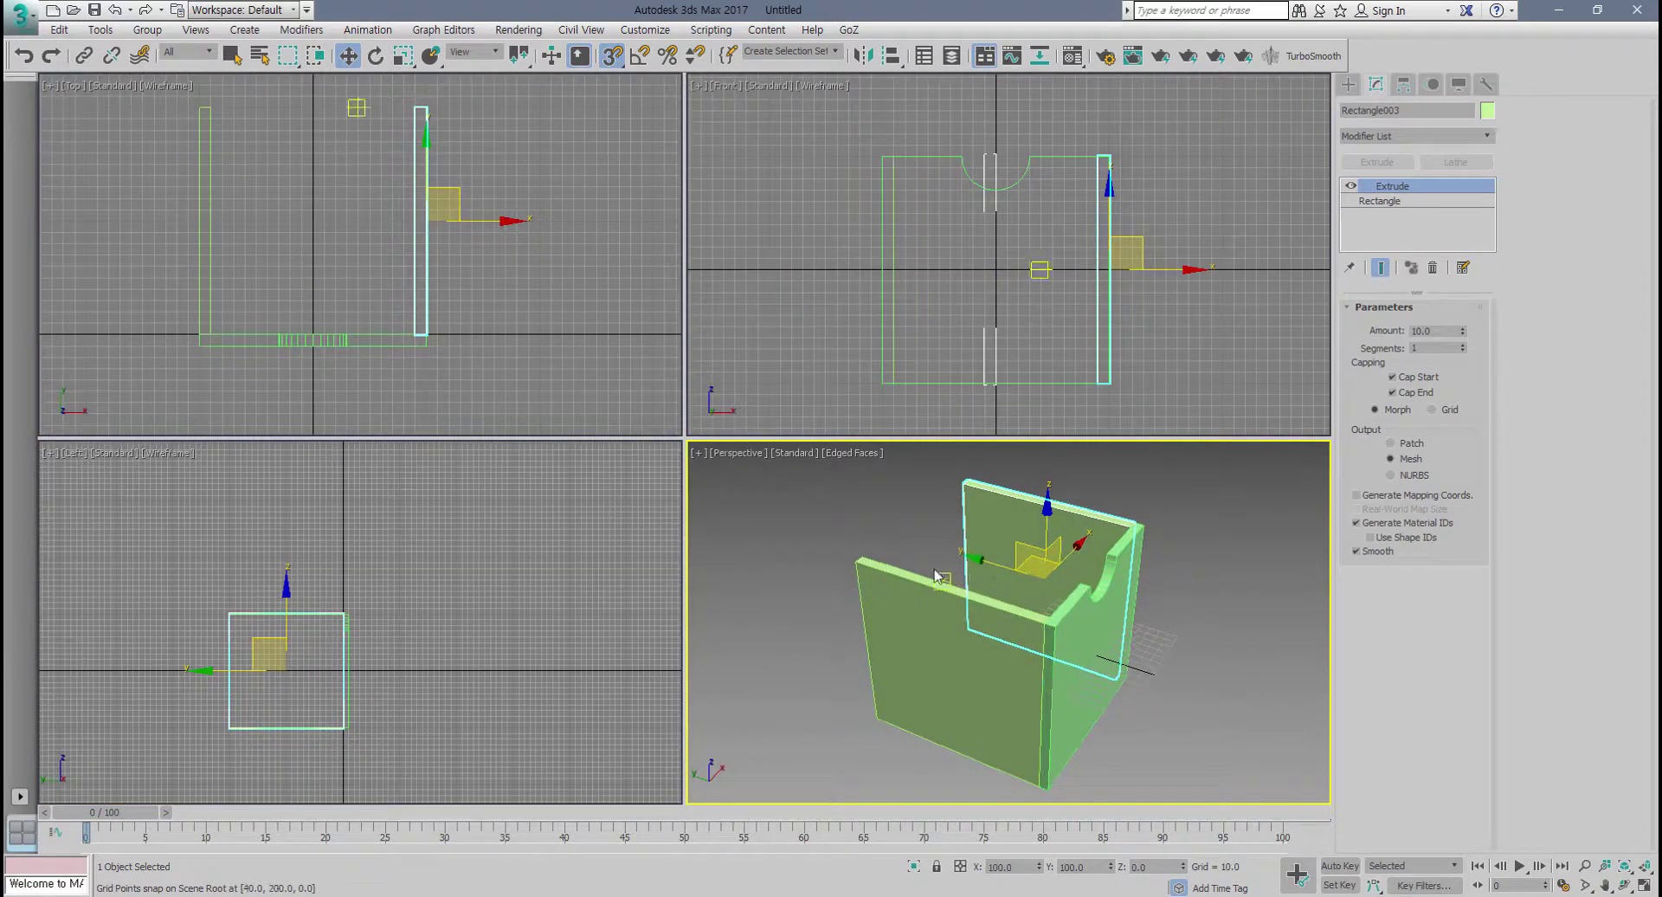
Step: Draw a rectangle of length 200 and width 180 between the side panels in the Front view and extrude it by 10
middle_click_drag(982, 400, 890, 394)
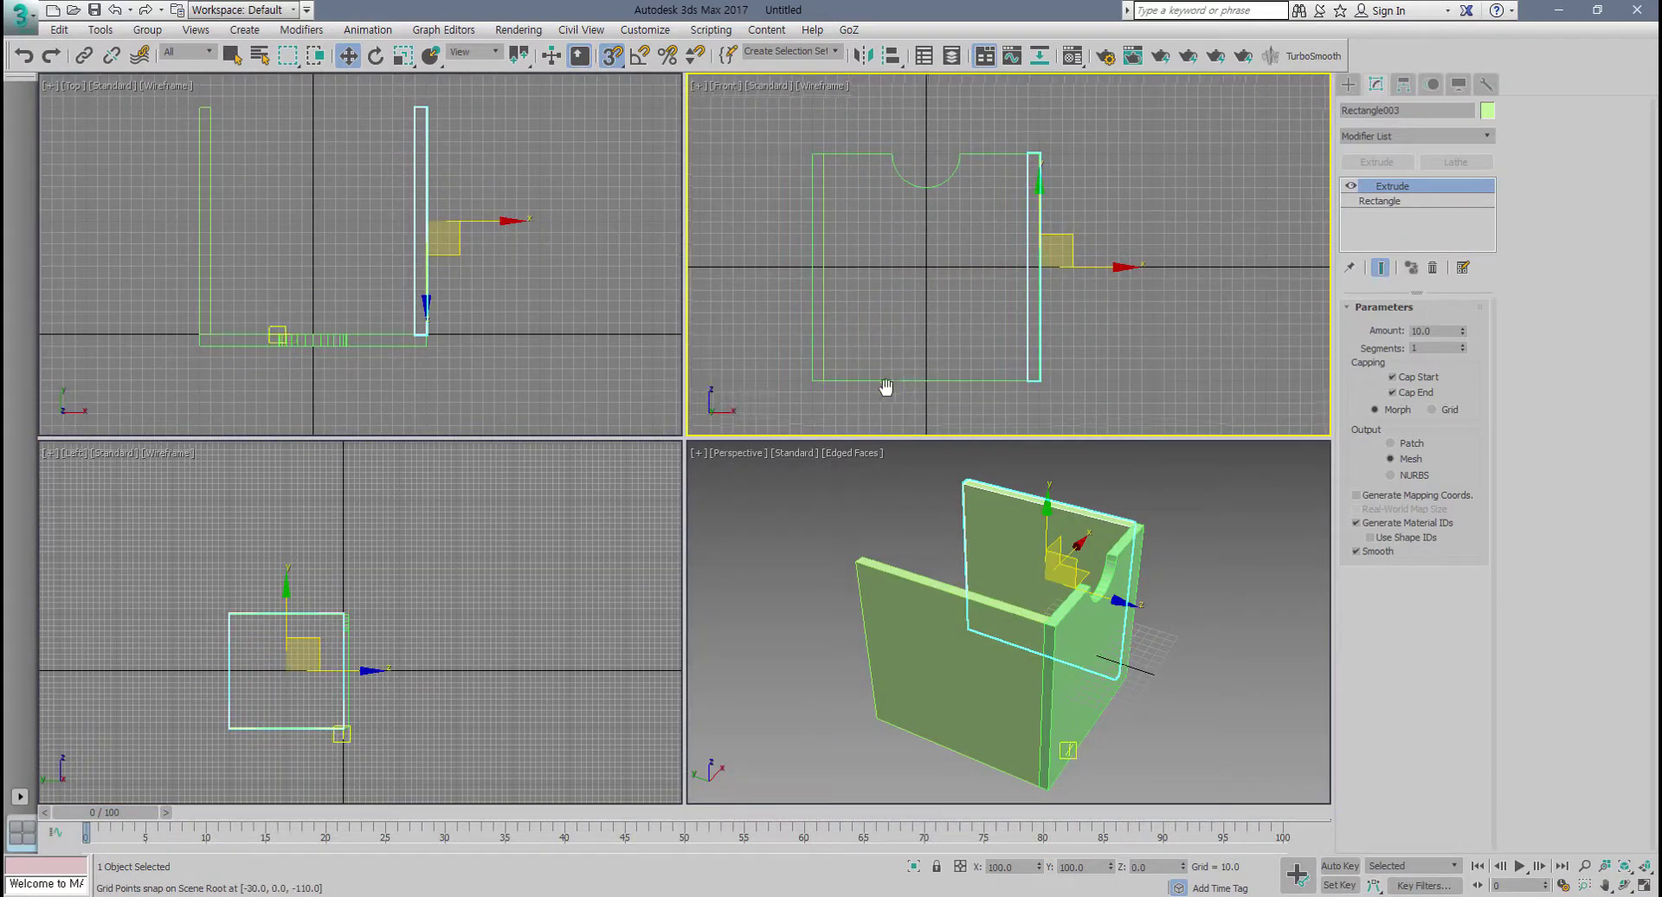
left_click(1347, 83)
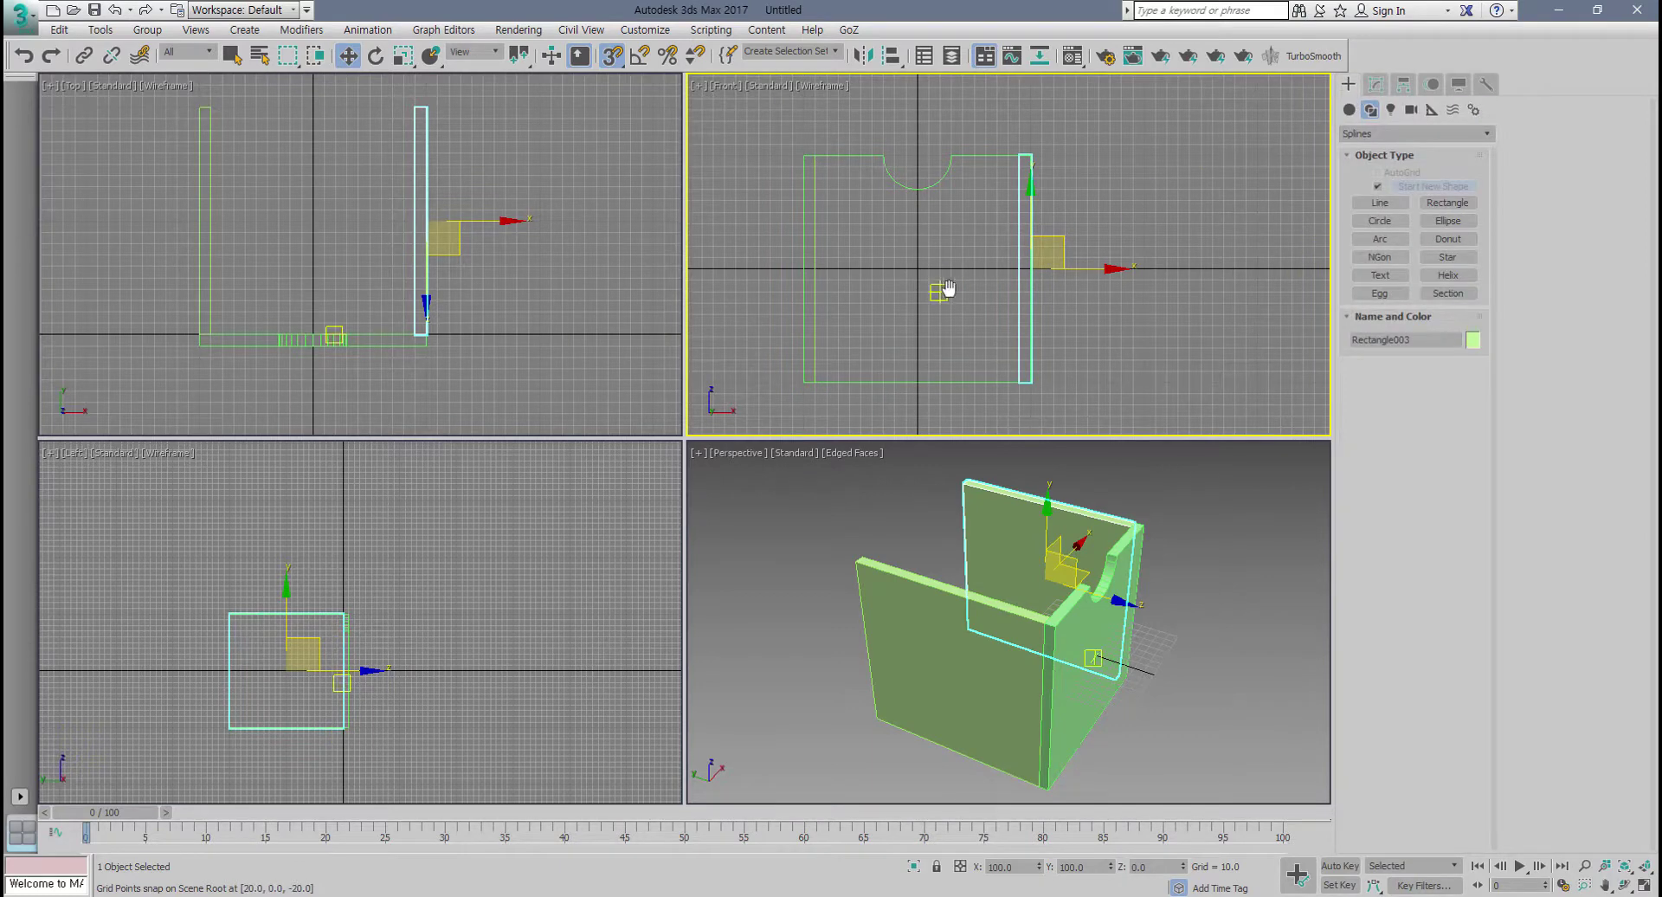
middle_click_drag(942, 289, 949, 292)
left_click(1447, 203)
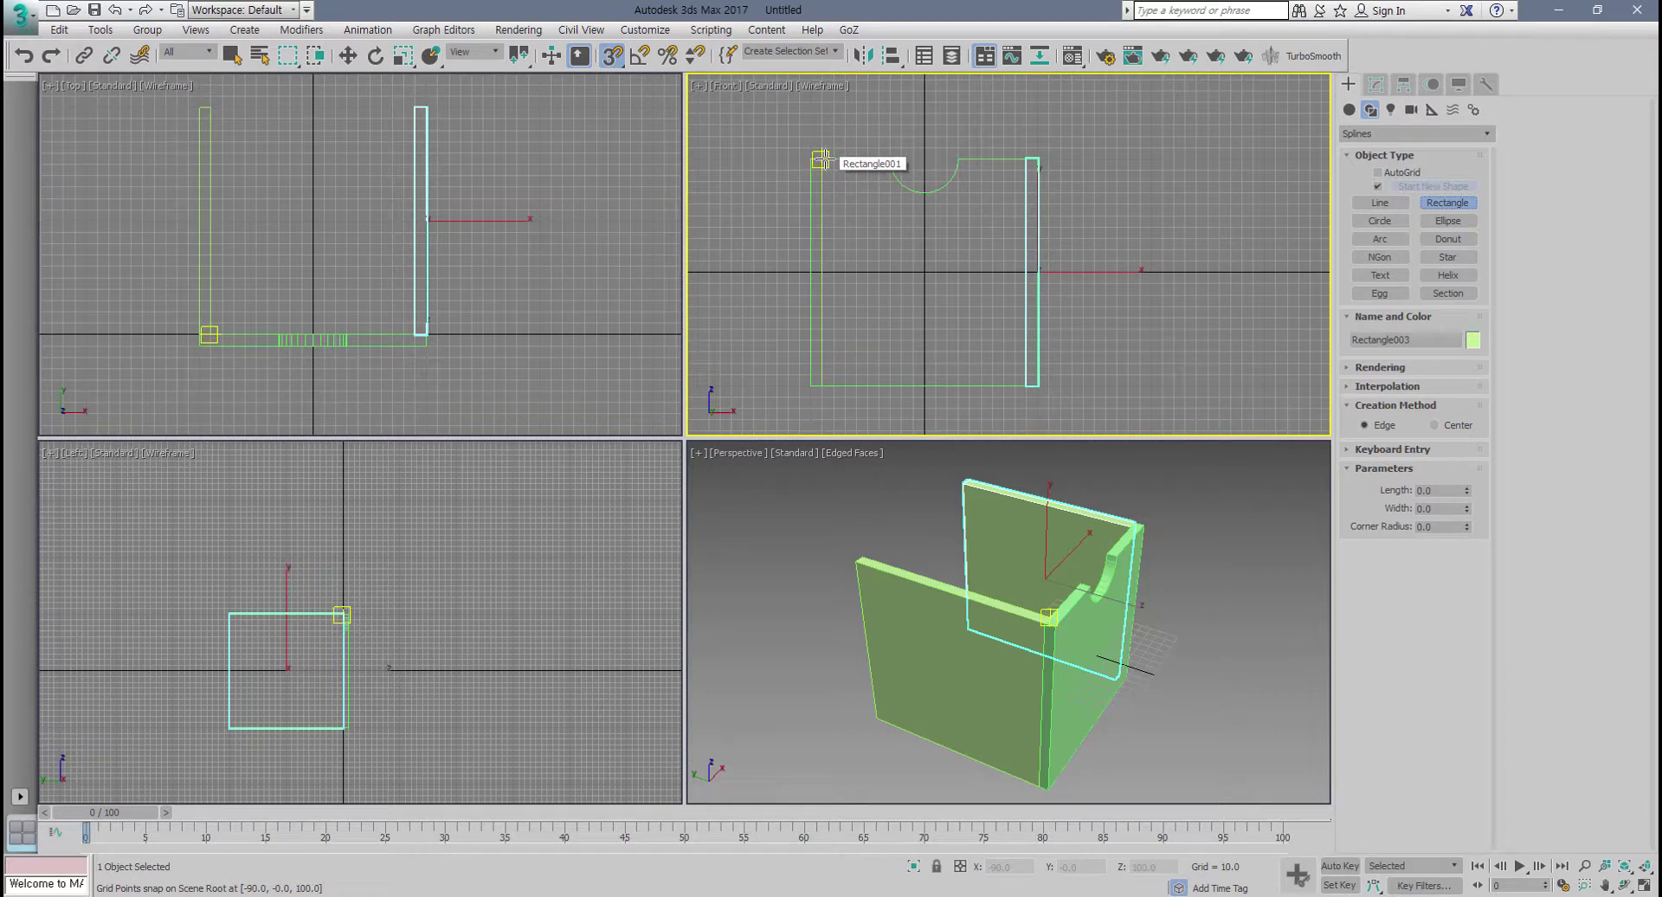
left_click_drag(821, 158, 1024, 385)
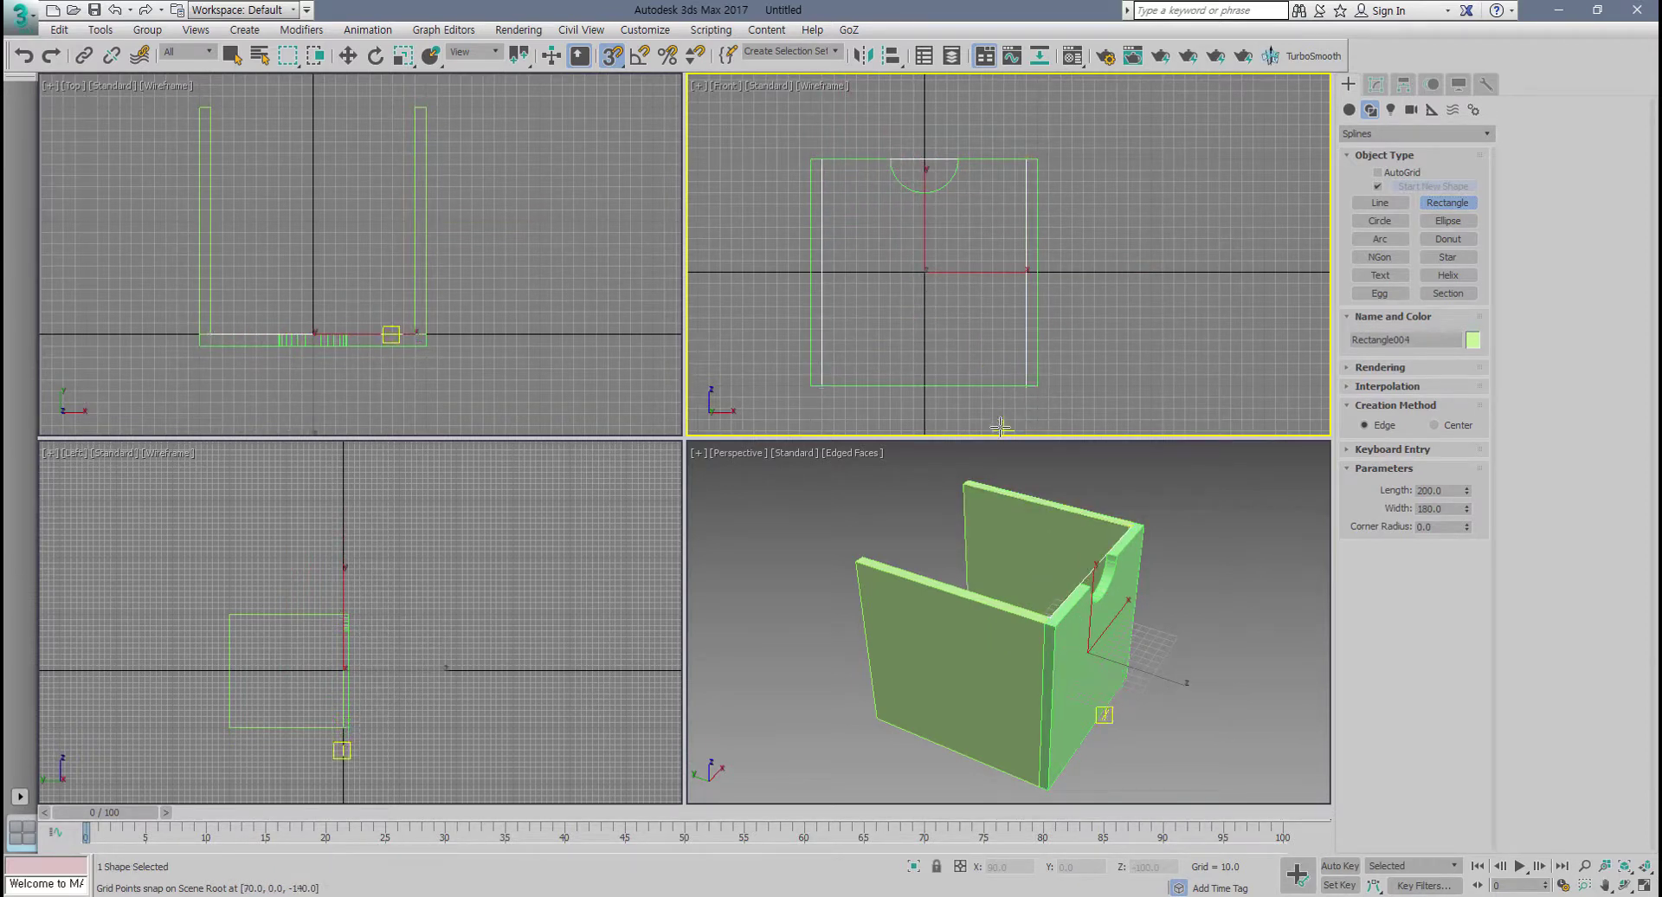
left_click(1376, 84)
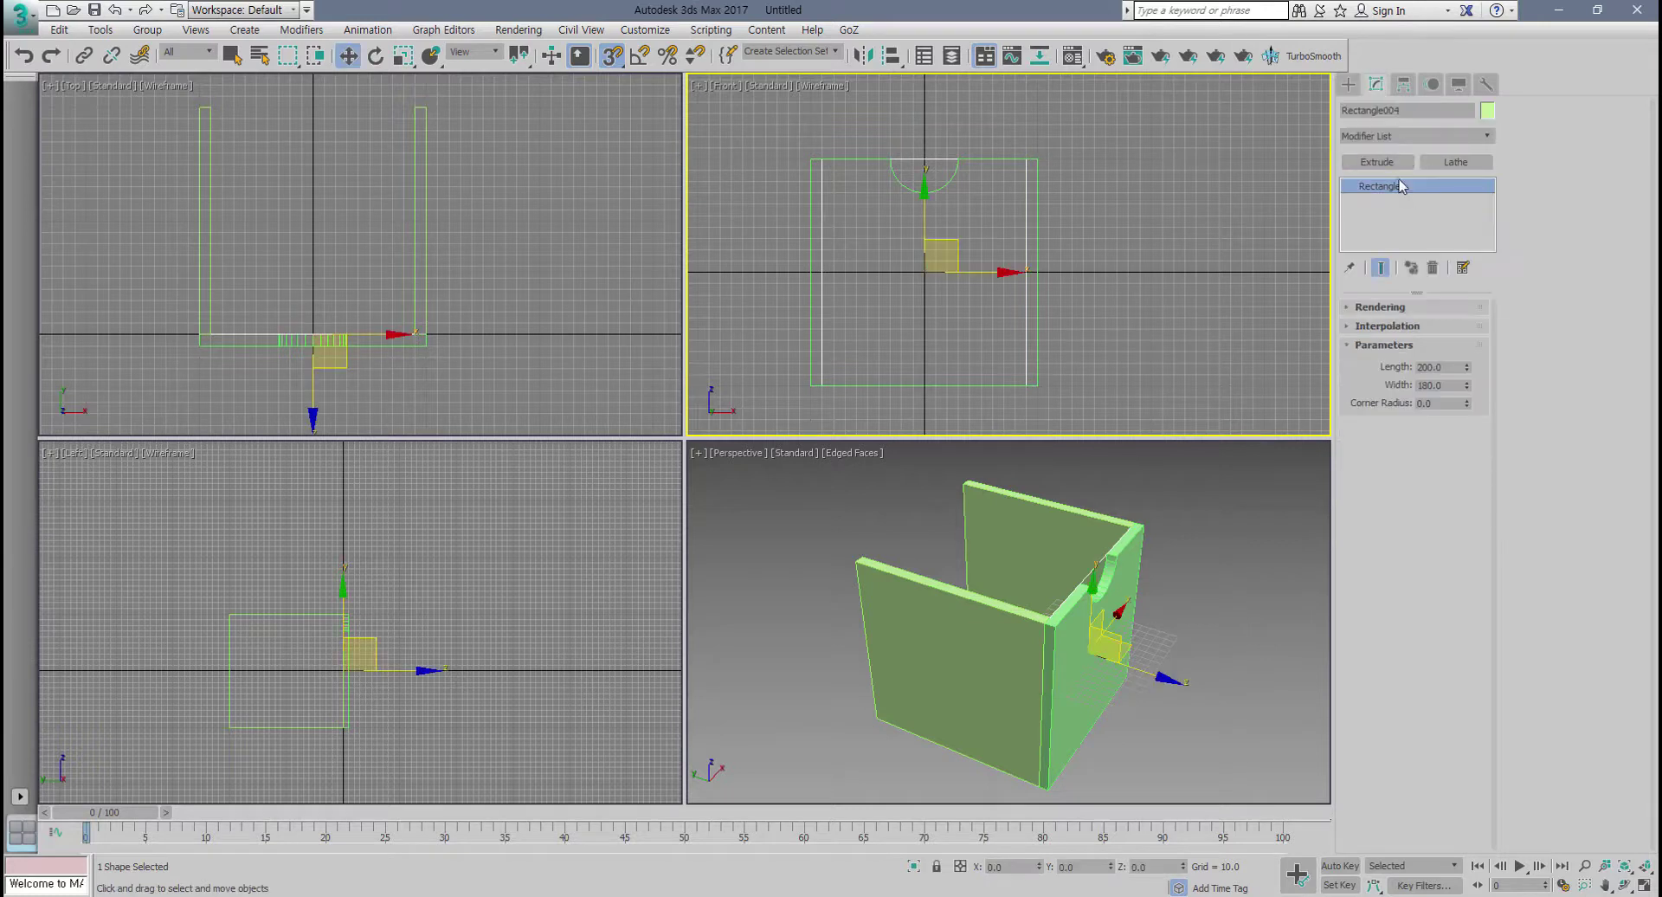
left_click(1376, 162)
Step: Move the back panel in the Top view to the rear of the drawer, snapping it between the side panels' back corners
left_click(337, 362)
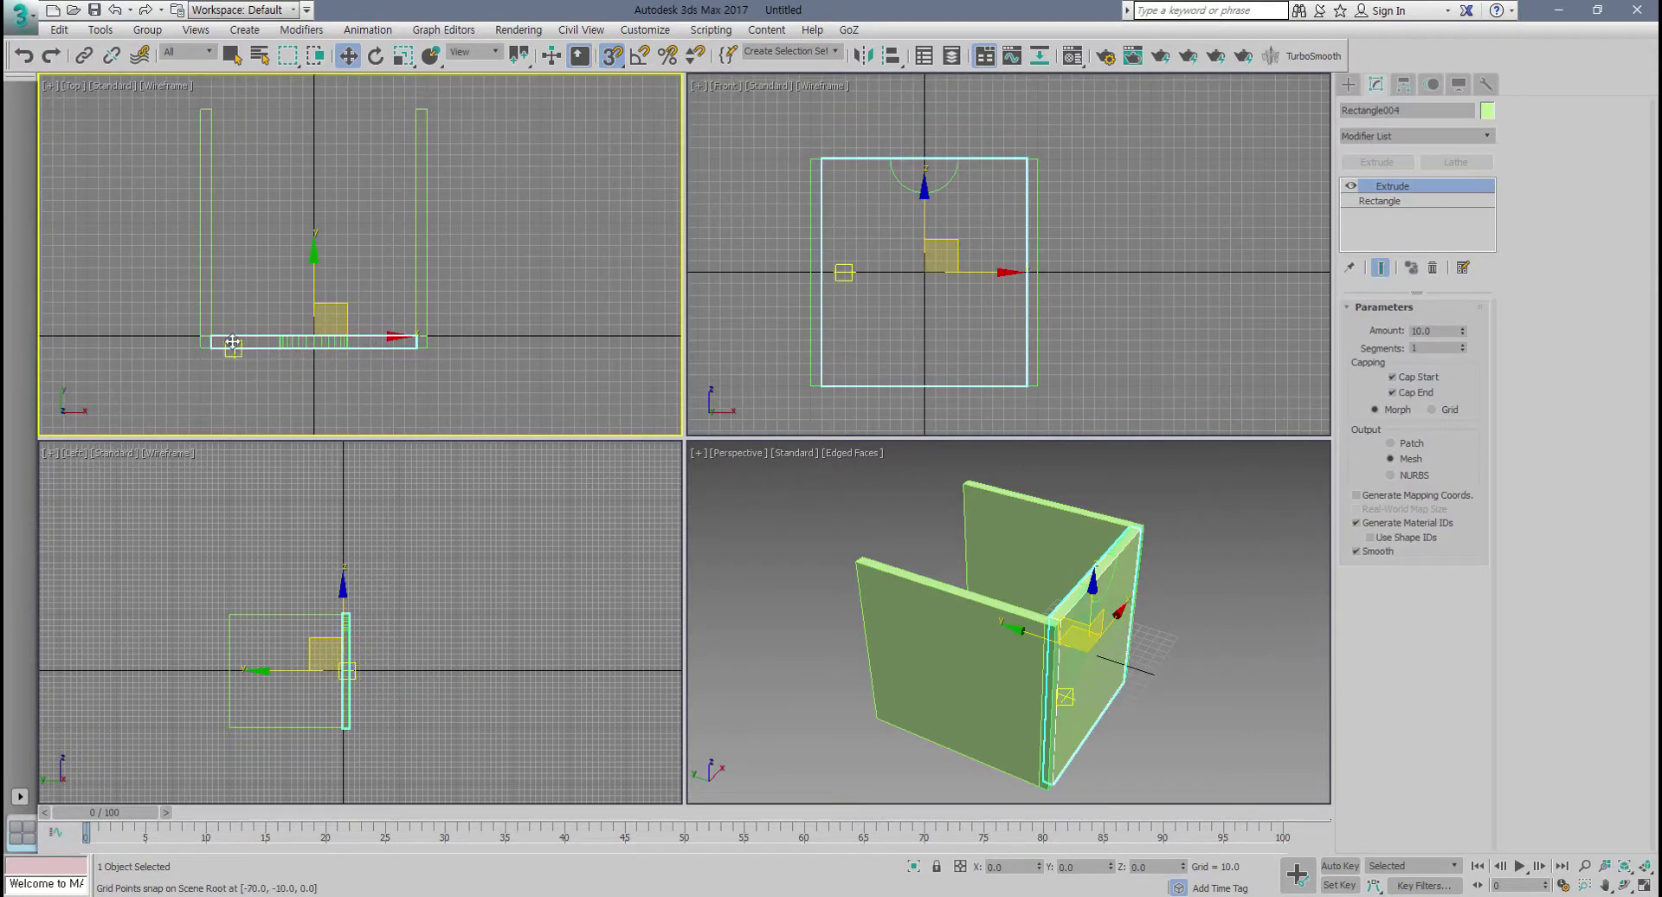
left_click_drag(225, 343, 232, 171)
scroll(231, 171, "up", 4)
middle_click_drag(232, 171, 323, 318)
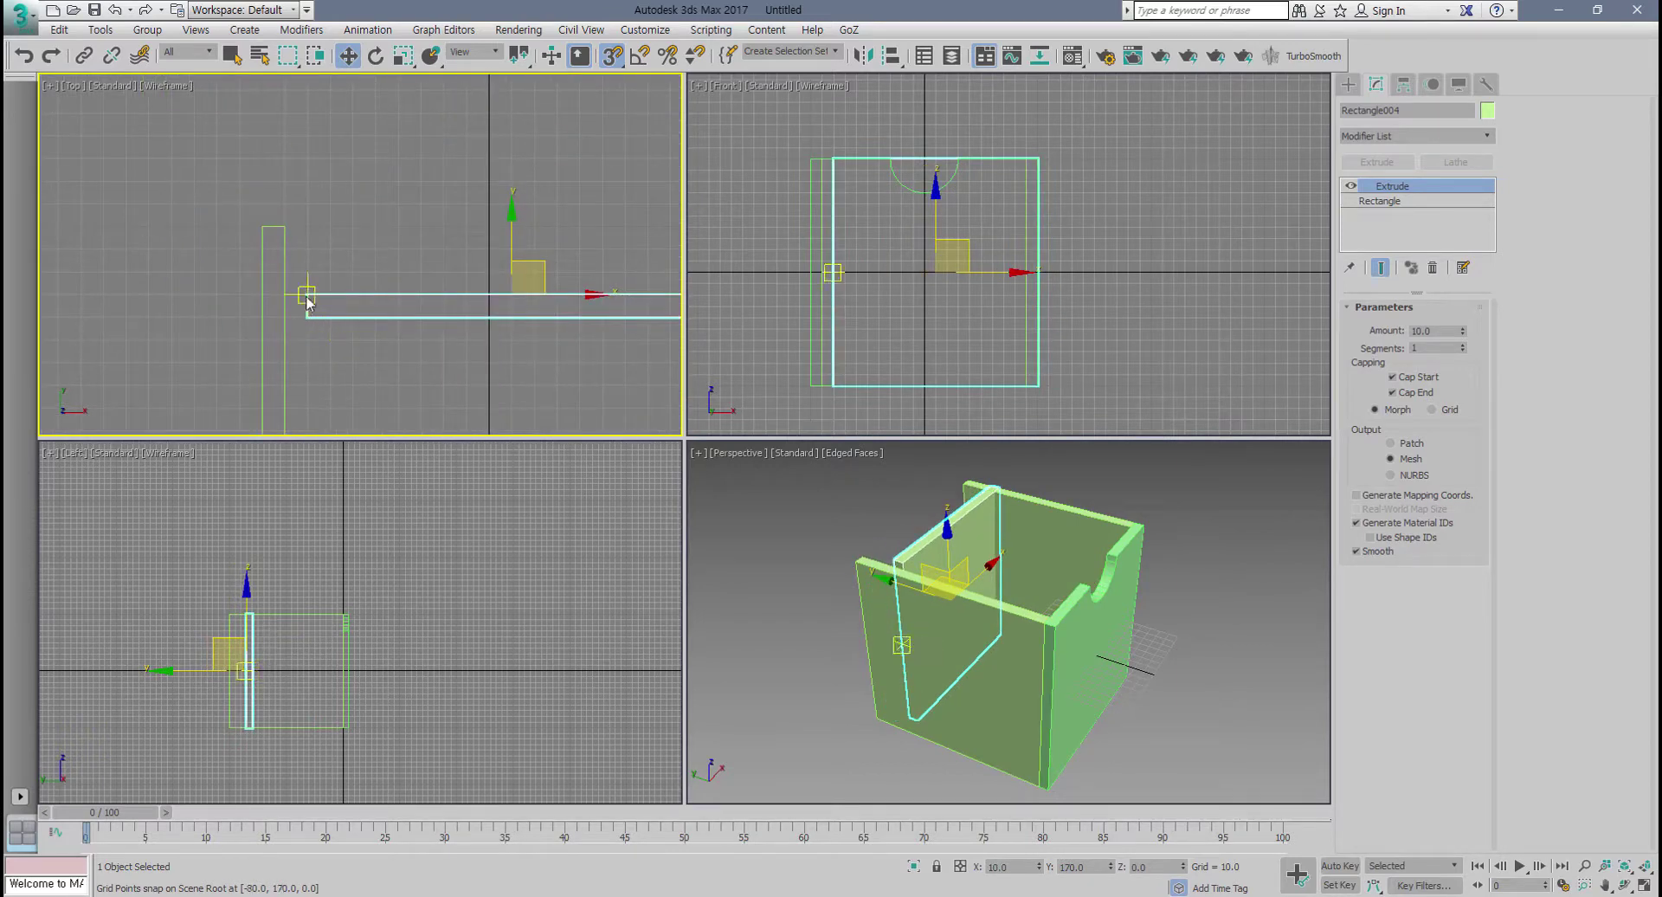
left_click_drag(308, 295, 291, 233)
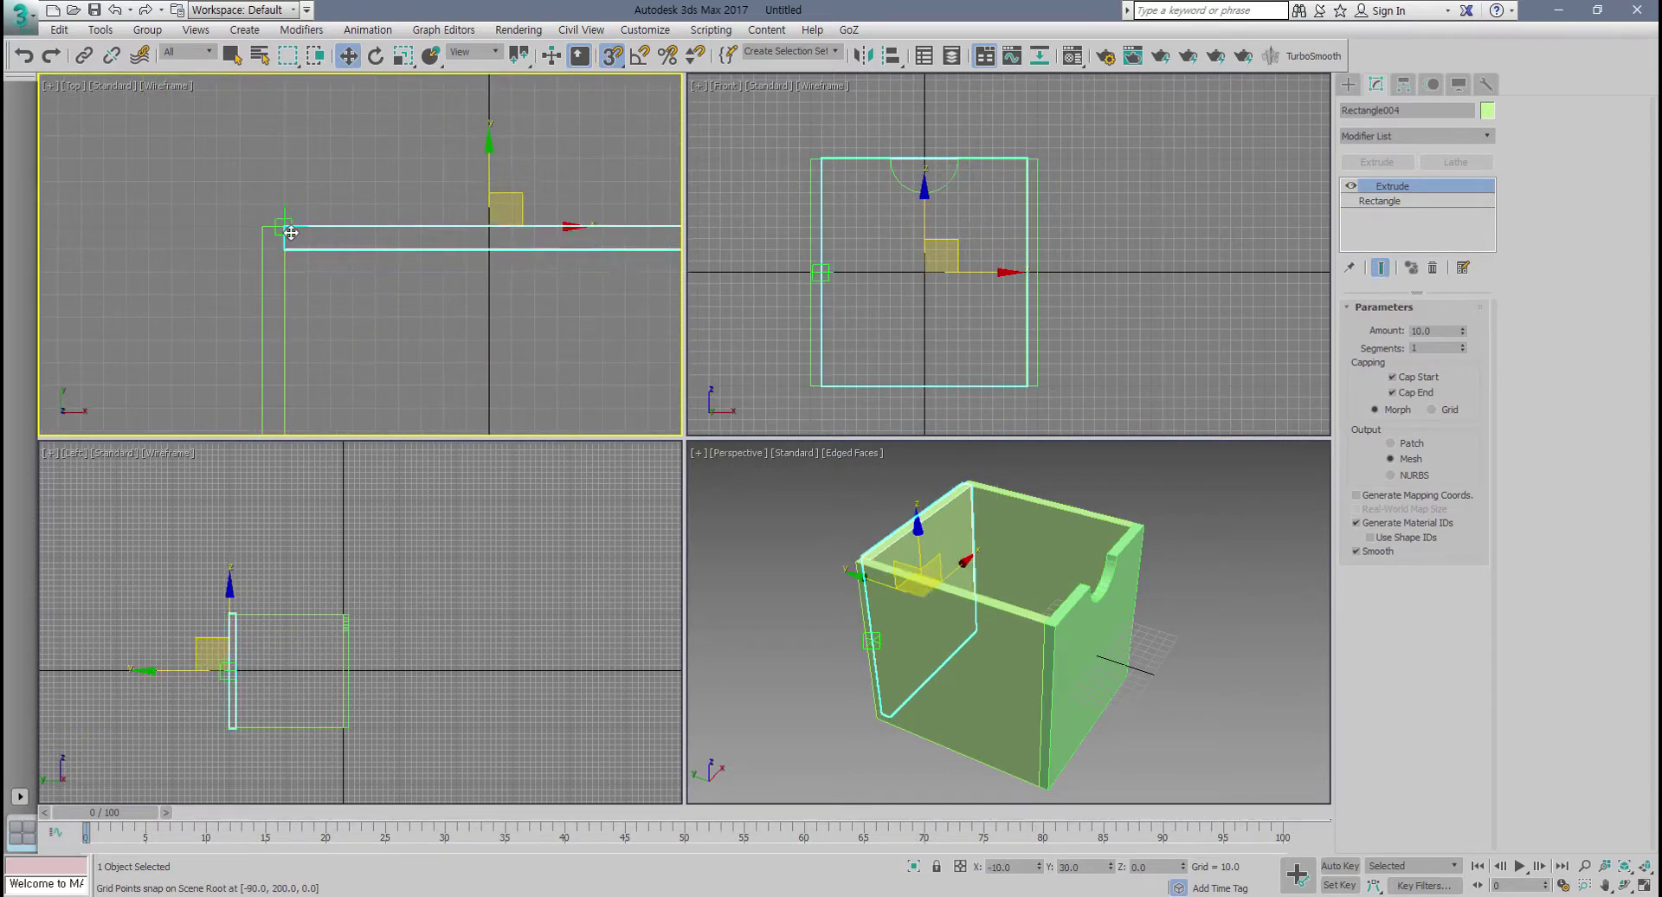
middle_click_drag(884, 578, 973, 662, "alt")
Step: Fit the whole drawer in the maximized Top view and bring up the spline shape tools for the bottom panel
scroll(402, 284, "down", 3)
middle_click_drag(459, 342, 418, 332)
scroll(405, 279, "up", 2)
key("alt+w")
scroll(423, 312, "down", 2)
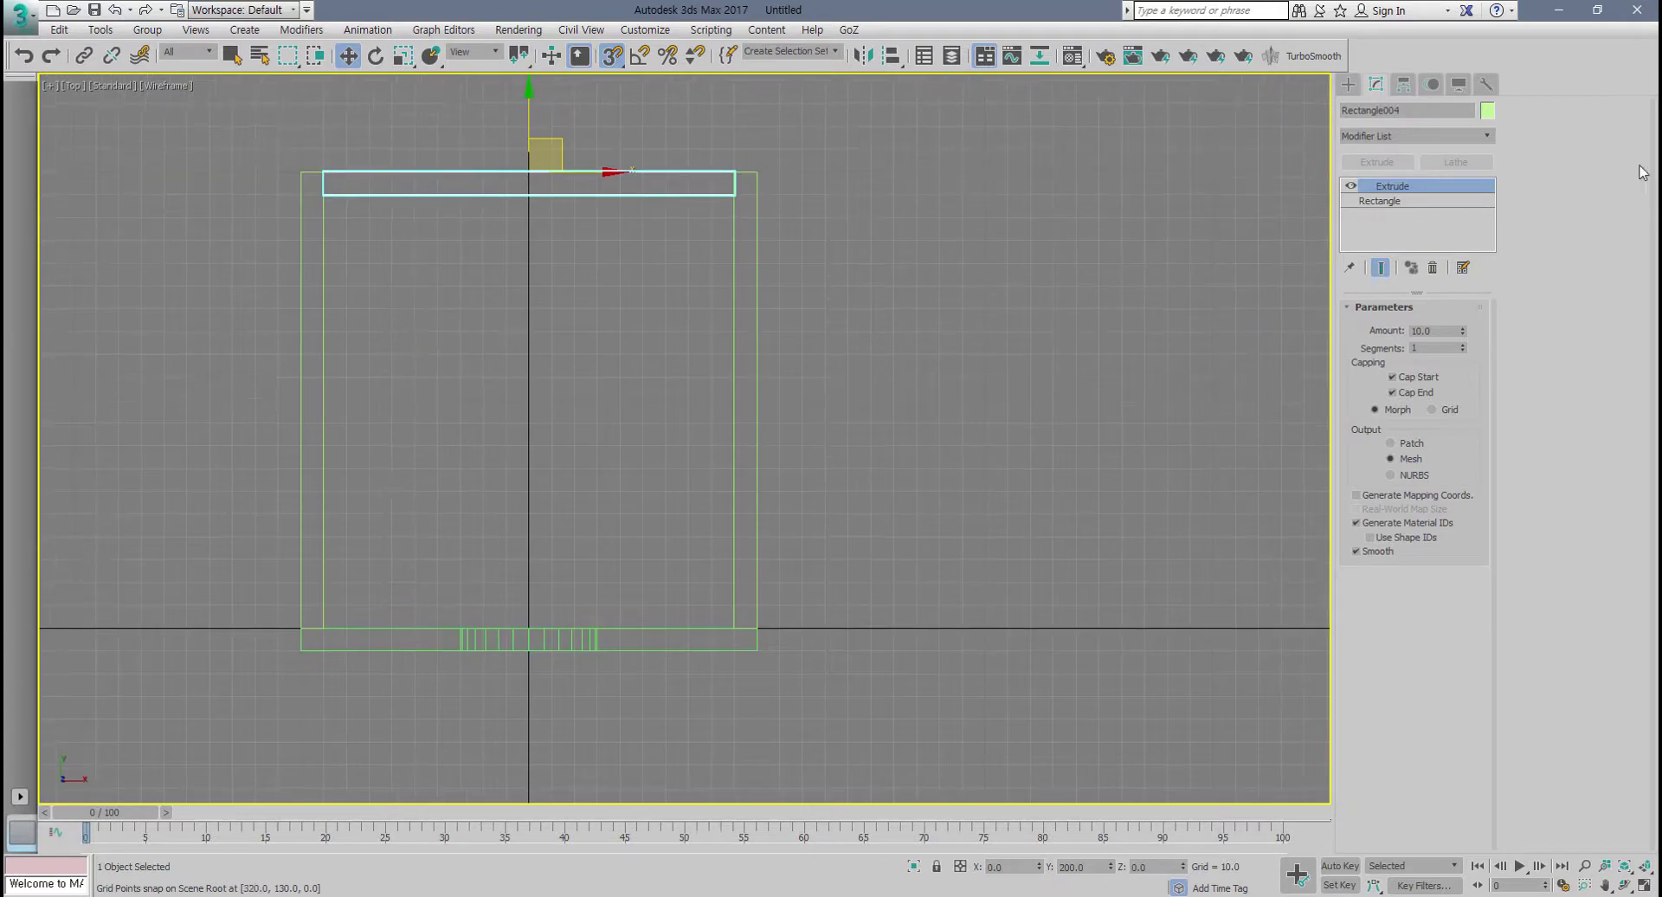
left_click(1347, 84)
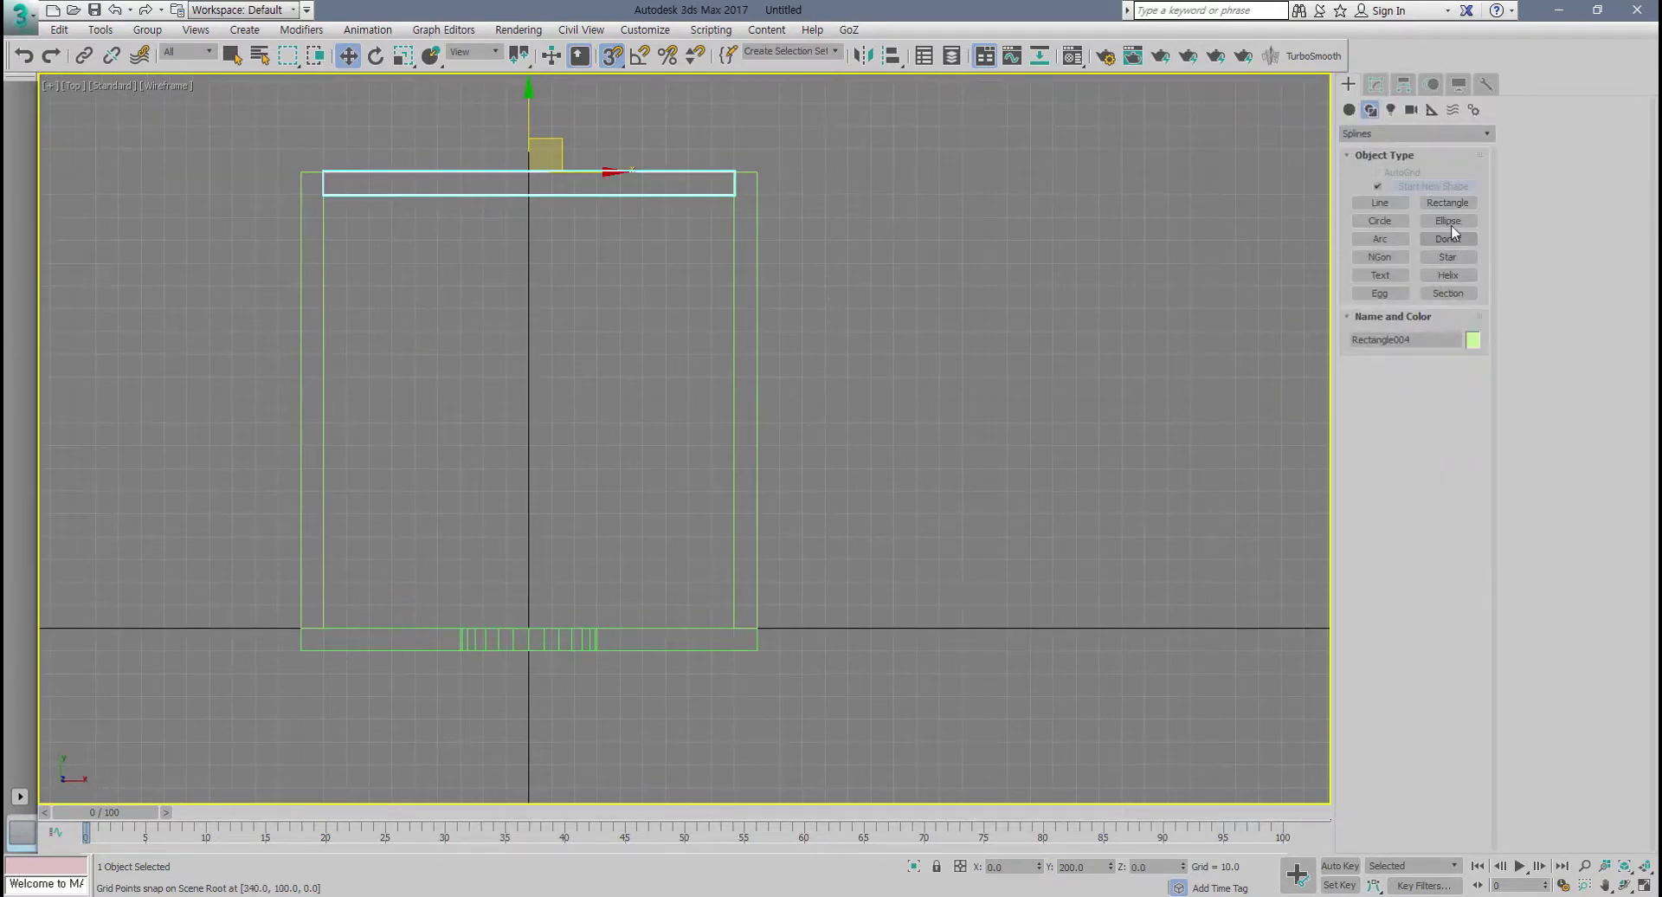
key("alt+w")
middle_click_drag(488, 370, 508, 370)
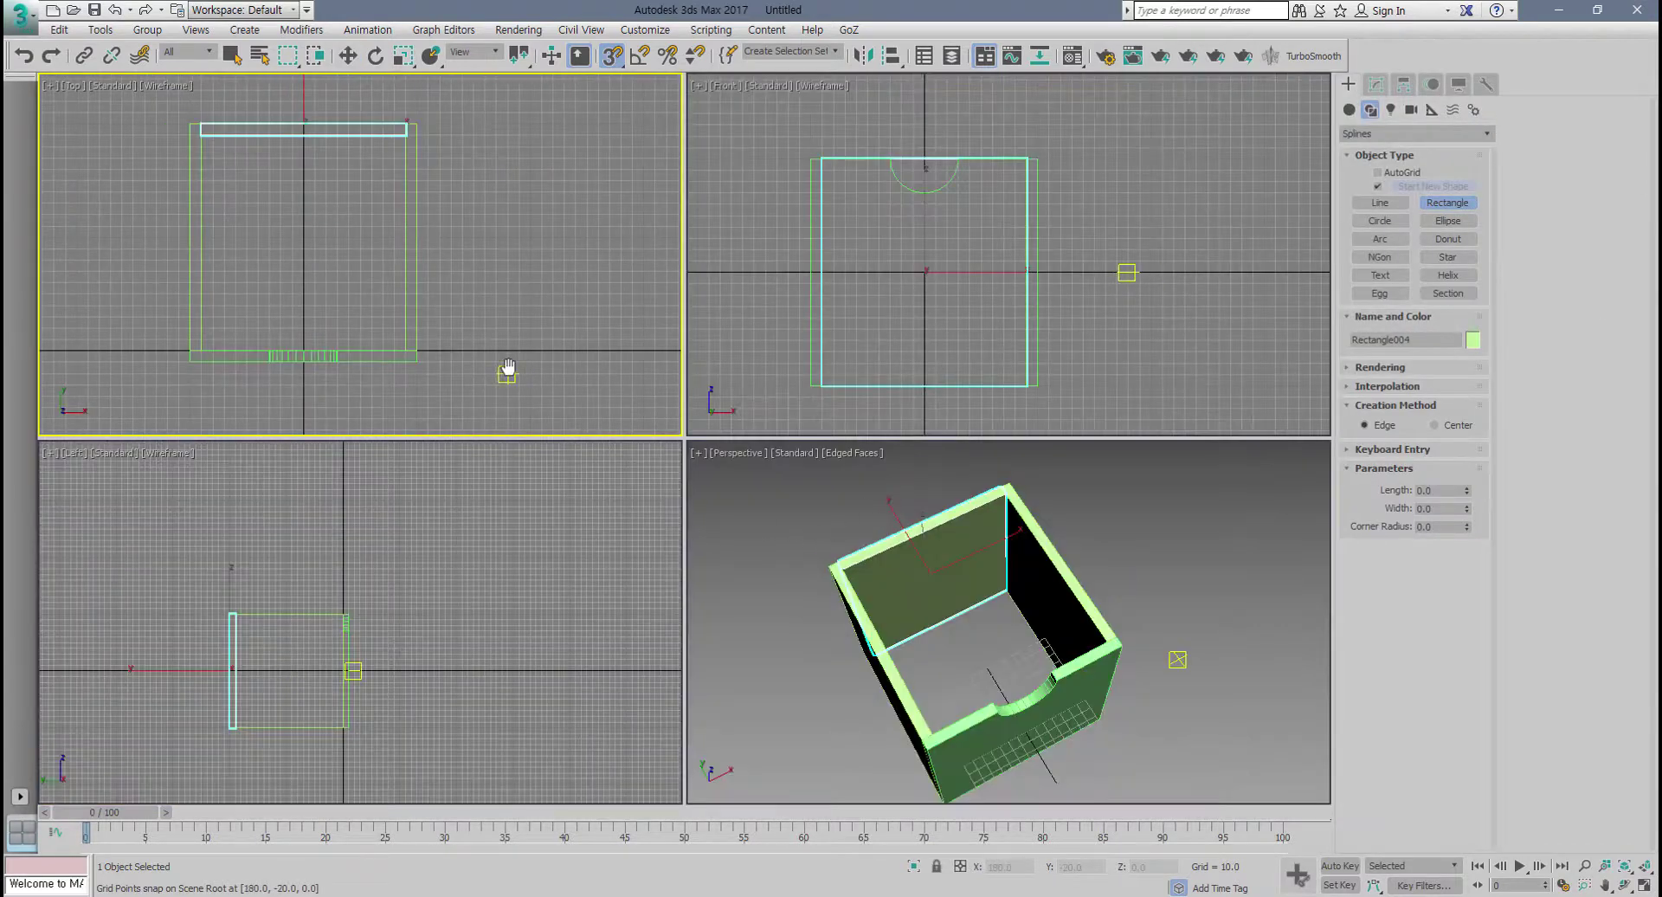
middle_click(727, 316)
middle_click(557, 341)
key("alt+w")
key("alt+w")
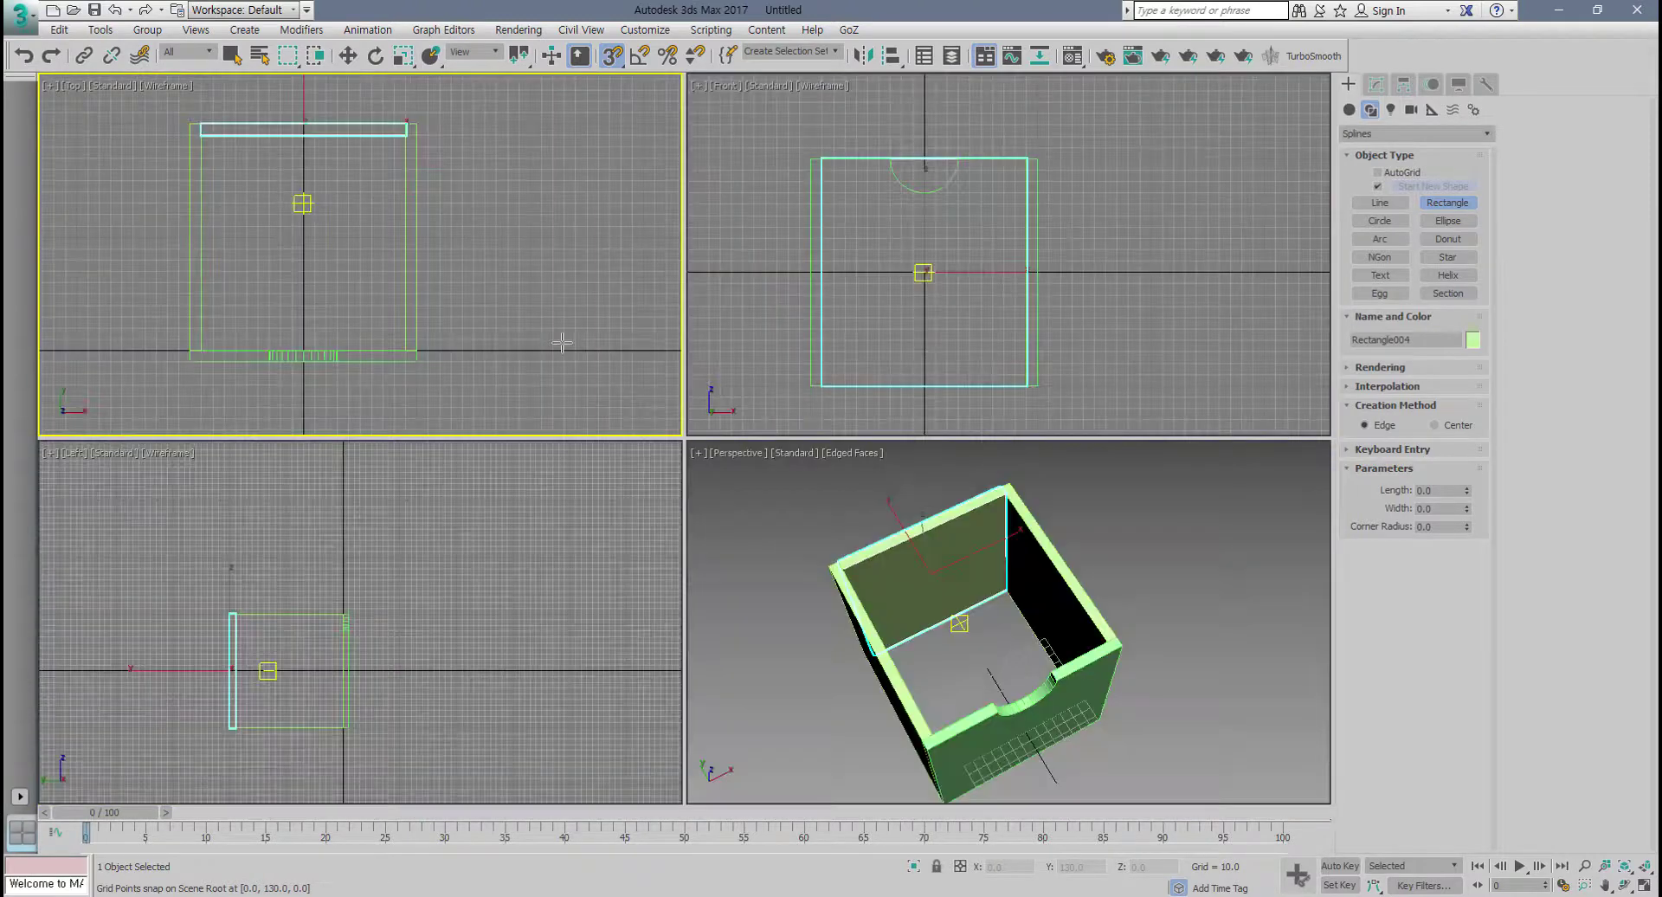
key("alt+w")
key("alt+w")
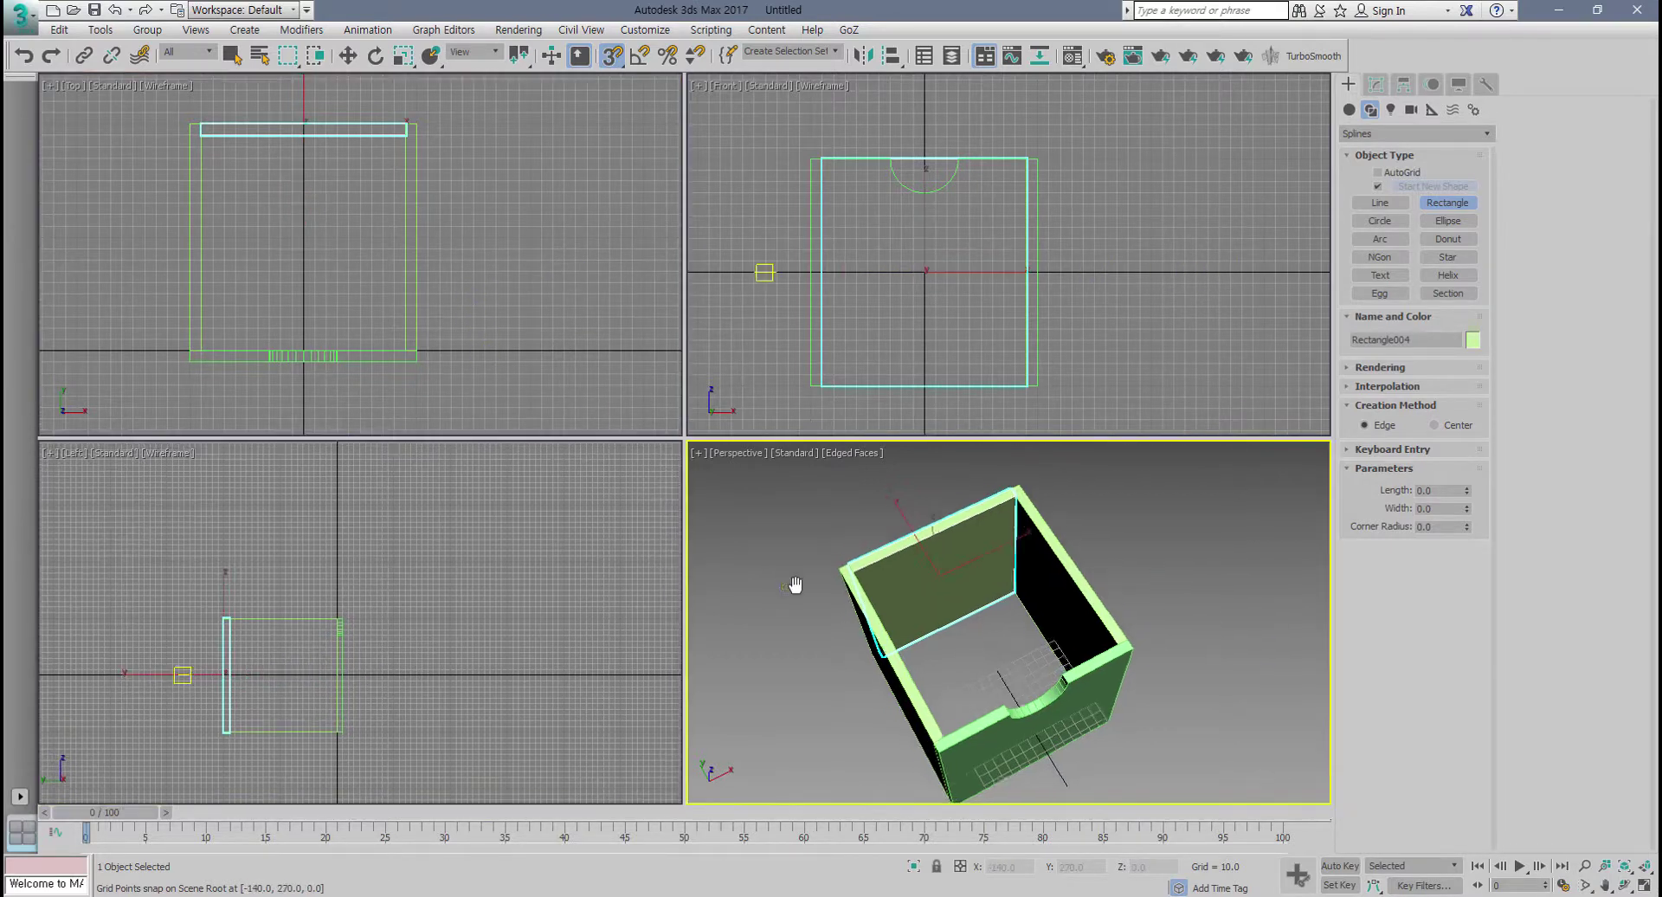
key("alt+w")
key("alt+w")
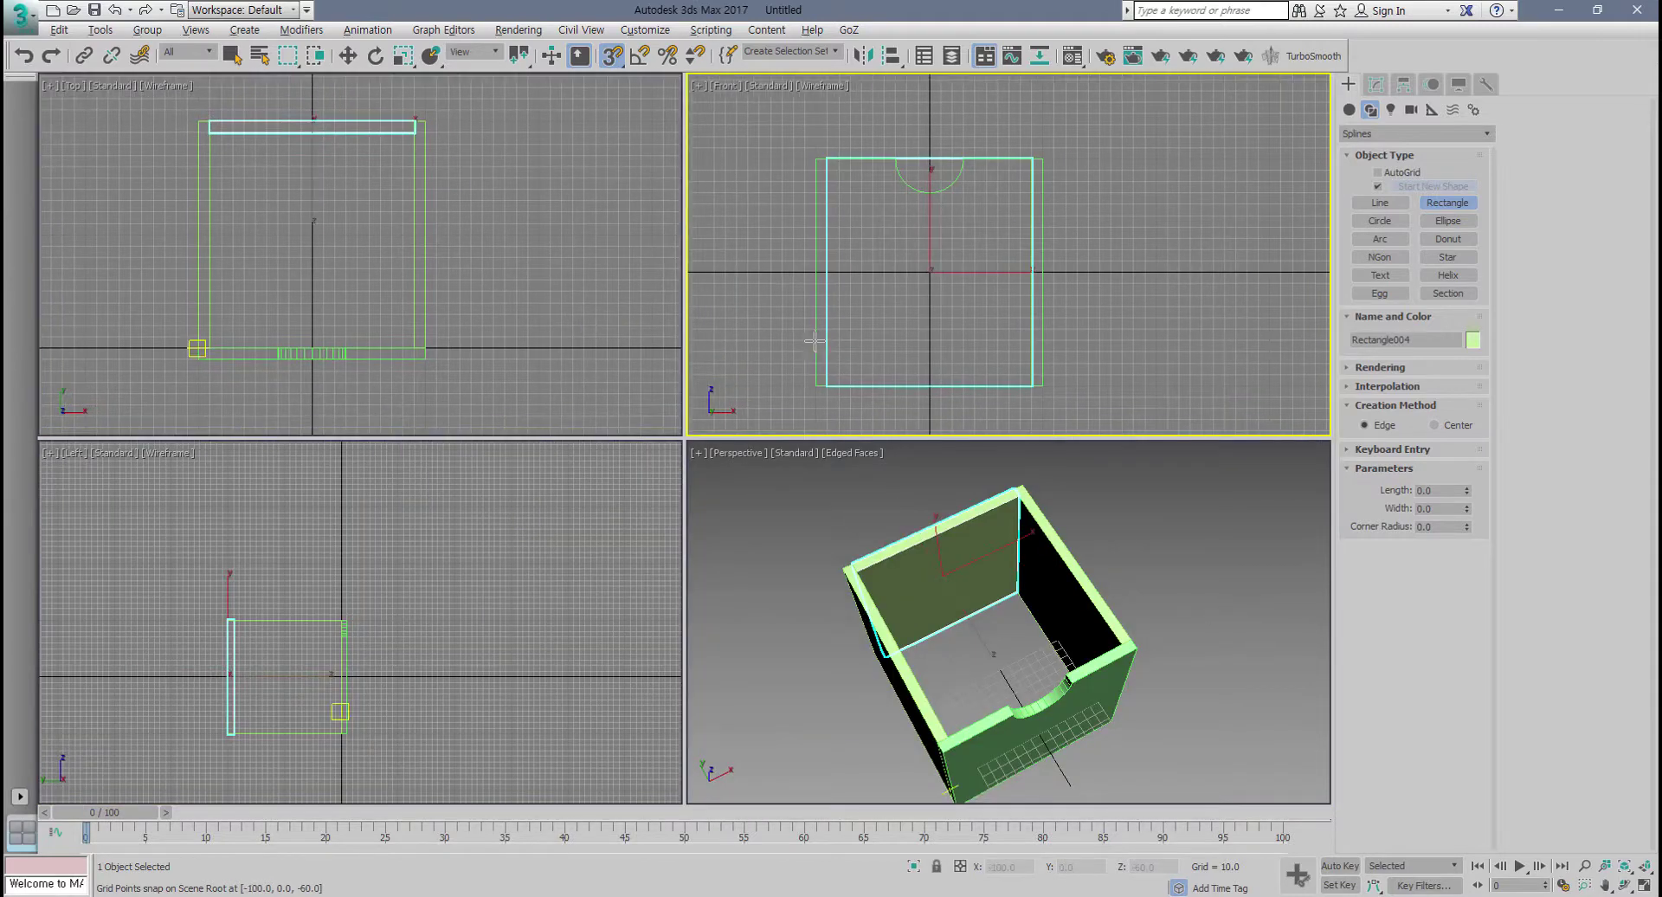
key("alt+w")
key("alt+w")
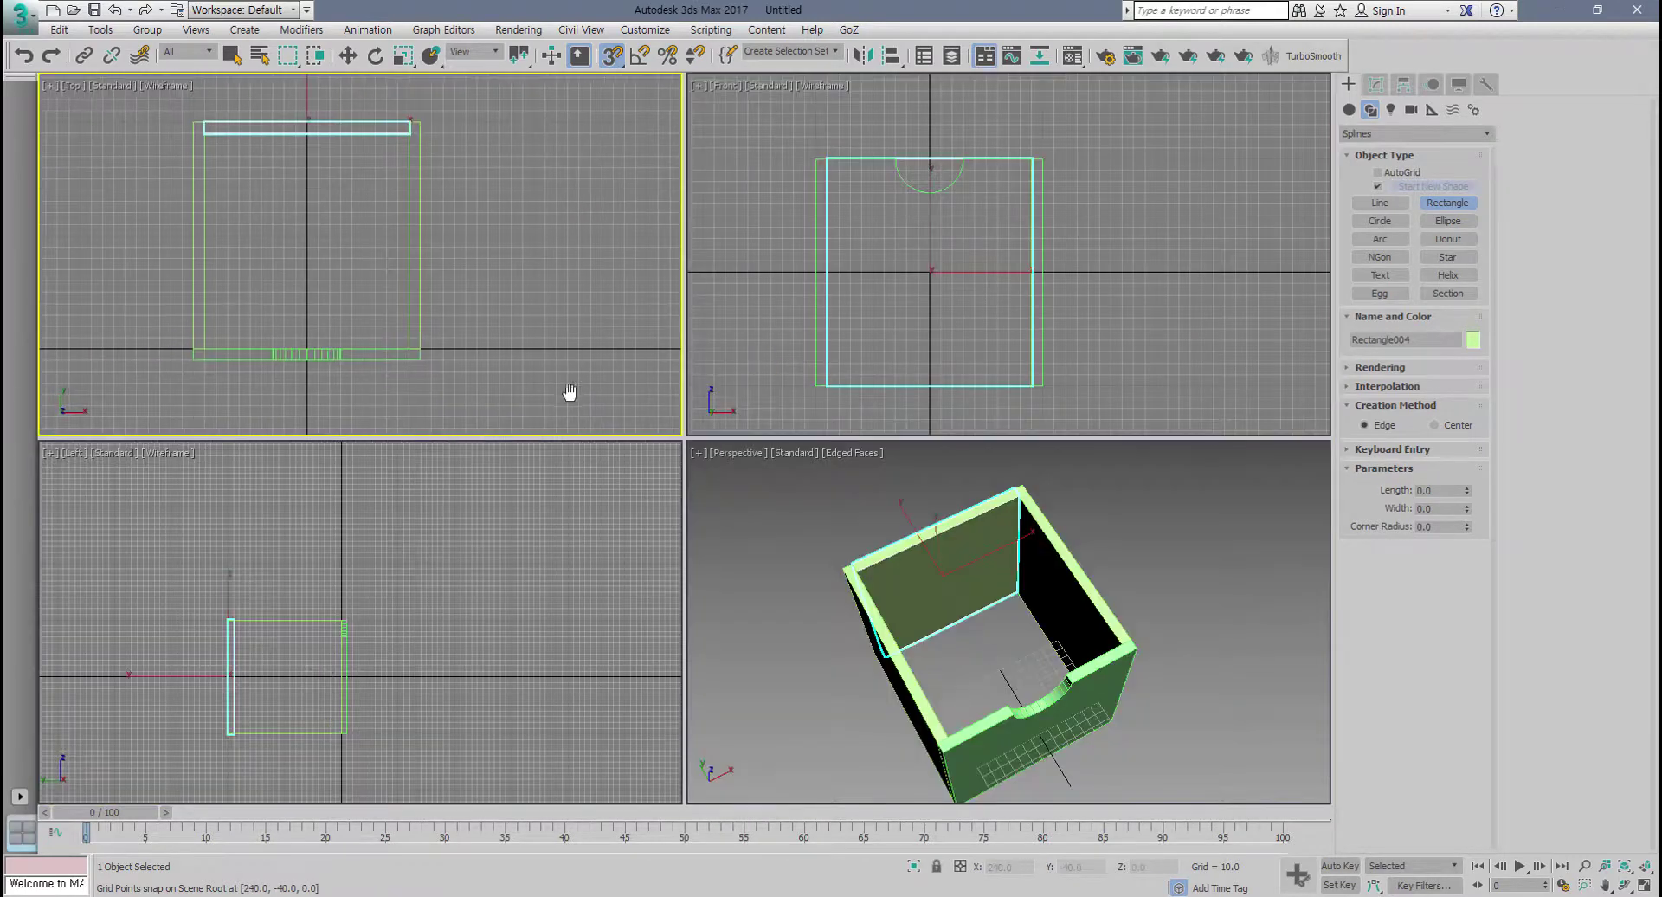
key("alt+w")
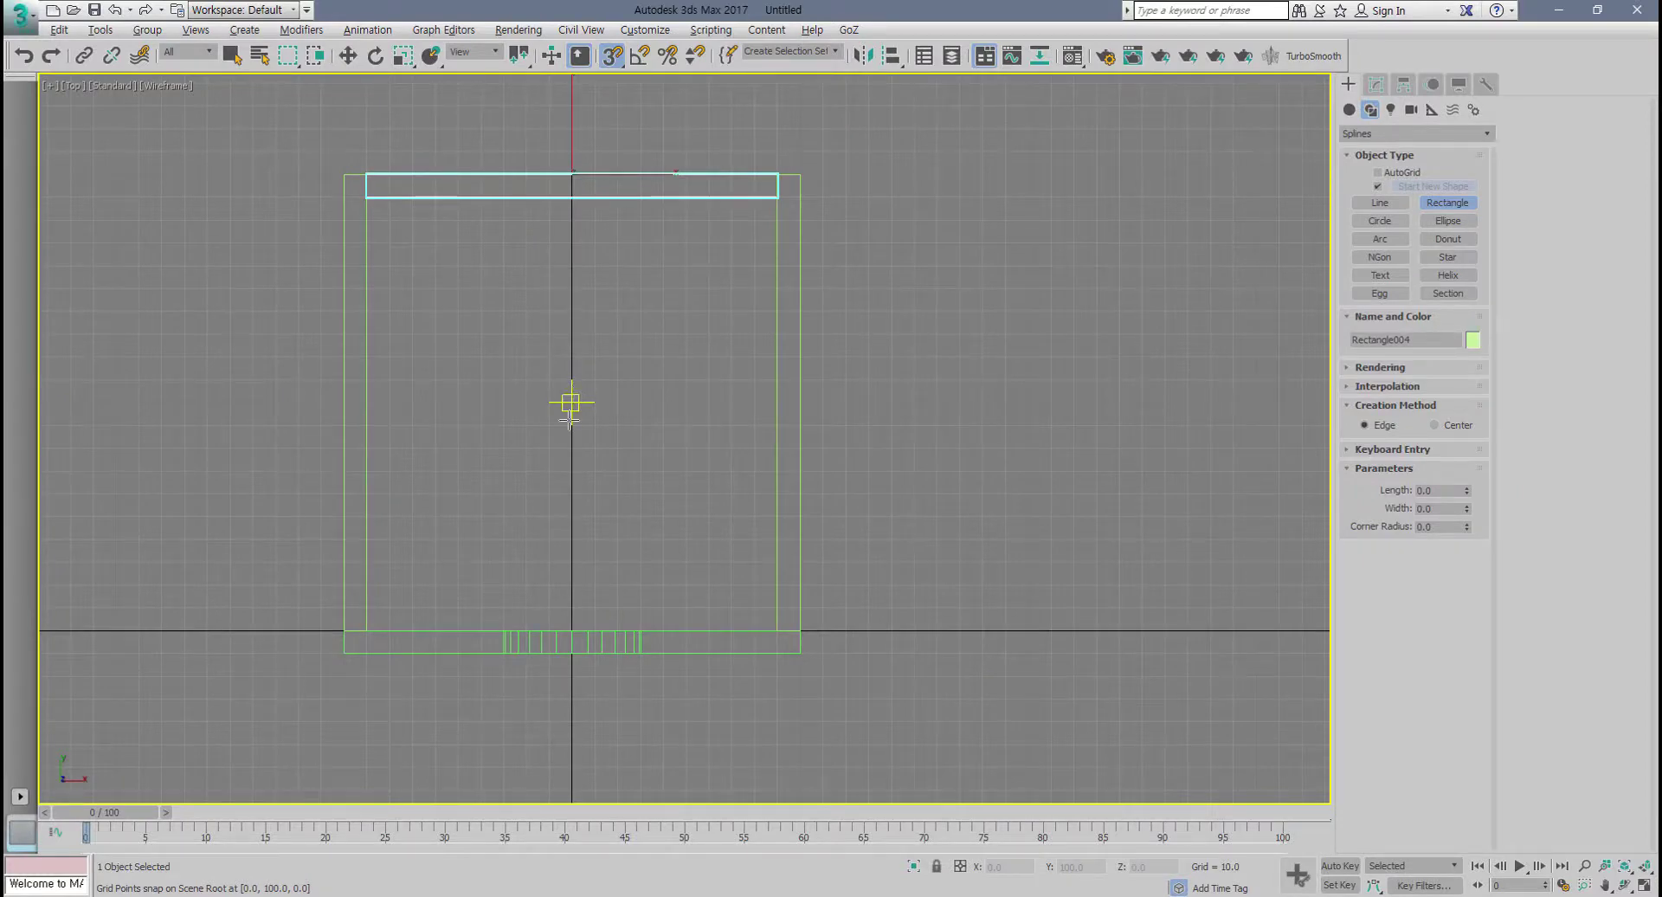
key("alt+w")
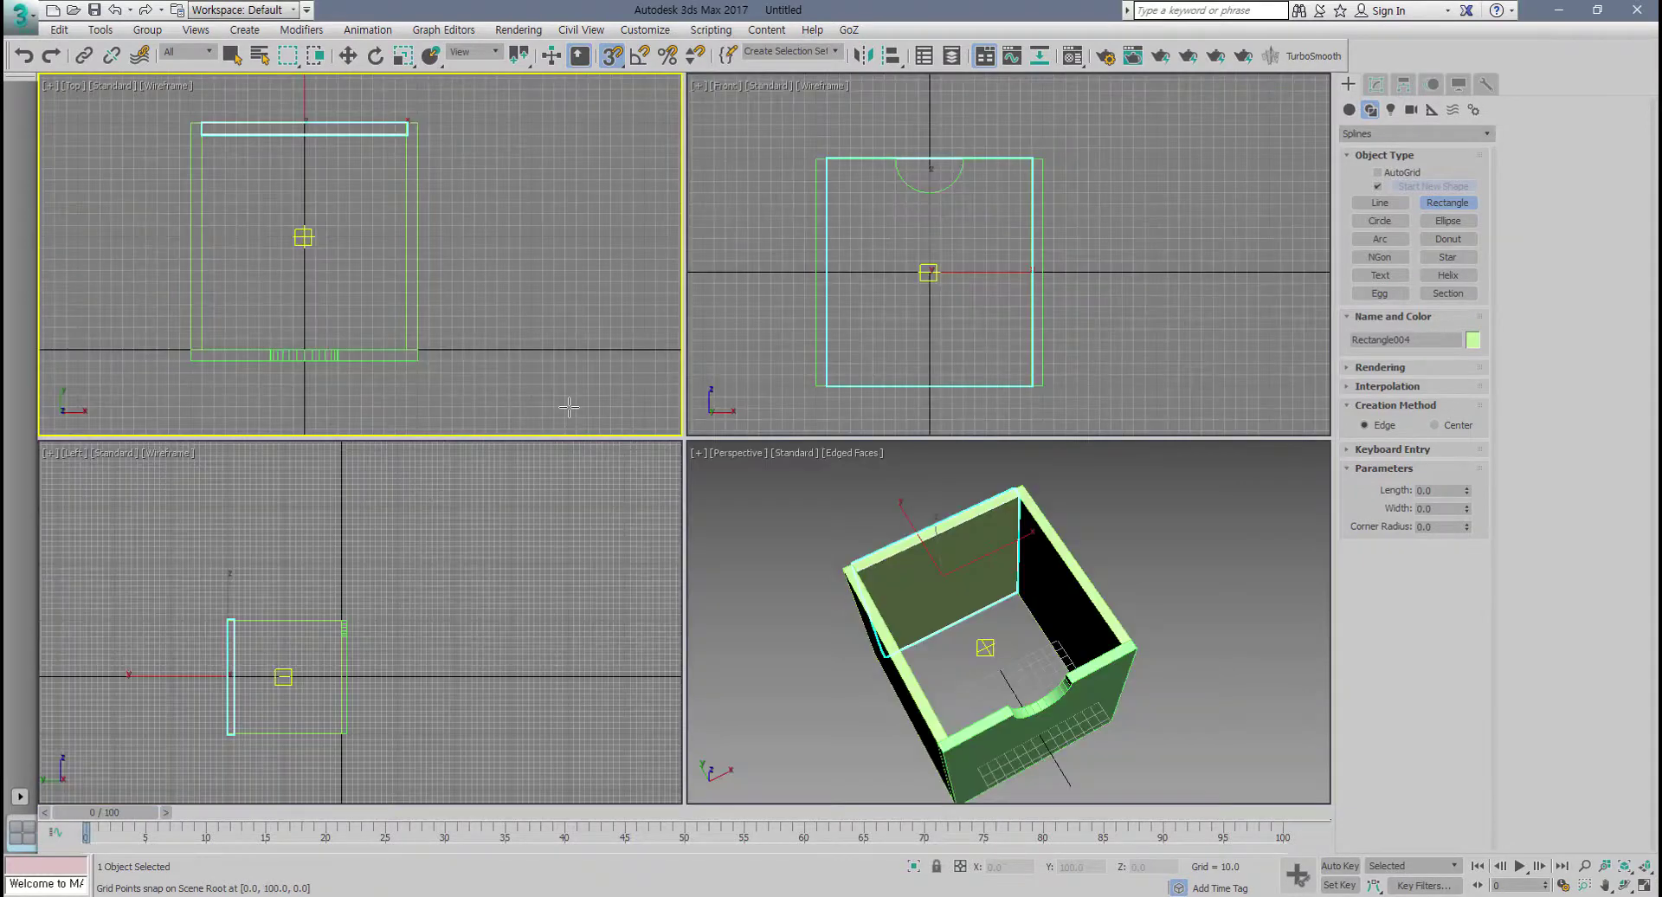
key("alt+w")
key("alt+w")
key("alt+w")
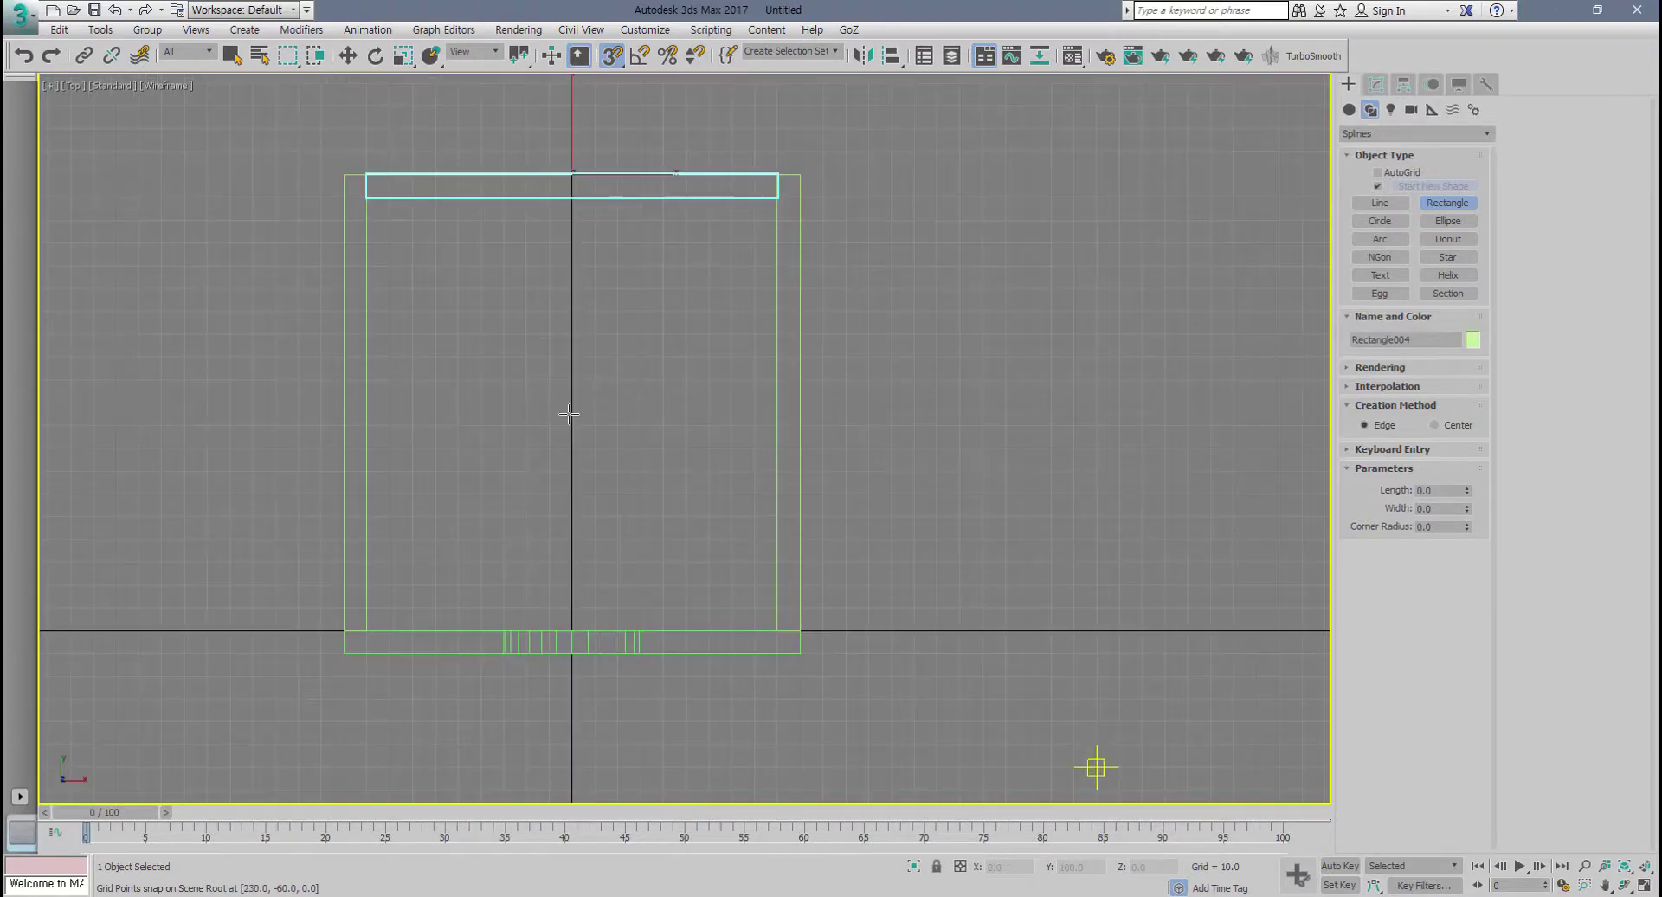
key("alt+w")
key("alt+w")
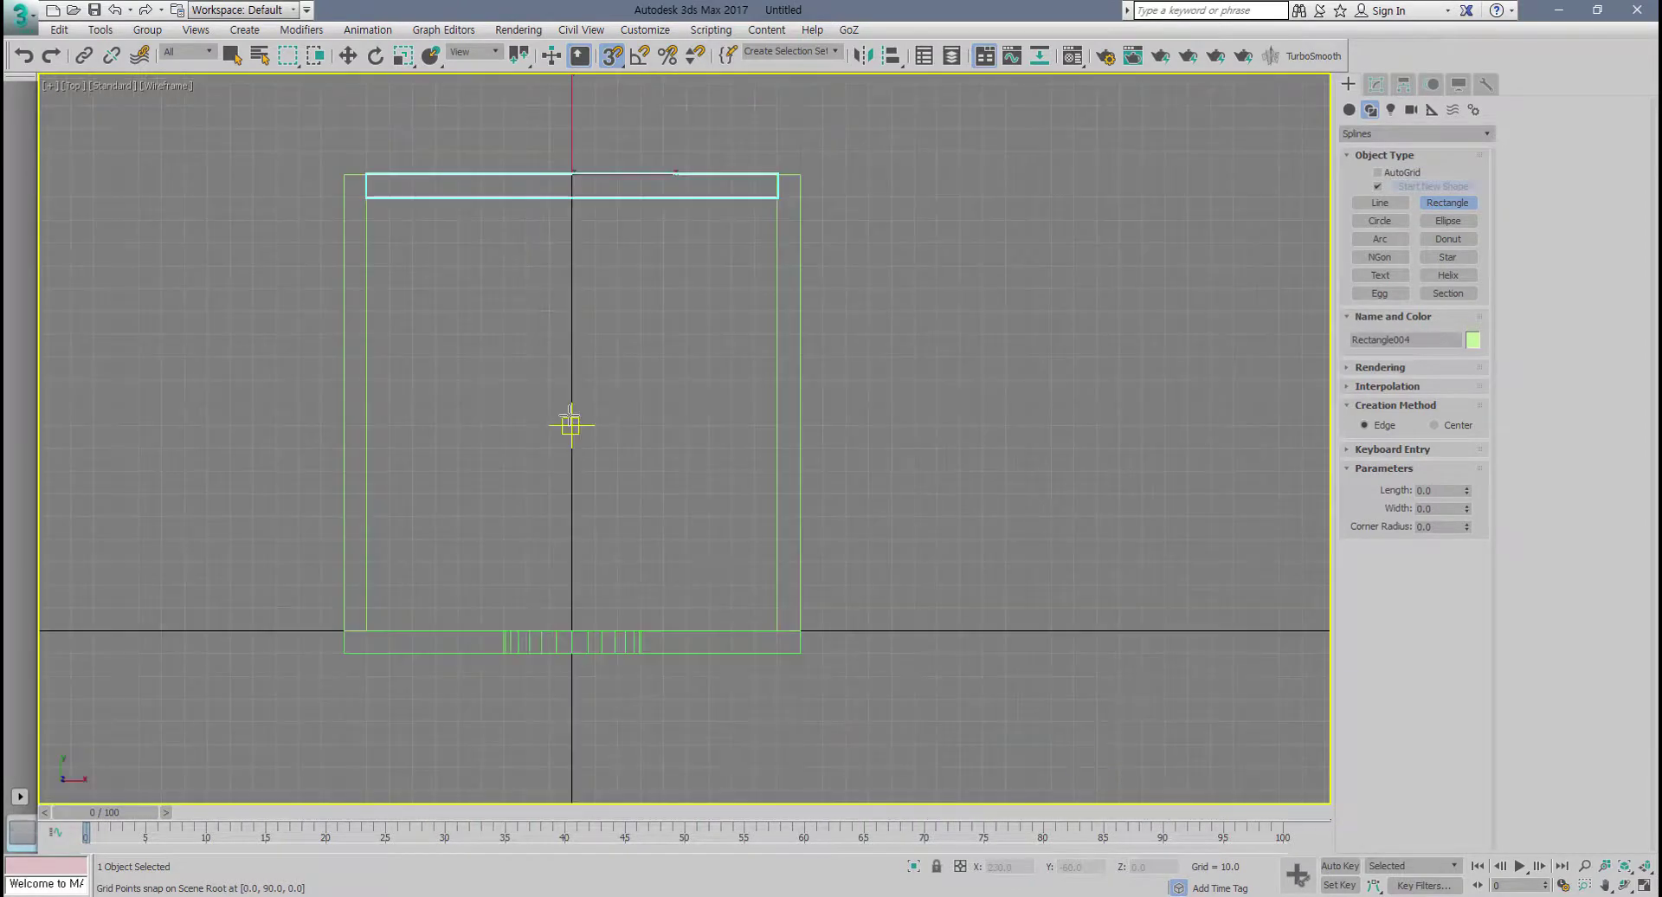
Step: Draw a rectangle of length 190 and width 180 inside the drawer walls in the Top view and extrude it by 10
middle_click_drag(567, 422, 532, 418)
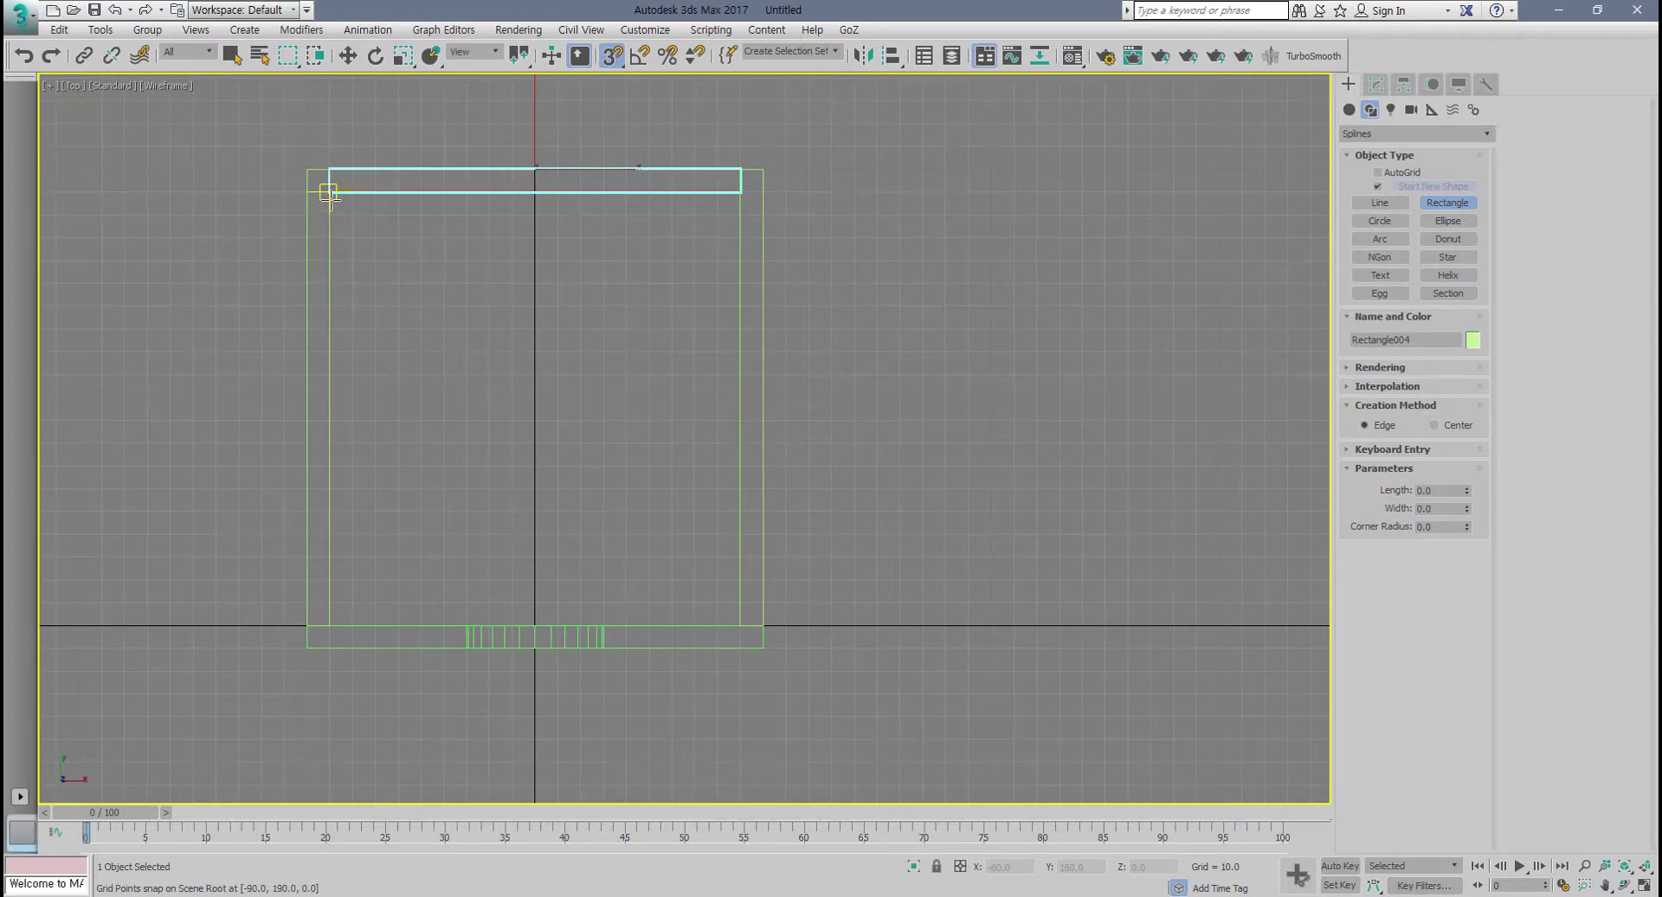
left_click_drag(329, 191, 742, 619)
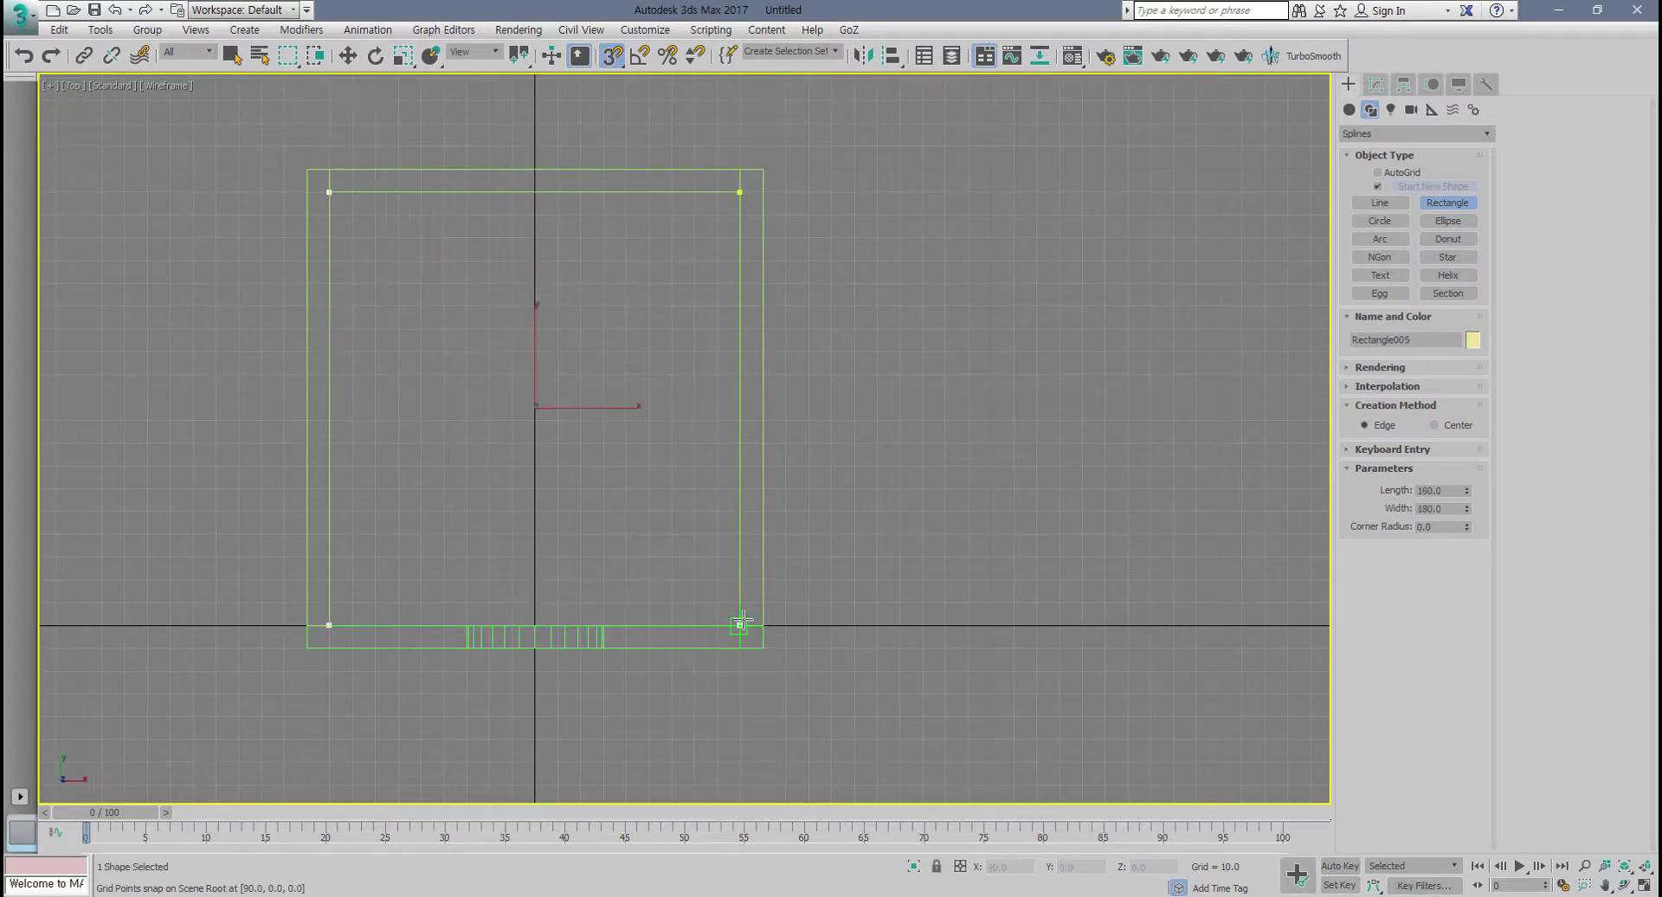
key("alt+w")
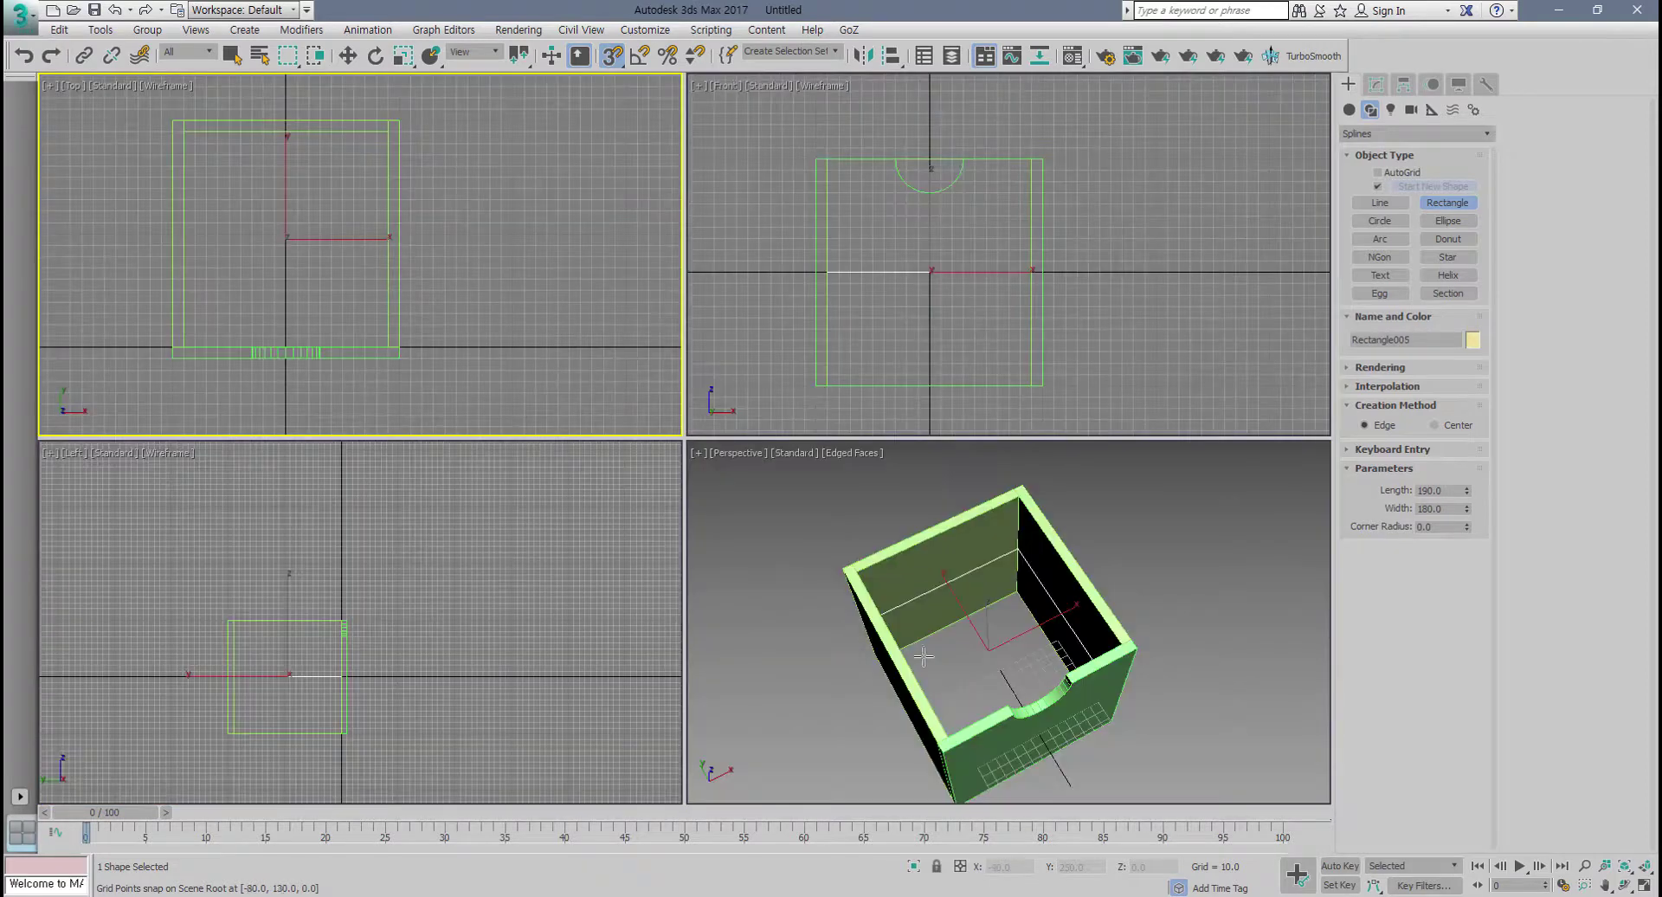
mouse_move(945, 667)
middle_mouse_down("alt")
mouse_move(912, 661)
mouse_move(927, 675)
middle_mouse_up("alt")
left_click(1376, 84)
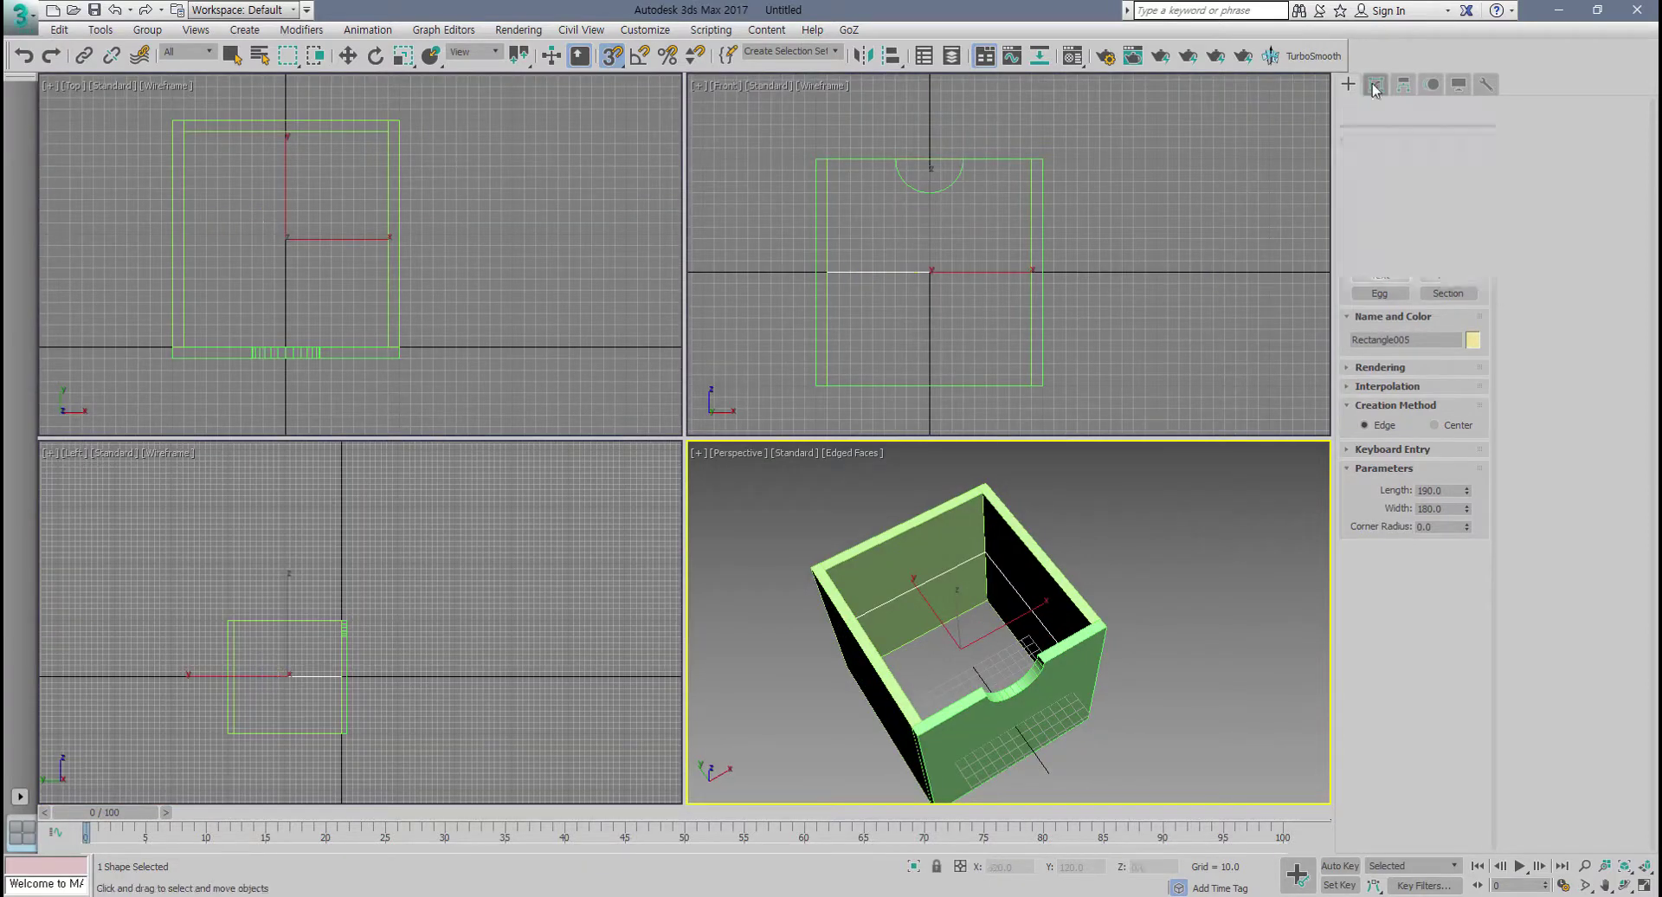
left_click(1389, 161)
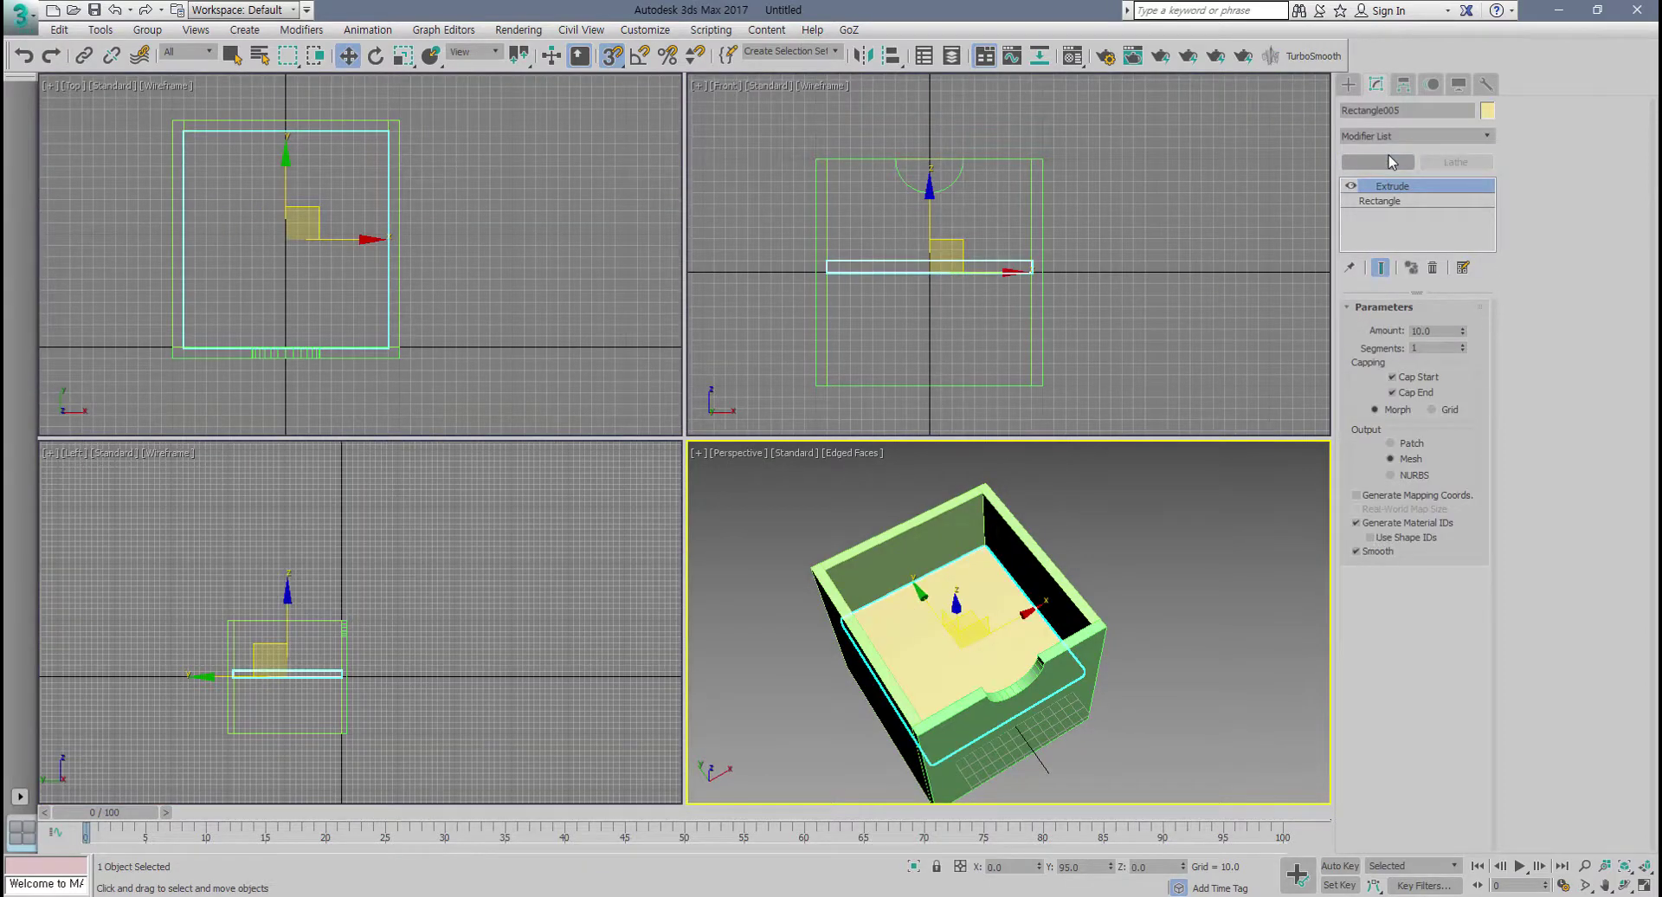
Step: Move the bottom panel straight down in the Front view, snapping it to the lower edge of the drawer, and check the box in Perspective
middle_click_drag(860, 333, 834, 323)
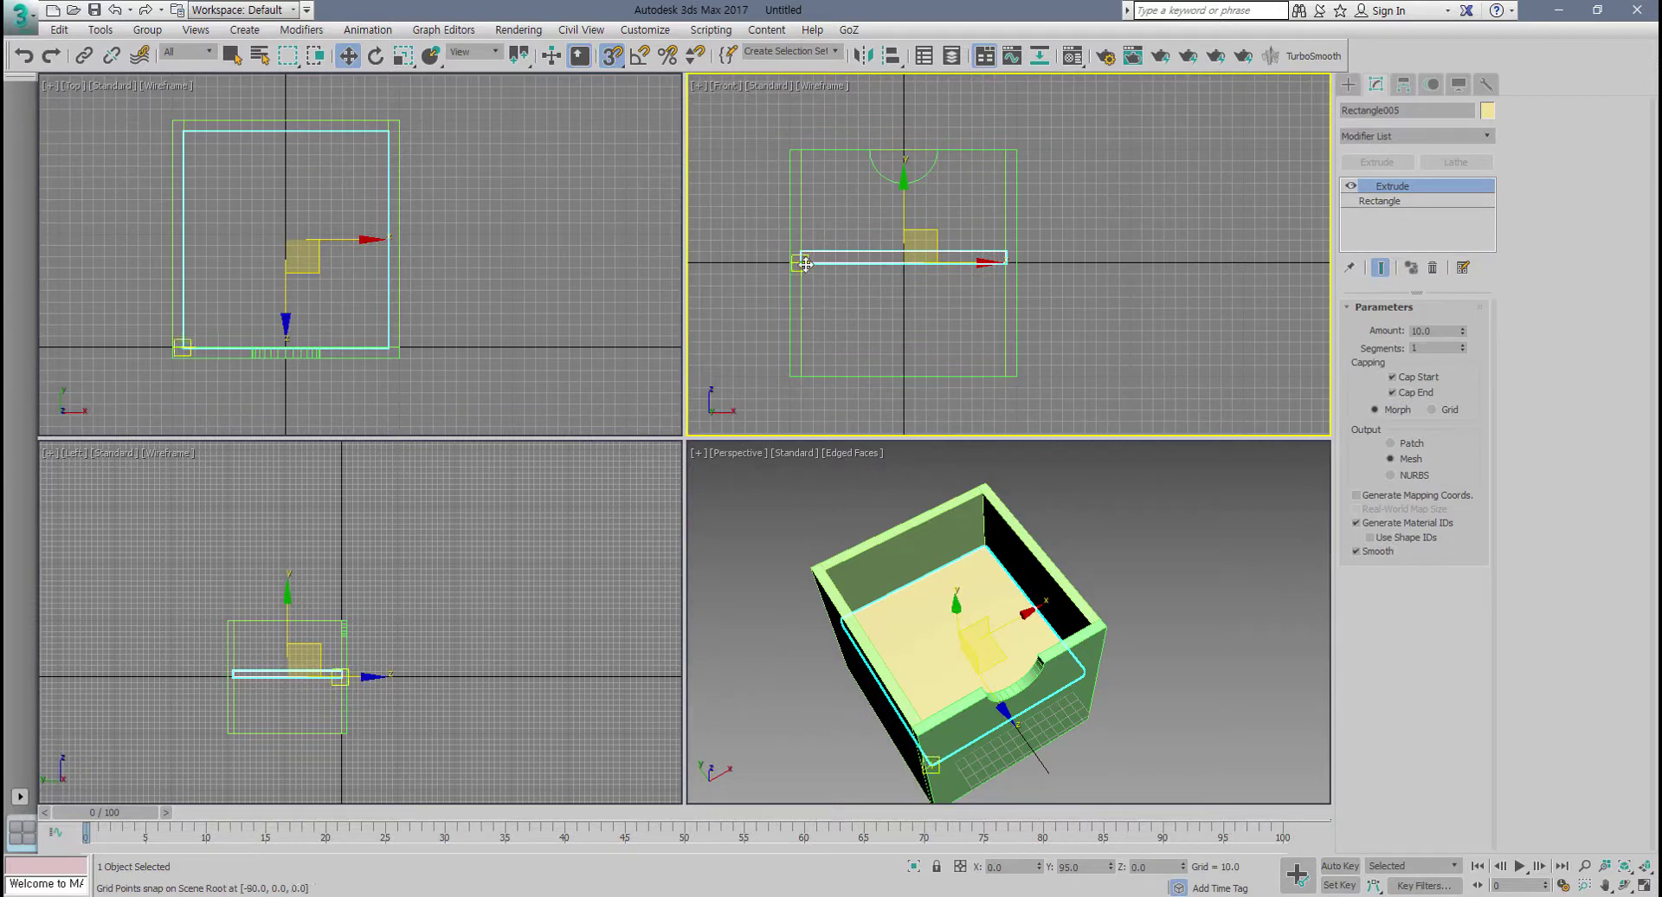
left_click_drag(805, 263, 805, 372)
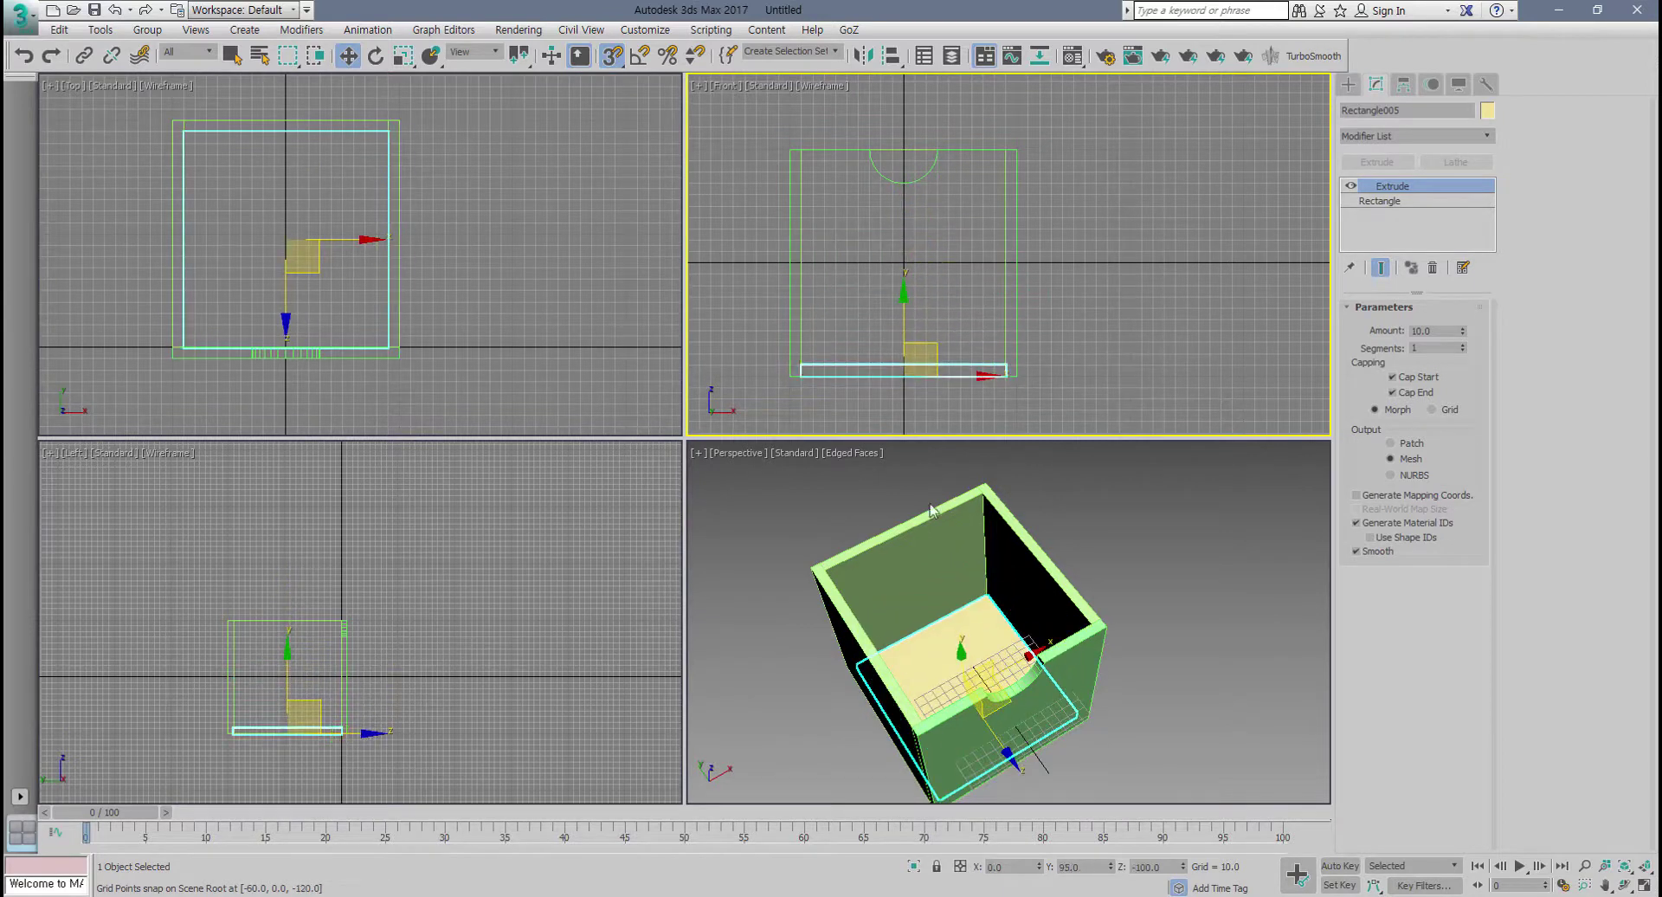
scroll(1009, 286, "up", 8)
middle_click_drag(1066, 585, 987, 557)
key("alt+w")
middle_click_drag(794, 627, 849, 560, "alt")
left_click(849, 560)
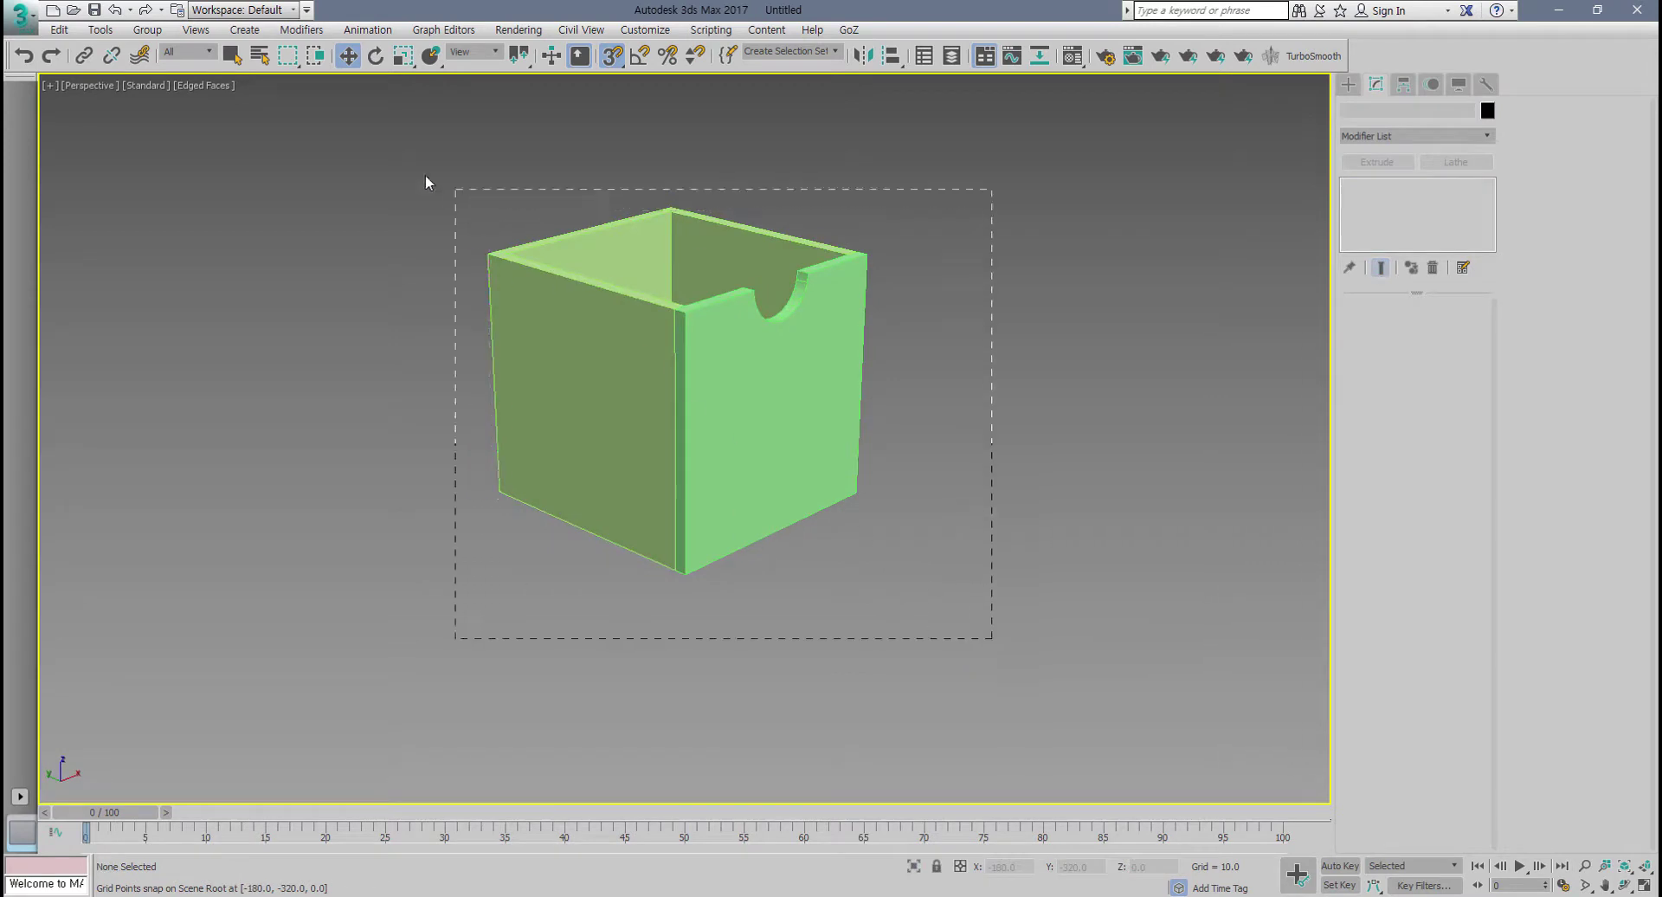
left_click_drag(425, 183, 423, 180)
middle_click_drag(711, 456, 680, 482)
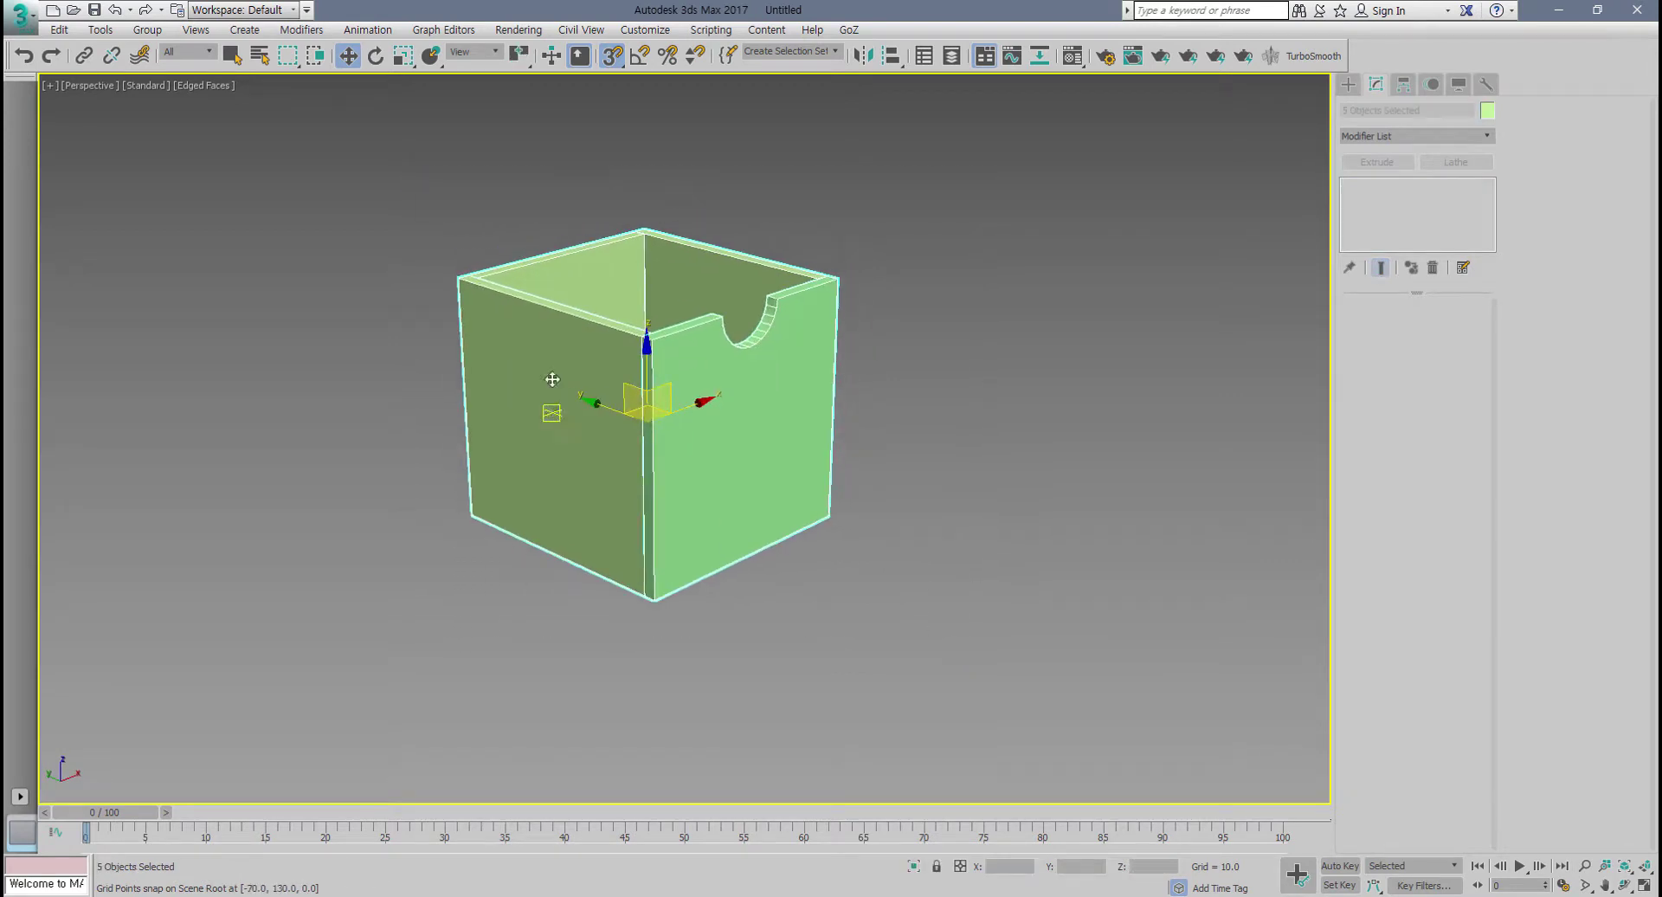
left_click(146, 31)
left_click(521, 549)
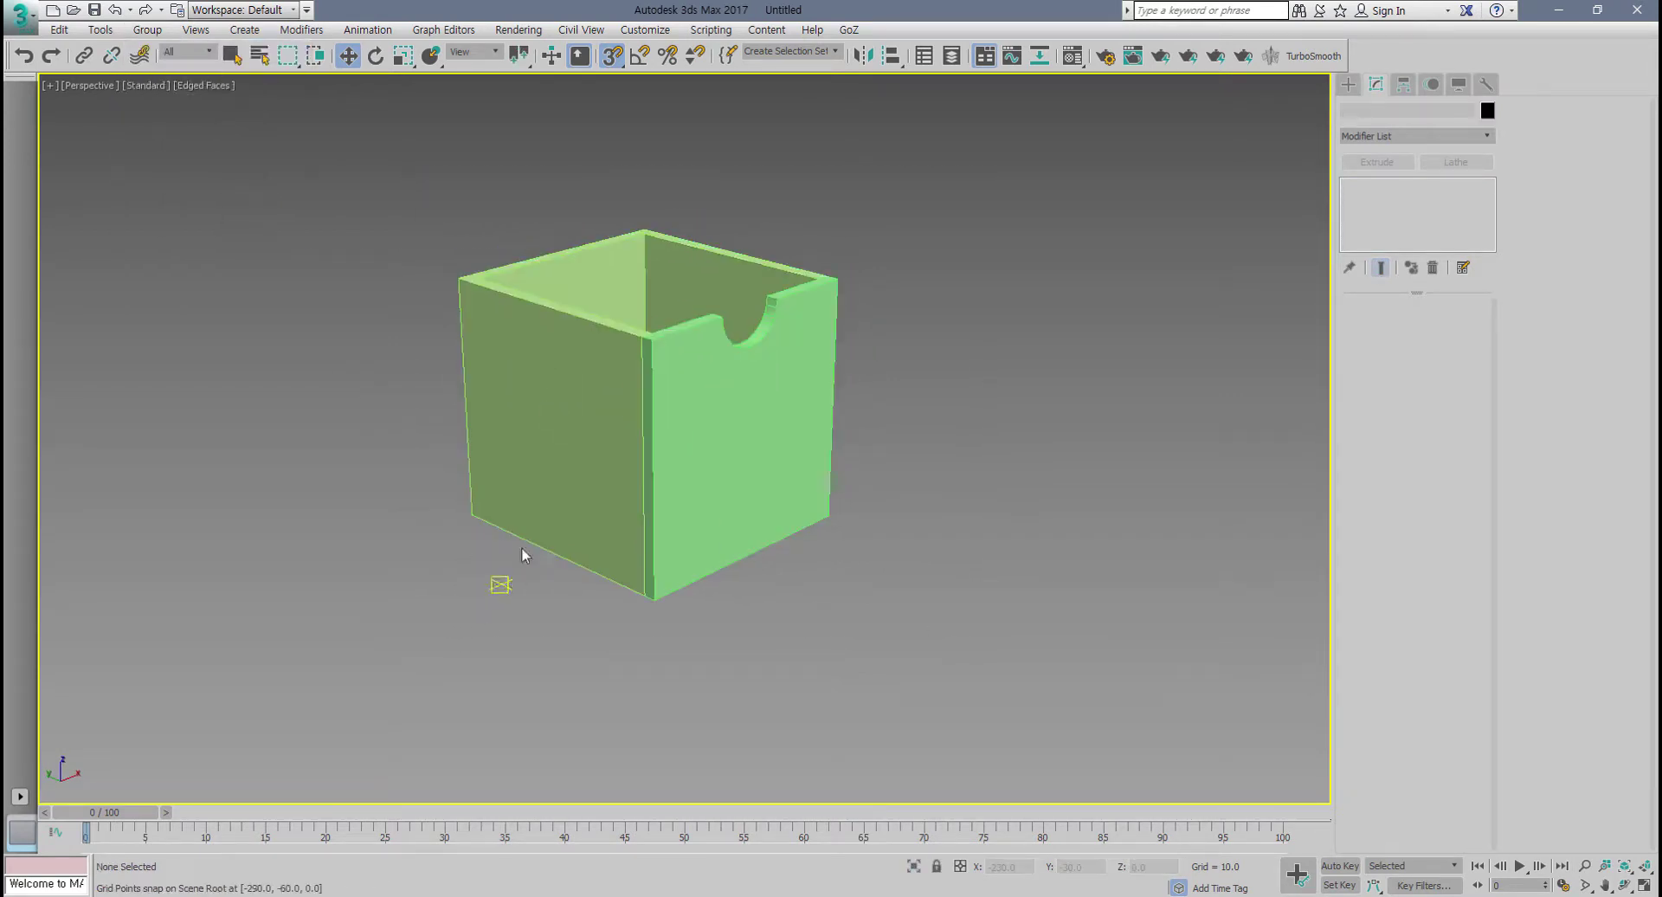
left_click(569, 508)
right_click(603, 473)
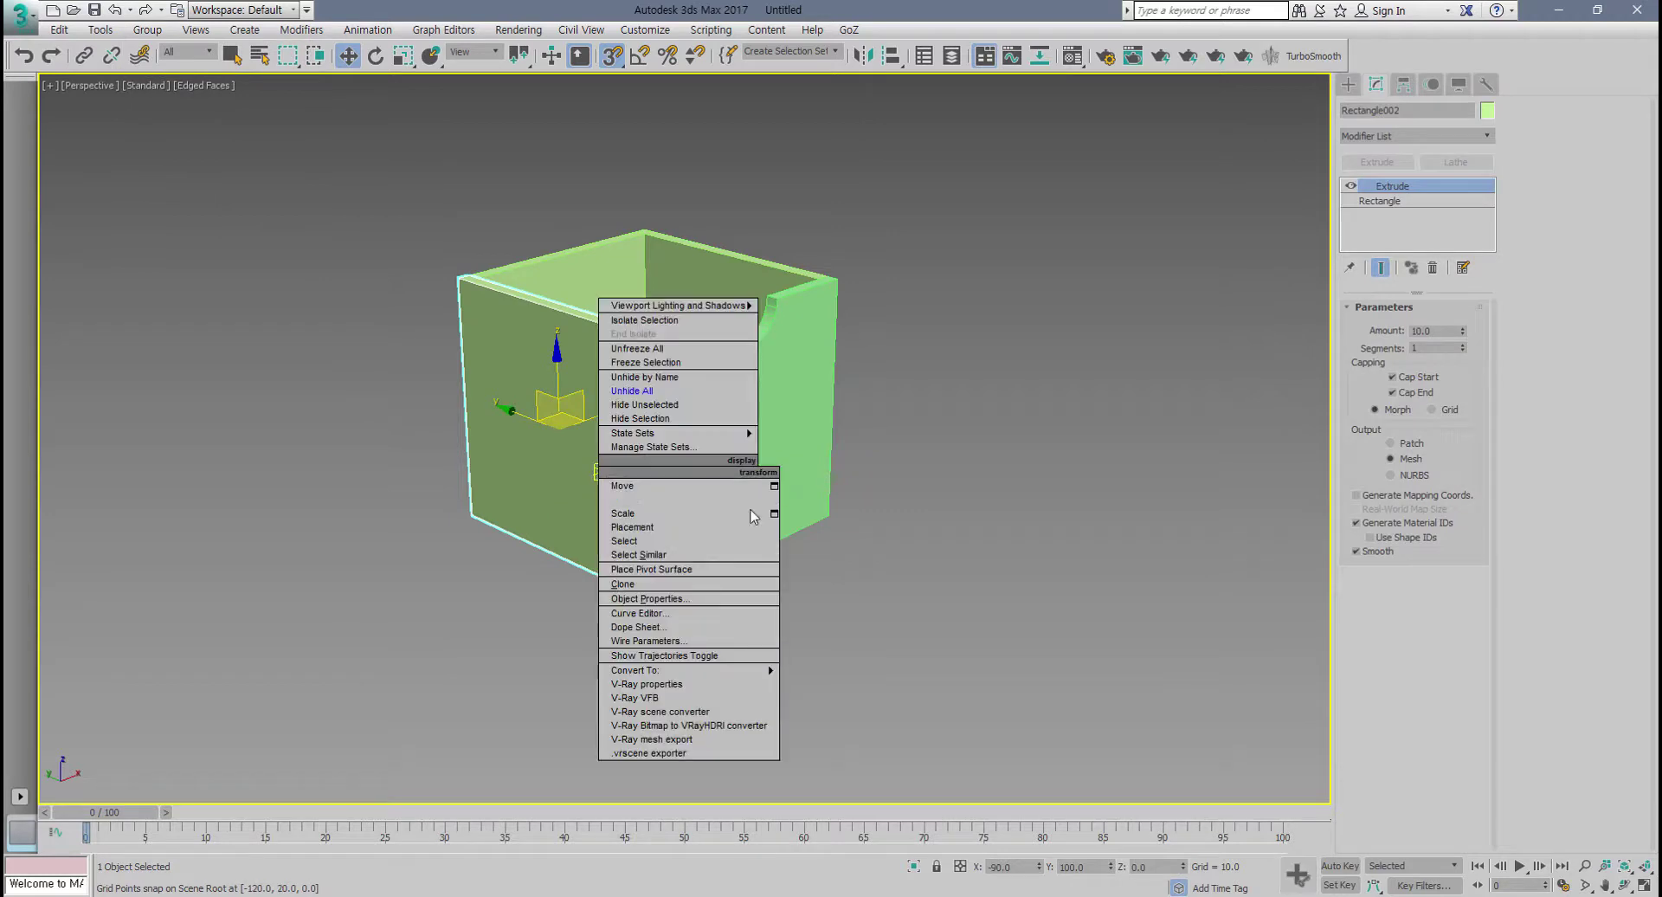
left_click(937, 504)
left_click(844, 468)
left_click(741, 445)
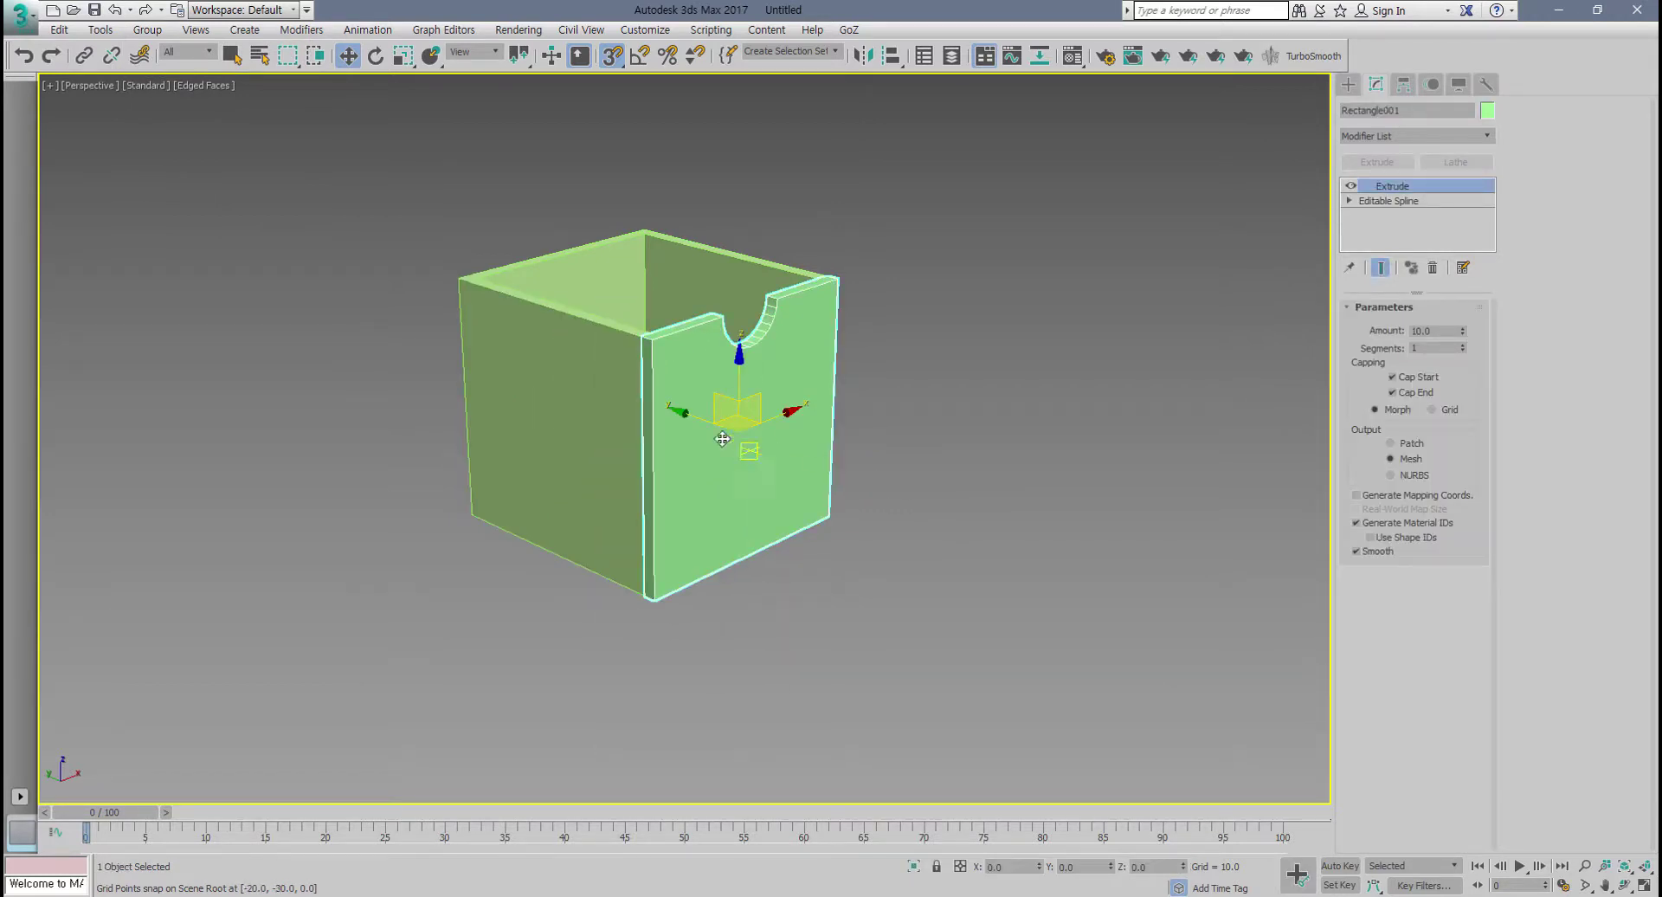
left_click(597, 382)
left_click(695, 282)
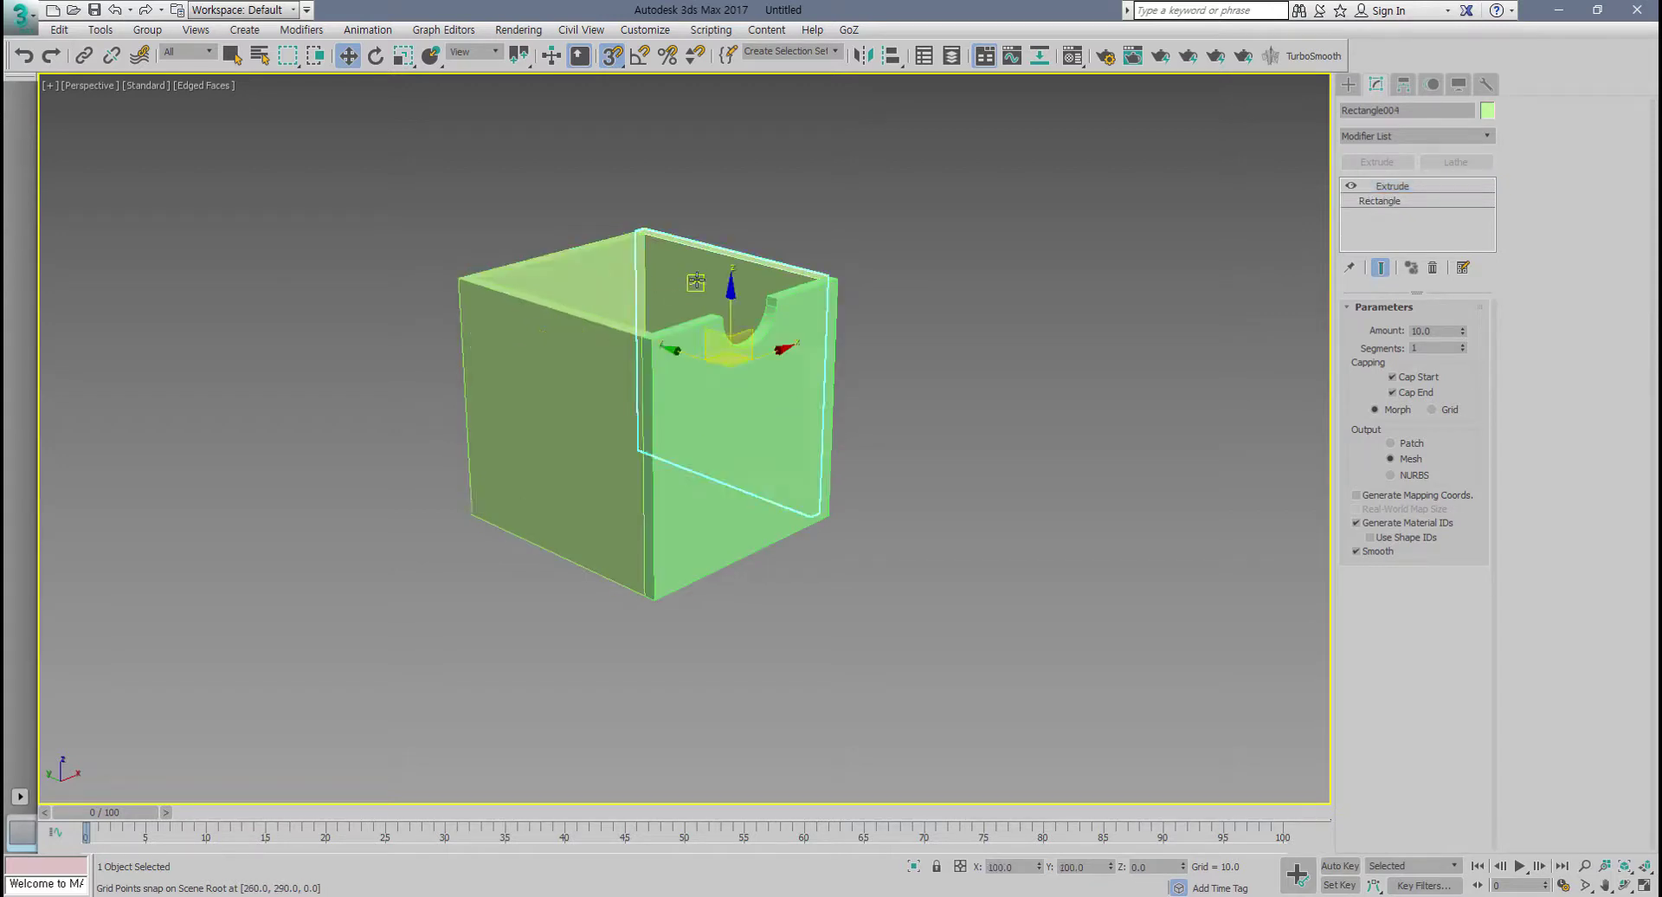
left_click(875, 325)
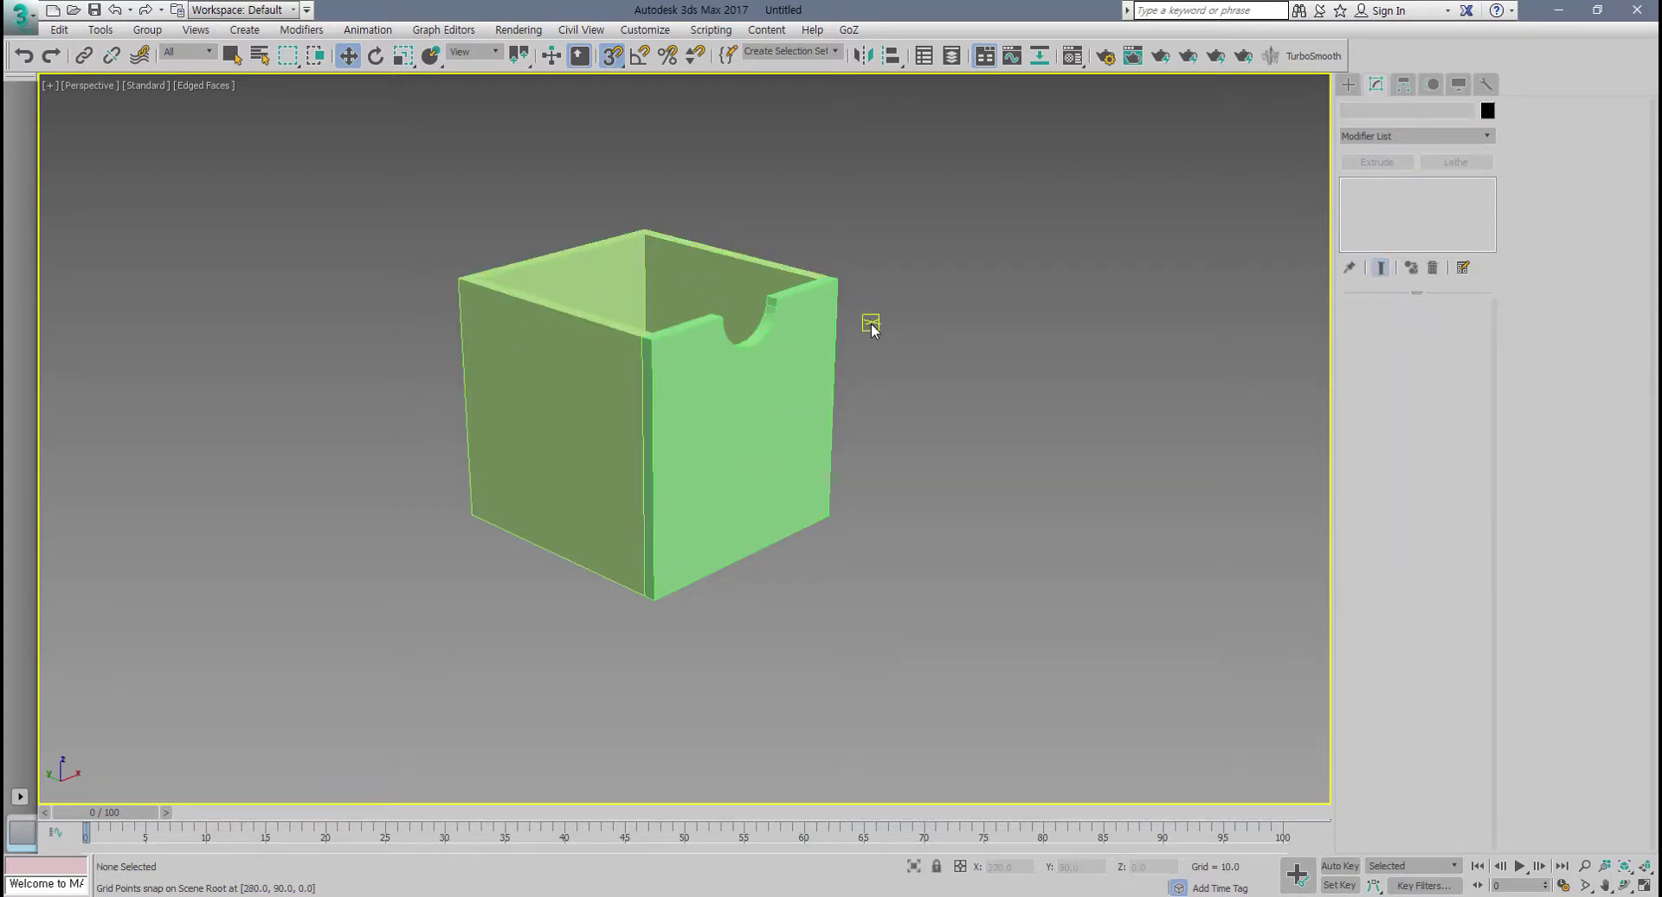
Step: Select all five drawer panels and group them under the name 상자1
middle_click_drag(865, 332, 860, 252, "alt")
left_click_drag(882, 141, 219, 667)
left_click(147, 30)
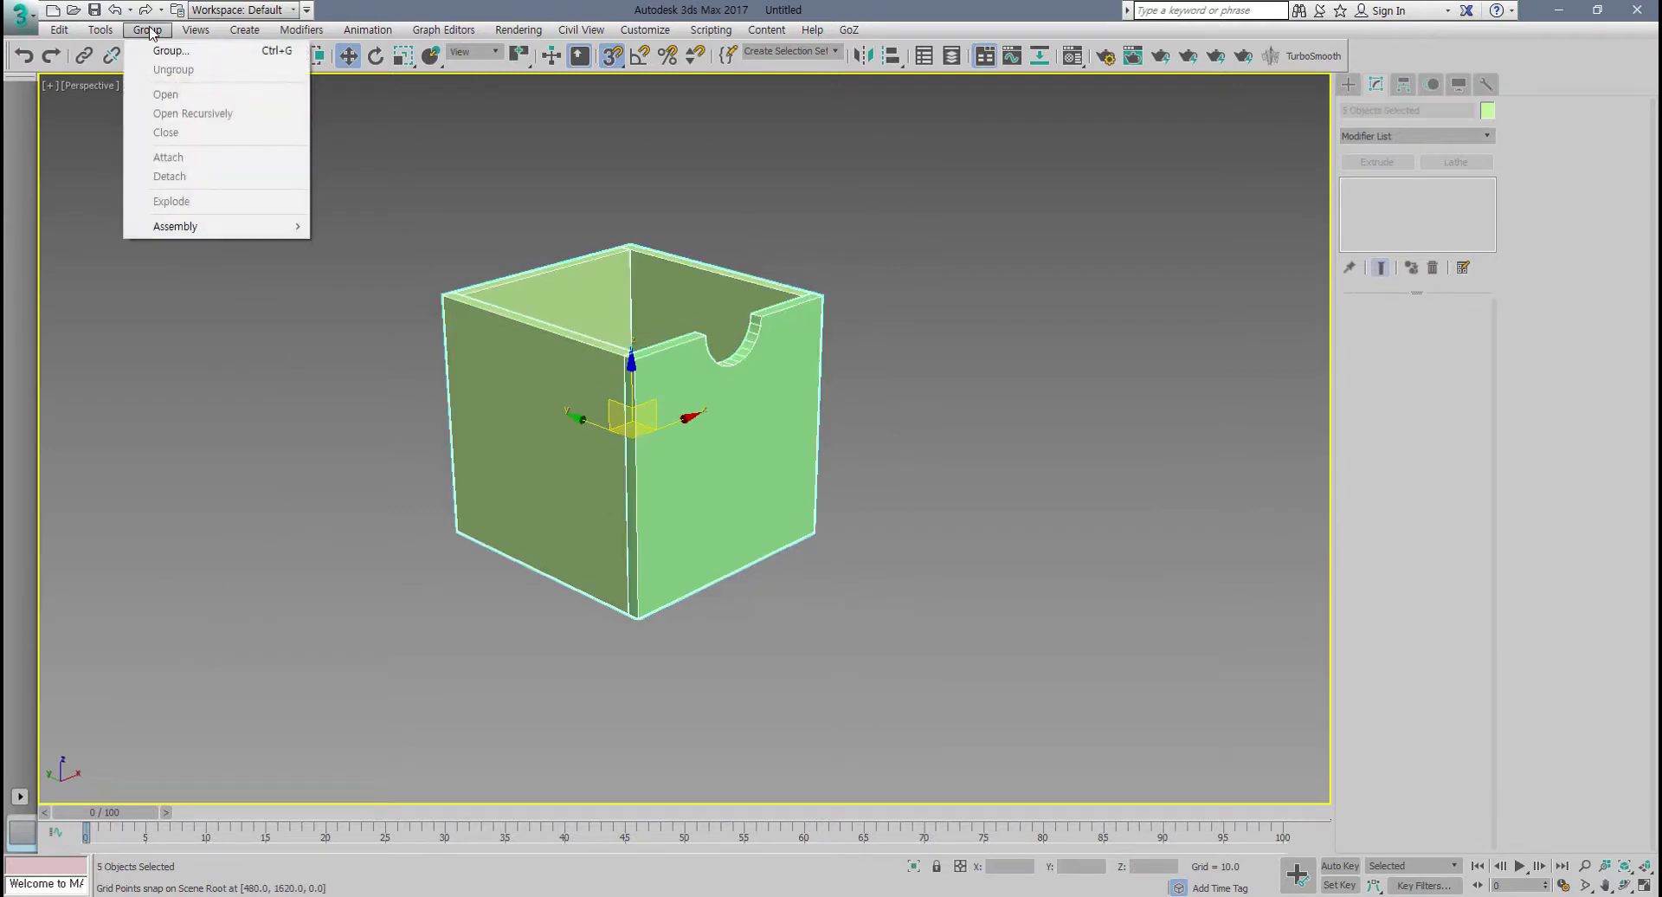
left_click(170, 50)
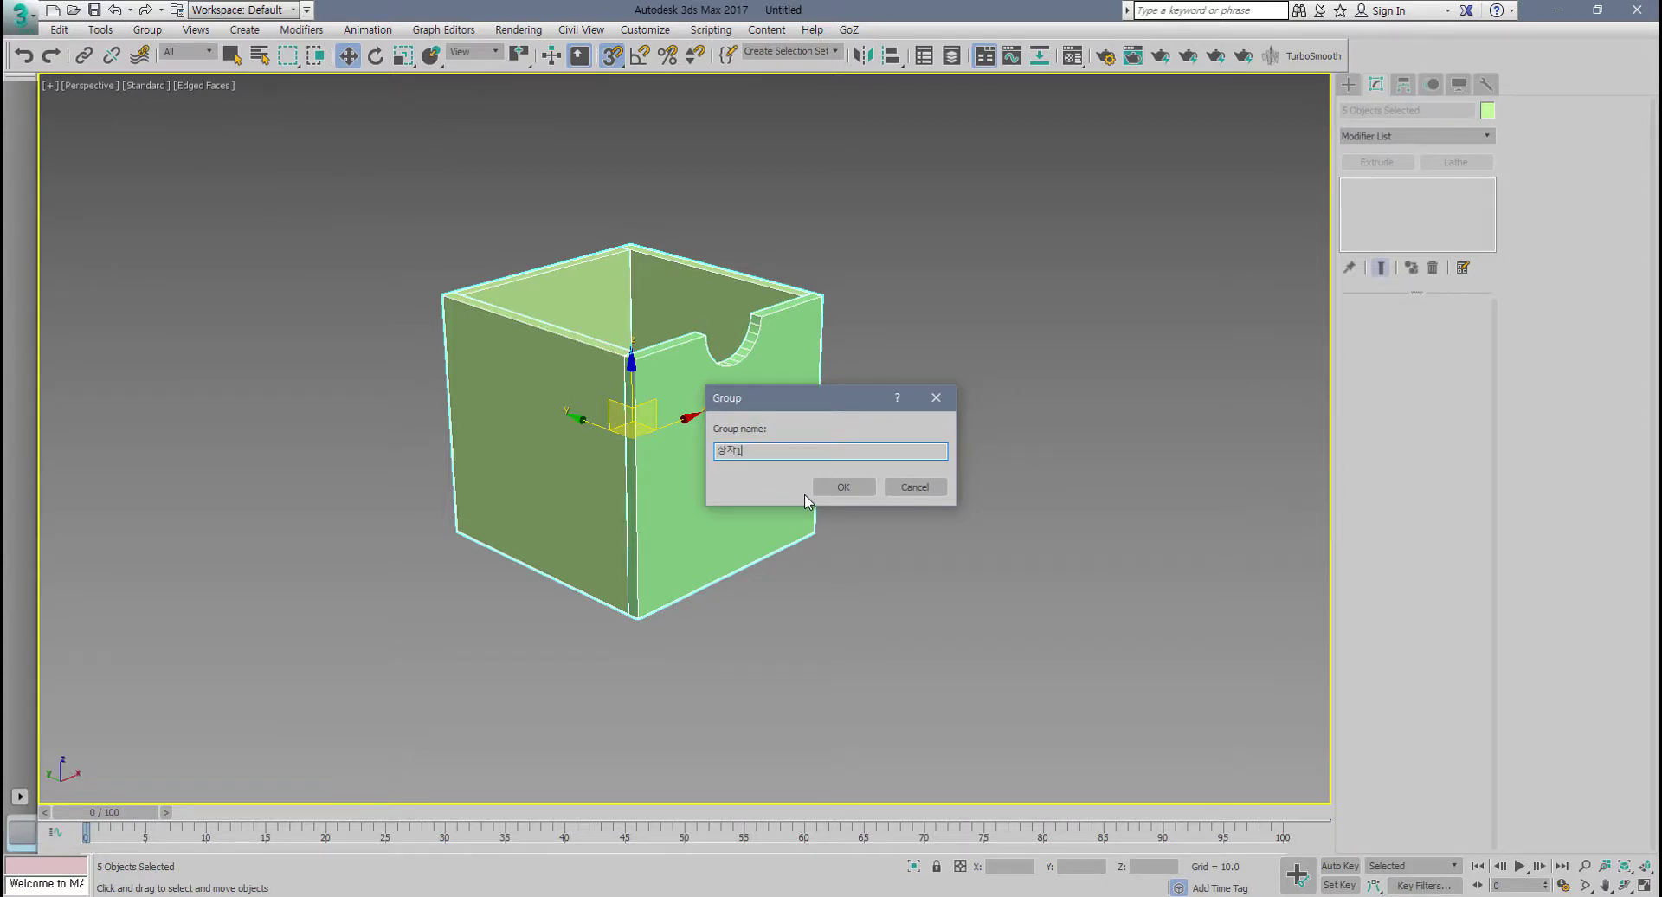
key("Return")
Step: Check the reference render of the stepped unit and snap the drawer group's lower-right corner to the origin in the Front view
key("alt+w")
right_click(968, 324)
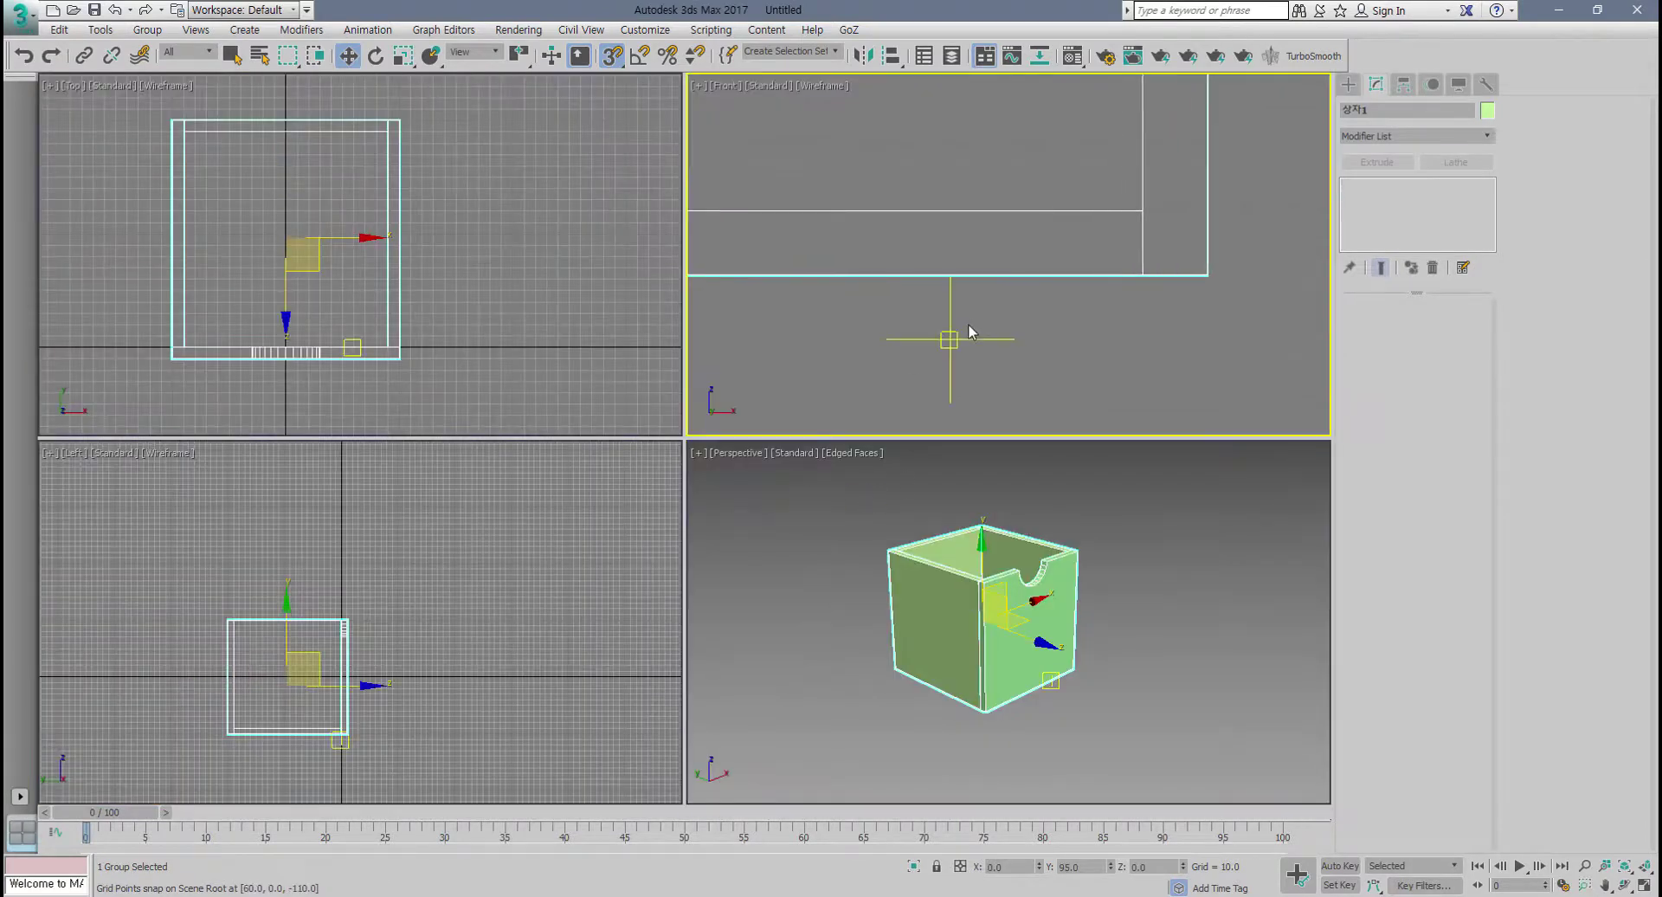
scroll(965, 325, "down", 8)
key("alt+w")
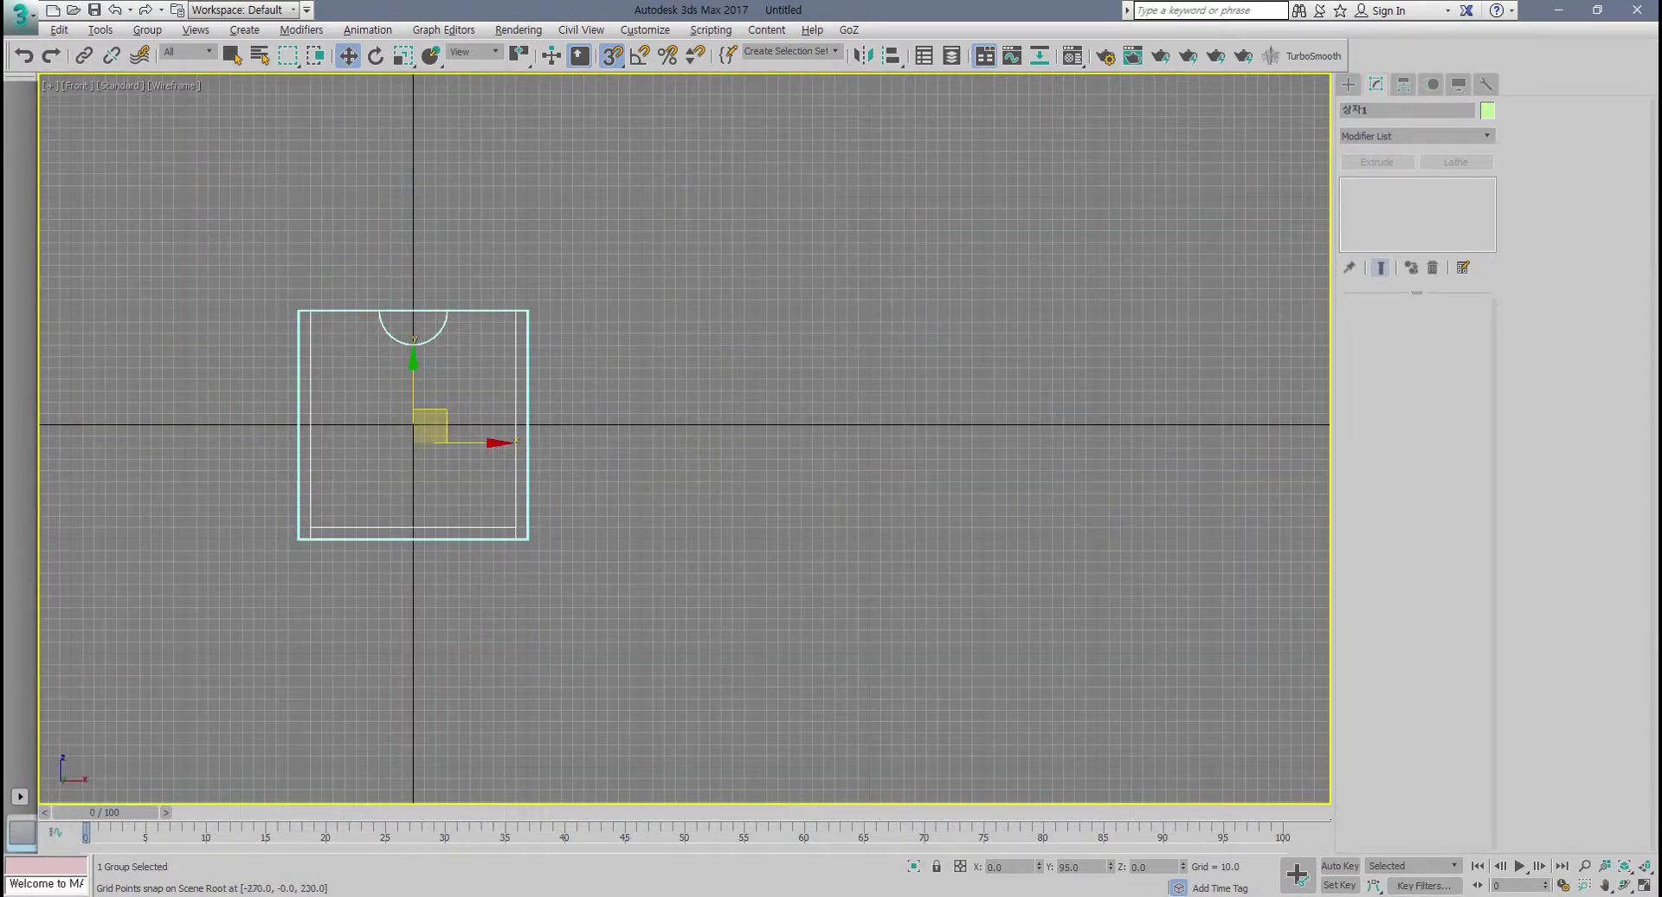
left_click_drag(2, 246, 730, 188)
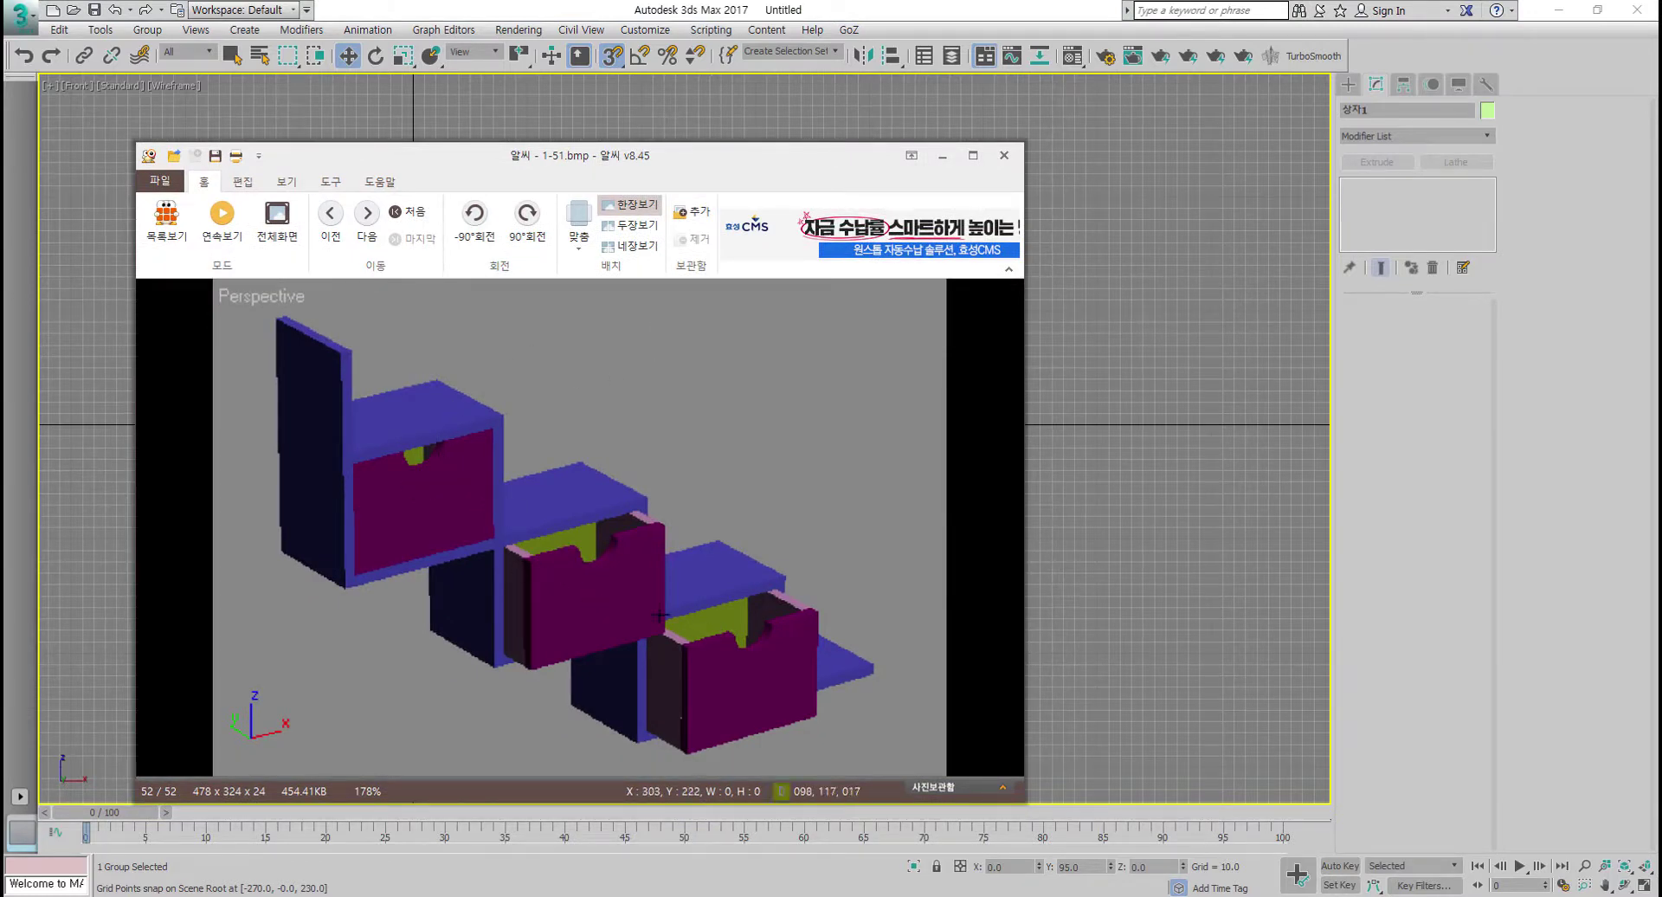
left_click_drag(853, 161, 0, 165)
middle_click_drag(667, 273, 636, 246)
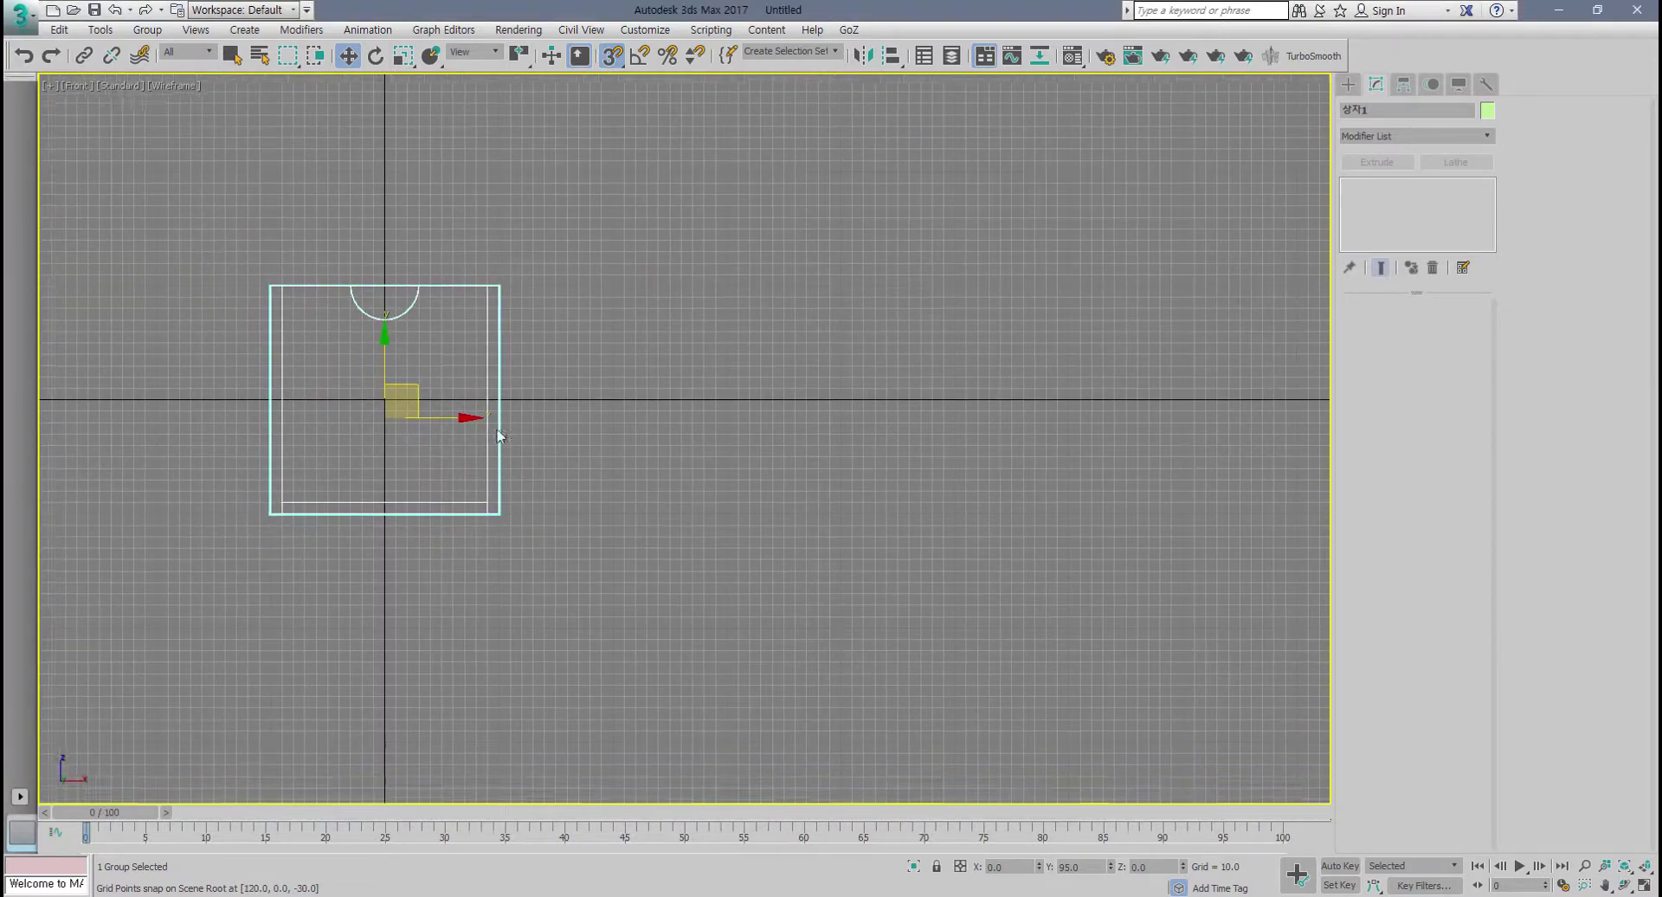
middle_click_drag(494, 515, 492, 490)
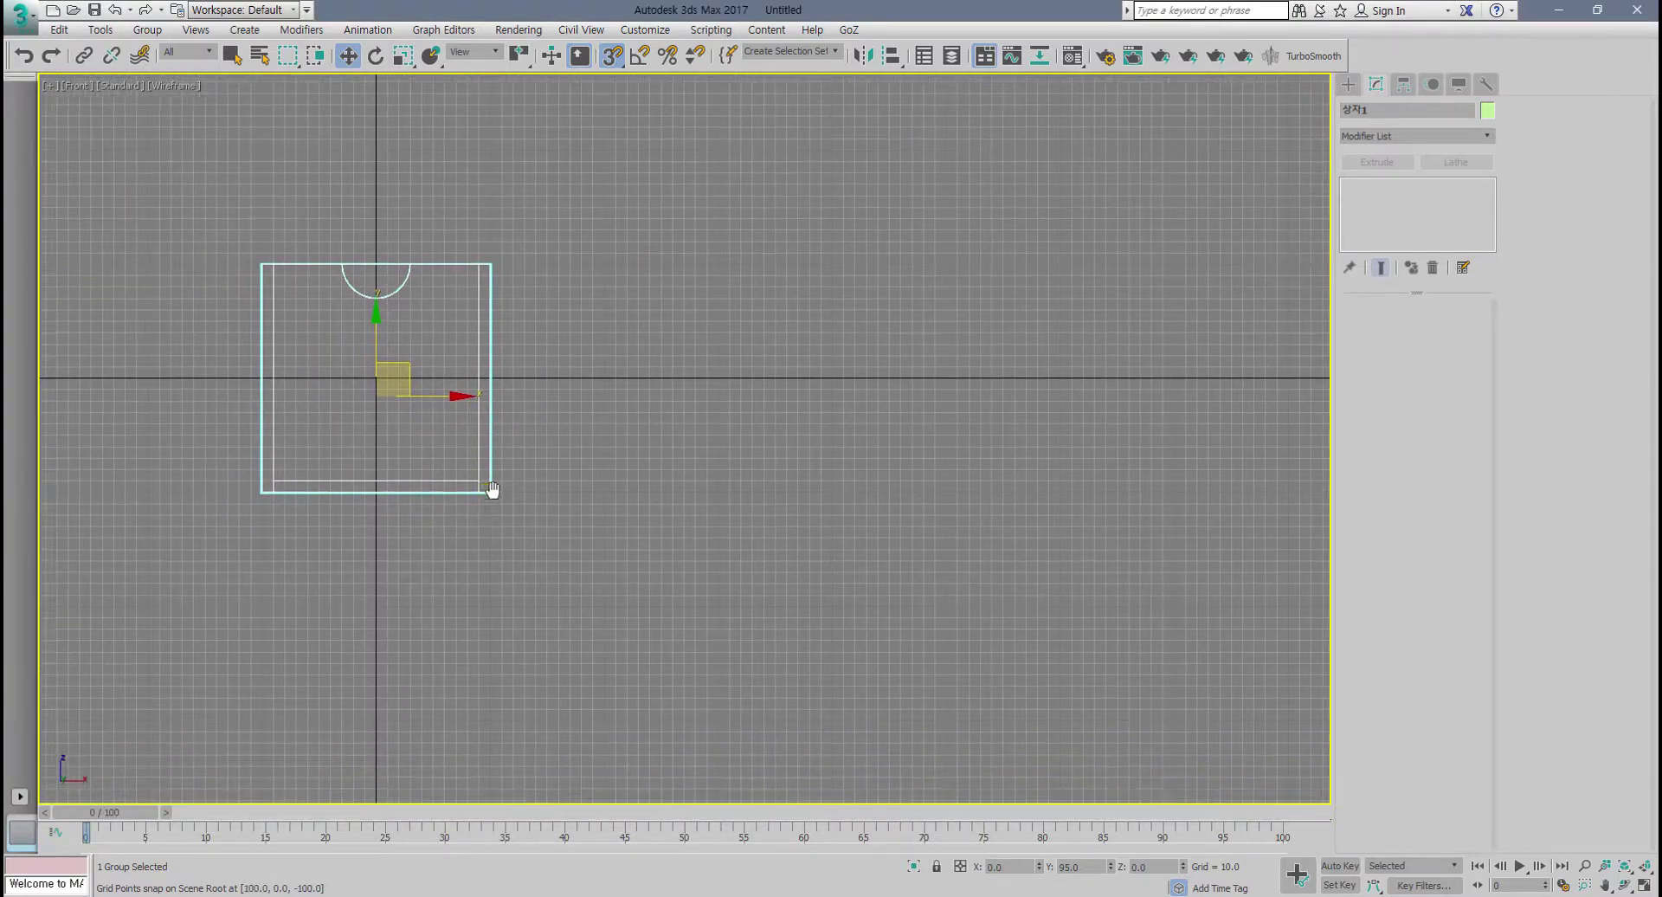
left_click_drag(488, 493, 379, 377)
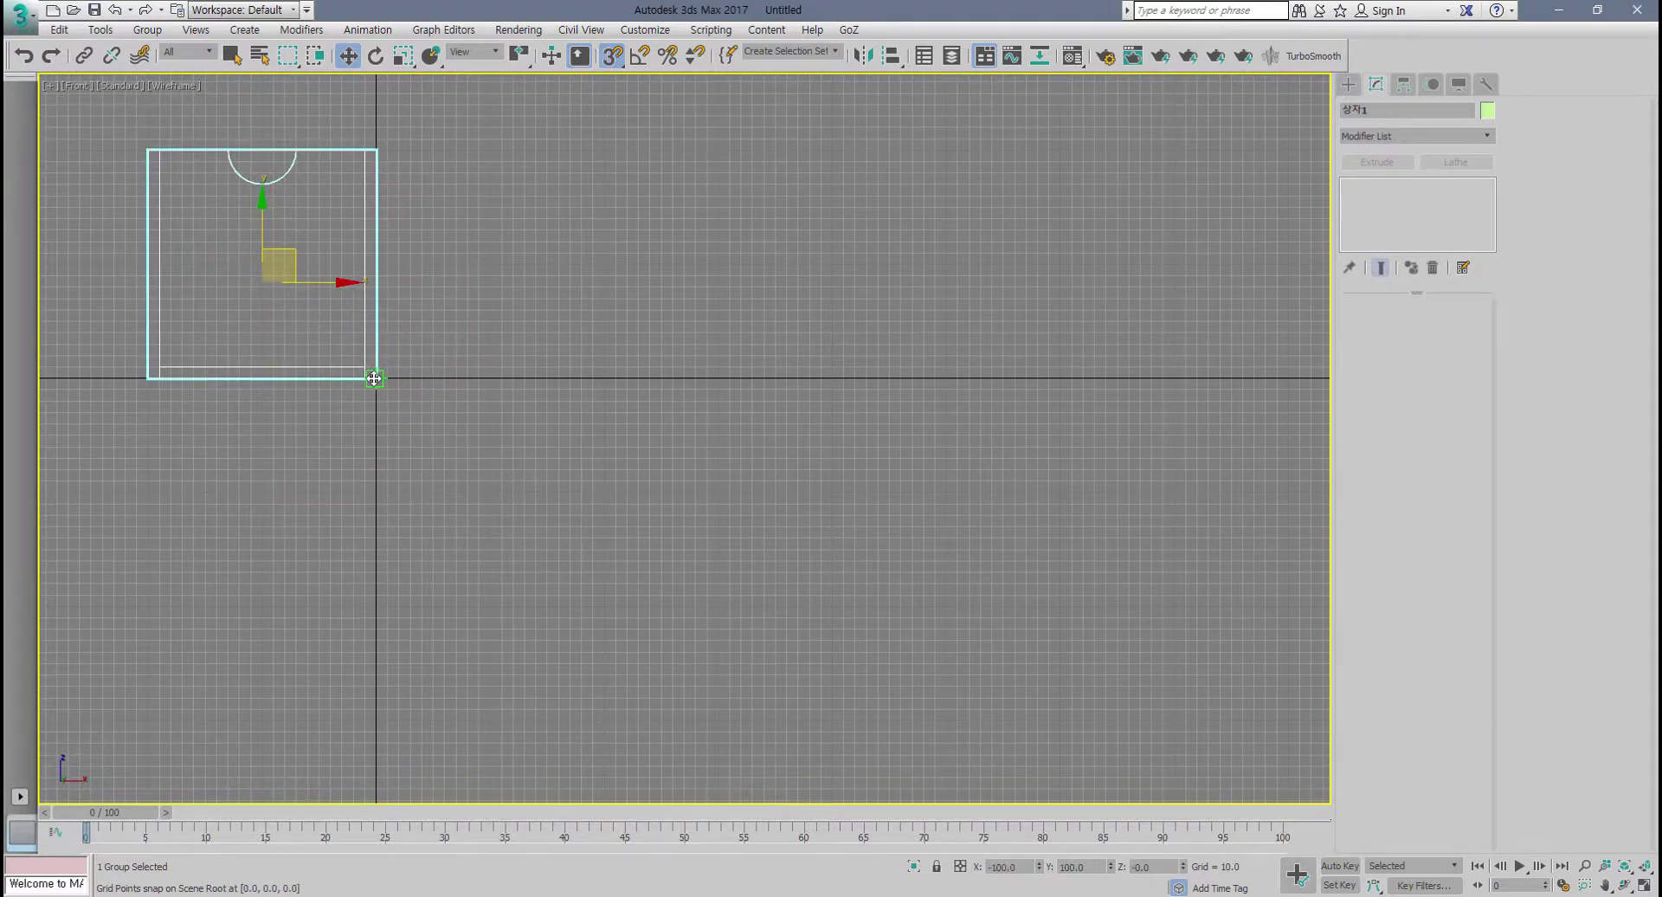
Step: Clone the drawer group twice as copies in the Front view, snapping each diagonally down-right of the previous one with 10-unit gaps
middle_click_drag(425, 423, 460, 482)
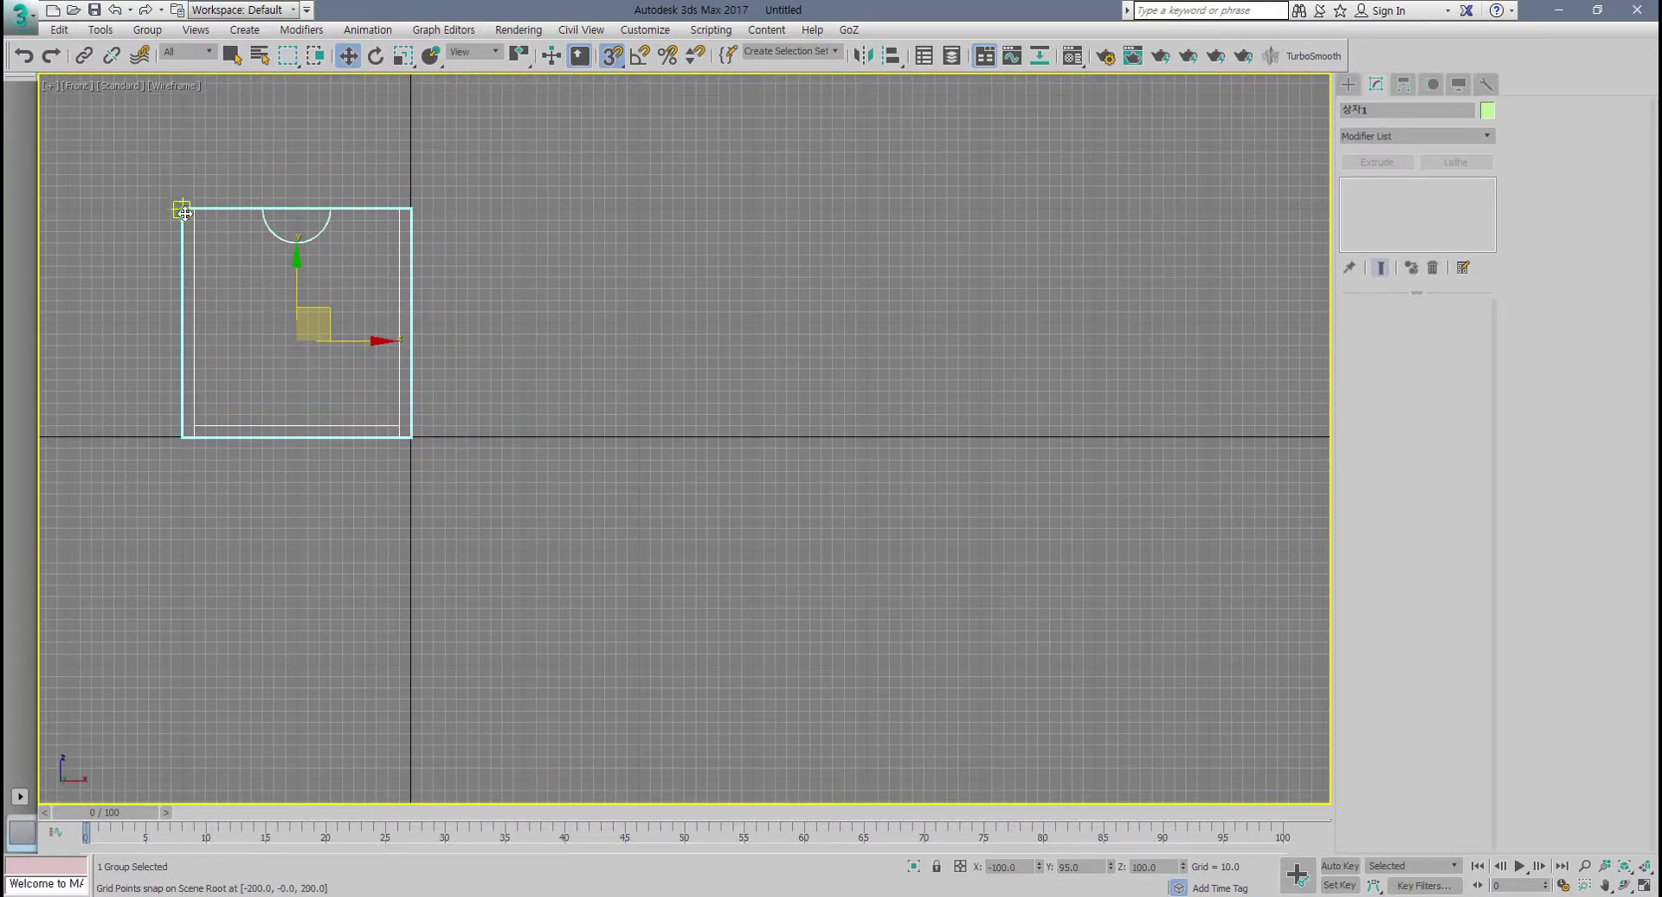
mouse_move(184, 212)
left_mouse_down("shift")
mouse_move(468, 424)
mouse_move(418, 452)
left_mouse_up("shift")
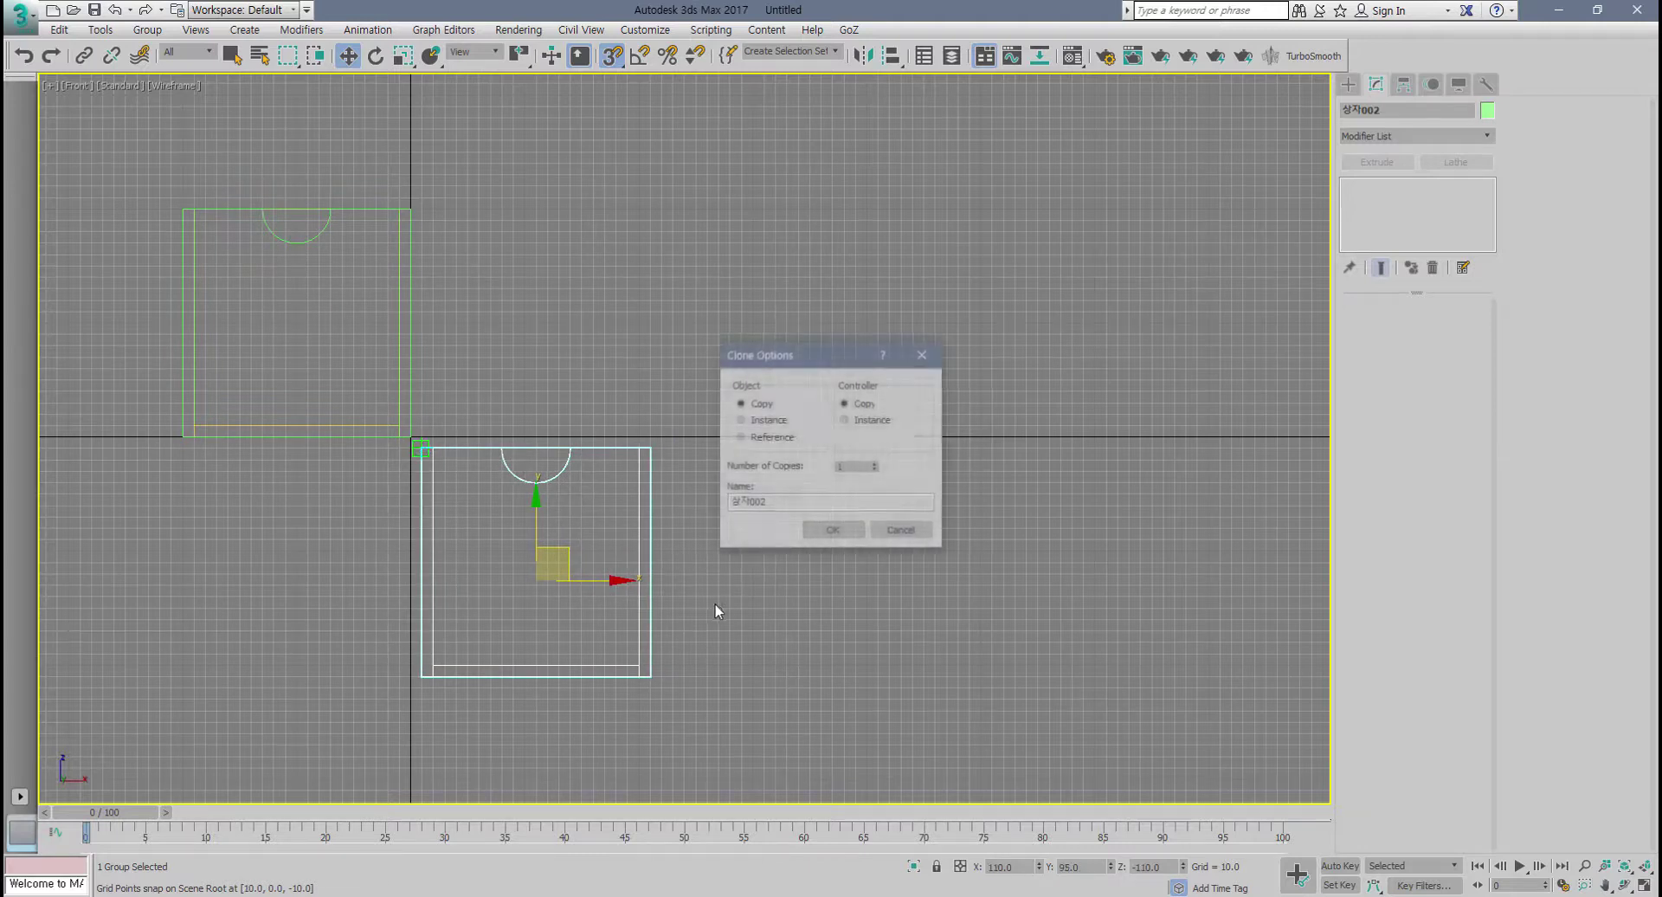
left_click(825, 533)
middle_click_drag(493, 469, 360, 342)
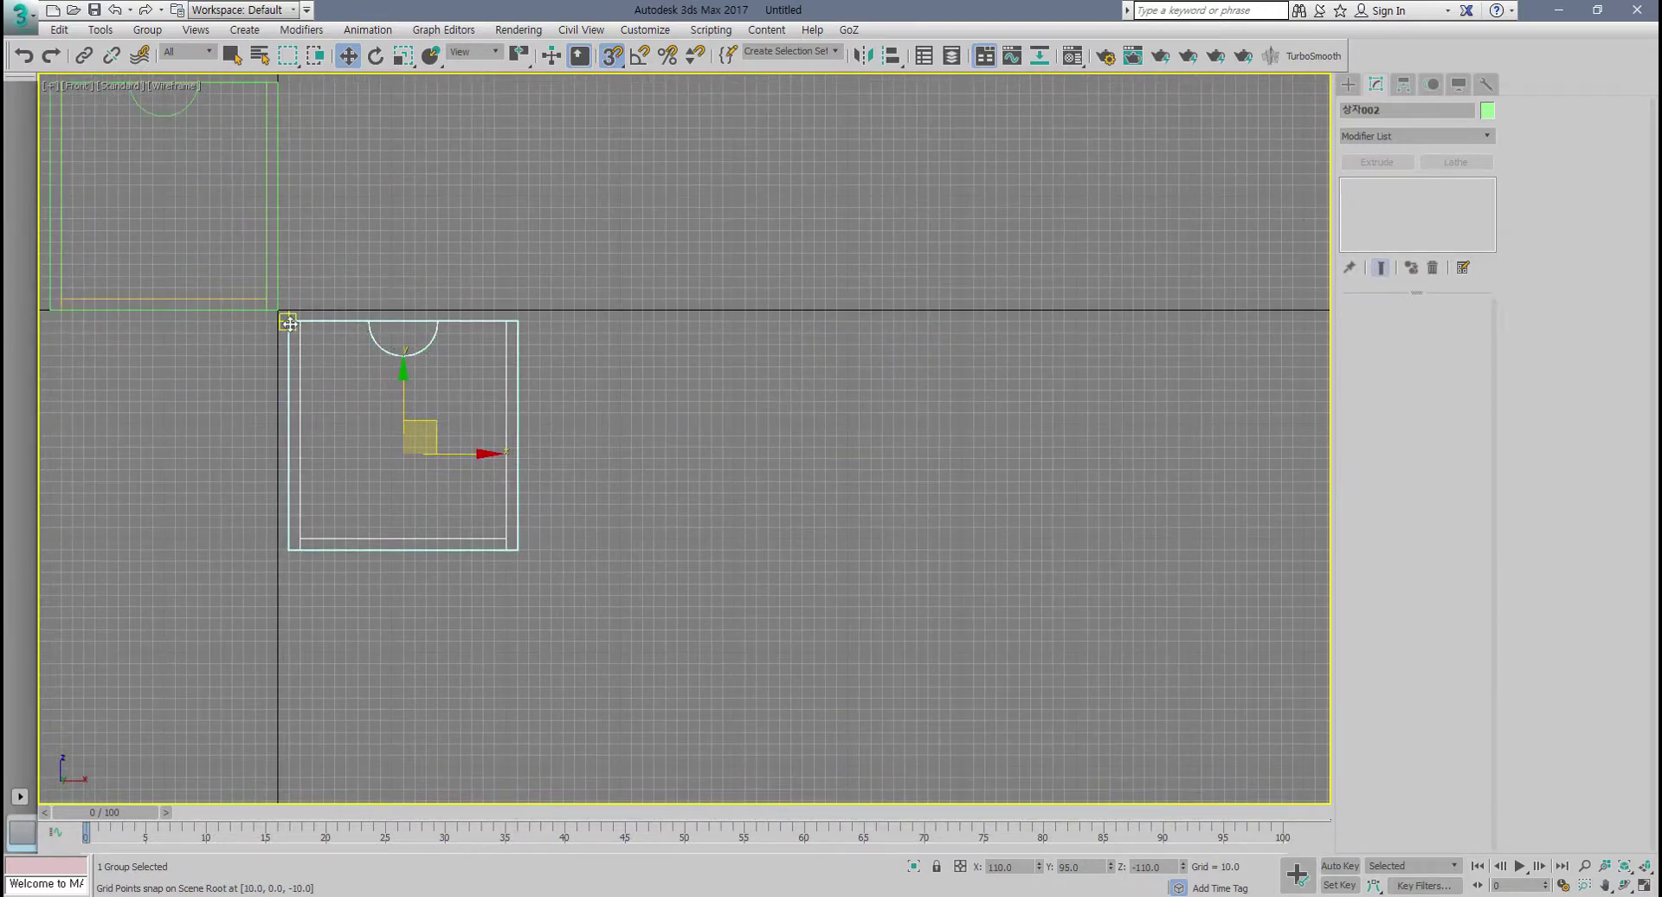
mouse_move(289, 323)
left_mouse_down("shift")
mouse_move(449, 312)
mouse_move(549, 564)
mouse_move(531, 563)
left_mouse_up("shift")
left_click(852, 534)
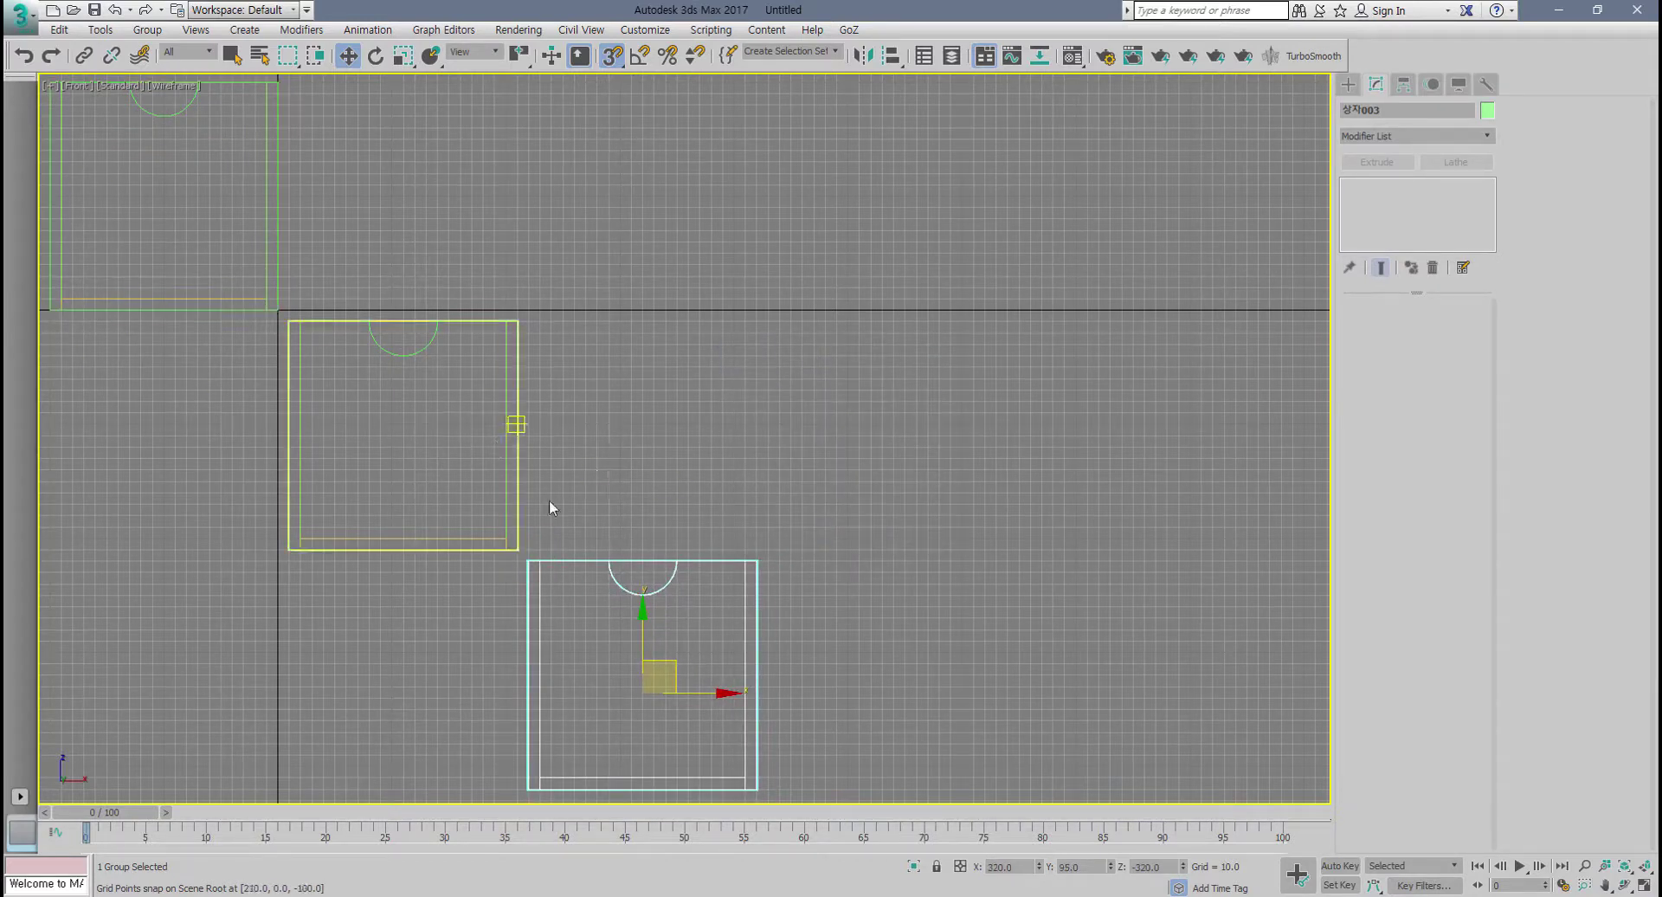
scroll(536, 571, "up", 5)
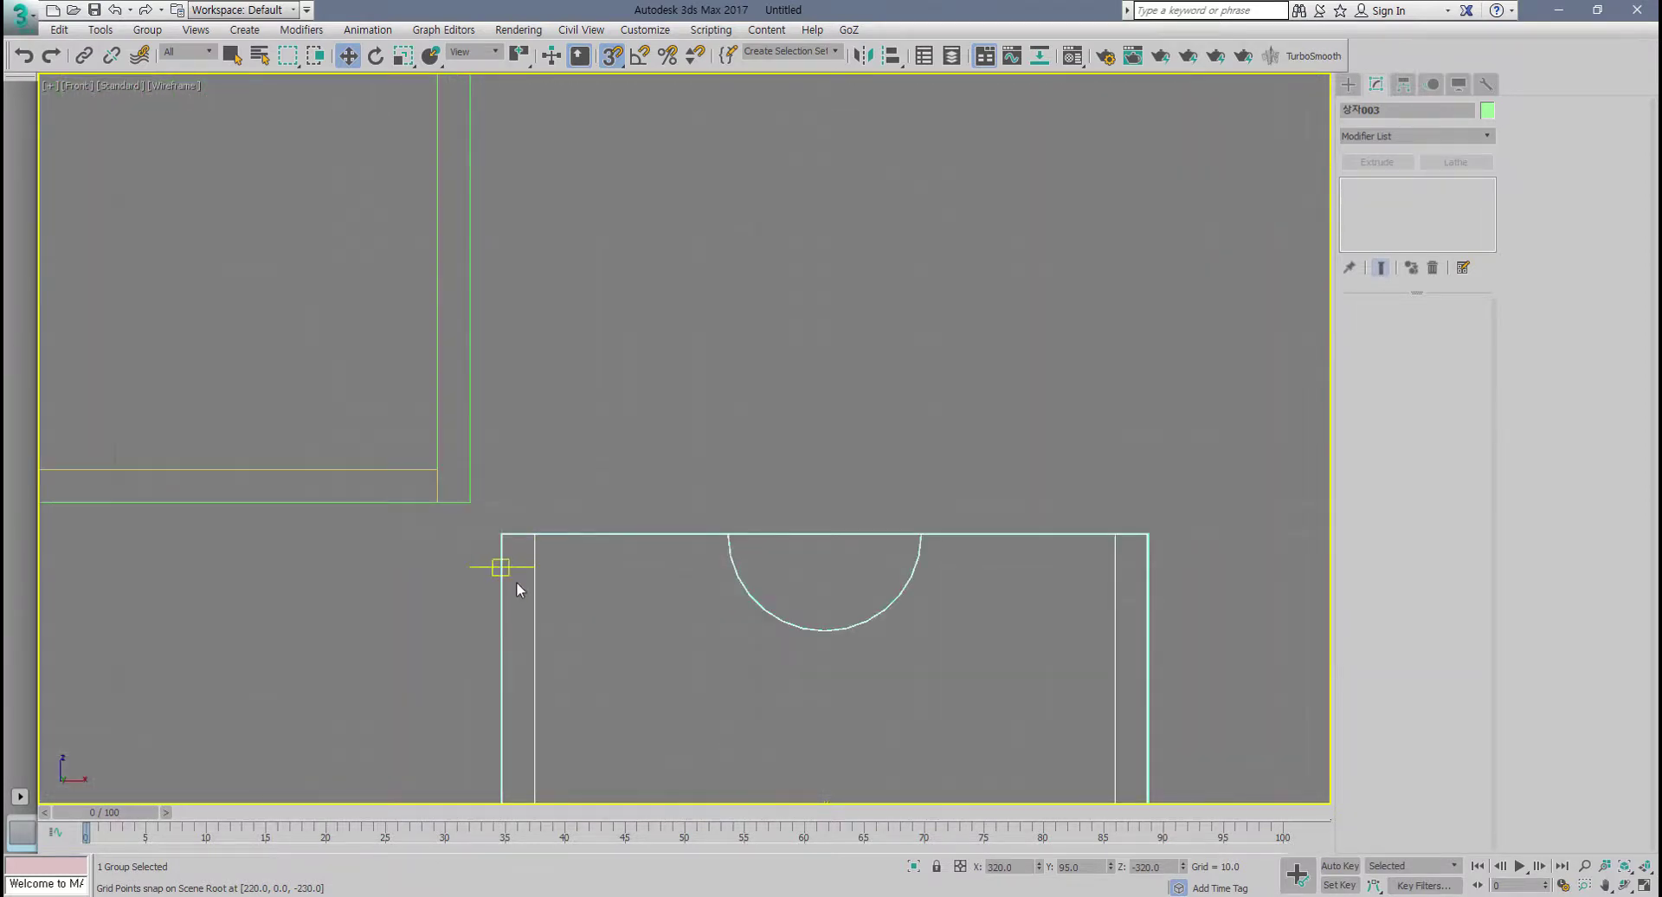
scroll(516, 582, "down", 7)
middle_click_drag(444, 568, 482, 564)
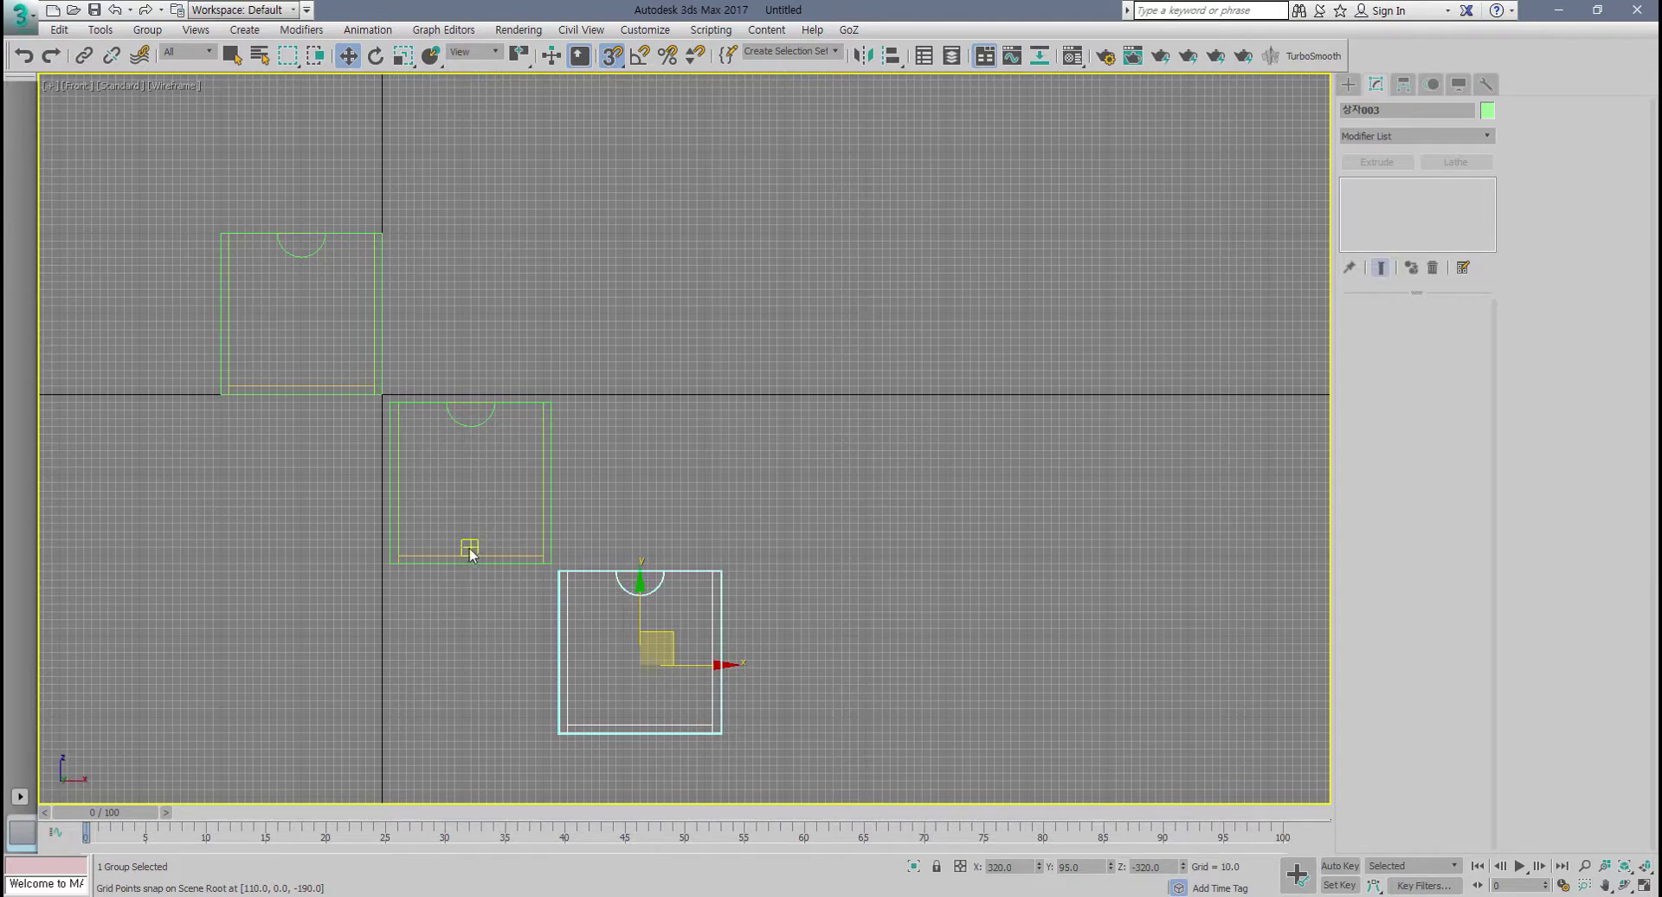
Step: Start a Line 10 units above the top drawer's upper-left corner and trace it stepwise down over the top and middle drawers
middle_click_drag(464, 555, 549, 660)
scroll(438, 512, "up", 3)
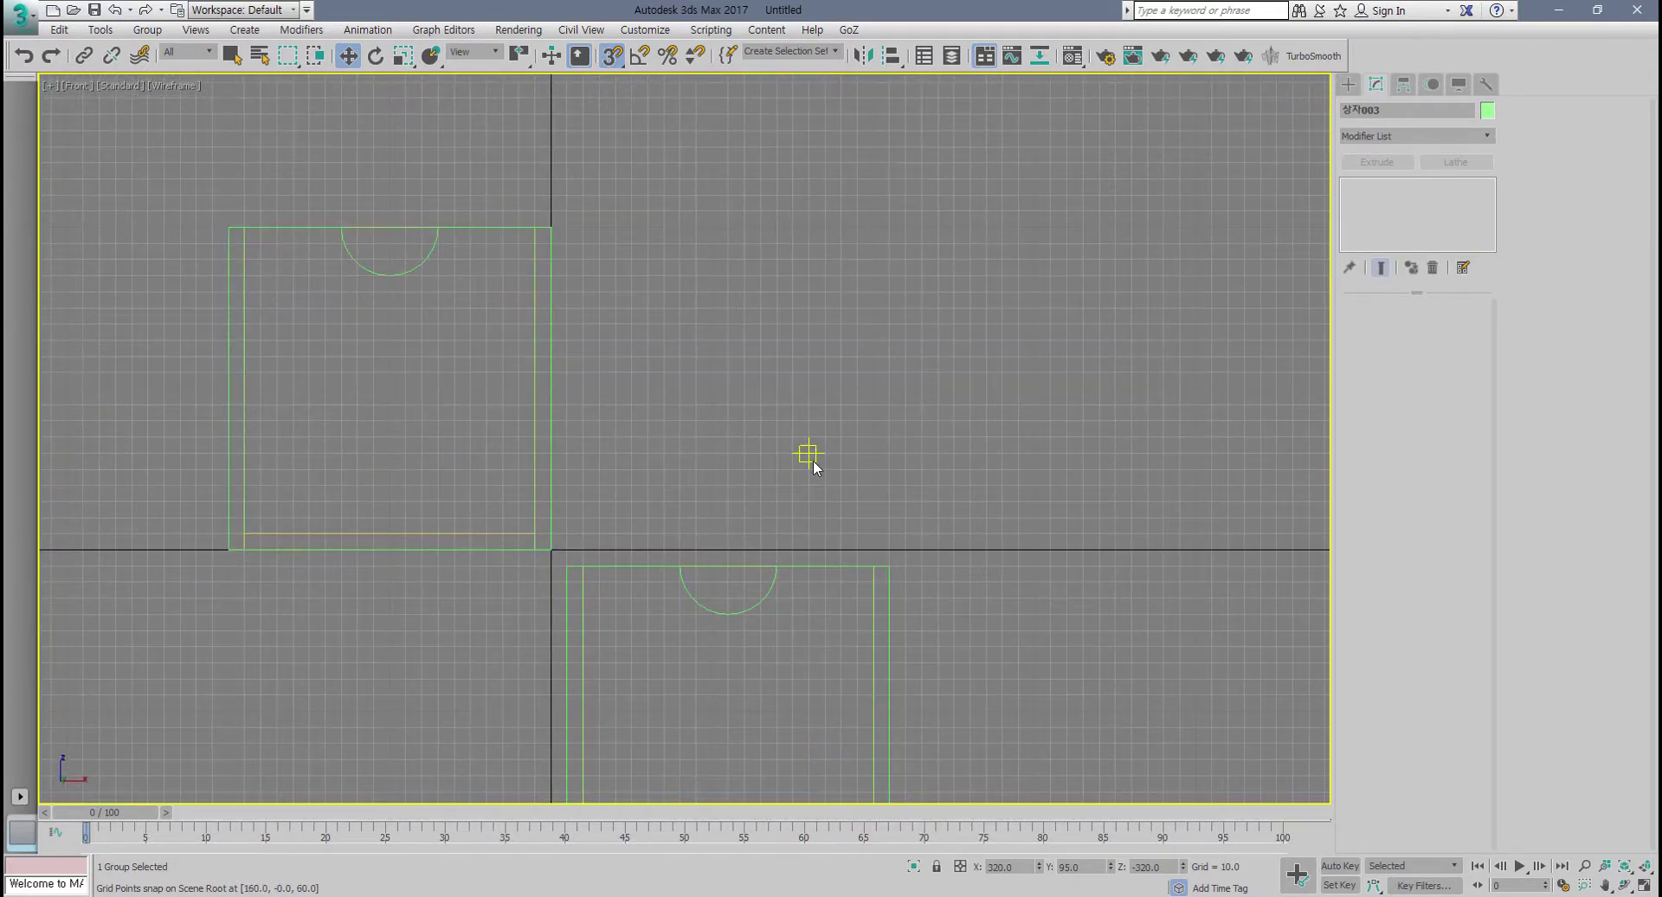
middle_click_drag(174, 303, 203, 340)
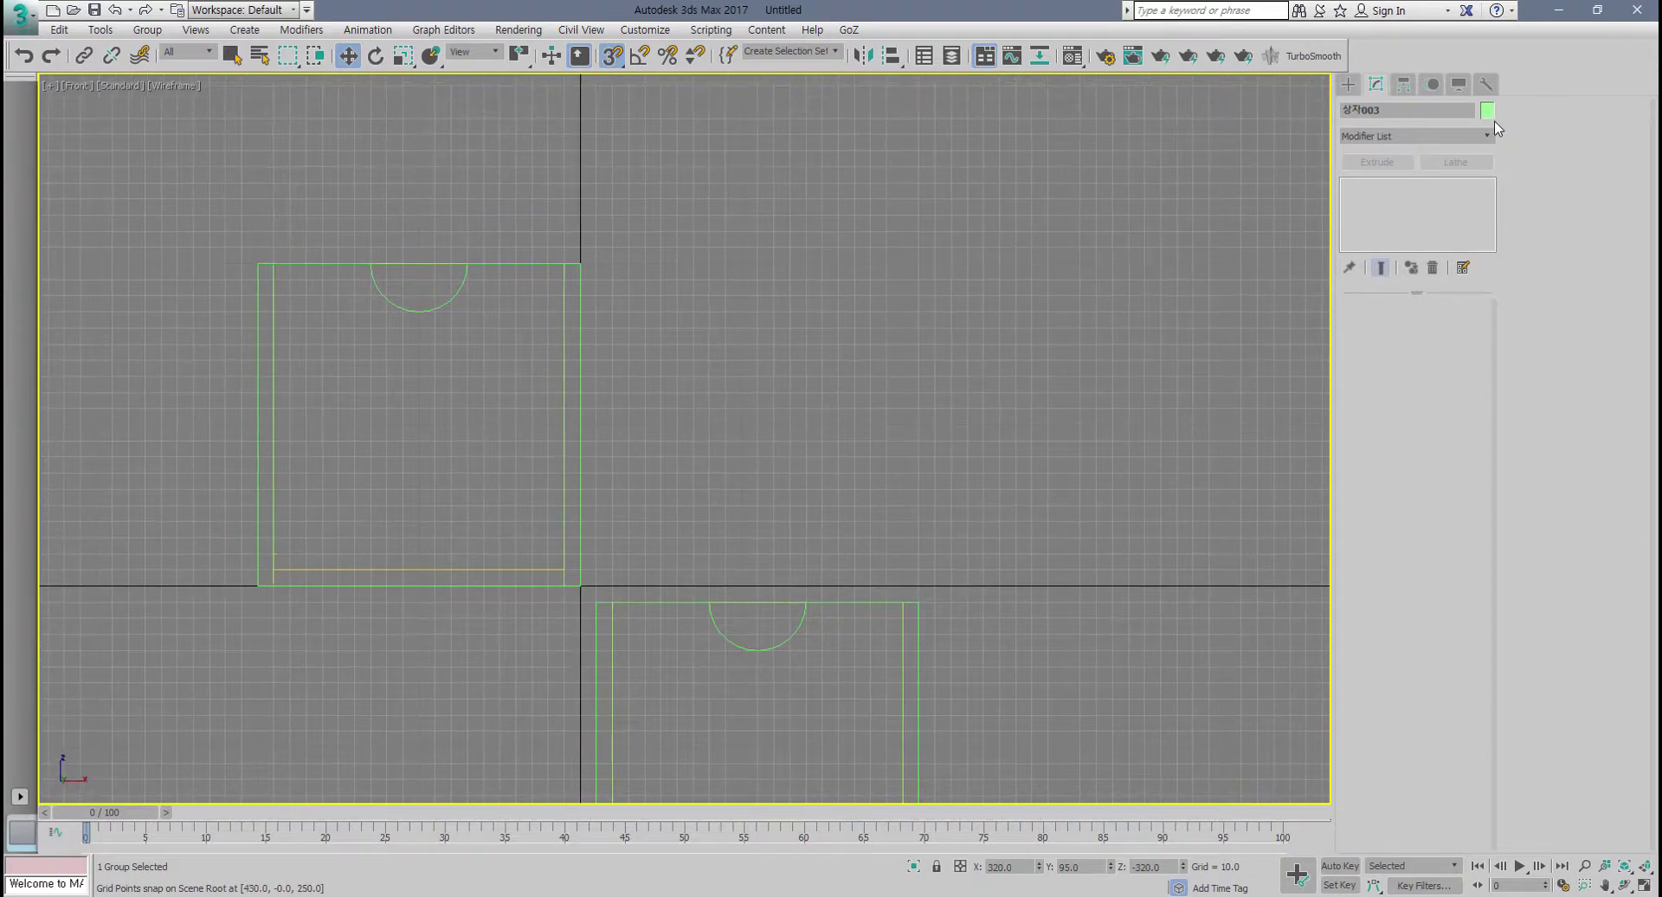
left_click(1348, 84)
left_click(1383, 206)
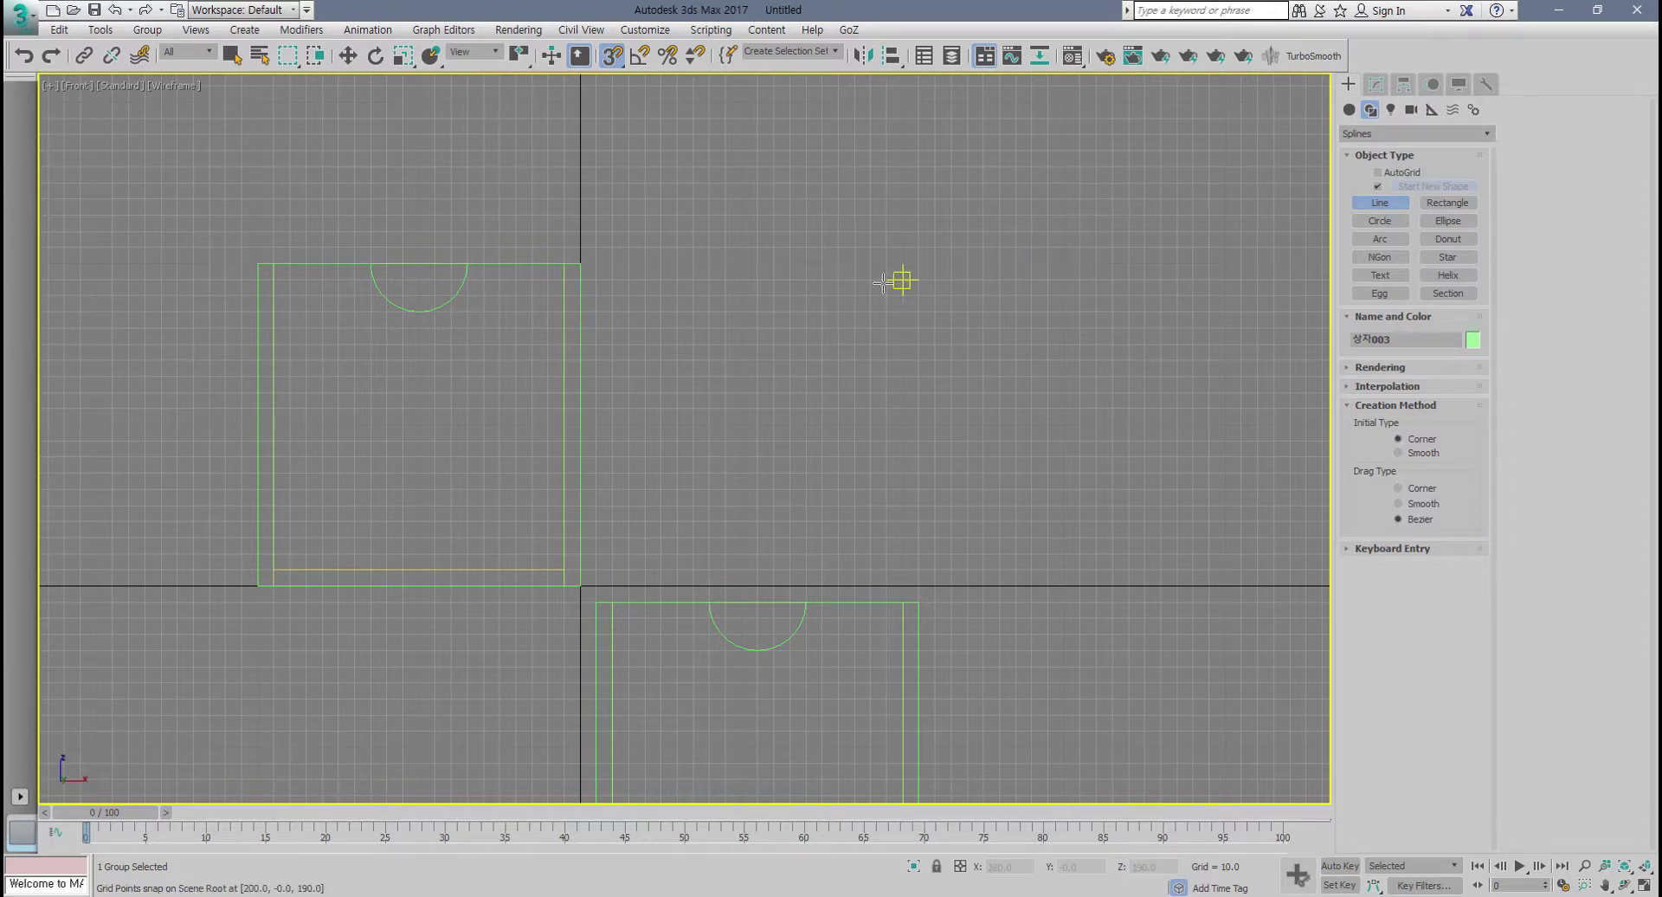
middle_click_drag(787, 312, 829, 370)
middle_click_drag(268, 273, 284, 369)
scroll(284, 370, "down", 2)
scroll(331, 388, "up", 2)
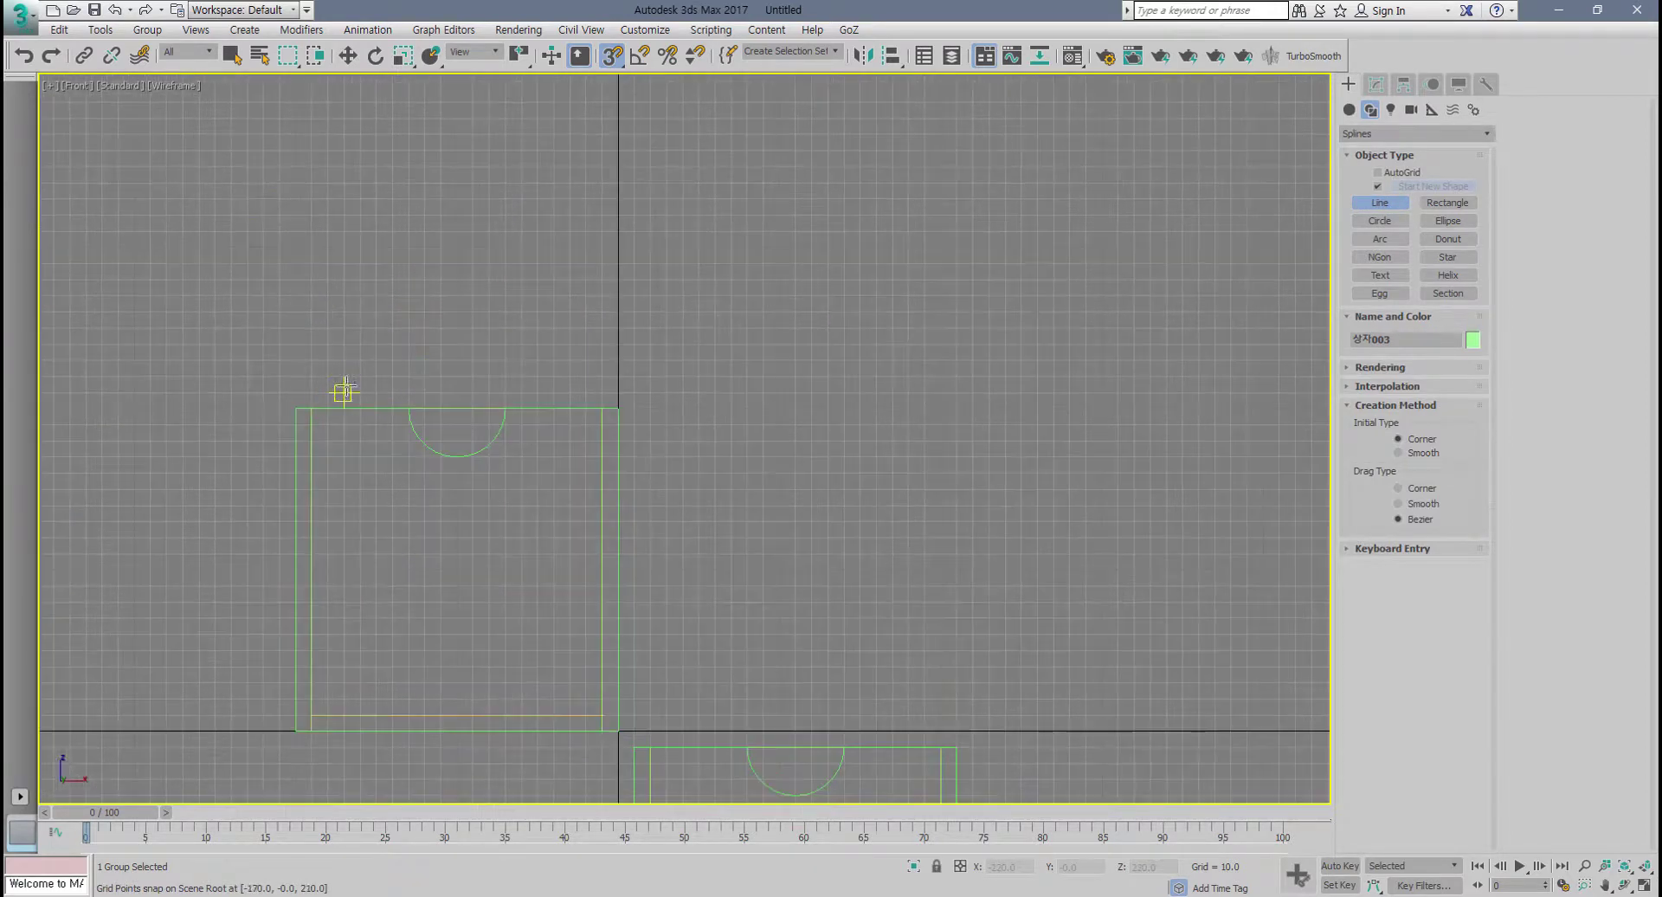
left_click(296, 392)
left_click(633, 392)
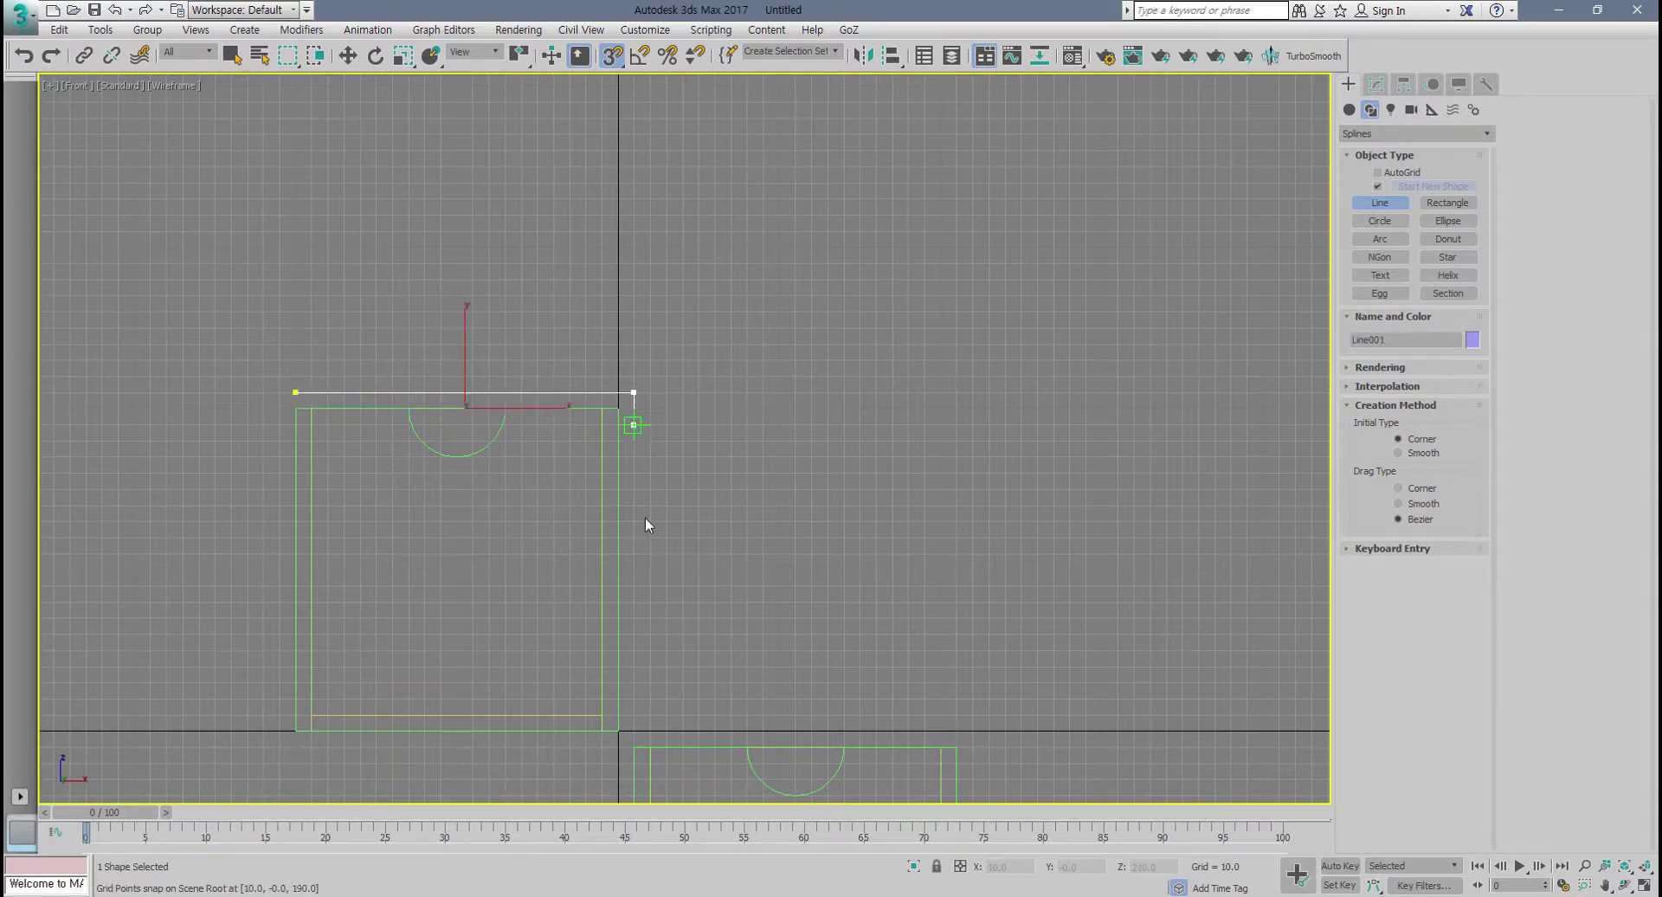
left_click(634, 732)
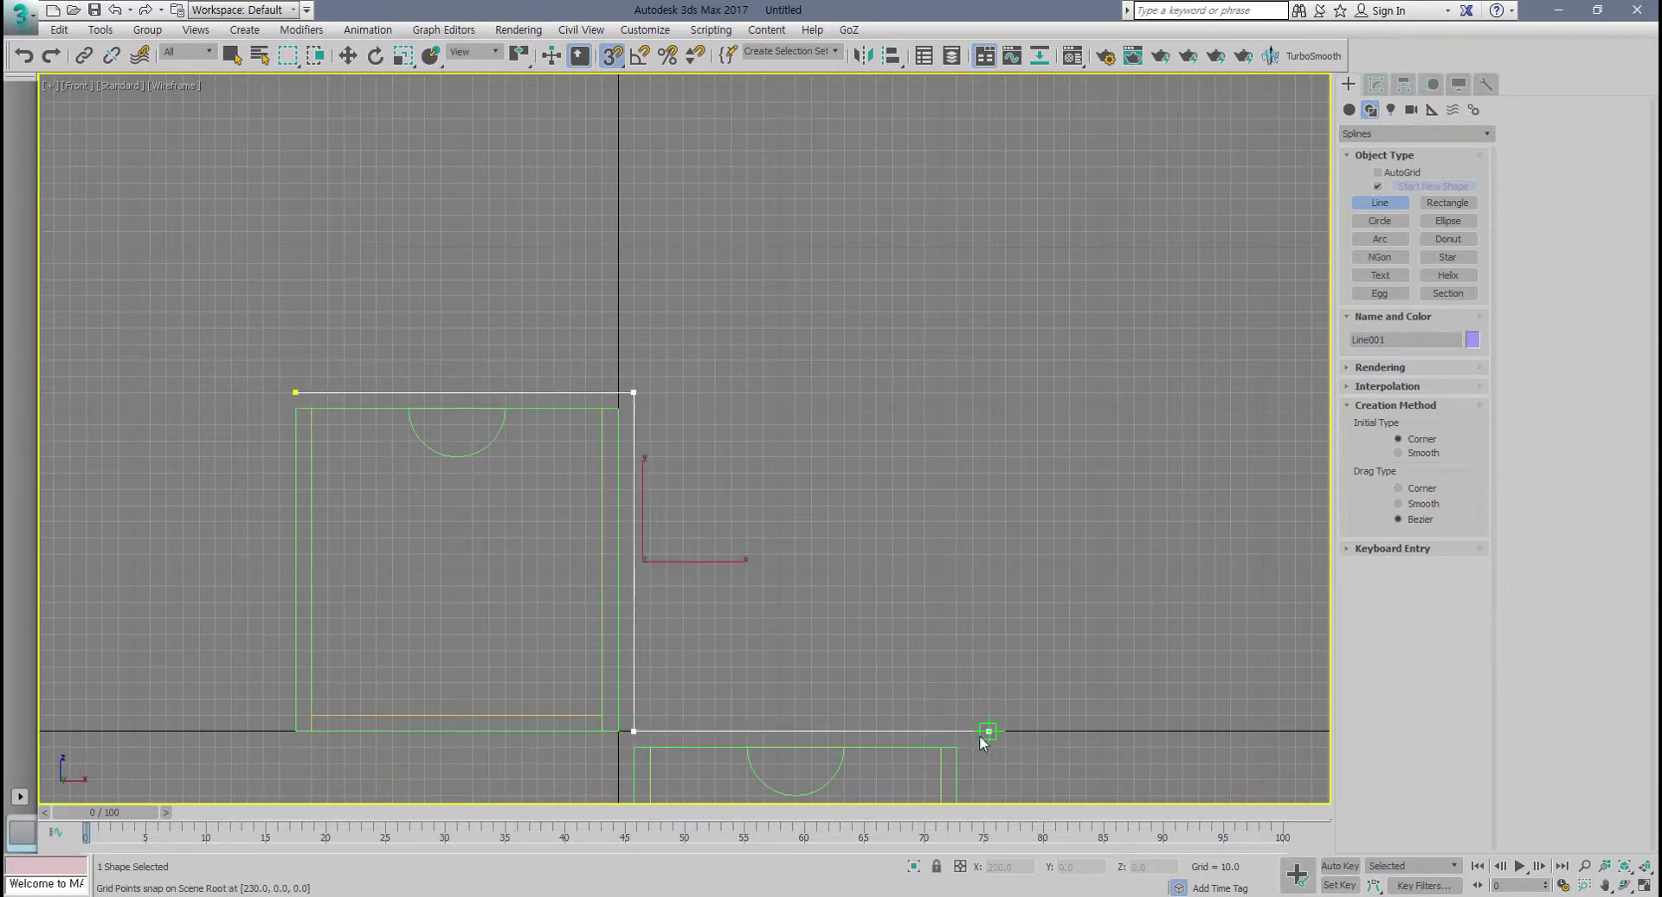
left_click(971, 732)
Step: Continue the line down past the middle drawer, around the lowest drawer, and extend it 170 units outward at its base
middle_click_drag(975, 730, 679, 226)
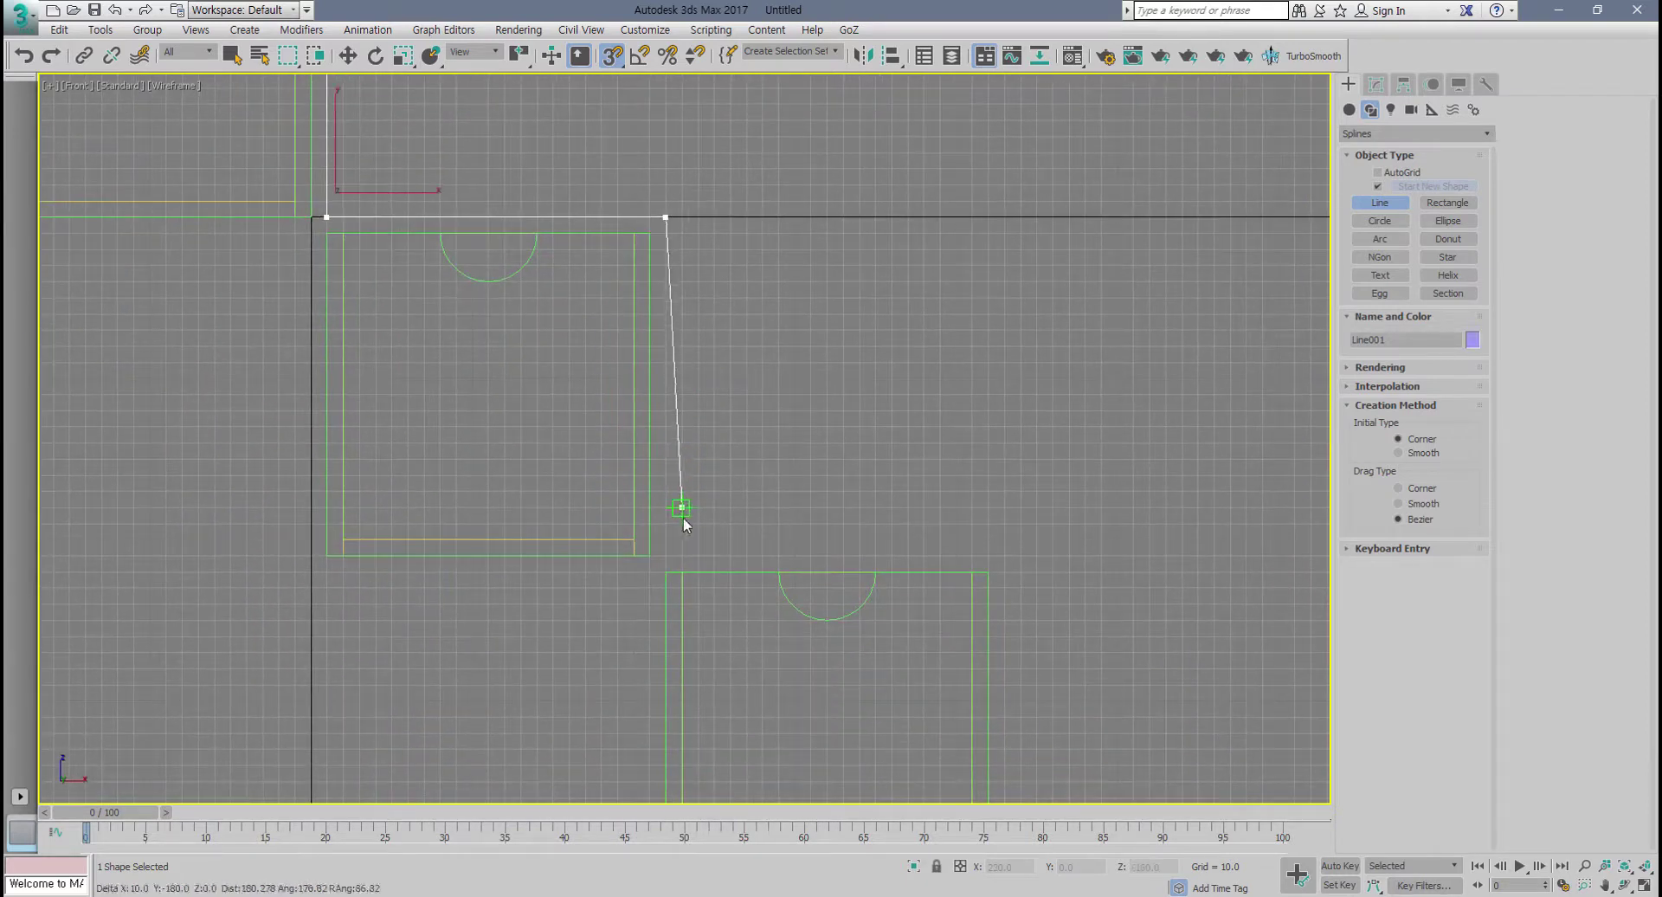
left_click(664, 556)
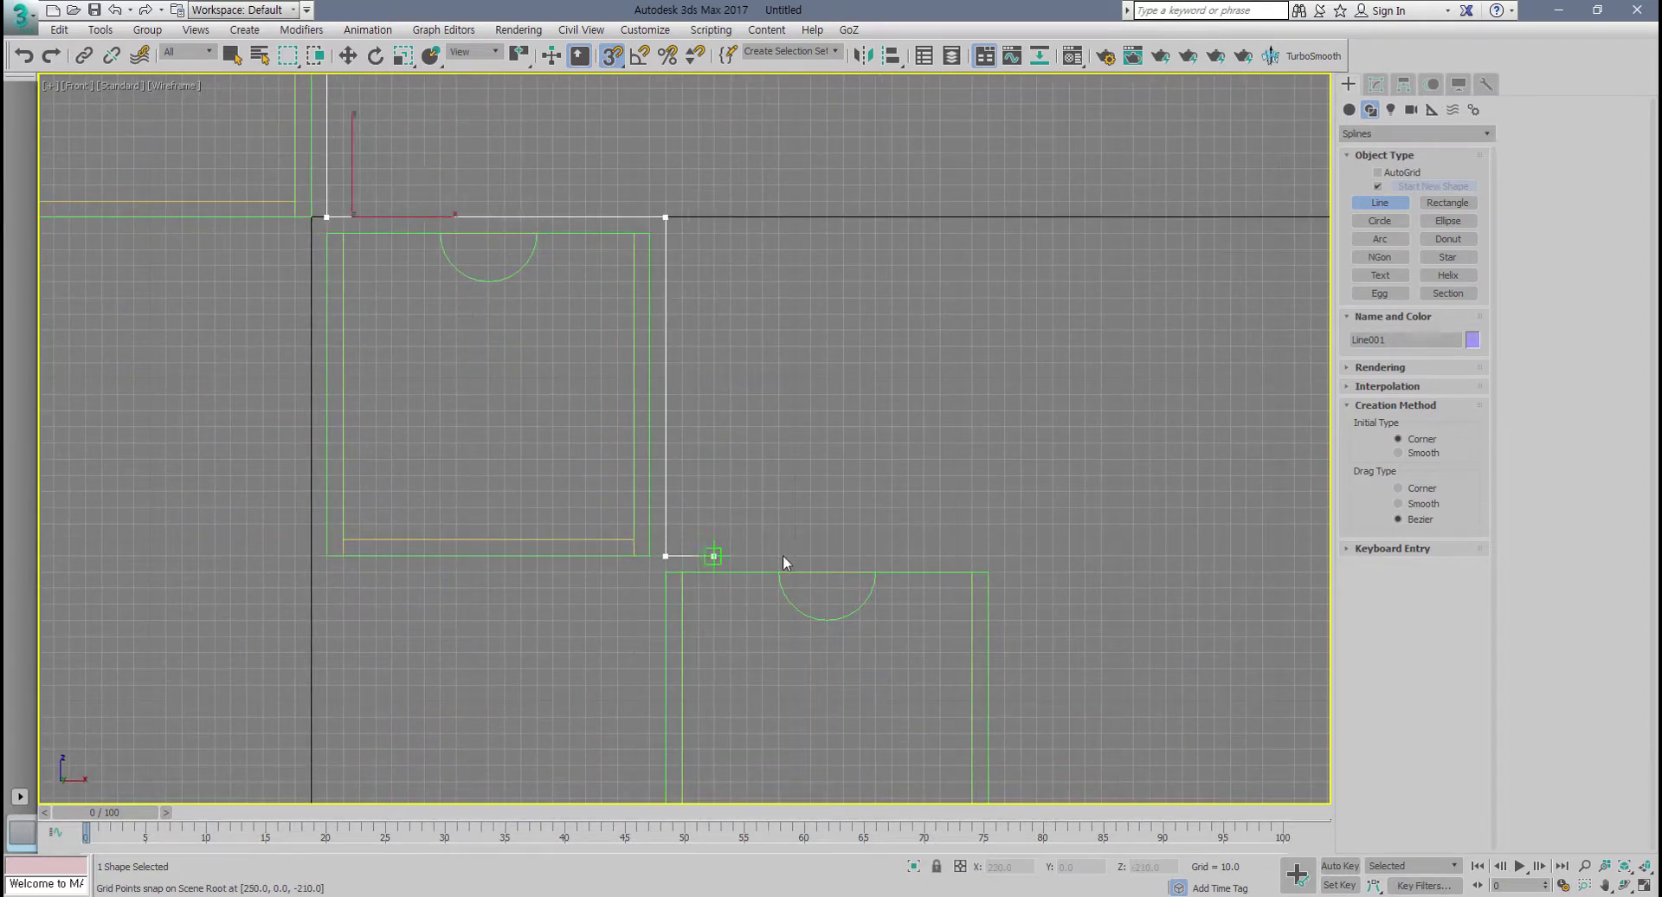
left_click(1002, 557)
middle_click_drag(1019, 697, 860, 360)
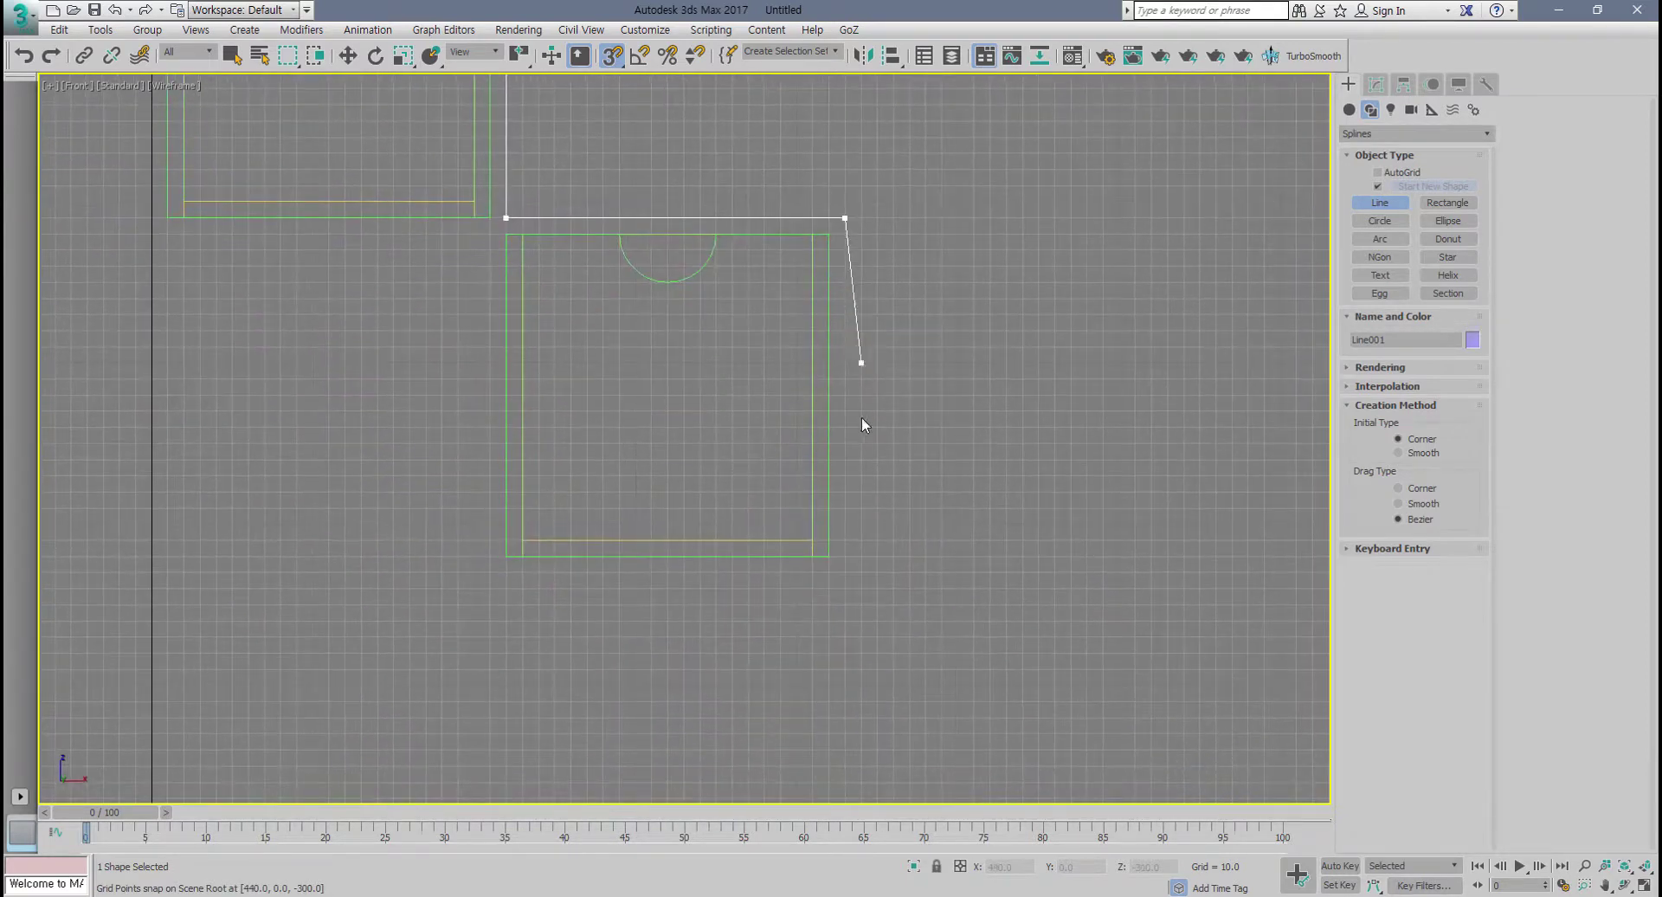
left_click(844, 556)
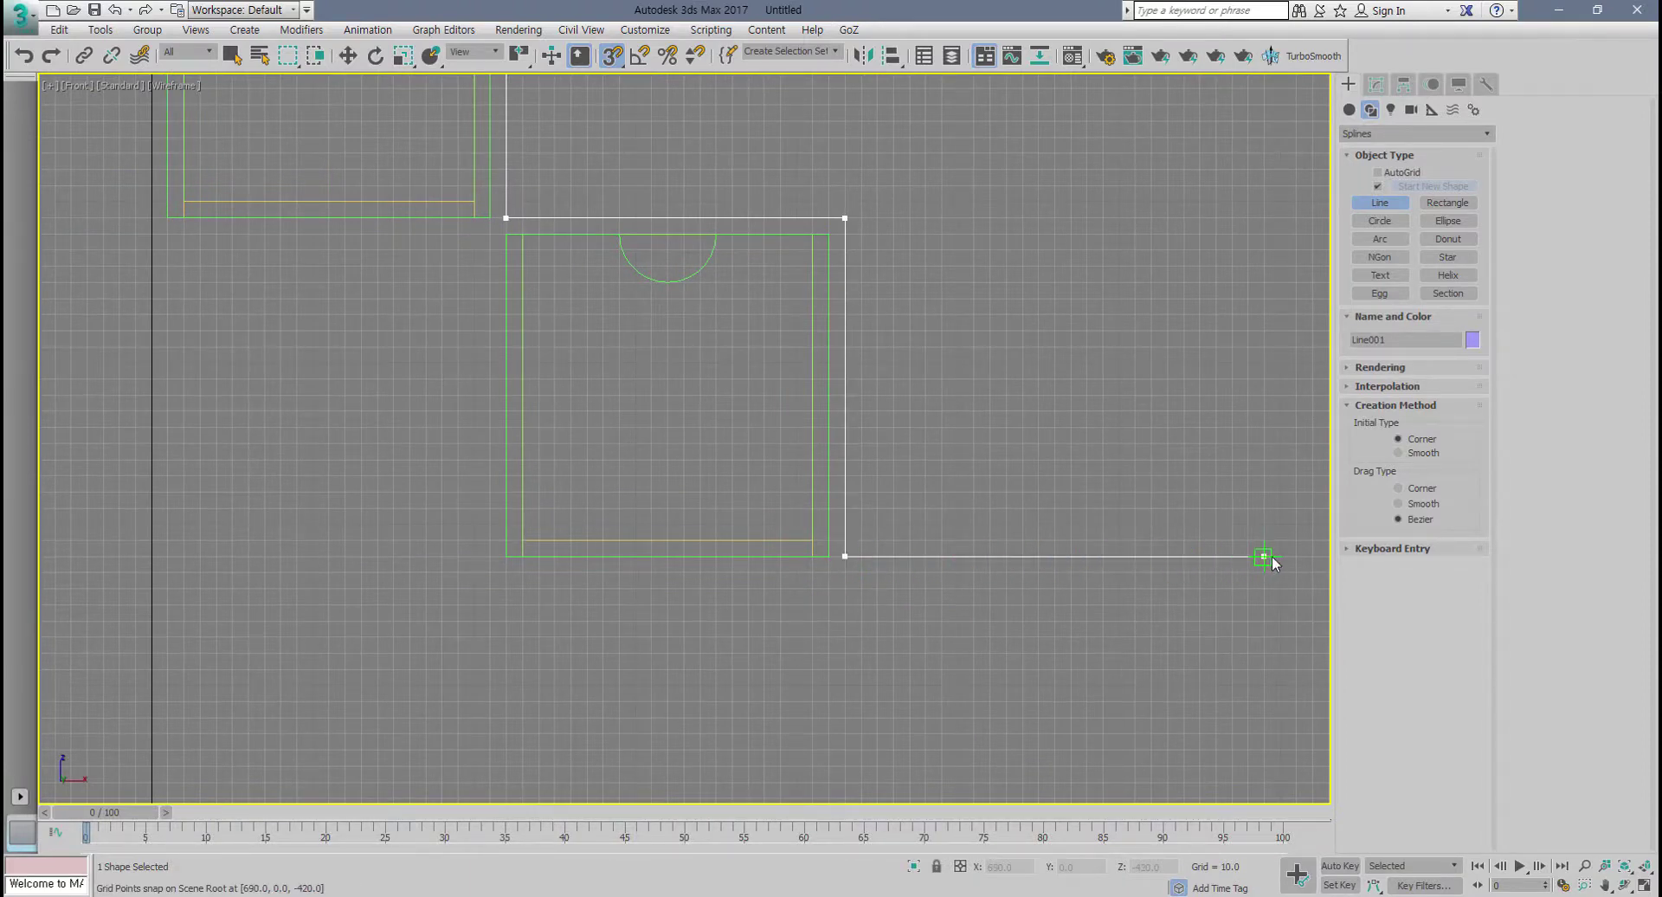
left_click(1118, 556)
Step: Trace the line back up in steps beneath and beside the three drawers, 10 units outside them, to the top drawer's lower-left corner
left_click(489, 572)
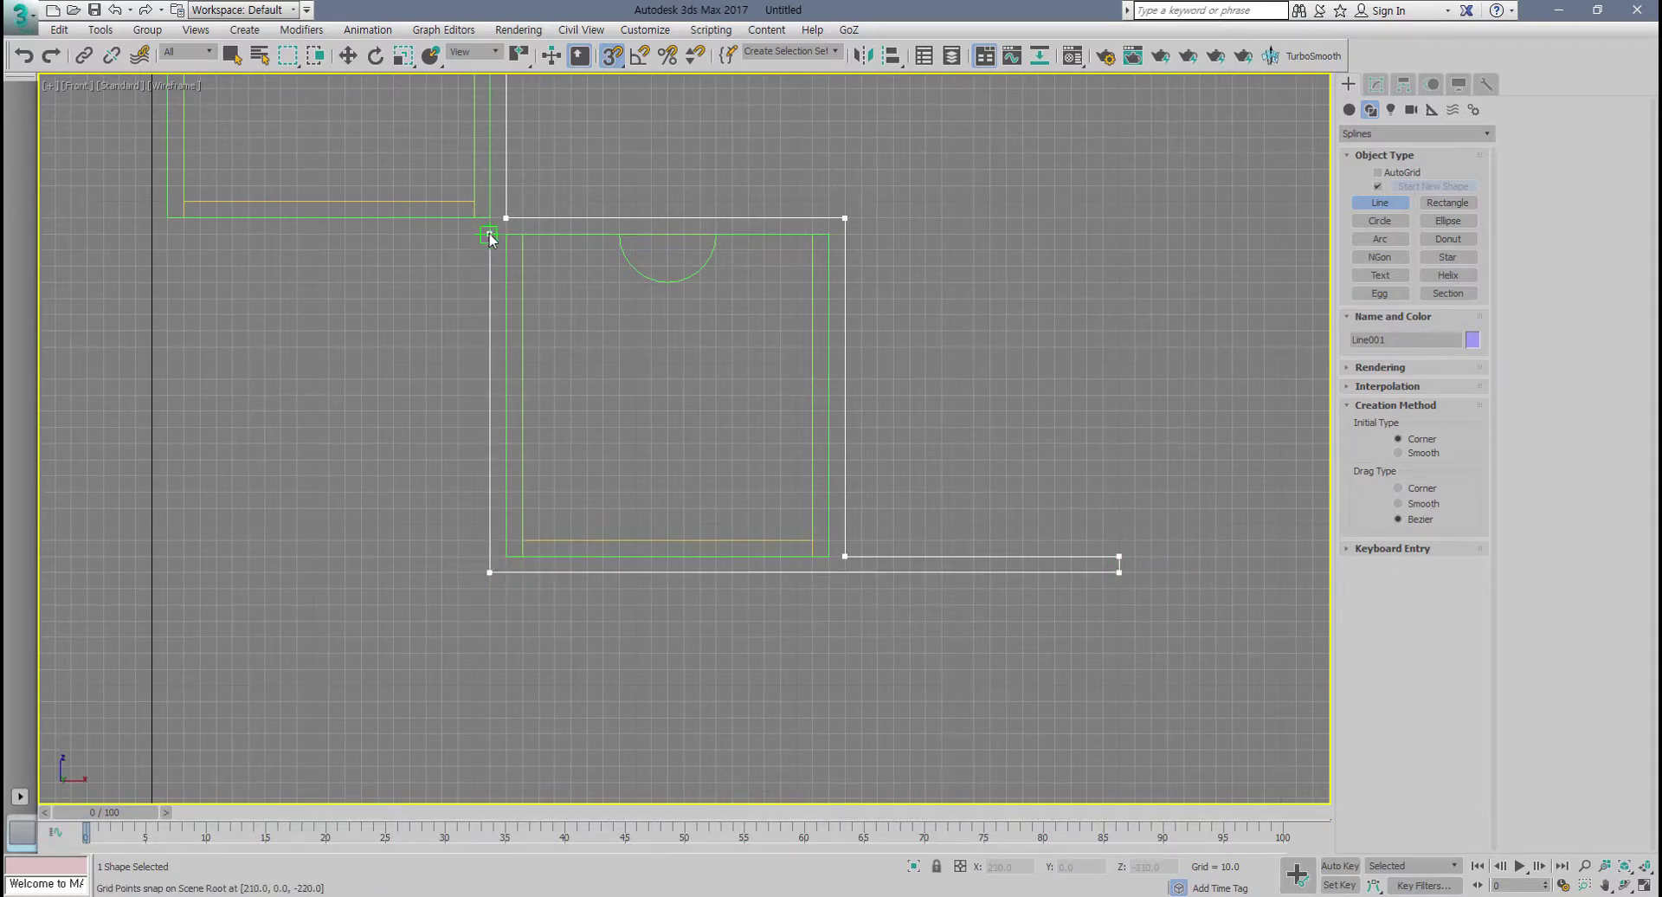
left_click(490, 235)
left_click(152, 235)
scroll(152, 235, "down", 4)
middle_click_drag(160, 252, 651, 571)
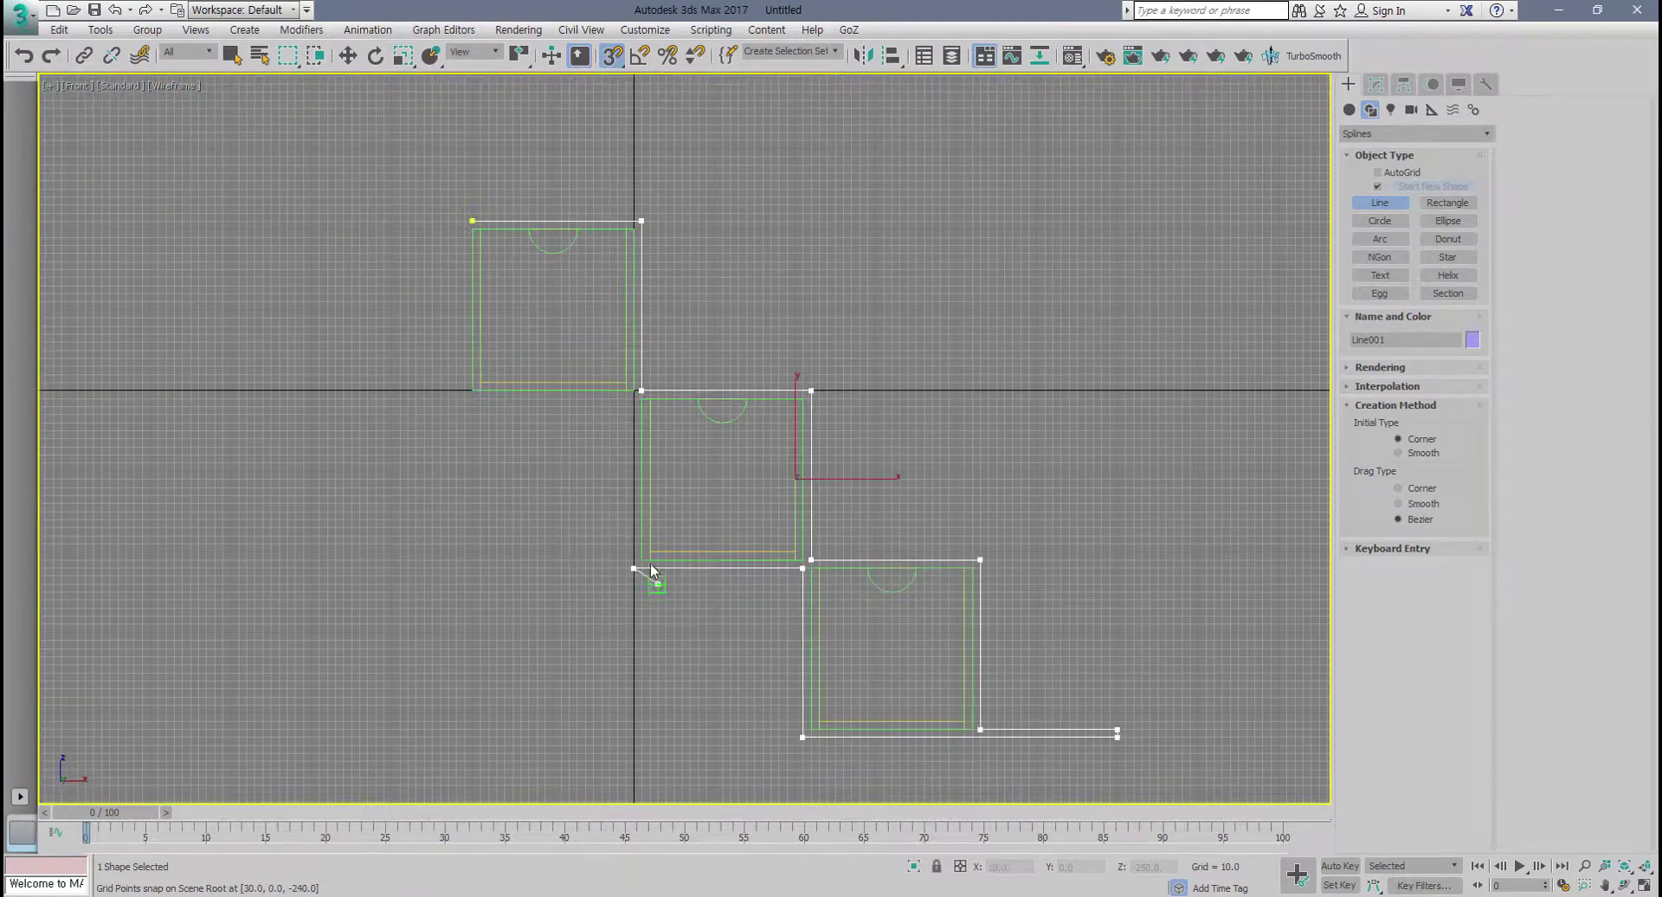
left_click(633, 397)
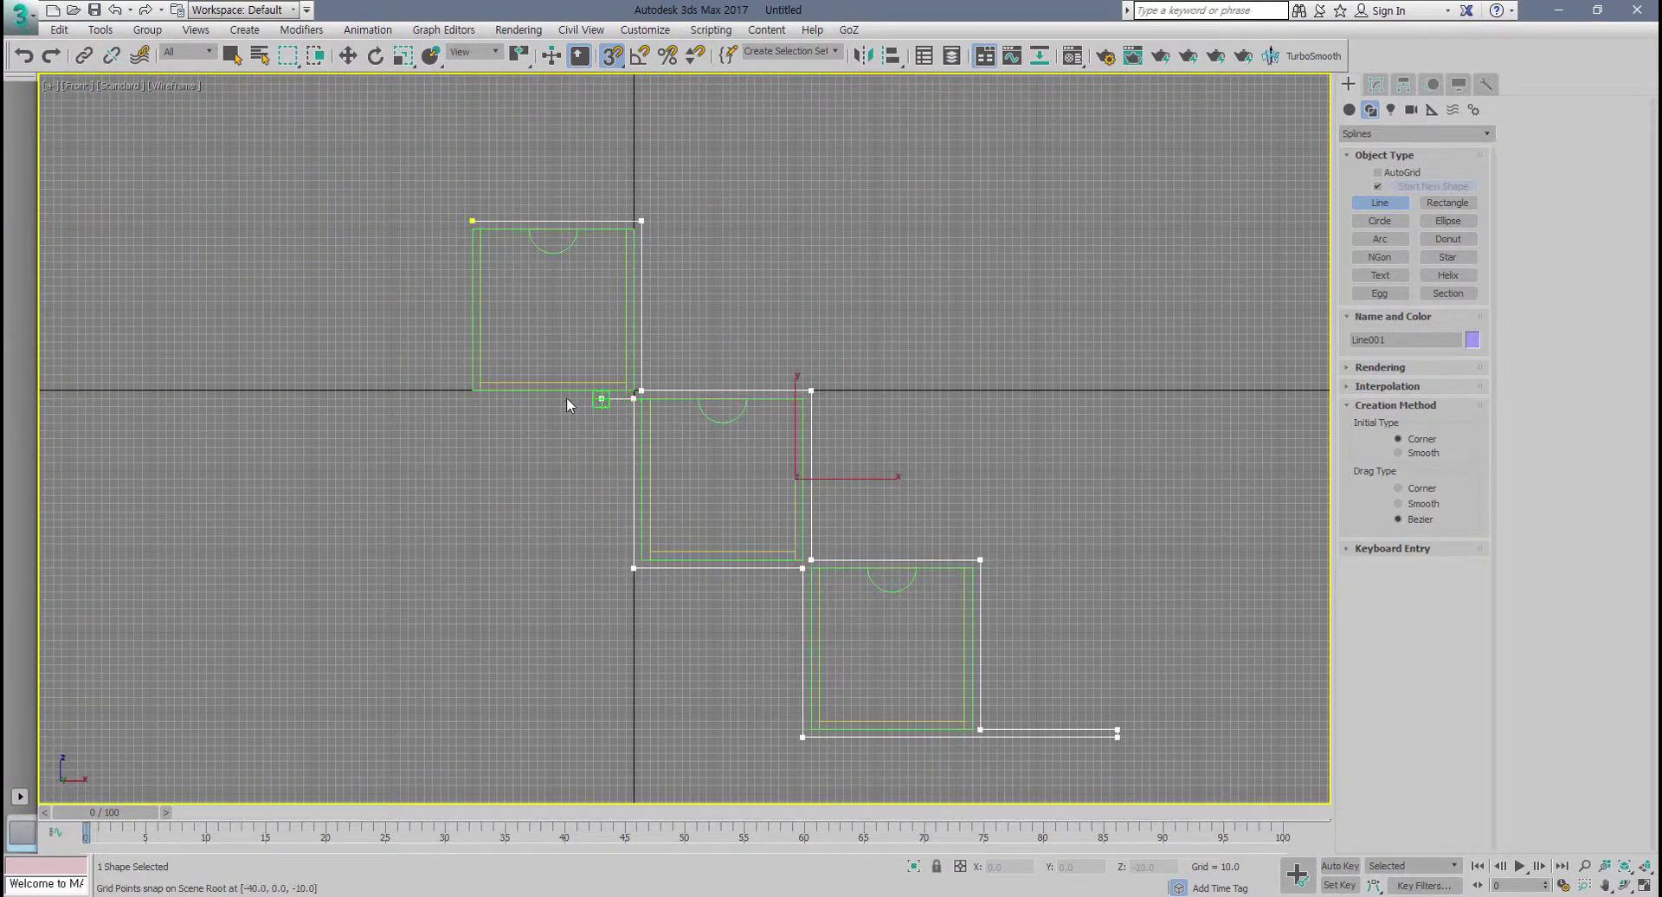
left_click(464, 399)
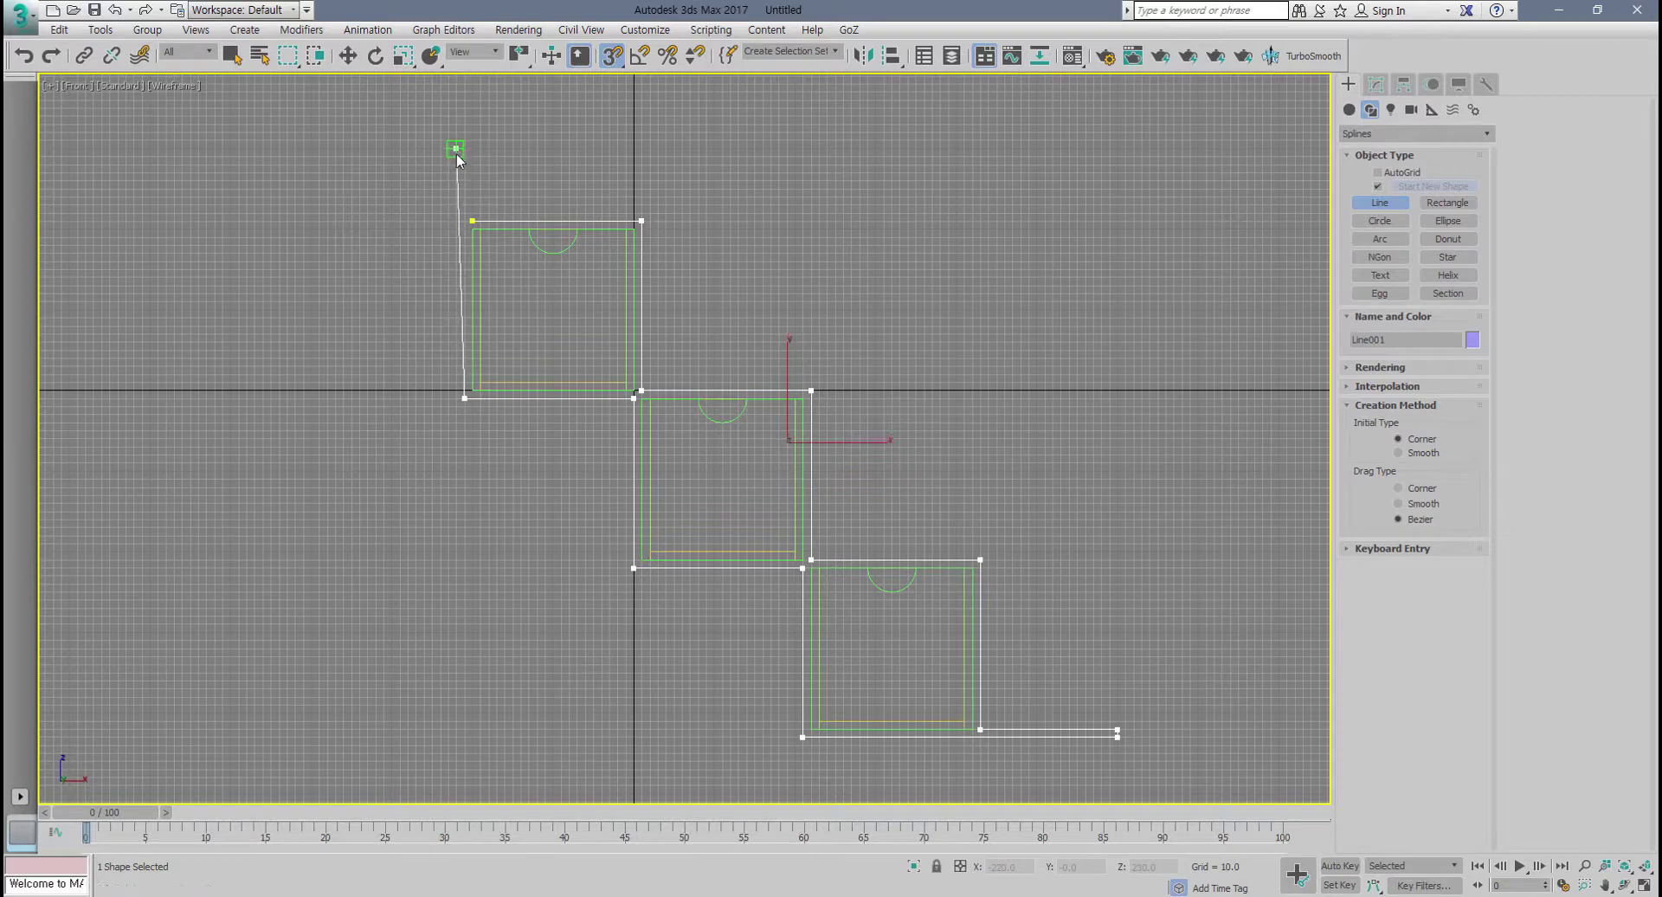
Step: Add a 10-unit-wide upright above the top drawer reaching height 400, and close the spline at its starting point
middle_click_drag(457, 156, 468, 340)
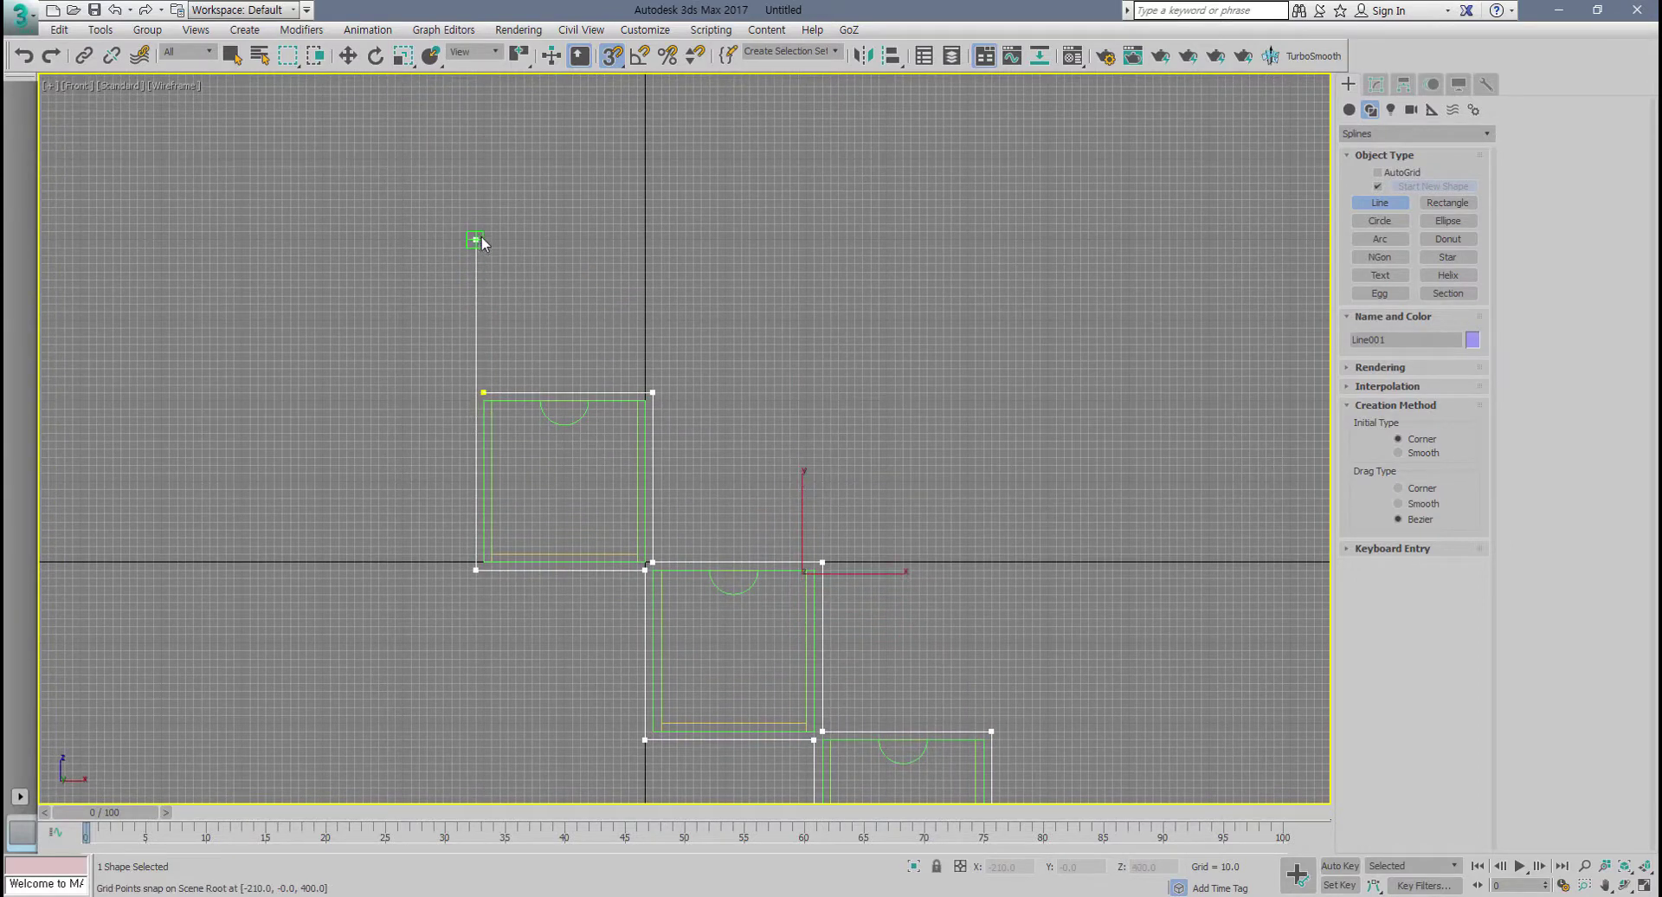
left_click(486, 243)
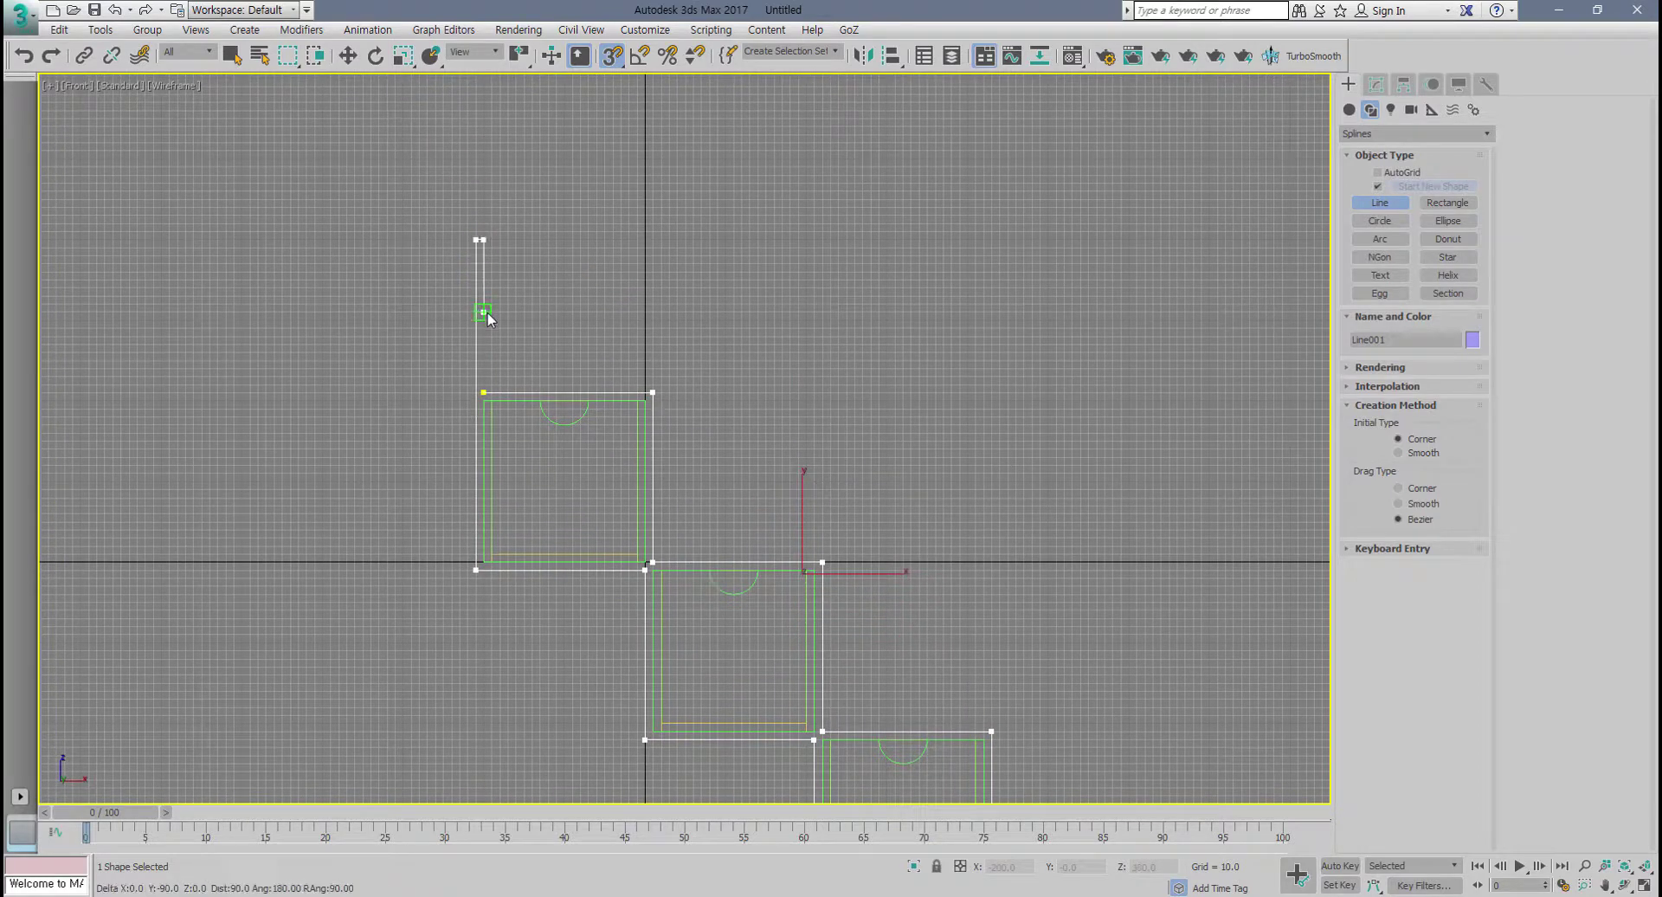
scroll(486, 395, "up", 5)
scroll(485, 396, "up", 5)
left_click(497, 393)
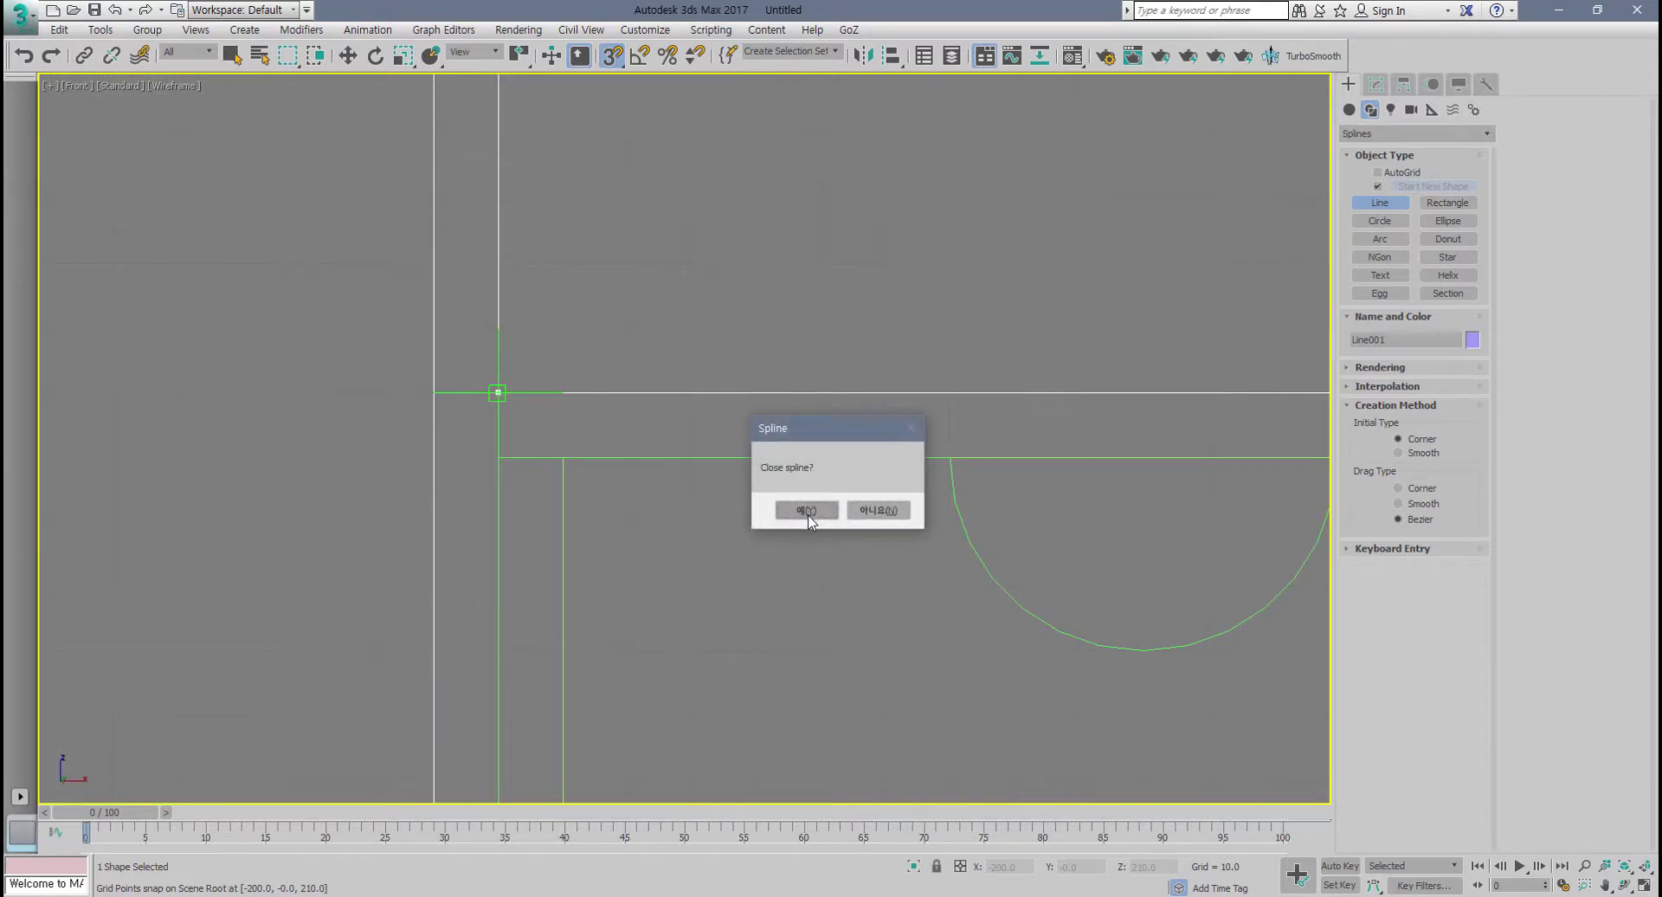
left_click(806, 510)
Step: Examine the closed stair outline against the three drawers in the Front and Perspective views
middle_click_drag(676, 565, 588, 539)
scroll(589, 539, "down", 10)
middle_click_drag(742, 691, 616, 551)
scroll(560, 530, "up", 2)
key("alt+w")
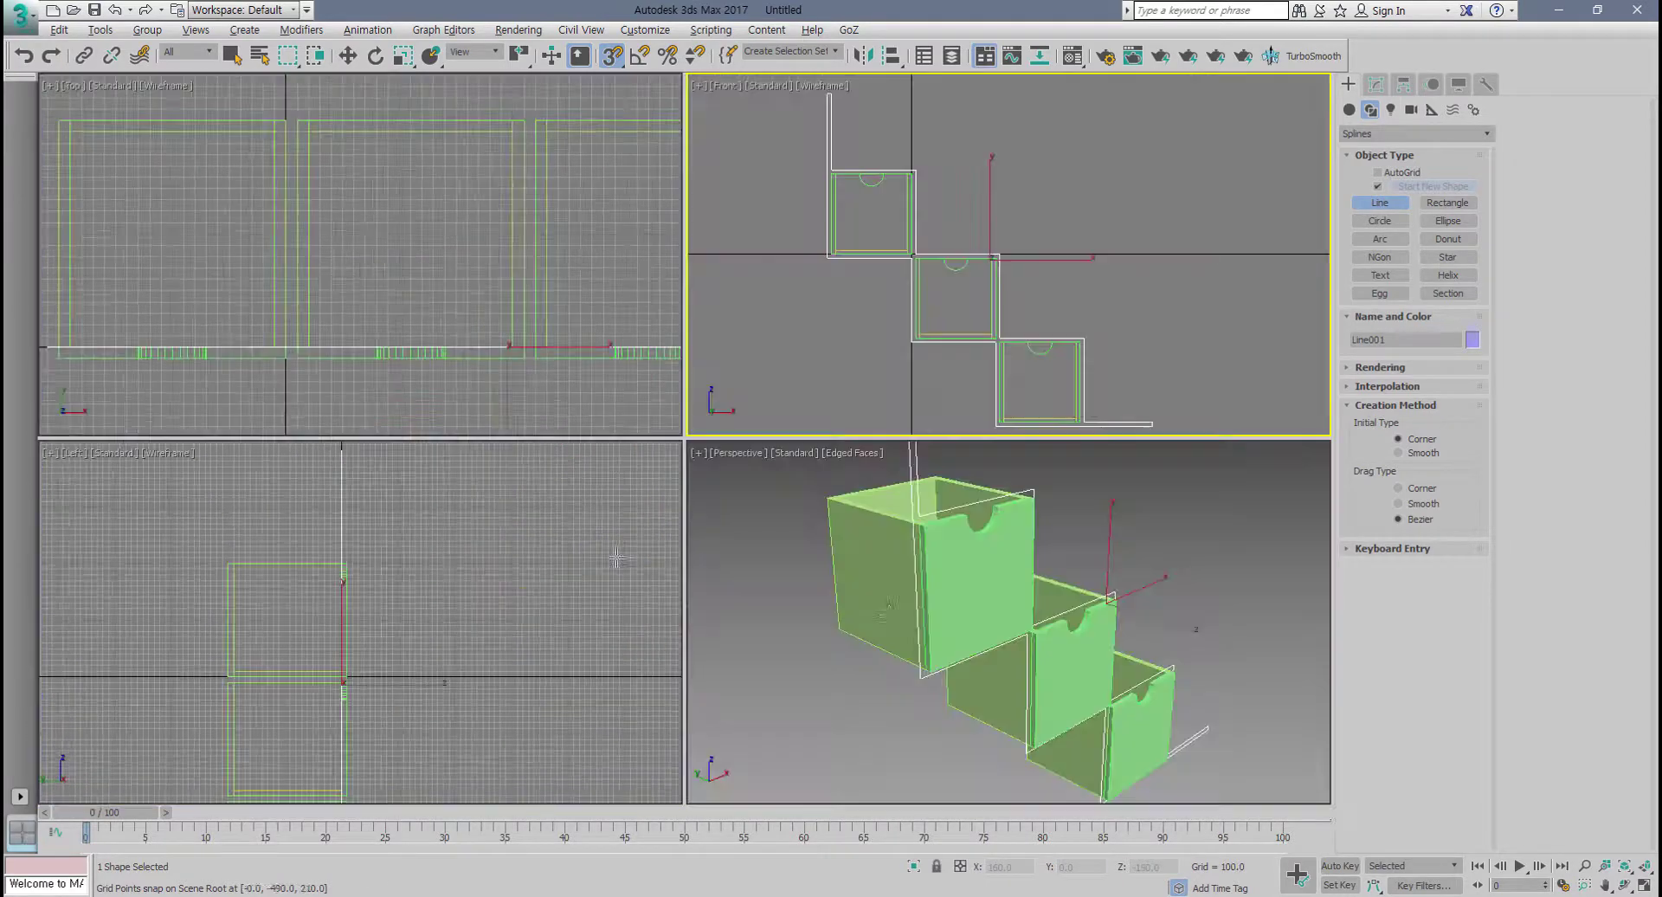
middle_click_drag(1018, 683, 923, 685, "alt")
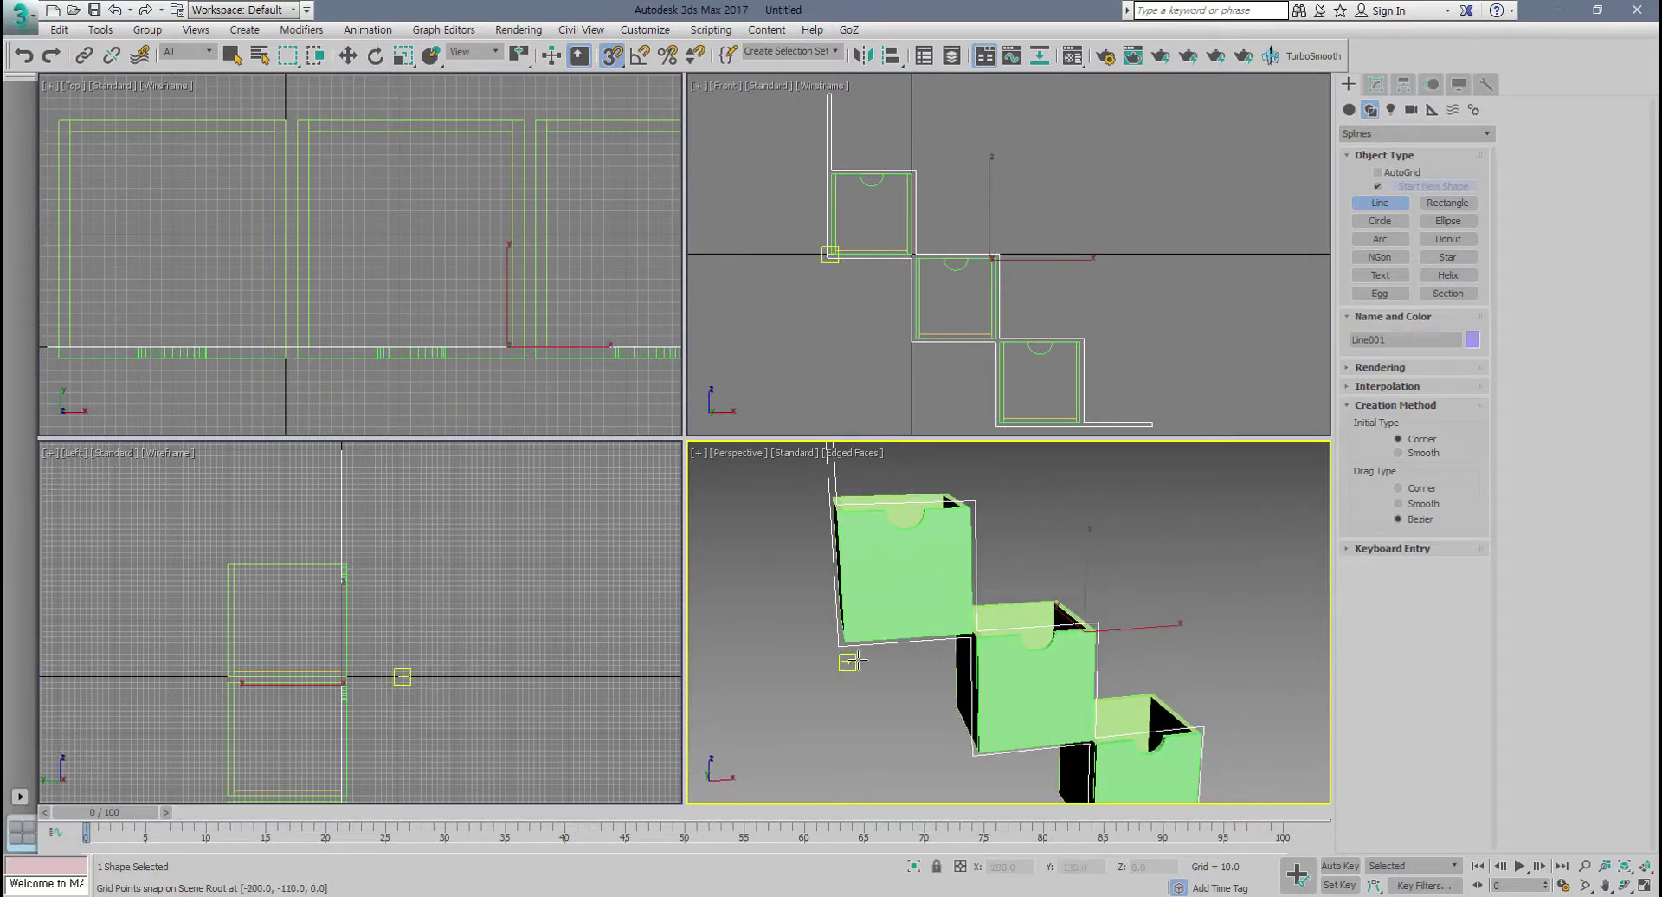
middle_click(823, 305)
Step: Draw a rectangle of length 200 and width 200 over the top drawer in the Front view, snapping to its opposite corners
key("alt+w")
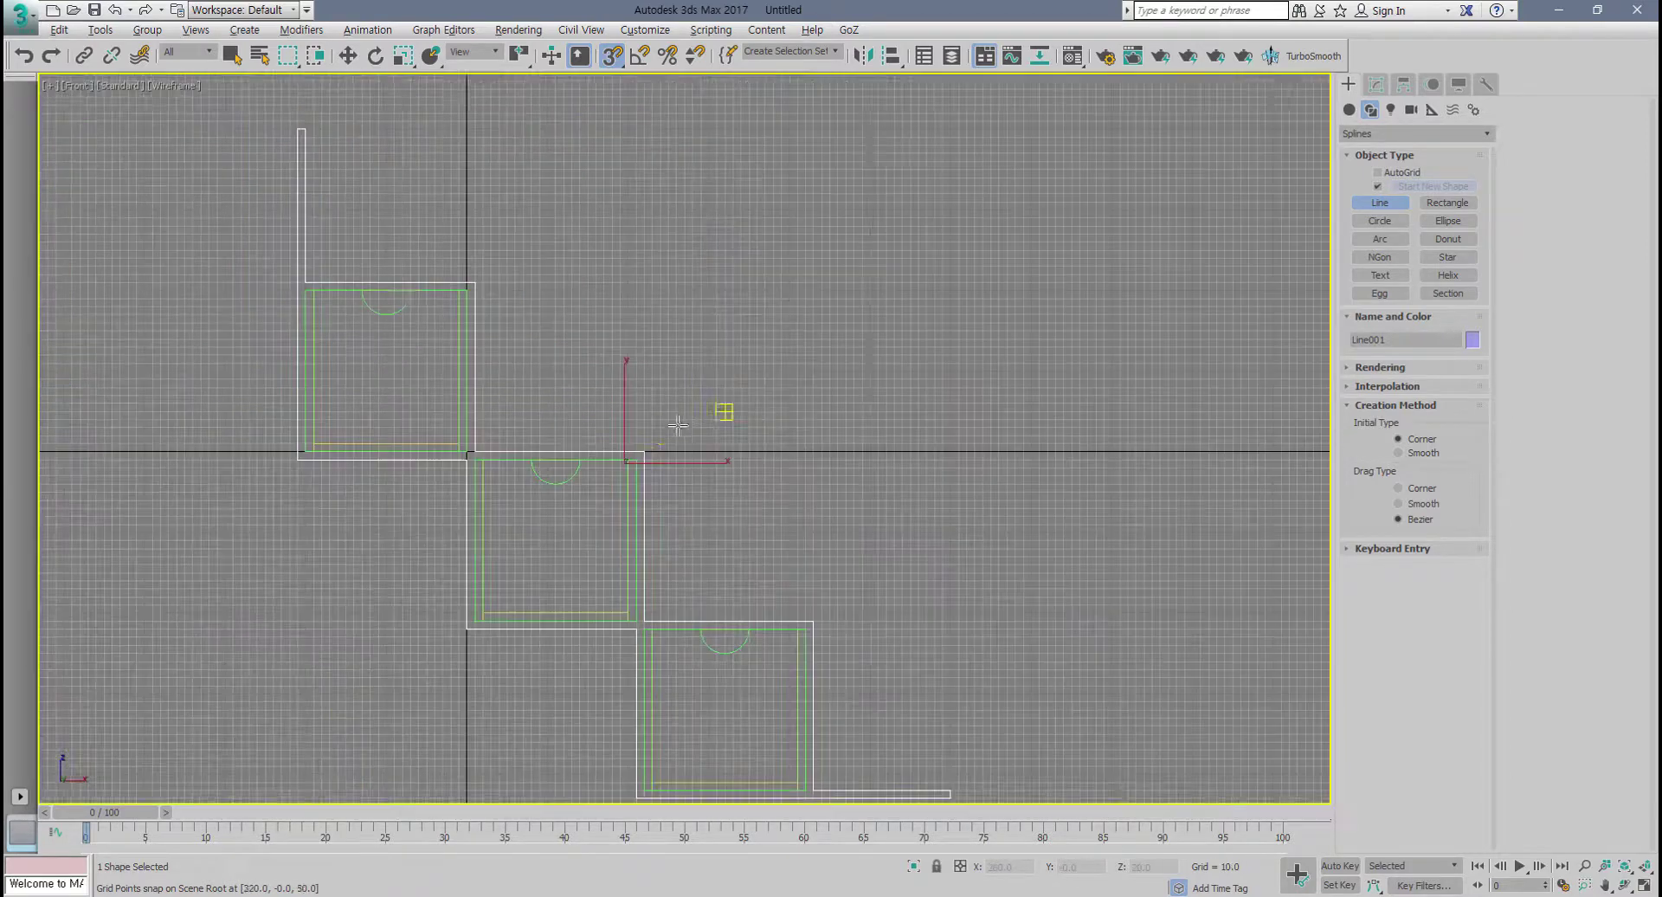
scroll(464, 447, "up", 2)
middle_click_drag(464, 446, 586, 515)
scroll(585, 514, "up", 2)
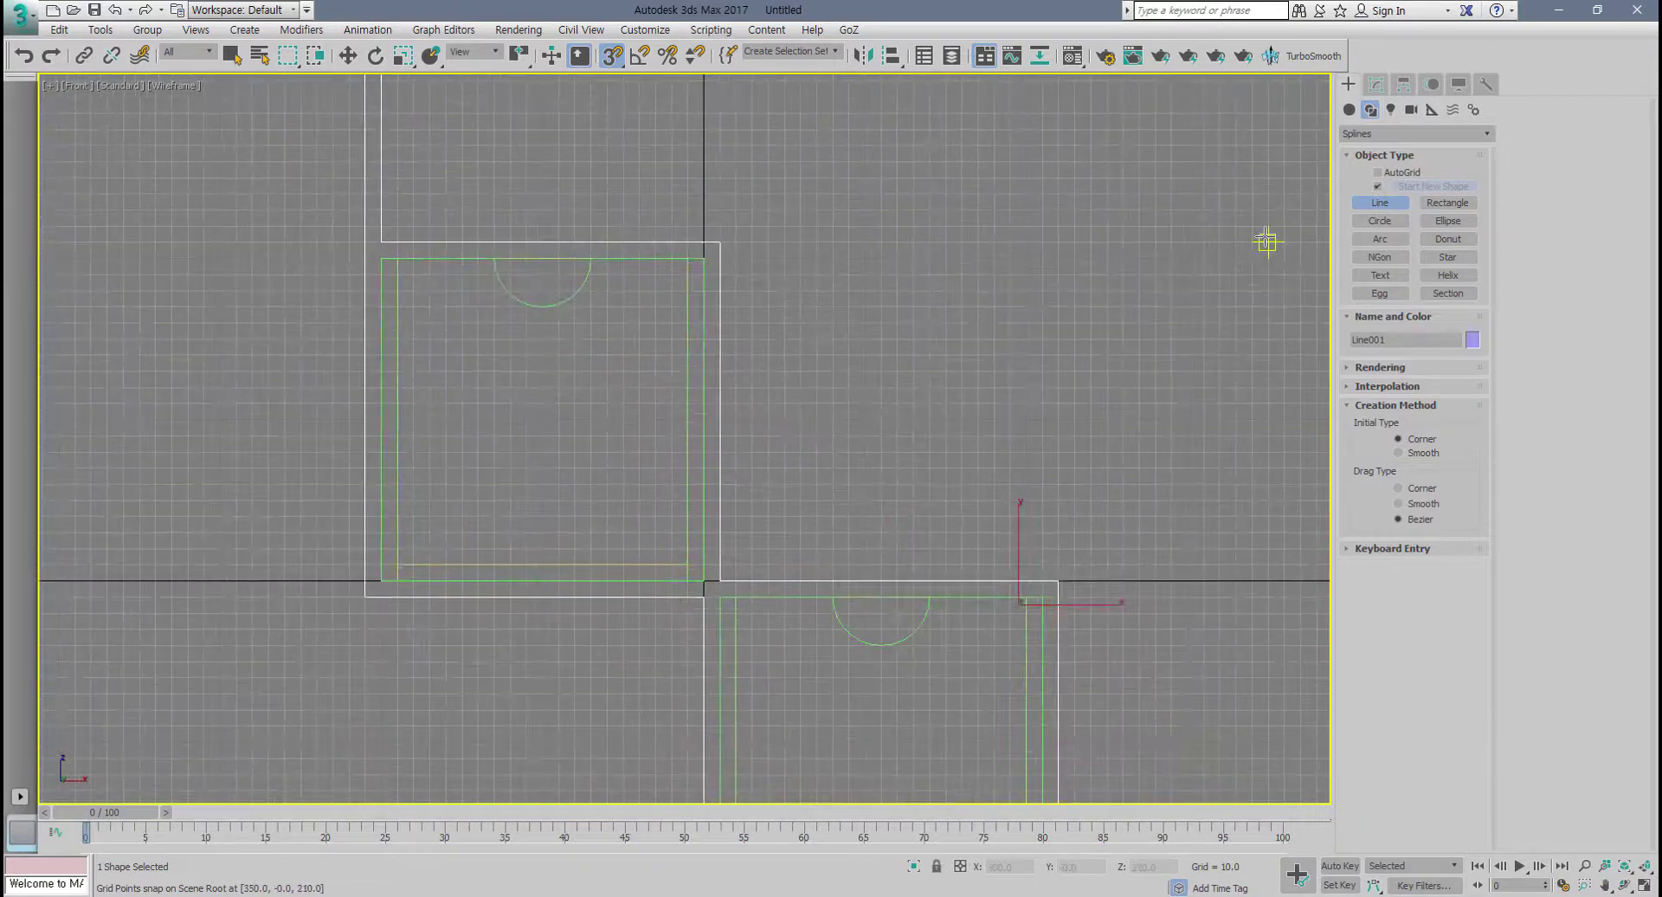
left_click(1445, 204)
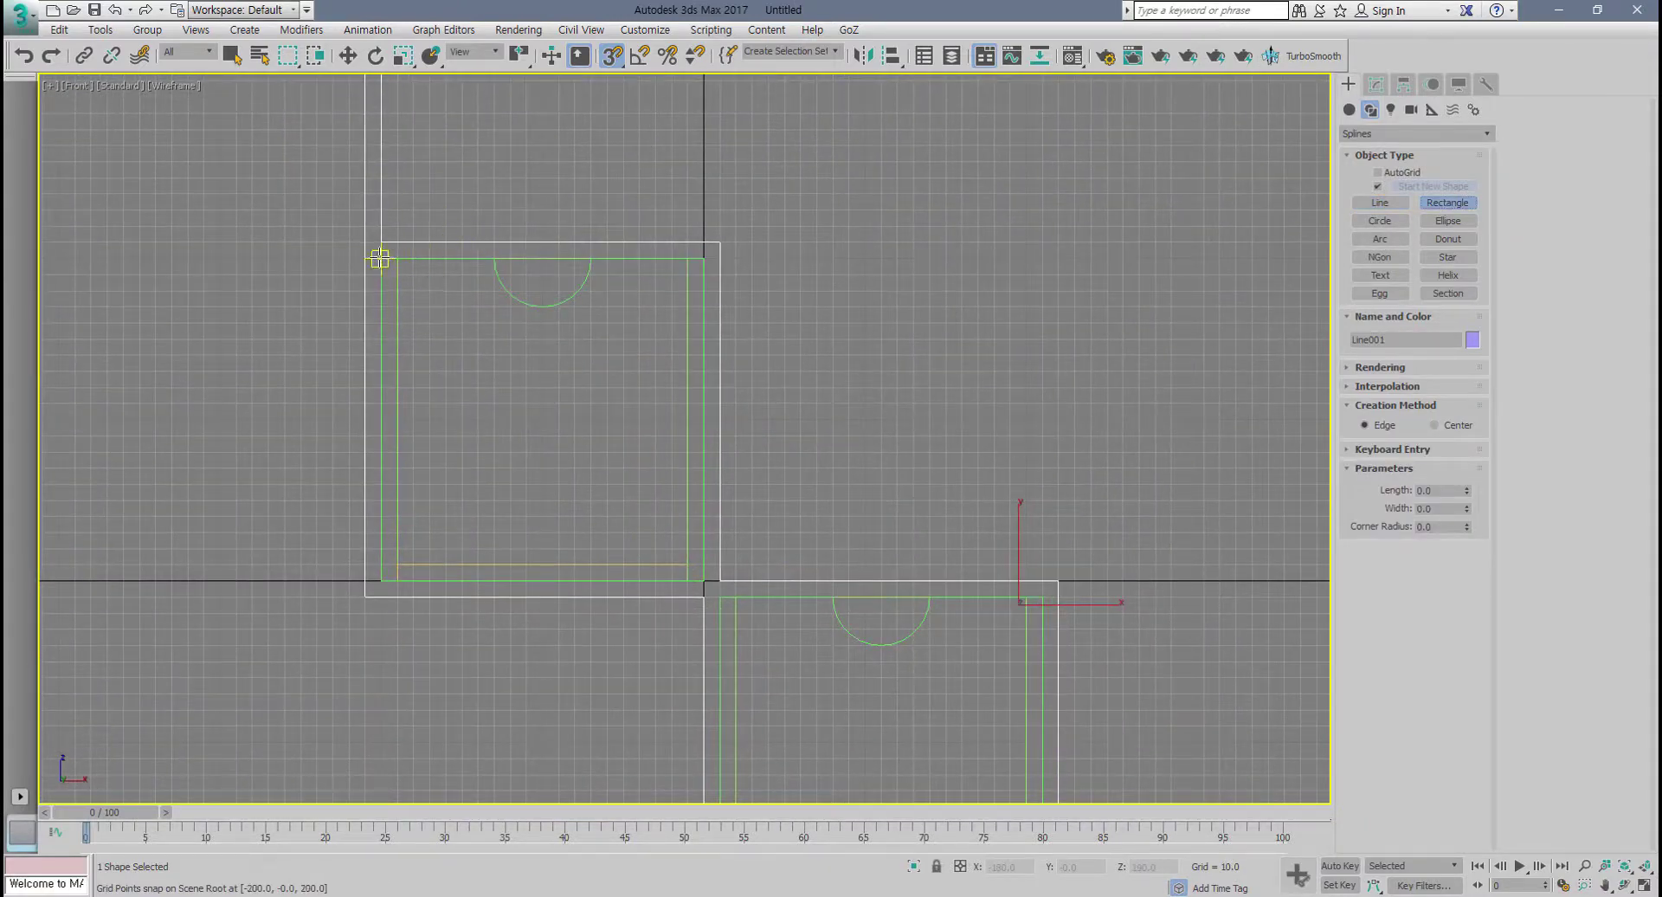
left_click_drag(379, 258, 701, 582)
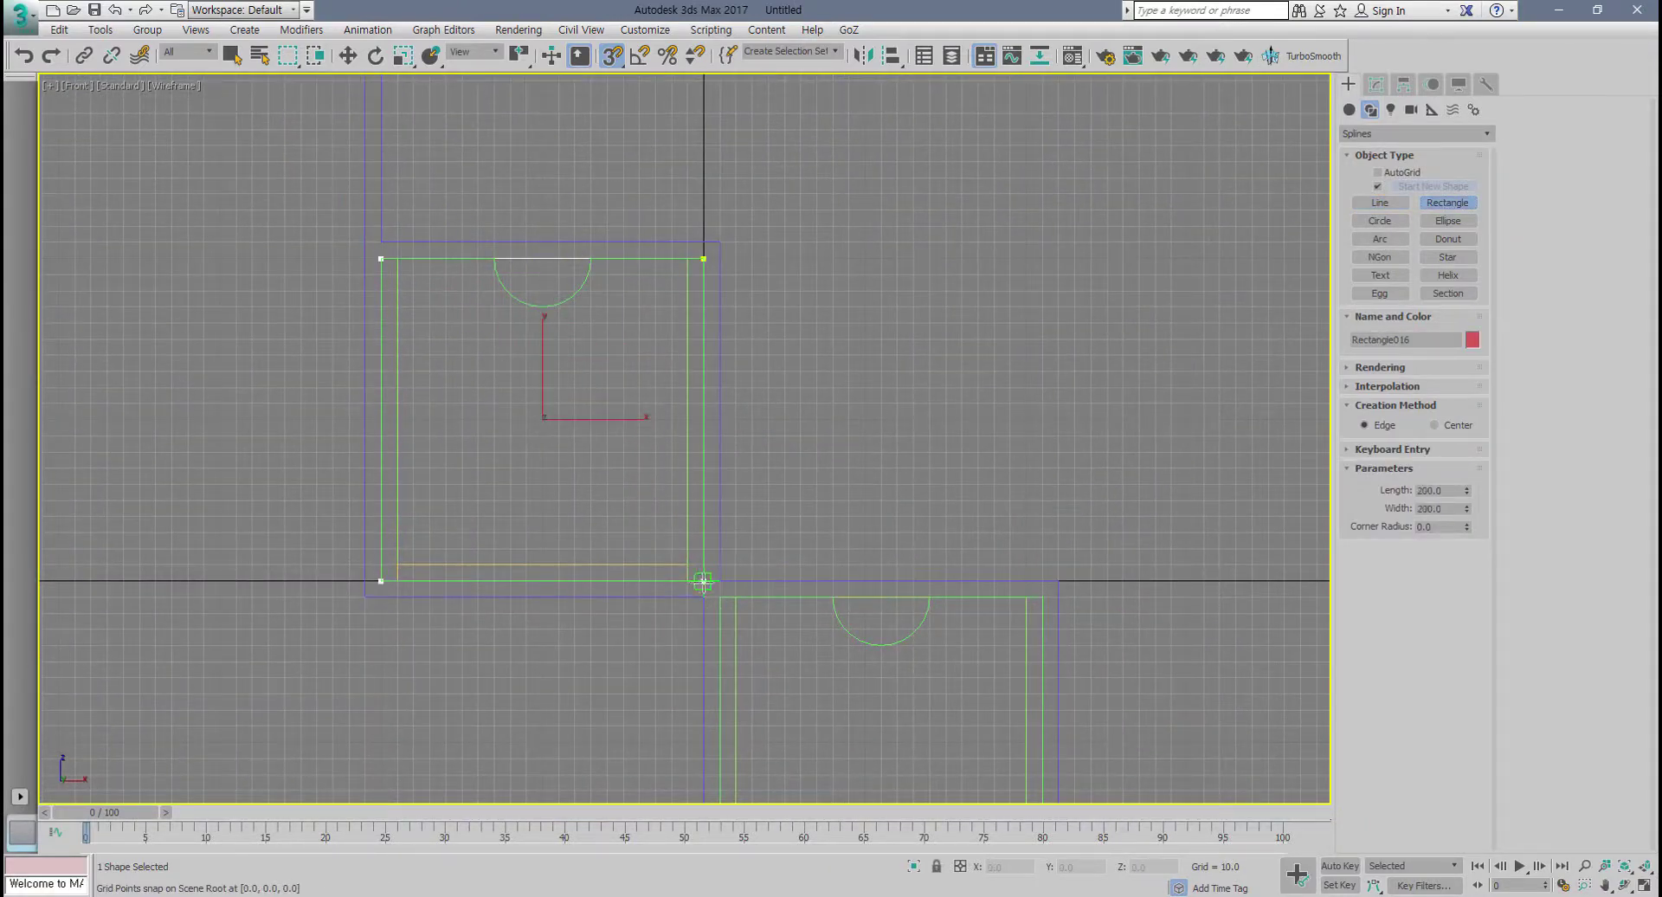
middle_click_drag(856, 612, 582, 326)
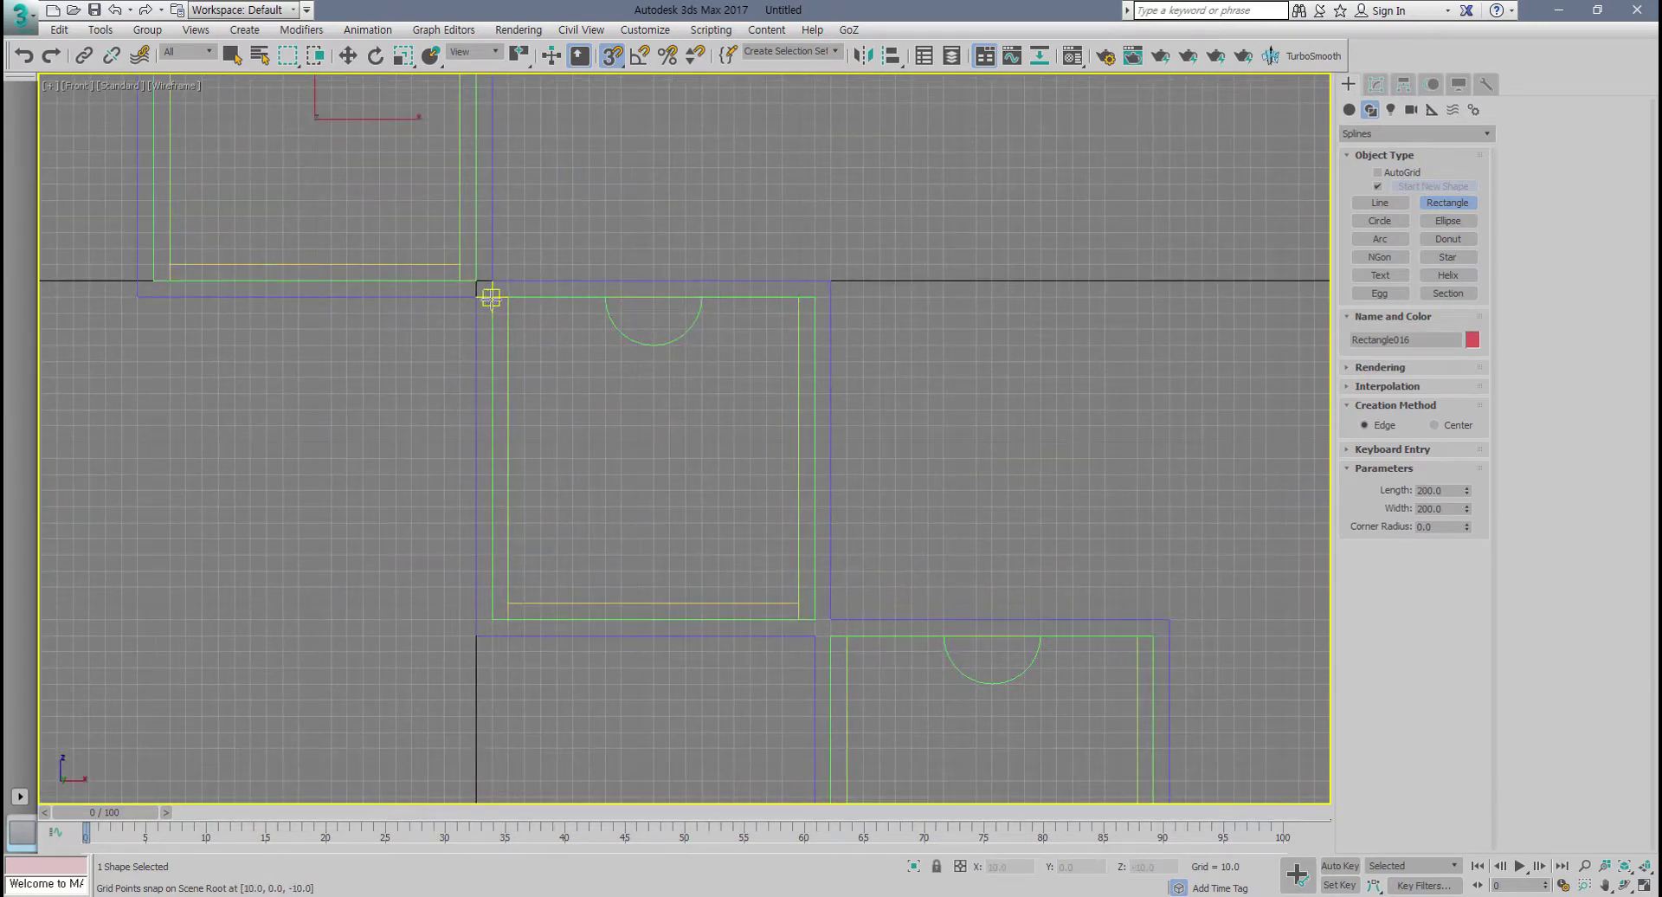
Step: Undo the recent drawing operations past the stair outline, and redo to restore the outline
key("w")
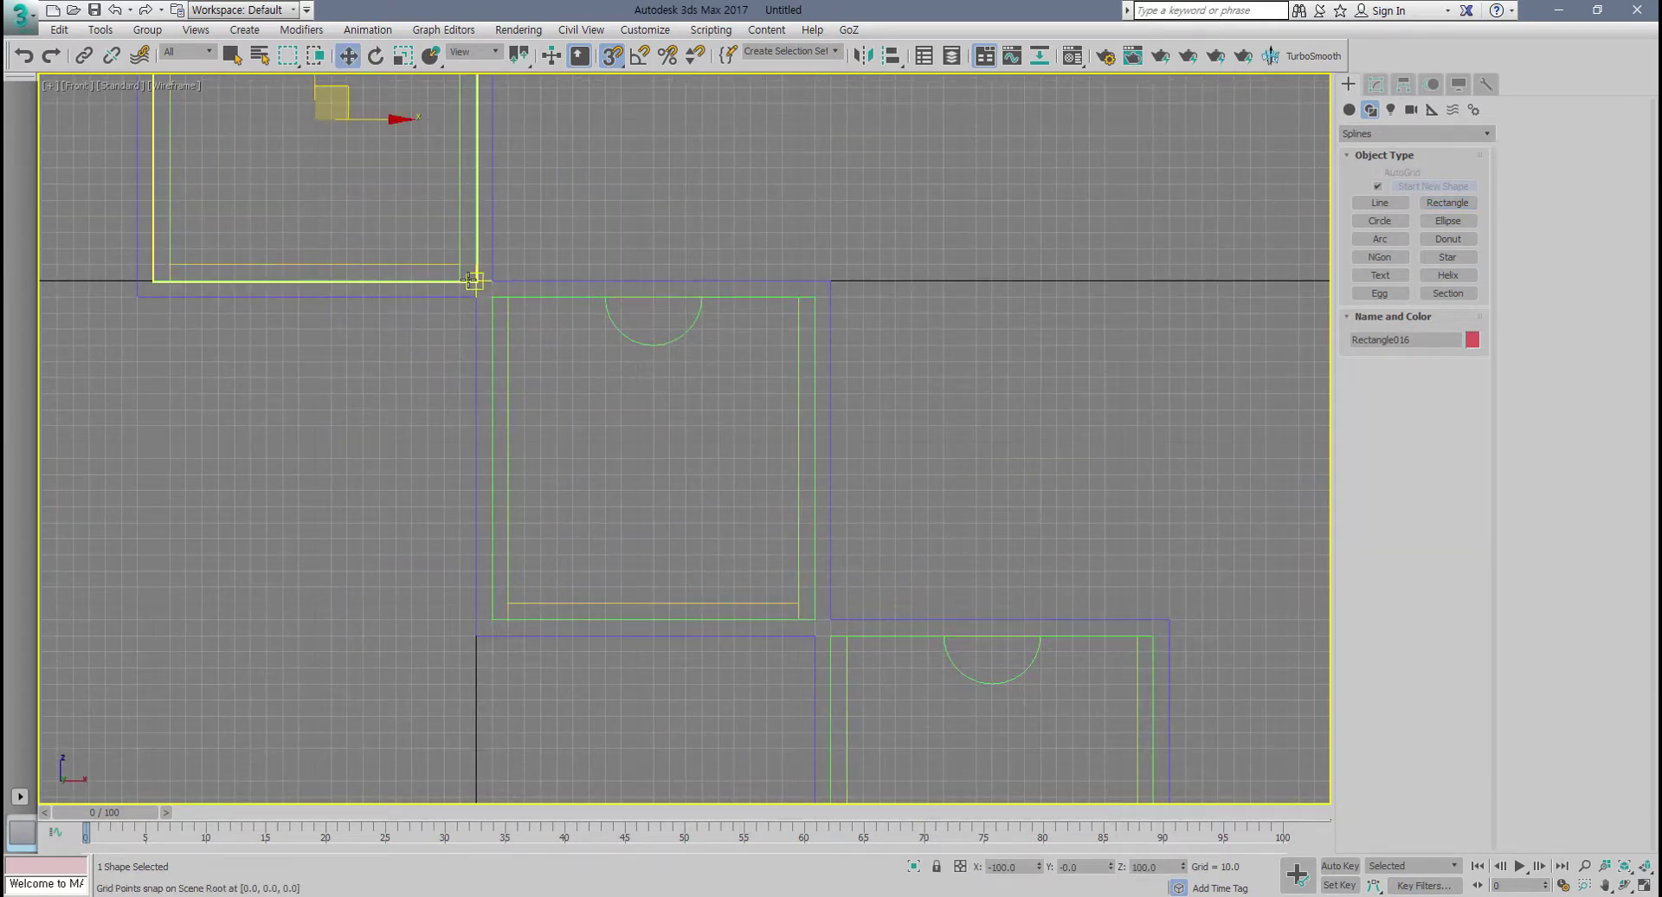
left_click(476, 280)
key("ctrl+z")
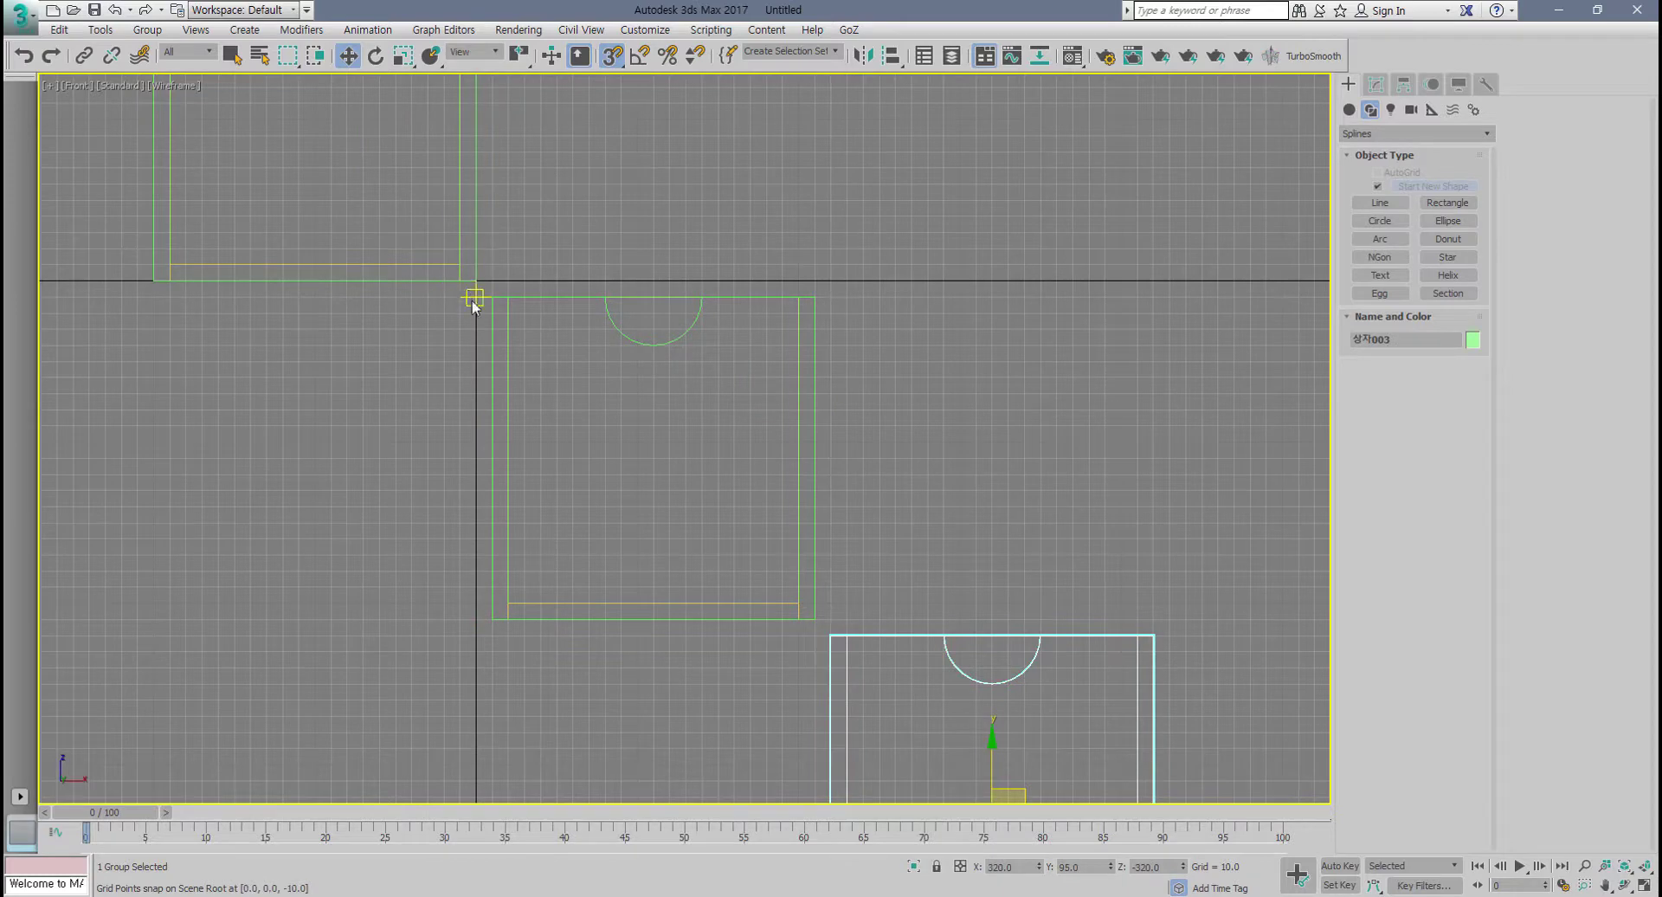
scroll(473, 305, "down", 5)
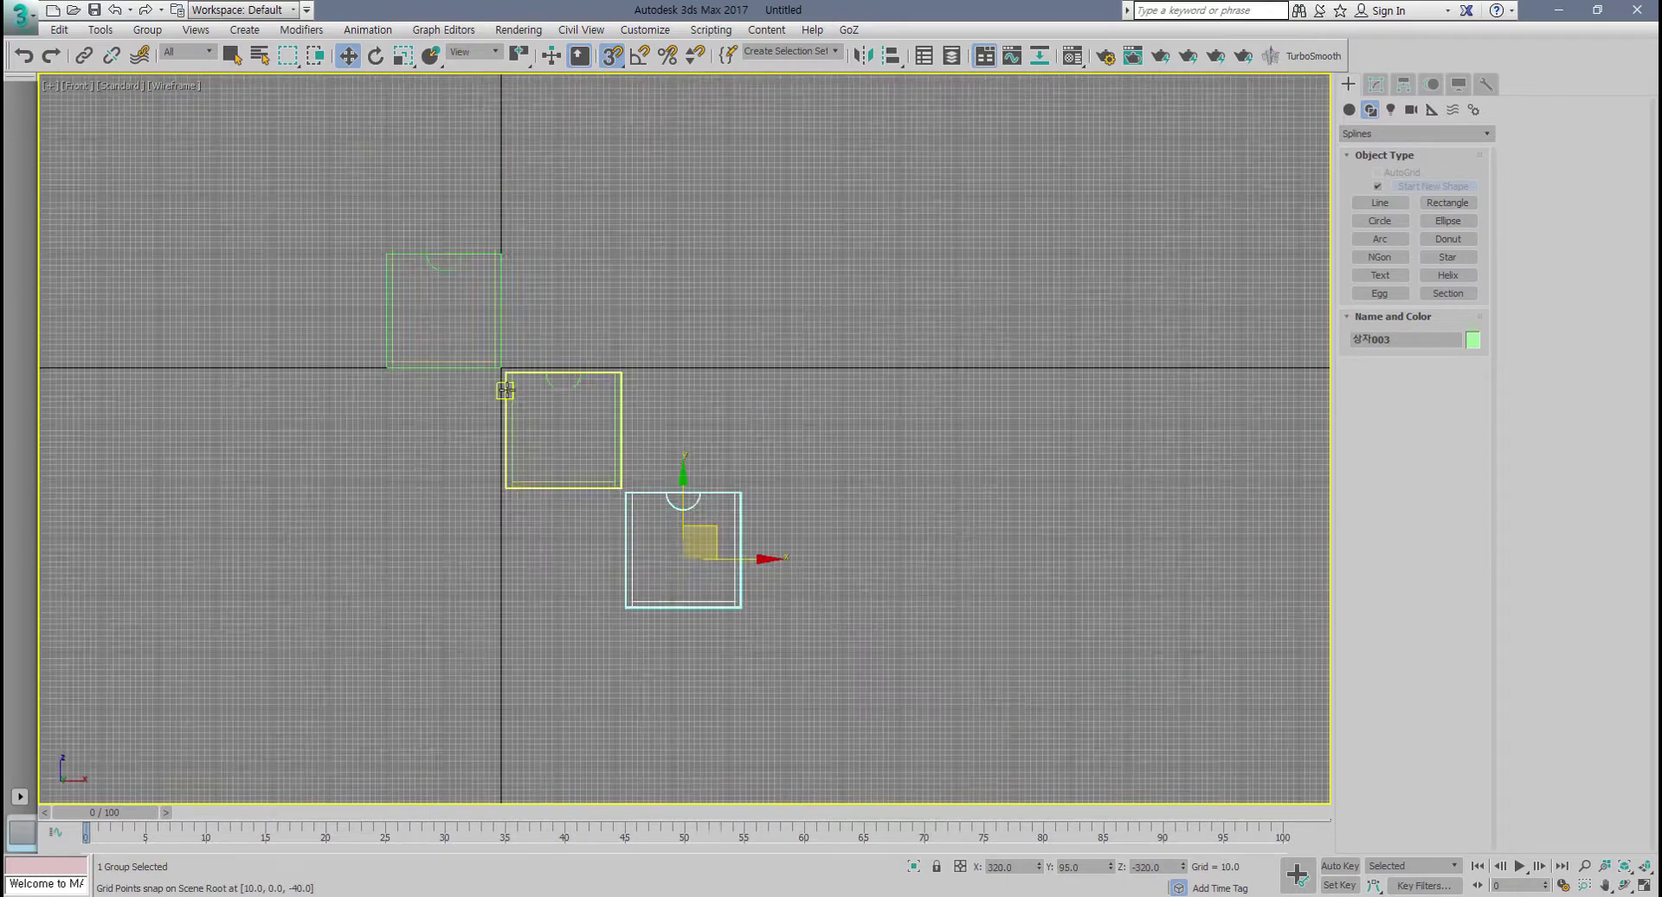
left_click(146, 15)
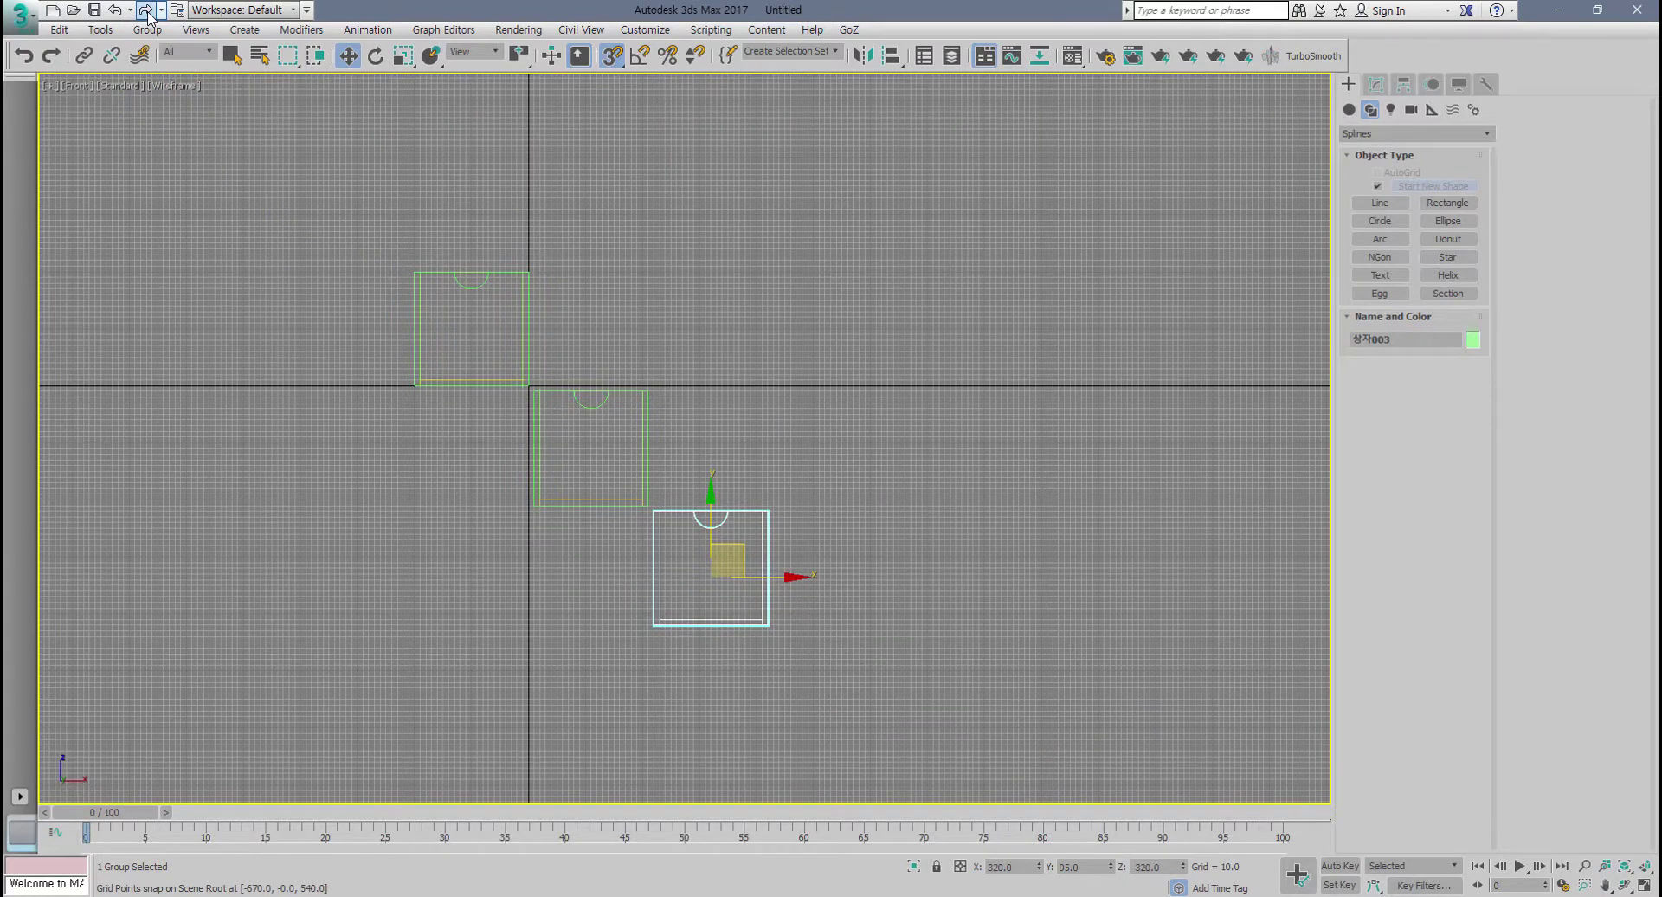
Step: Hide the three drawer groups in the Front view so that only the stair outline remains
scroll(452, 351, "up", 4)
left_click(500, 322)
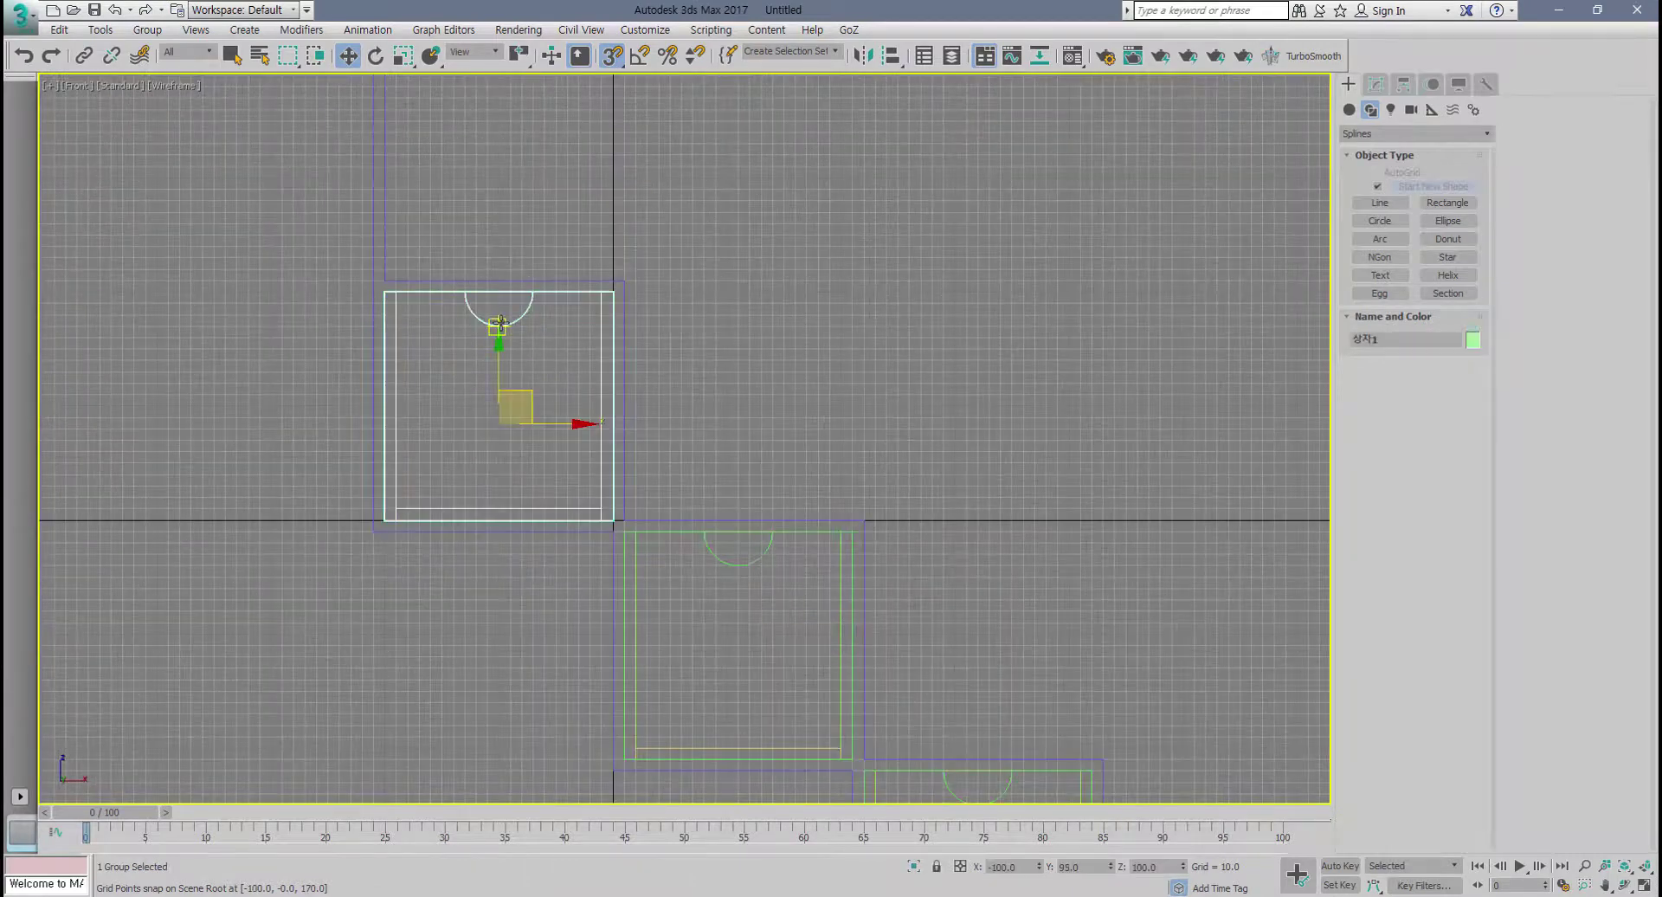
right_click(497, 320)
left_click(538, 270)
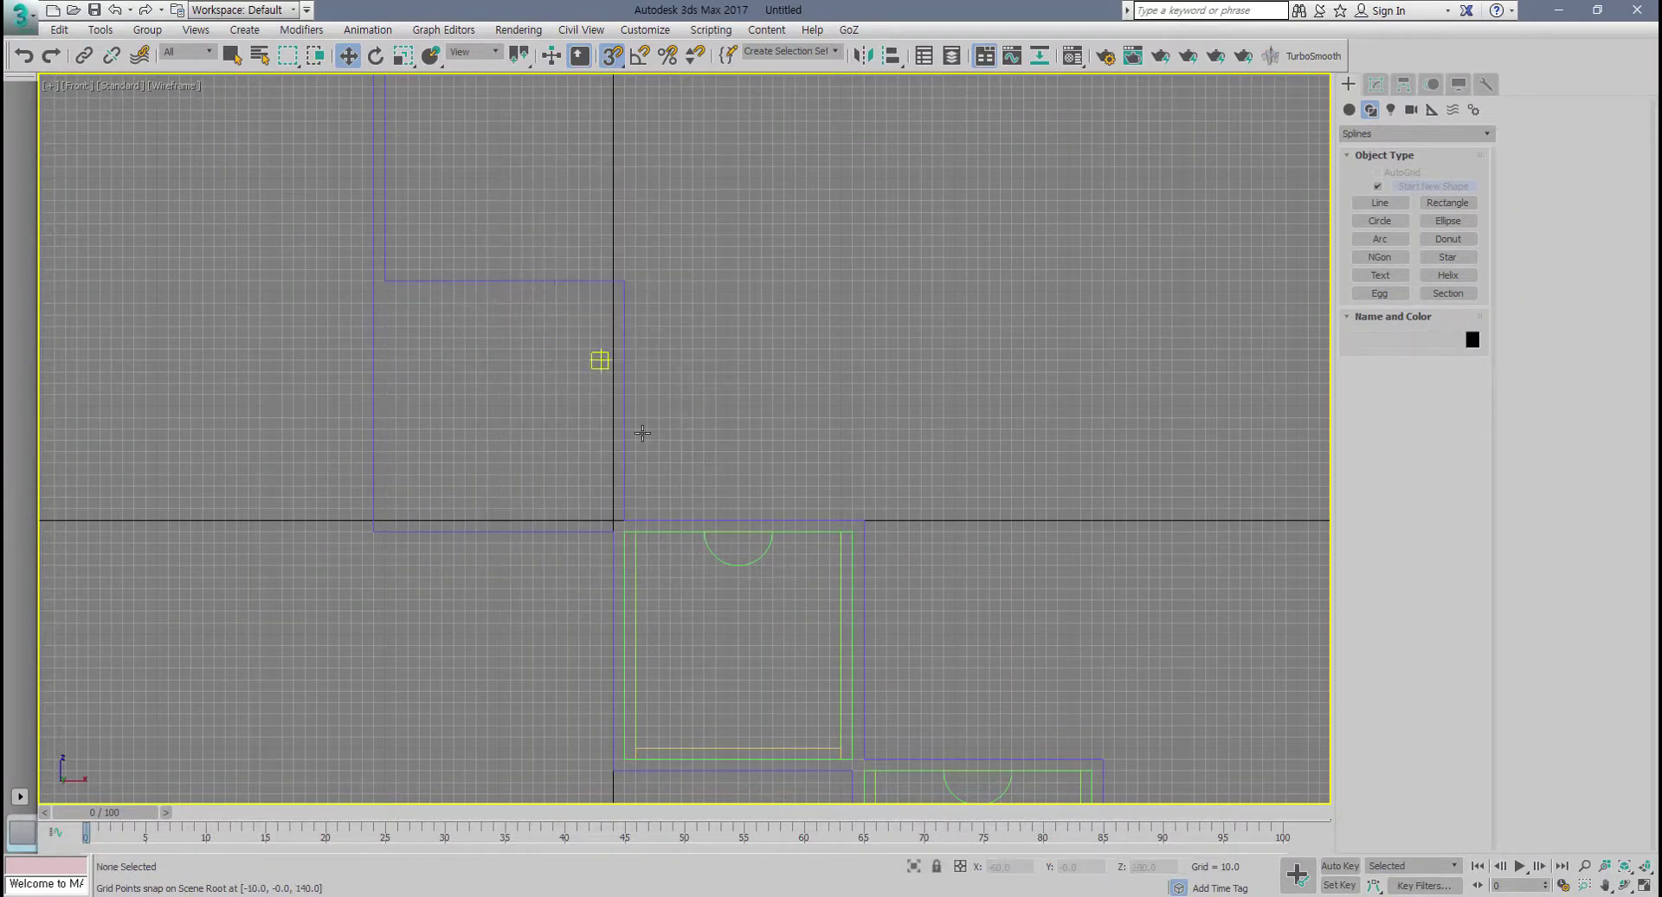
left_click(736, 558)
right_click(737, 560)
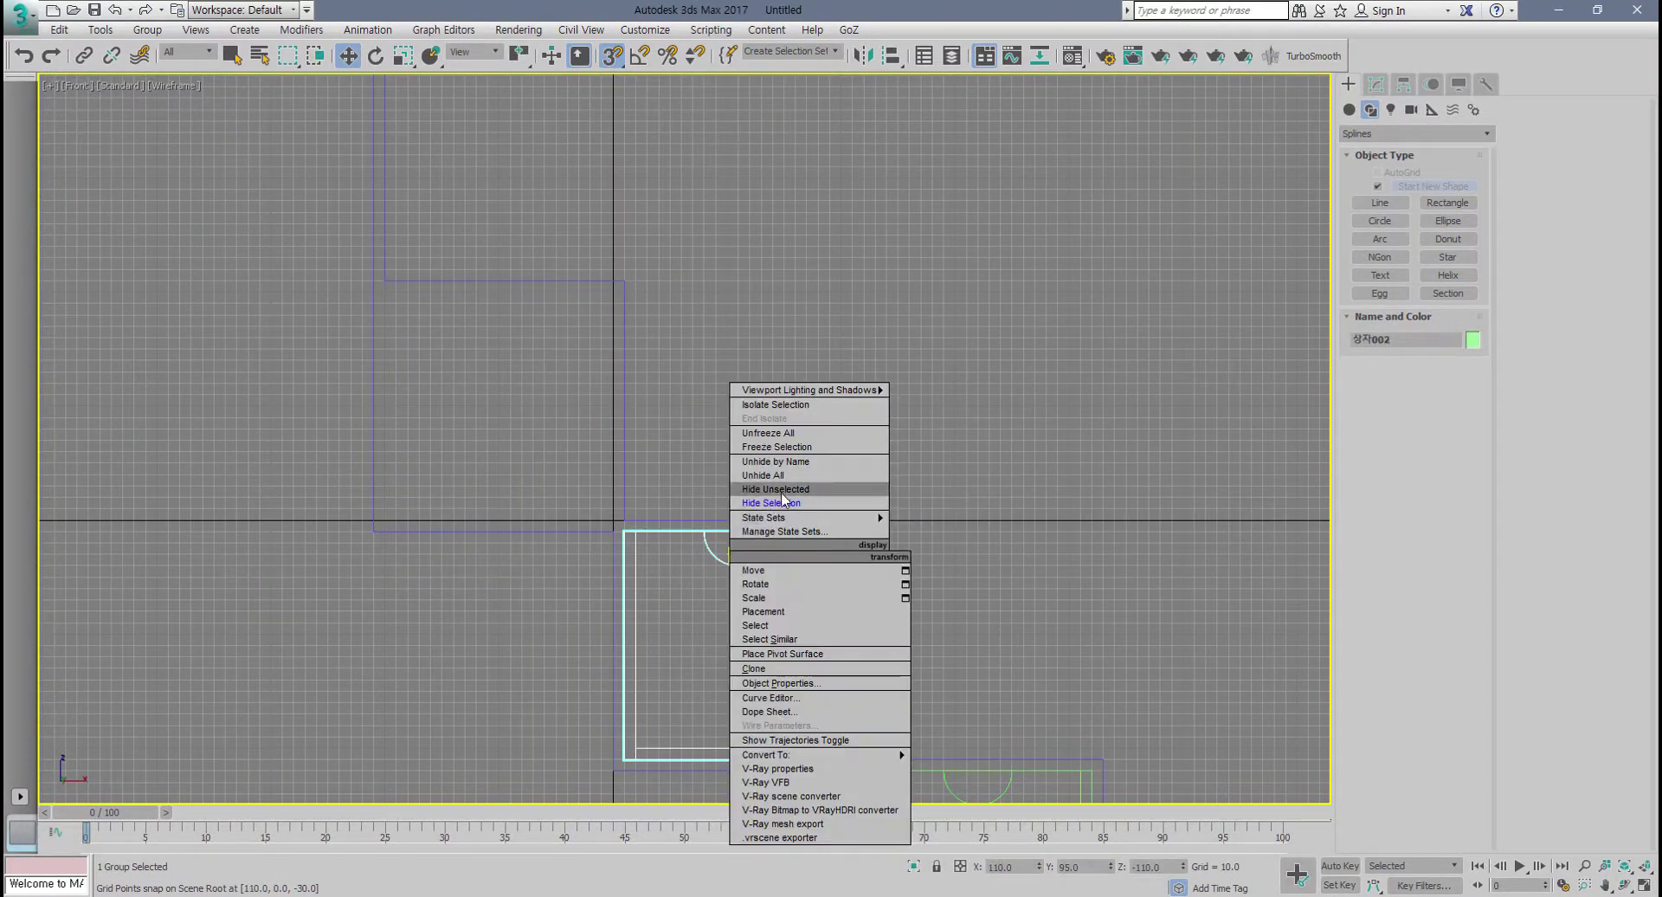
left_click(770, 503)
middle_click_drag(852, 641, 691, 482)
left_click(808, 666)
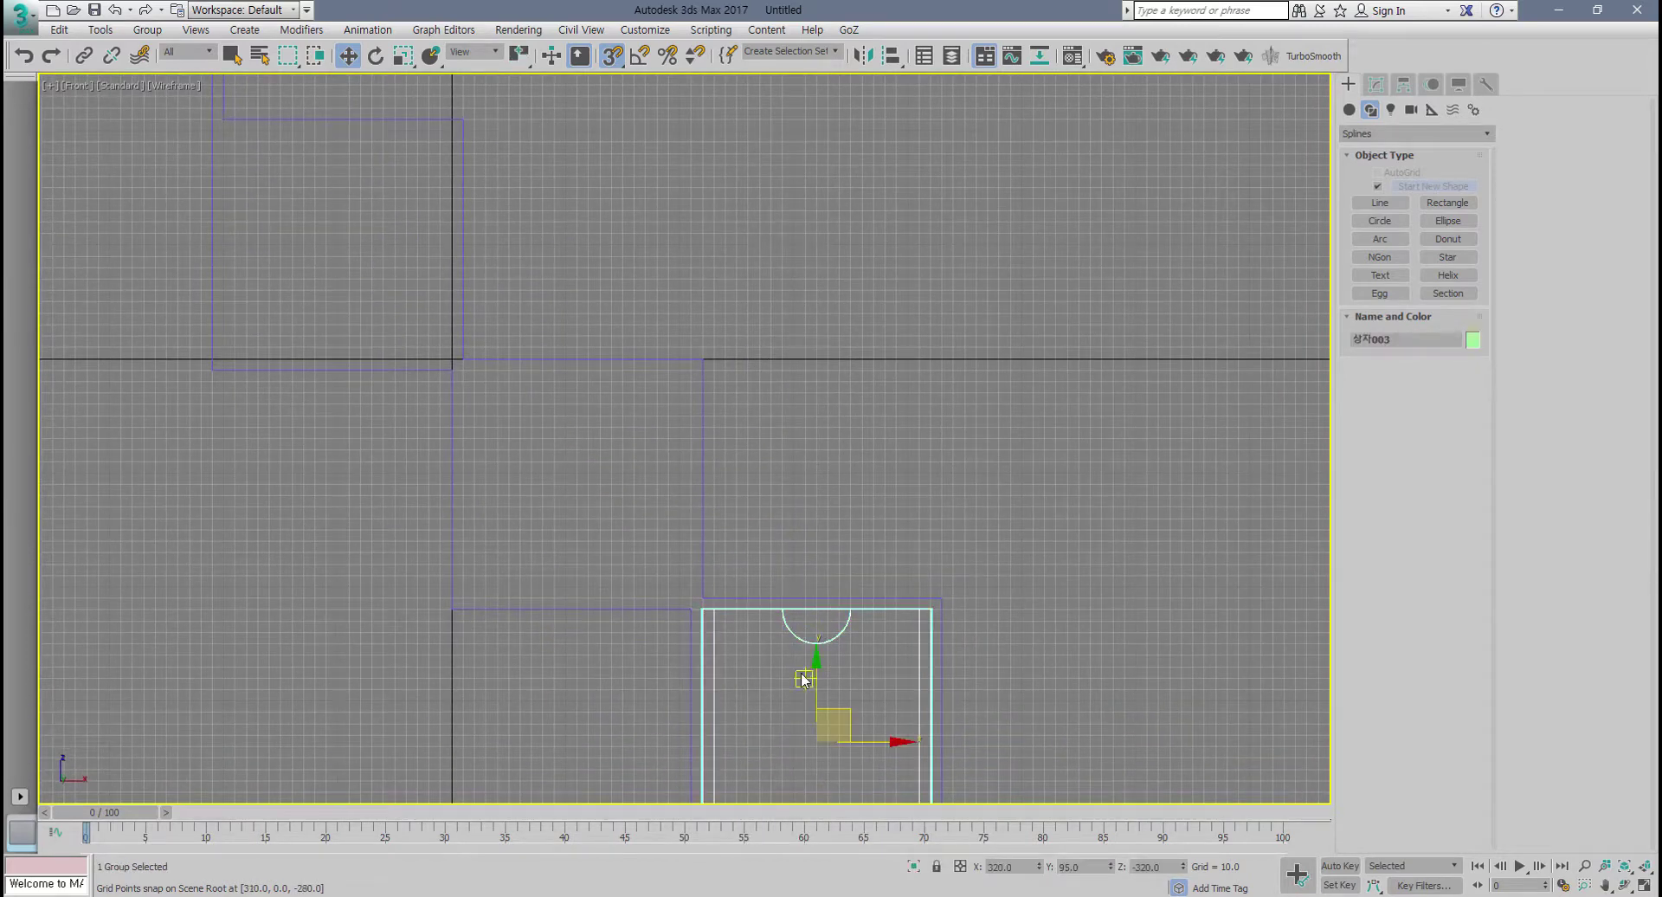
right_click(805, 671)
left_click(851, 555)
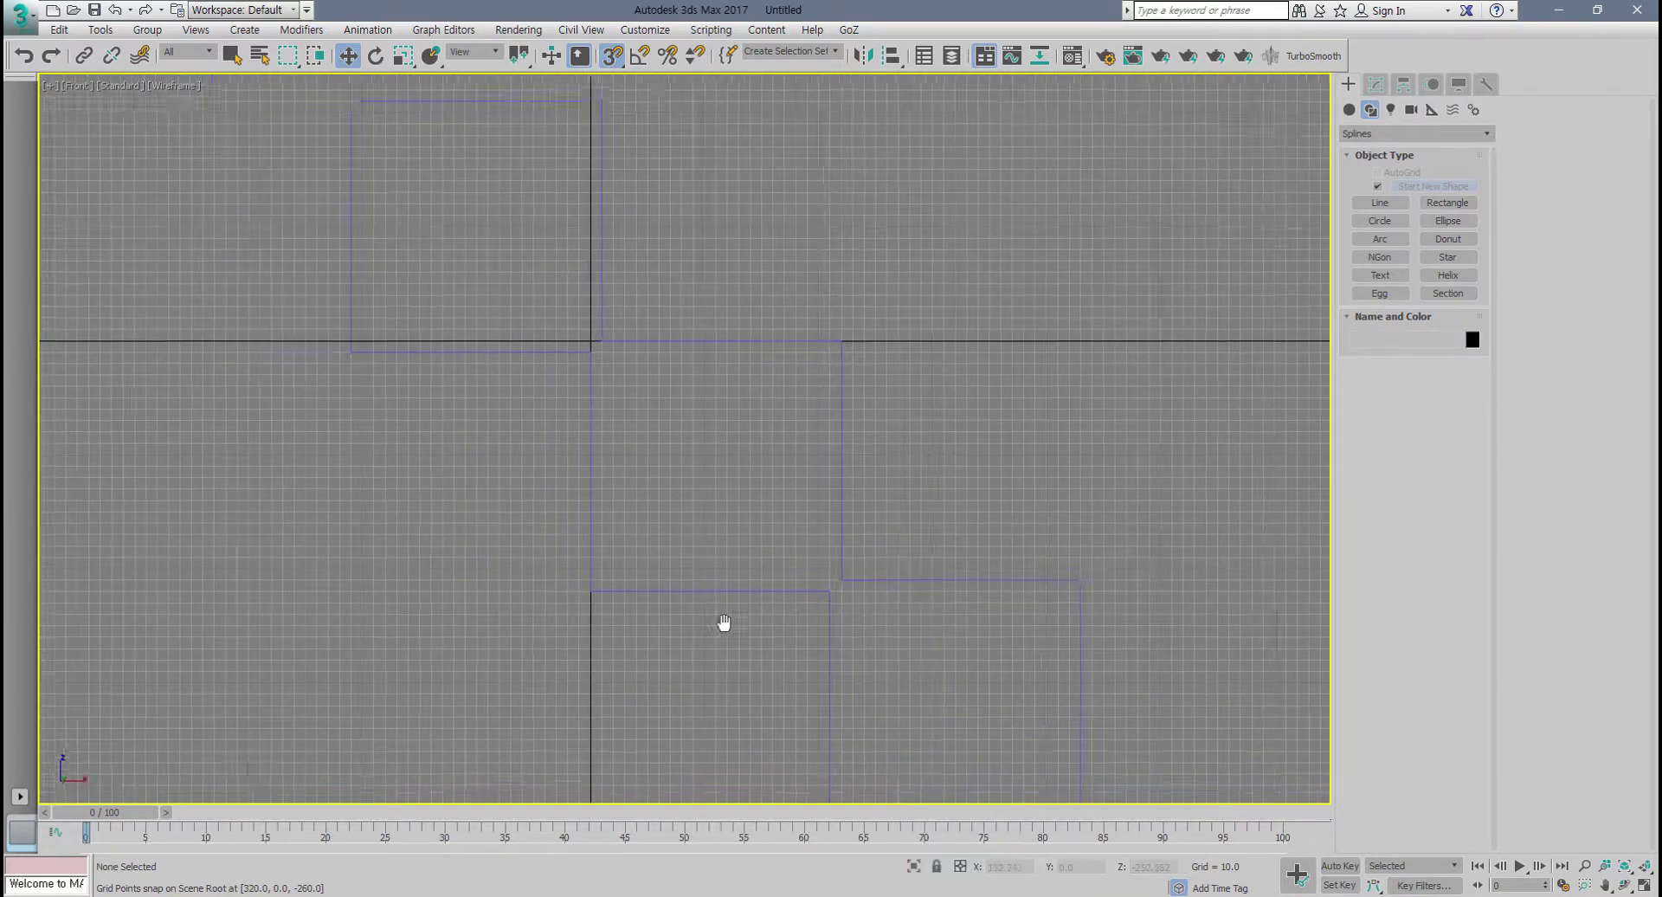
Step: Draw a 200 by 200 rectangle in each of the stair outline's three drawer openings, inset 10 units from the outline
scroll(667, 623, "down", 3)
scroll(623, 627, "up", 5)
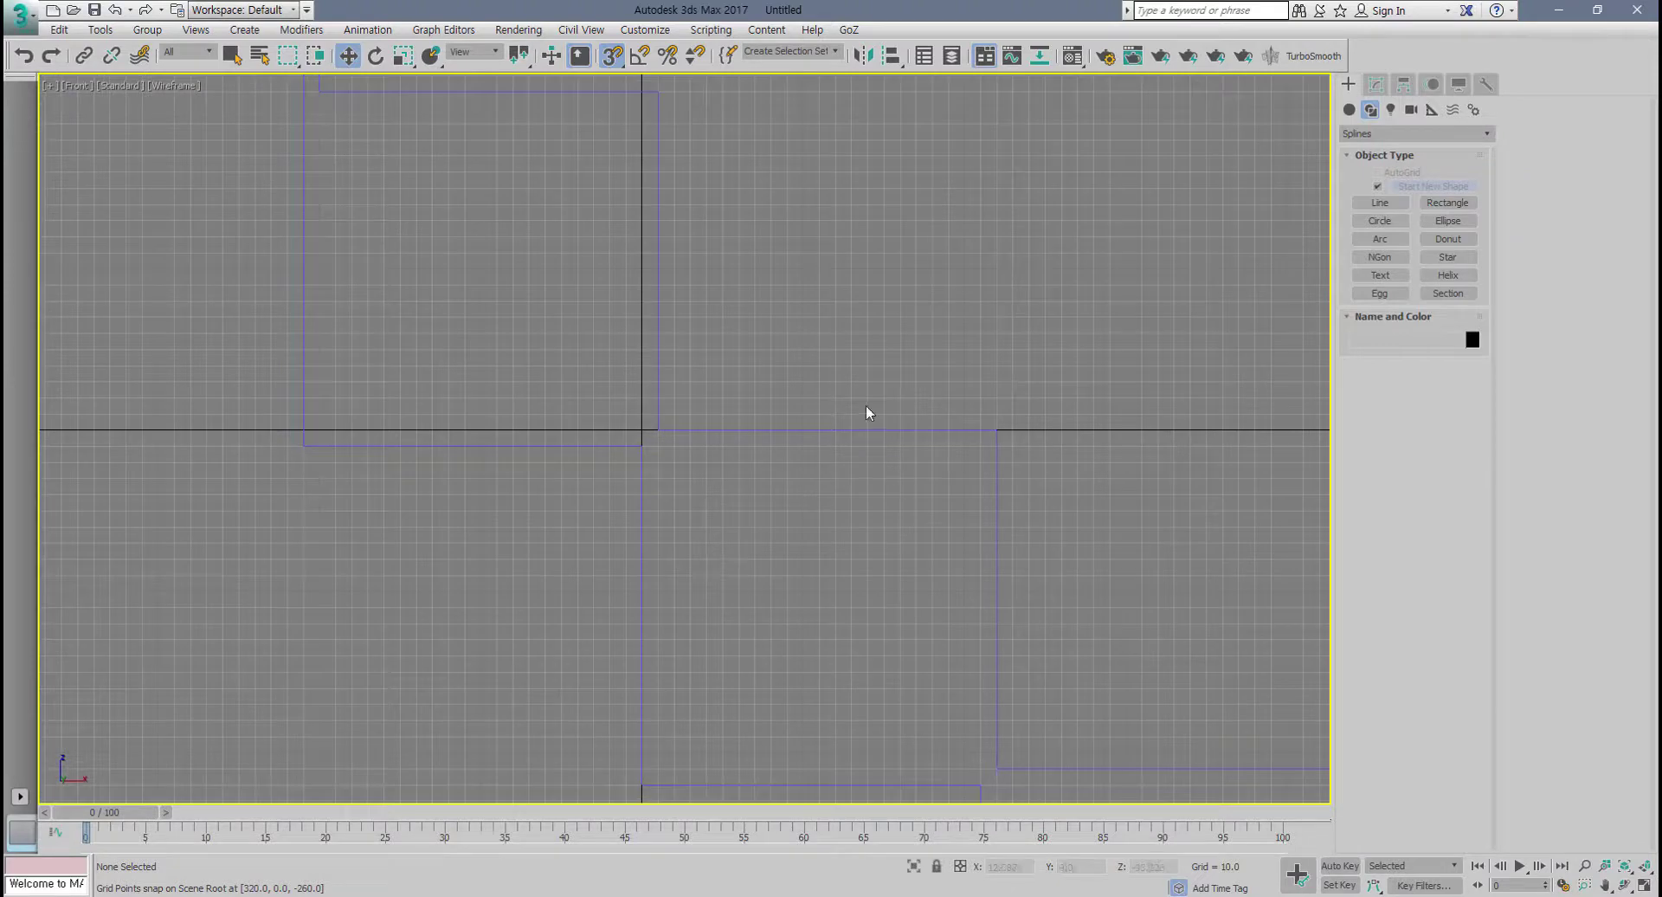
middle_click_drag(835, 469, 872, 526)
left_click(1447, 202)
middle_click_drag(384, 219, 384, 235)
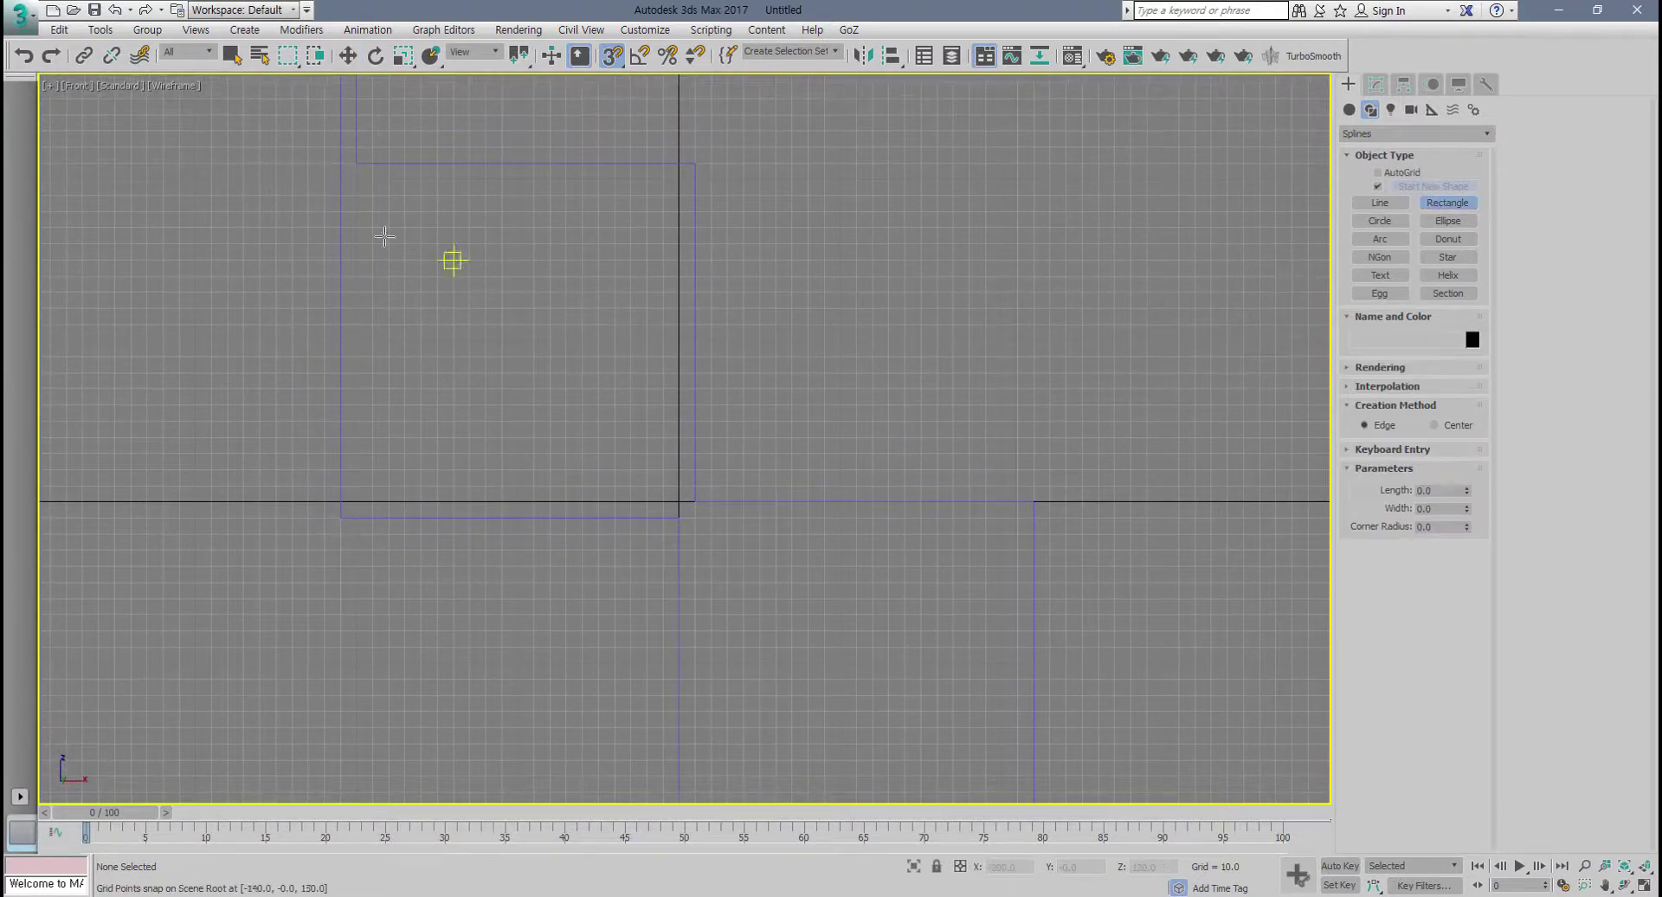
left_click_drag(355, 179, 677, 501)
middle_click_drag(833, 549, 539, 265)
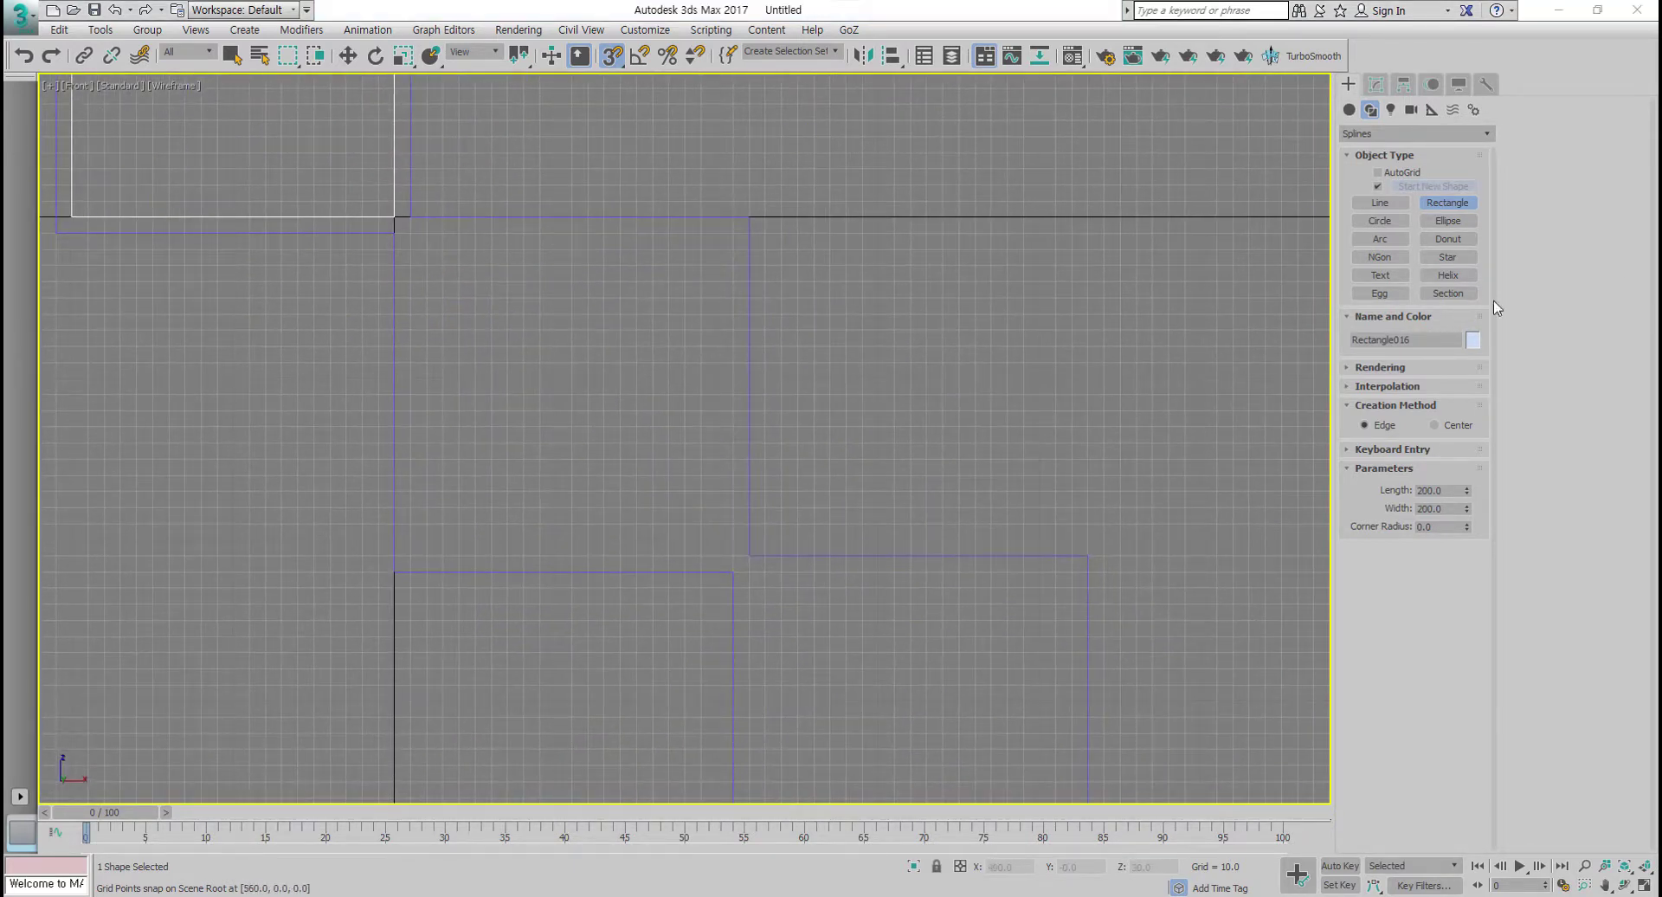
left_click_drag(410, 234, 753, 580)
middle_click_drag(820, 575, 542, 304)
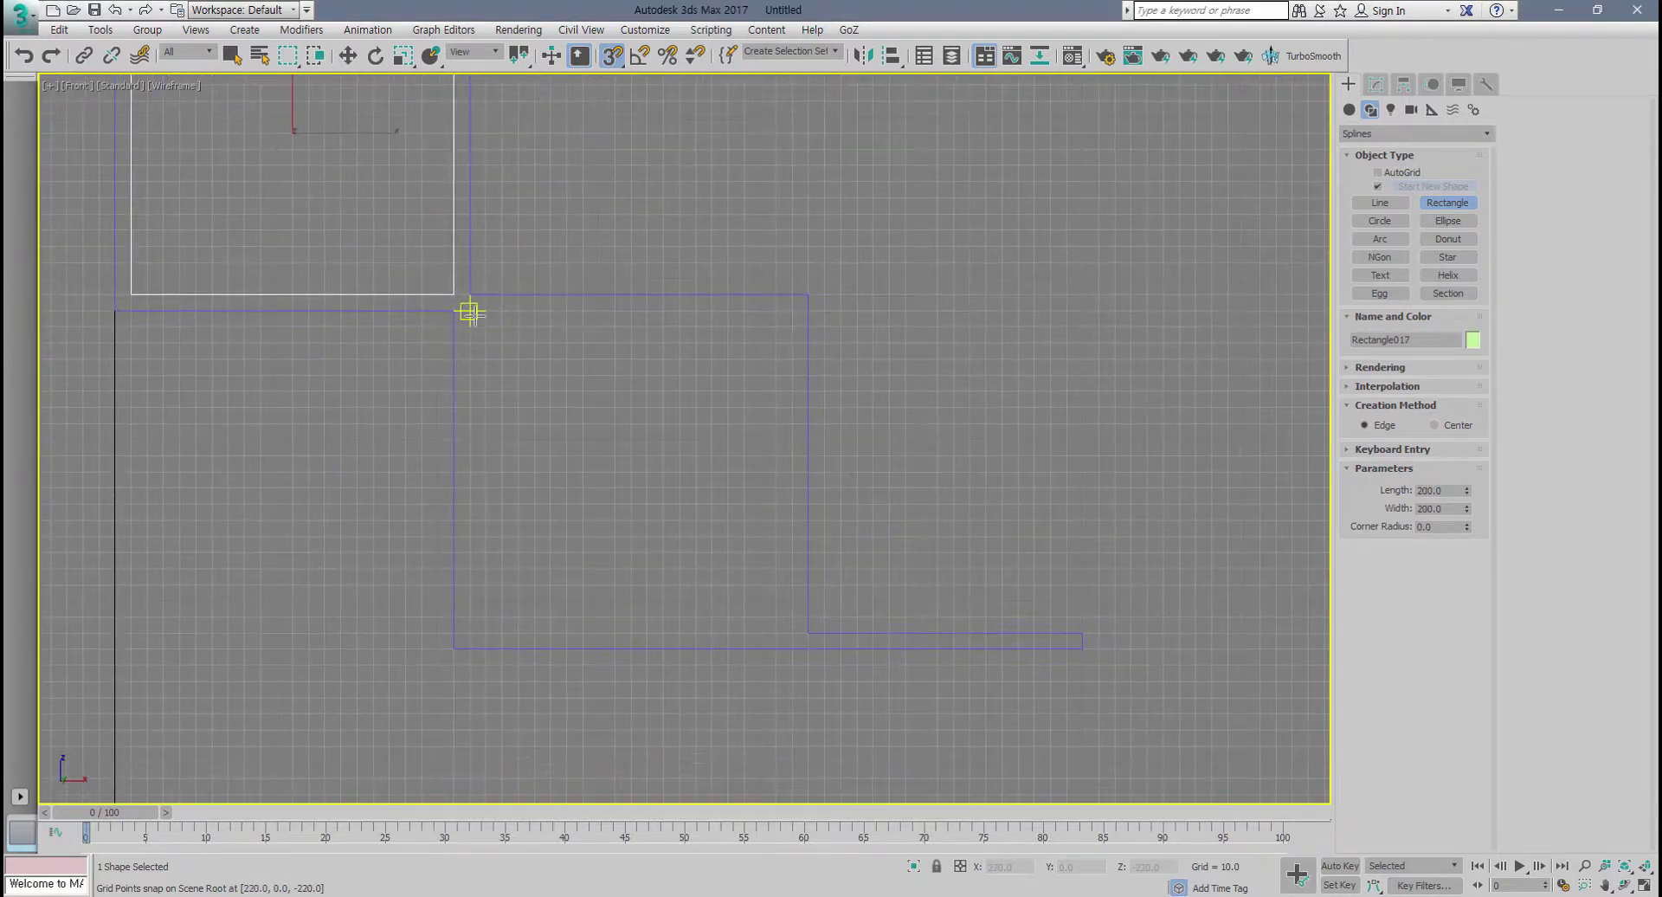
left_click_drag(469, 310, 791, 634)
scroll(581, 518, "down", 5)
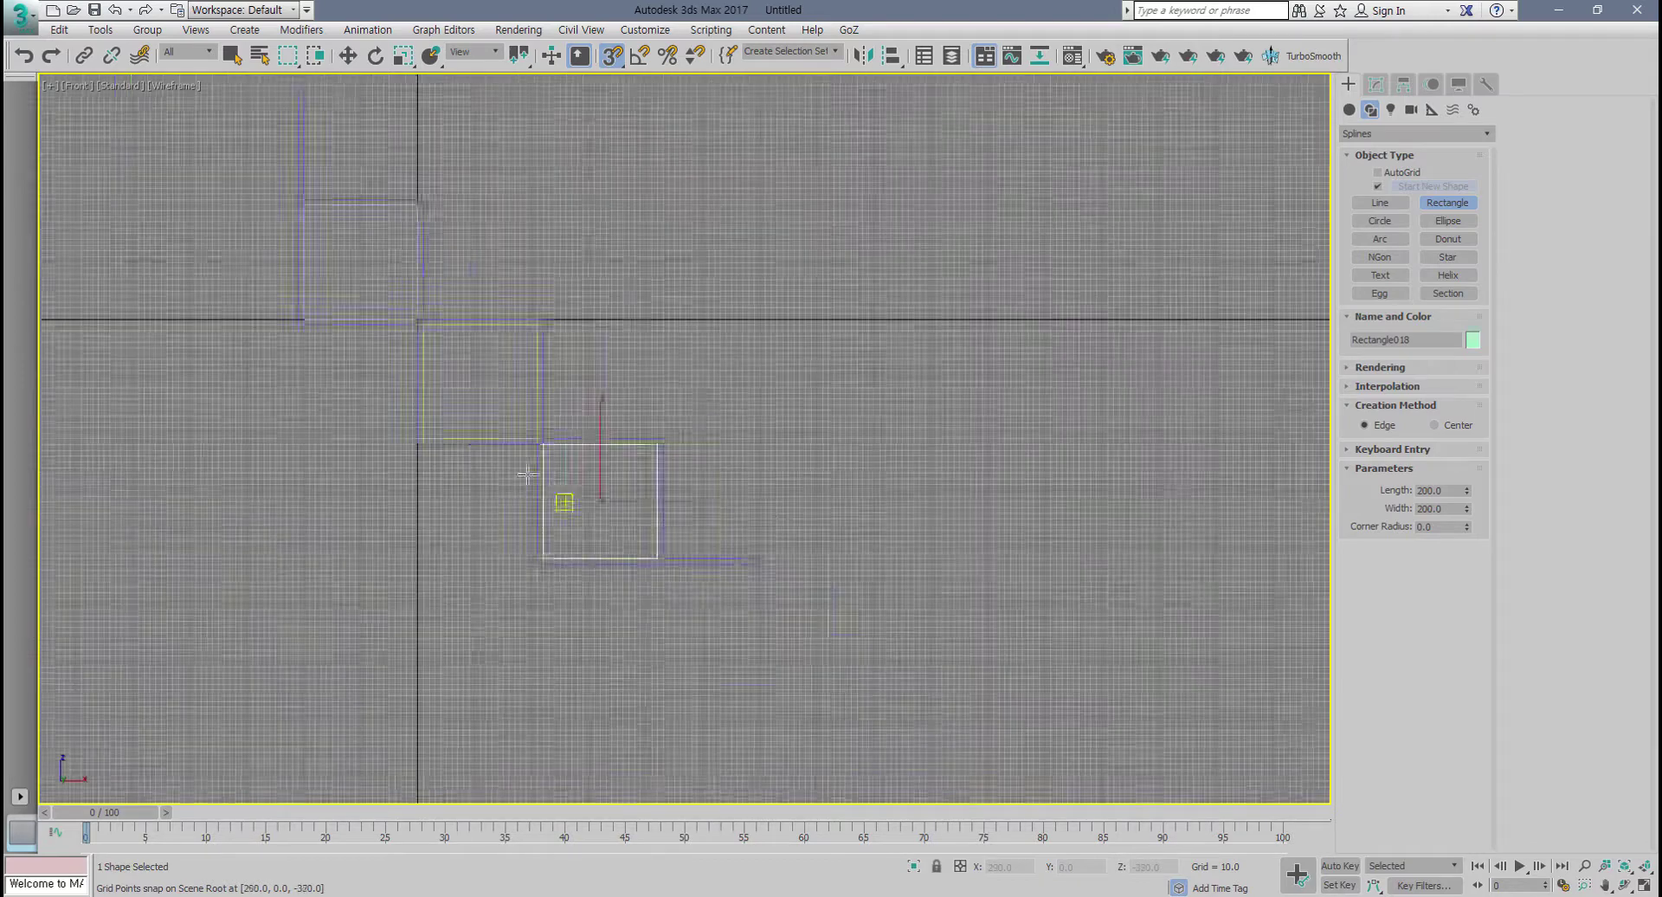
Step: Select the stair outline and attach the three inner rectangles to it as one spline object
middle_click_drag(397, 237, 564, 379)
scroll(552, 356, "up", 4)
key("w")
left_click(628, 328)
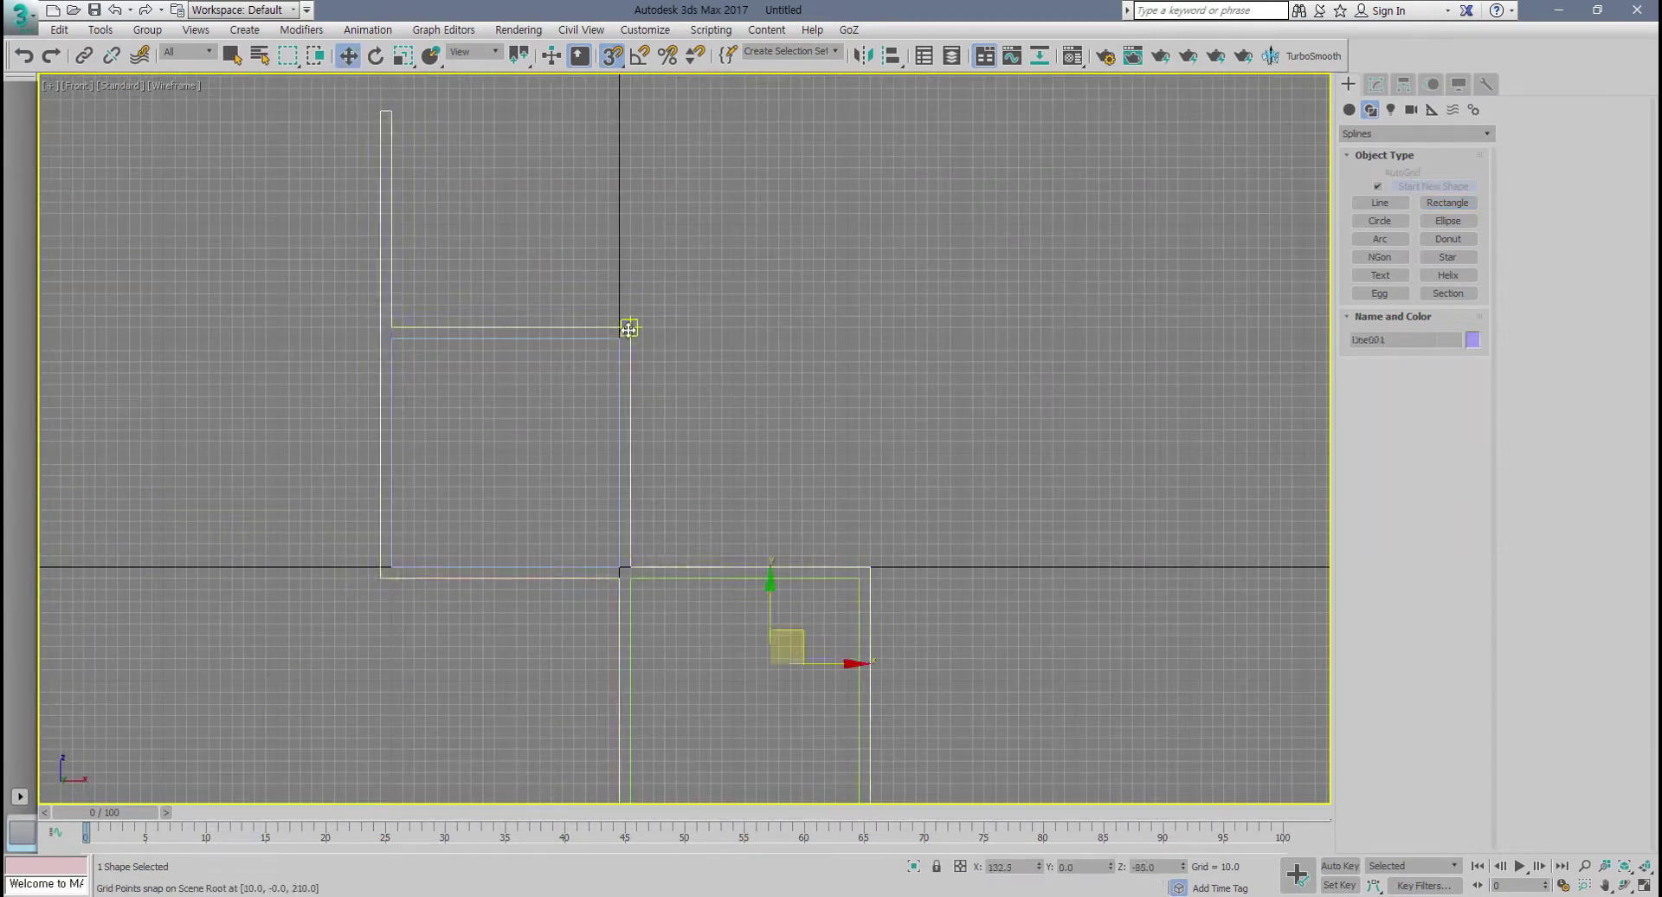
scroll(628, 328, "down", 3)
middle_click_drag(656, 402, 565, 363)
left_click(1376, 85)
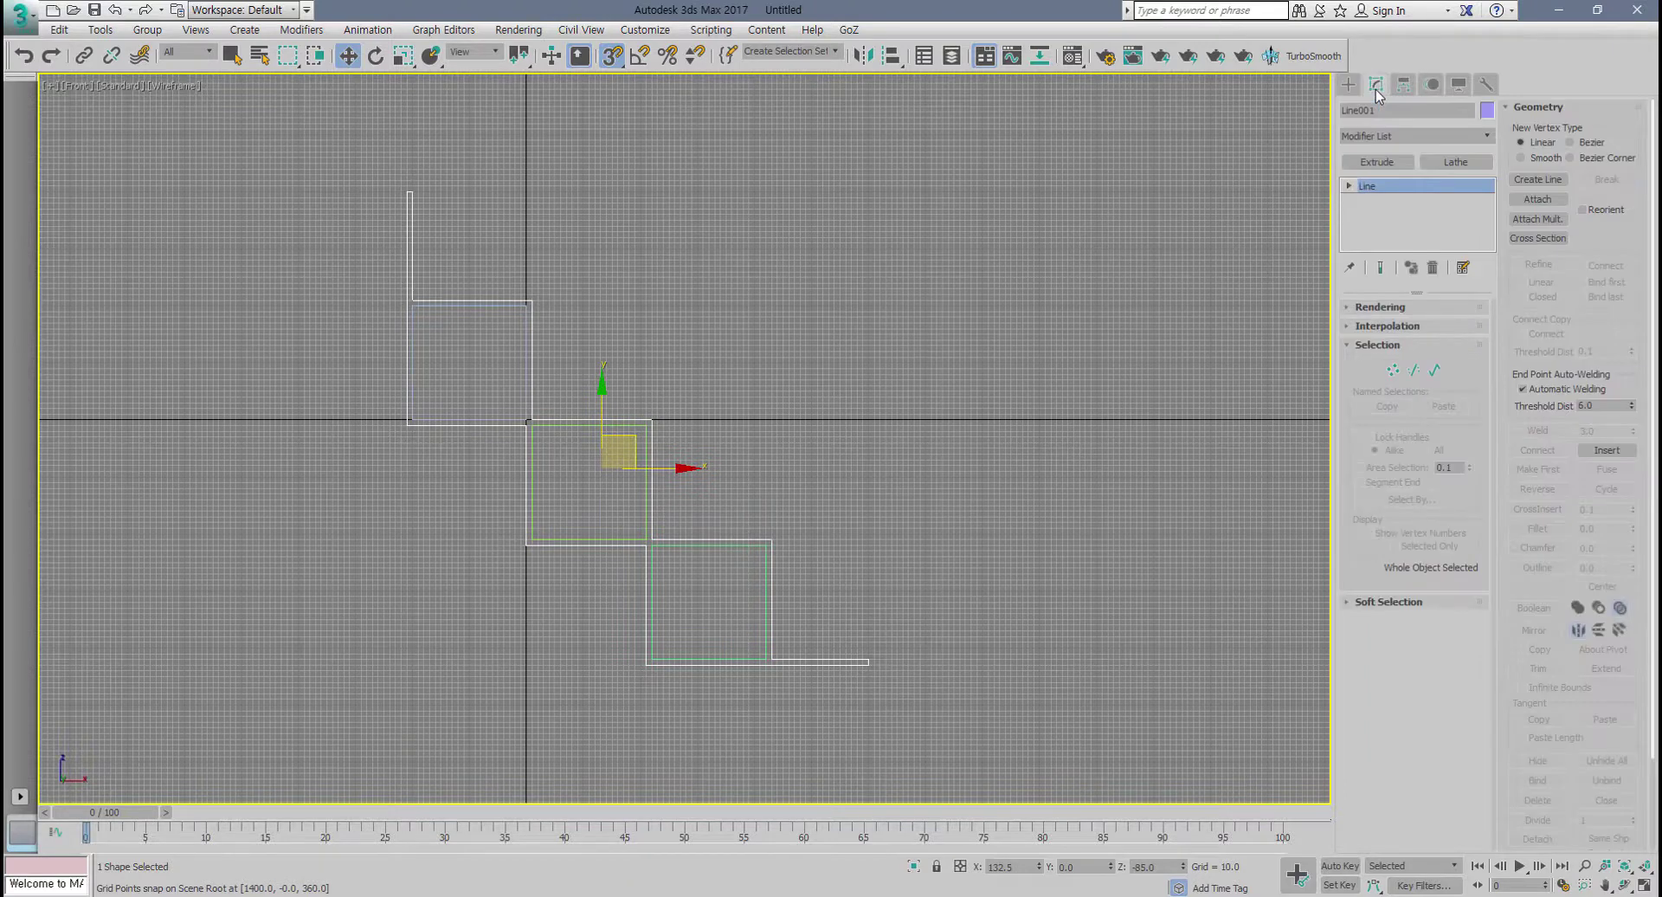
scroll(588, 489, "up", 4)
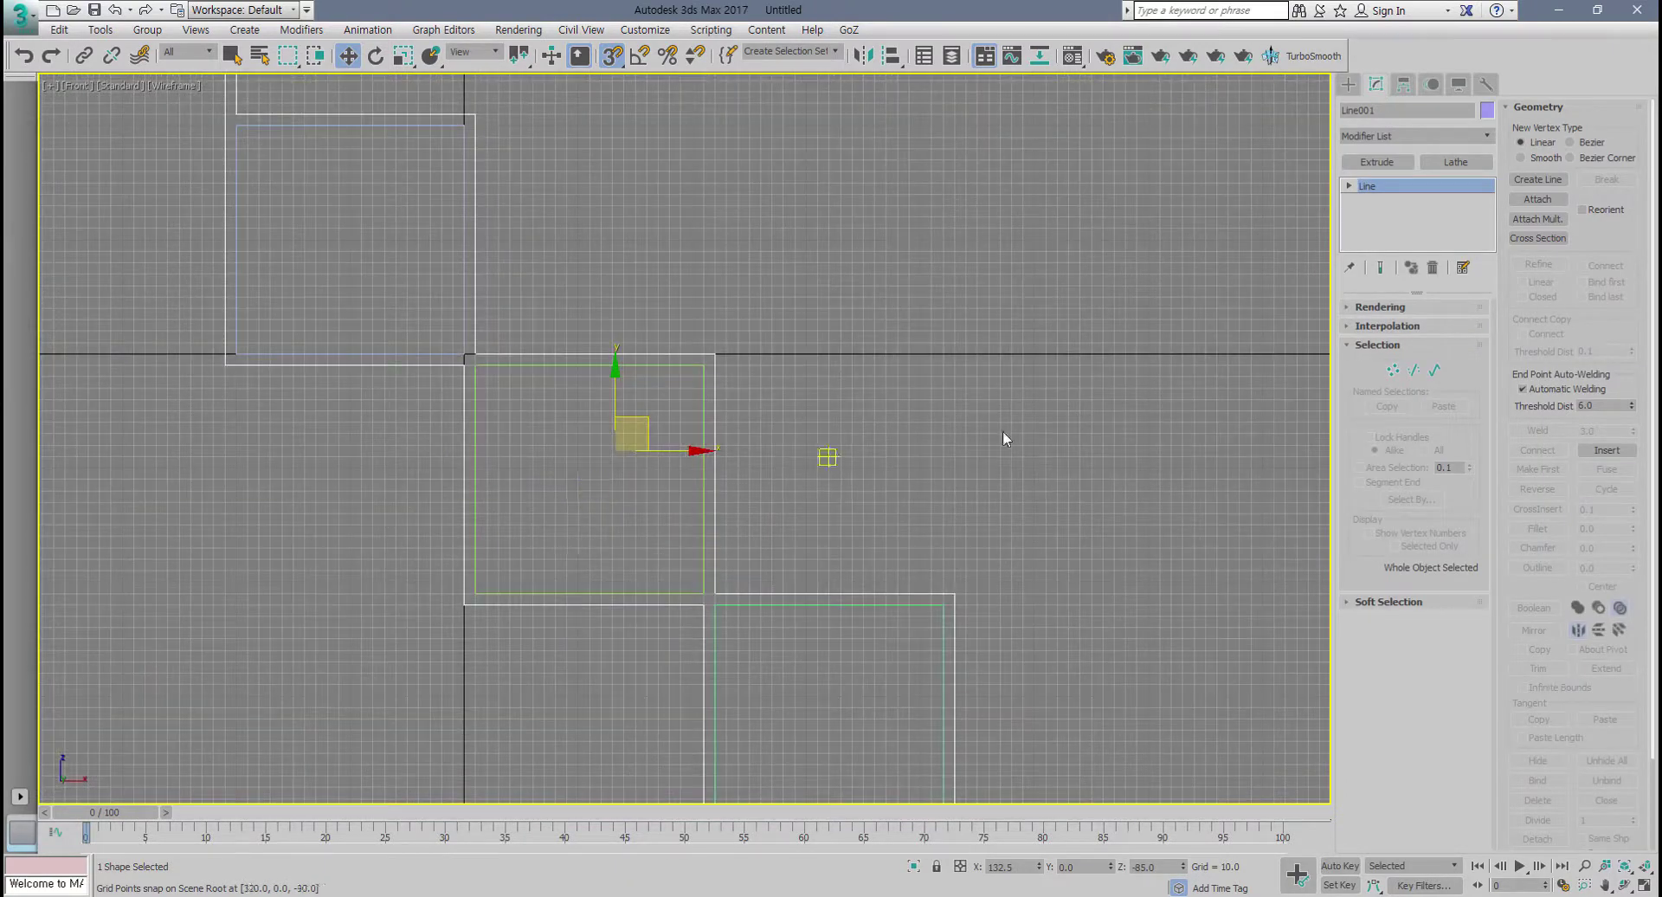
left_click(1542, 200)
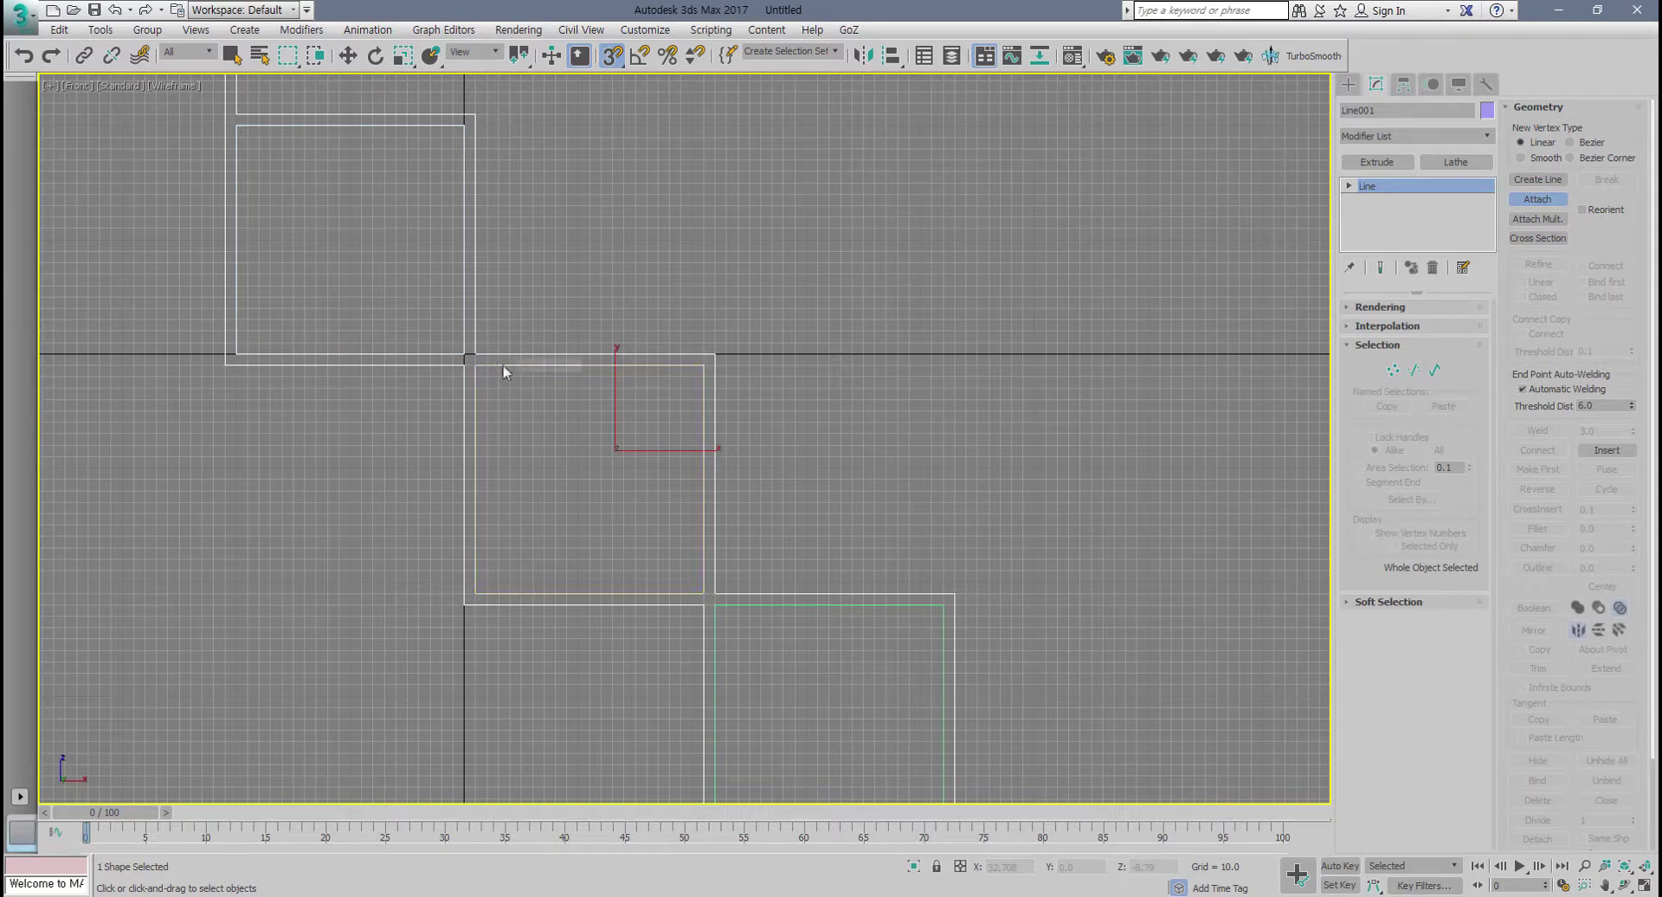
scroll(760, 542, "down", 4)
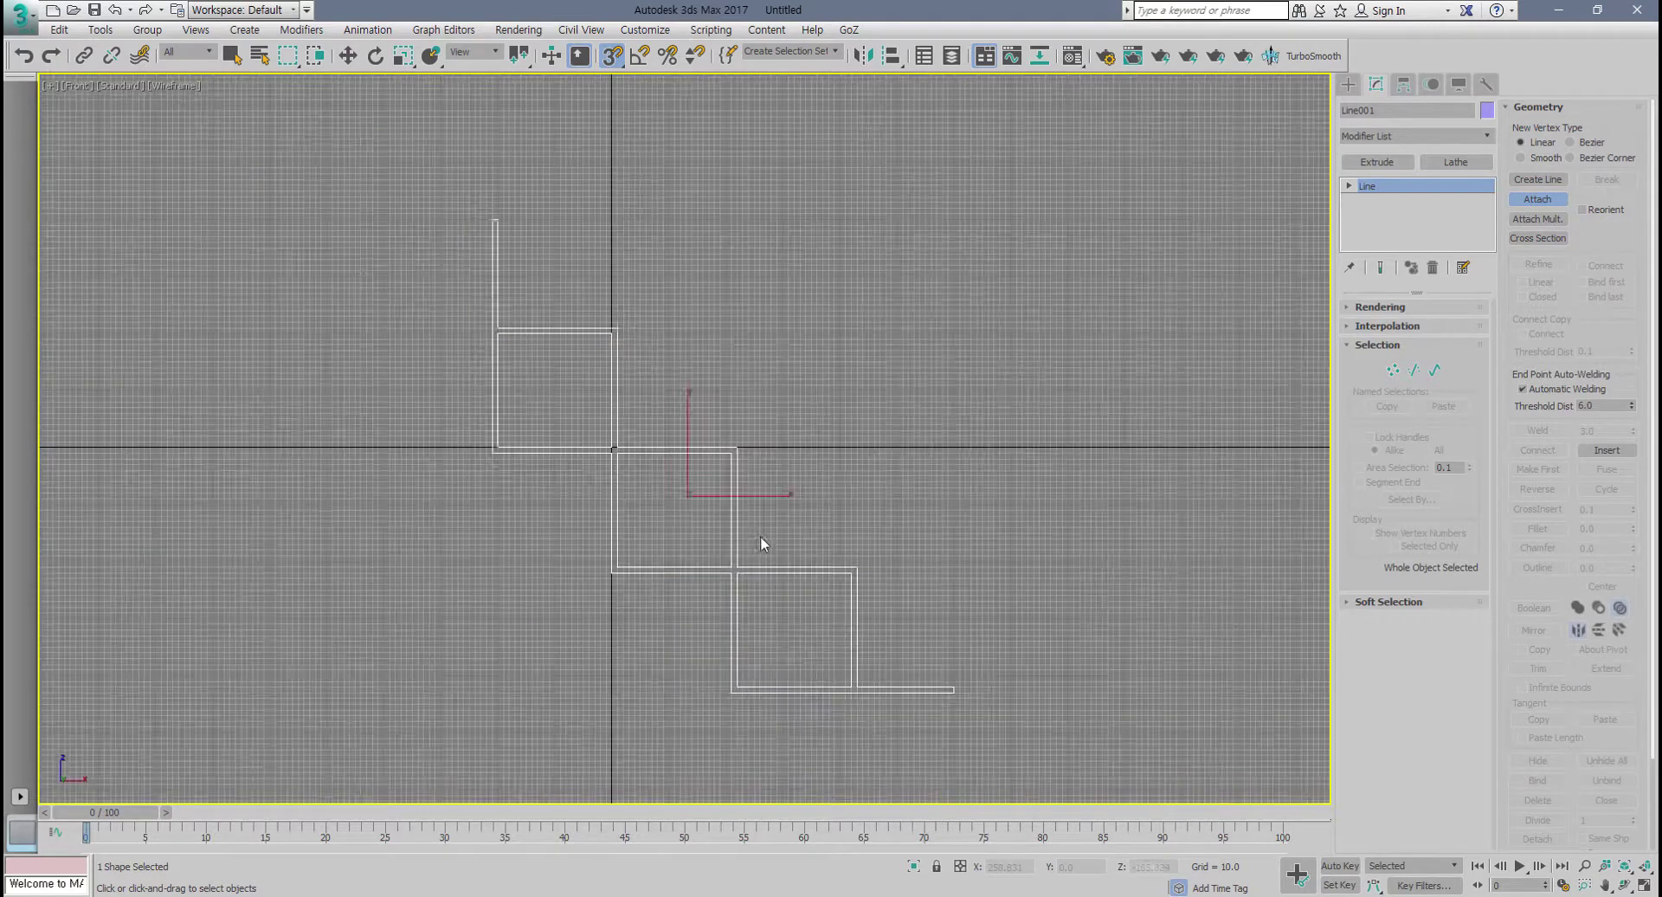
right_click(767, 510)
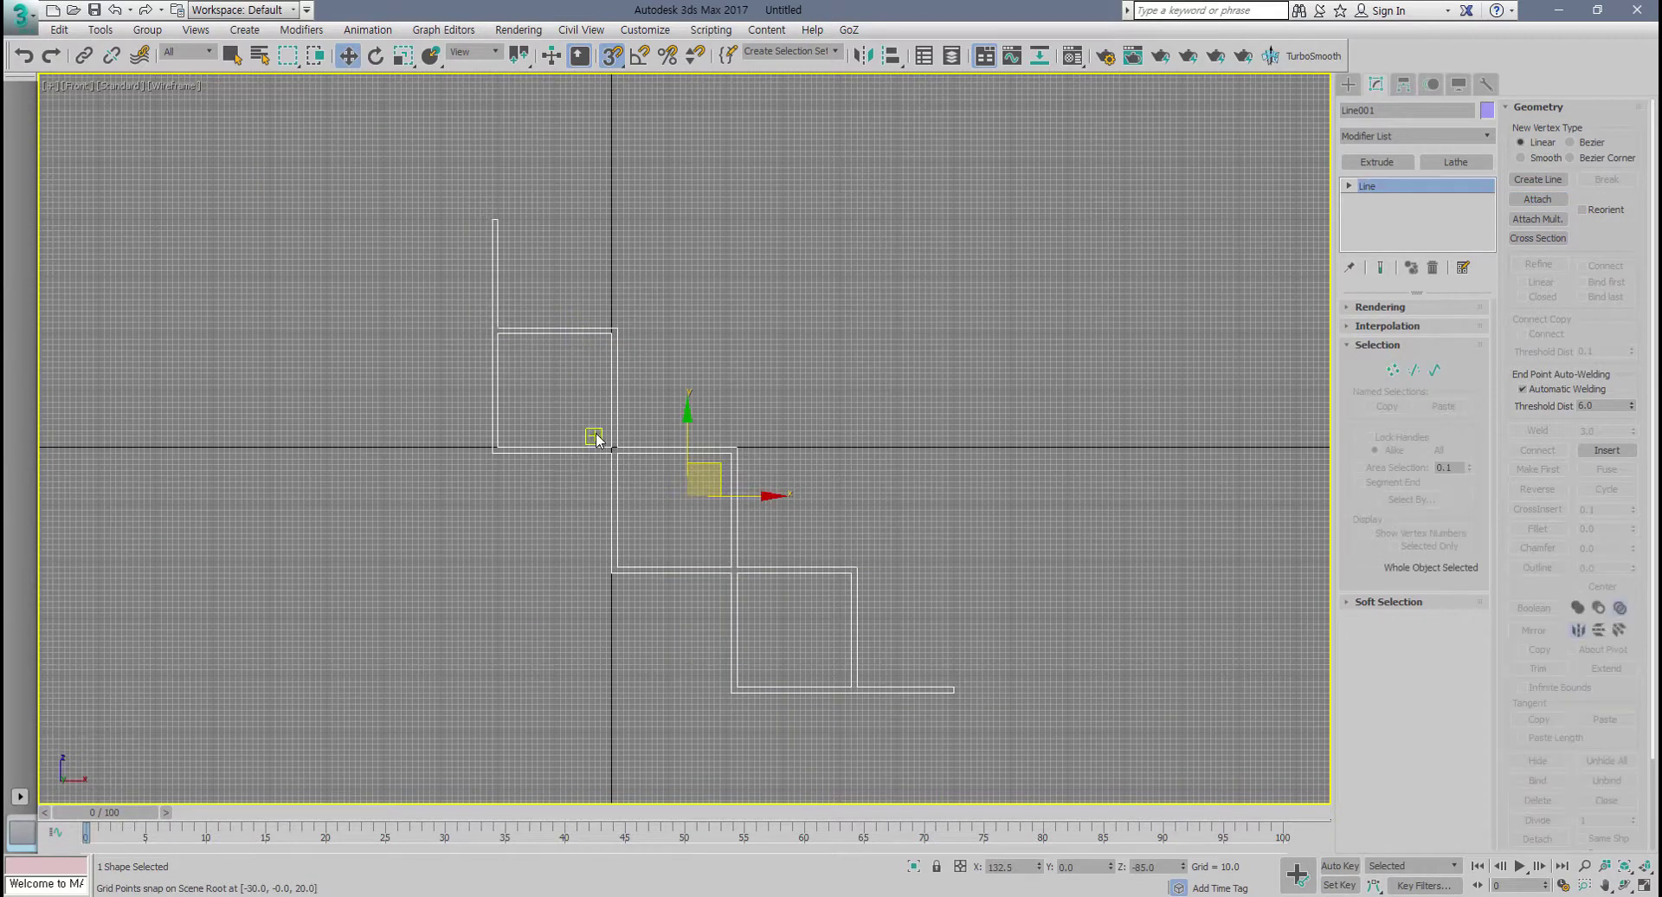
Step: Unhide all the drawers in the Perspective view with the combined stair outline still selected
key("alt+w")
middle_click_drag(930, 571, 901, 575)
key("alt+w")
middle_click_drag(753, 571, 783, 549, "alt")
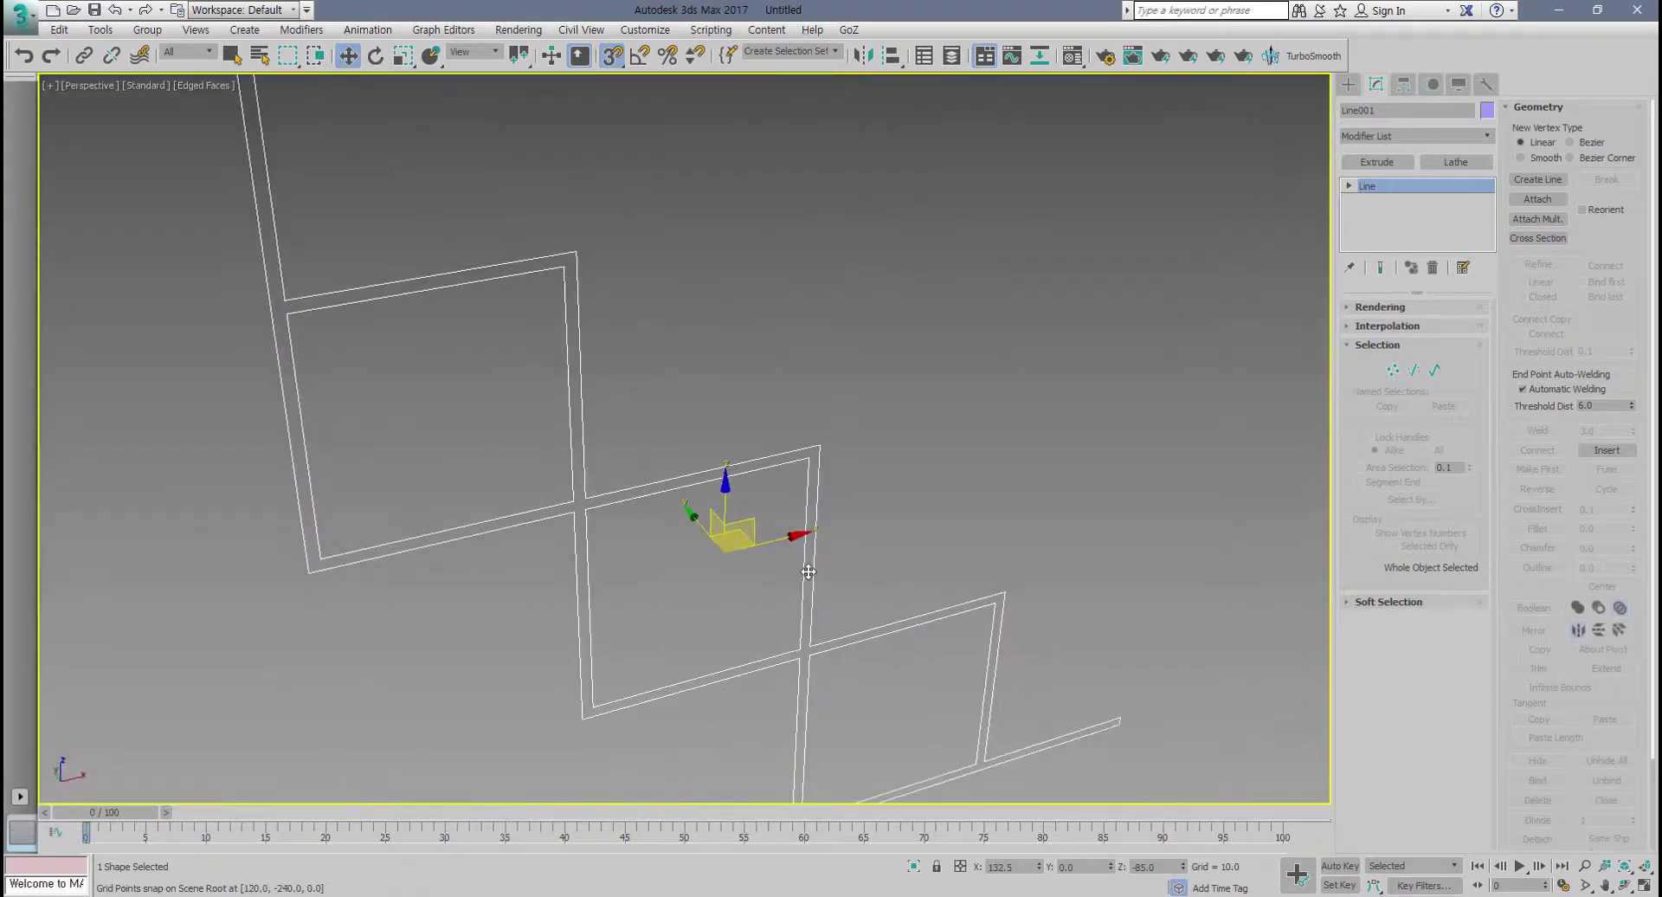
right_click(876, 275)
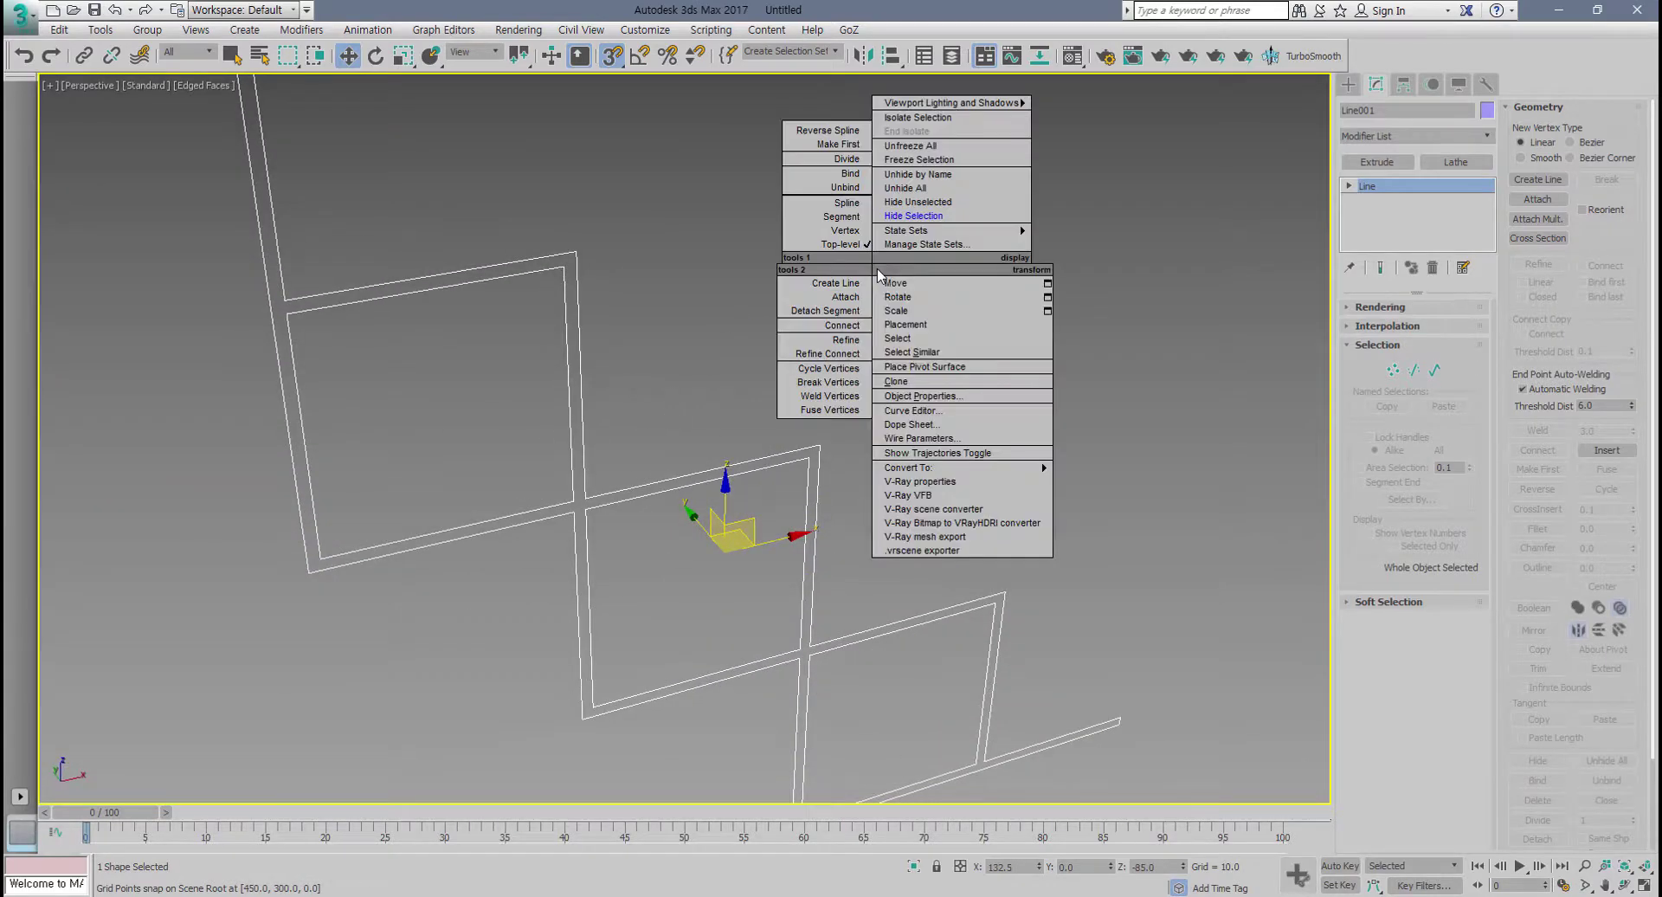
left_click(925, 204)
scroll(779, 363, "down", 5)
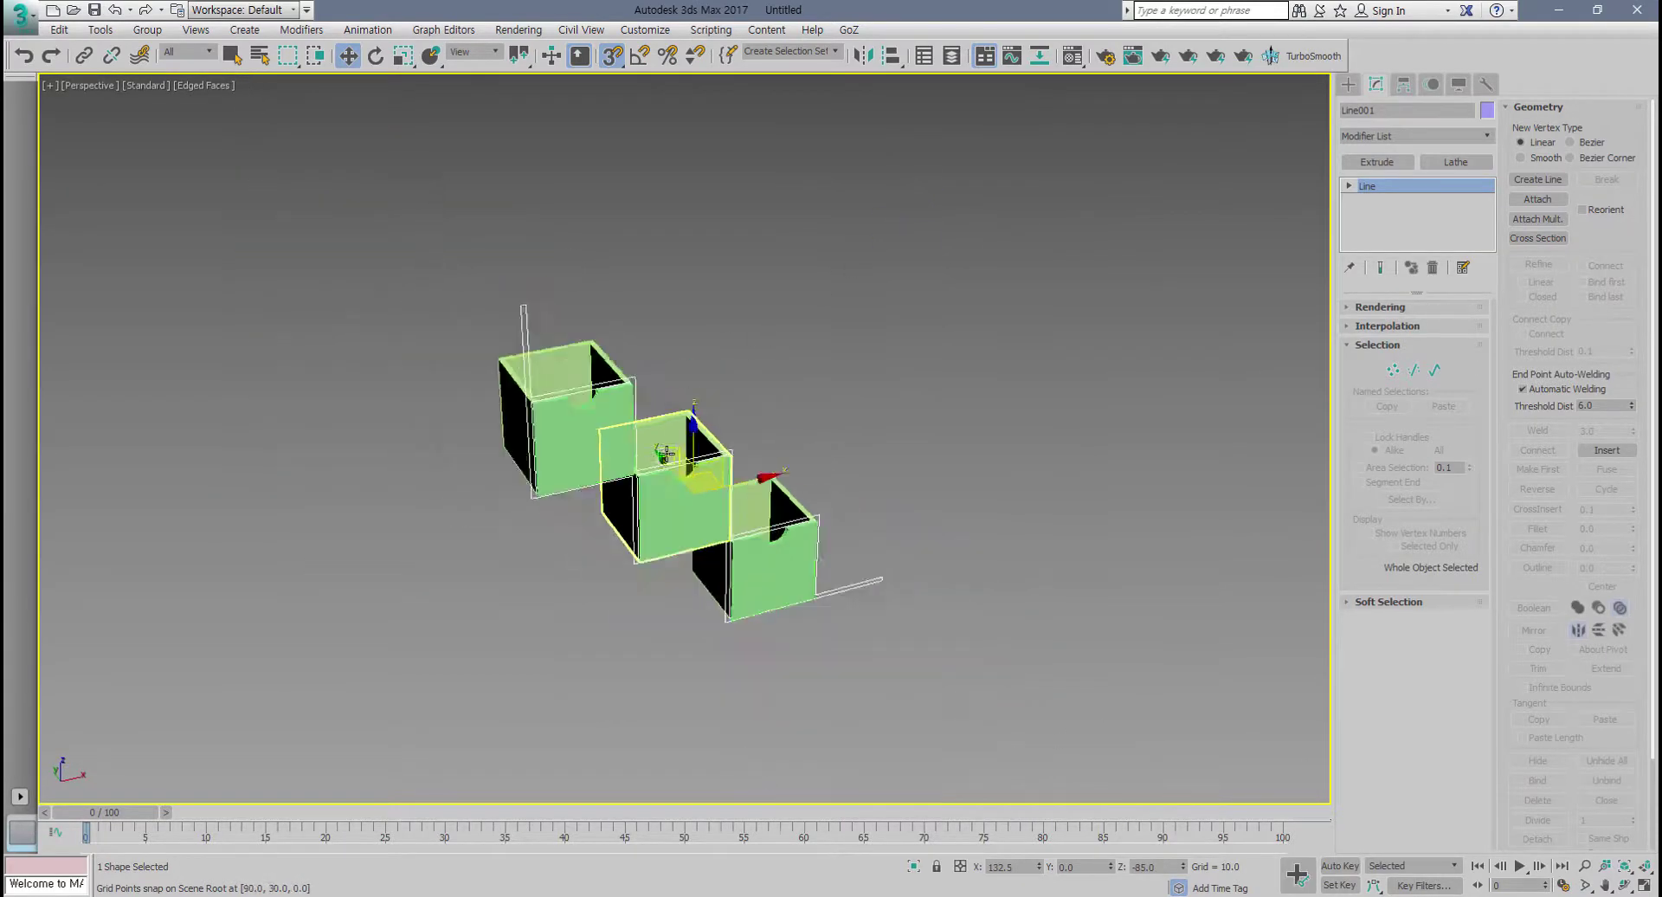
middle_click_drag(667, 493, 727, 497, "alt")
Step: Extrude the combined stair outline around the drawers with an amount of -200
left_click(1394, 164)
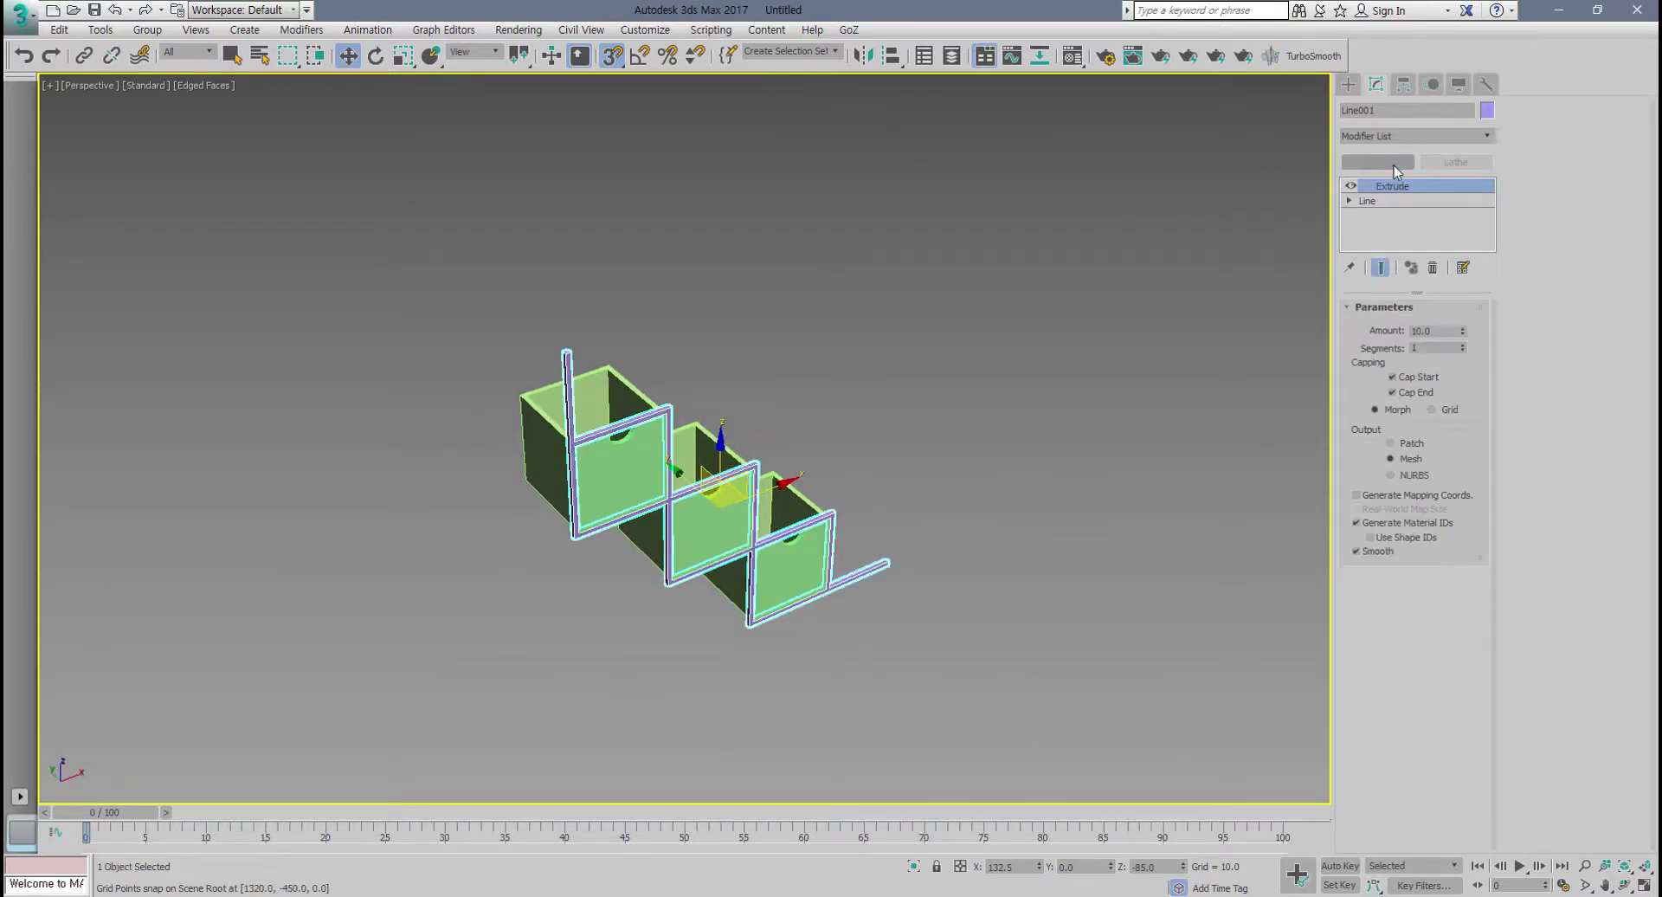
left_click_drag(1461, 332, 1460, 483)
key("alt+w")
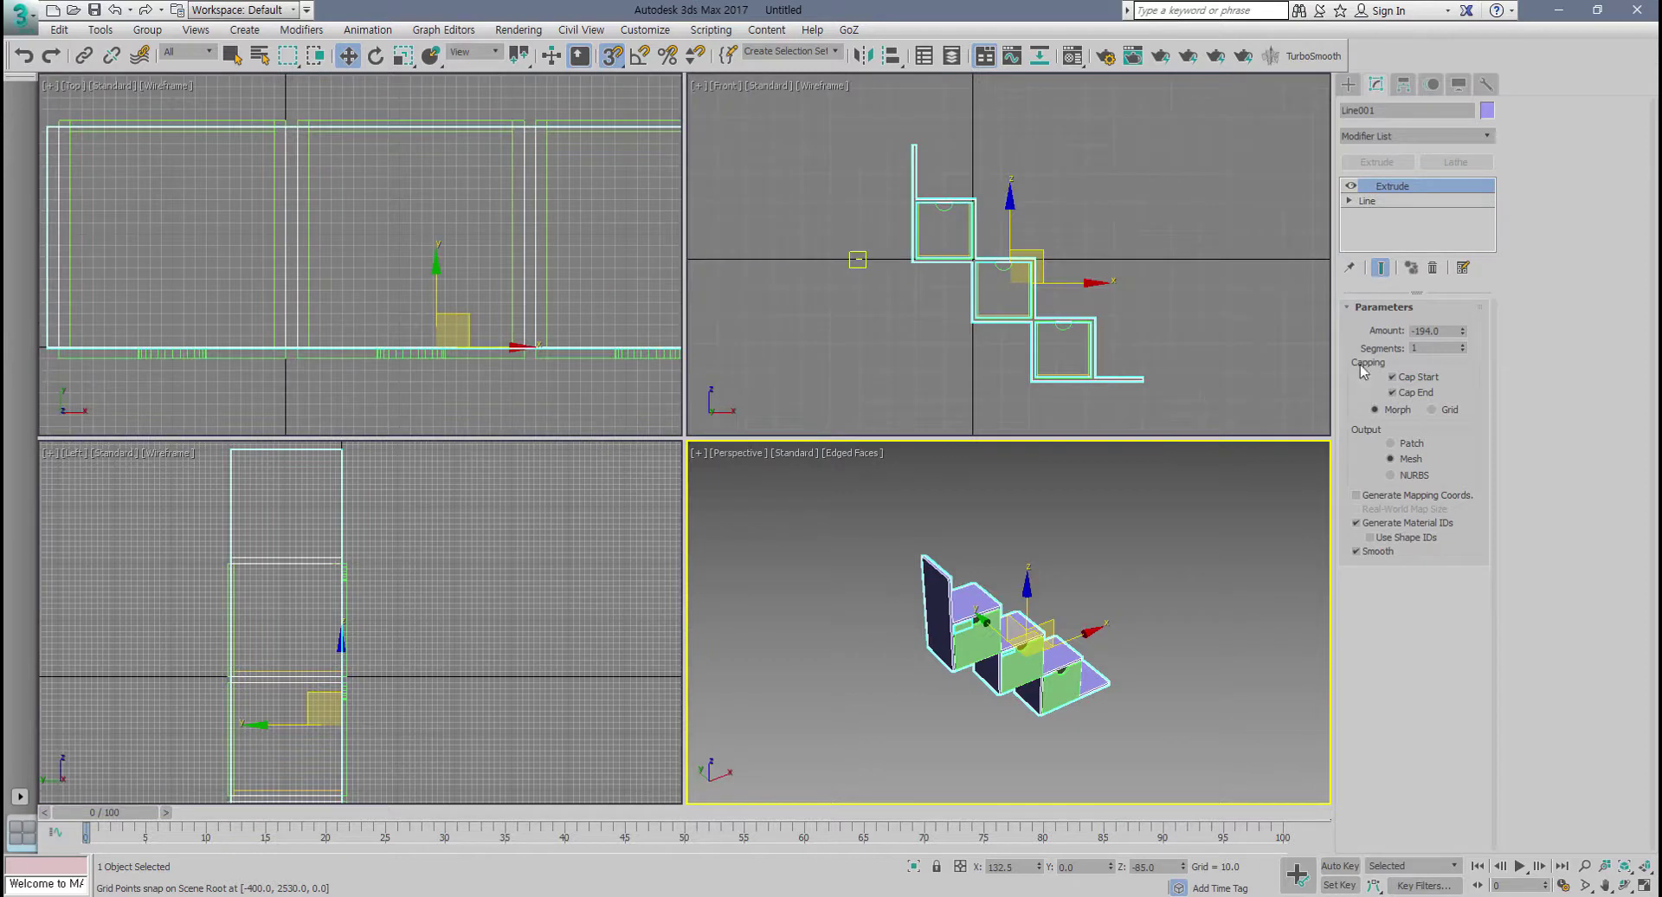
type("-200")
key("Return")
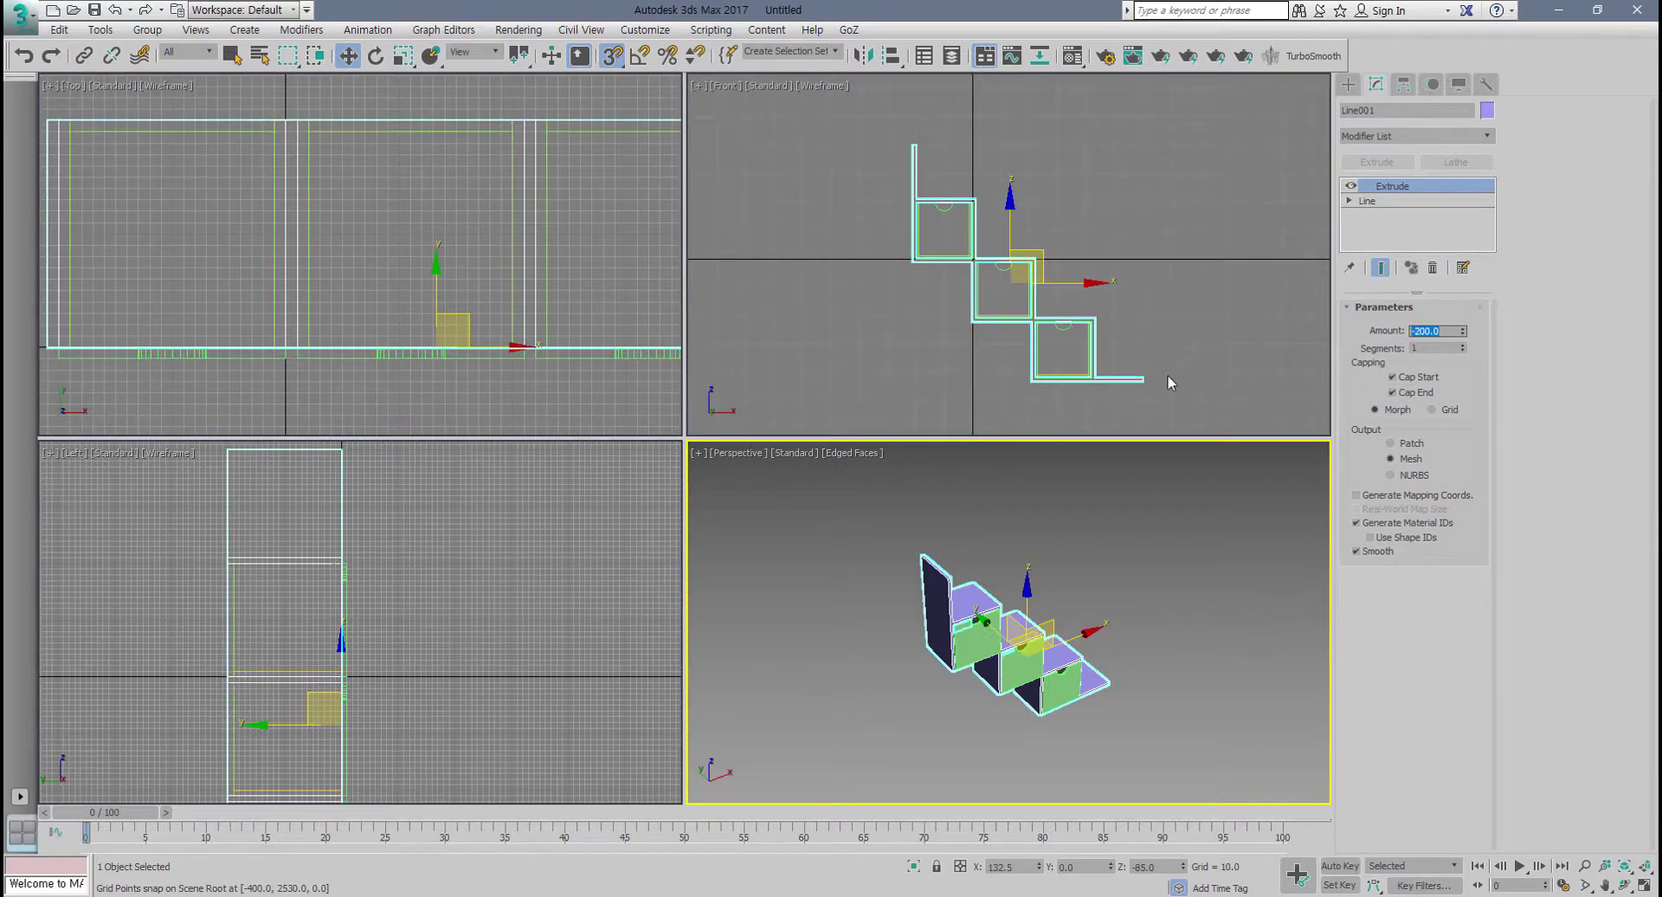
key("alt+w")
middle_click_drag(831, 474, 758, 373, "alt")
scroll(689, 379, "up", 5)
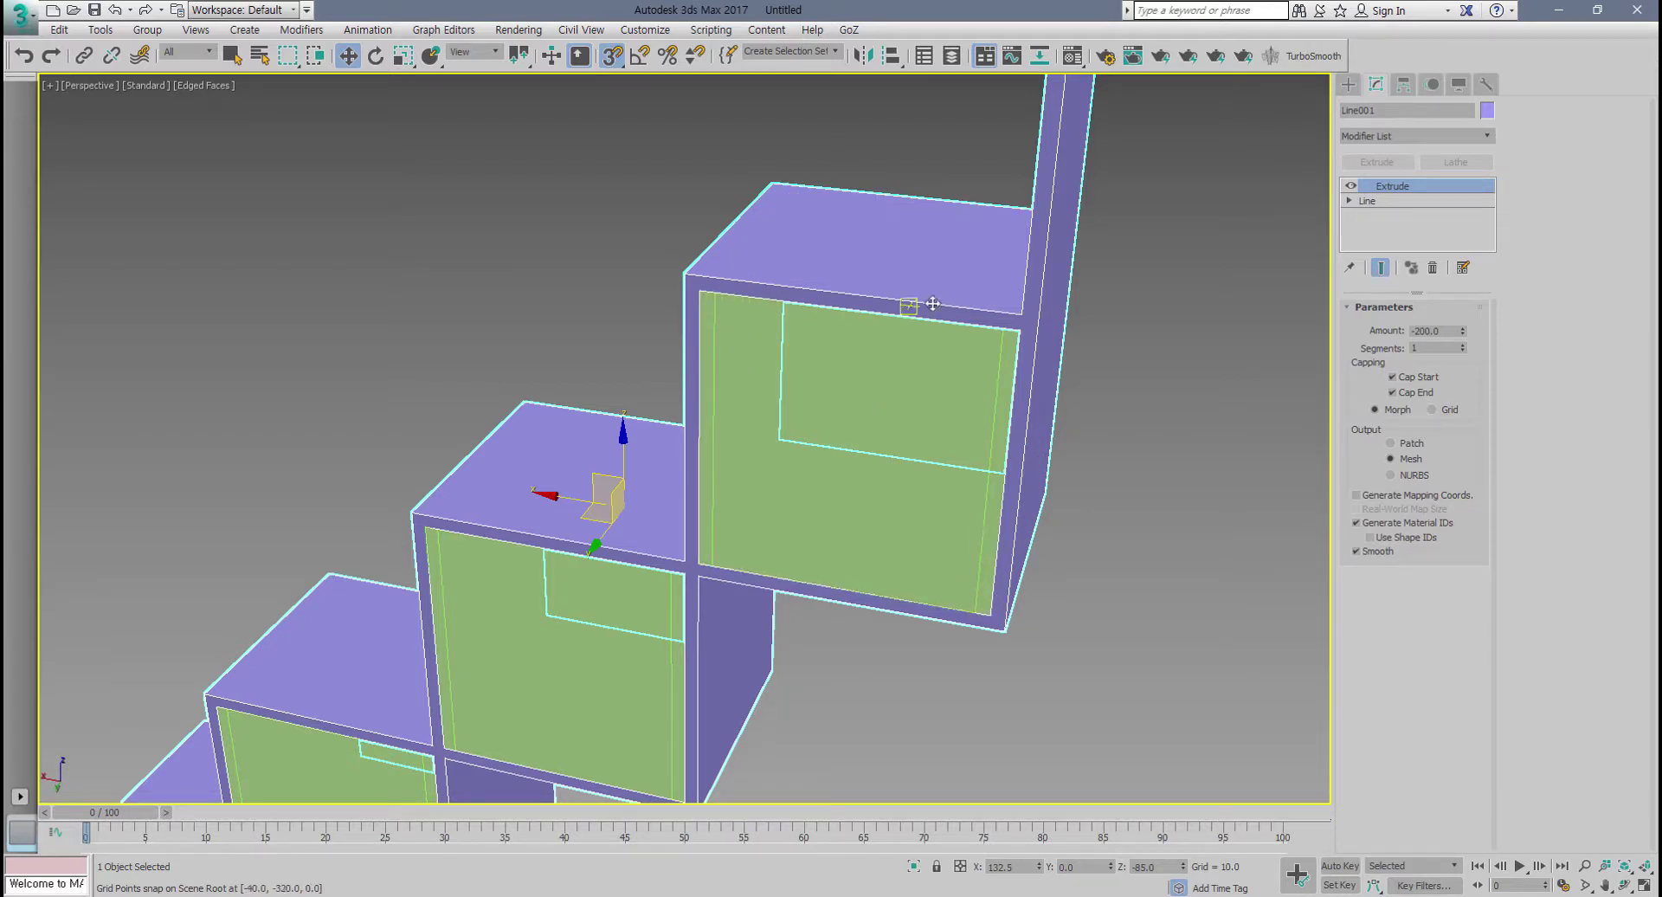
scroll(1015, 324, "down", 3)
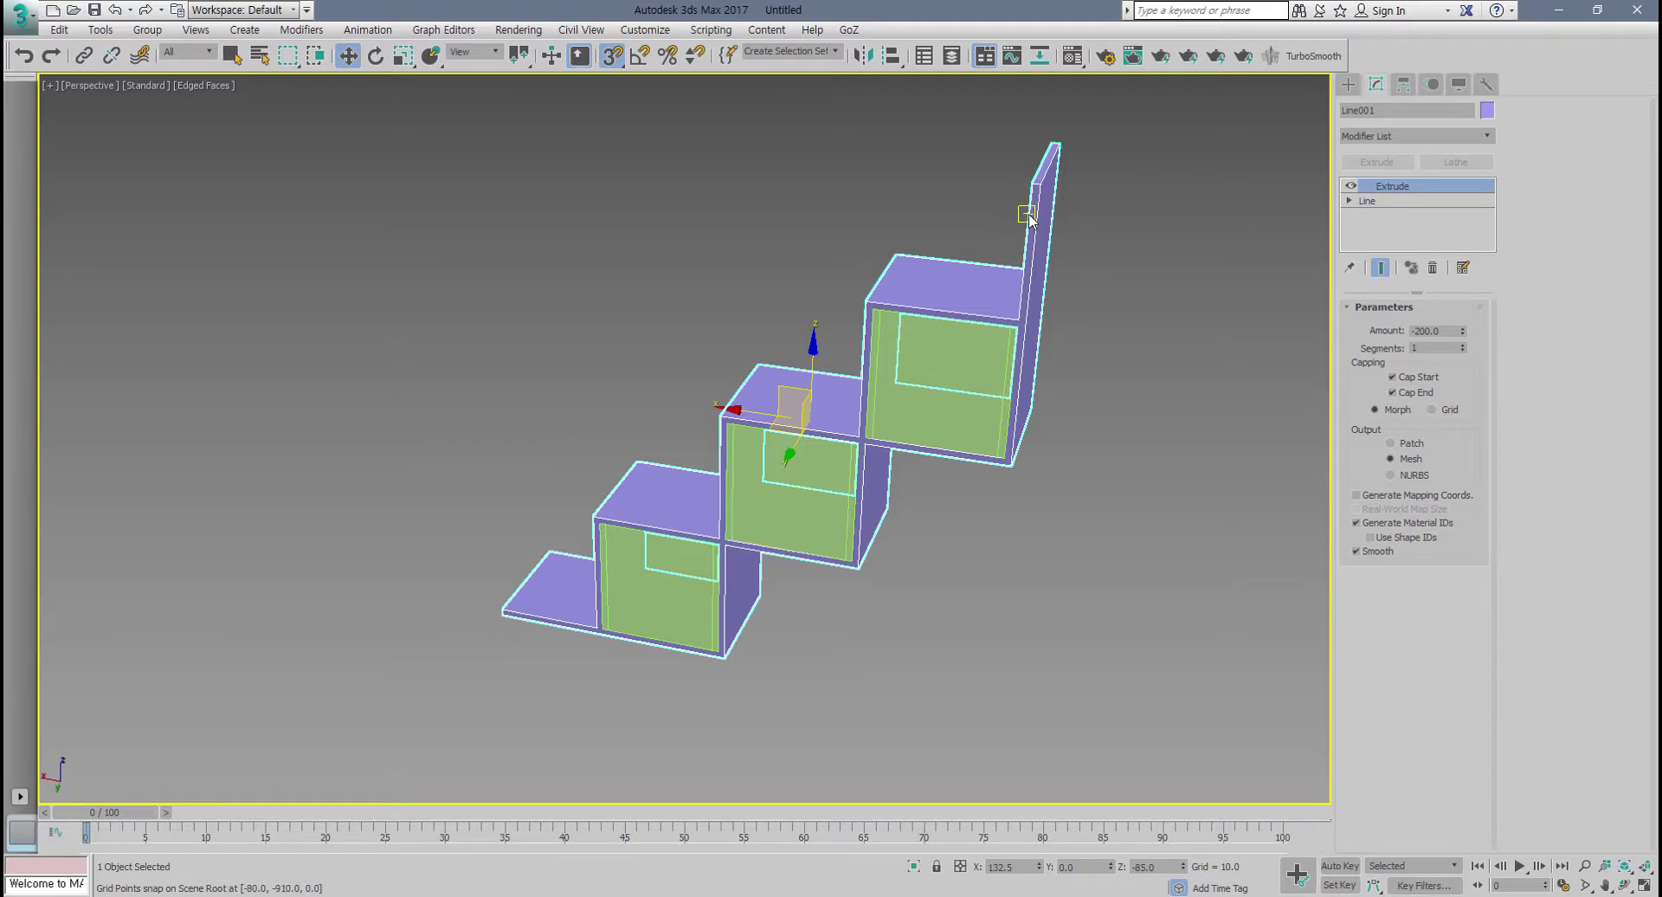
middle_click_drag(1036, 259, 860, 357, "alt")
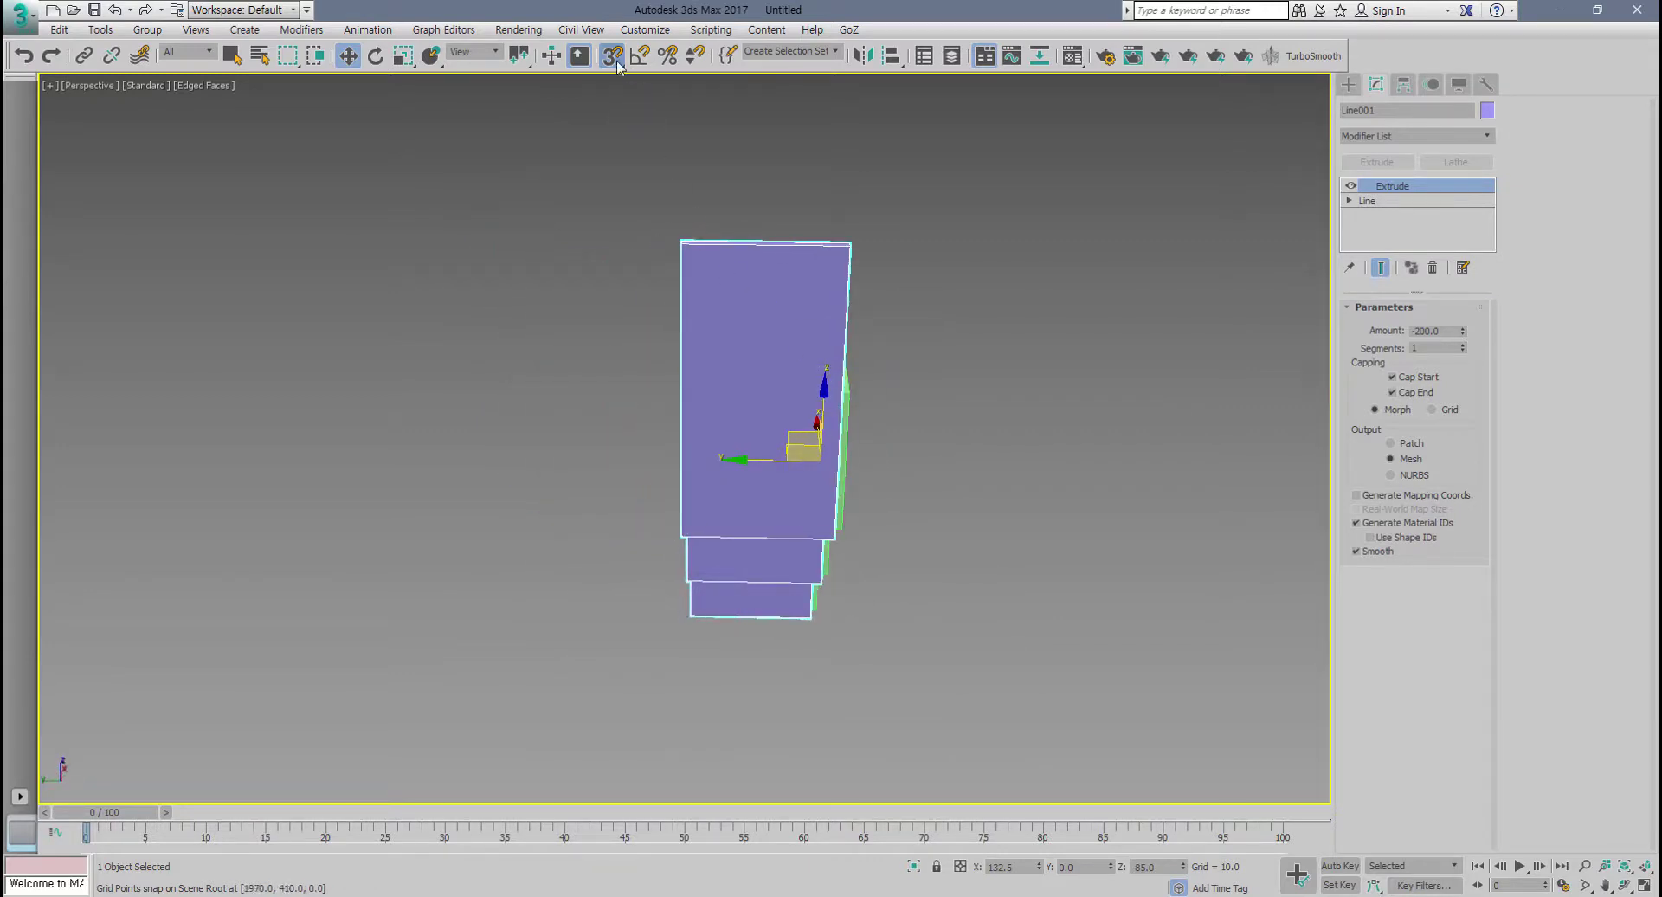
key("alt")
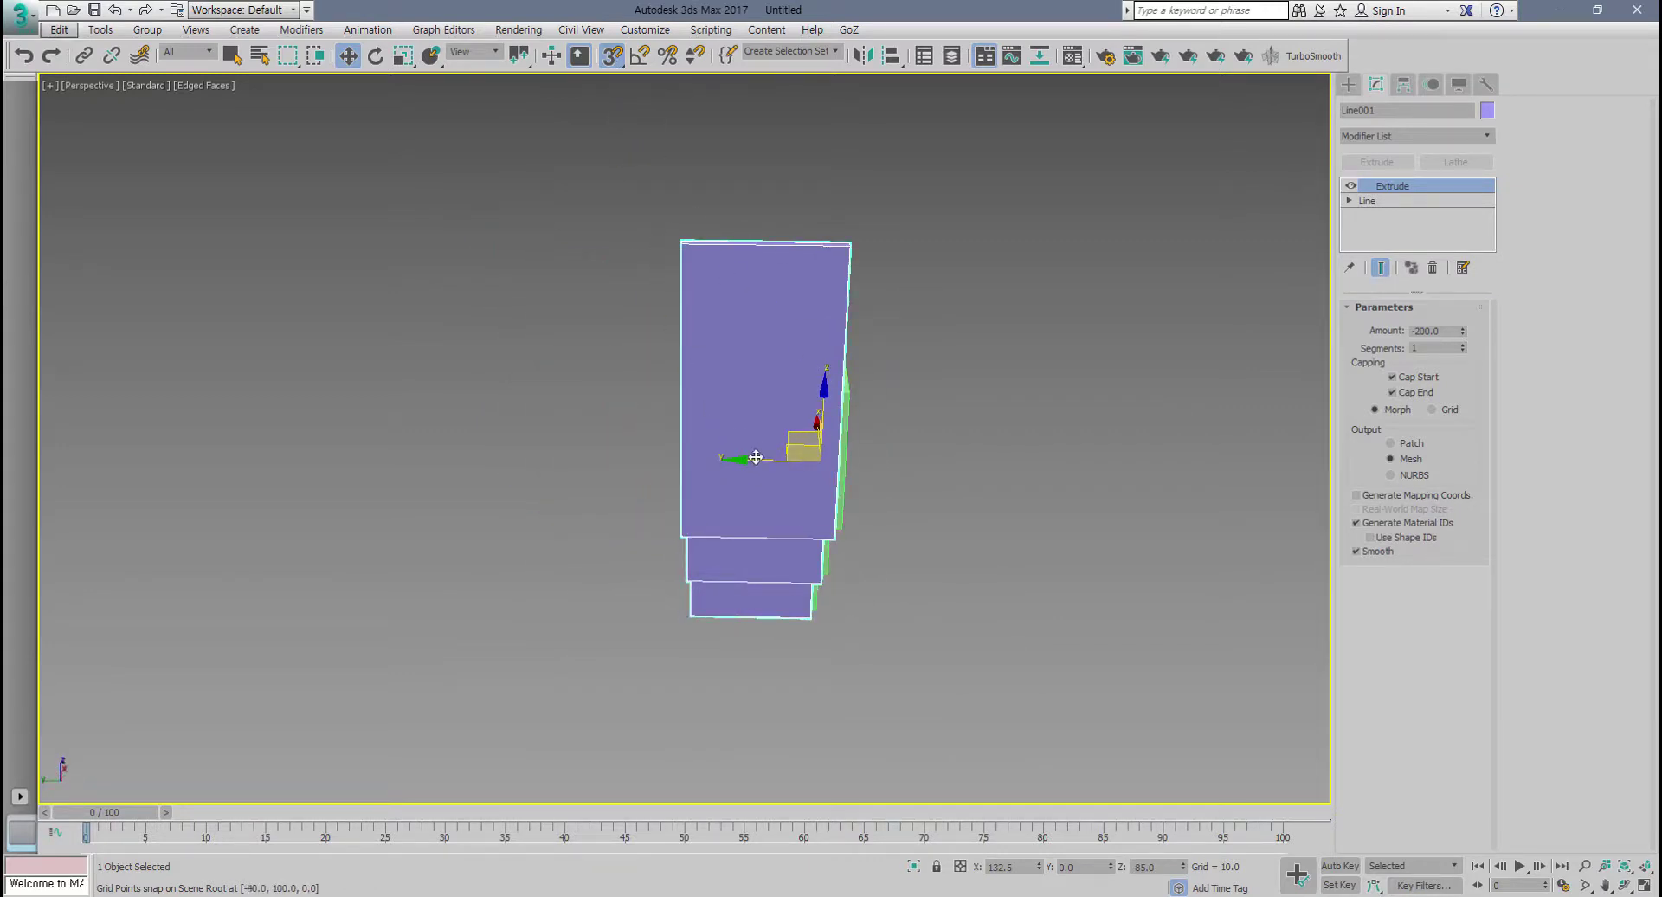
left_click_drag(756, 457, 642, 450, "shift")
left_click(892, 527)
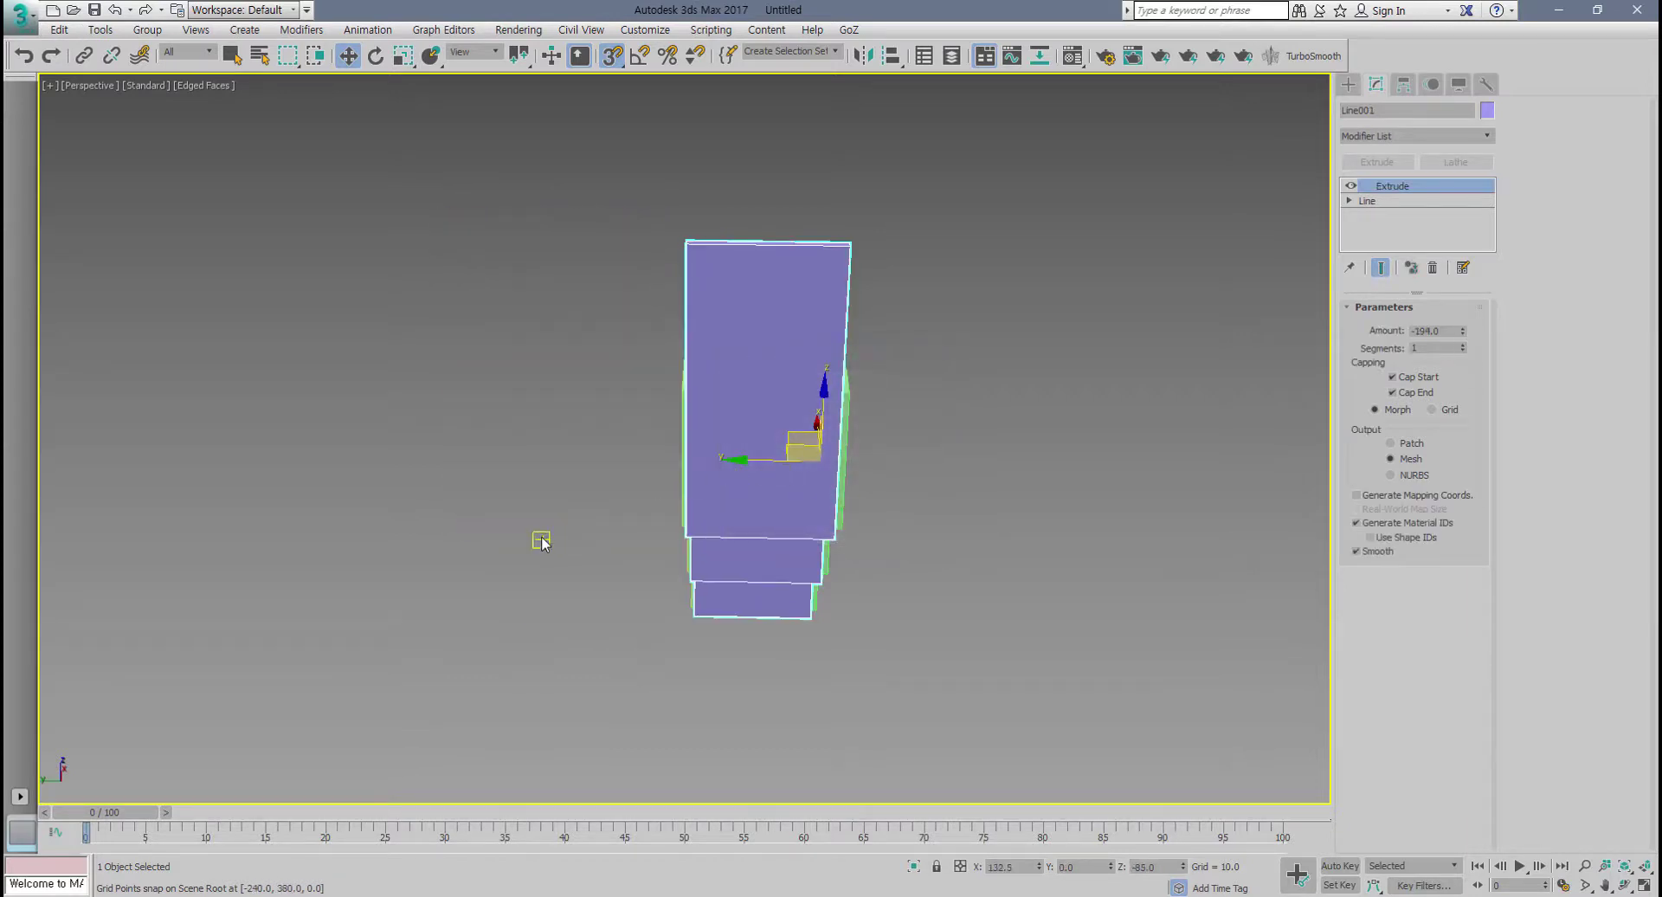
Step: Clone the extruded stair frame in the Left view, placing the copy behind the original at Y 300
key("alt+w")
scroll(391, 554, "down", 4)
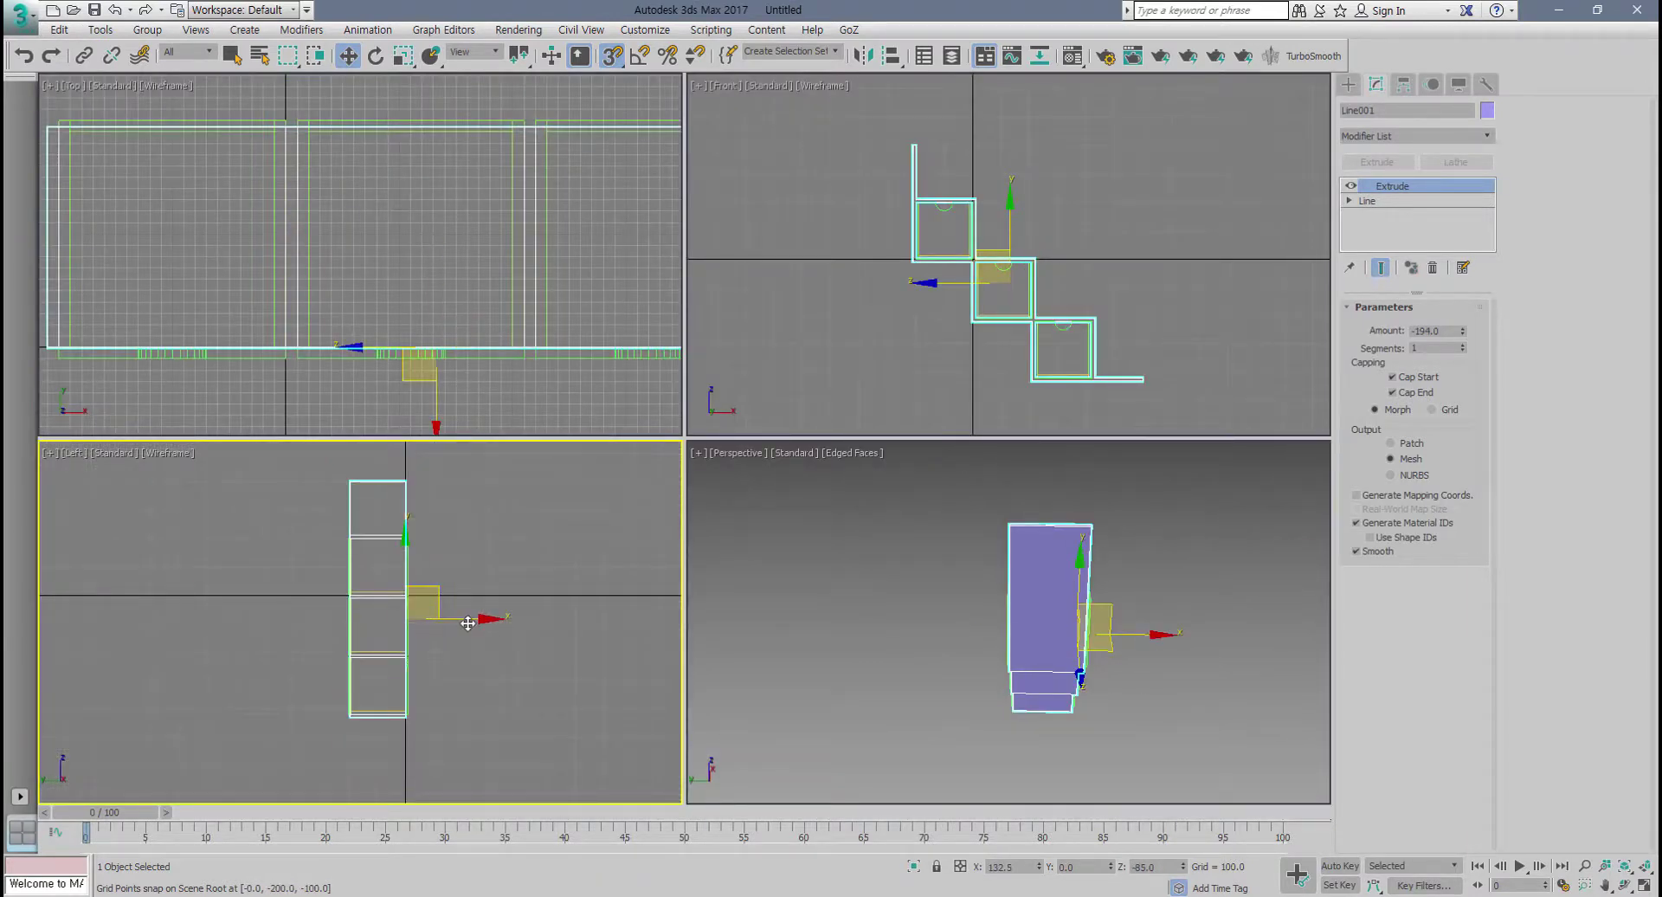
left_click_drag(468, 623, 330, 613, "shift")
left_click(834, 532)
Step: Examine the cloned frame's open compartments beside the original, and compare its Extrude result with the underlying Line level
key("alt+w")
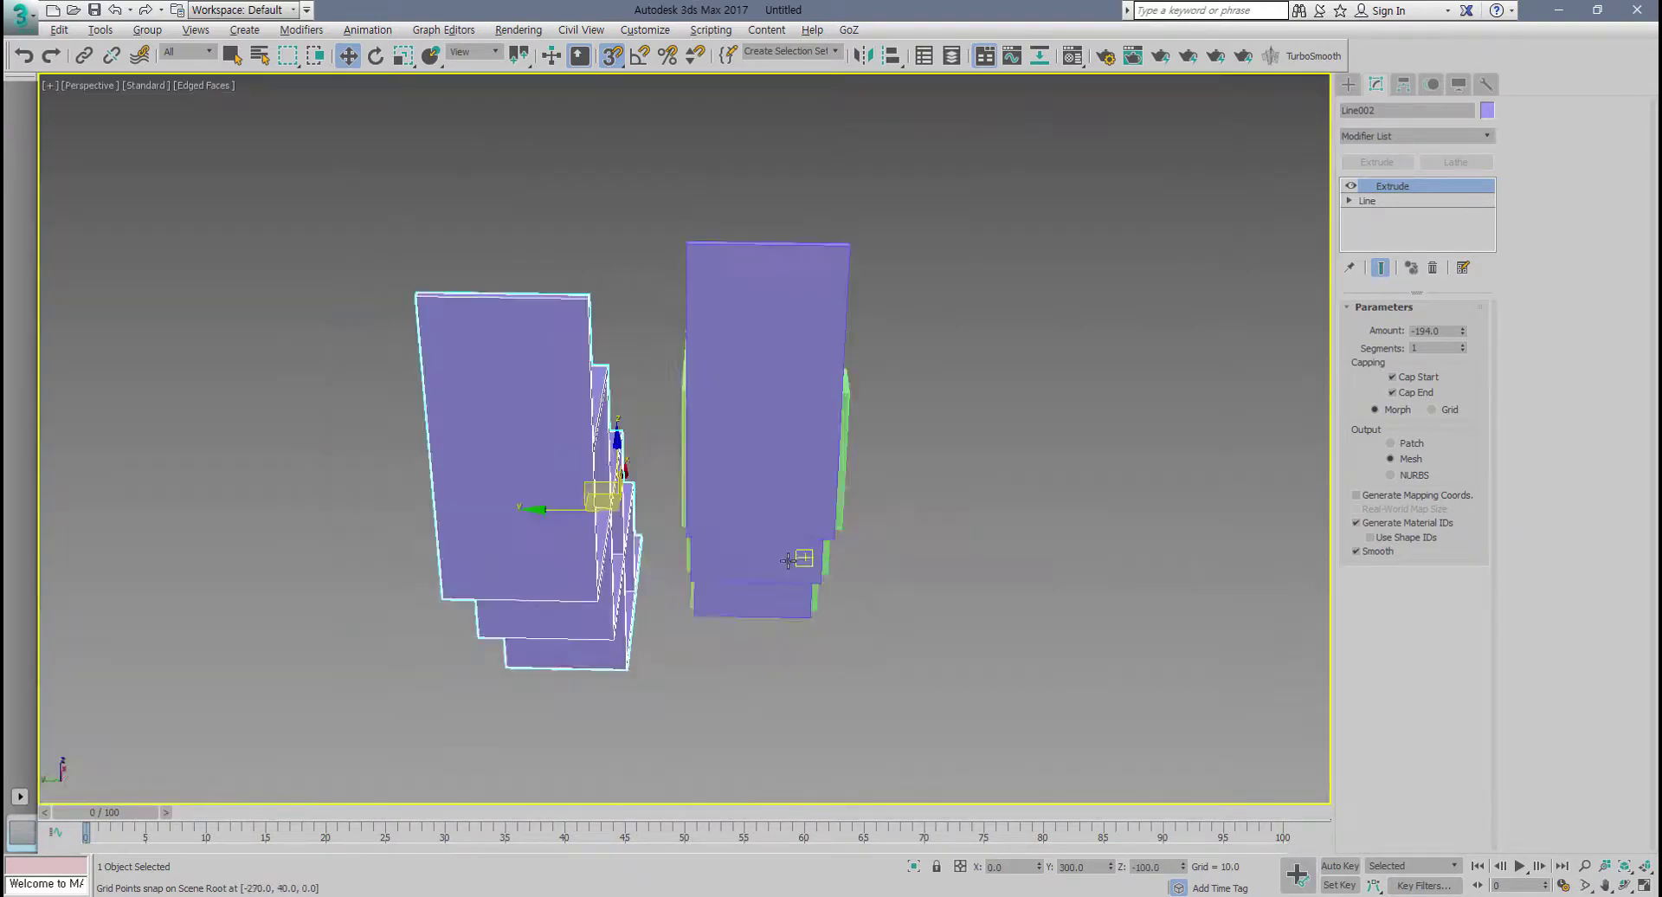
mouse_move(788, 560)
middle_mouse_down("alt")
mouse_move(623, 556)
mouse_move(672, 569)
middle_mouse_up("alt")
scroll(398, 457, "up", 4)
middle_click_drag(396, 459, 436, 427, "alt")
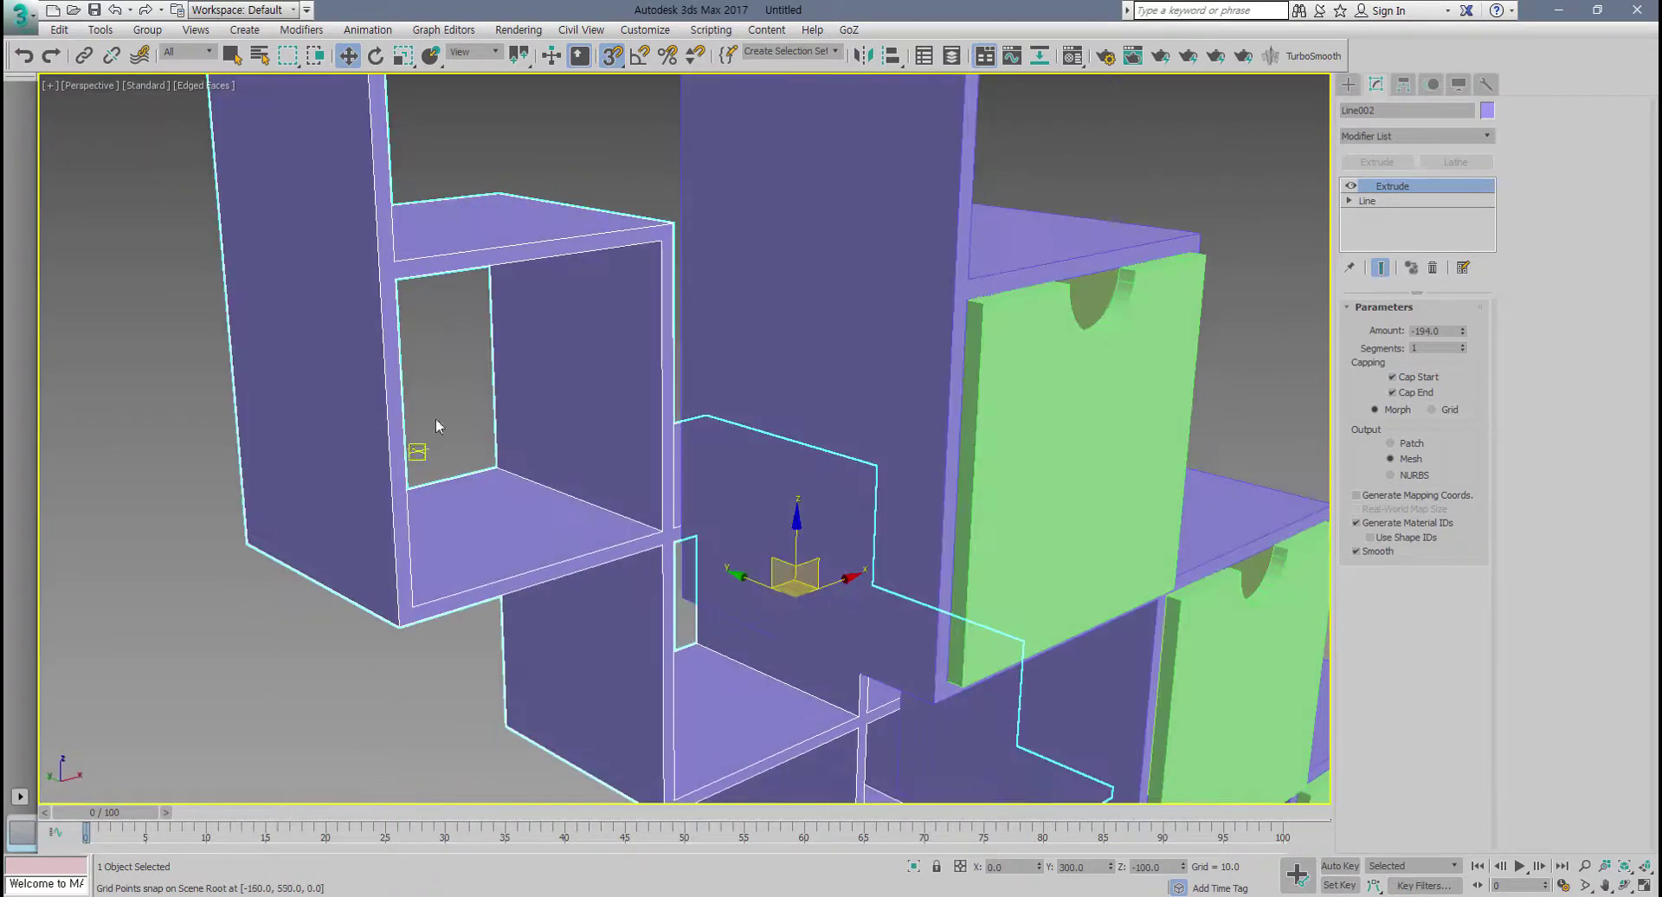
scroll(450, 372, "down", 3)
scroll(454, 338, "down", 3)
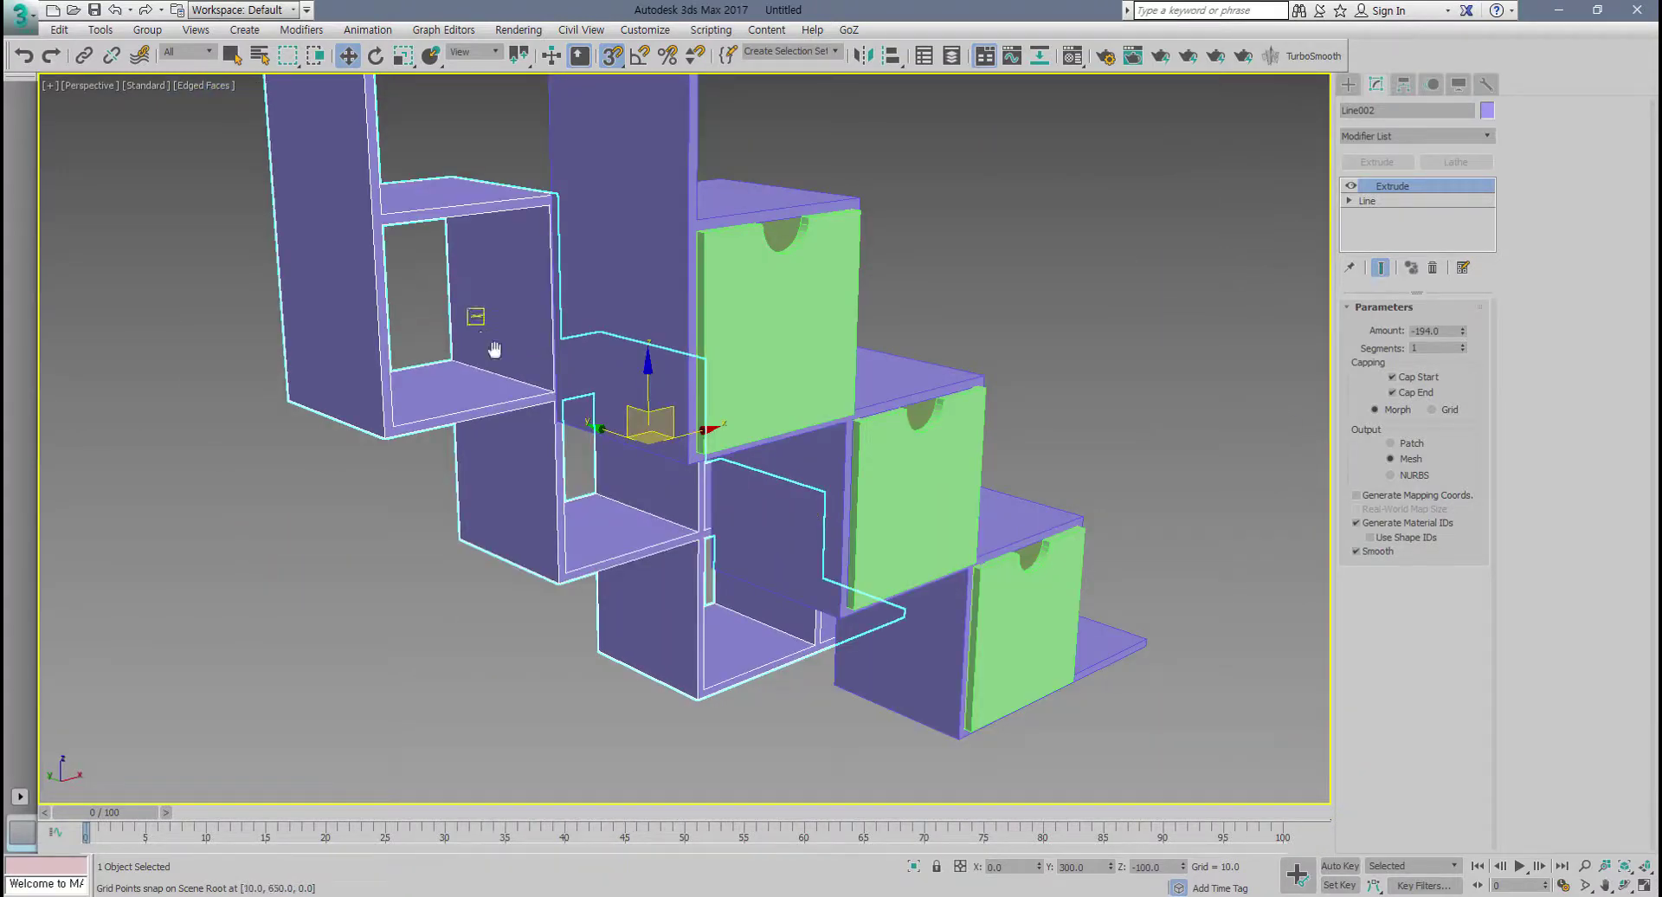
middle_click_drag(476, 317, 473, 371, "alt")
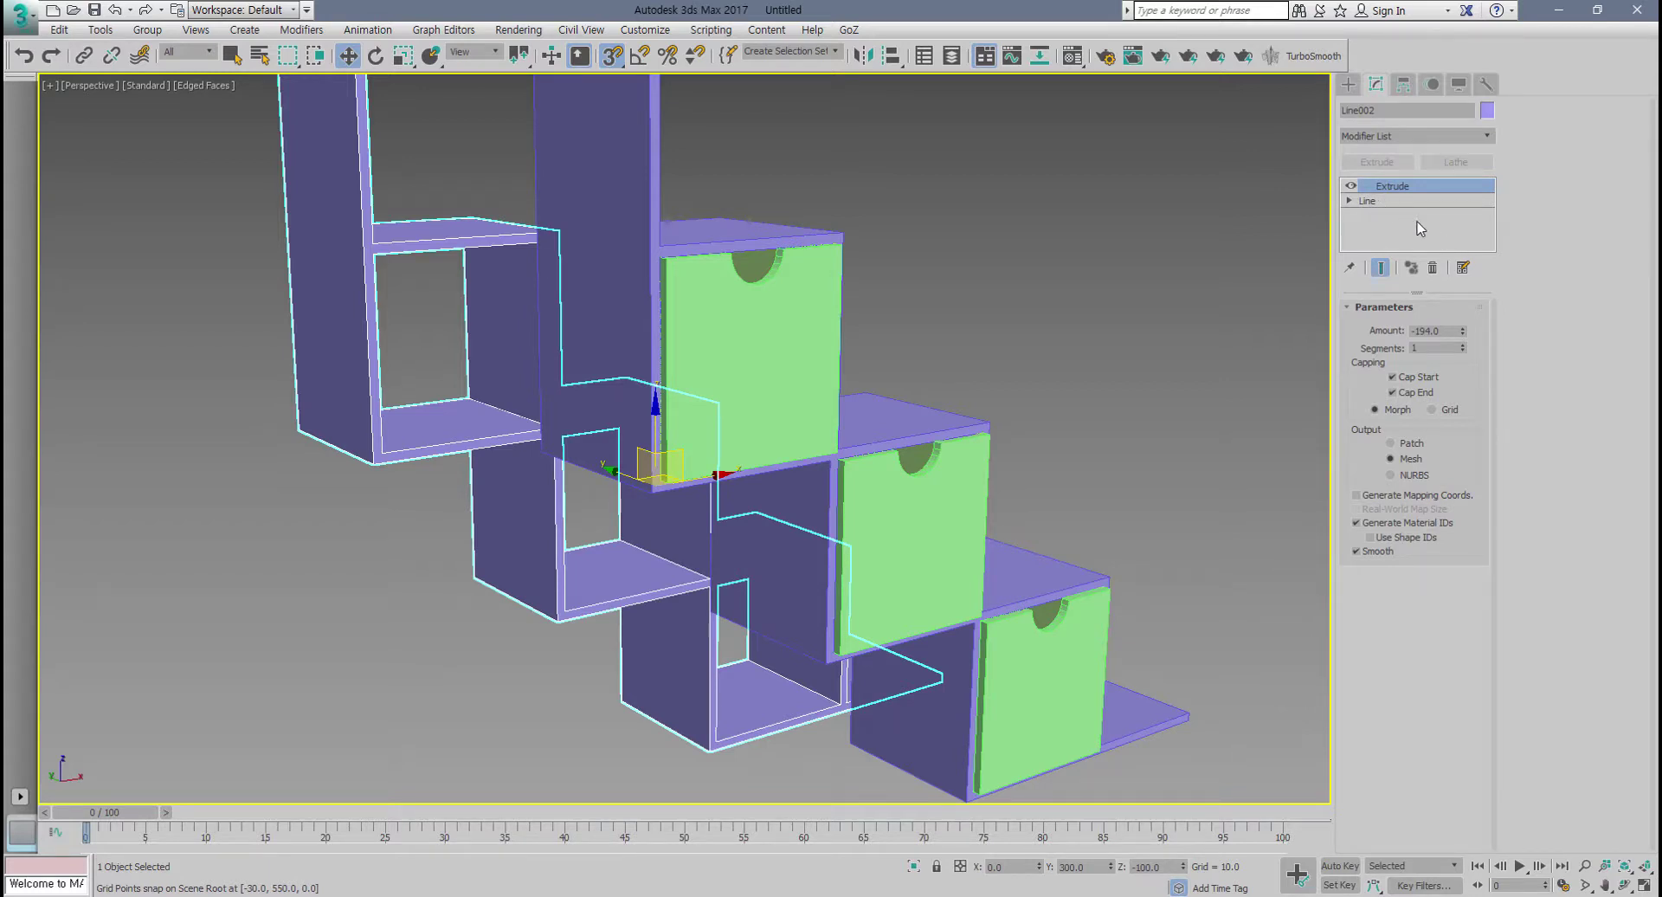
left_click(1398, 204)
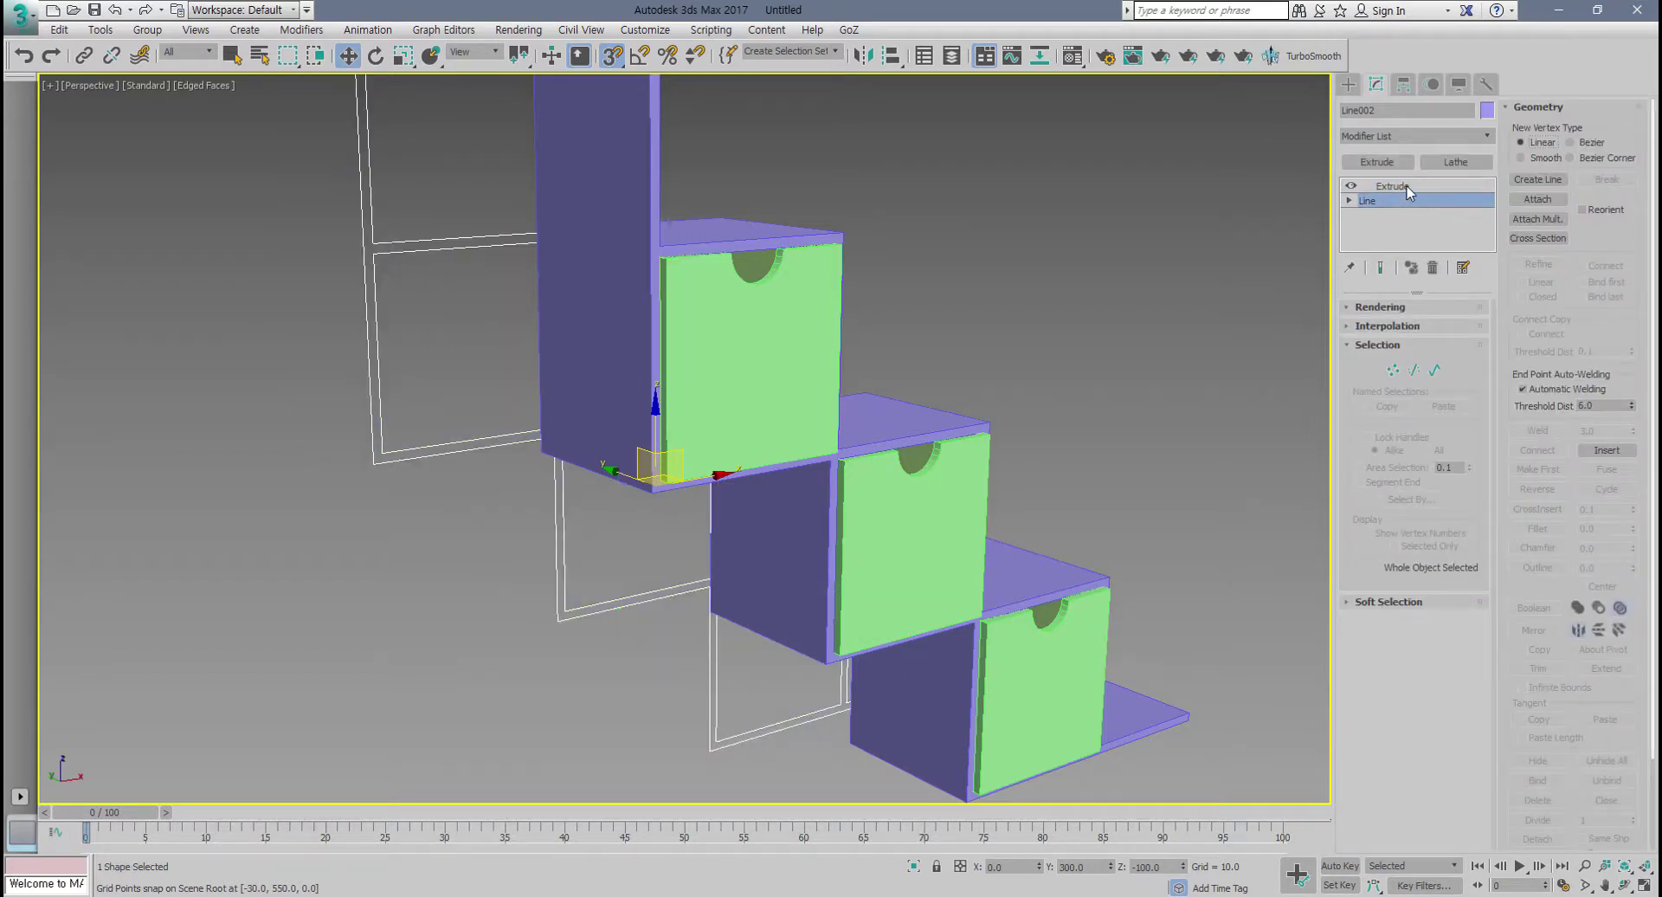
left_click(1406, 185)
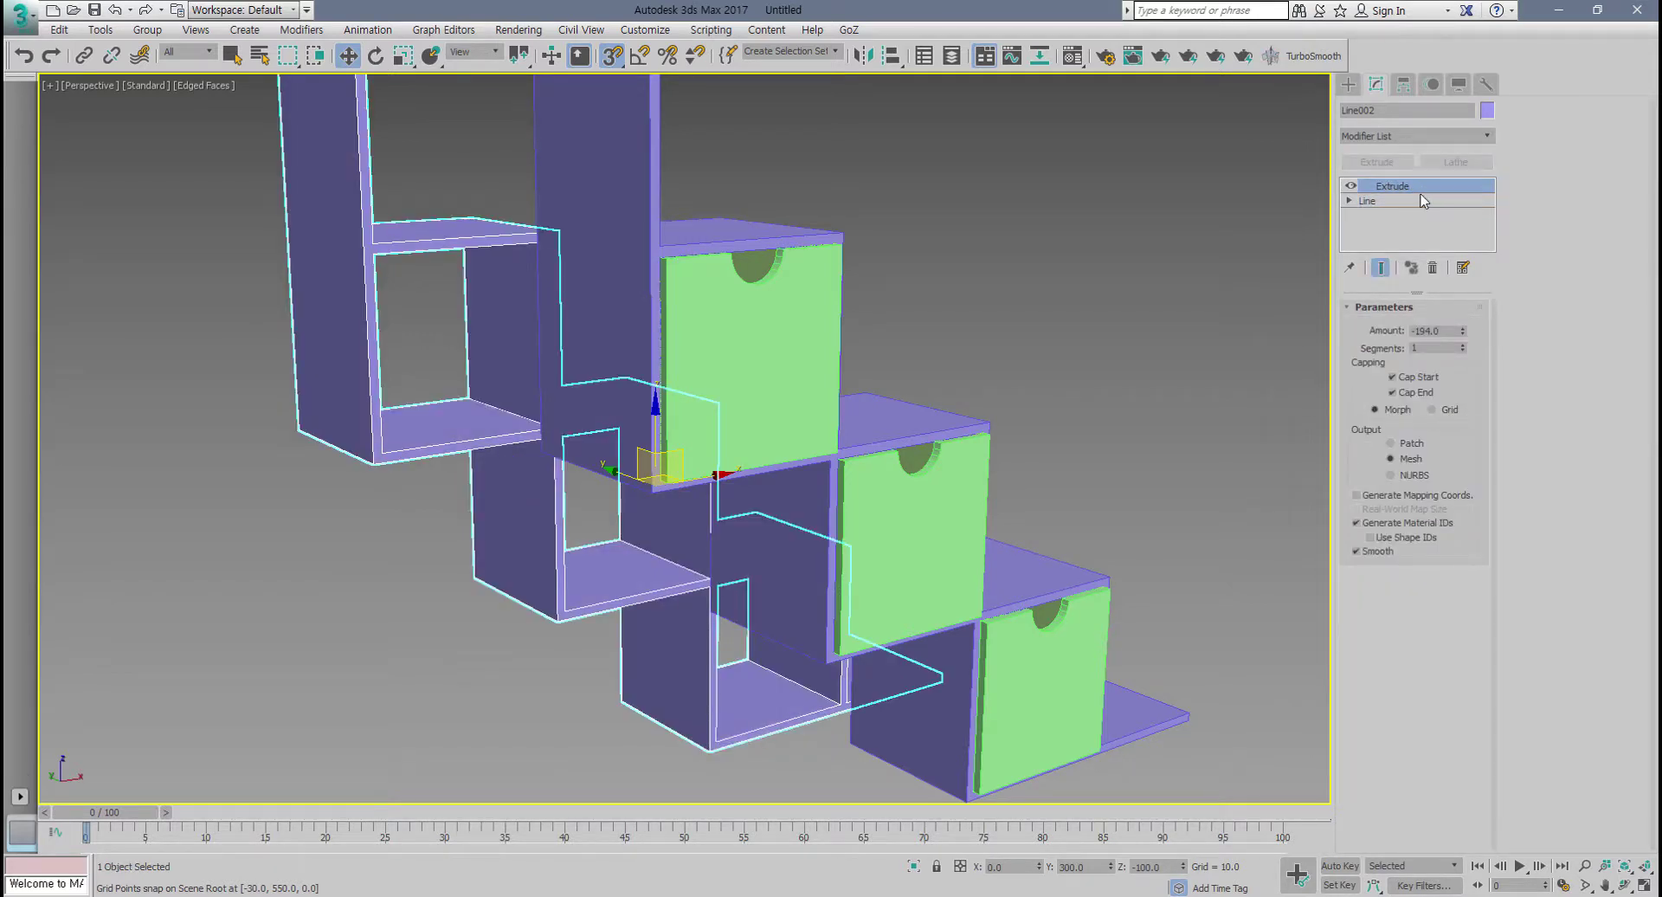
left_click(1405, 203)
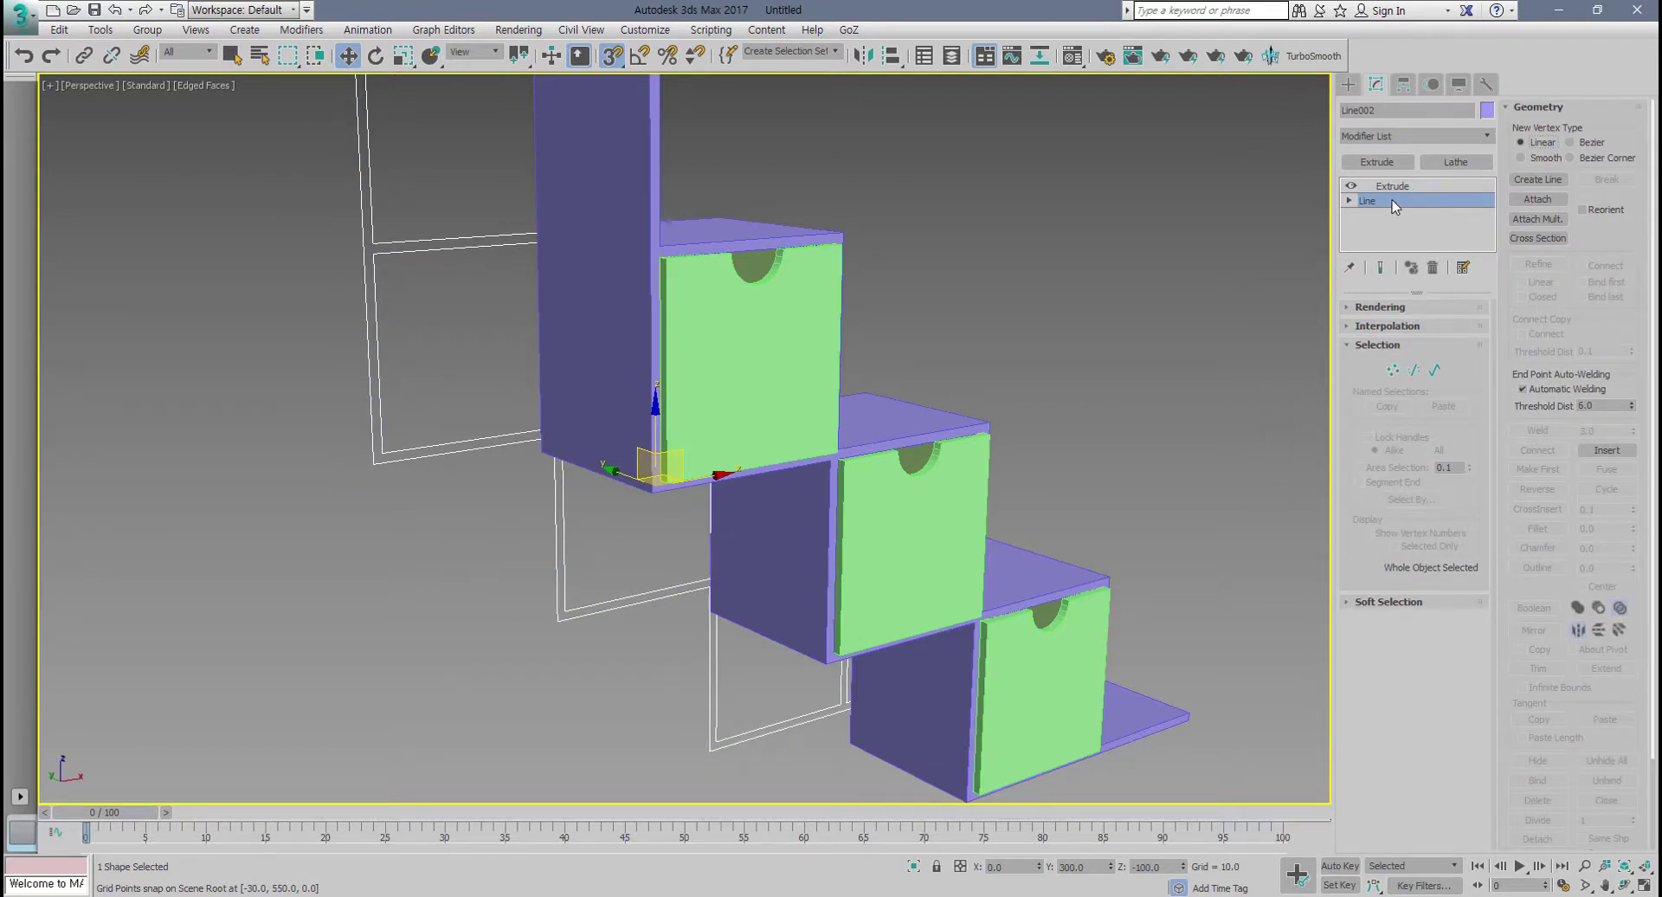
Step: Delete the three inner compartment splines from the cloned frame's Line, leaving only its stepped outer outline
left_click(1433, 370)
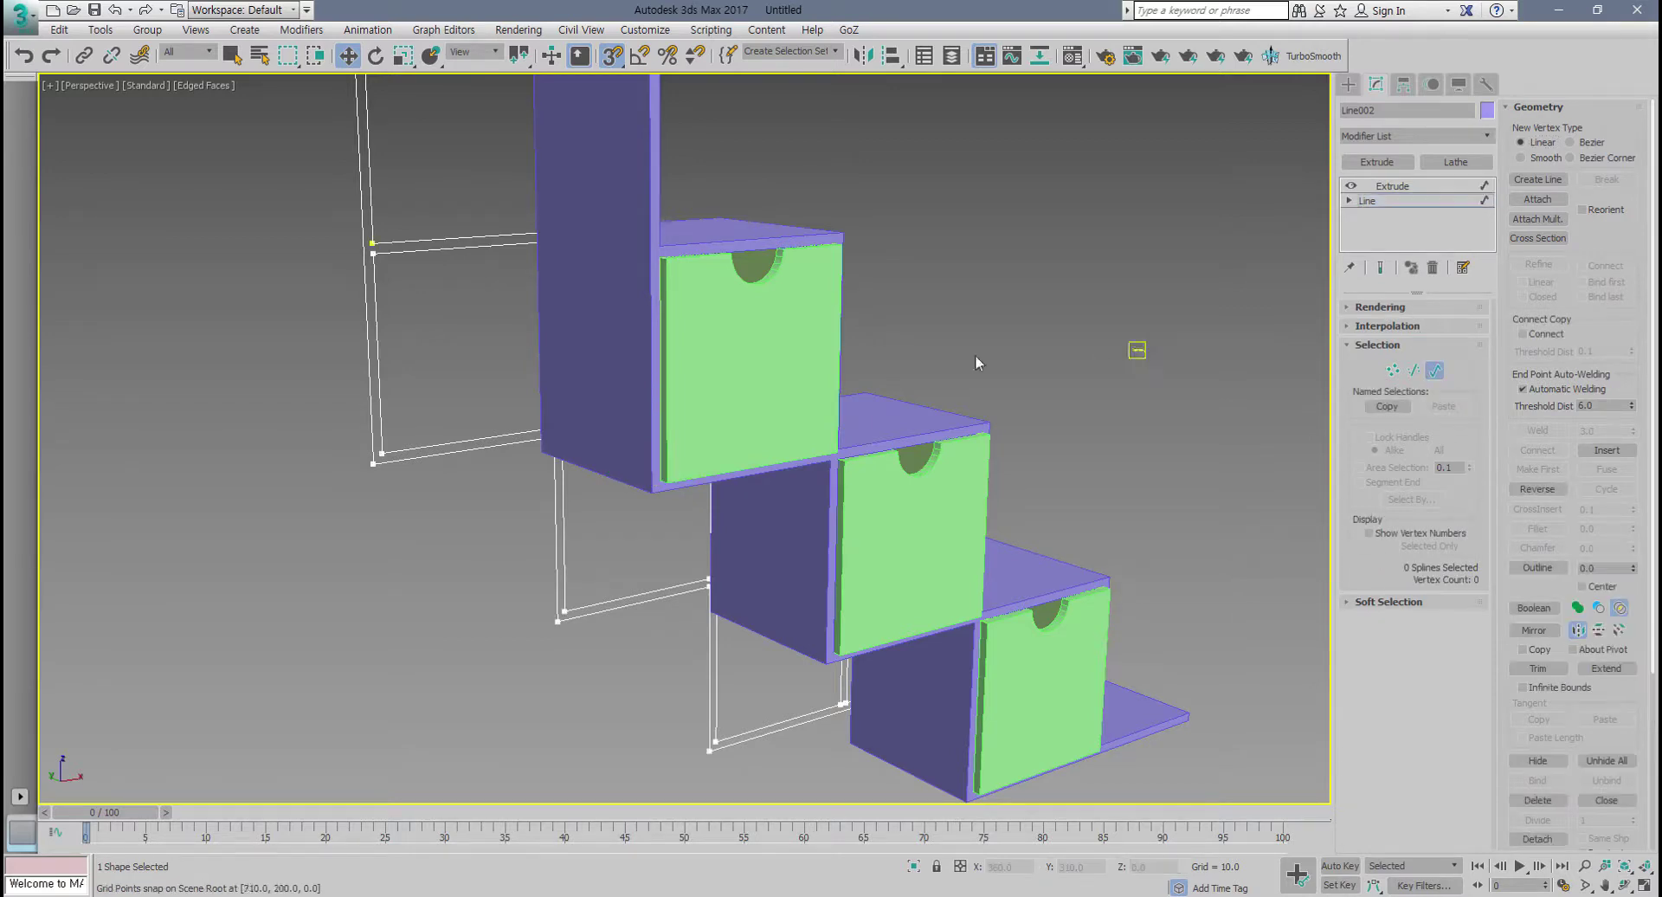
left_click(442, 452)
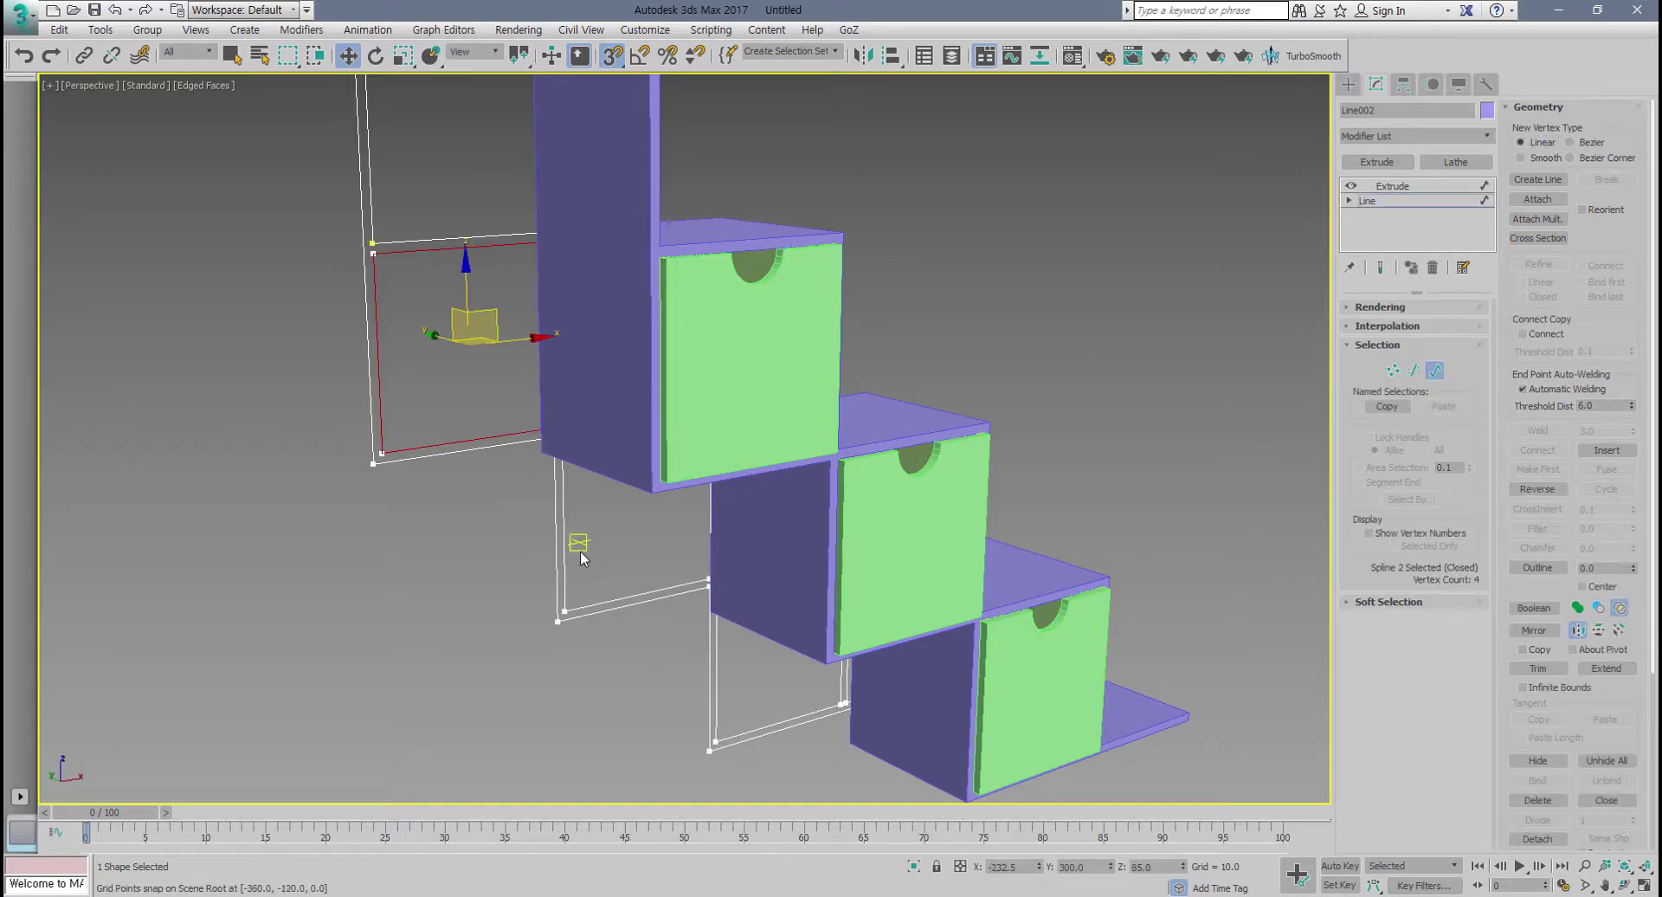
left_click(598, 604, "ctrl")
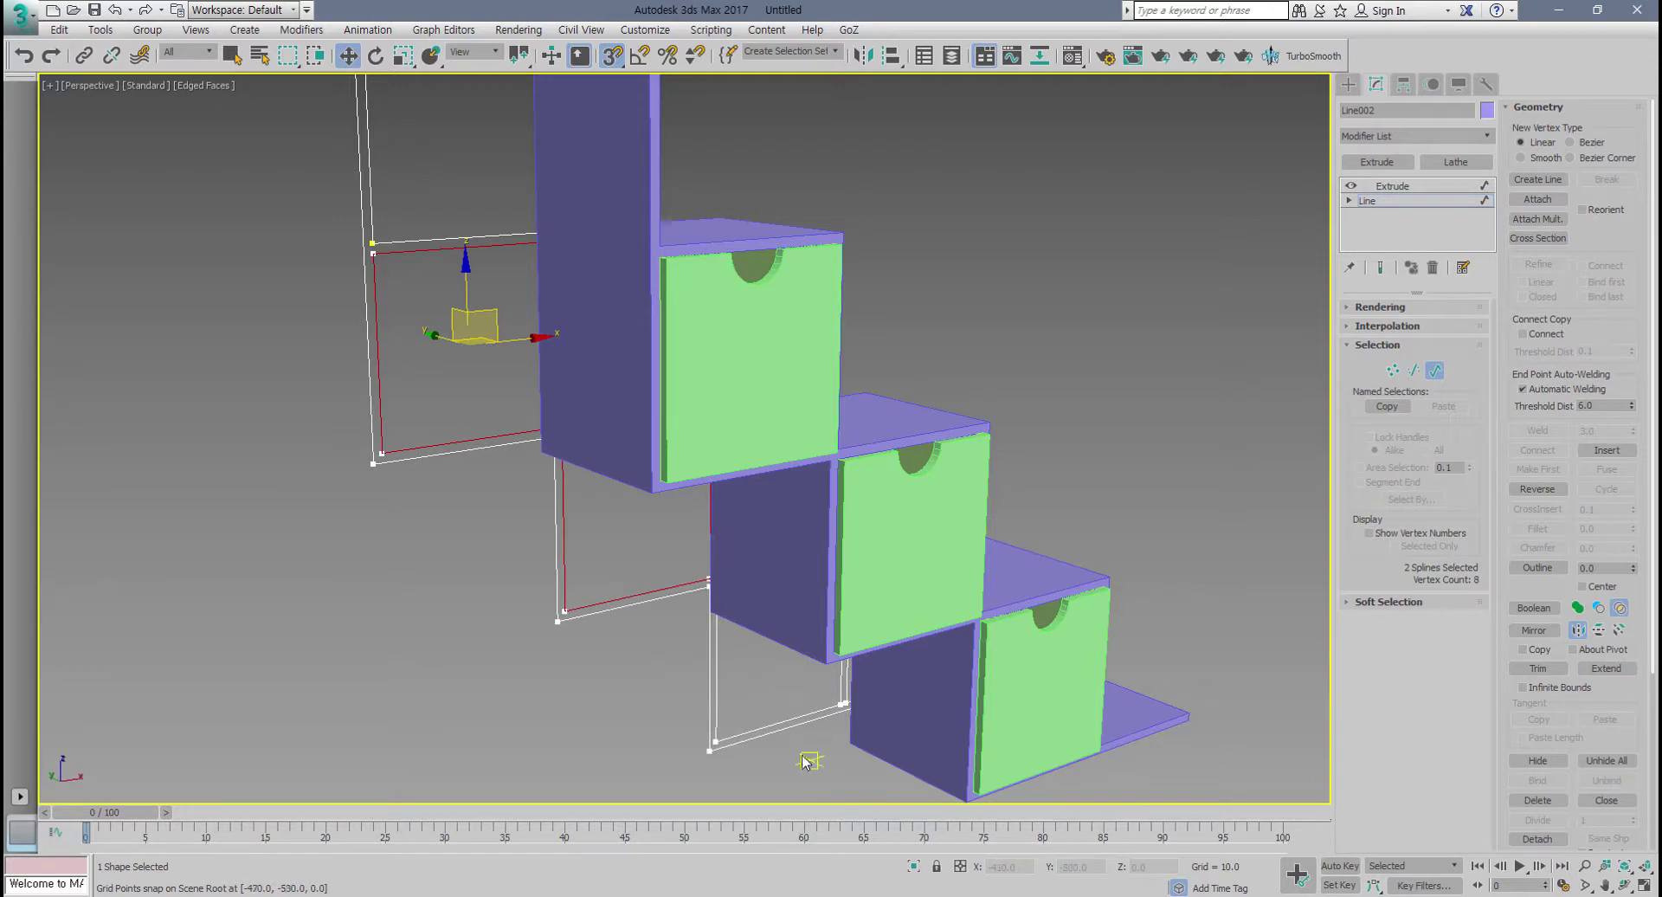
left_click(778, 727, "ctrl")
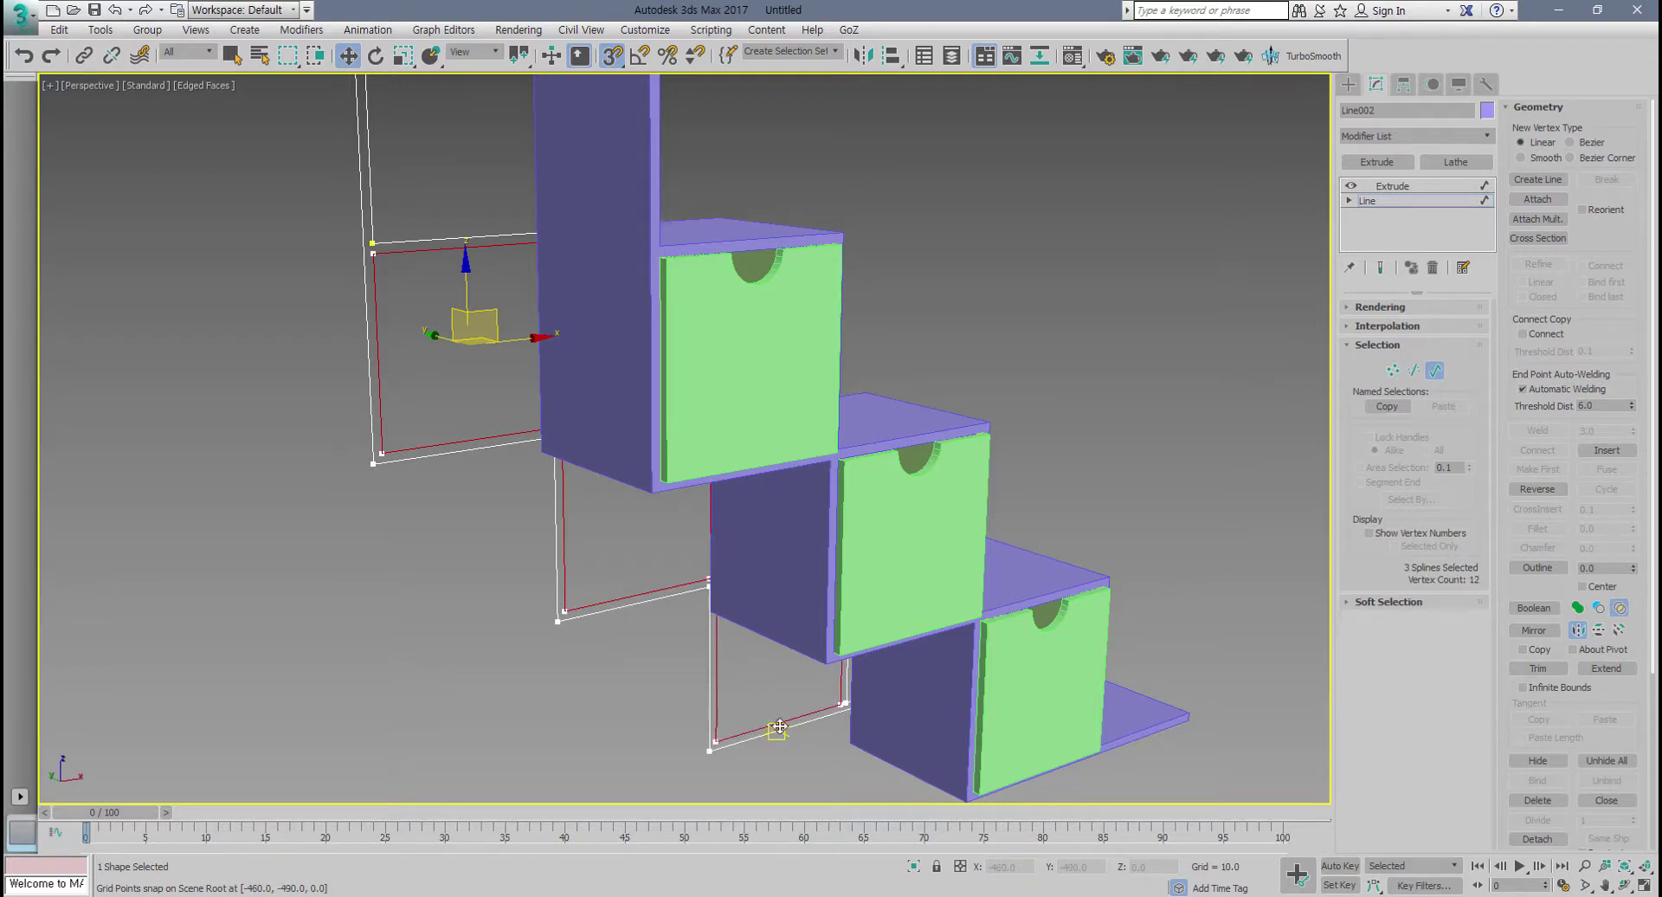
key("Delete")
Step: Return the cloned stair shape to its Extrude level and set the extrusion amount to 10 for a thin back panel
scroll(766, 725, "down", 6)
middle_click_drag(768, 725, 972, 709, "alt")
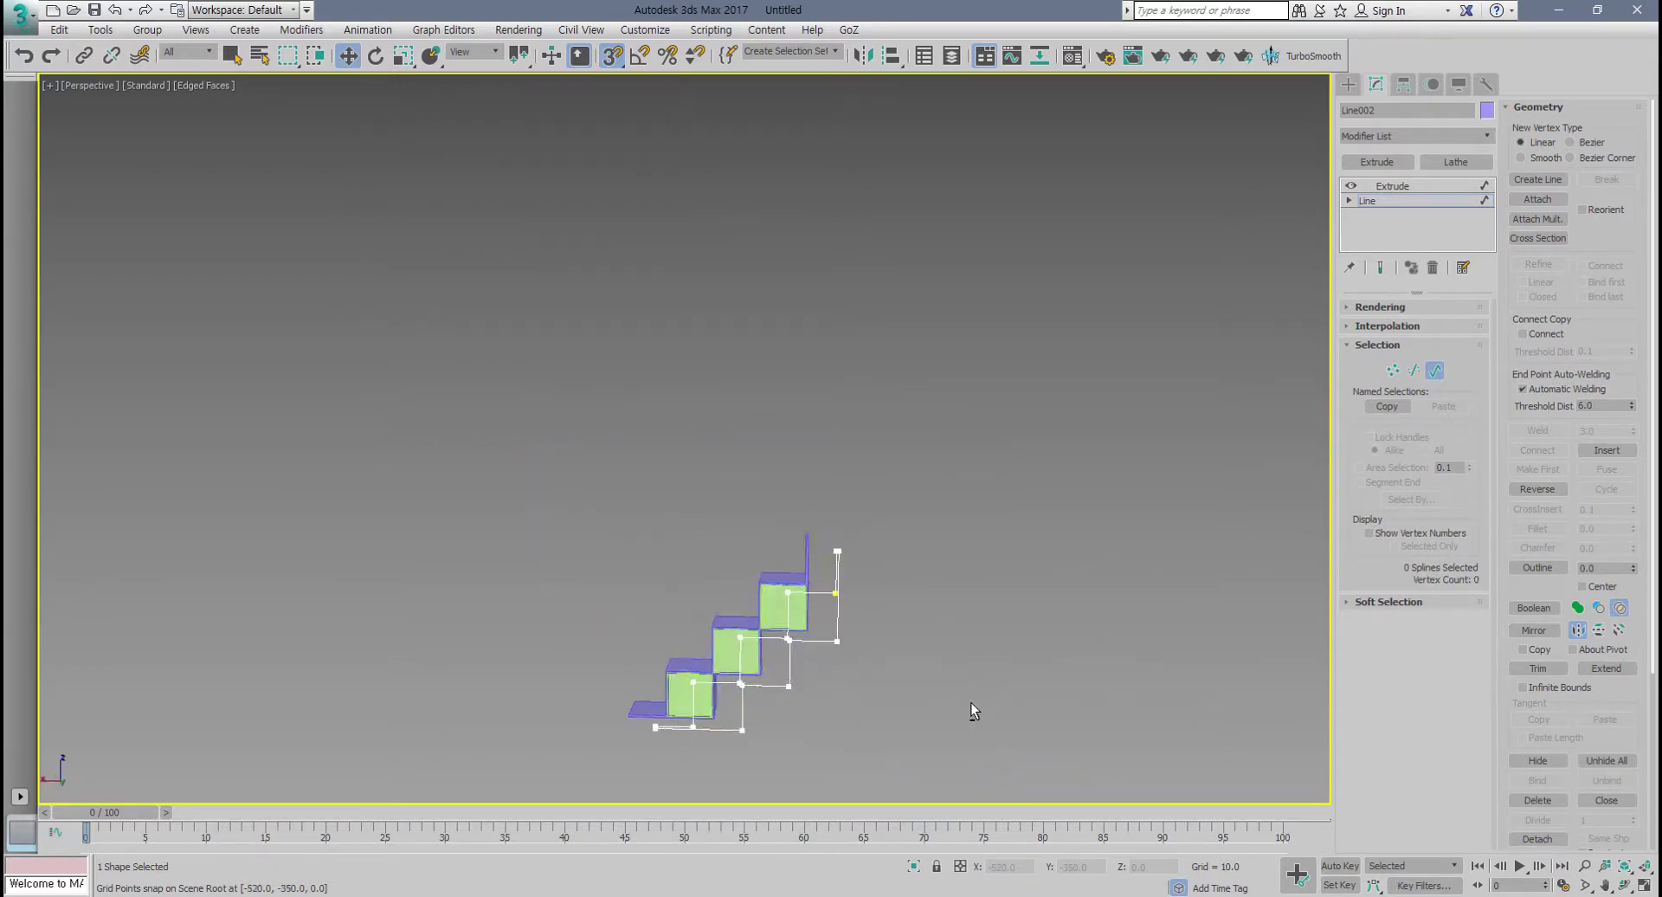
scroll(767, 697, "up", 5)
middle_click_drag(746, 696, 776, 647)
left_click(1427, 201)
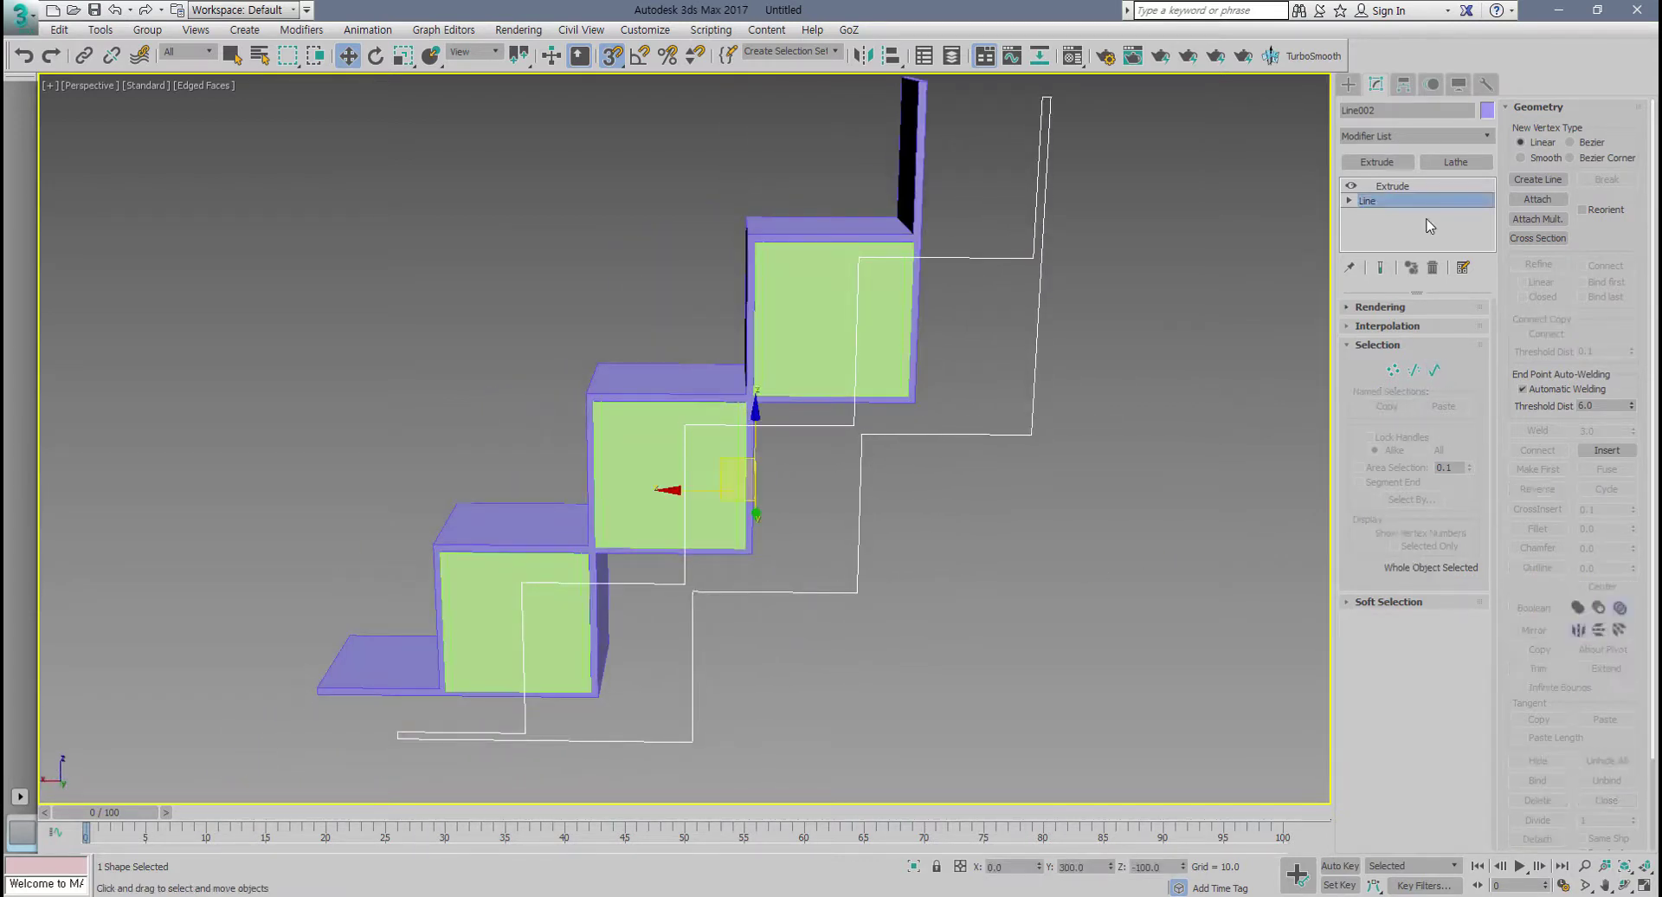
left_click(1416, 187)
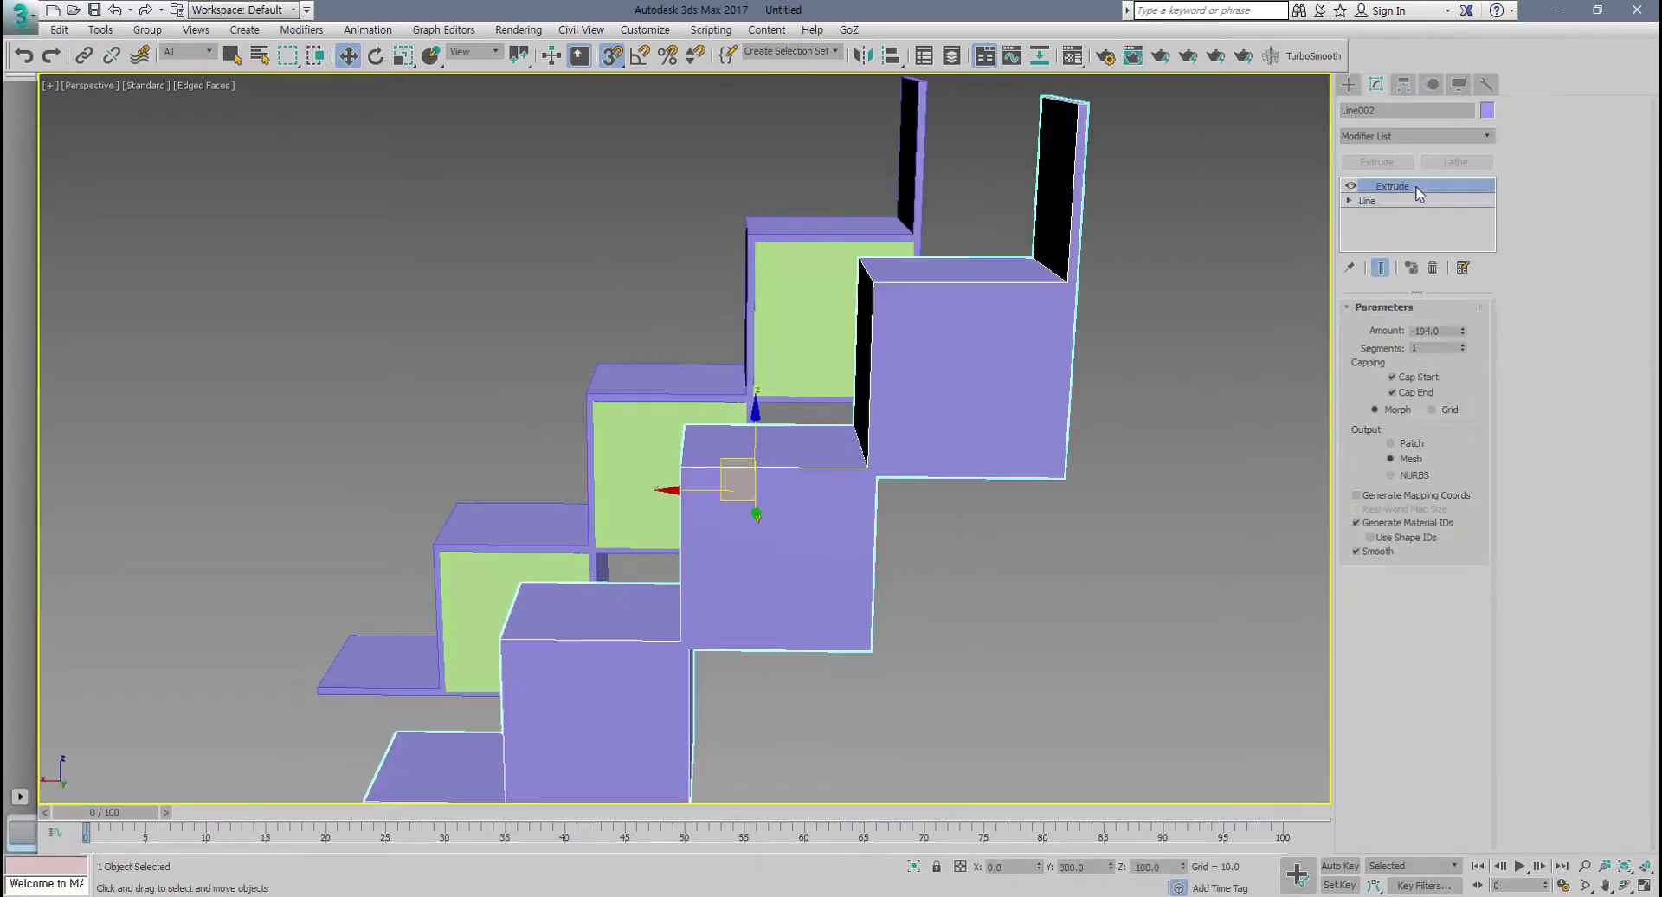
scroll(1066, 608, "up", 1)
middle_click_drag(1066, 613, 1112, 596, "alt")
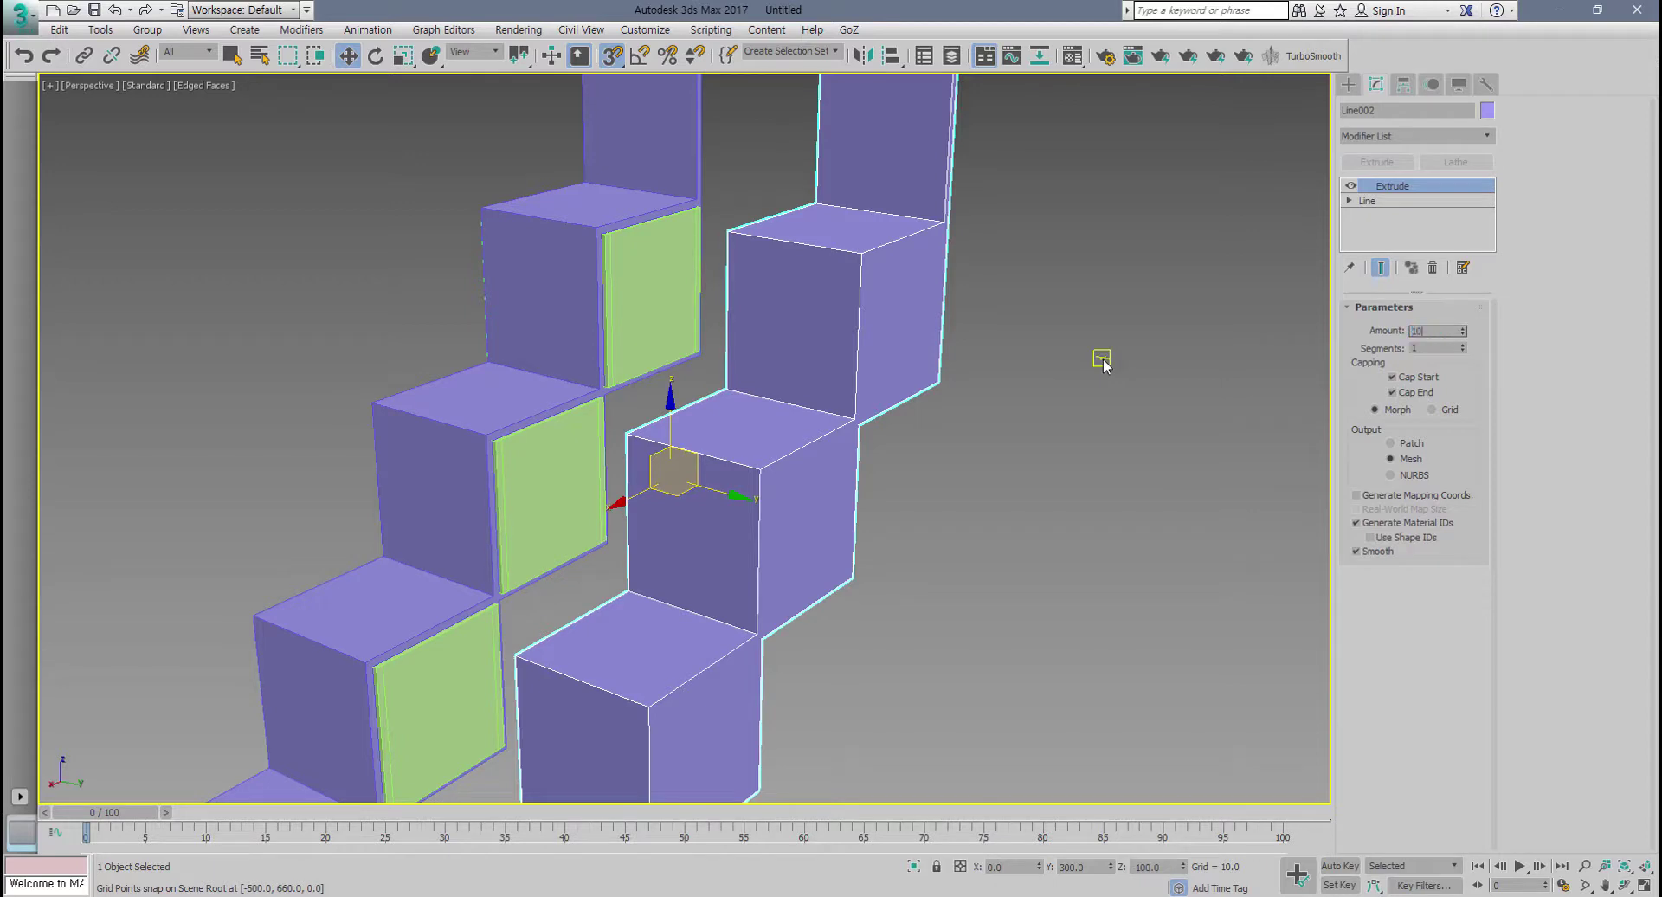
key("Return")
Step: Select the original stair frame around the drawers and set its Extrude amount to -200
middle_click_drag(1005, 397, 876, 433, "alt")
scroll(574, 490, "up", 3)
mouse_move(575, 490)
middle_mouse_down("alt")
mouse_move(560, 490)
mouse_move(621, 479)
mouse_move(565, 476)
middle_mouse_up("alt")
scroll(588, 479, "down", 3)
left_click(554, 485)
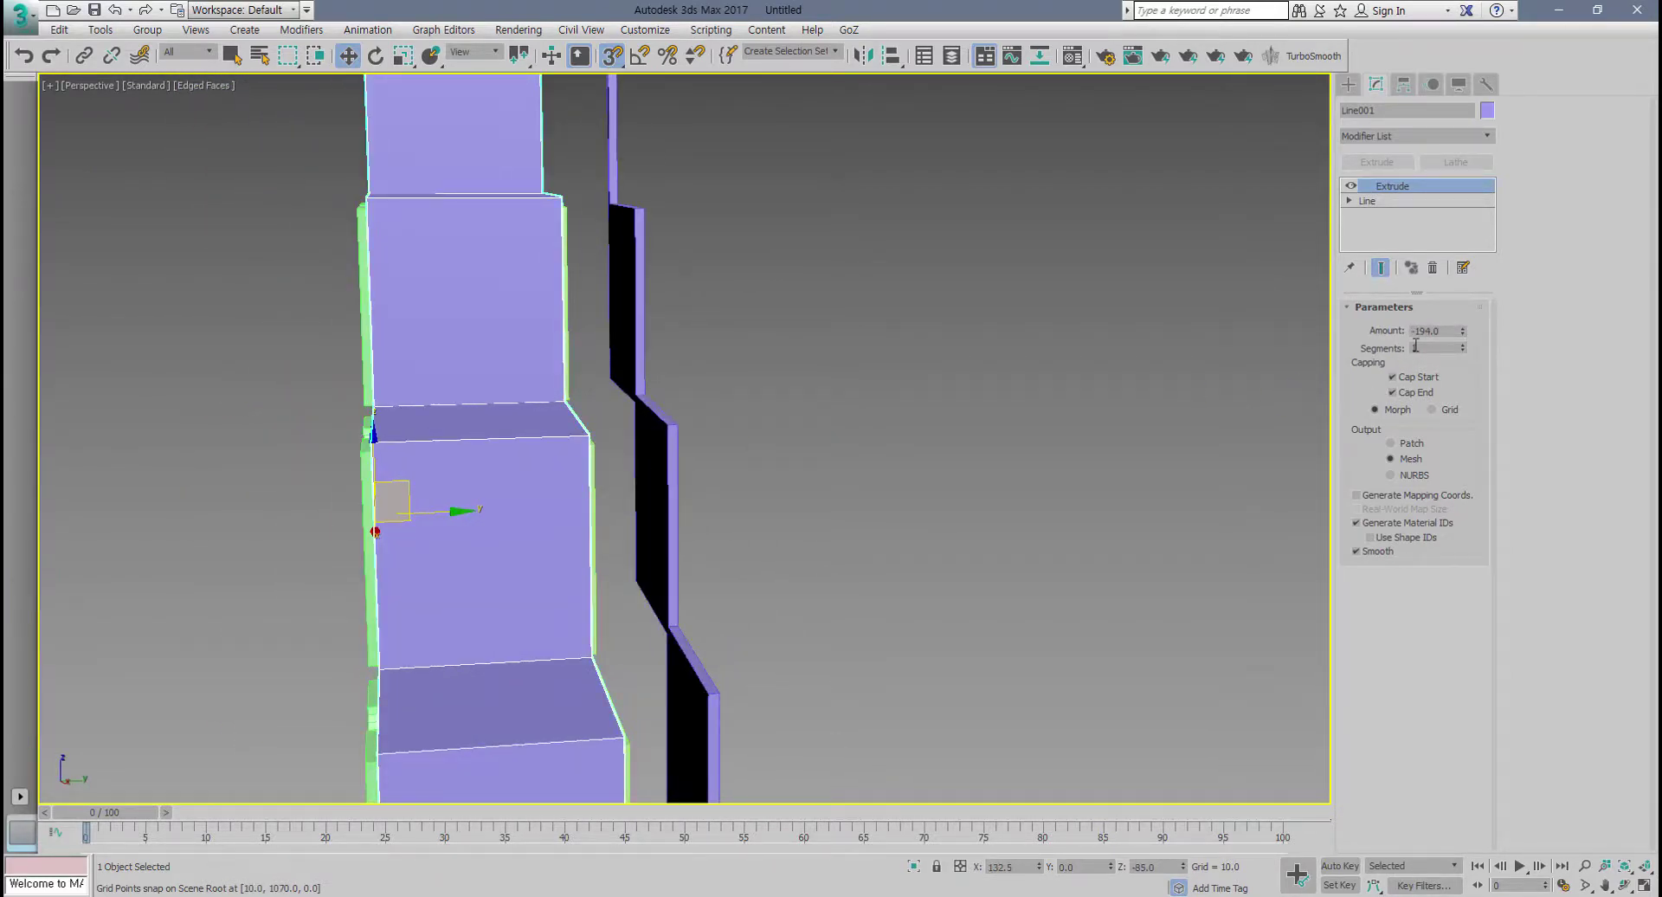
left_click_drag(1339, 347, 1297, 358)
type("-200")
key("Return")
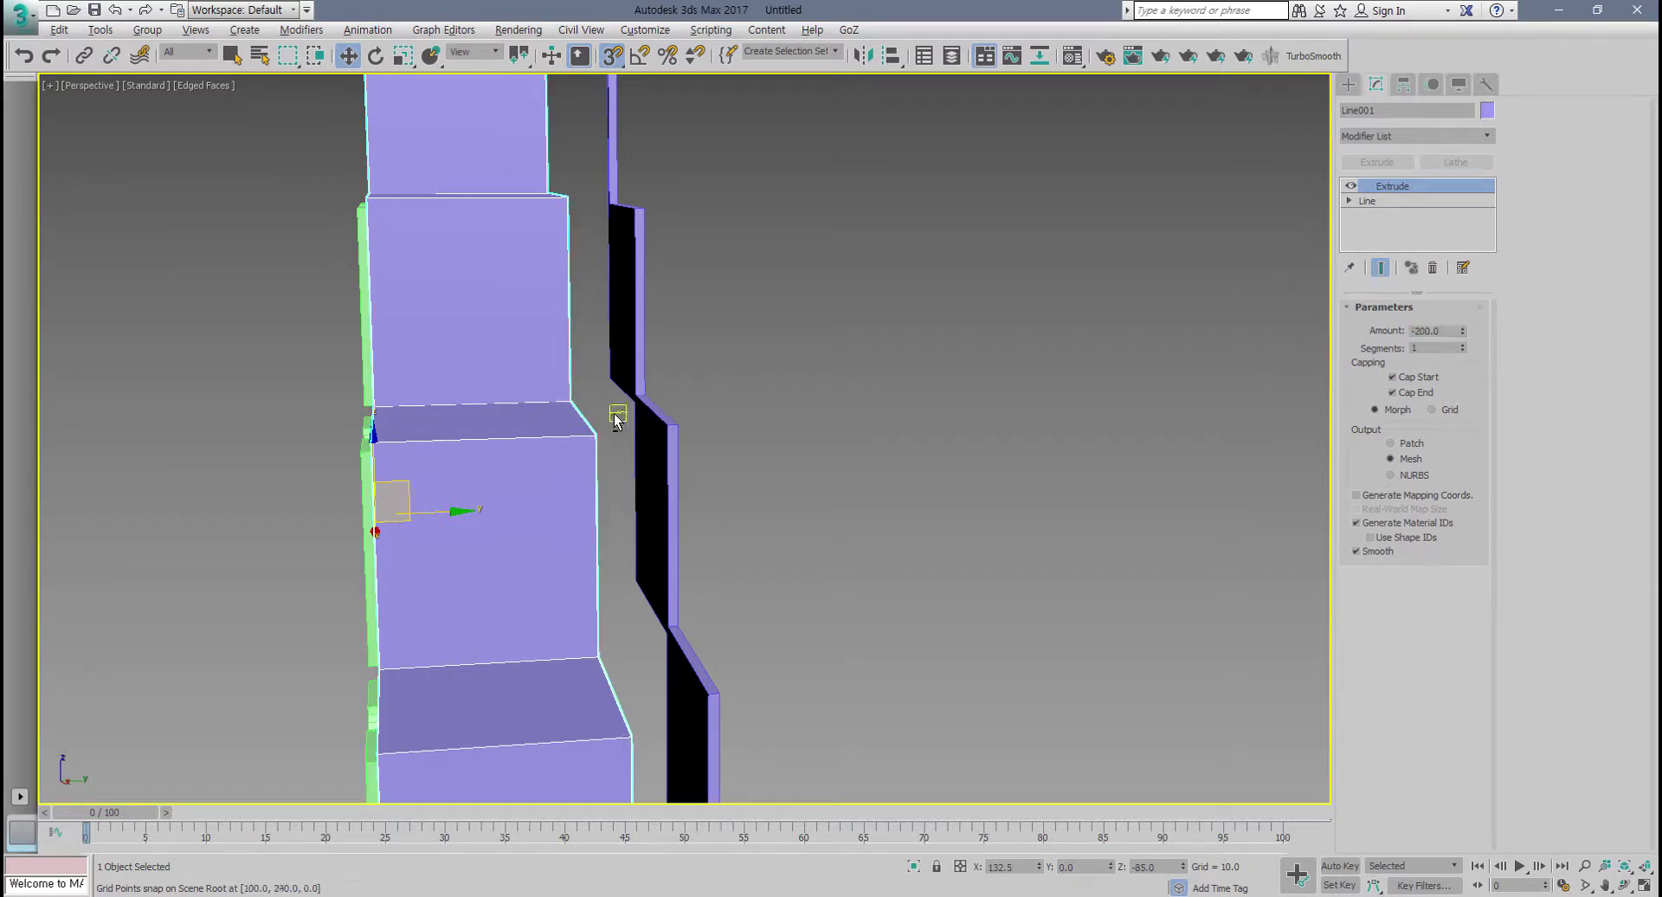
Step: Move the original stair frame in the Top view to Y -10, flush with the drawer fronts
key("alt+w")
left_click(412, 300)
middle_click_drag(346, 330, 318, 330)
key("alt+w")
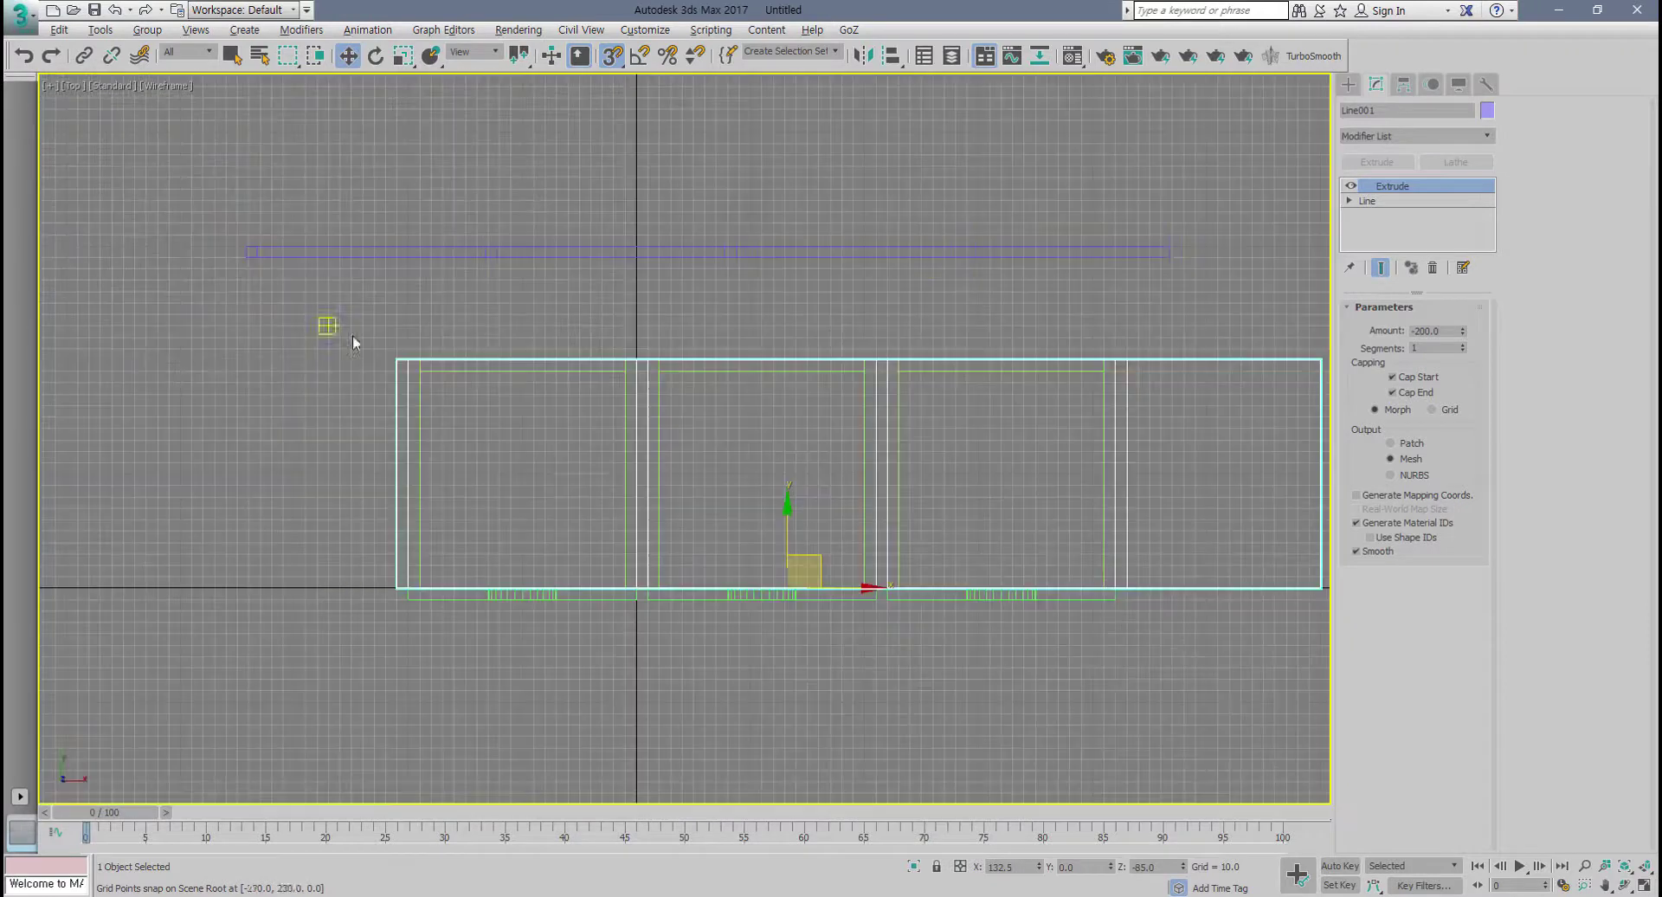
middle_click_drag(591, 470, 509, 395)
scroll(318, 502, "up", 2)
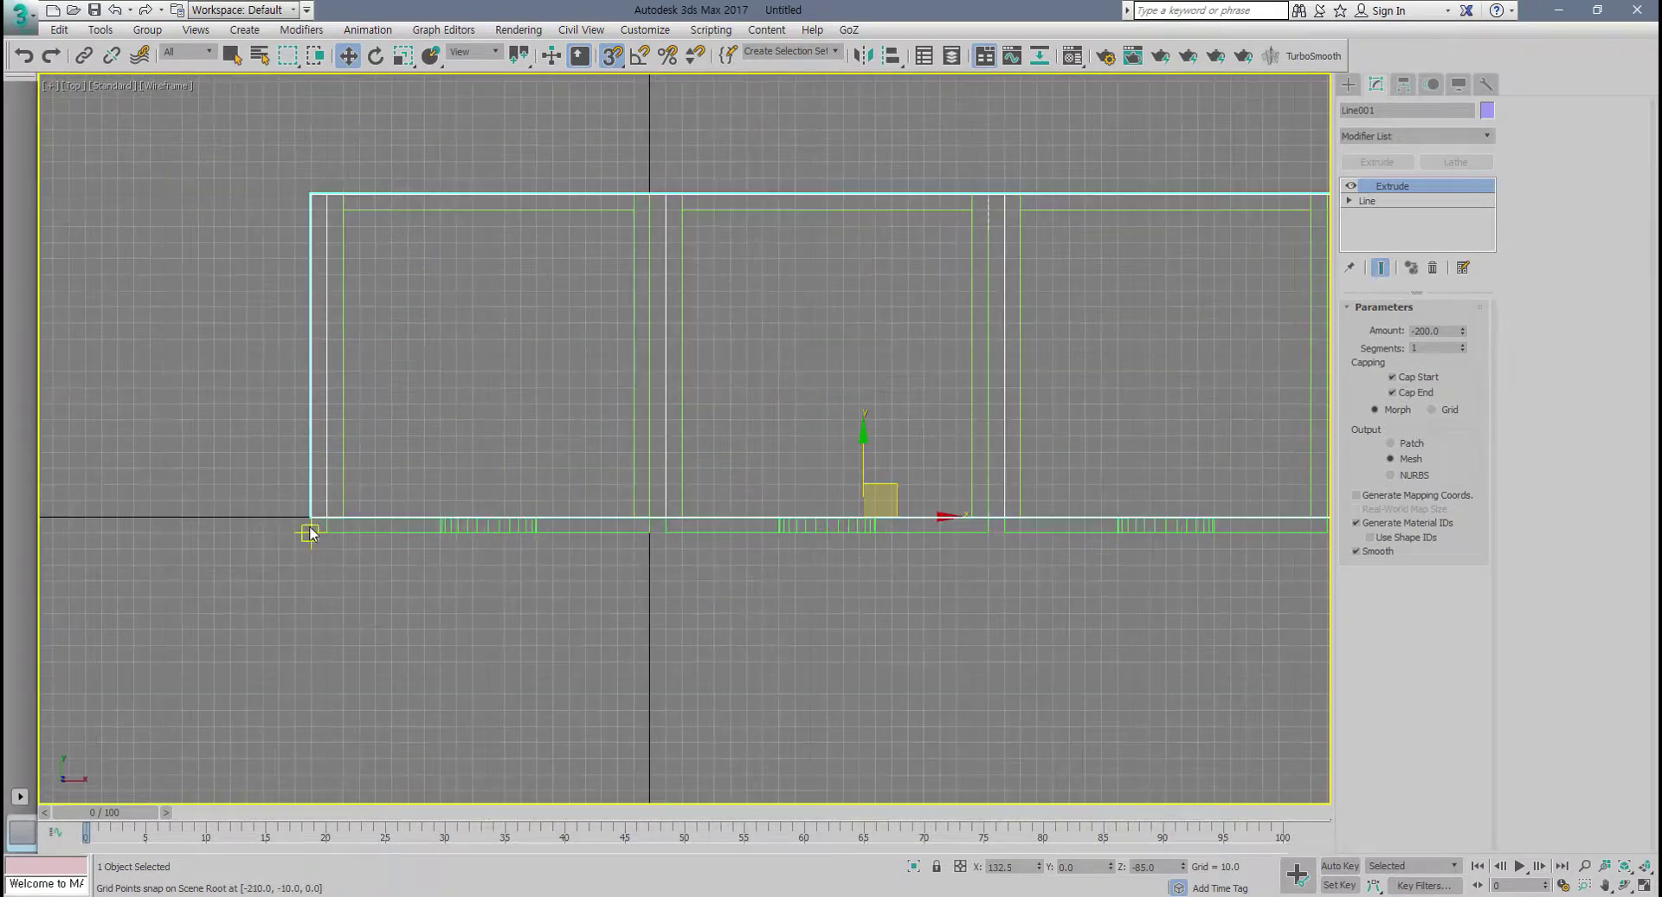
left_click_drag(310, 517, 312, 532)
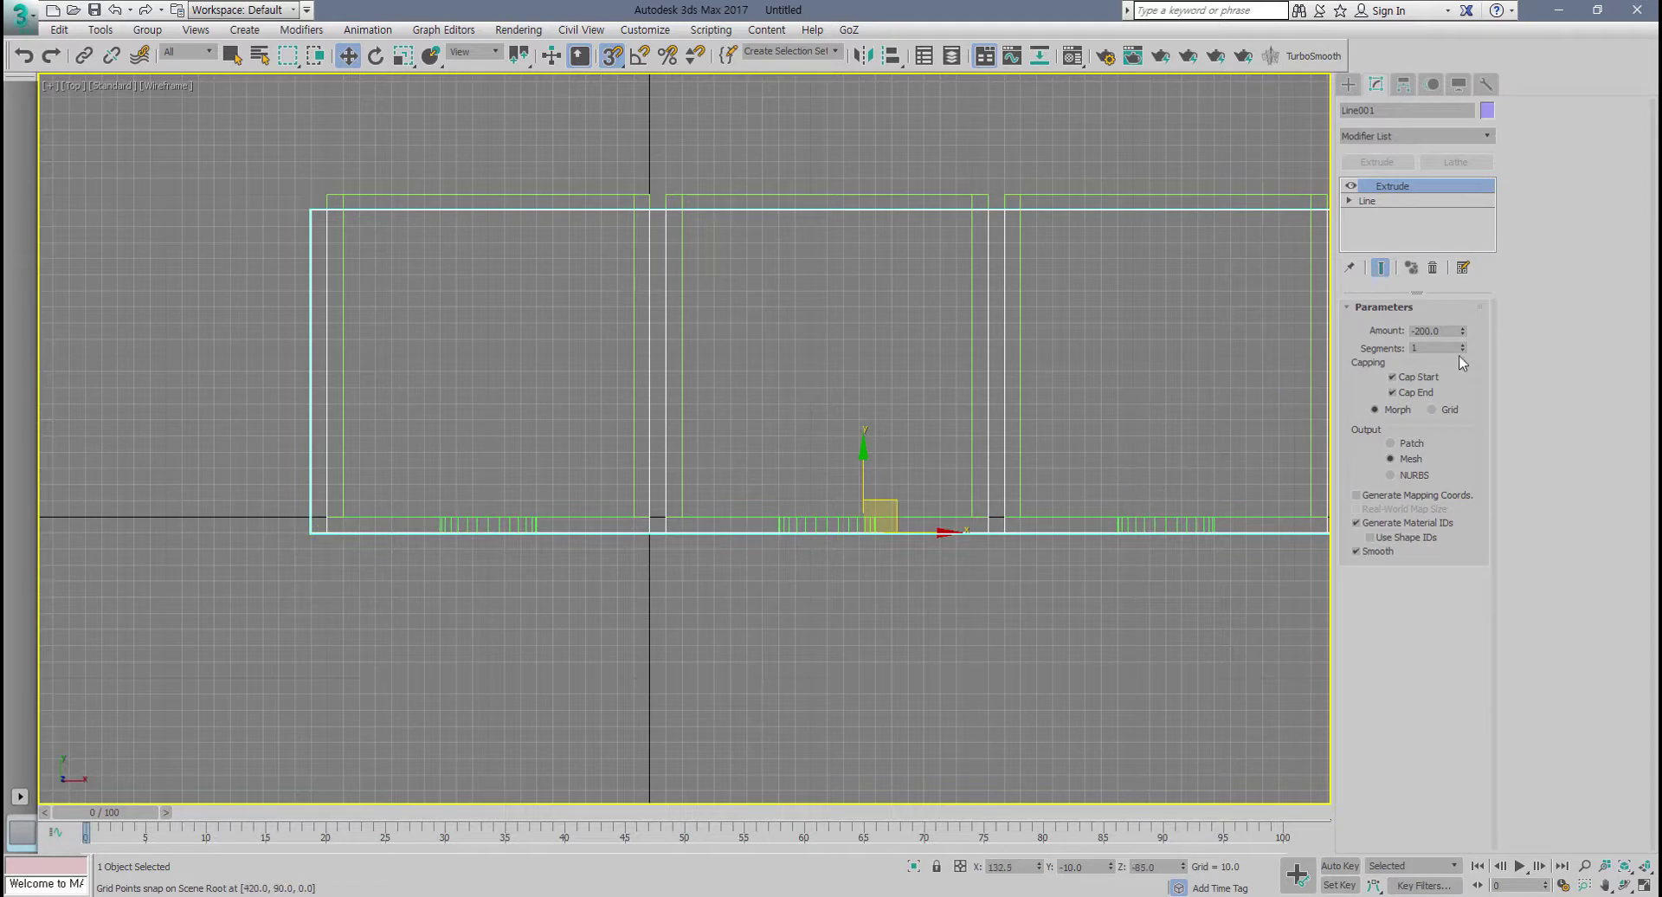
Step: Set the original frame's Extrude amount to -210 so it covers the full drawer depth, and check it in Perspective
left_click_drag(1462, 333, 1462, 347)
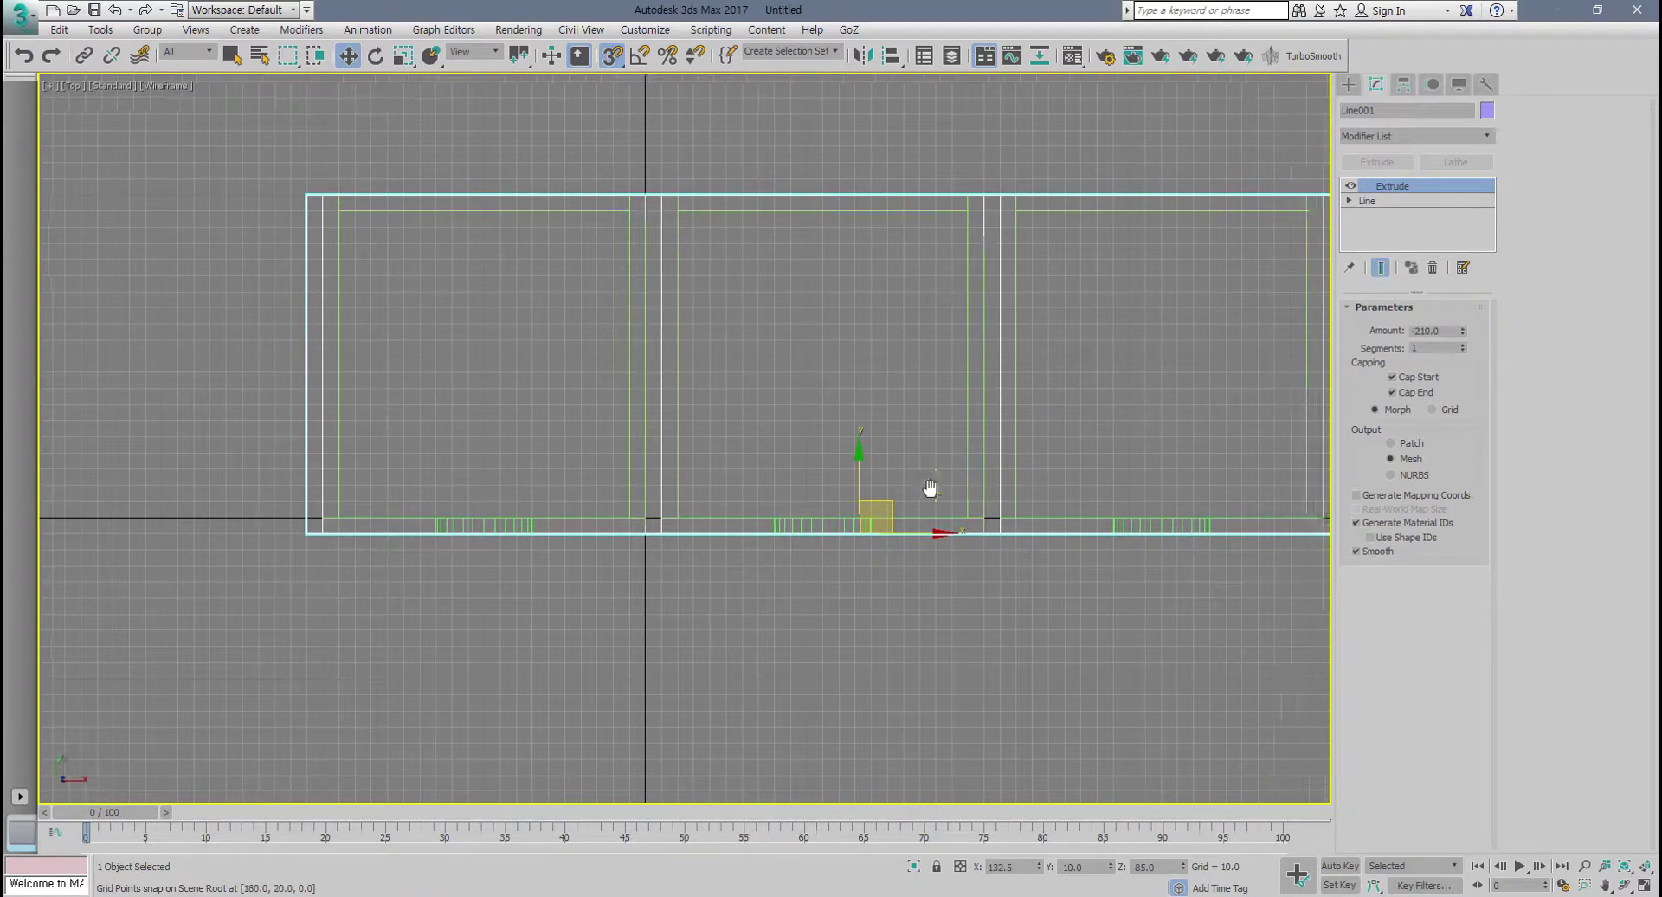
key("alt+w")
right_click(1012, 581)
middle_click_drag(1016, 588, 914, 595, "alt")
scroll(914, 596, "down", 4)
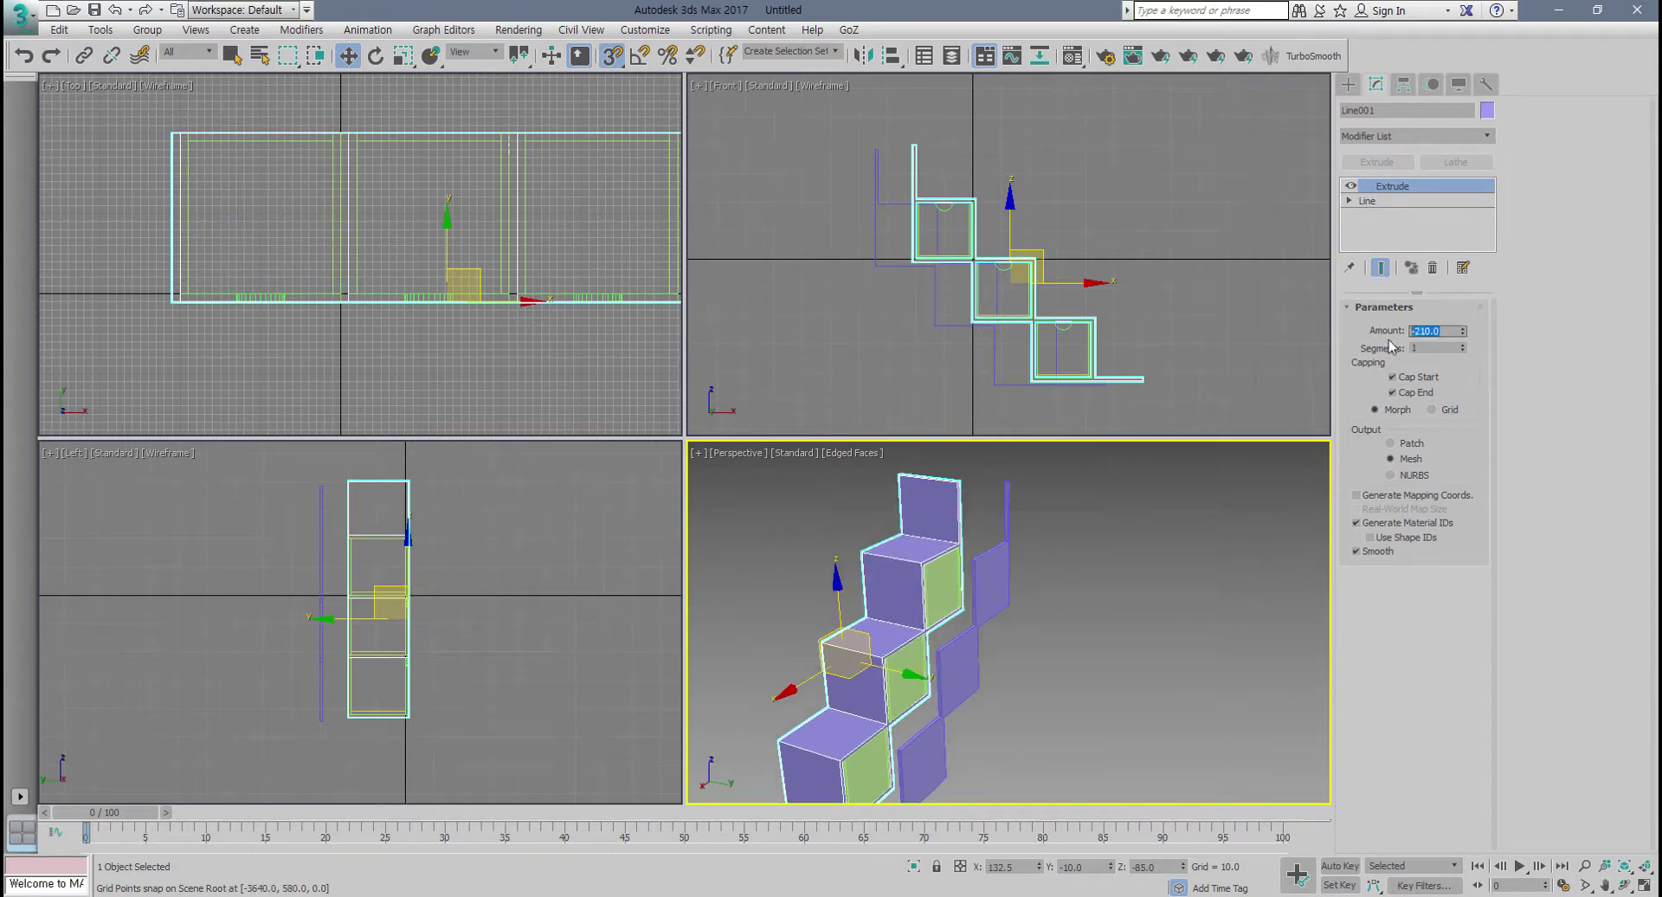
Step: Select the thin stepped back panel and move it in the Perspective view to X 30, Y 370
left_click(1000, 564)
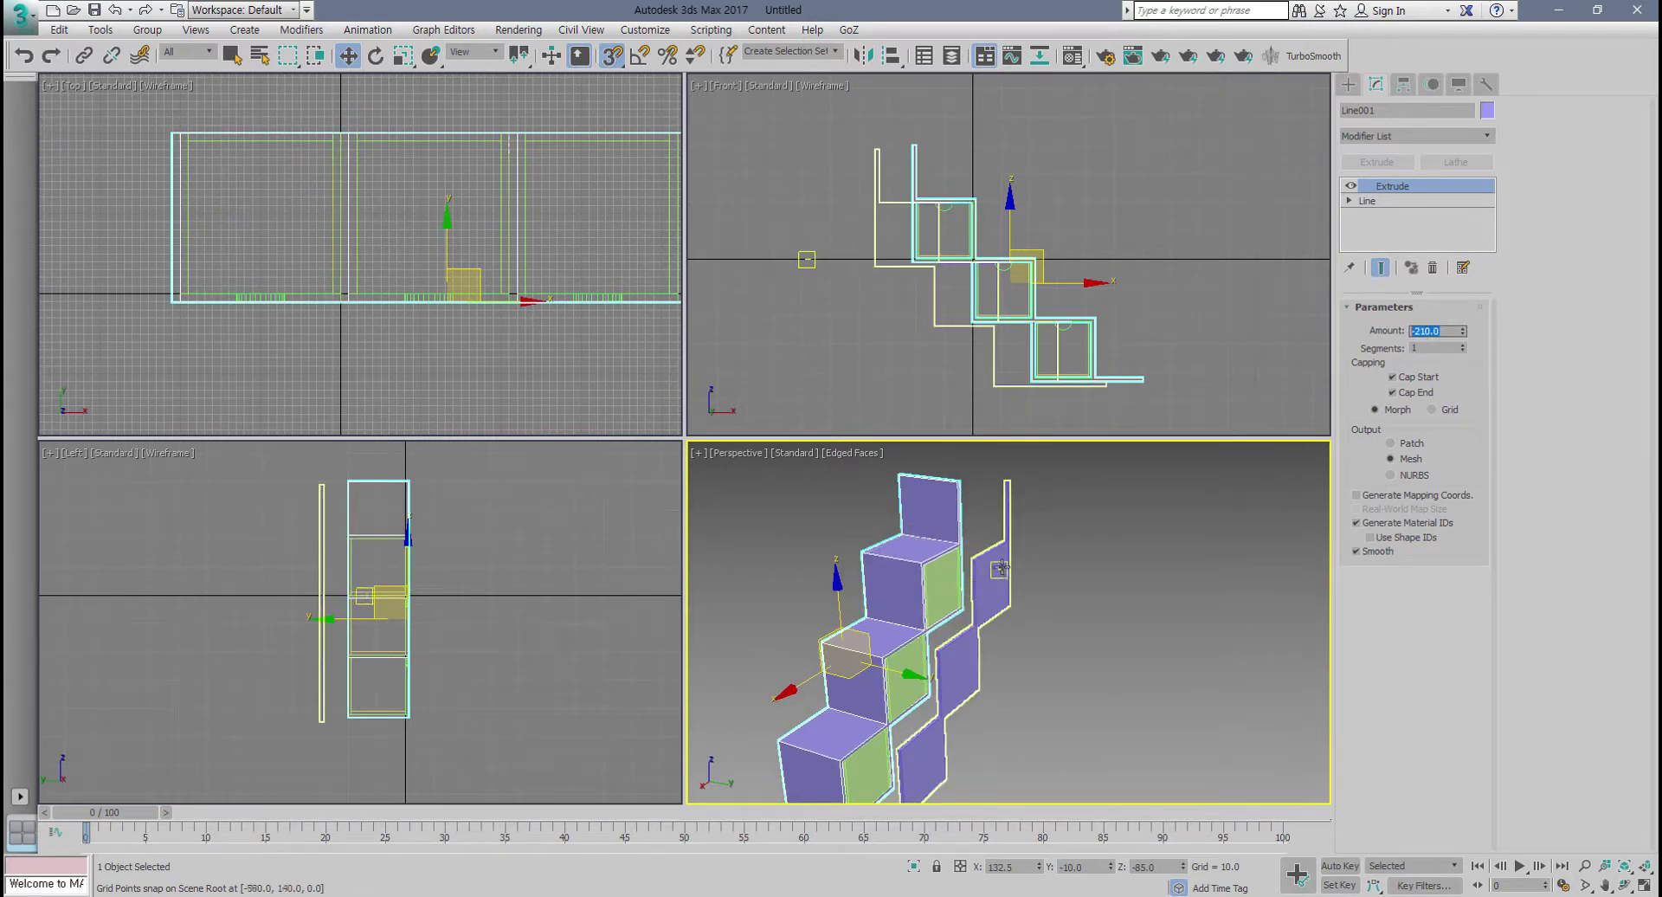
key("alt+w")
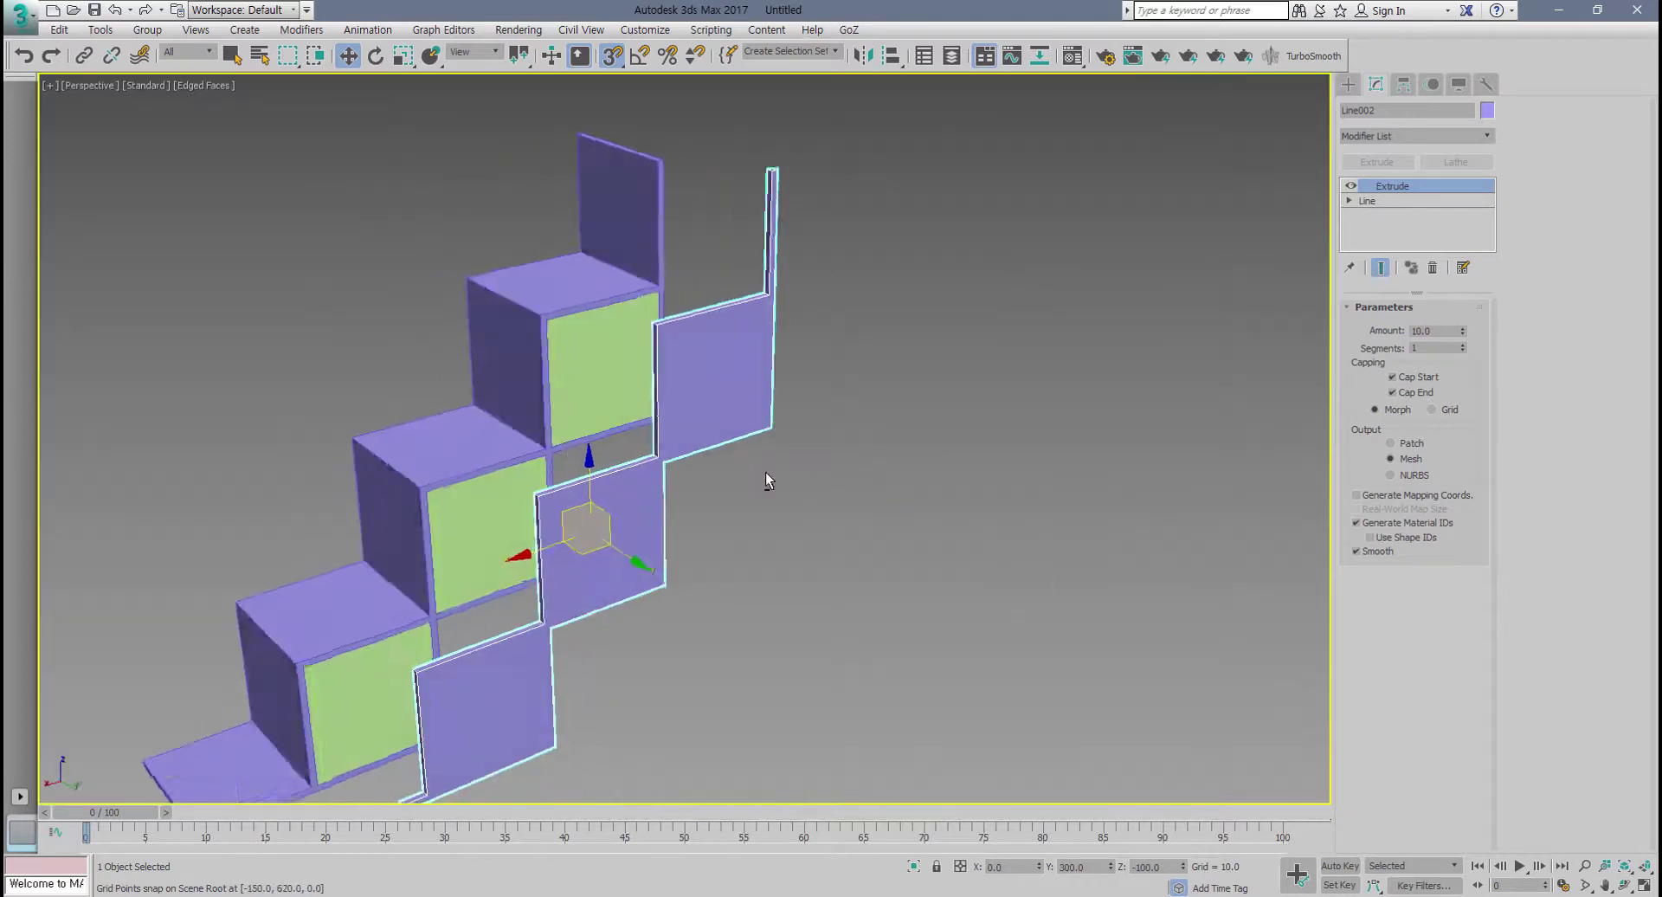
scroll(732, 432, "up", 5)
left_click_drag(816, 289, 779, 344)
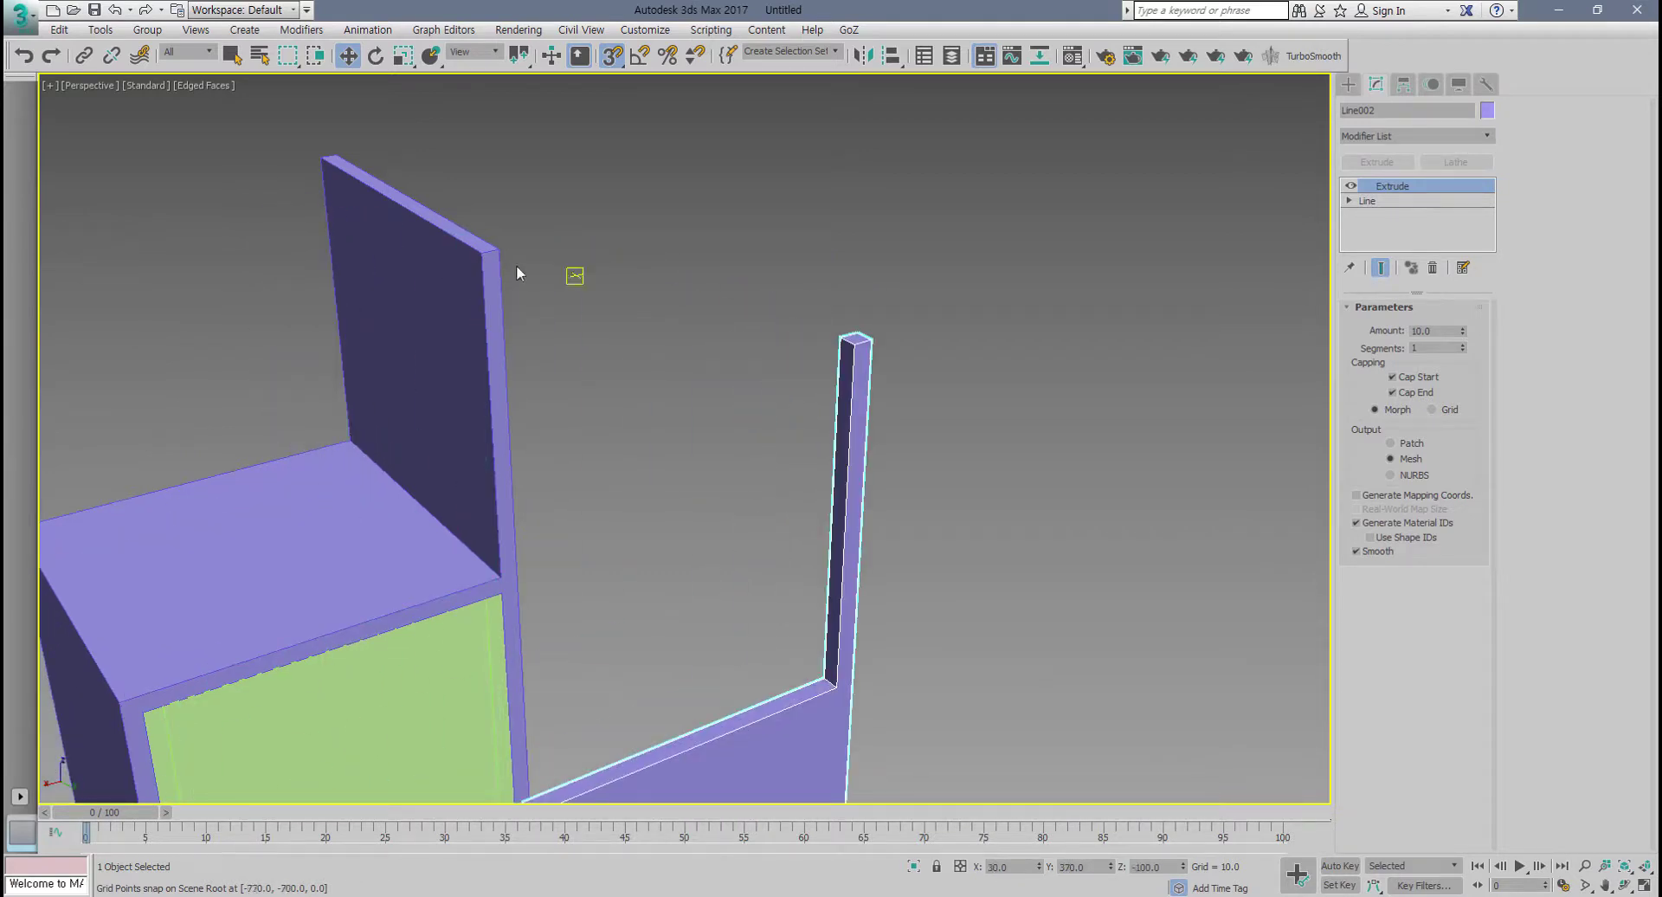
Step: Move the back panel in the Front view closer to the original frame's upright, to X 110, Z -90
key("alt+w")
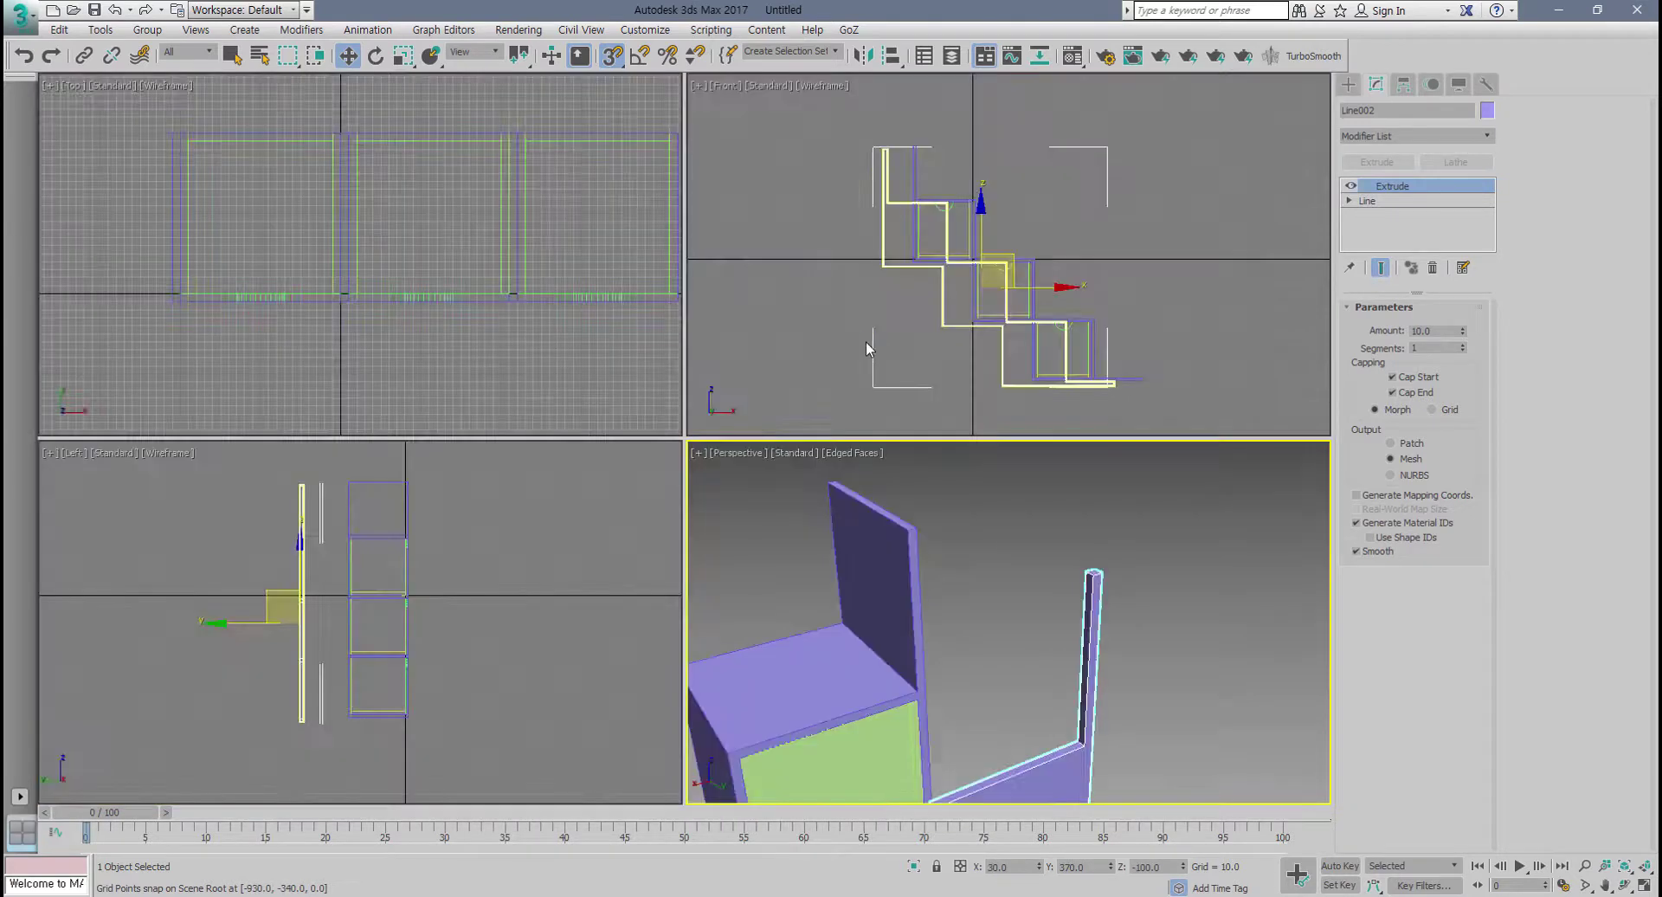
middle_click_drag(345, 604, 355, 636)
middle_click_drag(824, 245, 904, 376)
scroll(859, 294, "up", 4)
key("alt+w")
scroll(614, 318, "up", 5)
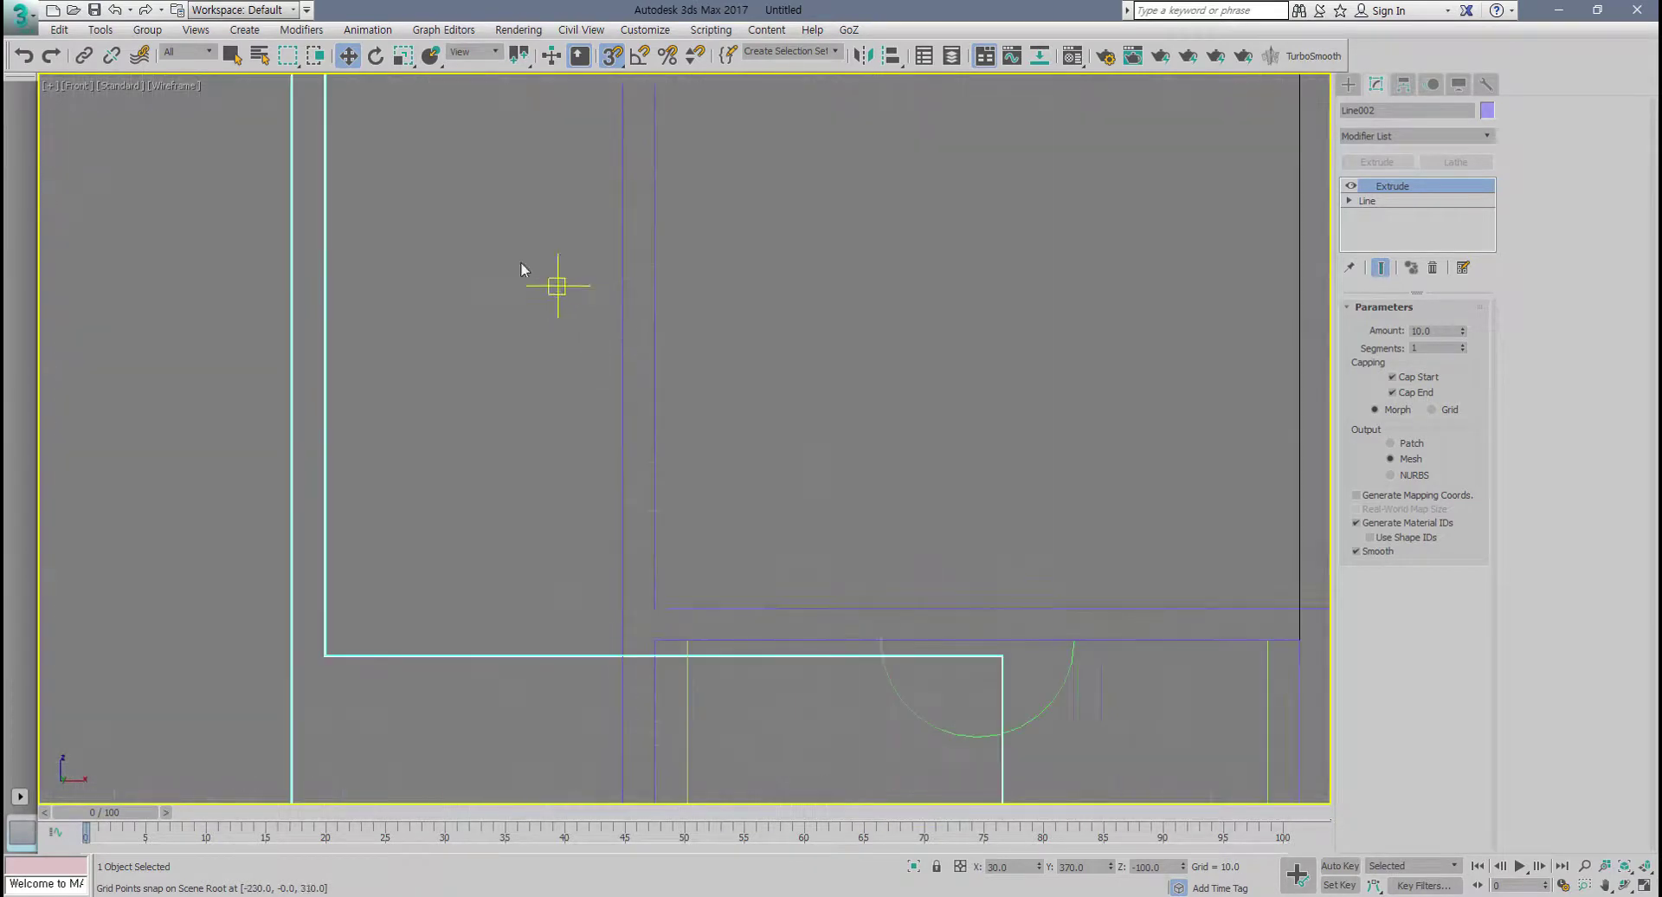
middle_click_drag(450, 181, 496, 362)
middle_click_drag(576, 255, 529, 351)
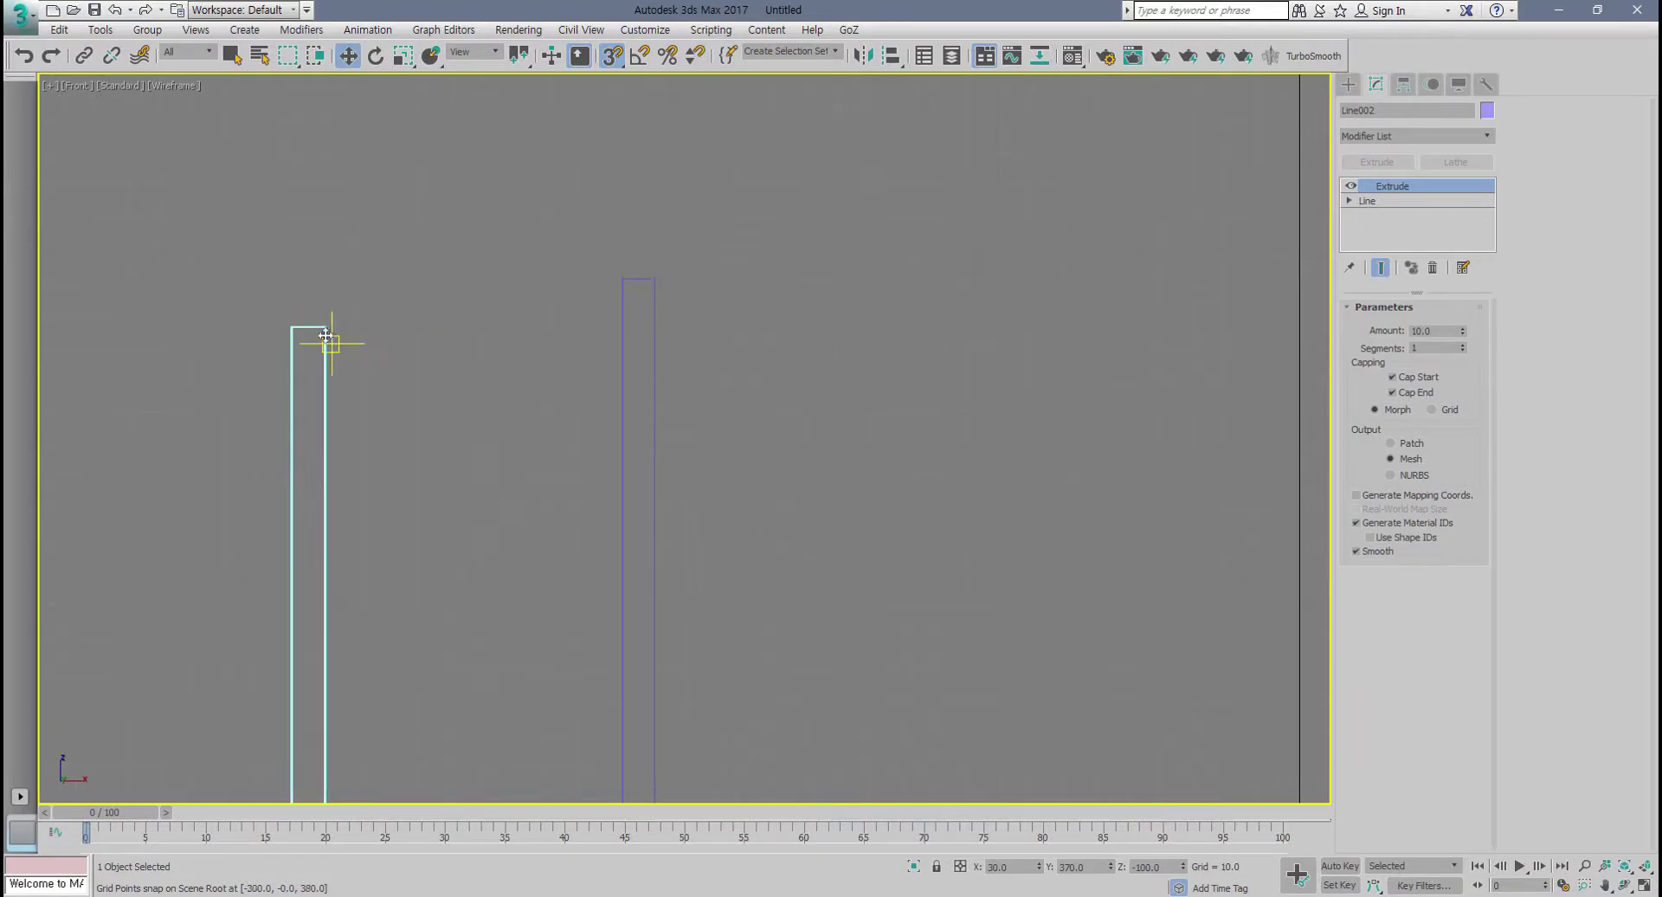
left_click_drag(330, 328, 606, 314)
Step: Try to snap the back panel's upper corner to the matching corner of the frame's upright in the Front view
scroll(606, 313, "up", 4)
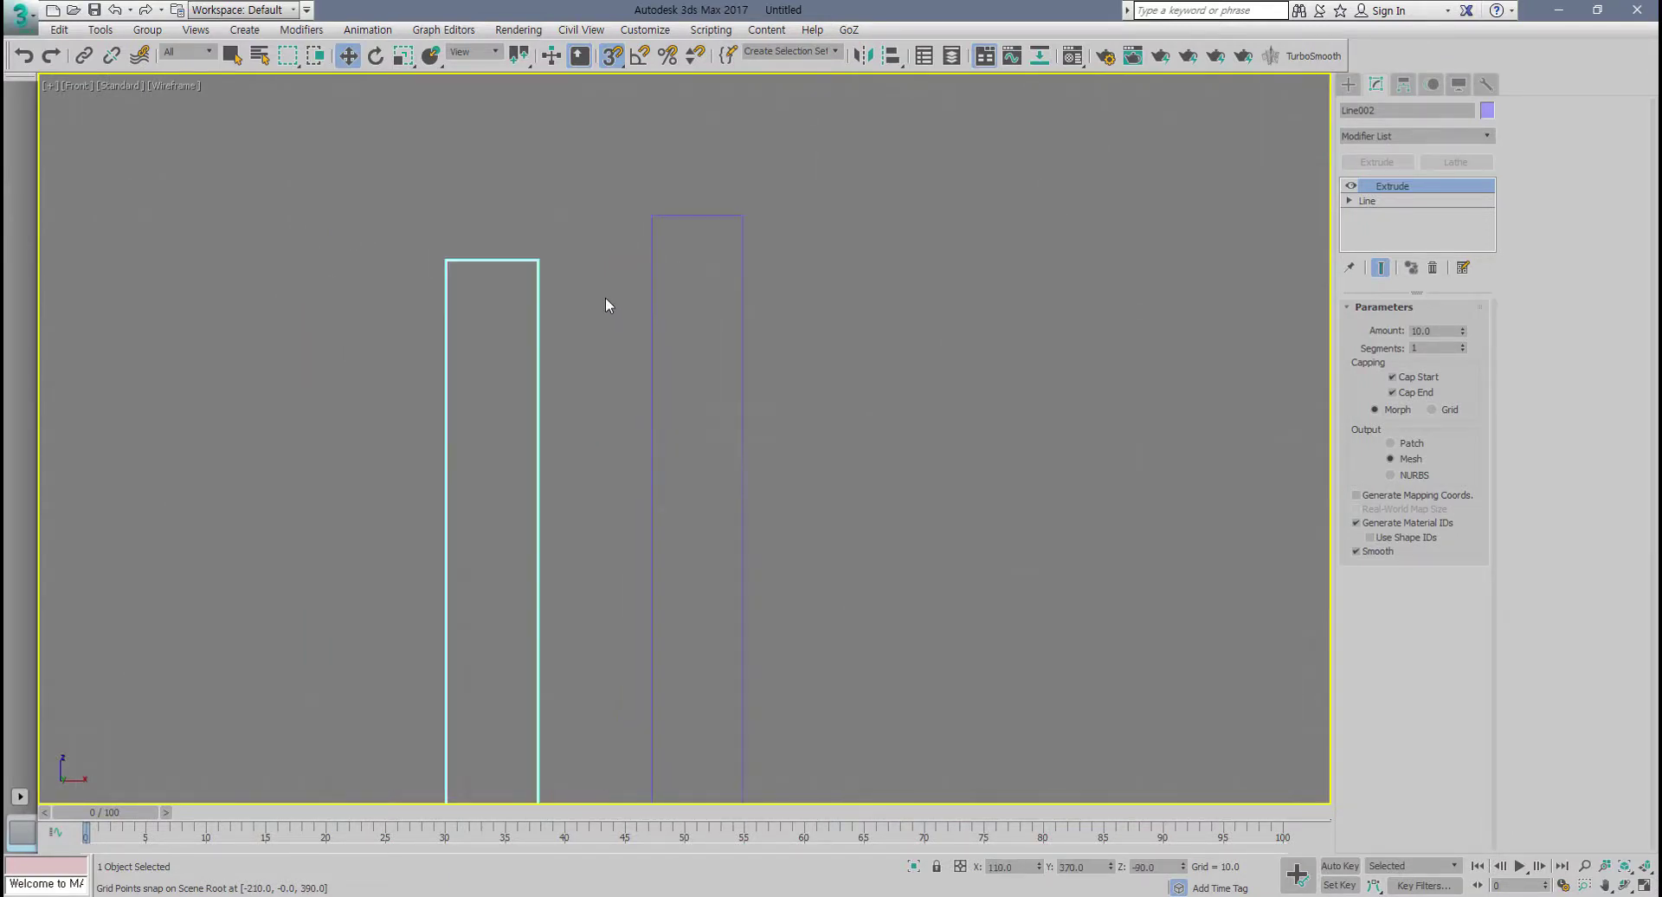
left_click_drag(540, 263, 497, 280)
scroll(497, 280, "down", 5)
scroll(495, 354, "down", 4)
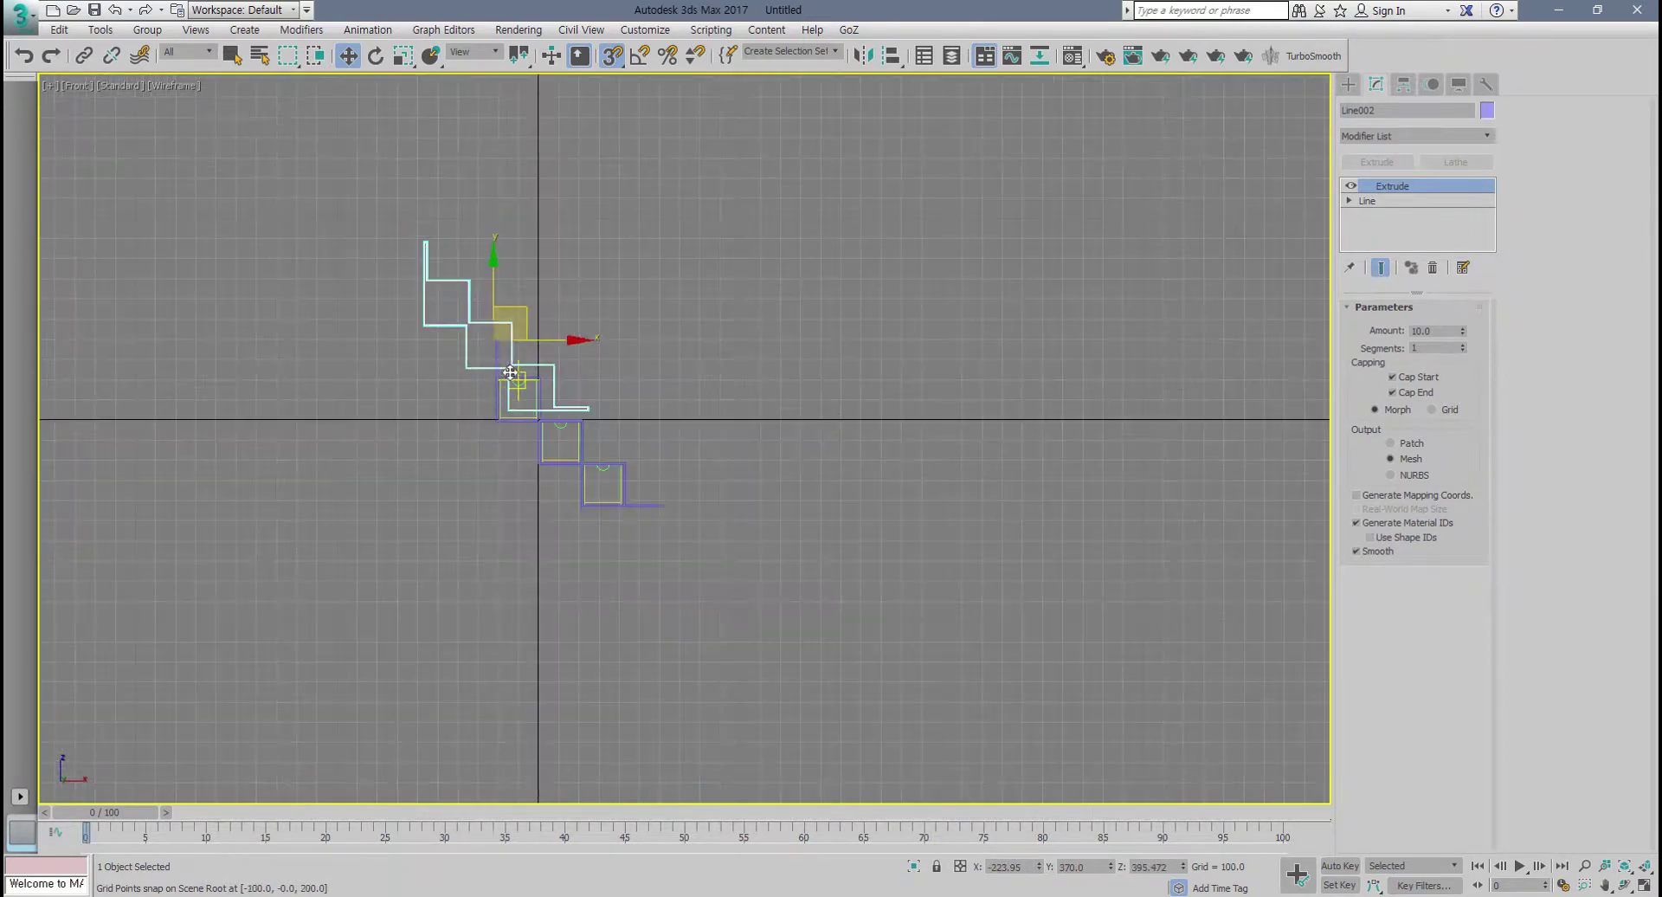
Step: Move the thin stair-shaped panel in the front view so its outline lines up with the stepped drawer cabinet
left_click_drag(512, 372, 581, 466)
key("alt+w")
middle_click(957, 556)
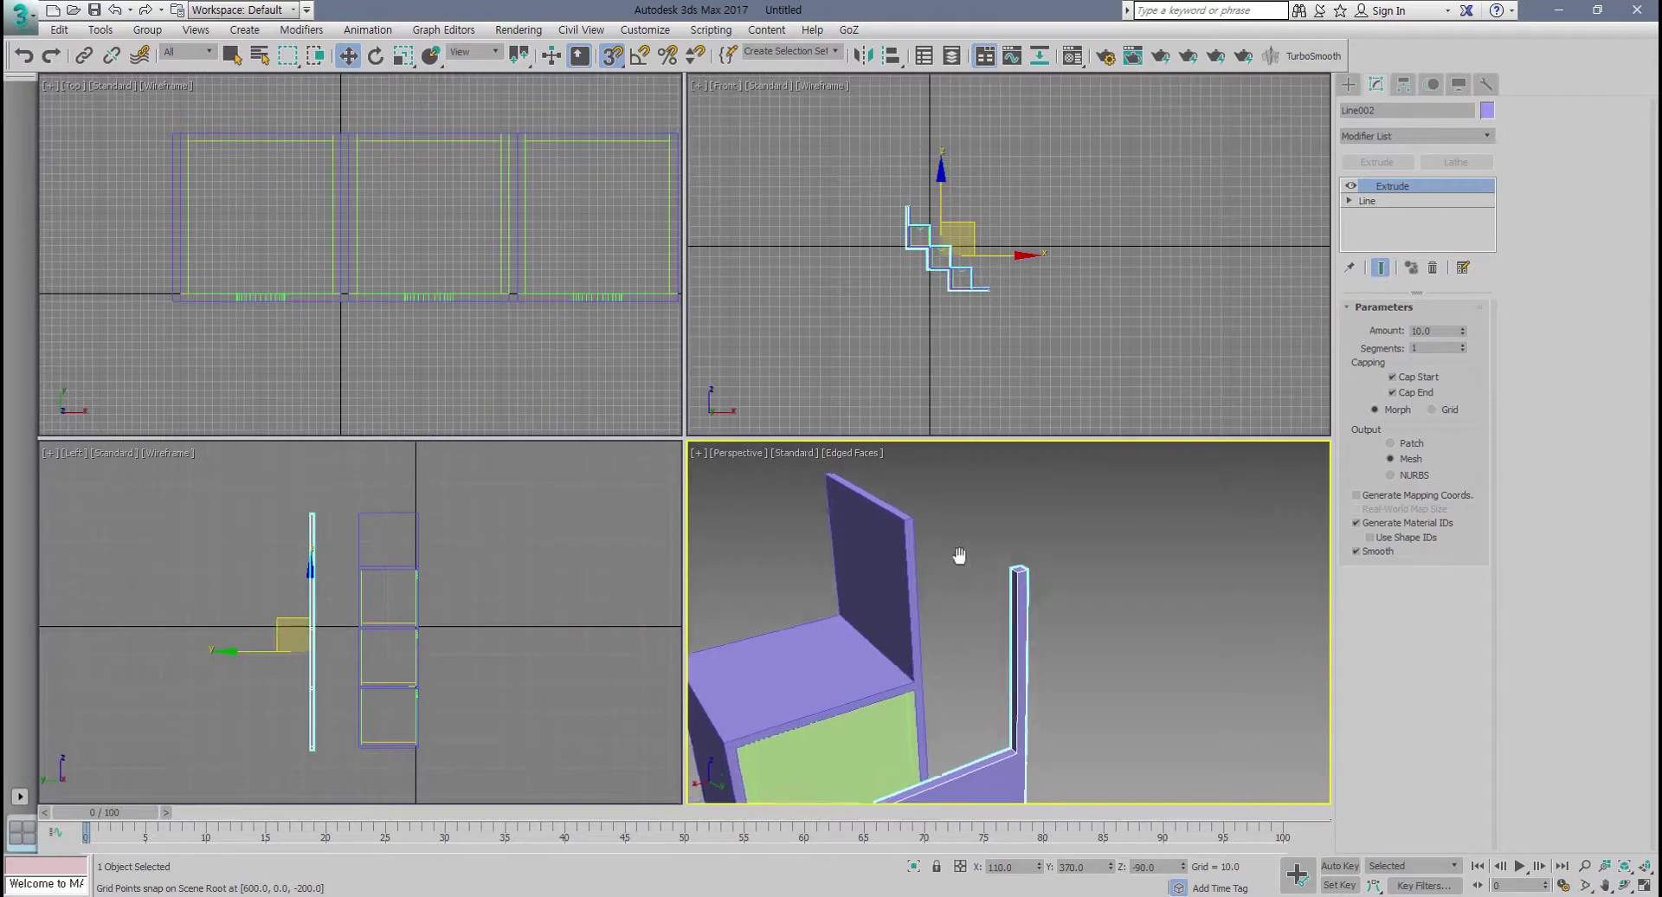
scroll(958, 556, "down", 5)
key("alt+w")
Step: Set the snap type to Vertex only in the grid and snap settings, and move the settings window clear of the model
middle_click_drag(889, 543, 957, 567)
scroll(720, 490, "up", 5)
middle_click_drag(618, 464, 394, 433, "alt")
middle_click_drag(394, 432, 751, 347)
scroll(751, 345, "up", 5)
middle_click_drag(776, 432, 817, 363, "alt")
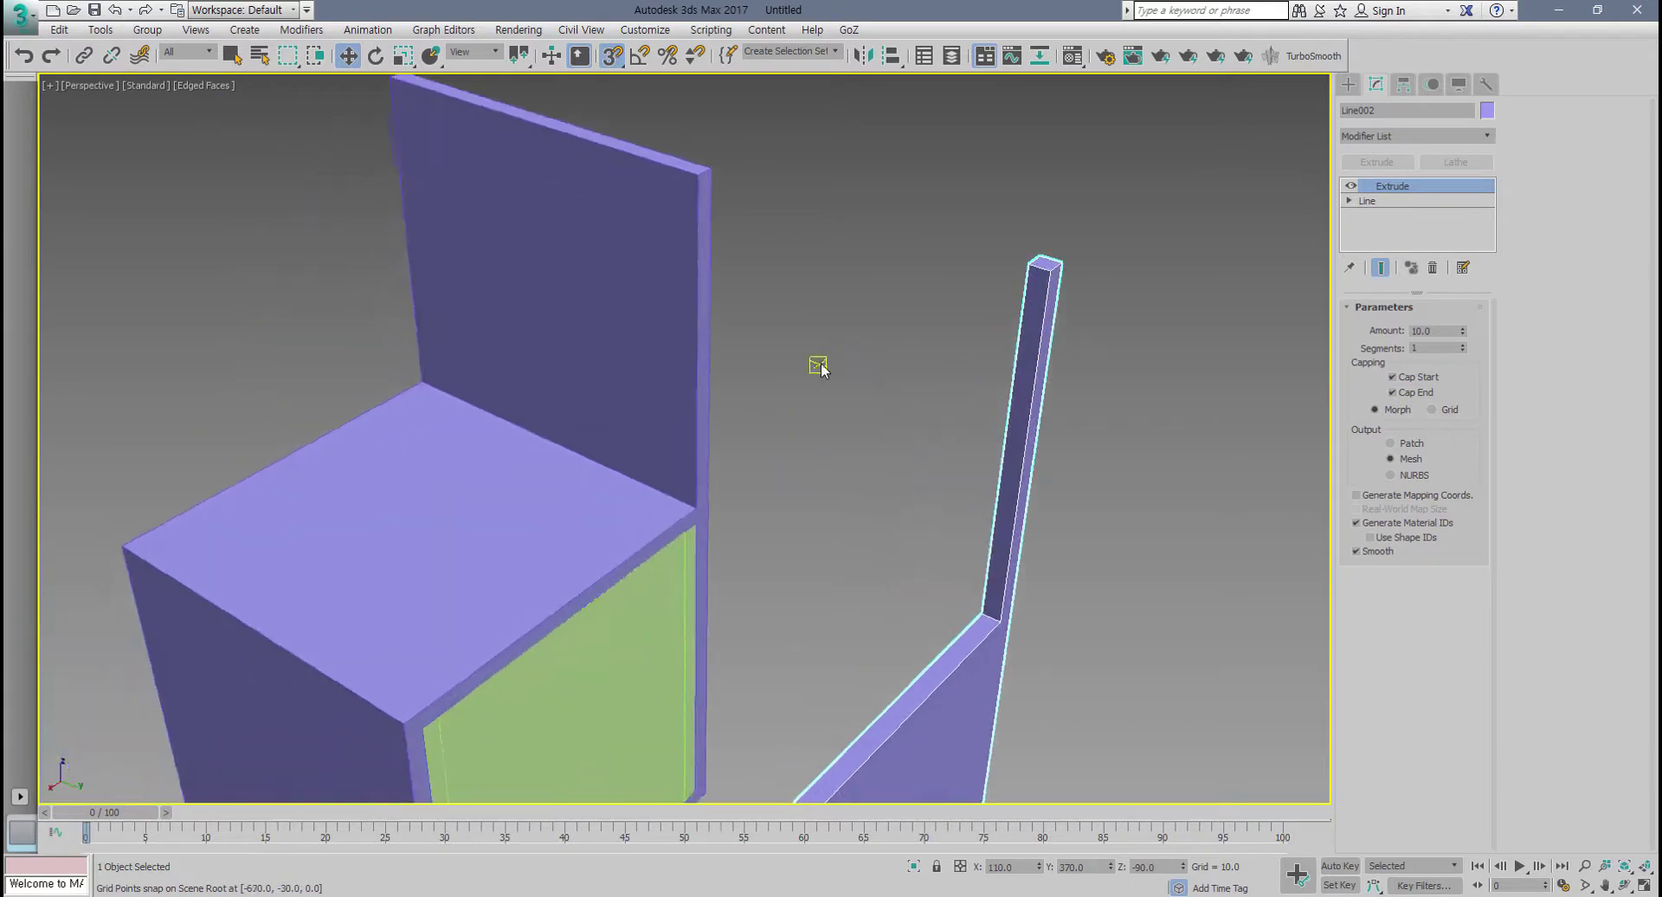
scroll(820, 365, "down", 3)
scroll(819, 364, "up", 3)
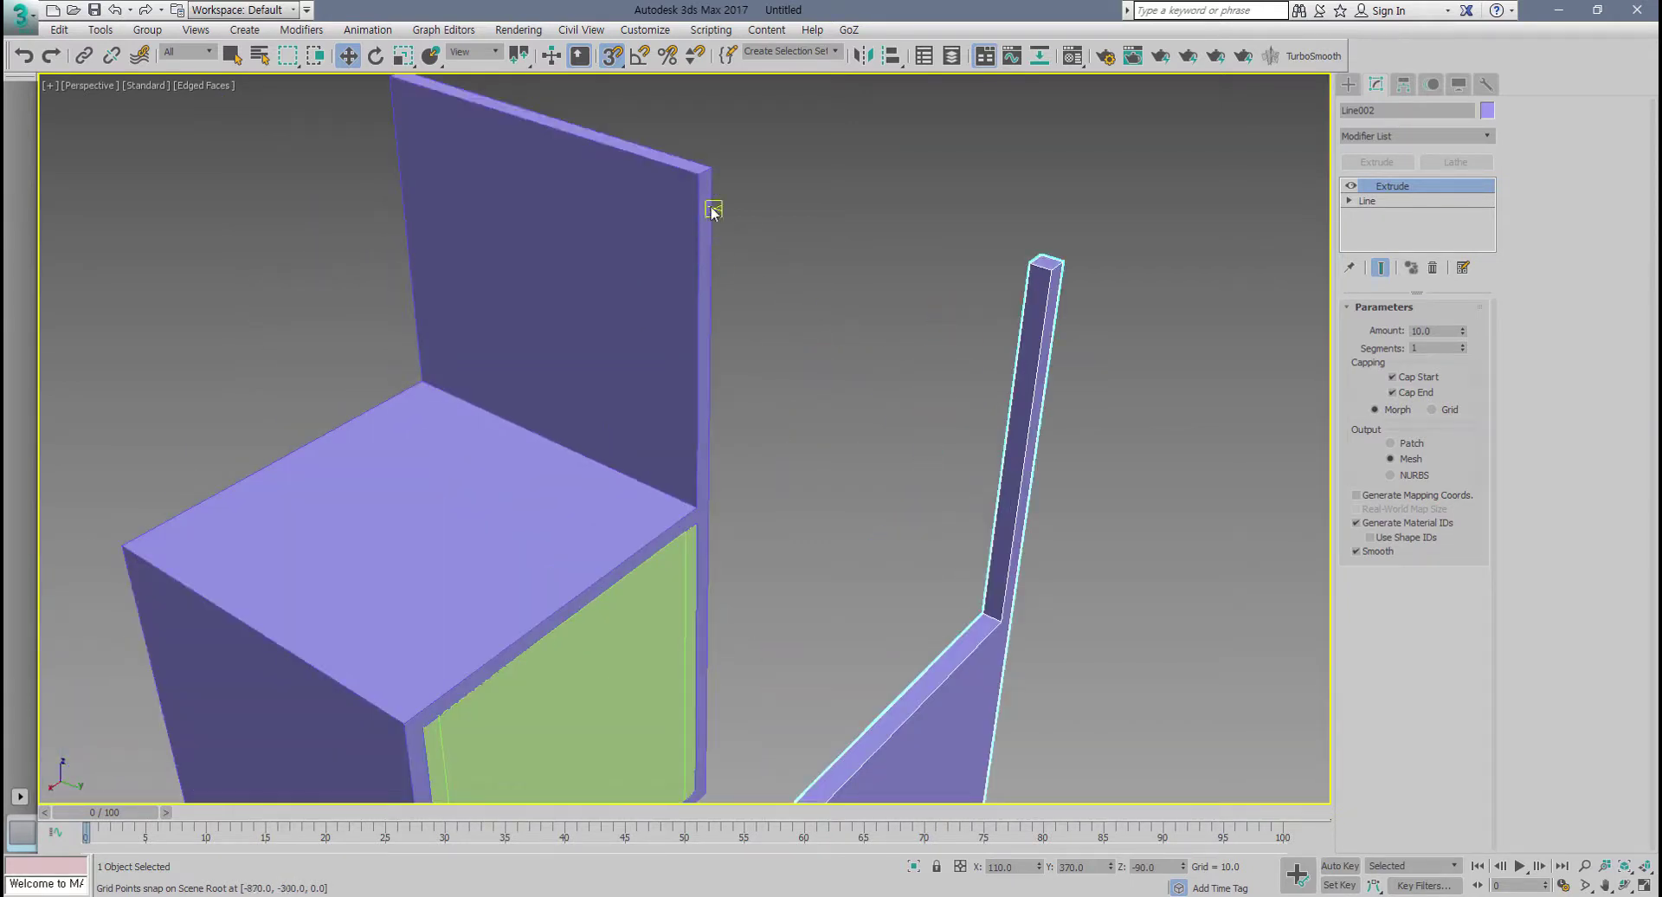
scroll(662, 293, "down", 3)
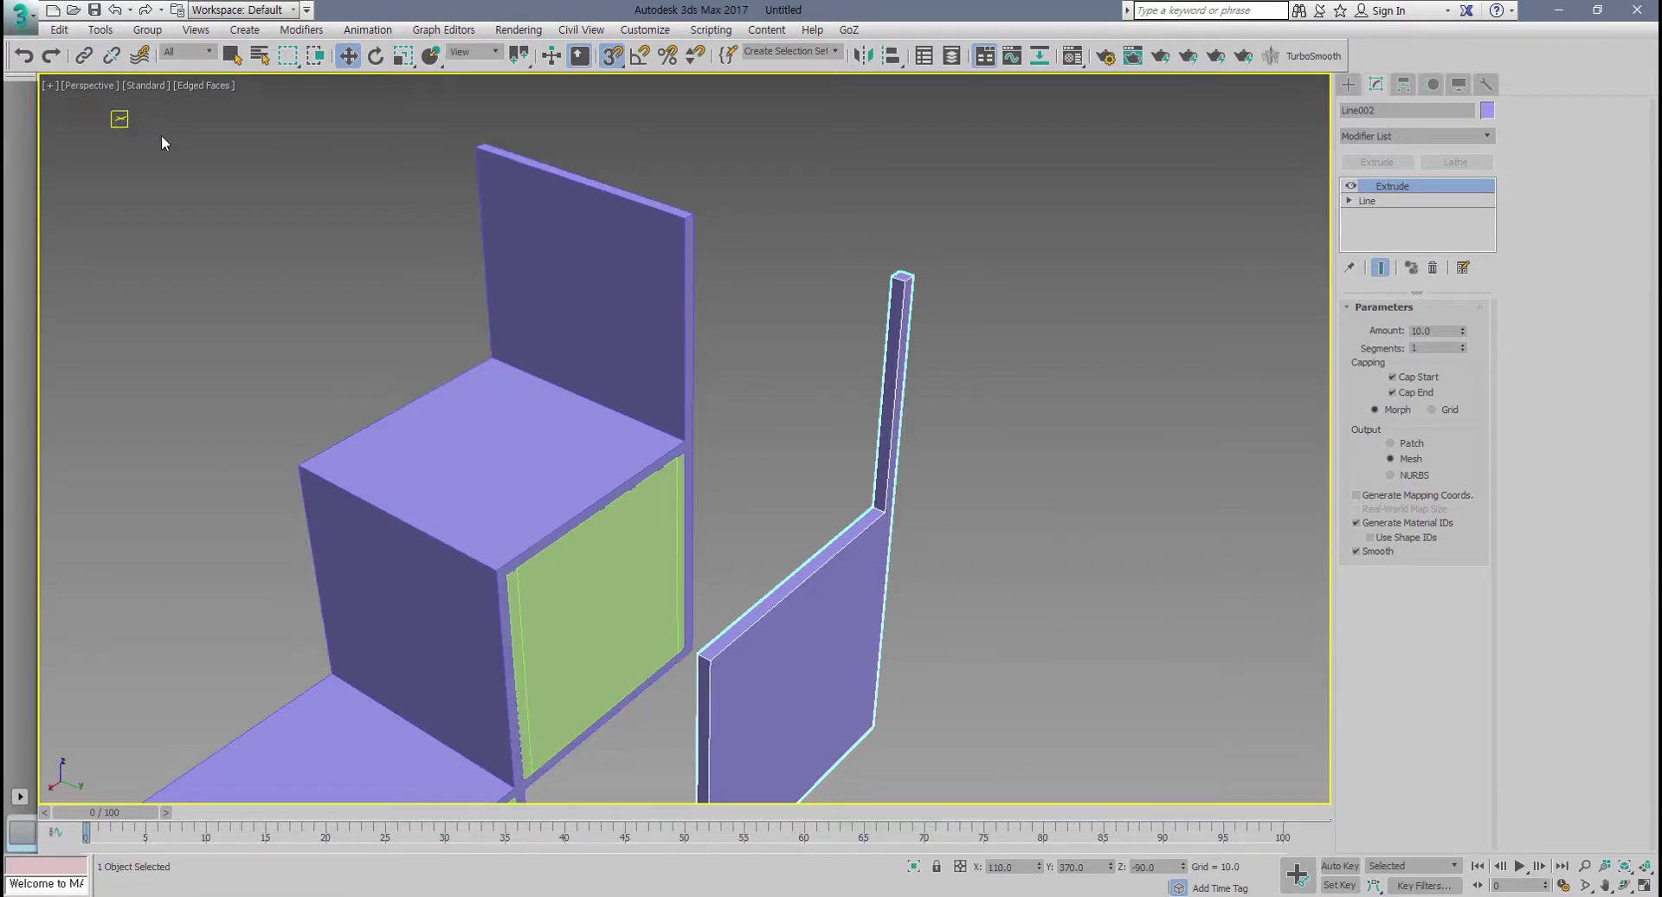
right_click(614, 59)
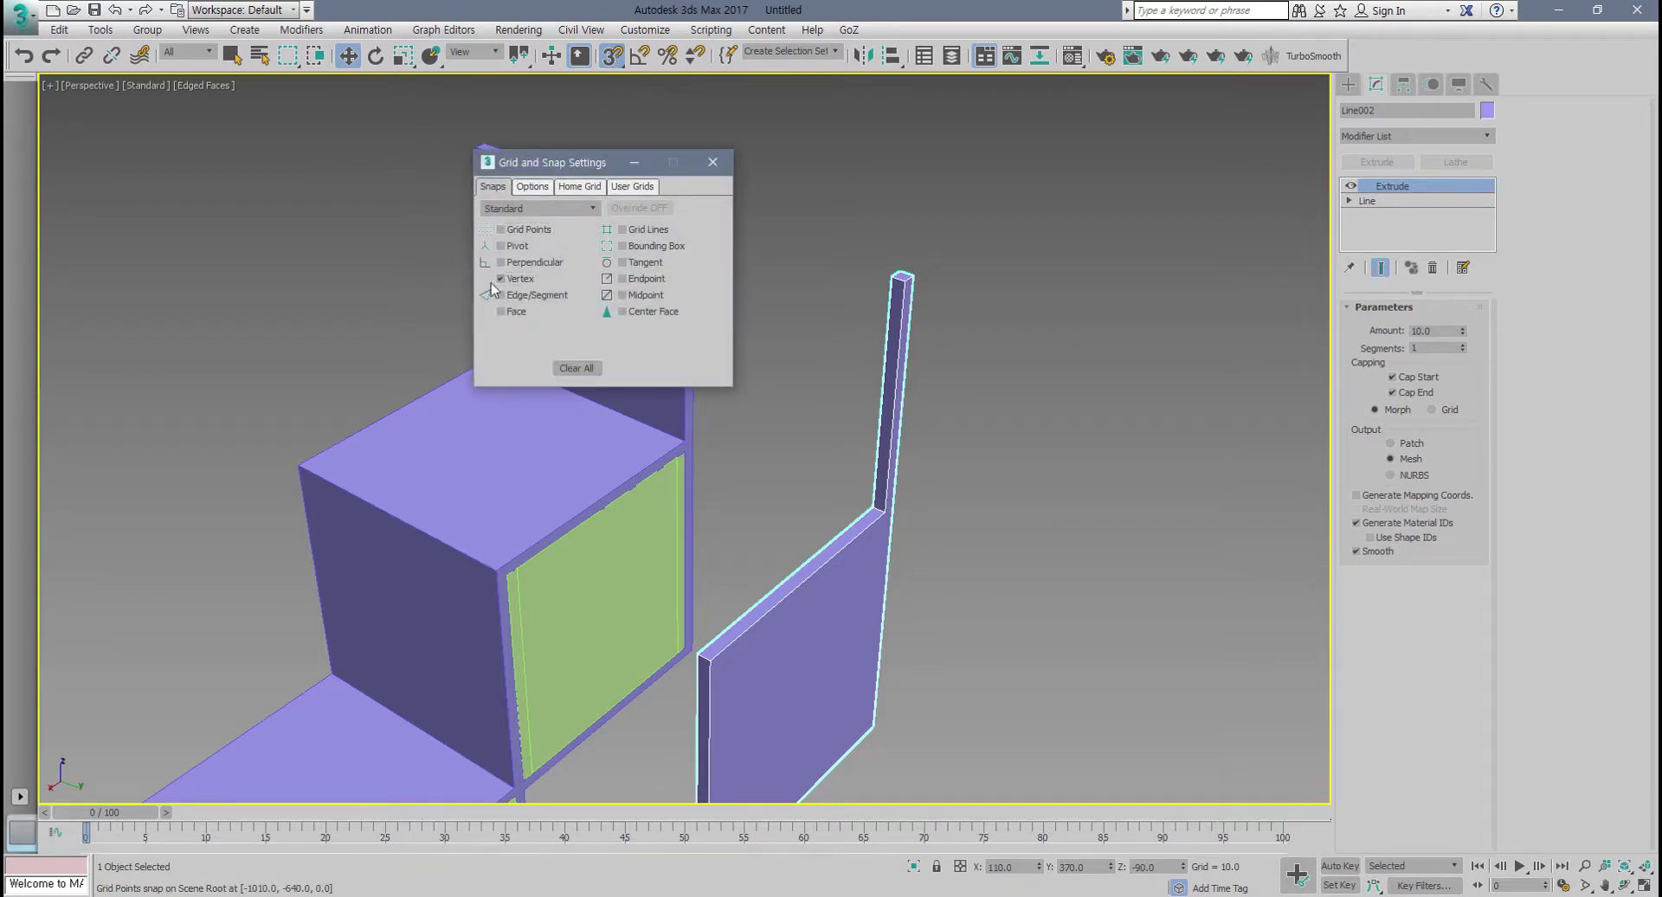
left_click_drag(578, 169, 1112, 140)
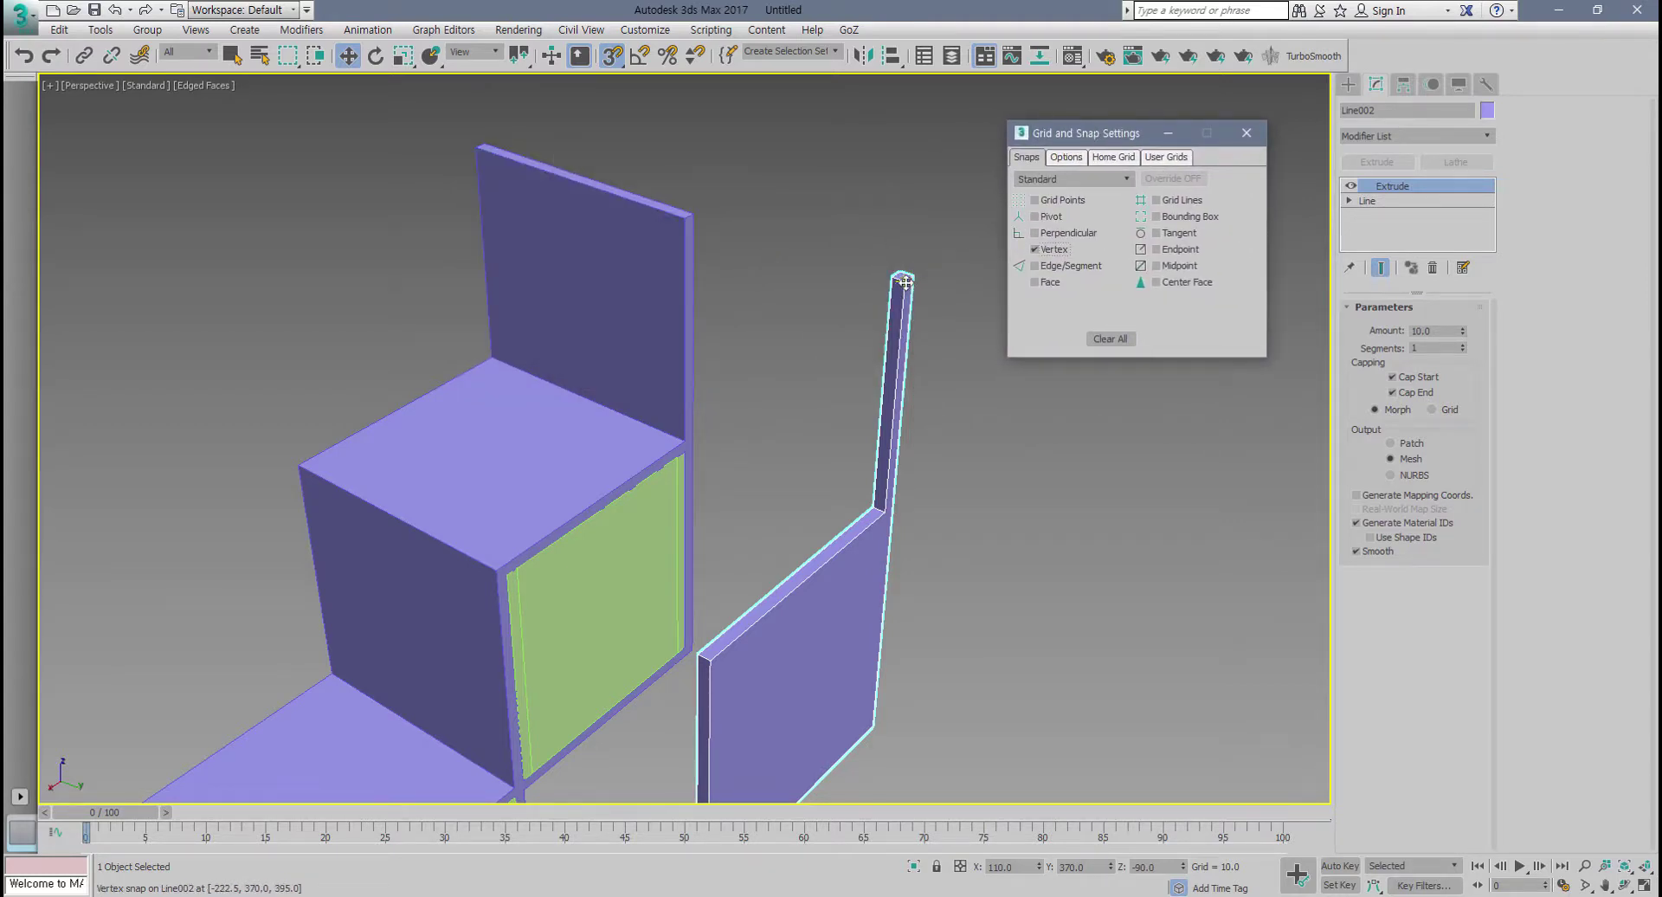
Step: Move the stair-shaped panel by its upper corner vertex, snapping it onto the matching rear corner of the stepped cabinet
scroll(904, 283, "up", 3)
left_click_drag(877, 270, 444, 151)
scroll(482, 297, "down", 4)
middle_click_drag(496, 394, 699, 362)
middle_click_drag(365, 454, 820, 370)
scroll(700, 408, "down", 3)
middle_click_drag(700, 407, 673, 467, "alt")
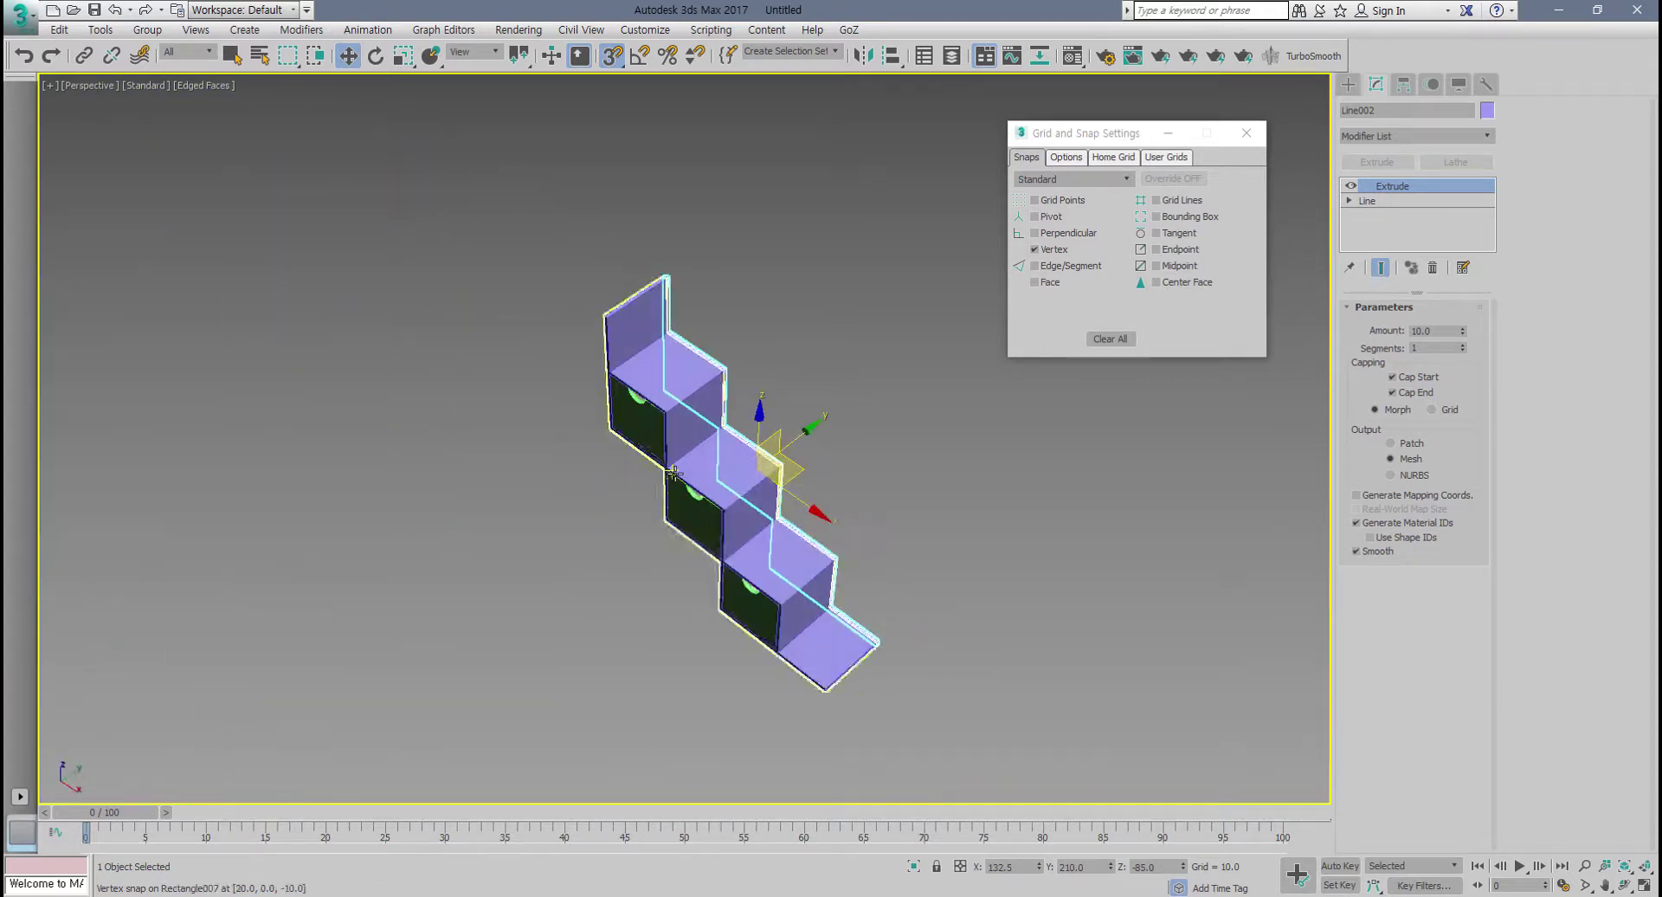
scroll(671, 469, "up", 4)
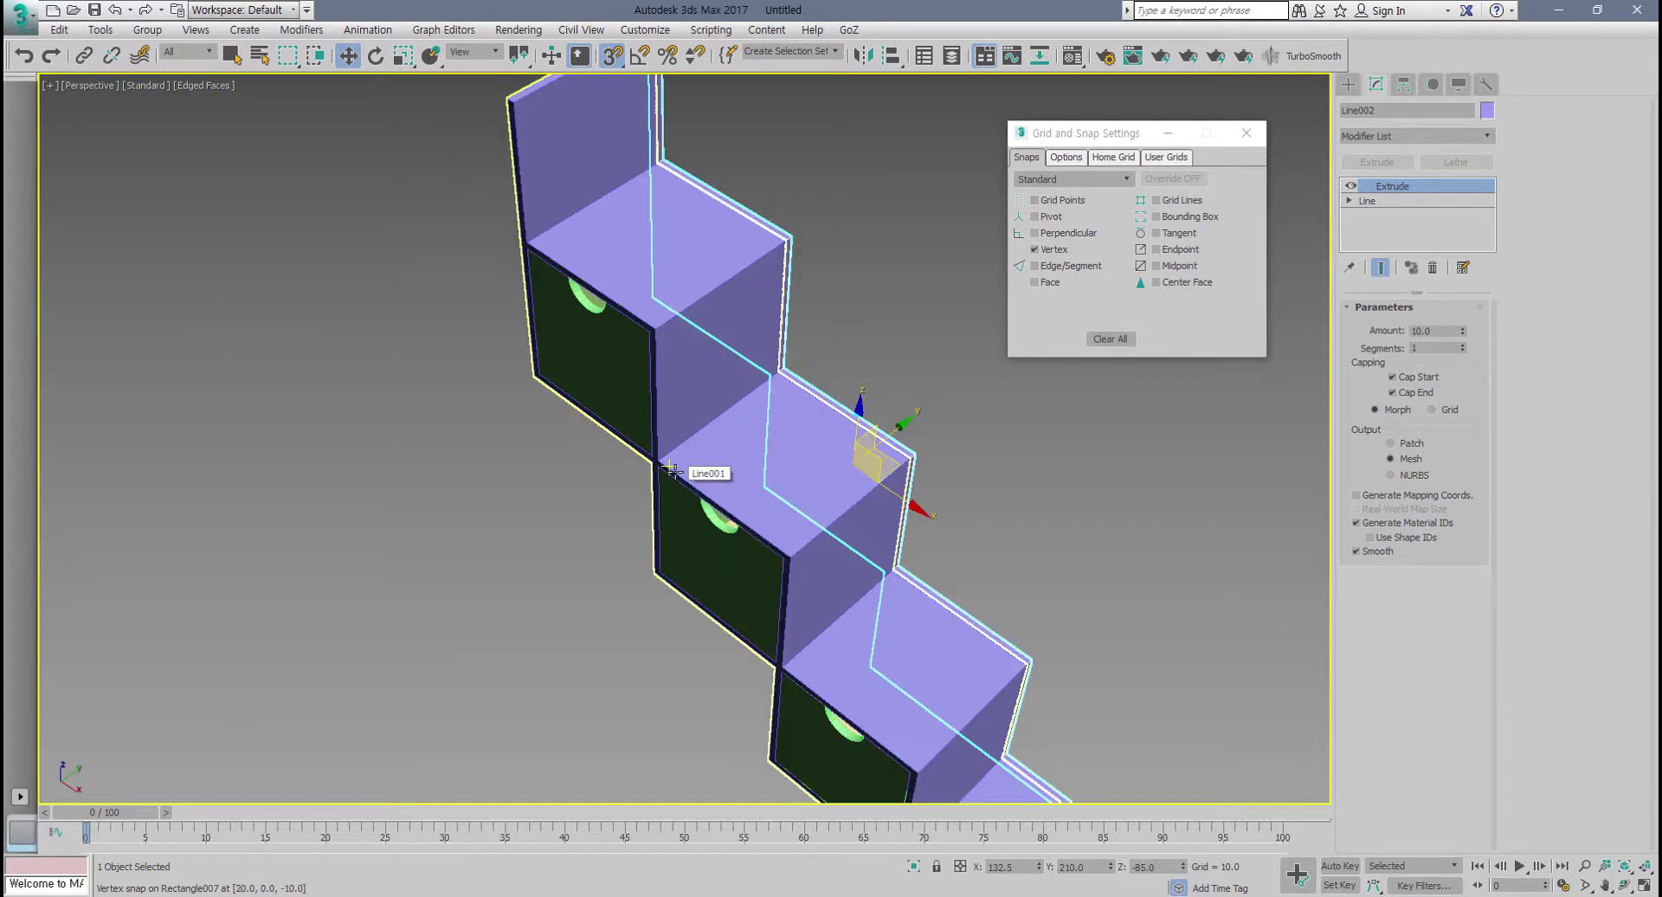
Step: Clone the stair-shaped panel away from the cabinet along the Y axis and set the clone's extrusion amount to 297.5
middle_click_drag(672, 469, 619, 482, "alt")
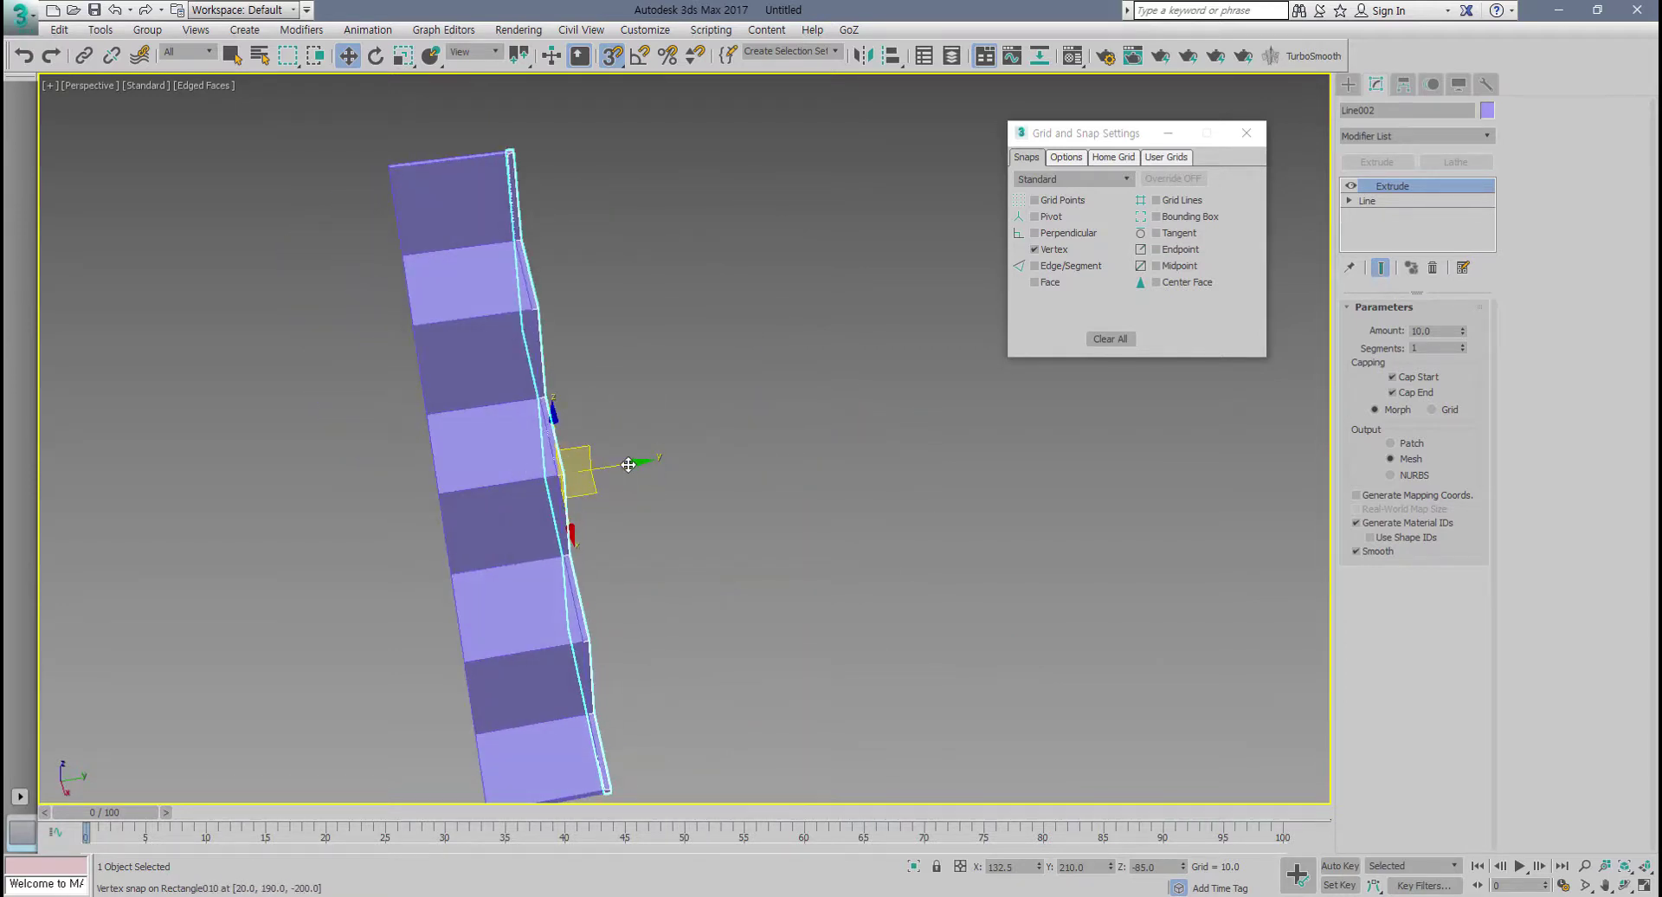
left_click_drag(616, 467, 948, 430, "shift")
left_click(822, 537)
middle_click_drag(662, 520, 762, 517, "alt")
mouse_move(1464, 338)
left_mouse_down()
mouse_move(1464, 129)
mouse_move(1503, 671)
left_mouse_up()
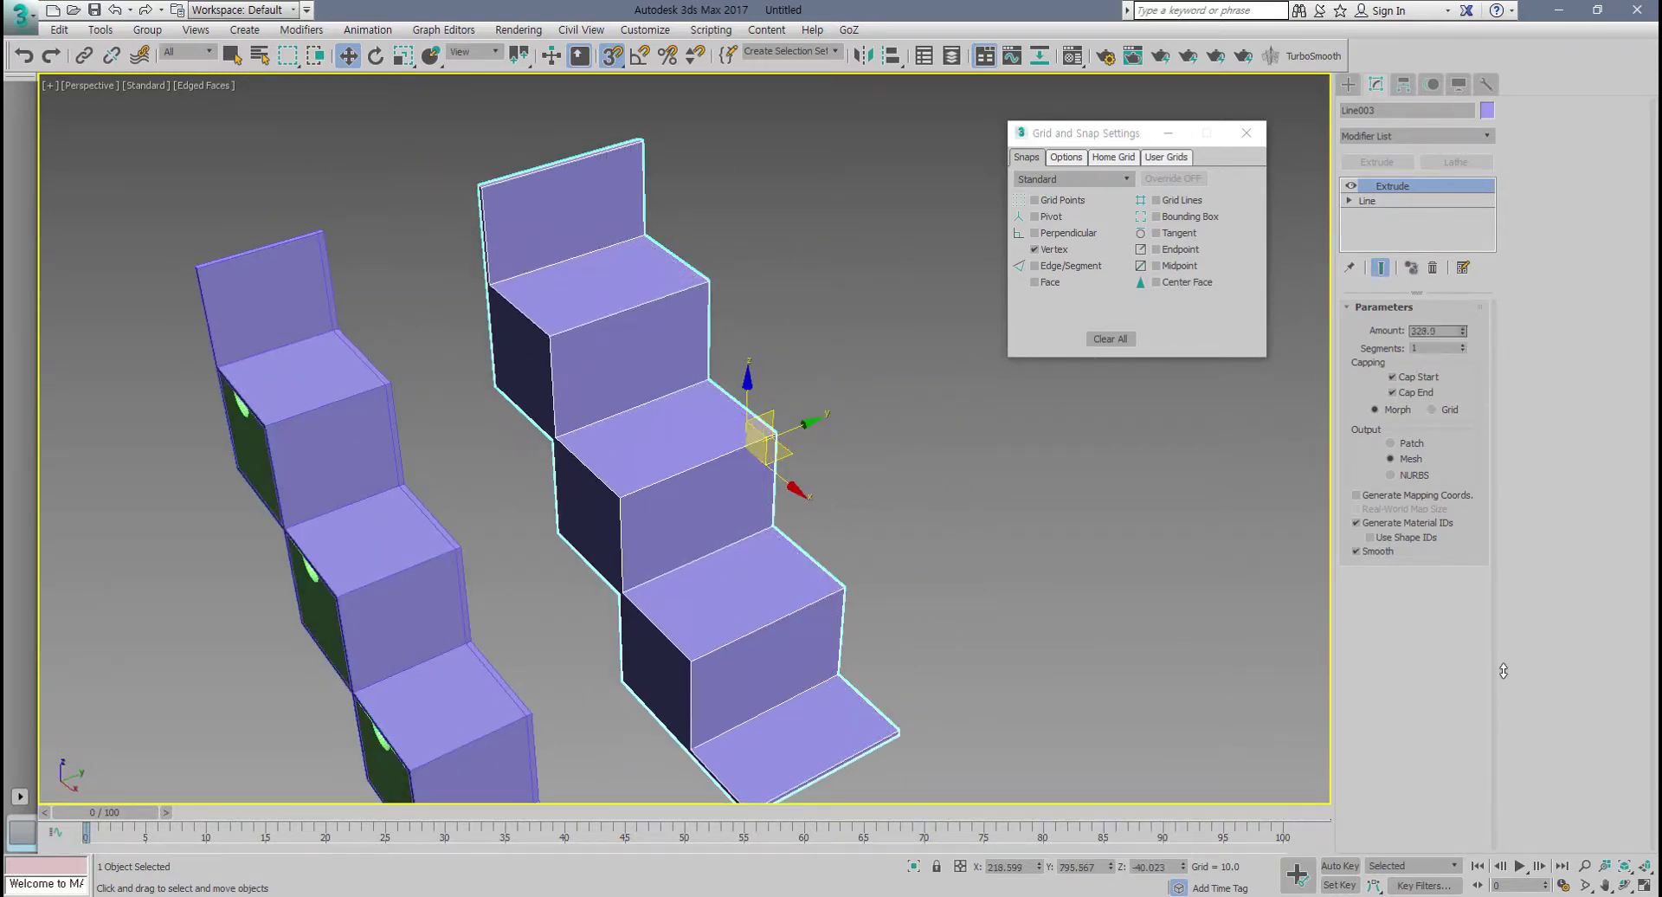
key("alt")
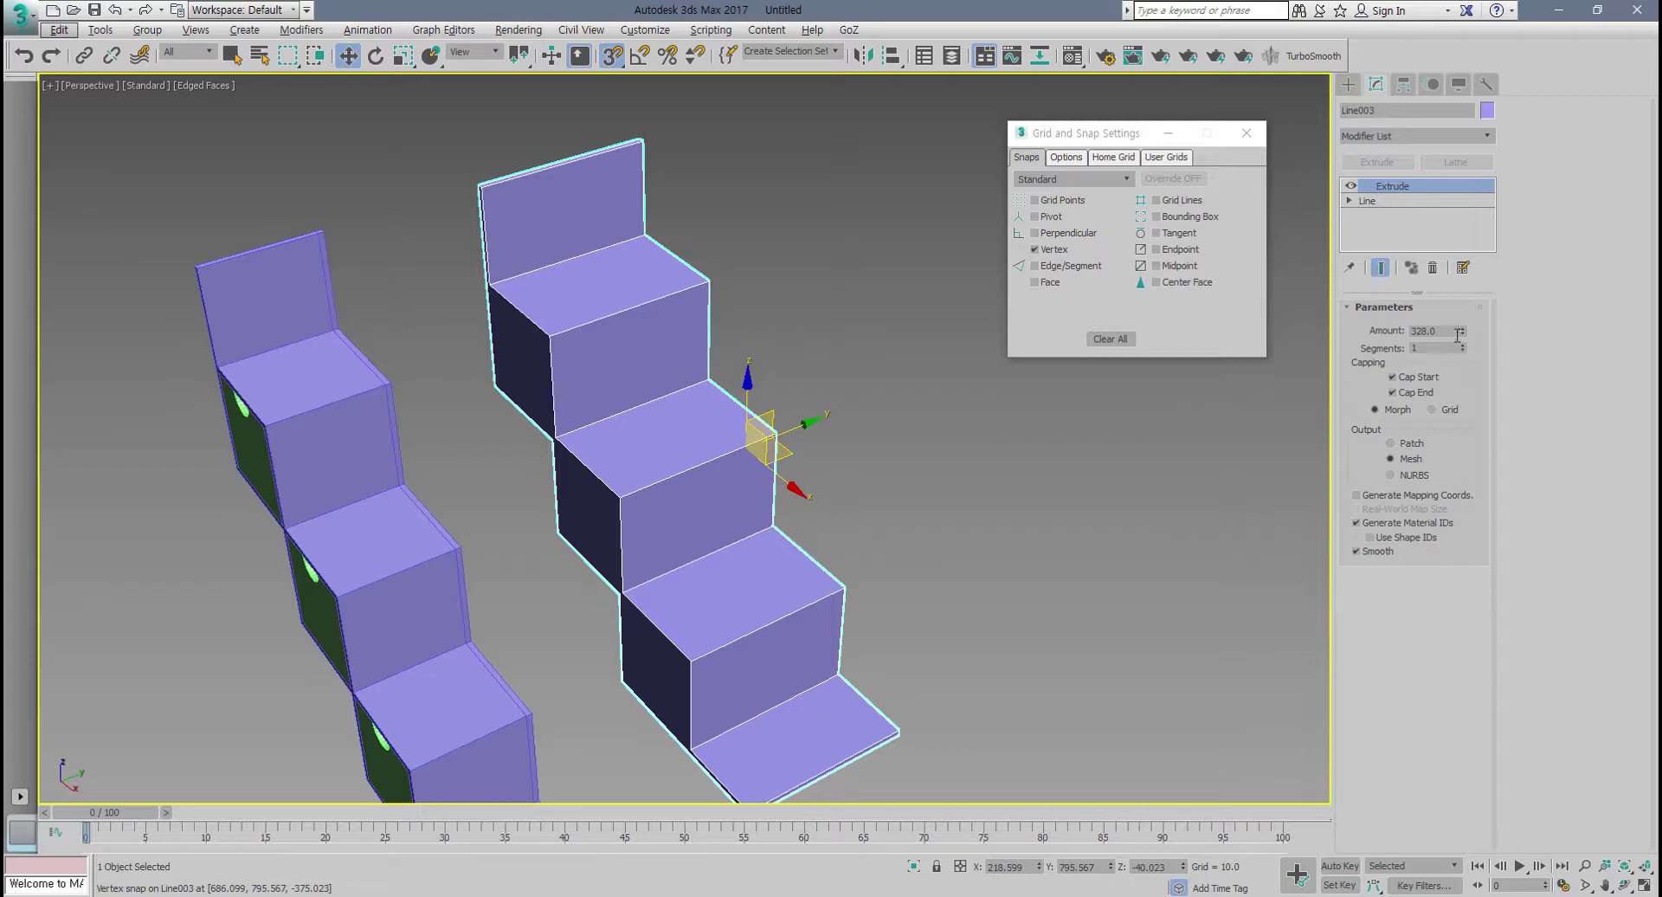
left_click_drag(1463, 334, 1463, 387)
Step: Try to convert the cloned stair block to an editable poly
right_click(664, 482)
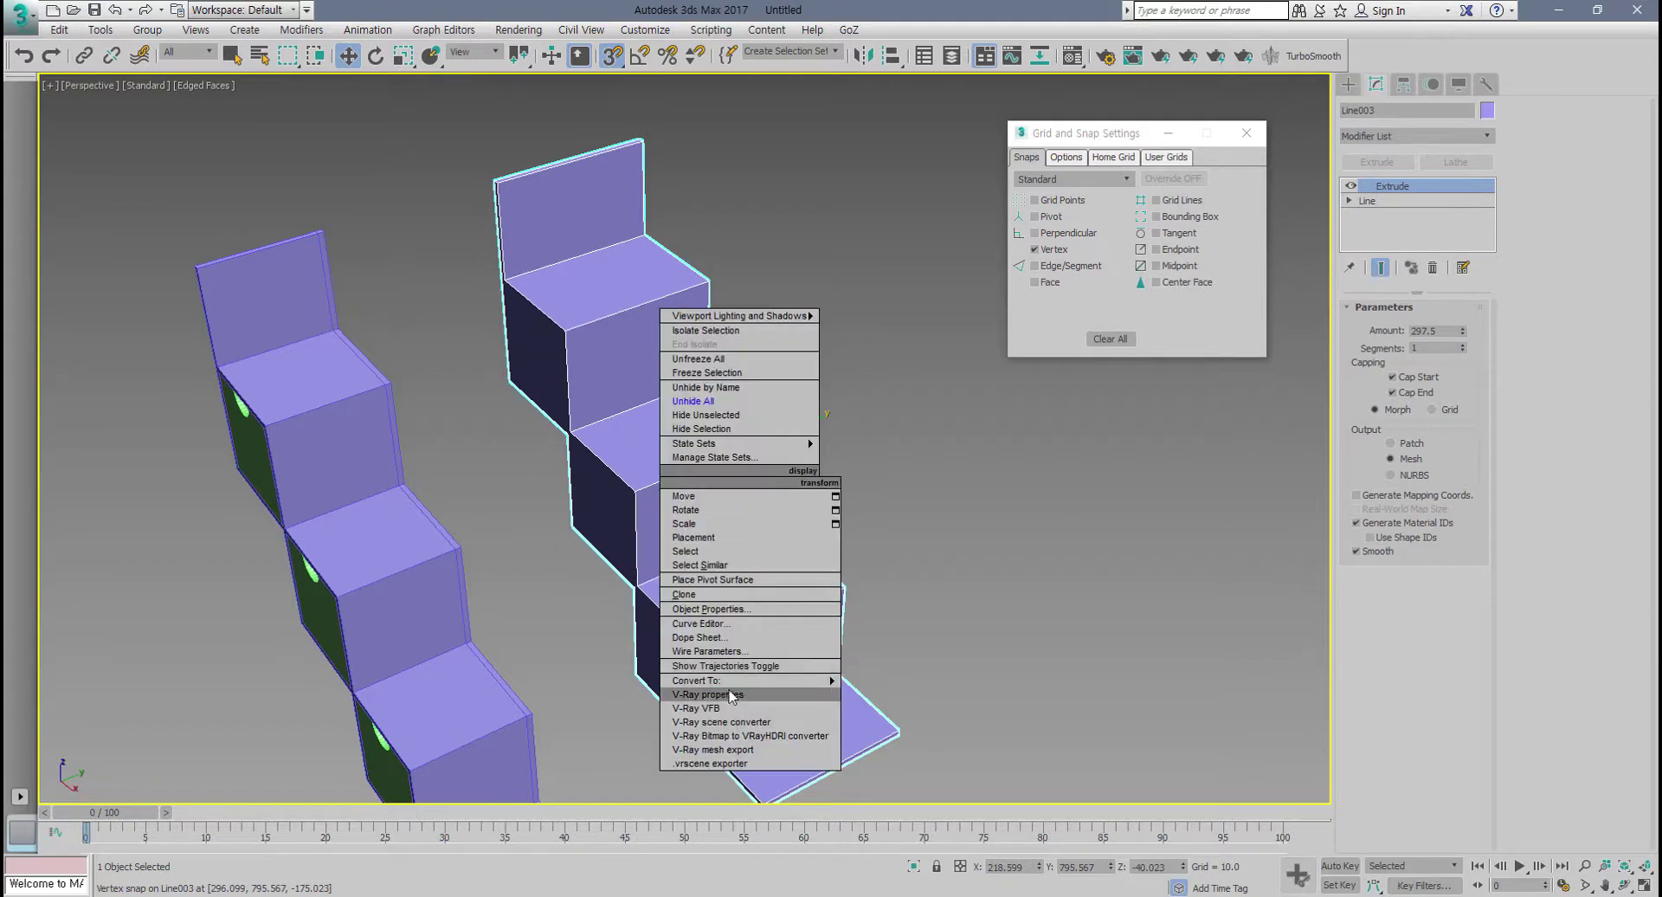
mouse_move(736, 681)
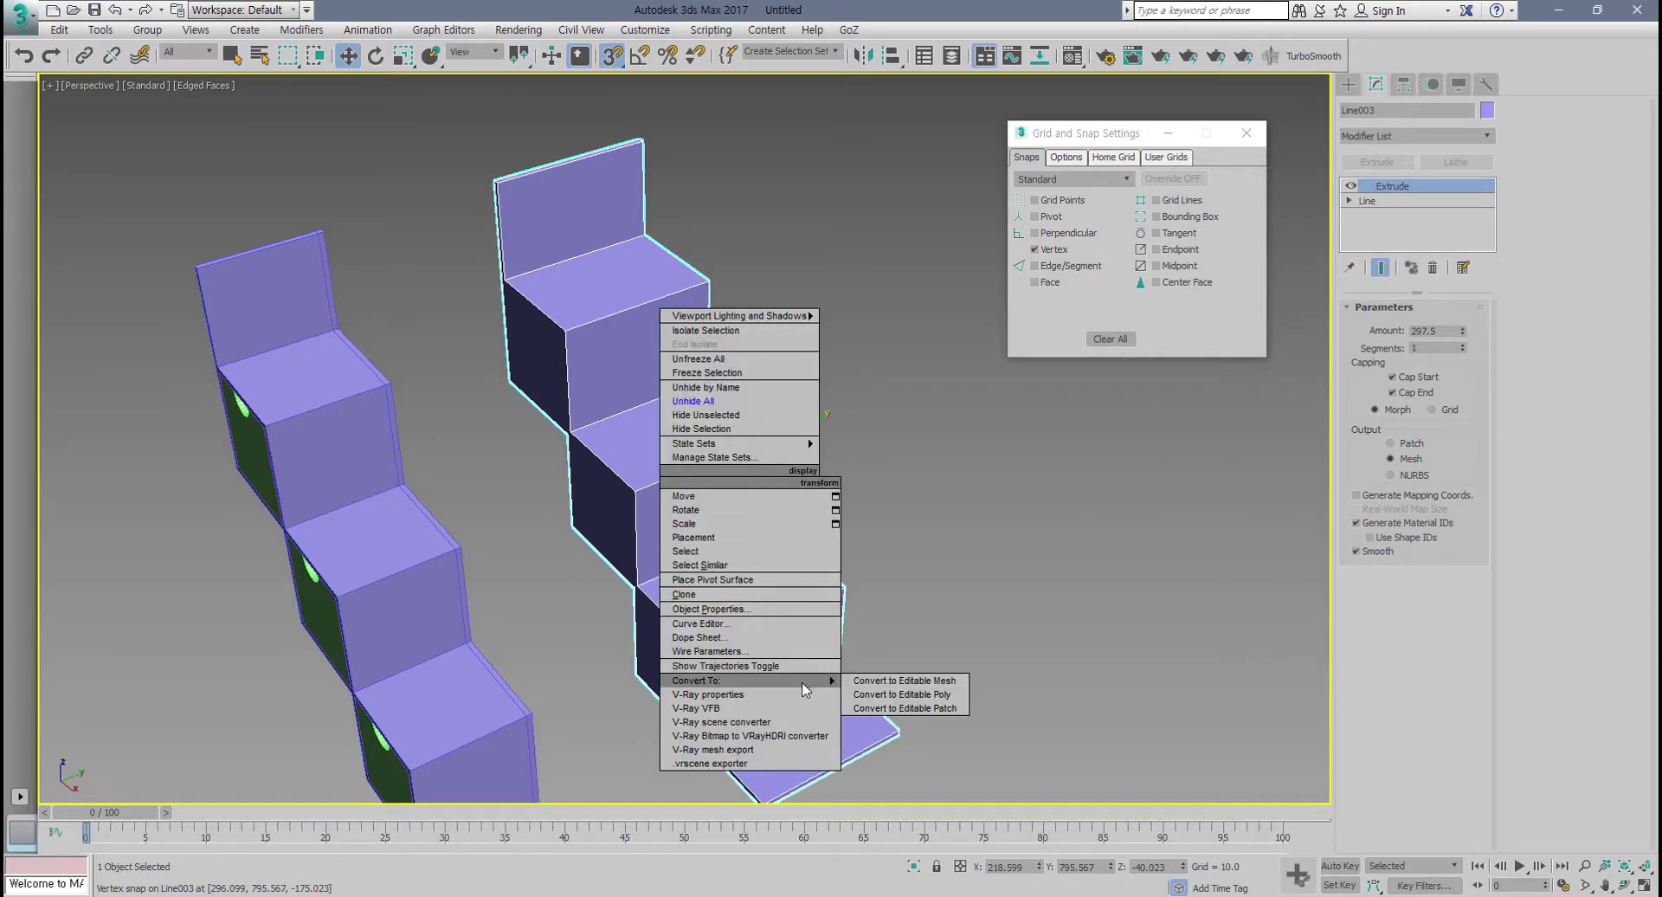
left_click(918, 695)
key("ctrl+z")
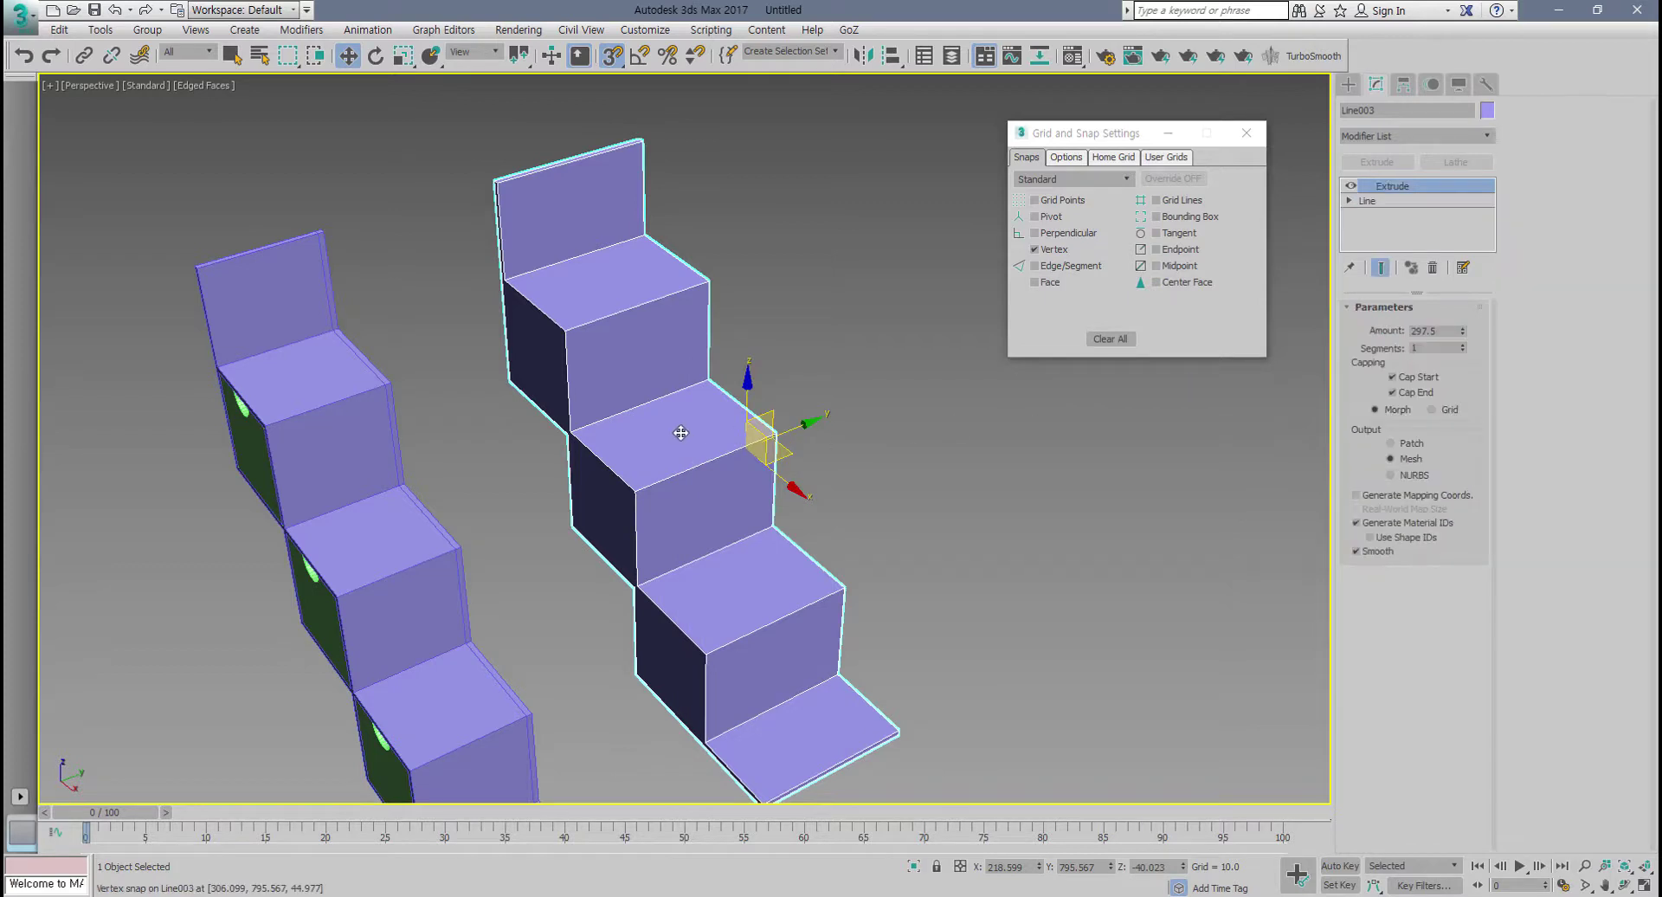
Step: Isolate the cloned stair block so the original drawer cabinet is hidden
right_click(678, 433)
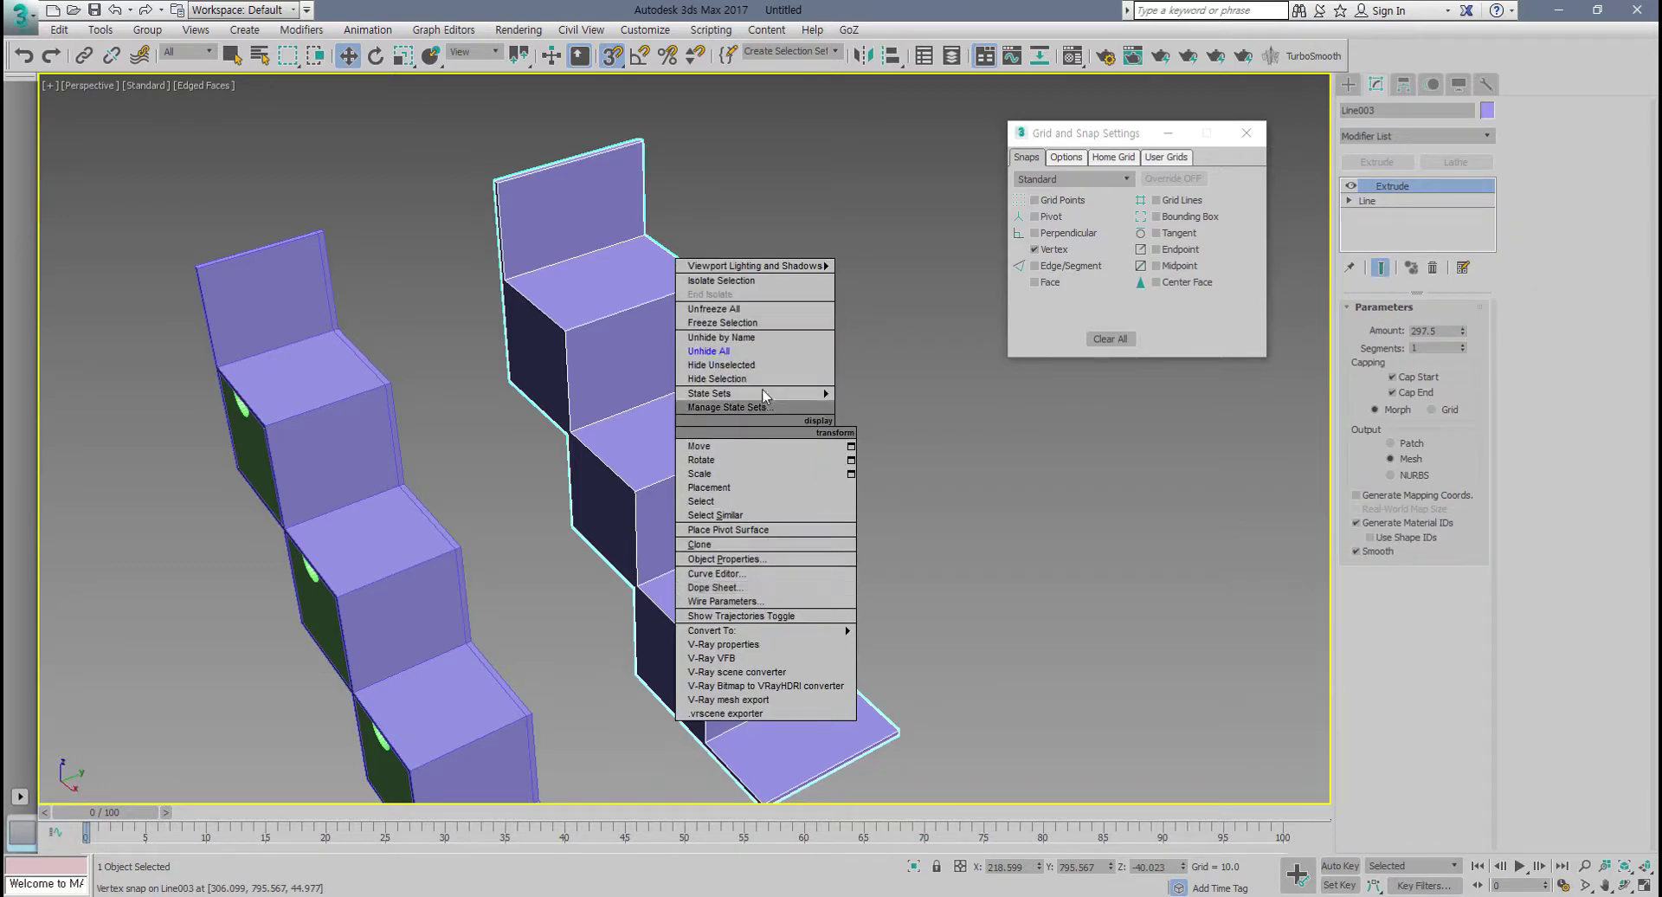
left_click(419, 289)
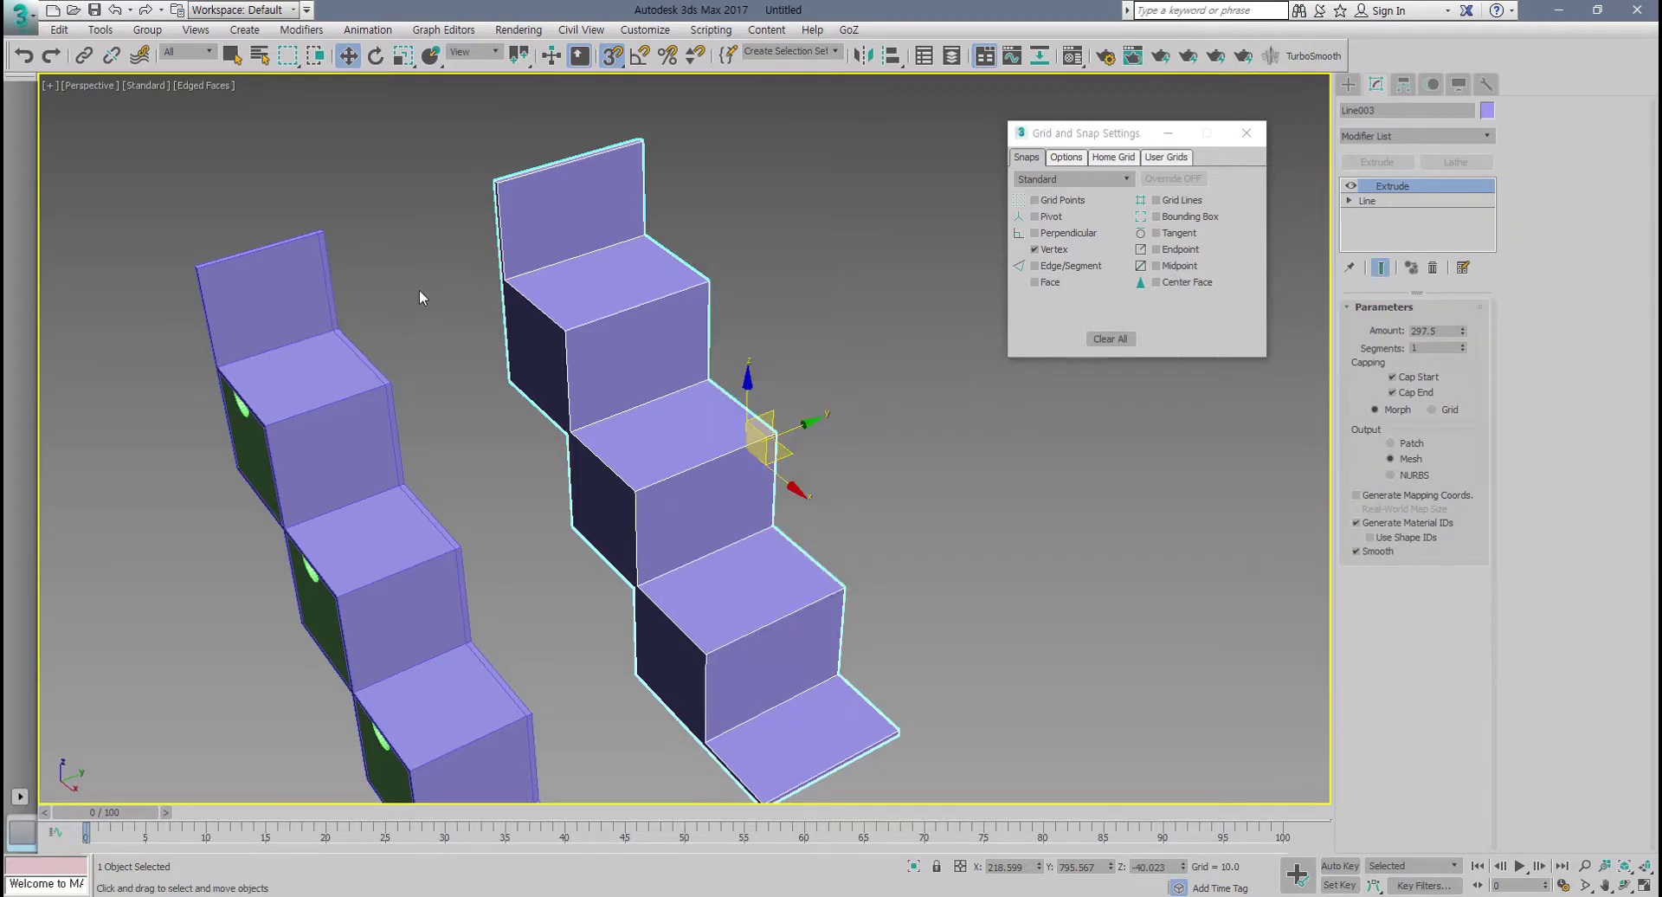
left_click_drag(231, 708, 231, 715)
middle_click_drag(234, 710, 271, 615)
left_click(774, 440)
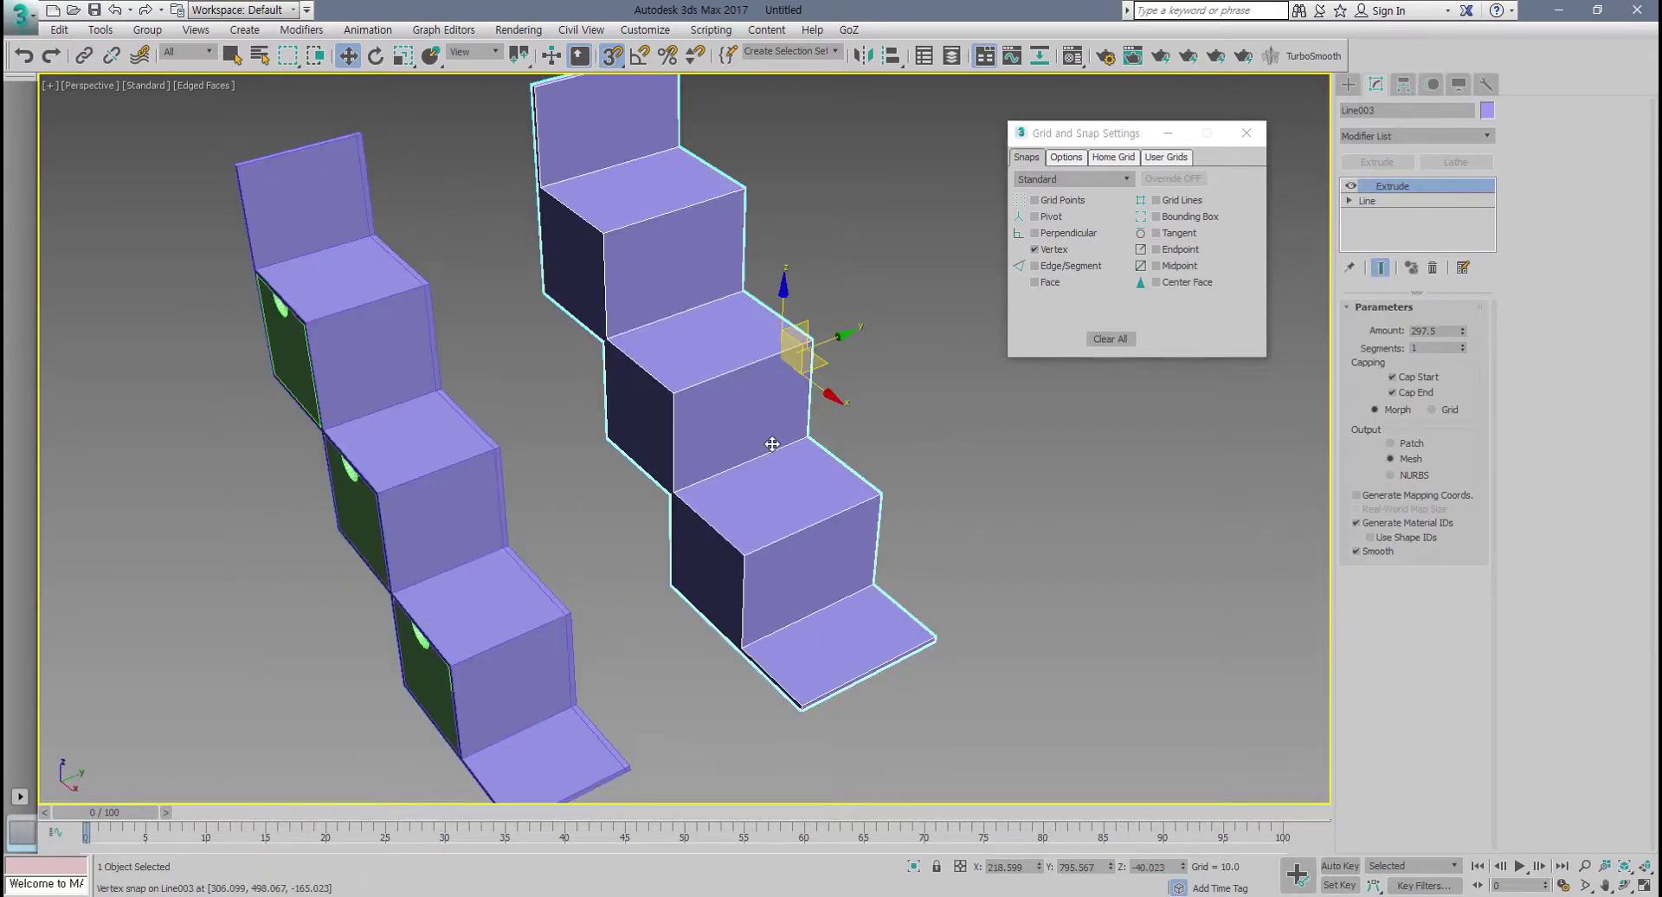
scroll(770, 449, "down", 3)
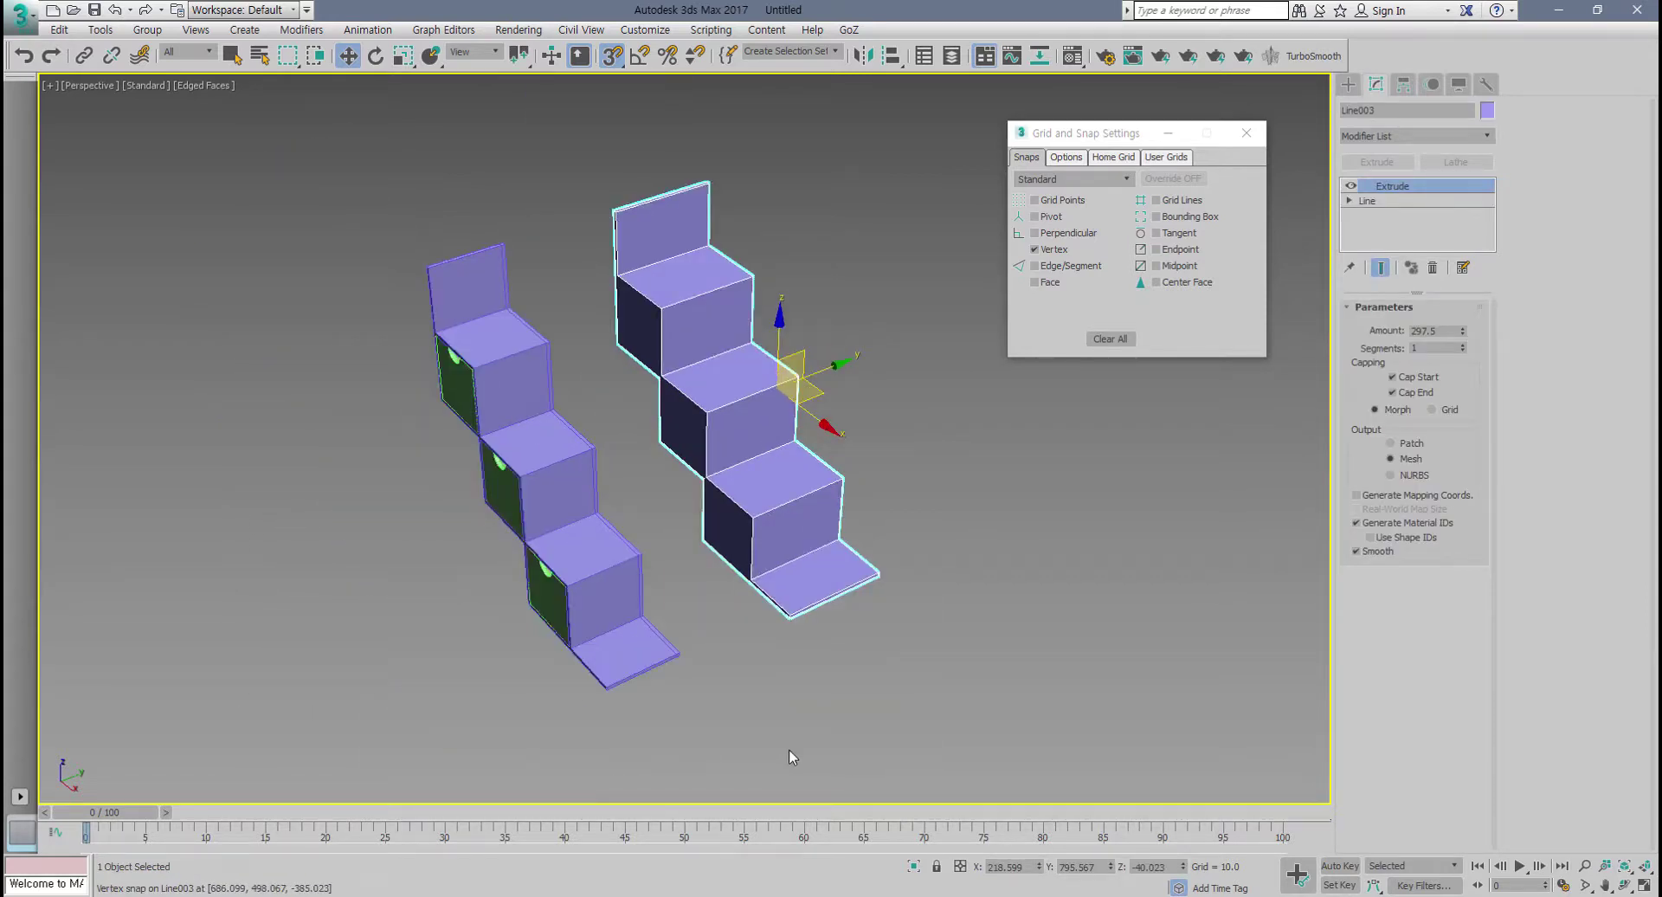
left_click(916, 868)
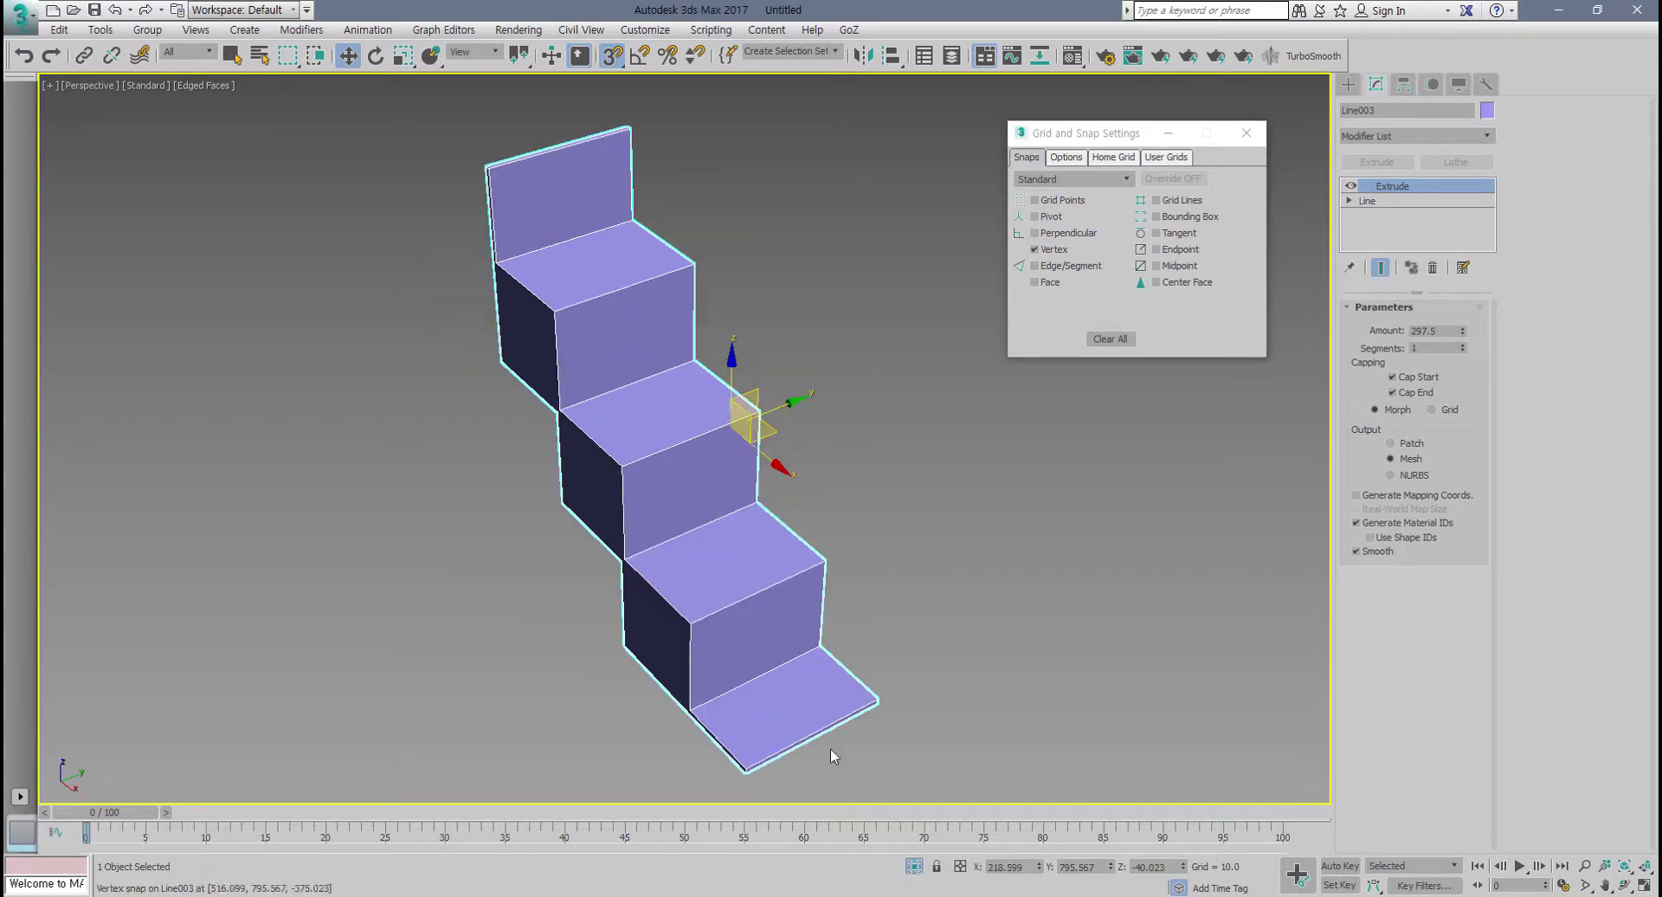
Step: Toggle the stair block's isolation off and on several times, ending with it isolated
key("alt+q")
key("alt+q")
left_click(921, 869)
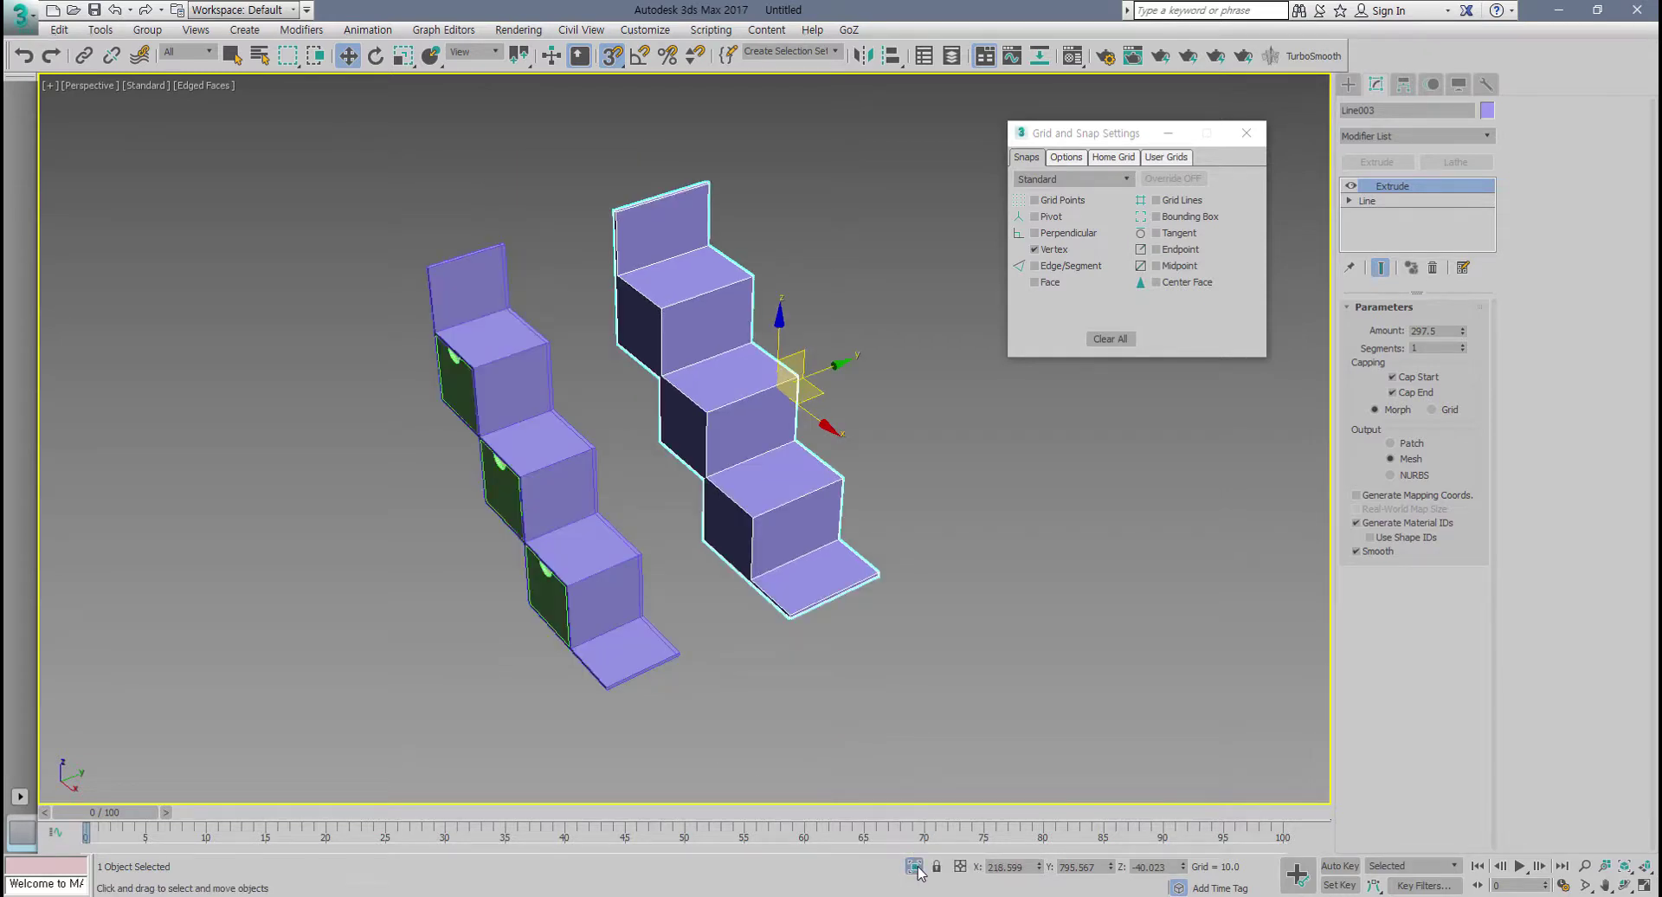
left_click(916, 867)
left_click(915, 867)
left_click(916, 867)
left_click(916, 867)
left_click(916, 867)
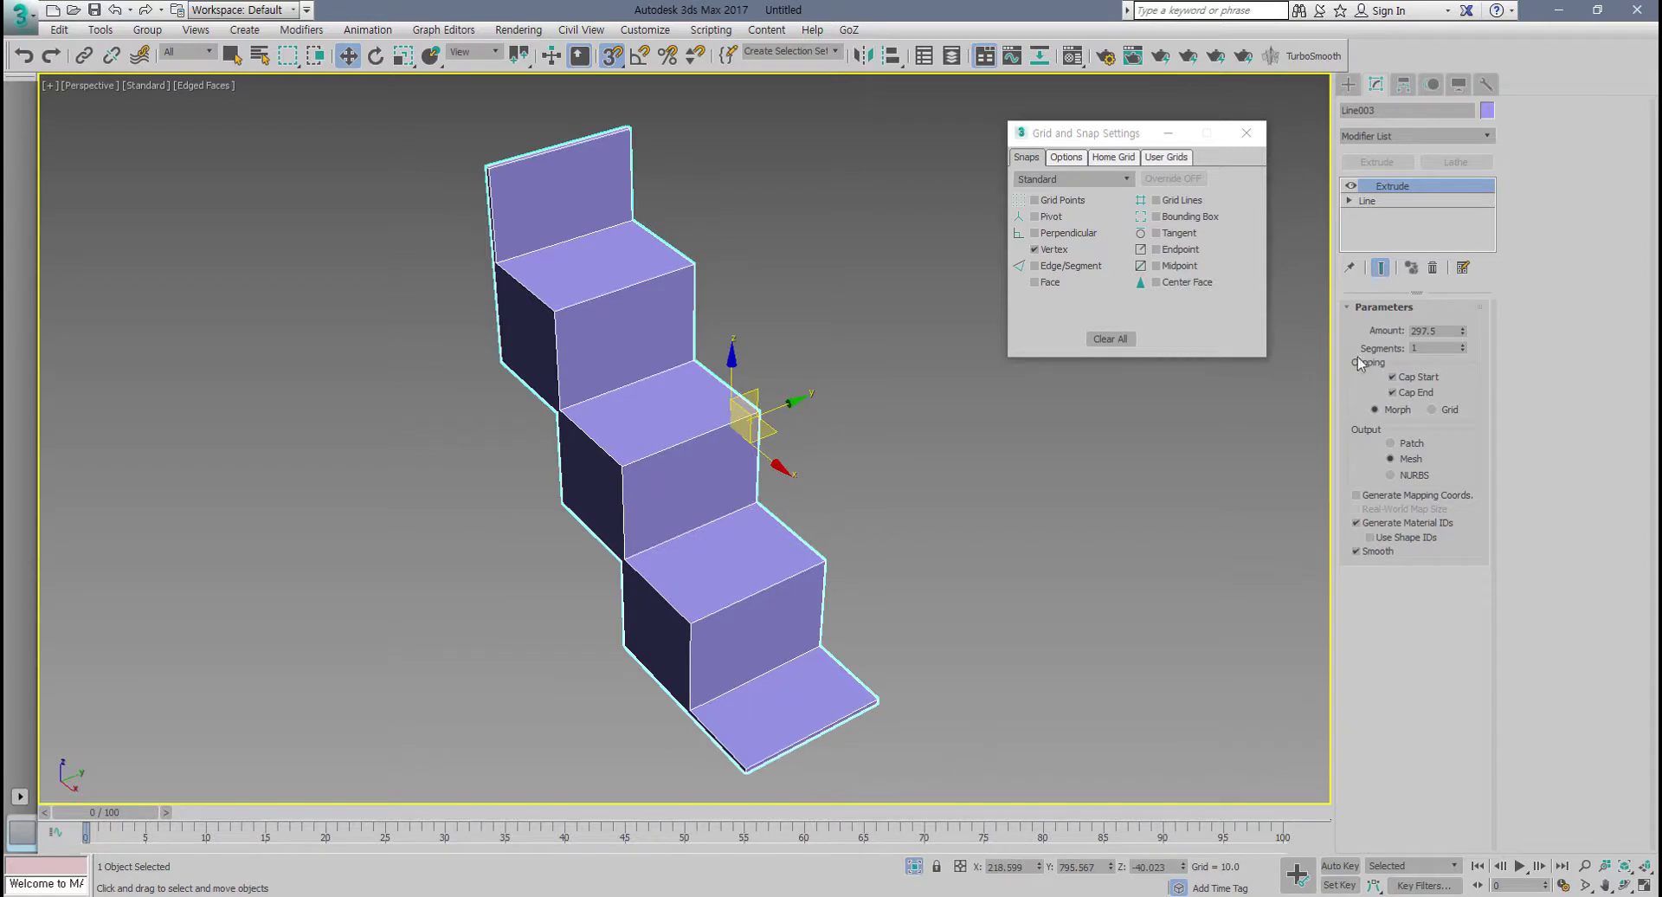
Step: Set the isolated stair block's extrusion amount to 211.5 and view its stepped side face
left_click_drag(1464, 337, 1418, 486)
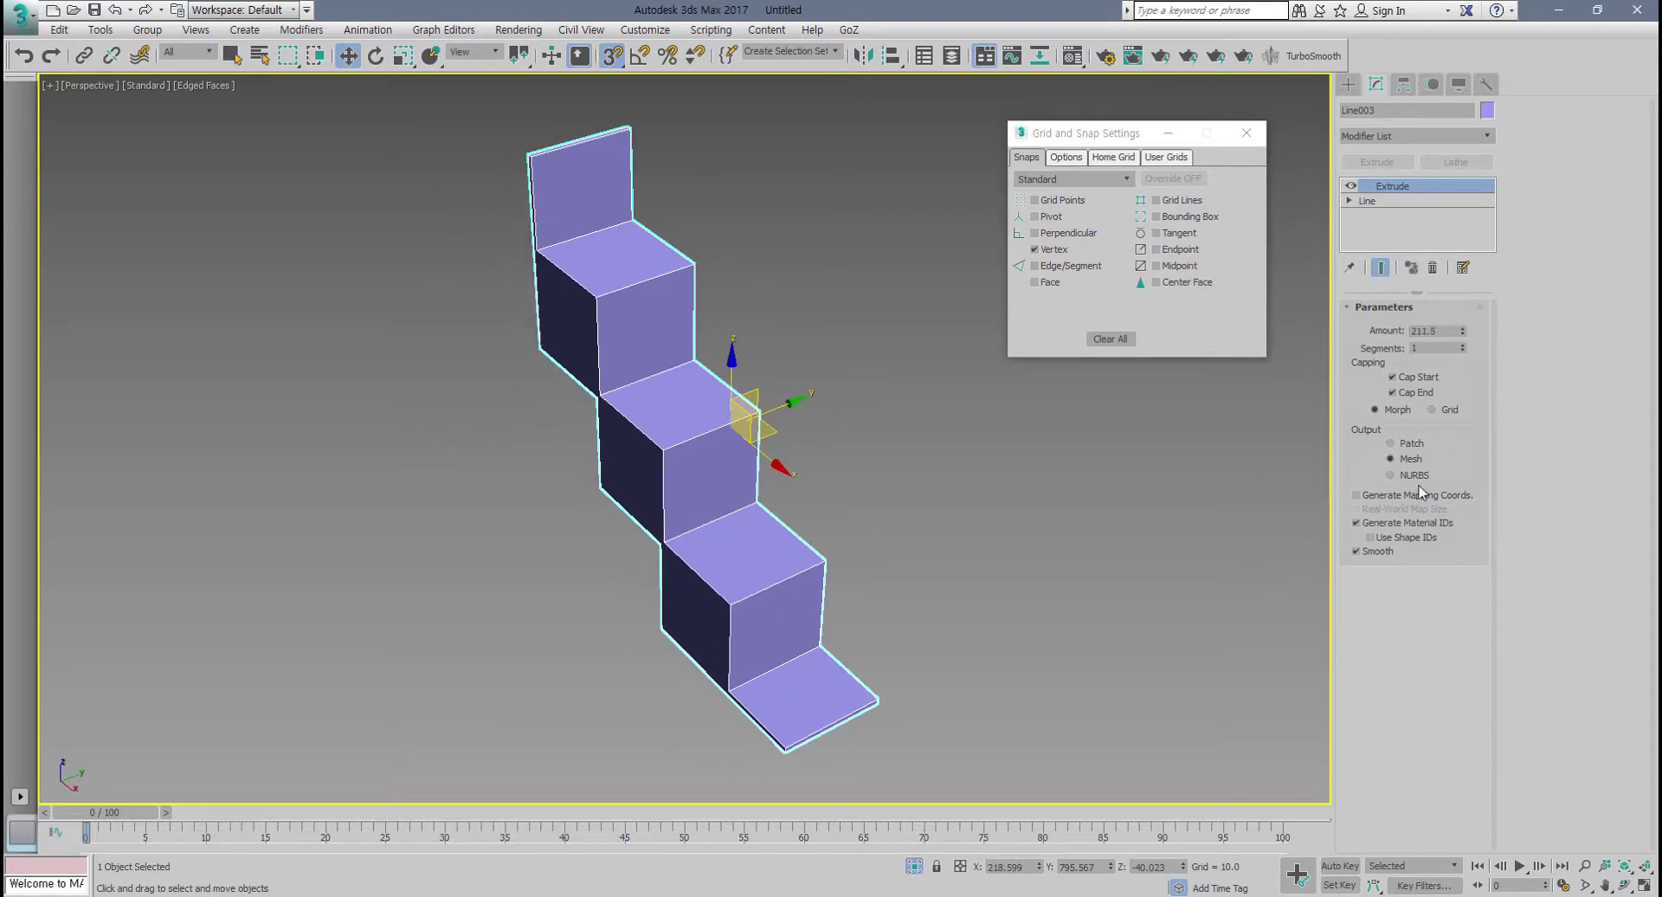
middle_click_drag(832, 554, 917, 496, "alt")
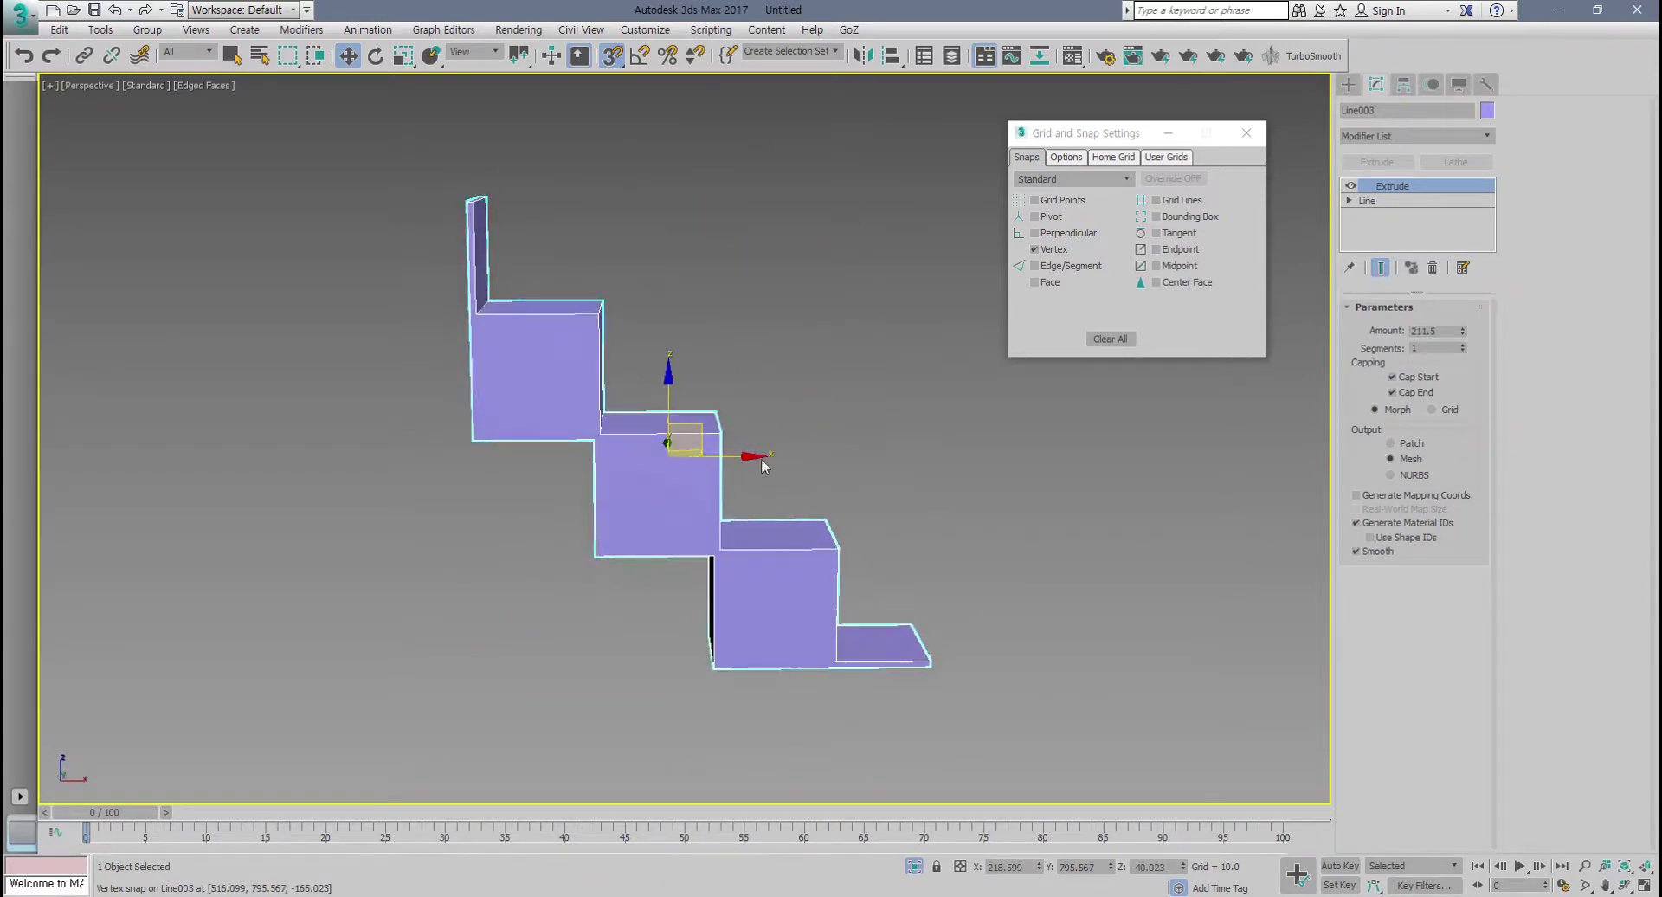
middle_click_drag(760, 466, 731, 523)
scroll(558, 516, "up", 3)
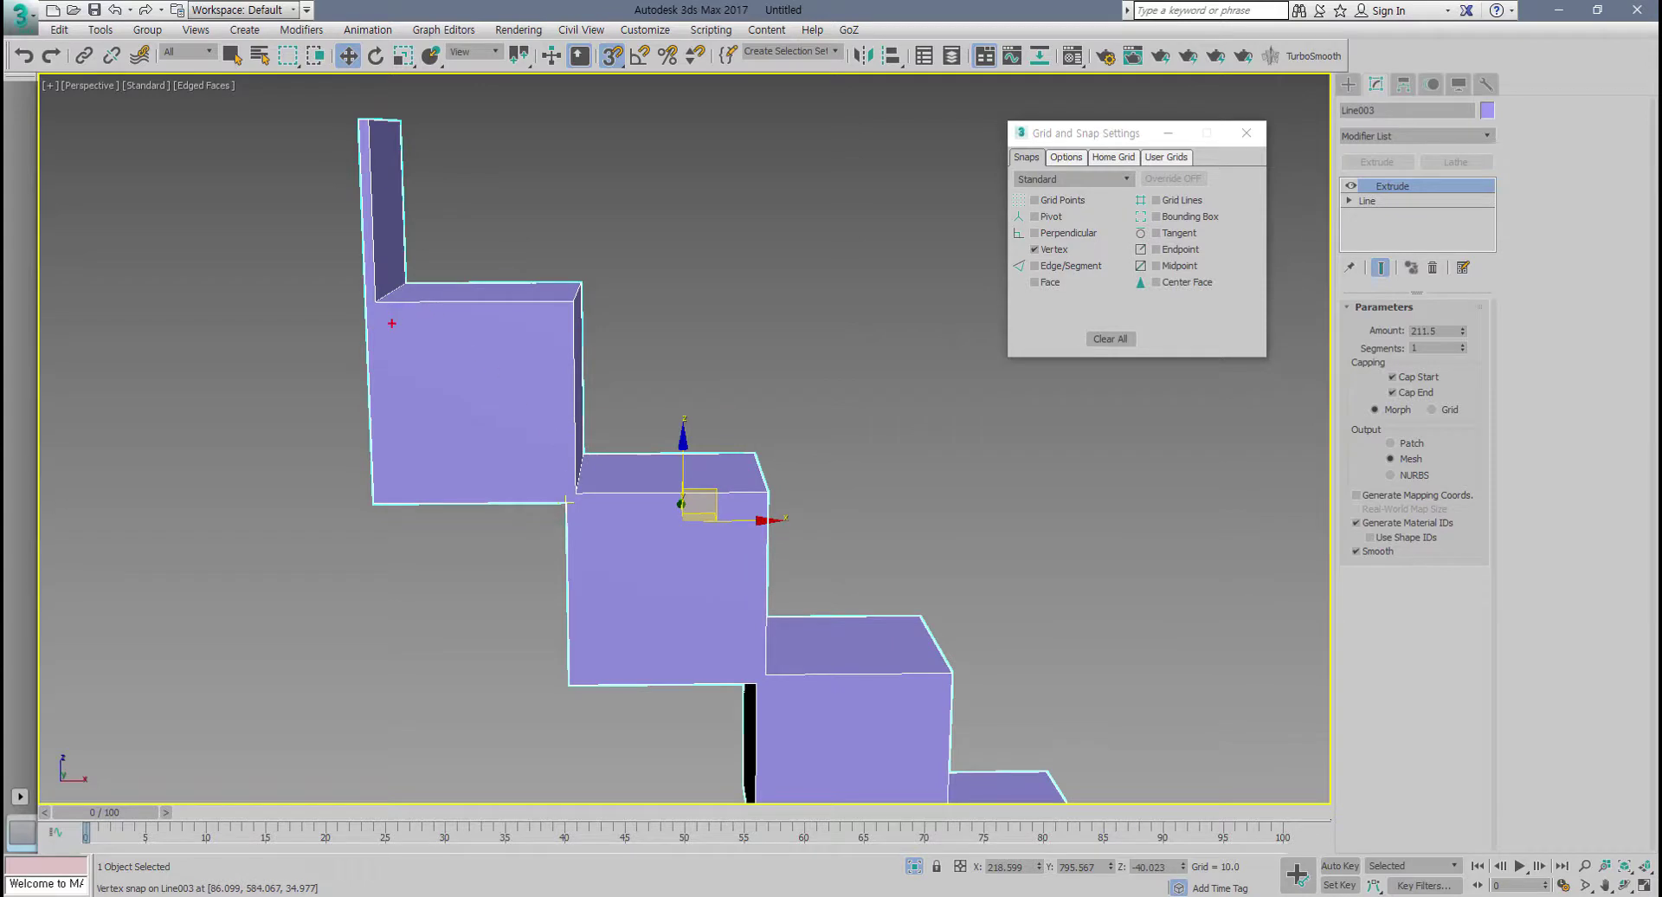
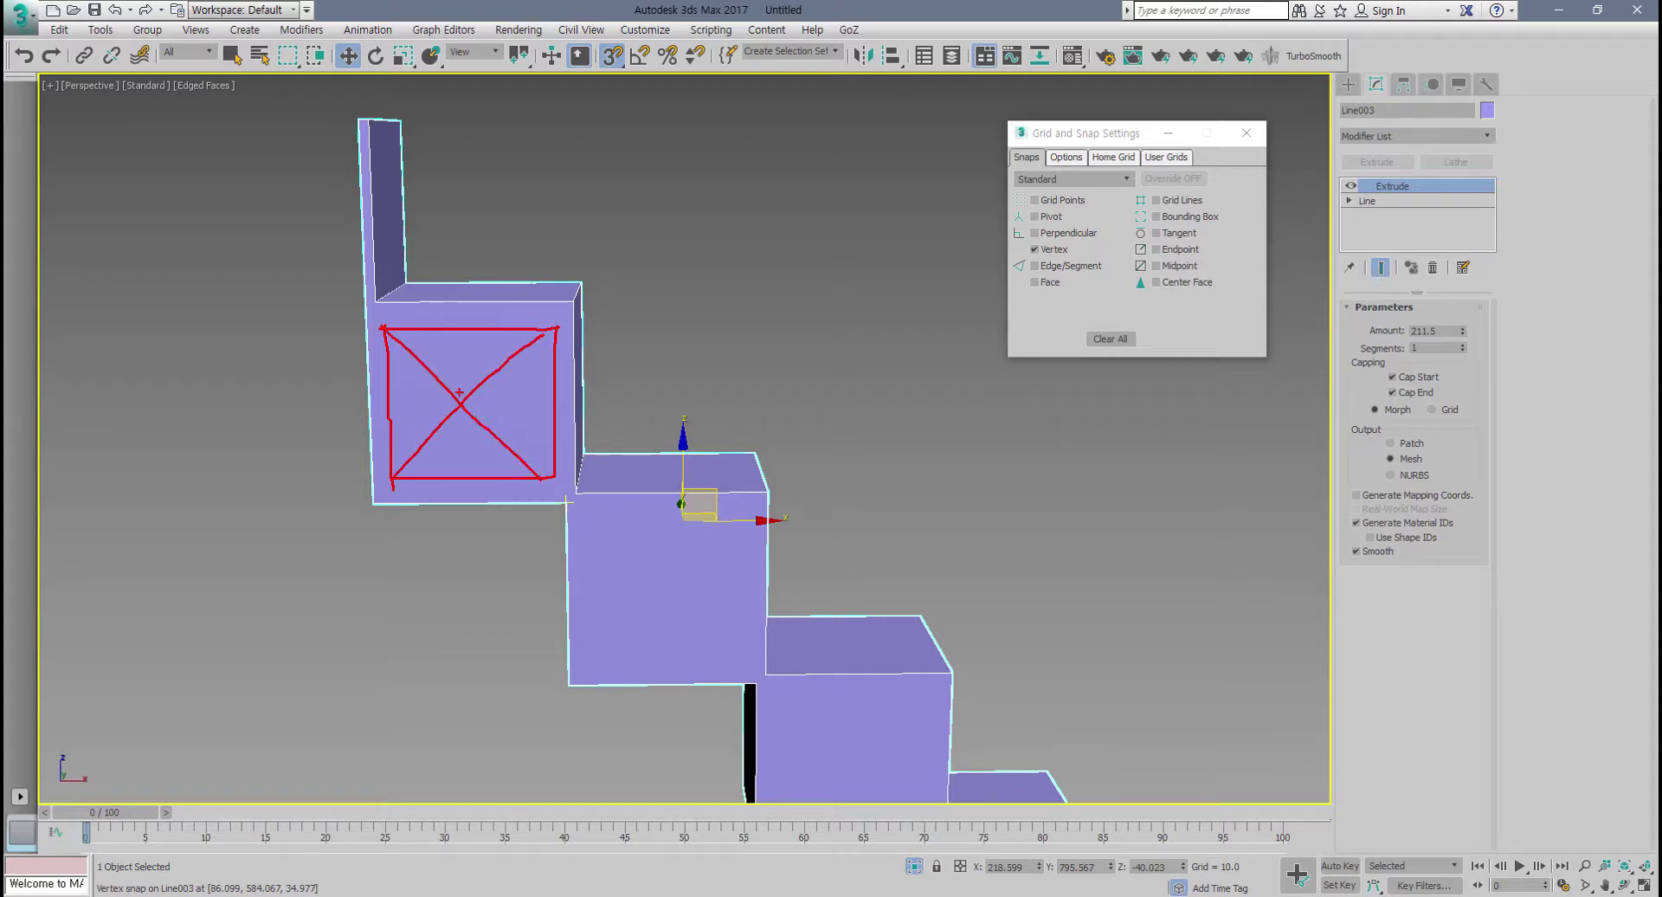
key("Escape")
mouse_move(720, 575)
middle_mouse_down("alt")
mouse_move(678, 578)
mouse_move(726, 559)
middle_mouse_up("alt")
Step: Draw a rectangle about 190 long and 192 wide in the front view, inset within the uppermost step of the stair outline
left_click(1644, 884)
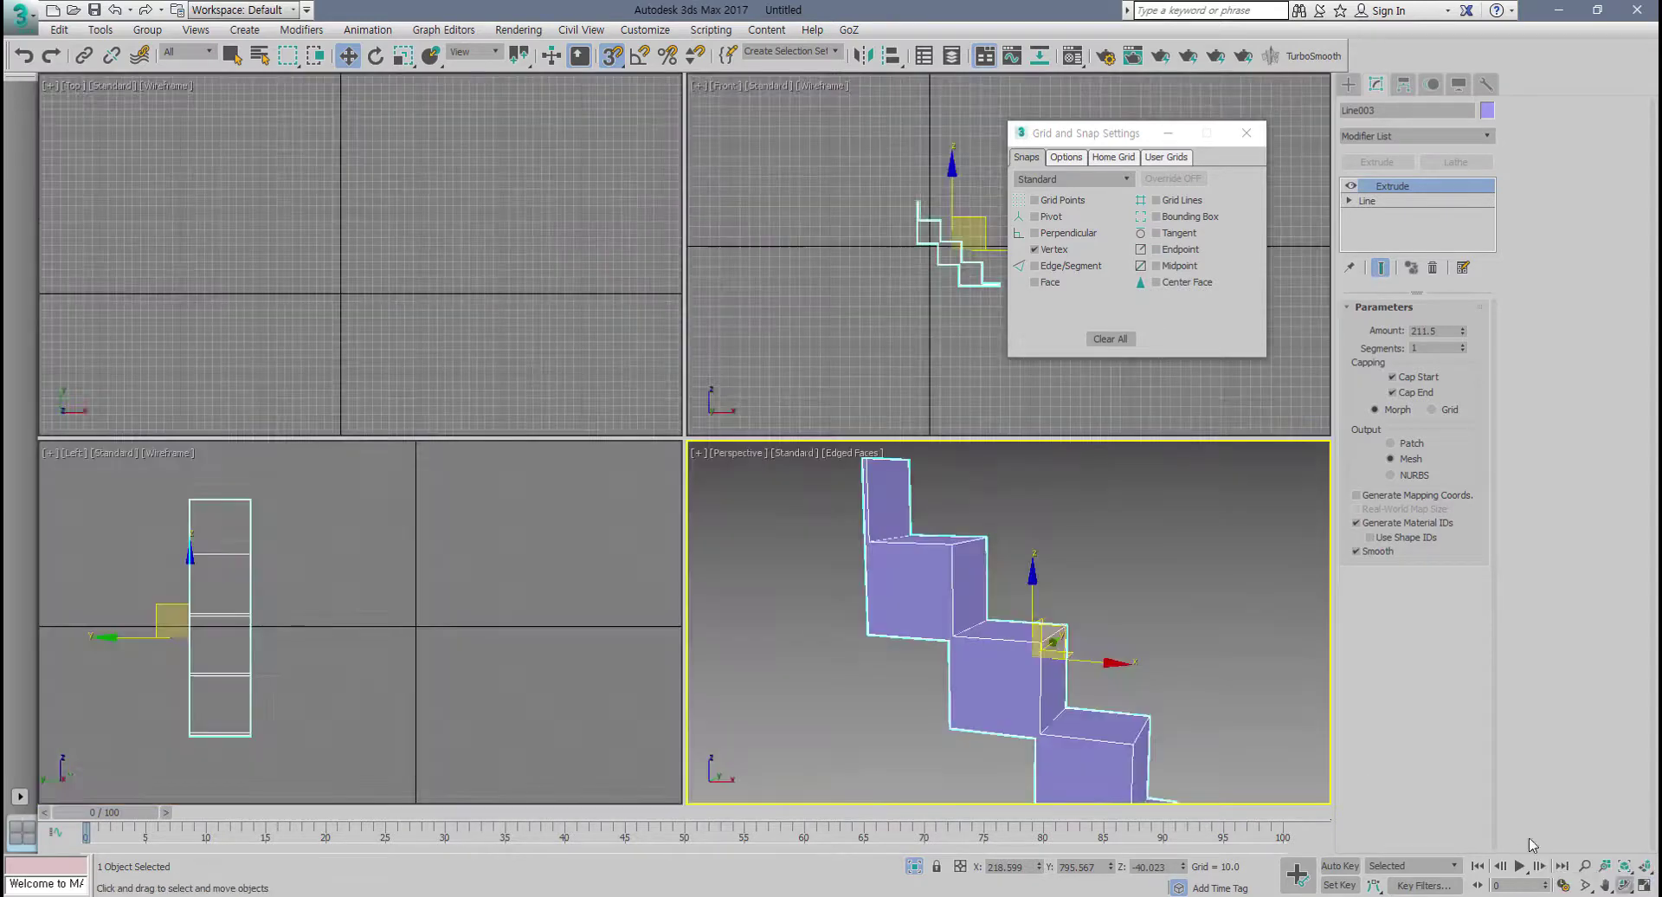
middle_click_drag(912, 360, 789, 360)
key("alt+w")
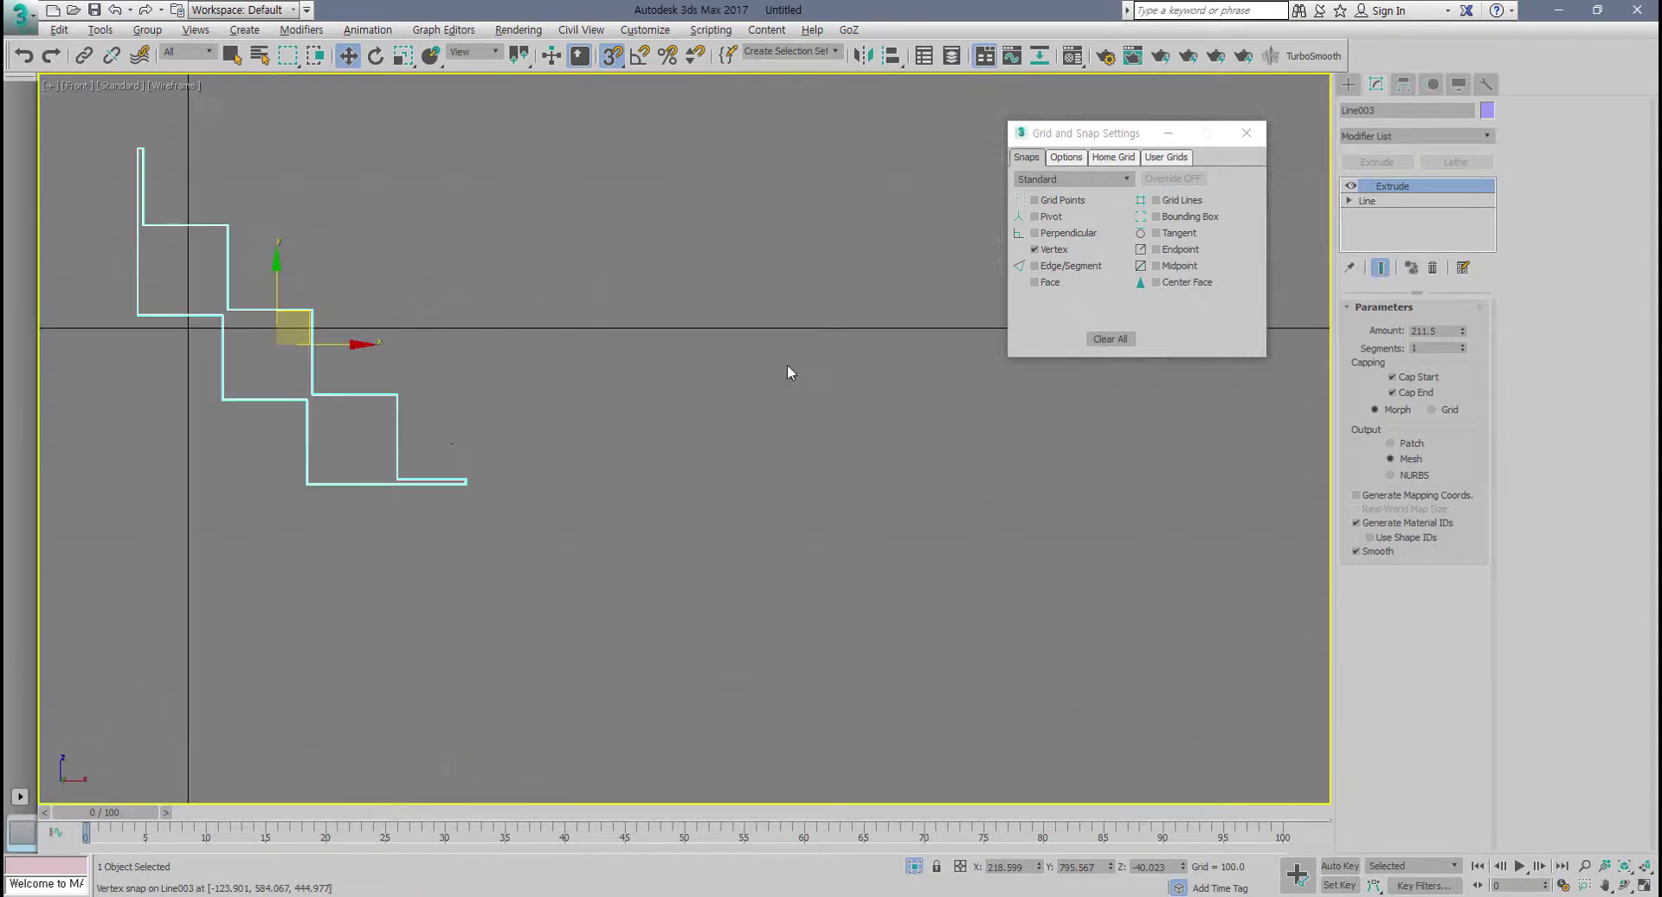
scroll(513, 435, "up", 6)
scroll(485, 424, "up", 3)
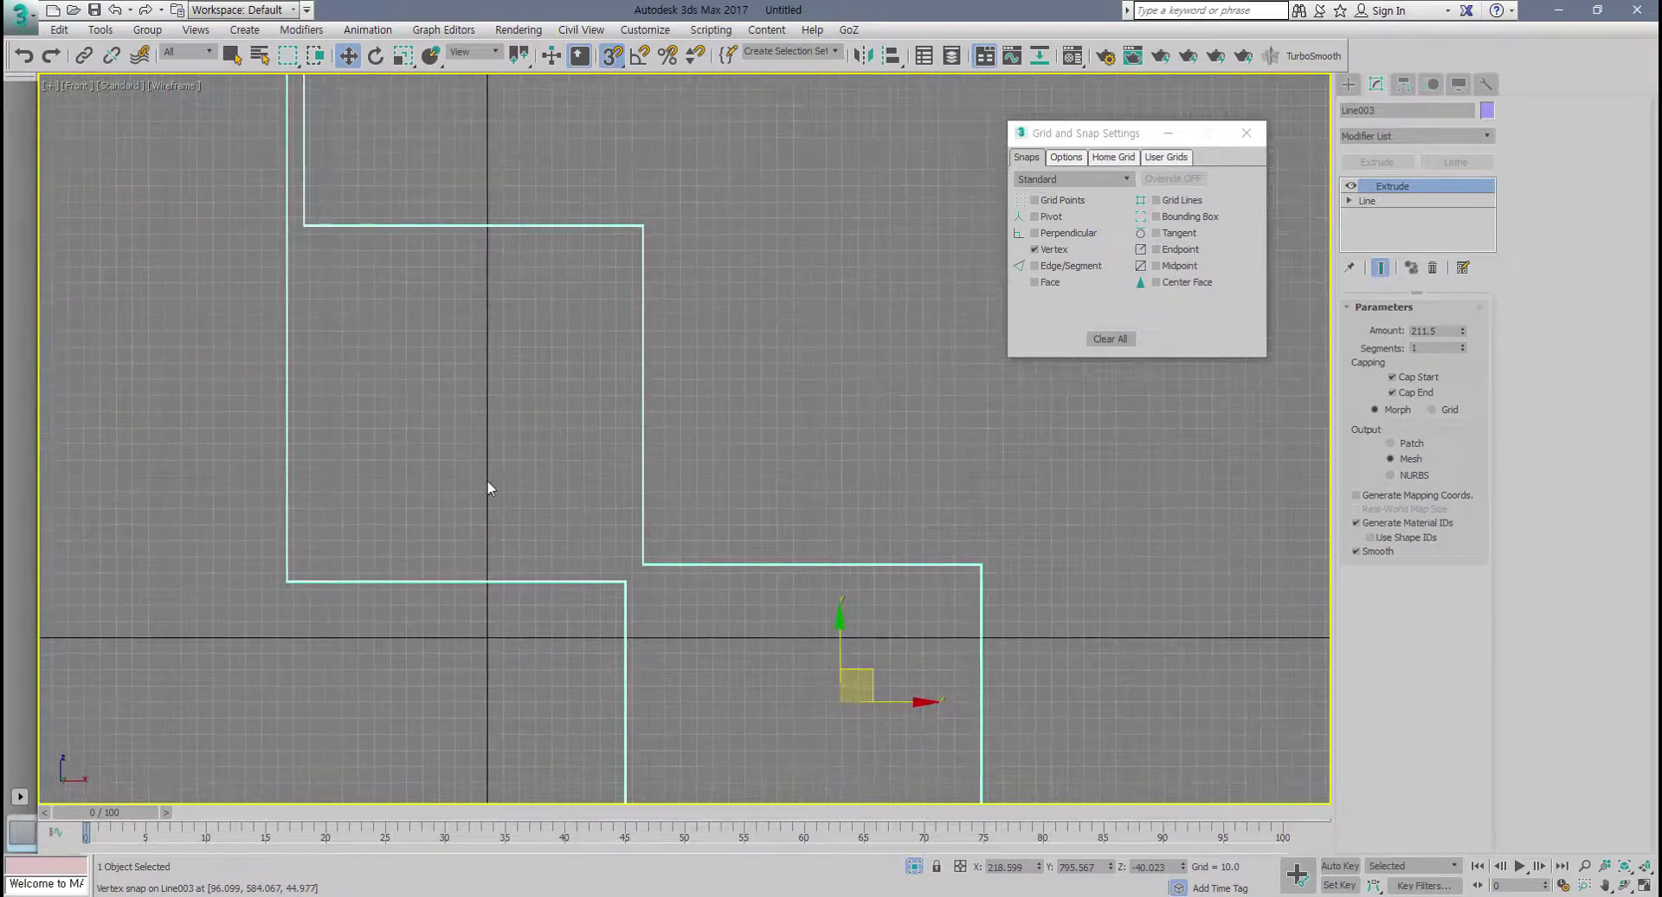
left_click(1347, 84)
left_click(1447, 202)
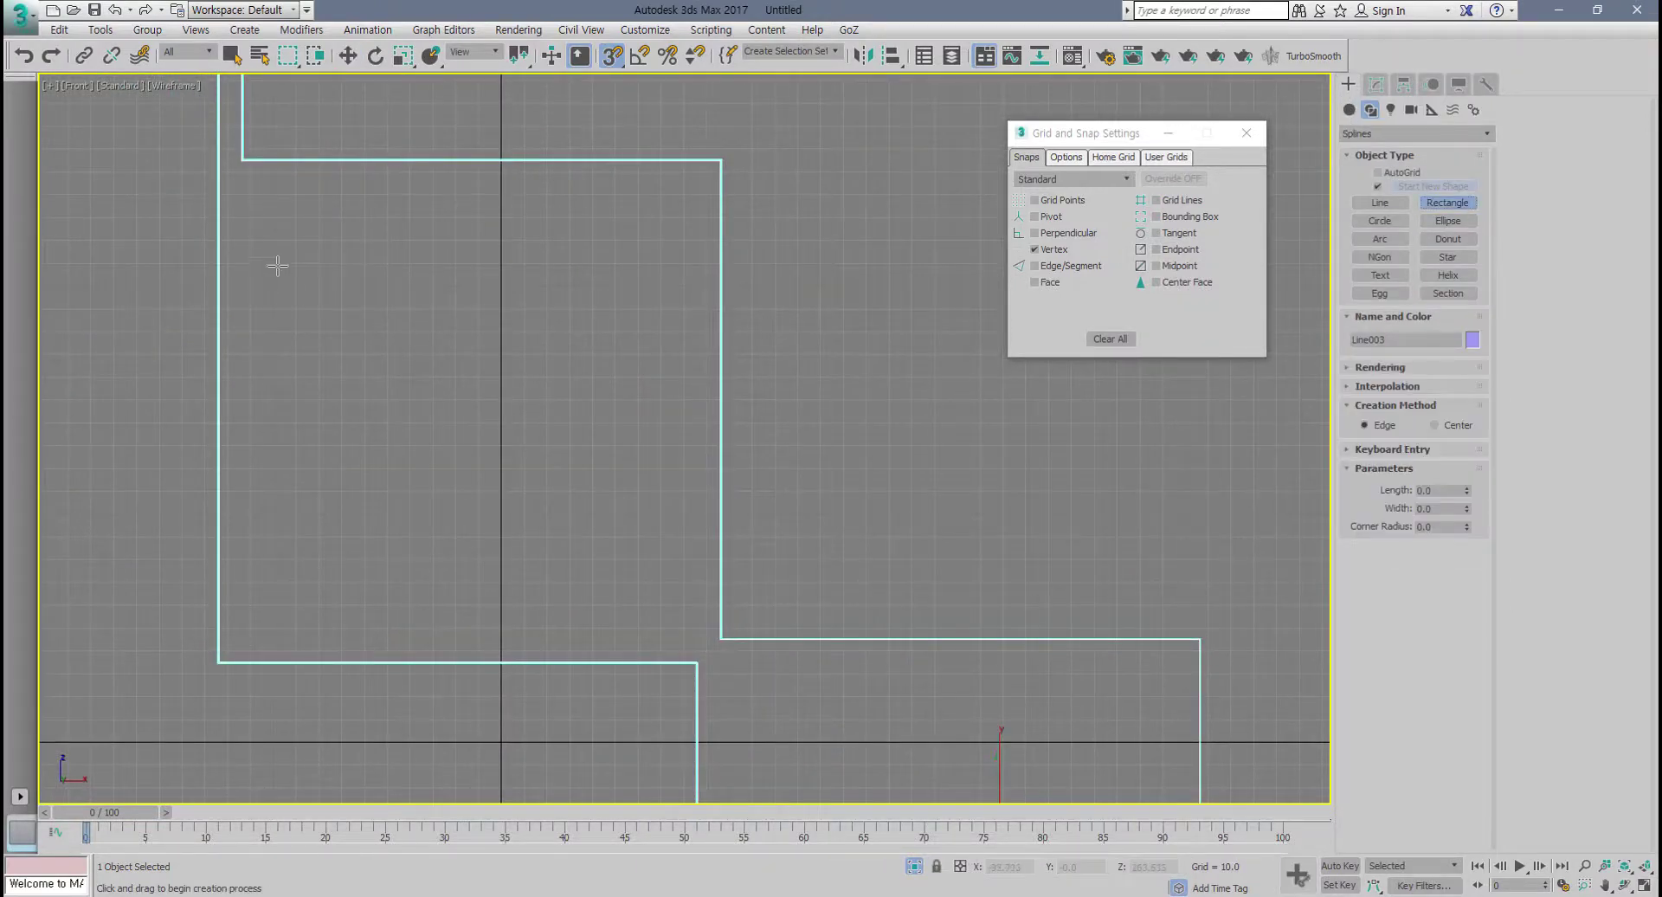
left_click_drag(252, 193, 690, 627)
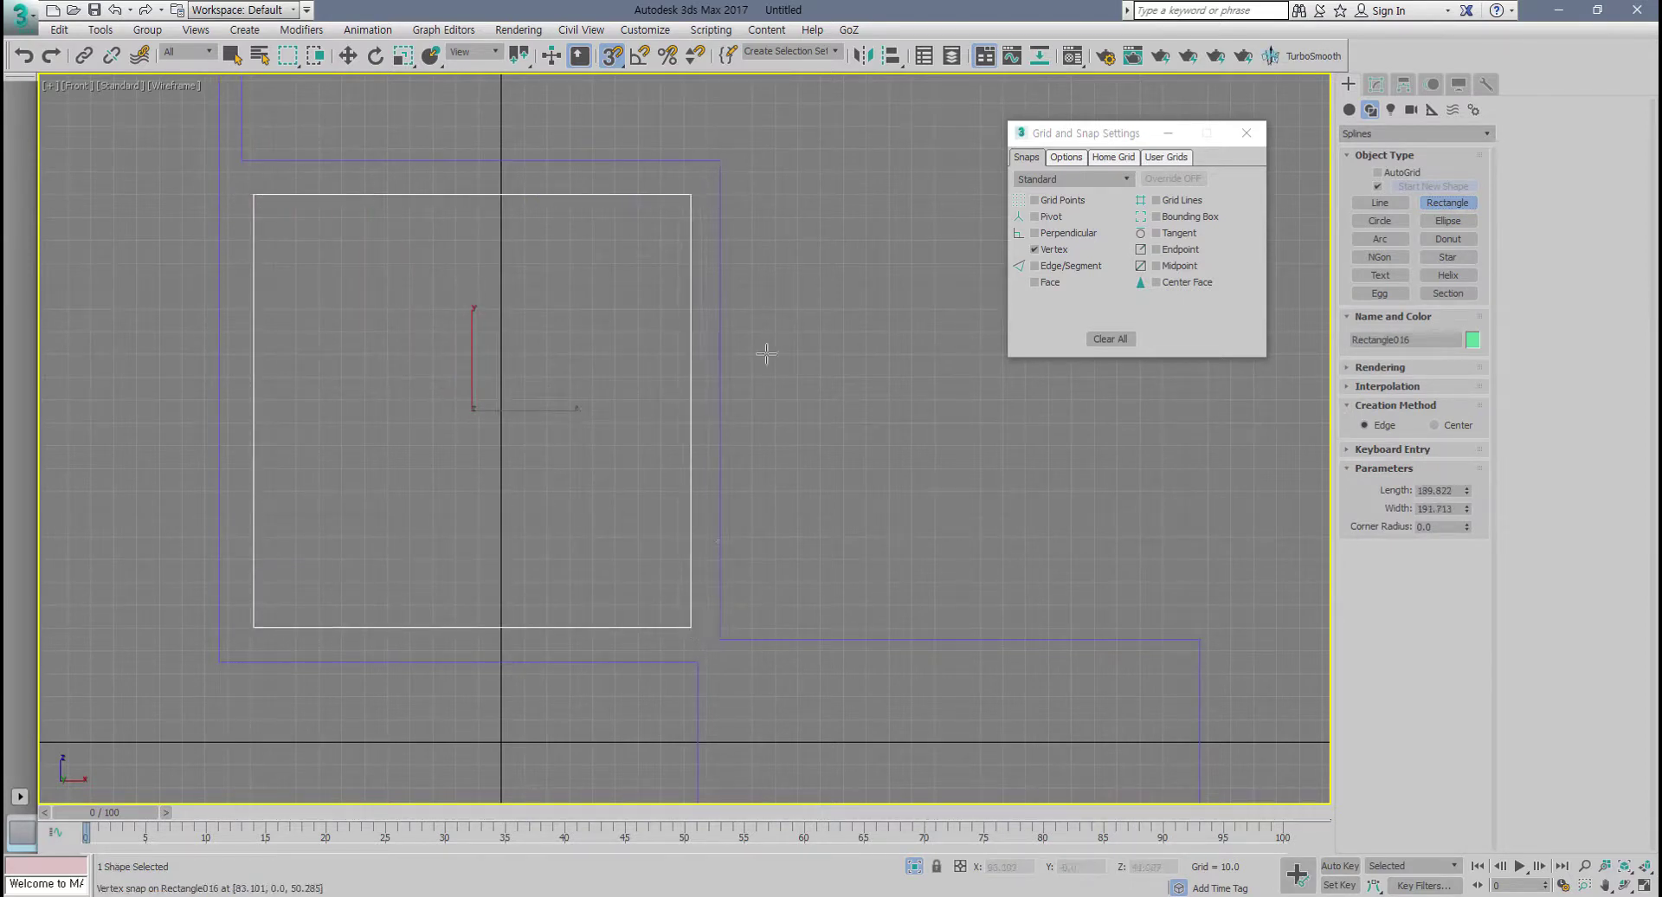
Step: Turn off 3D snapping and activate the Move tool for the new rectangle
left_click(609, 56)
scroll(568, 441, "down", 6)
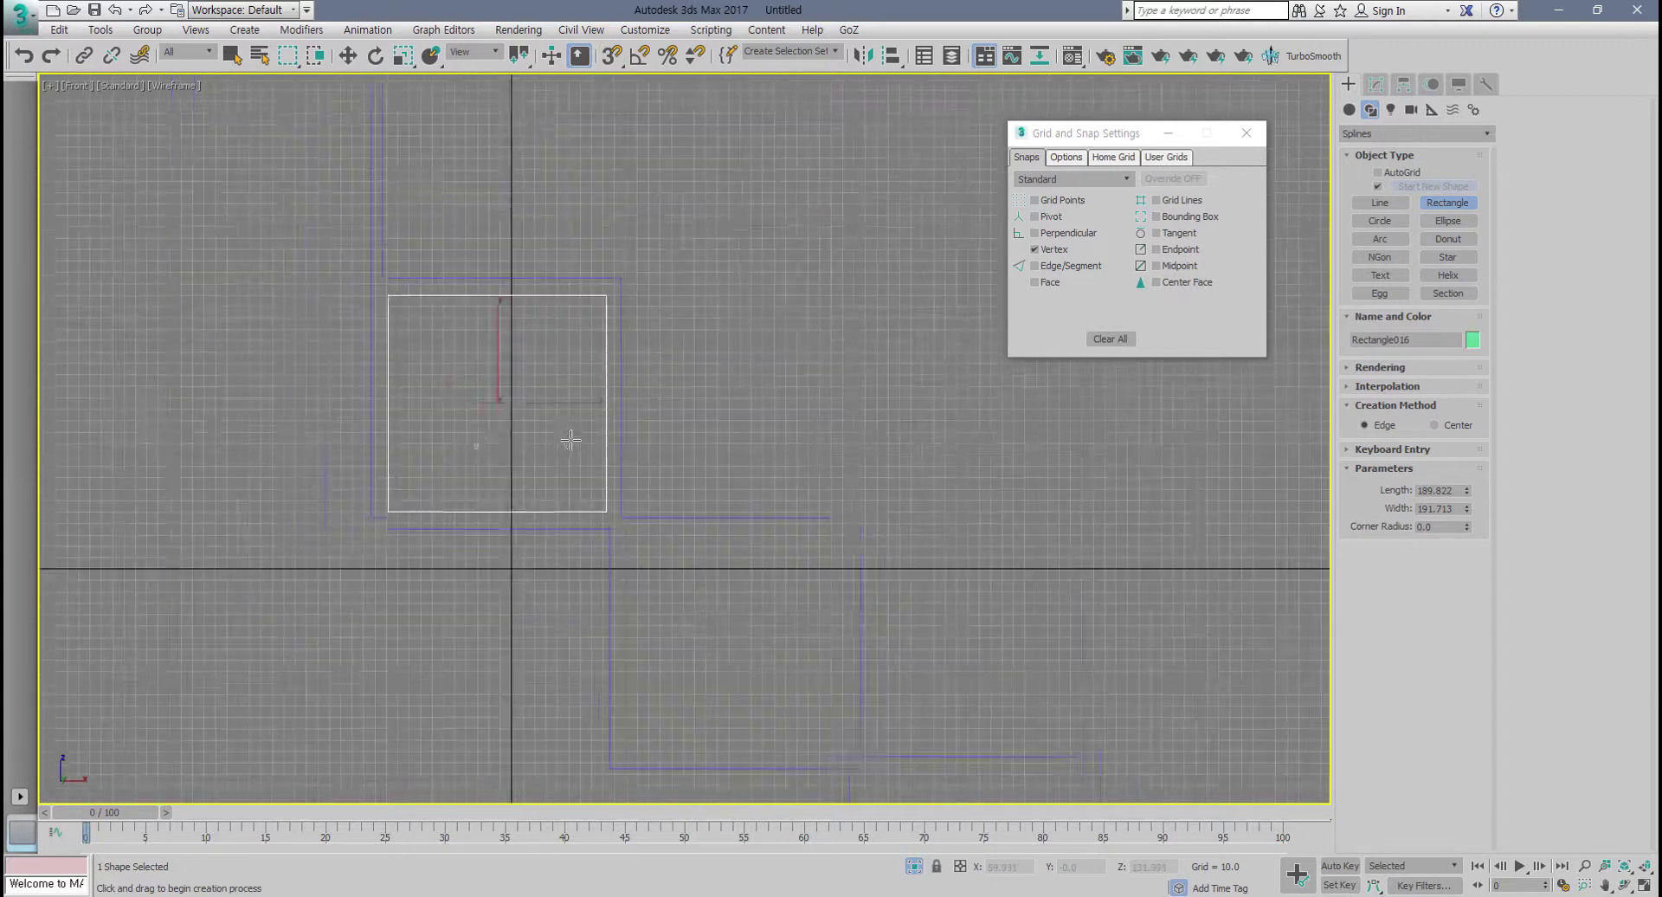
key("w")
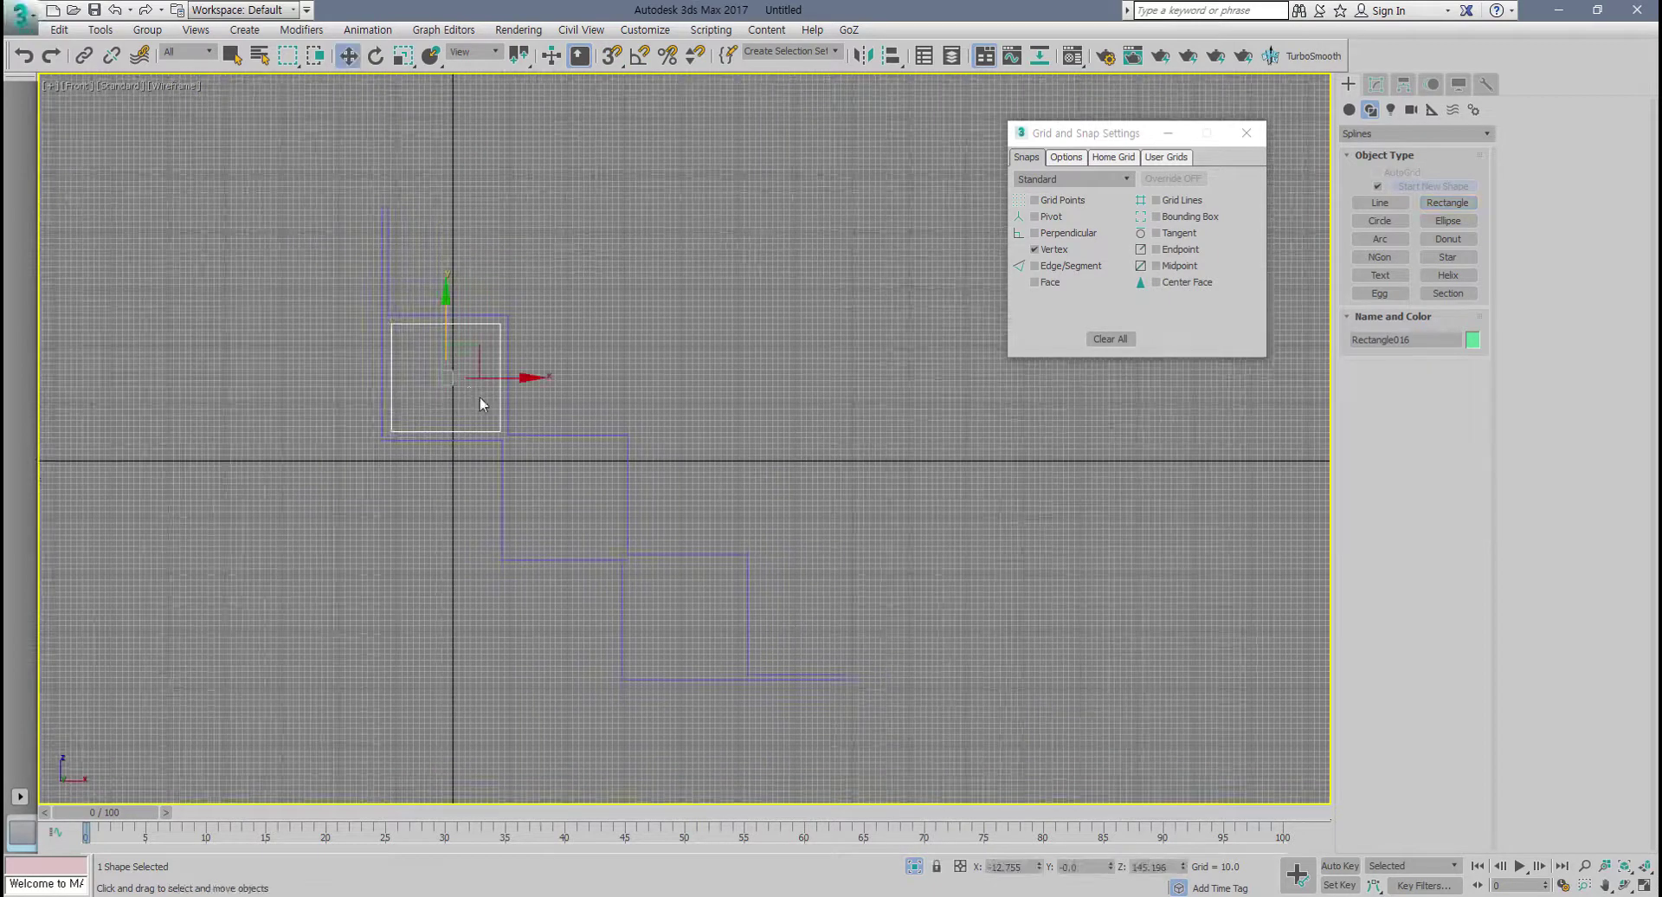
scroll(472, 389, "up", 3)
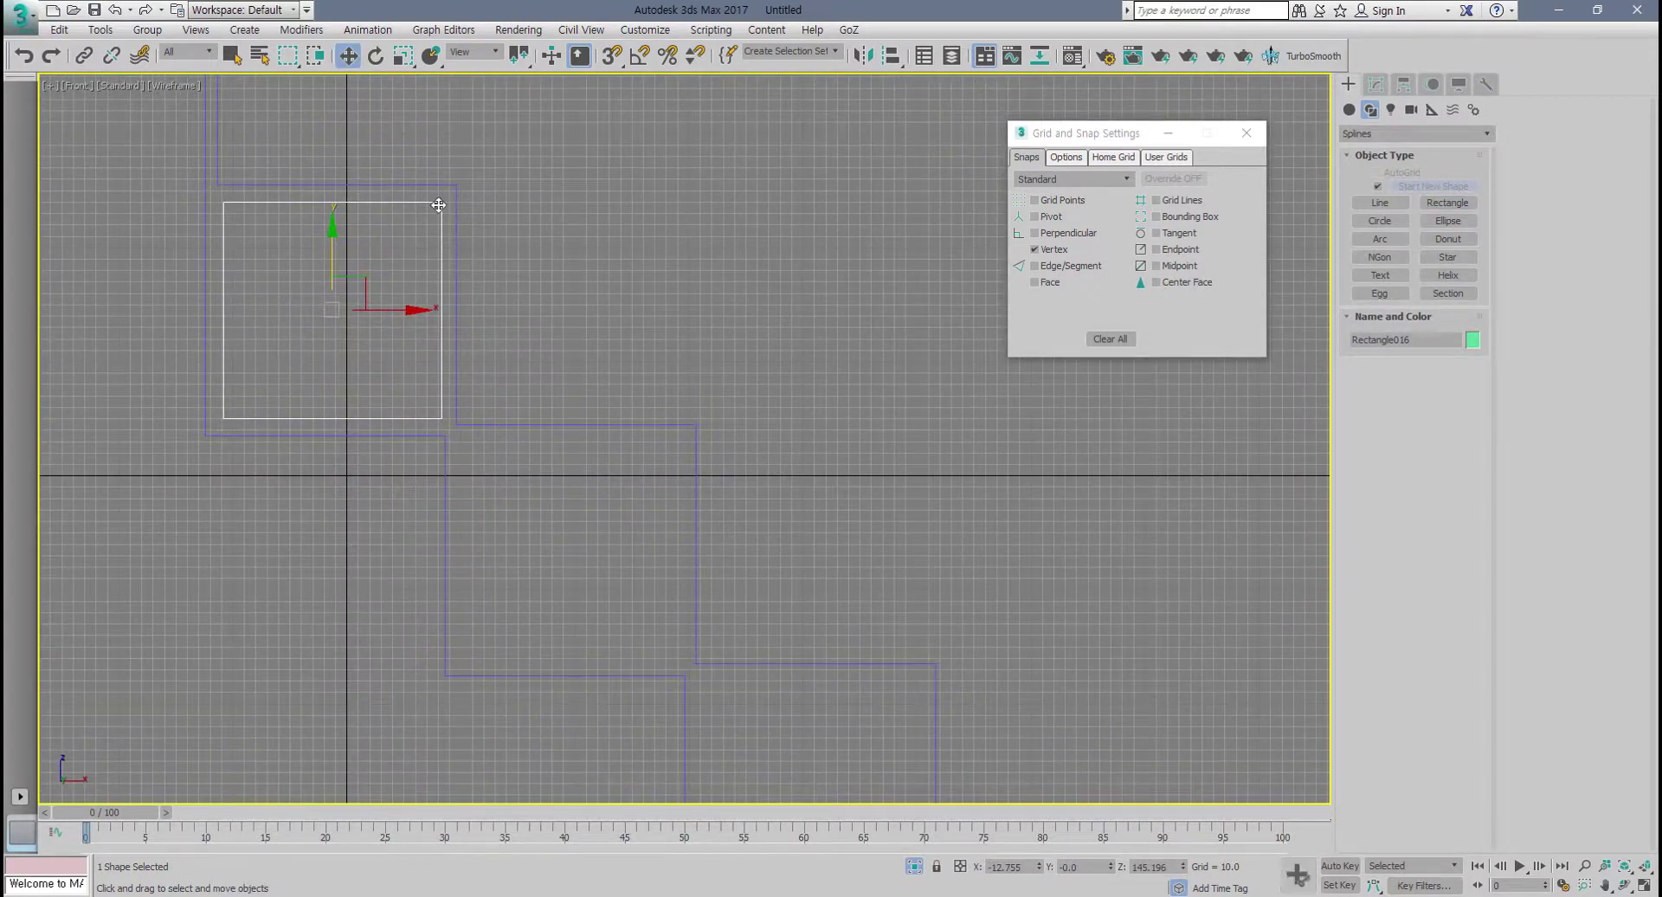
left_click_drag(438, 217, 584, 385, "shift")
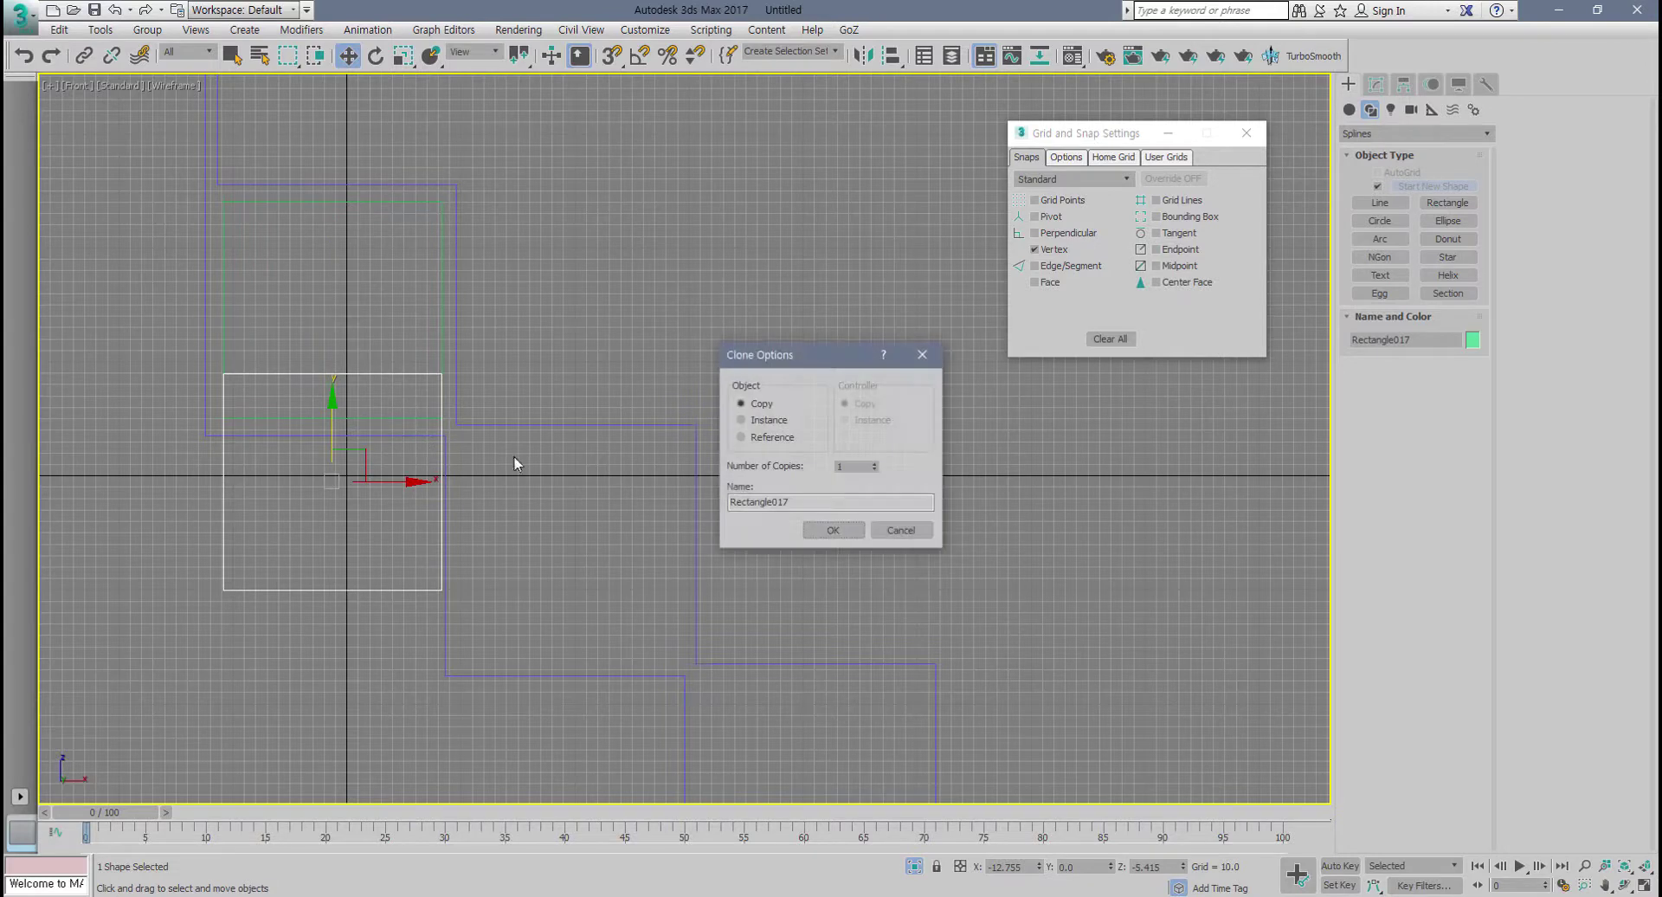
left_click(900, 530)
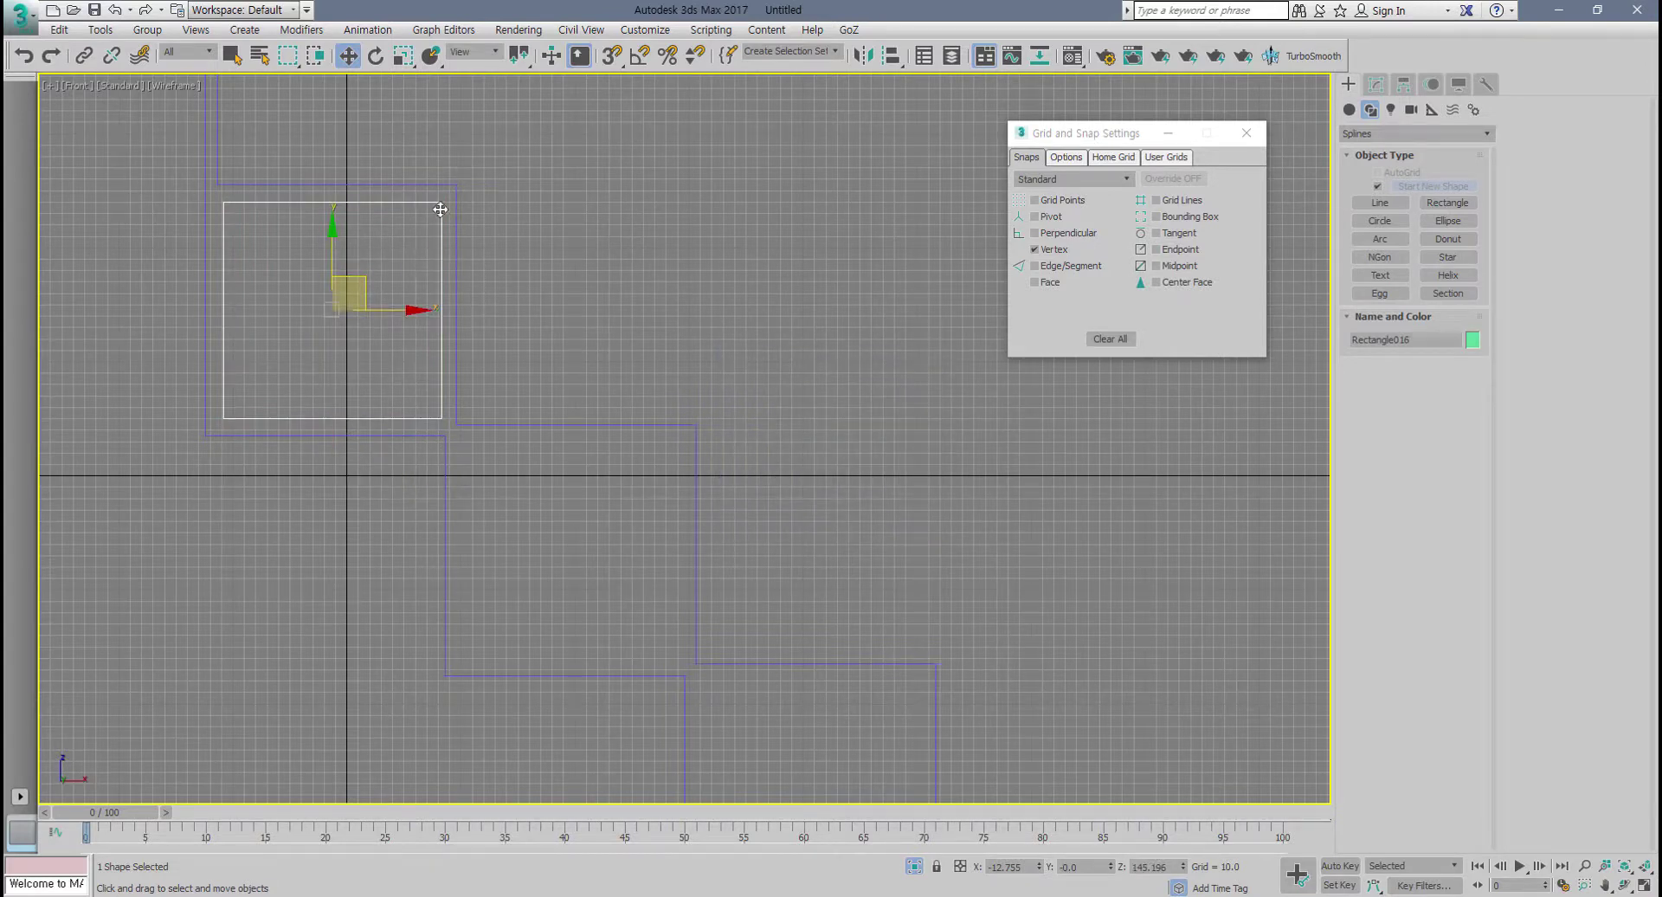
Step: Clone the inset rectangle twice diagonally downward, placing one copy in each of the next two steps of the stair outline
mouse_move(439, 210)
left_mouse_down("shift")
mouse_move(474, 290)
mouse_move(680, 449)
left_mouse_up("shift")
left_click(824, 526)
mouse_move(663, 498)
middle_mouse_down()
mouse_move(430, 360)
mouse_move(424, 303)
middle_mouse_up()
mouse_move(424, 290)
left_mouse_down("shift")
mouse_move(635, 565)
mouse_move(666, 535)
left_mouse_up("shift")
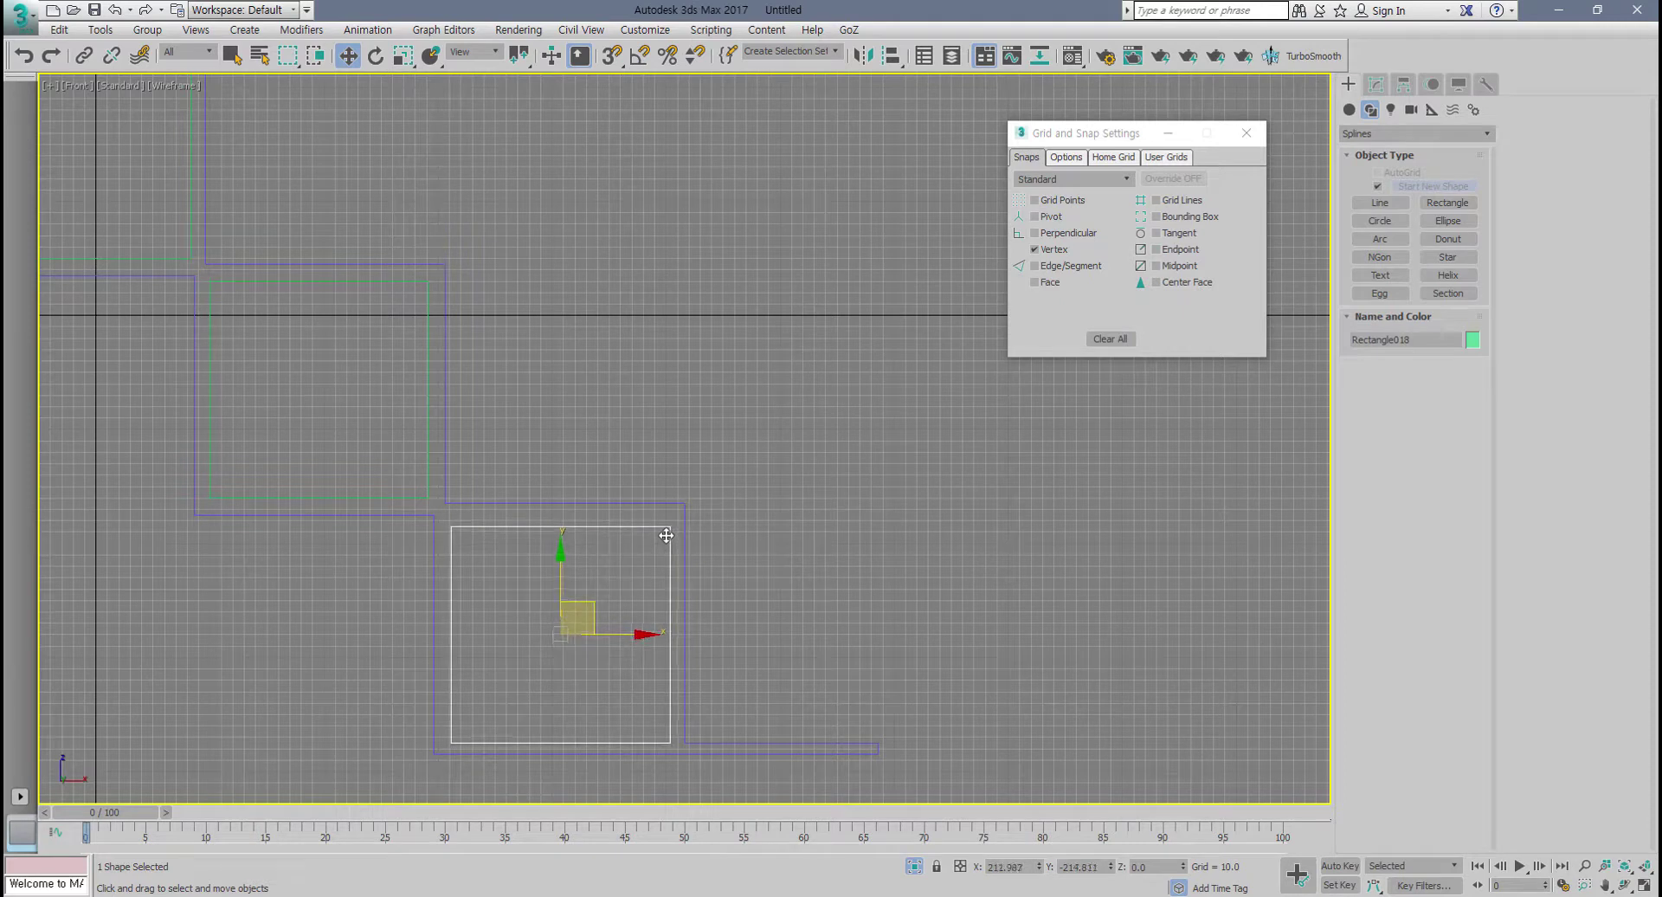
left_click(826, 527)
Step: Convert the lowest rectangle to an editable spline and attach the other two rectangles to it
key("alt+w")
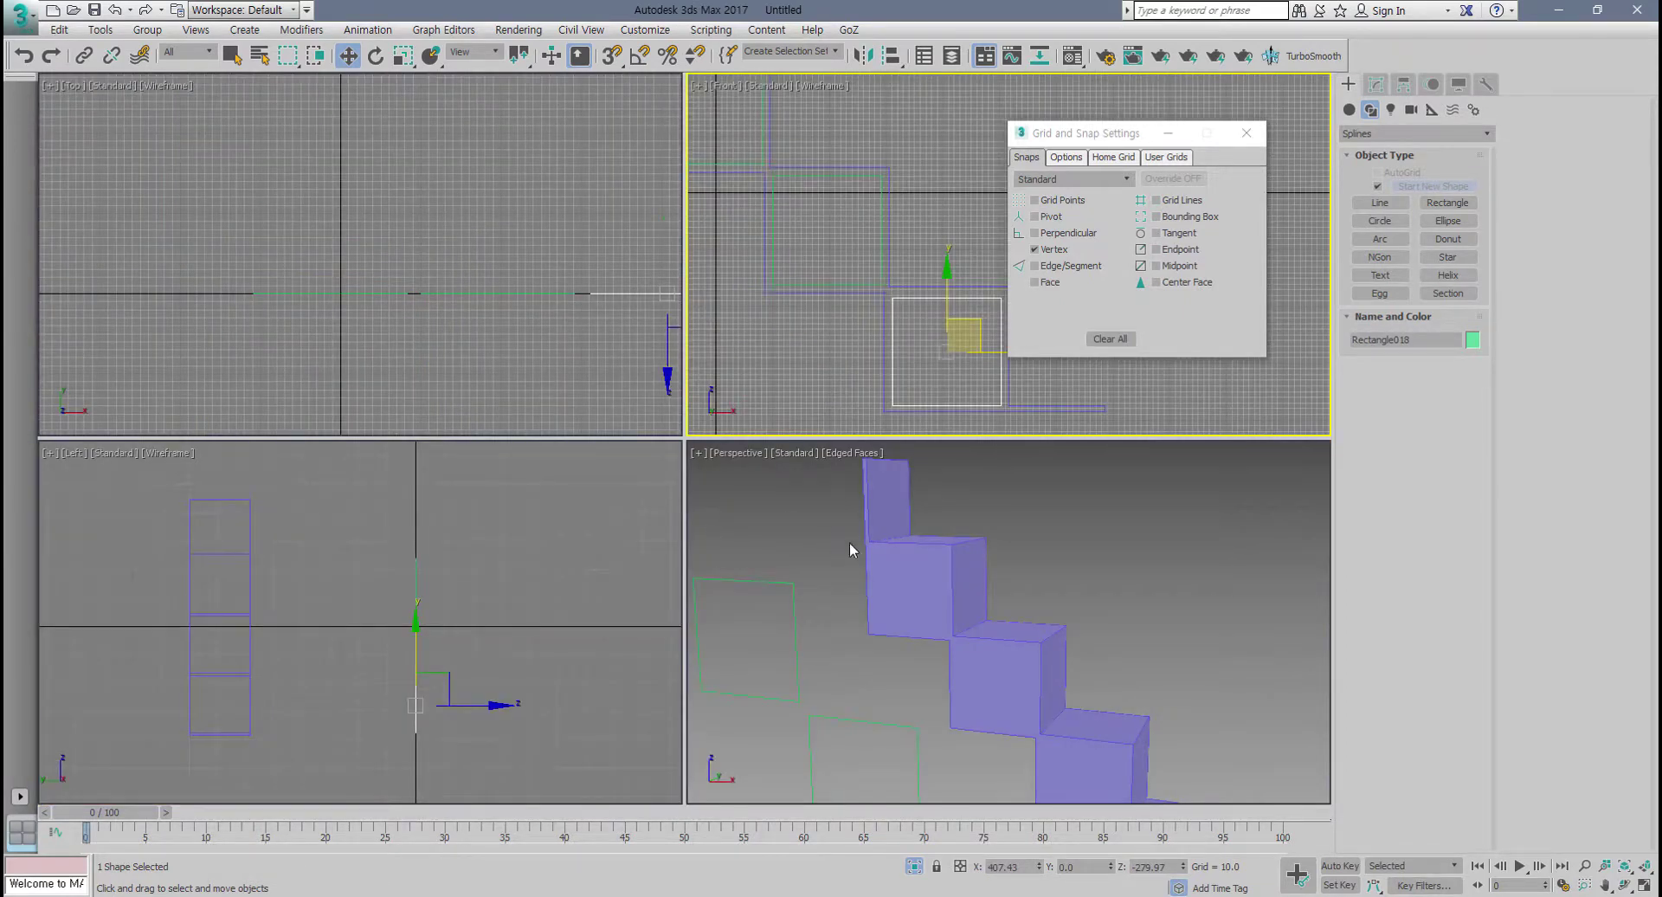
scroll(861, 555, "down", 5)
key("alt+w")
middle_click_drag(611, 560, 625, 578)
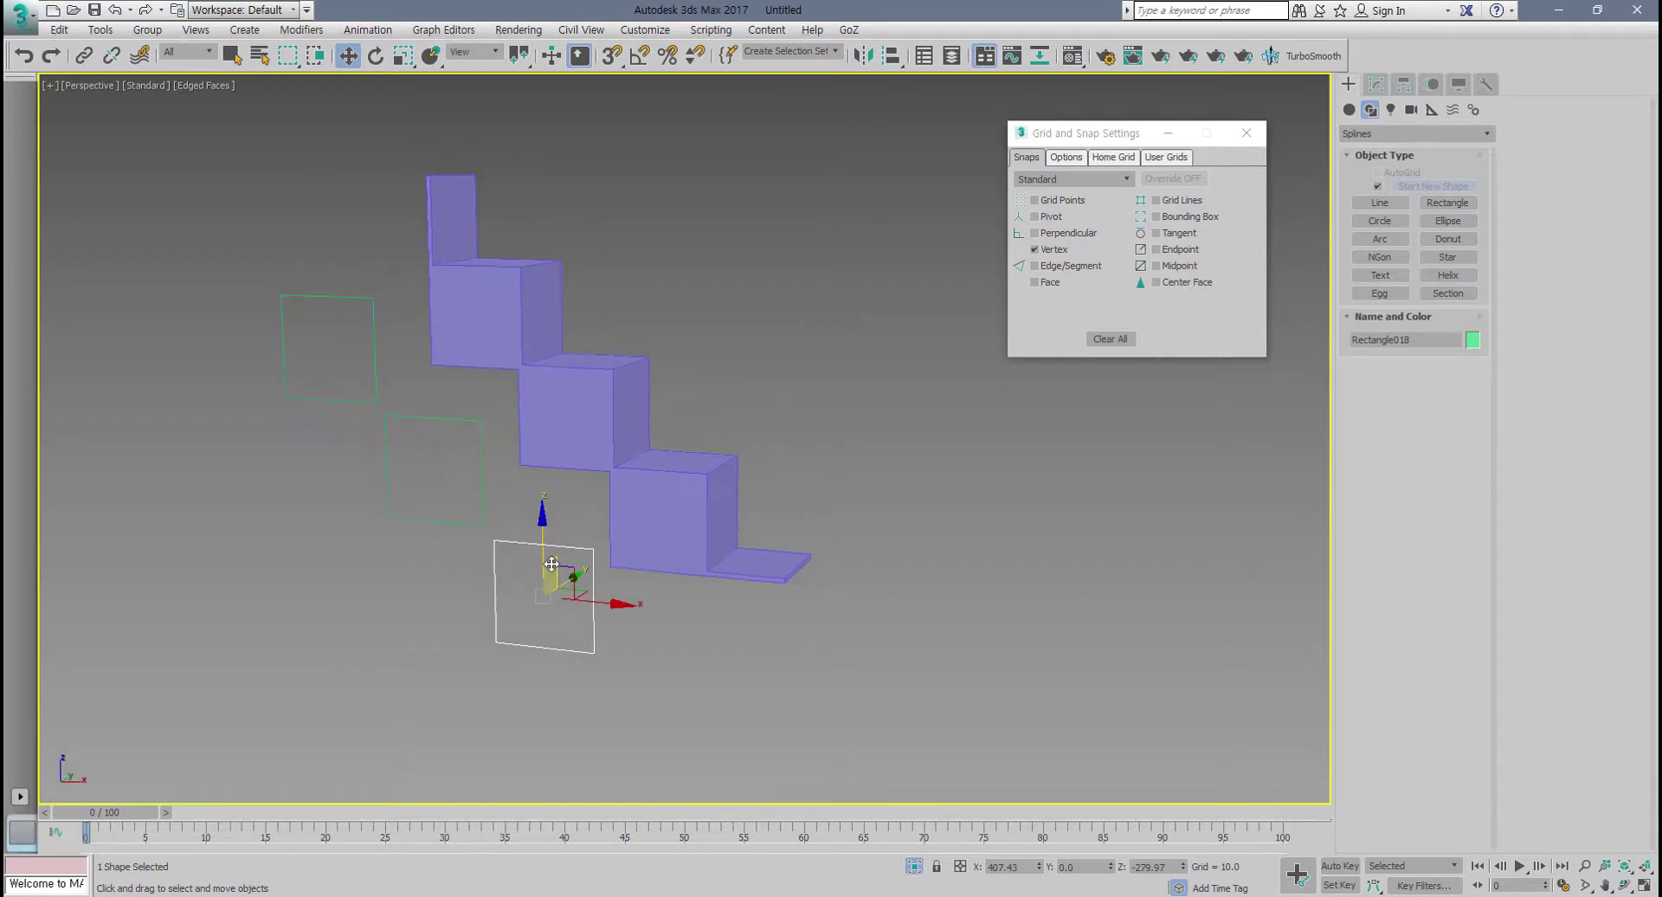
right_click(554, 559)
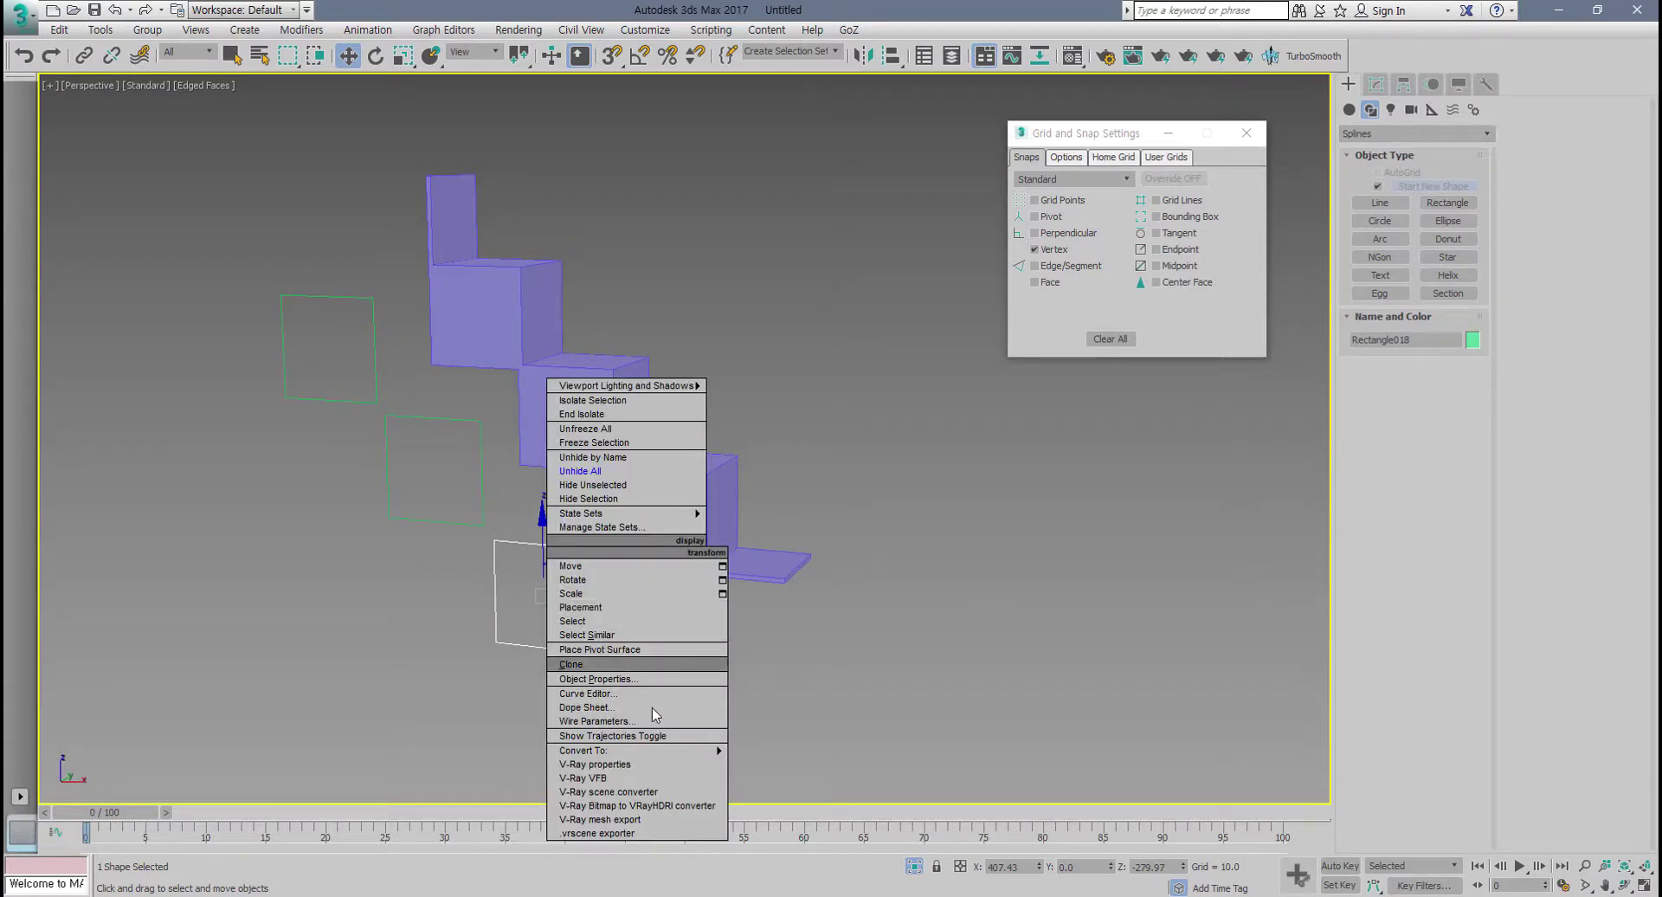
mouse_move(704, 753)
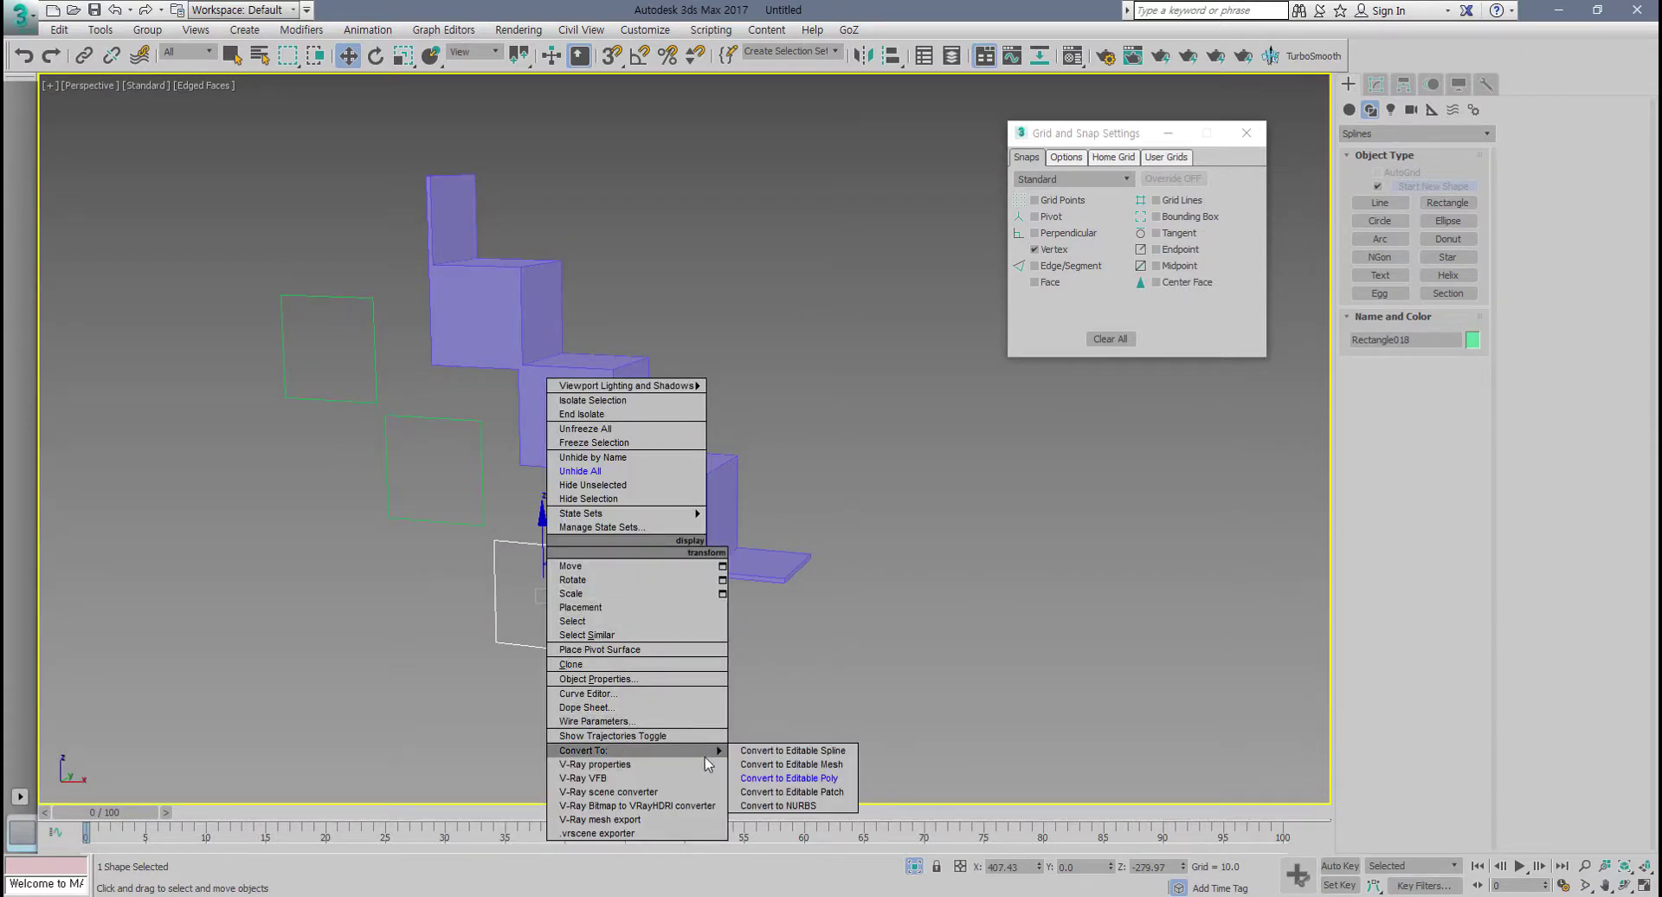
left_click(833, 752)
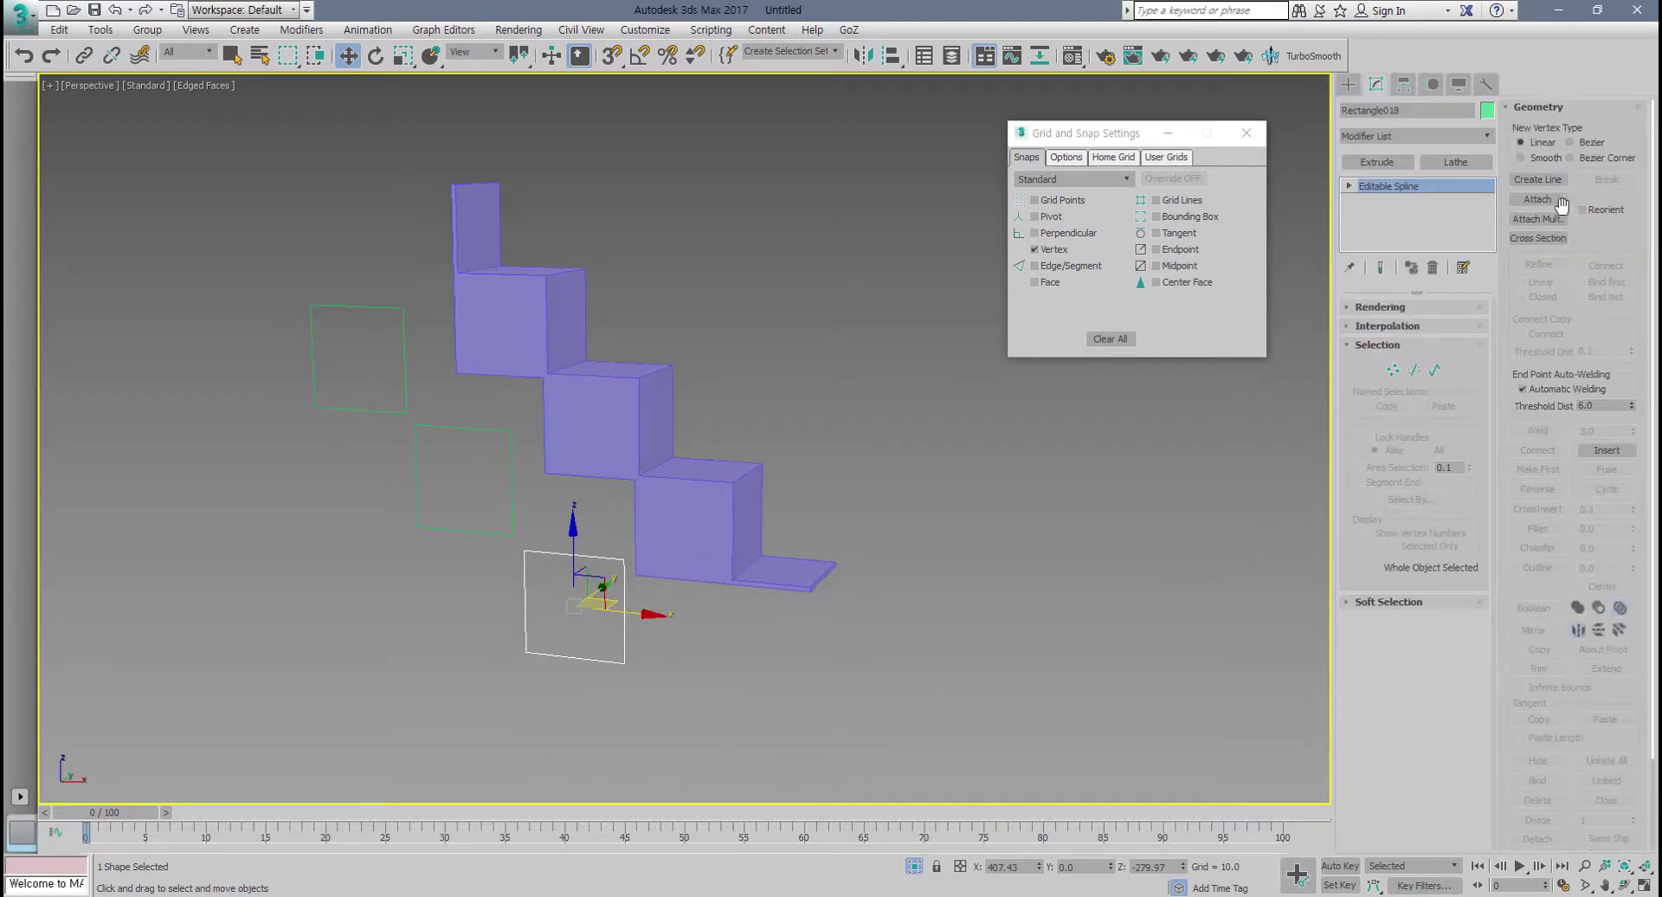
left_click(1548, 202)
left_click(513, 458)
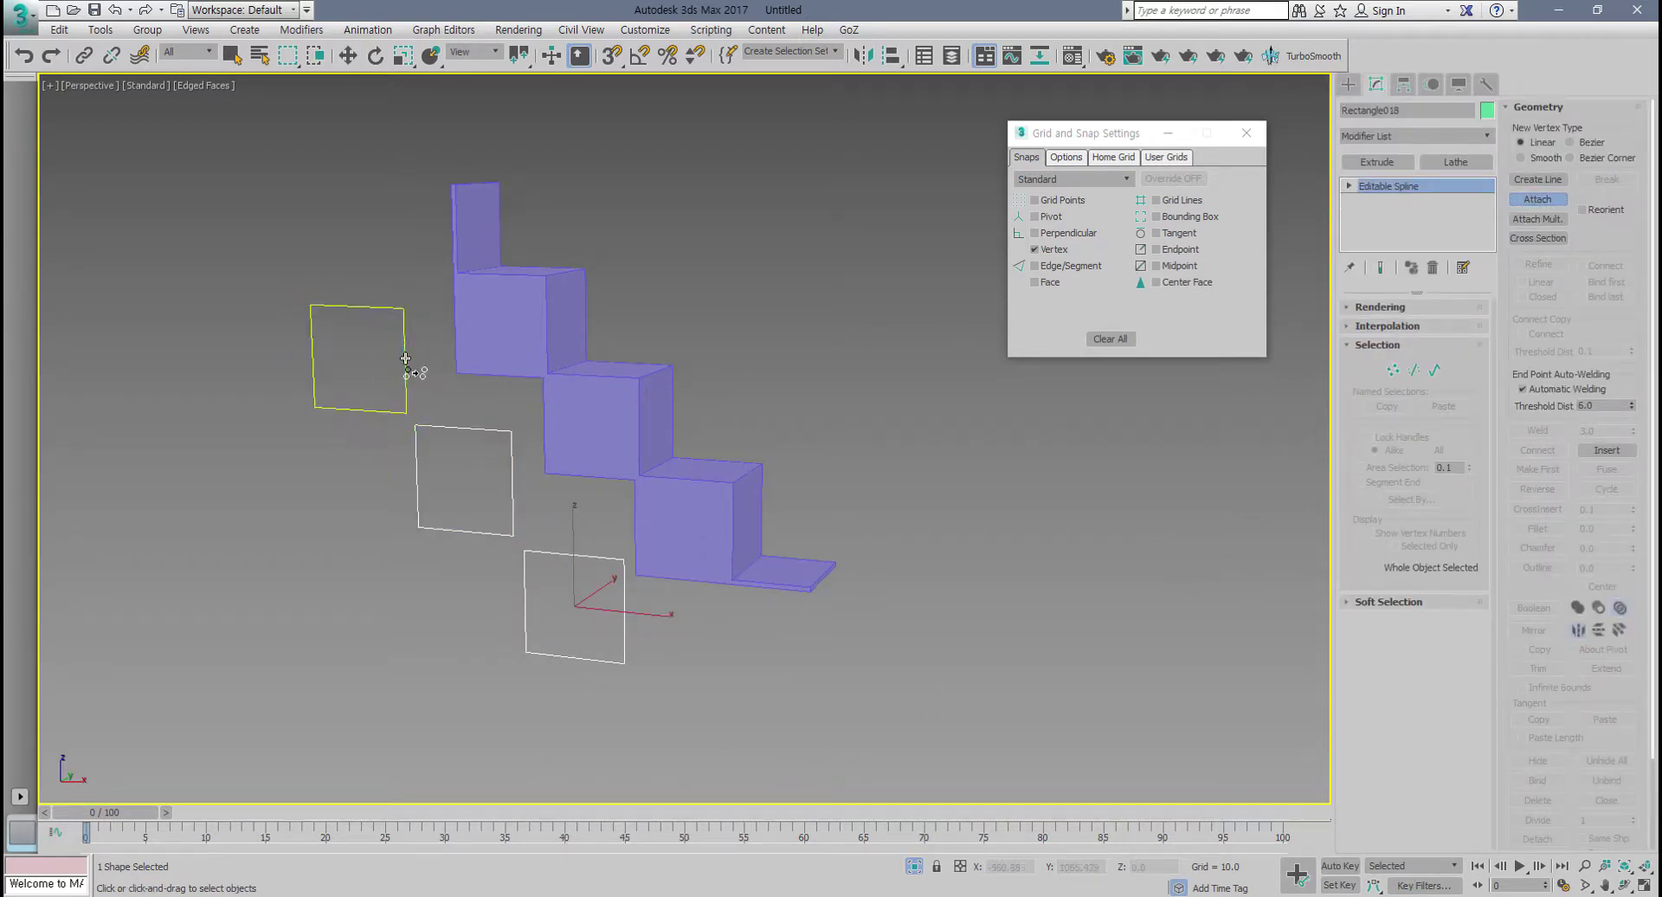
left_click(406, 333)
key("w")
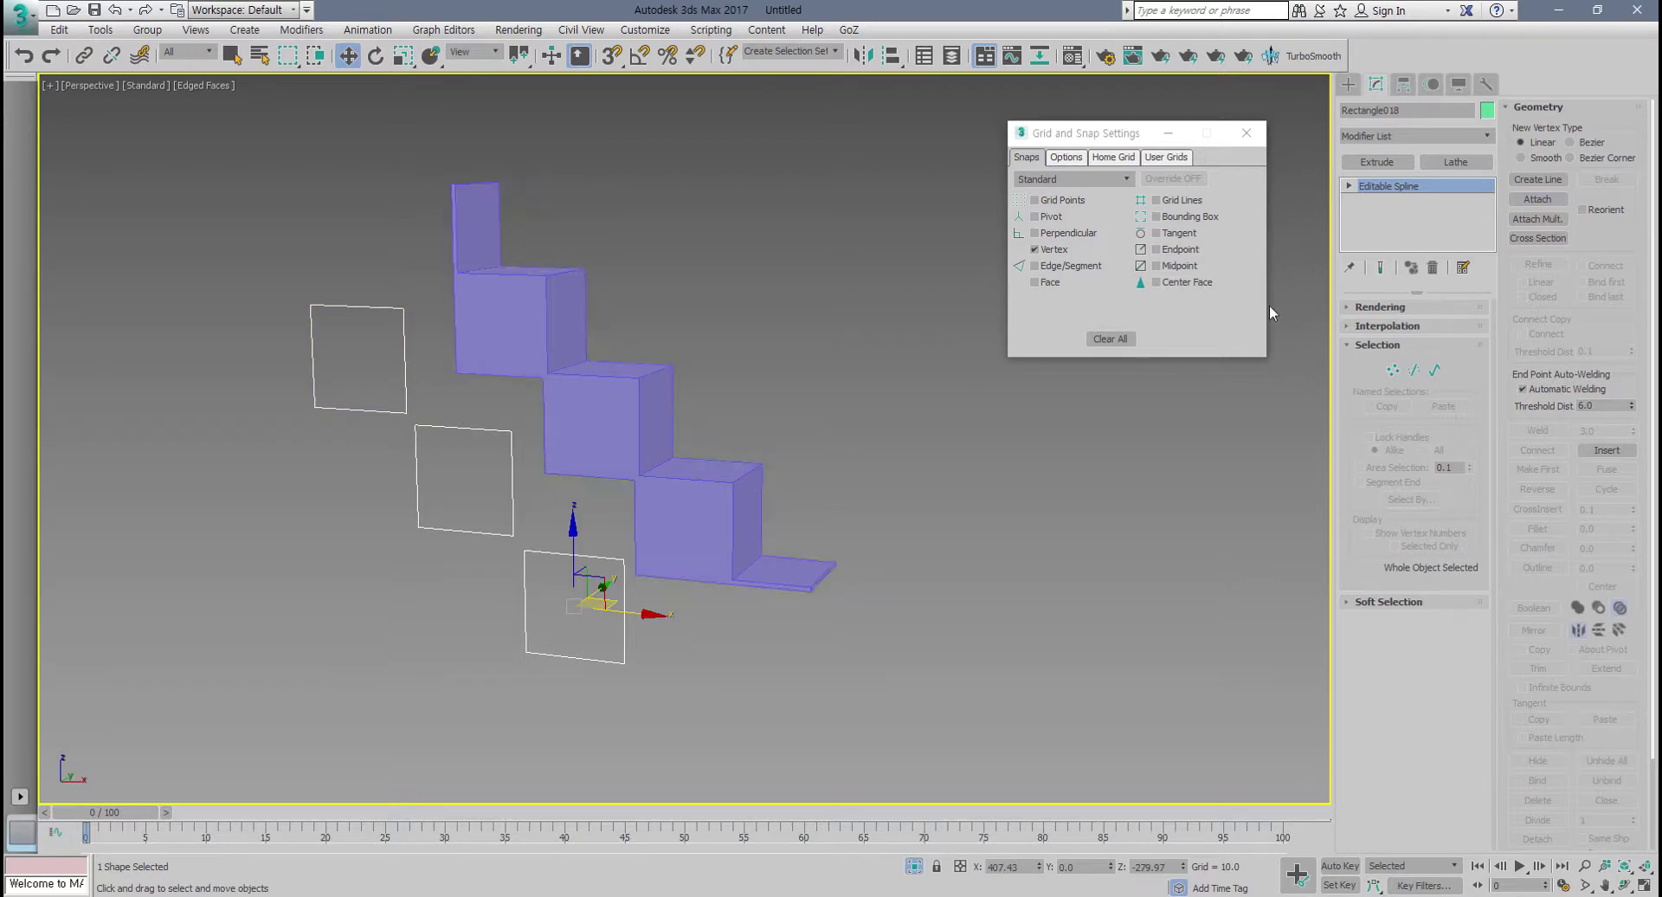
Step: Extrude the combined rectangles with an amount of 330.5
left_click(1366, 160)
middle_click_drag(900, 418, 769, 424, "alt")
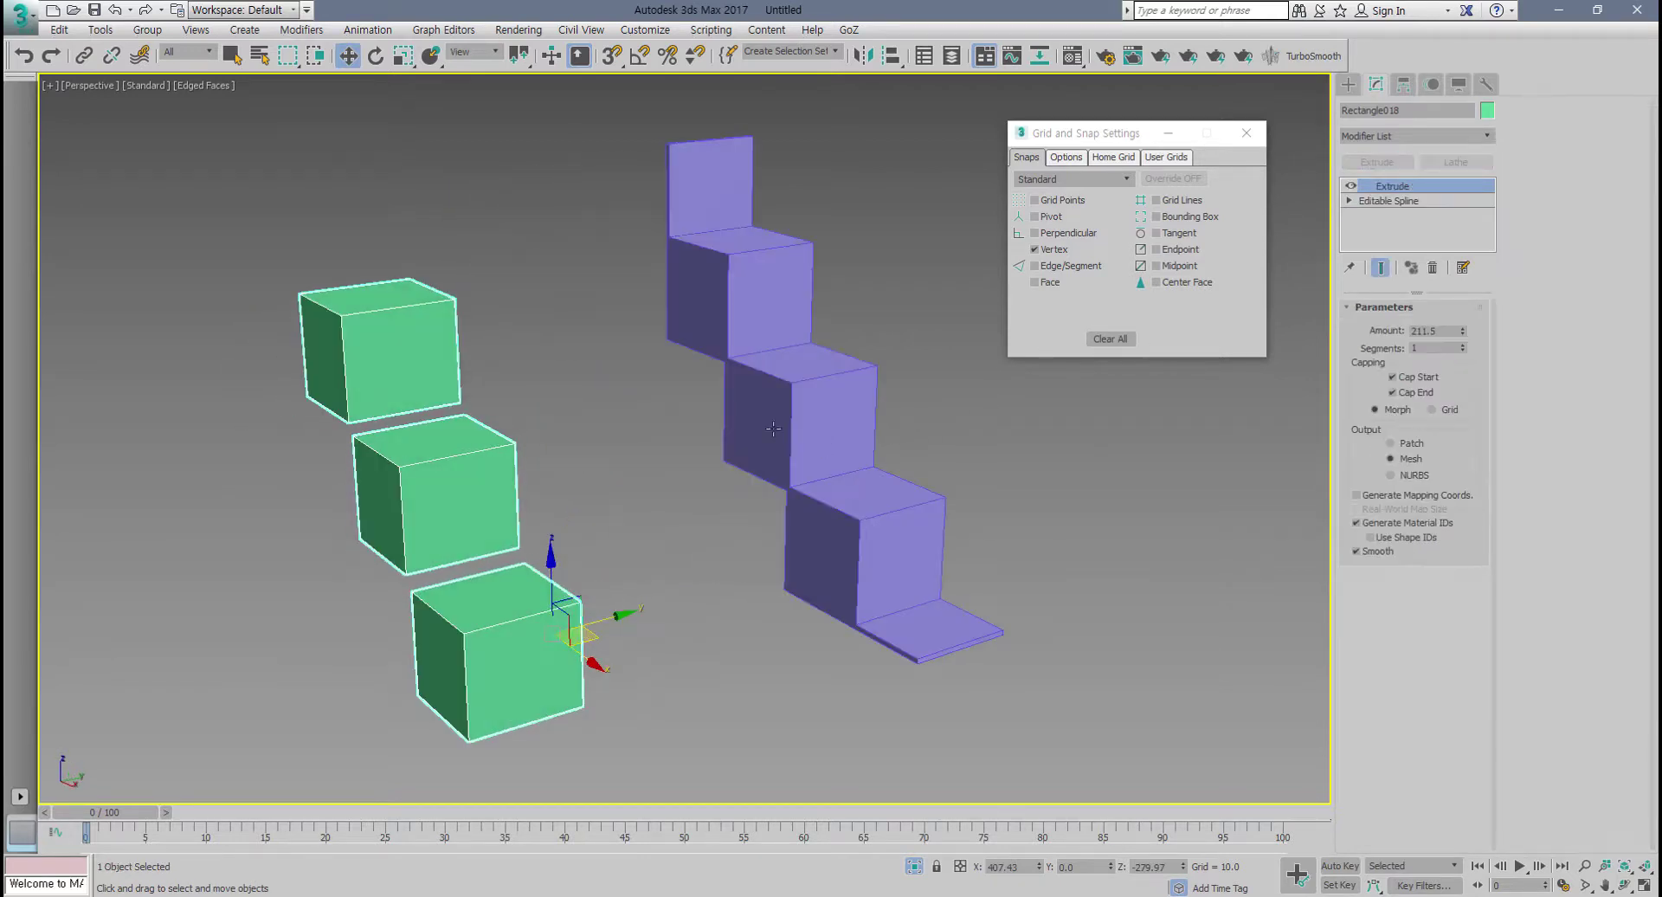
left_click_drag(1463, 333, 1388, 159)
Step: Move the three extruded boxes along Y to about 778.2, into the stair block, leaving a thin wall behind them
left_click_drag(617, 616, 965, 535)
key("alt+w")
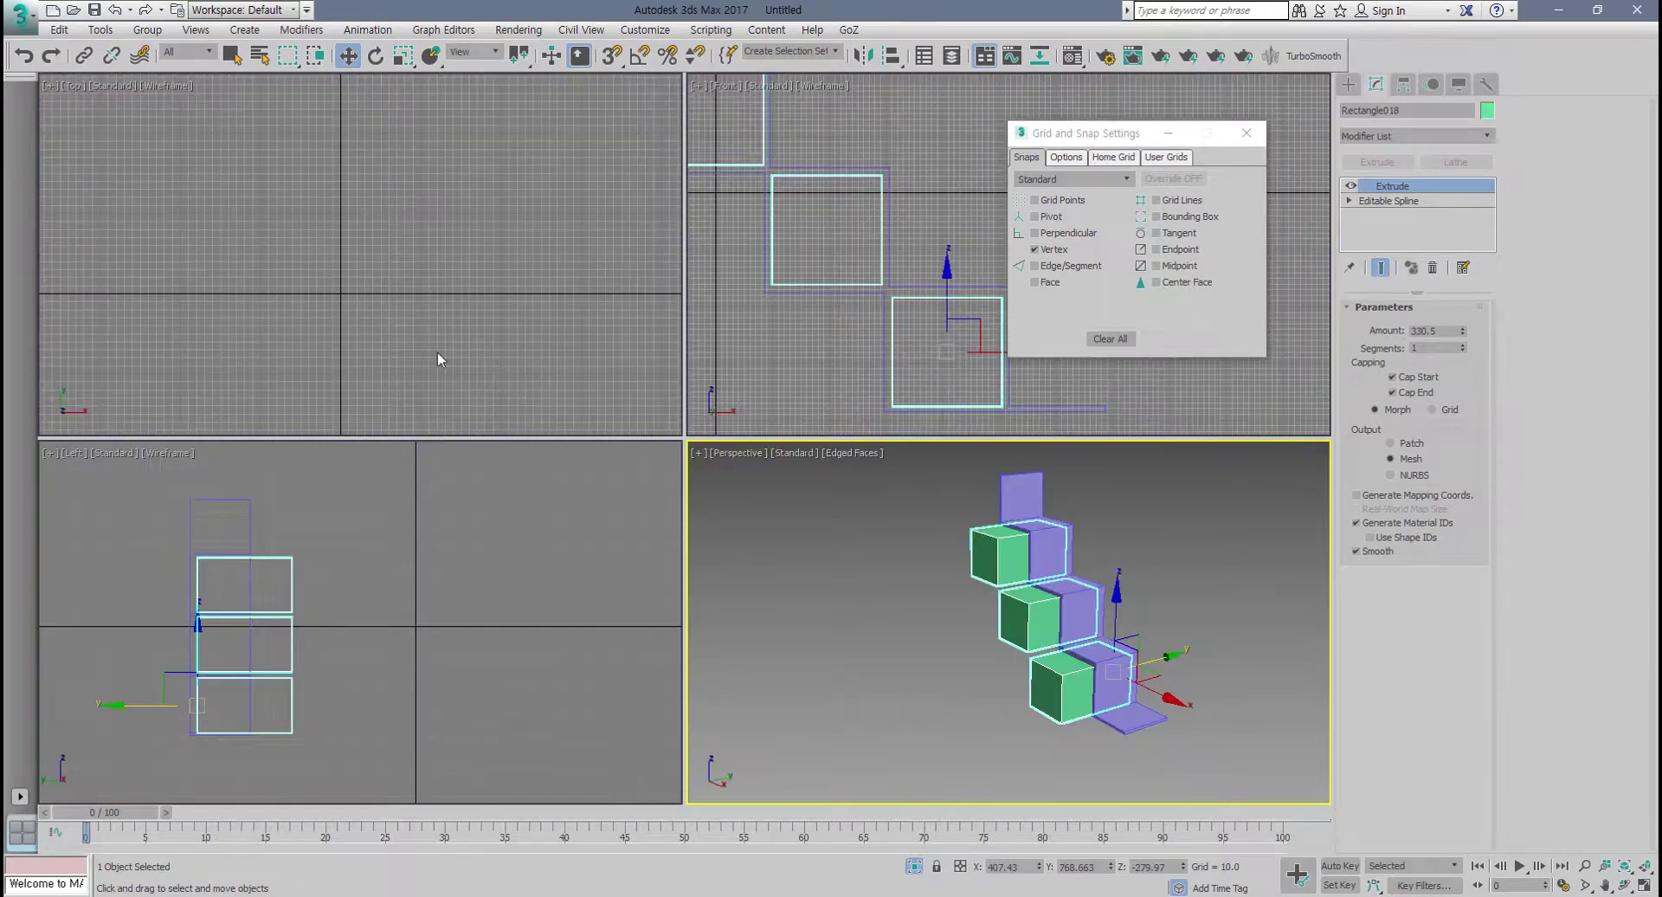
right_click(371, 537)
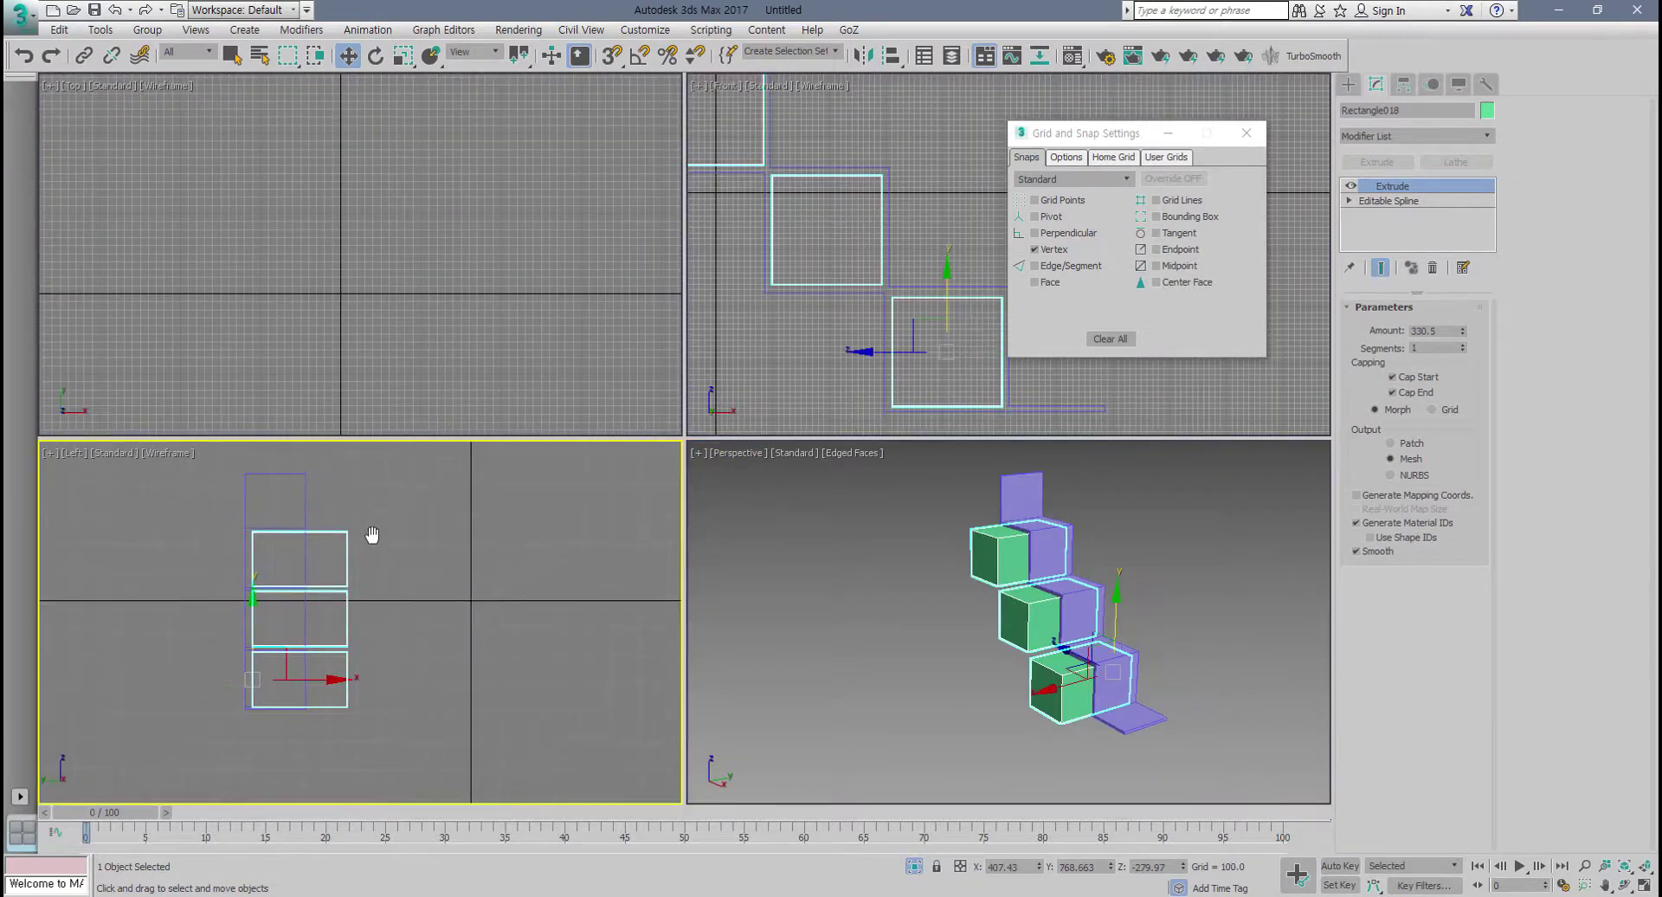
key("alt+w")
scroll(468, 535, "up", 5)
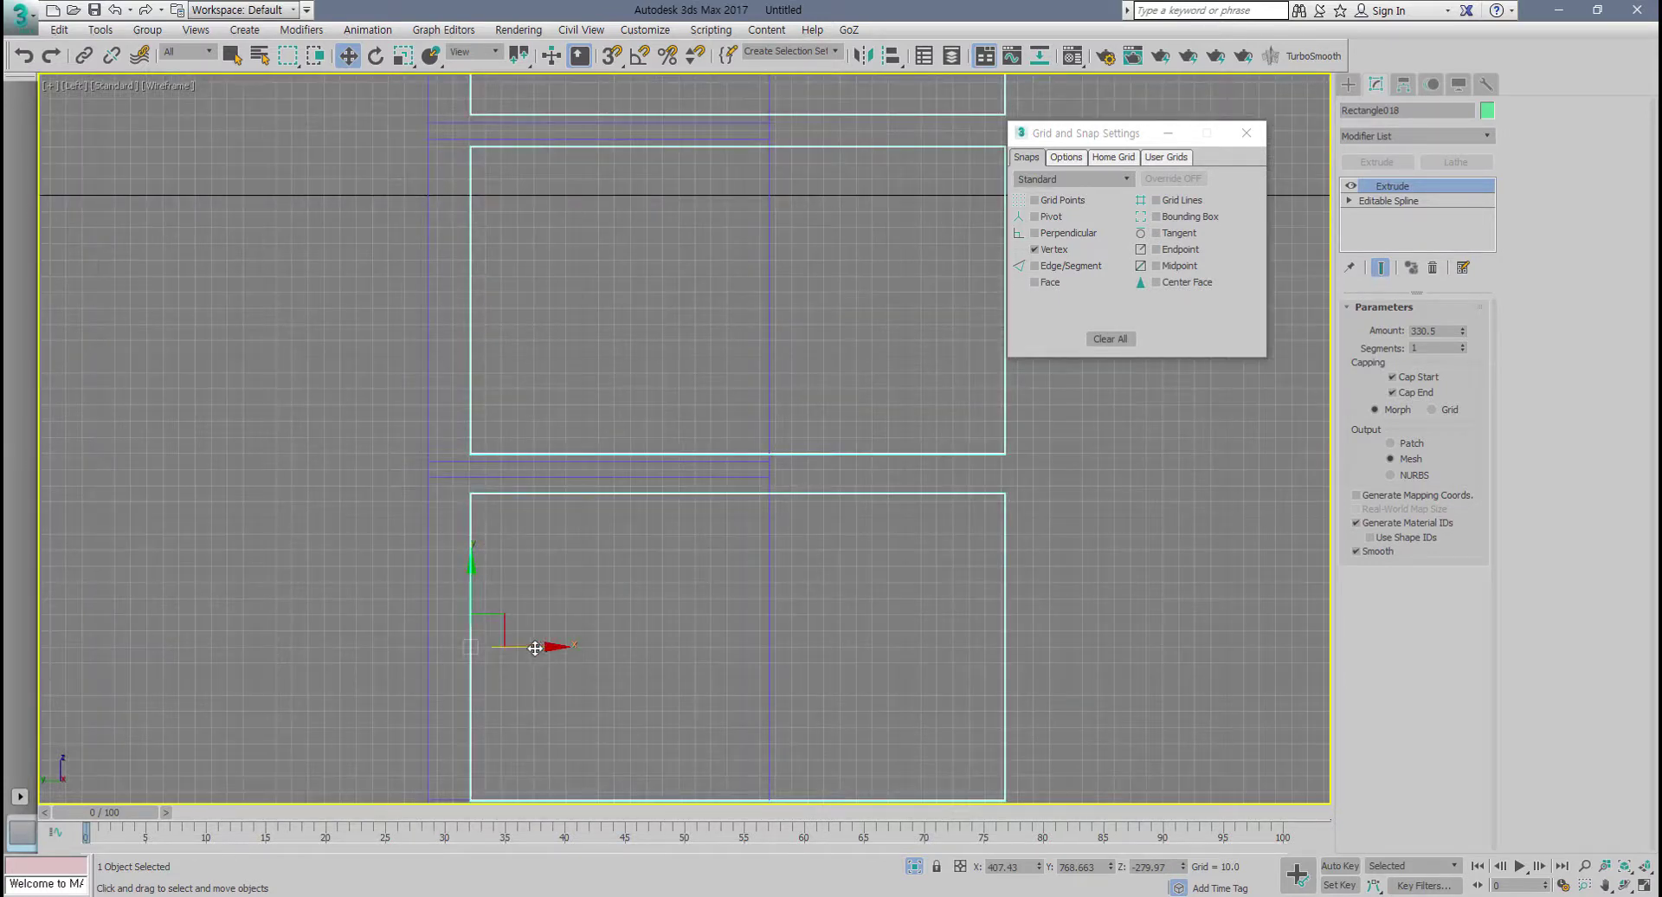
left_click_drag(538, 645, 523, 645)
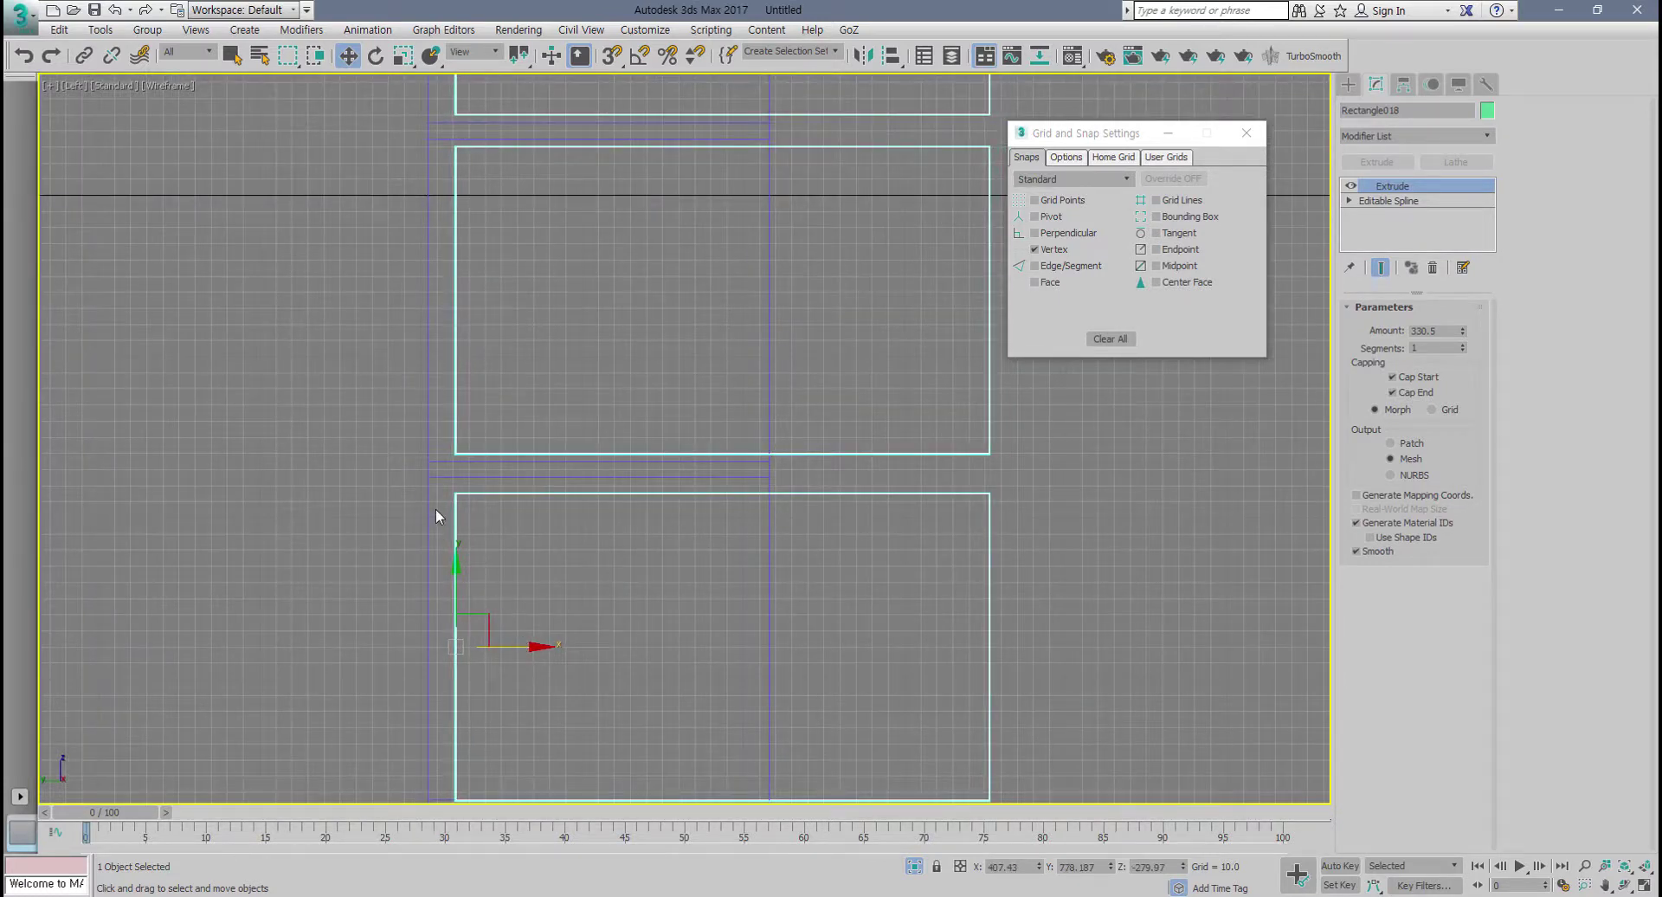
scroll(434, 507, "up", 5)
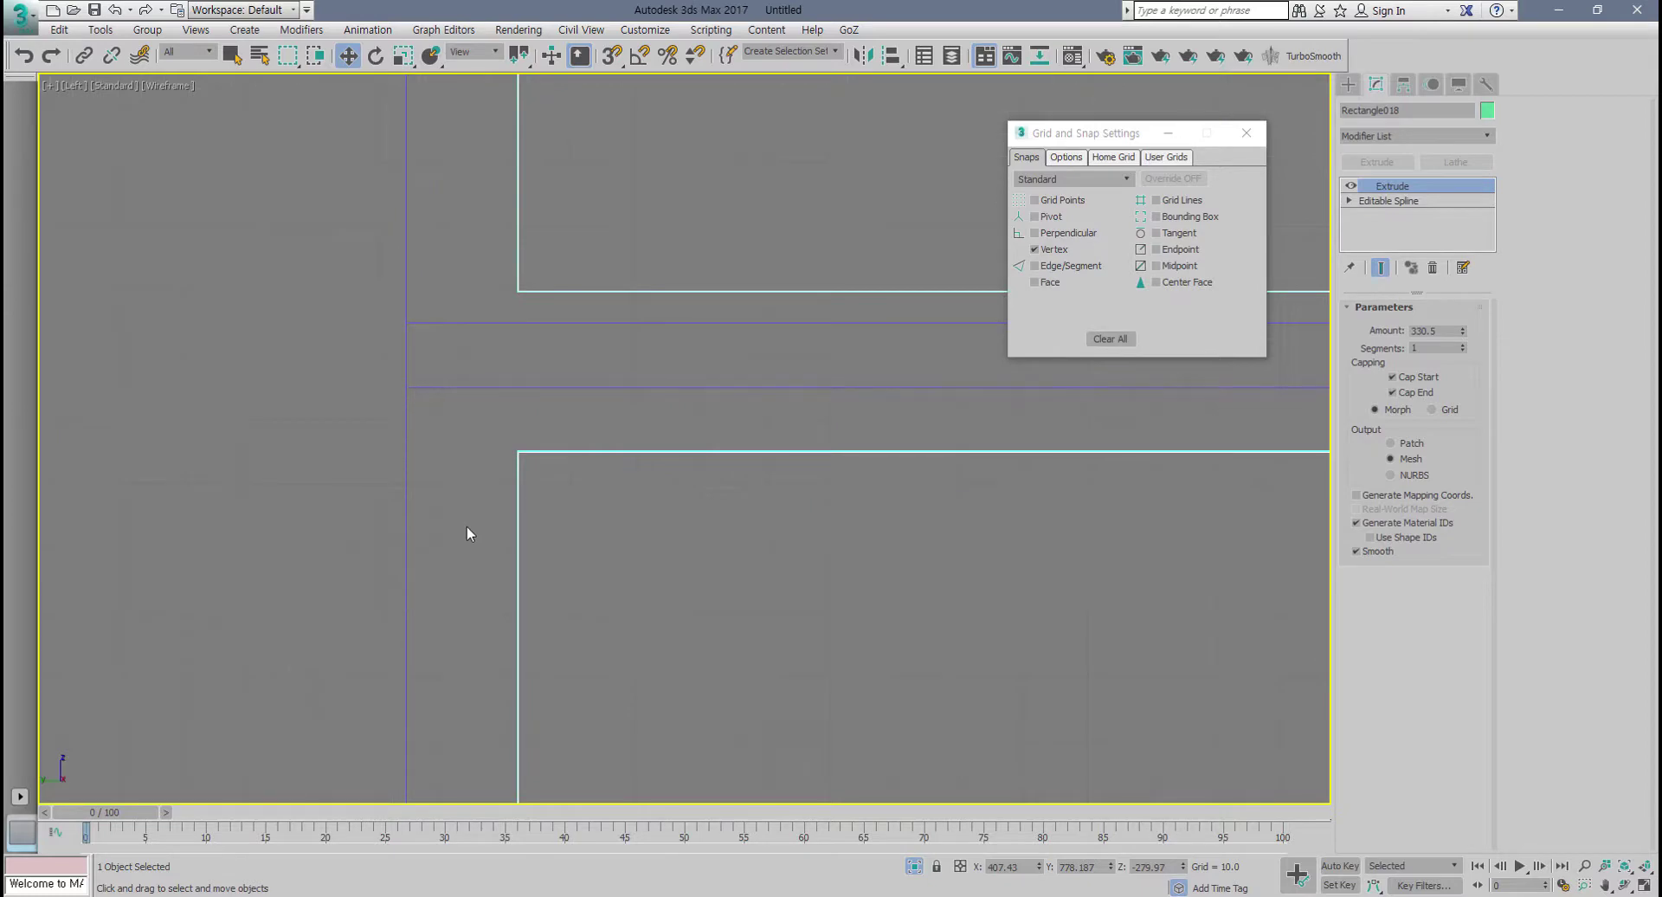
scroll(466, 526, "down", 10)
key("alt+w")
Step: Select the purple stair block in the perspective view and close the Grid and Snap Settings
right_click(923, 649)
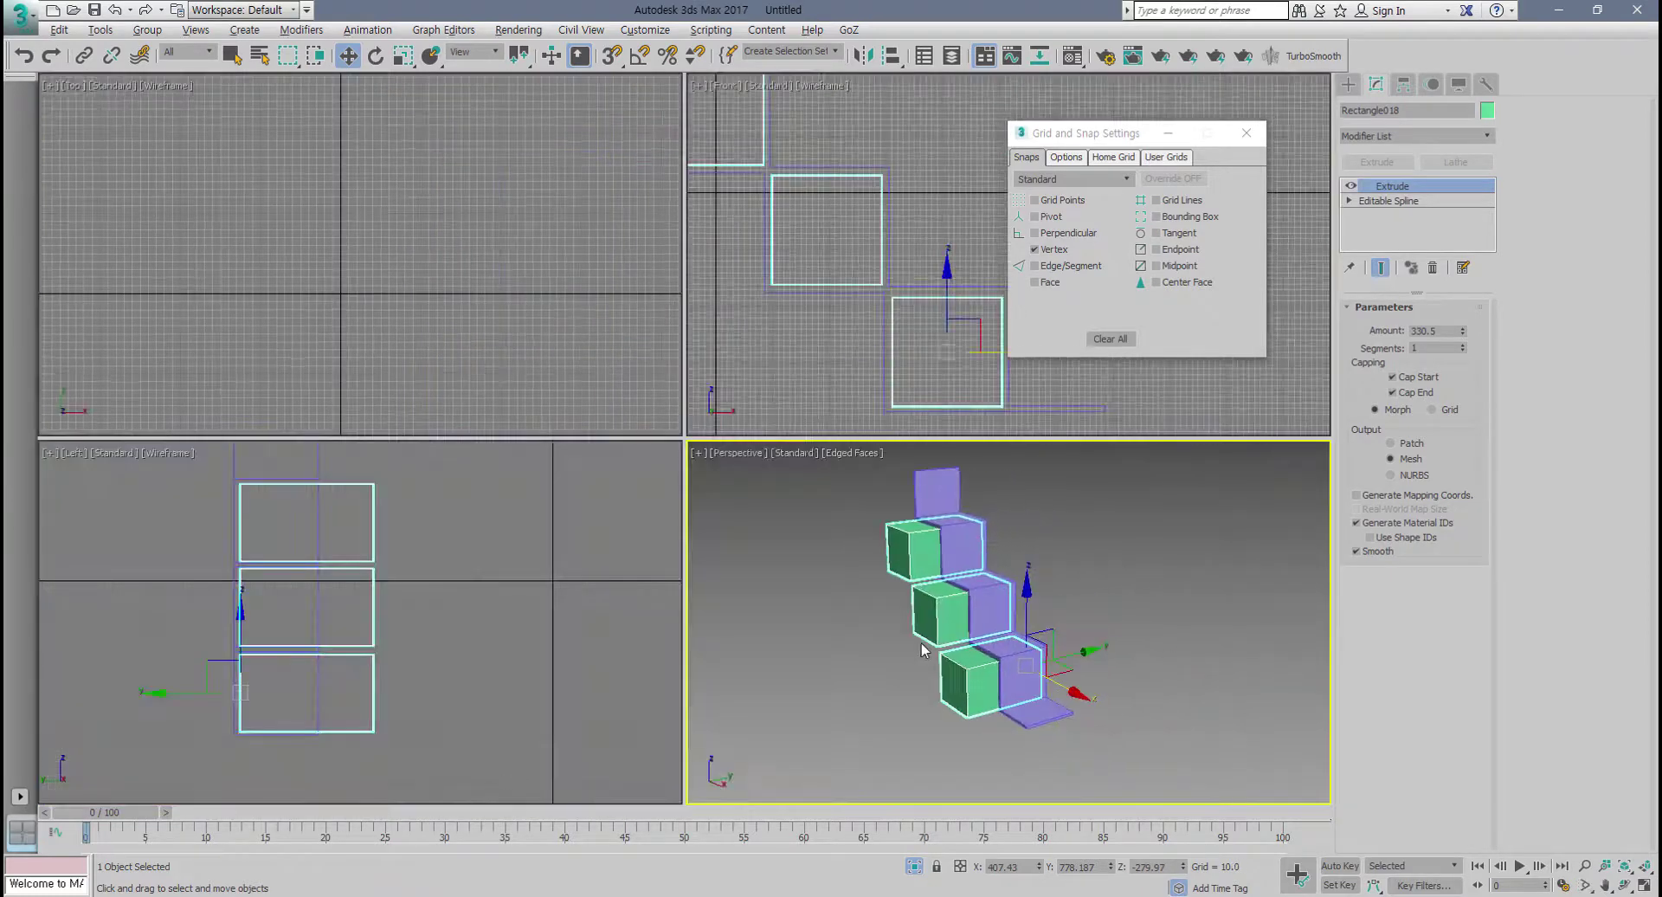
key("alt+w")
middle_click_drag(922, 651, 902, 621, "alt")
middle_click_drag(902, 621, 913, 718)
left_click(554, 263)
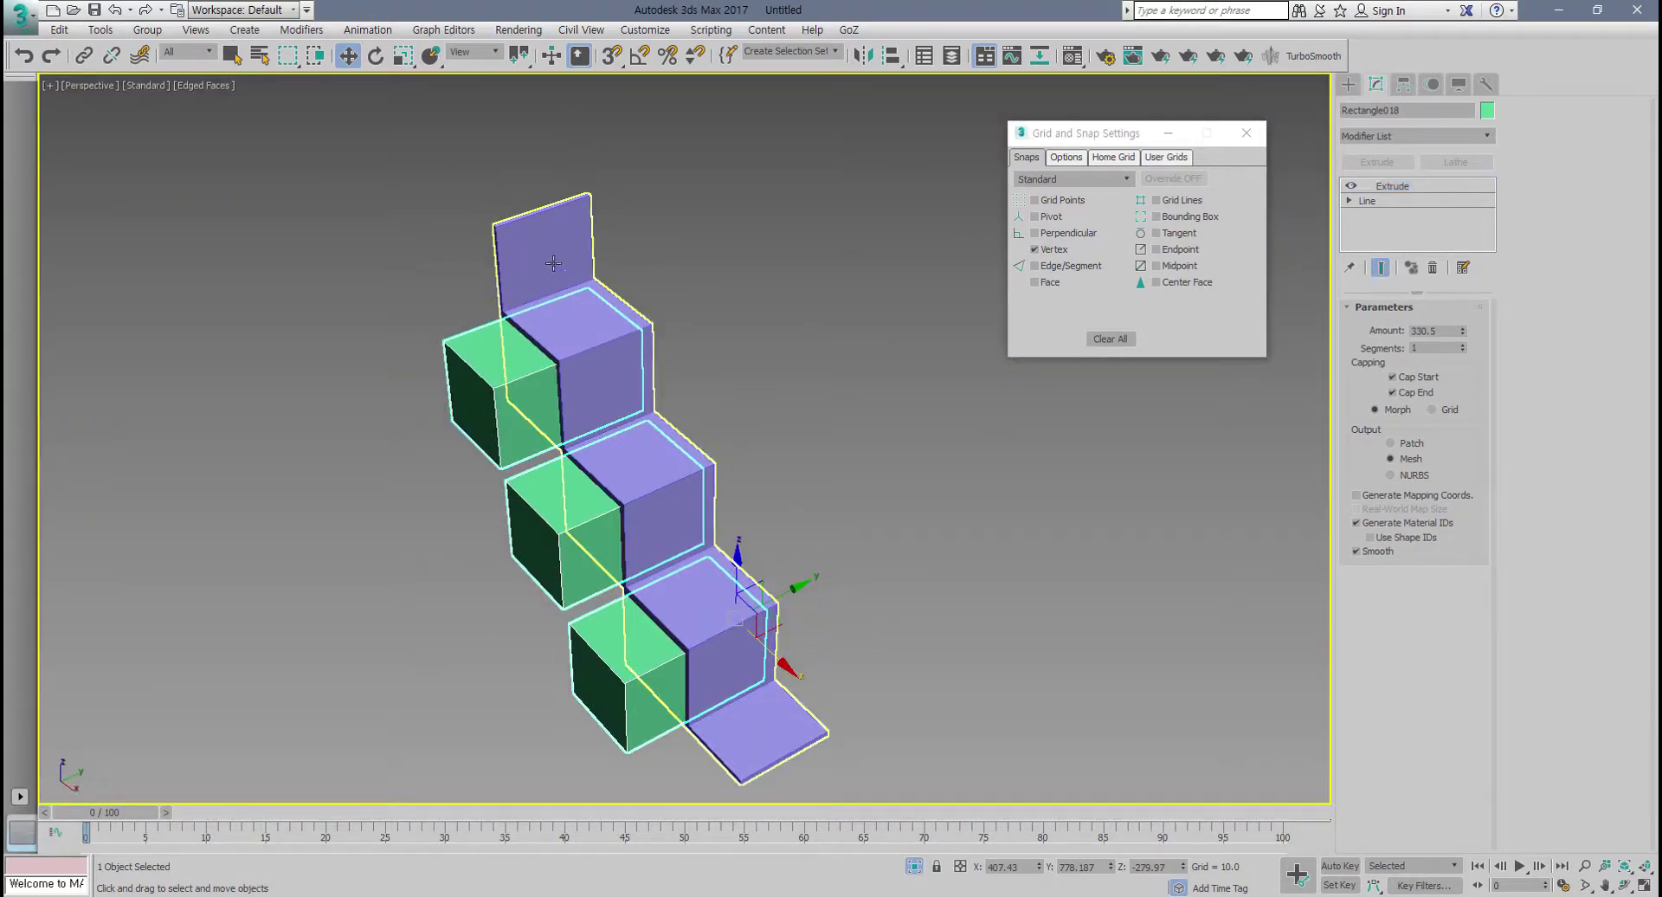
middle_click_drag(554, 263, 587, 353, "alt")
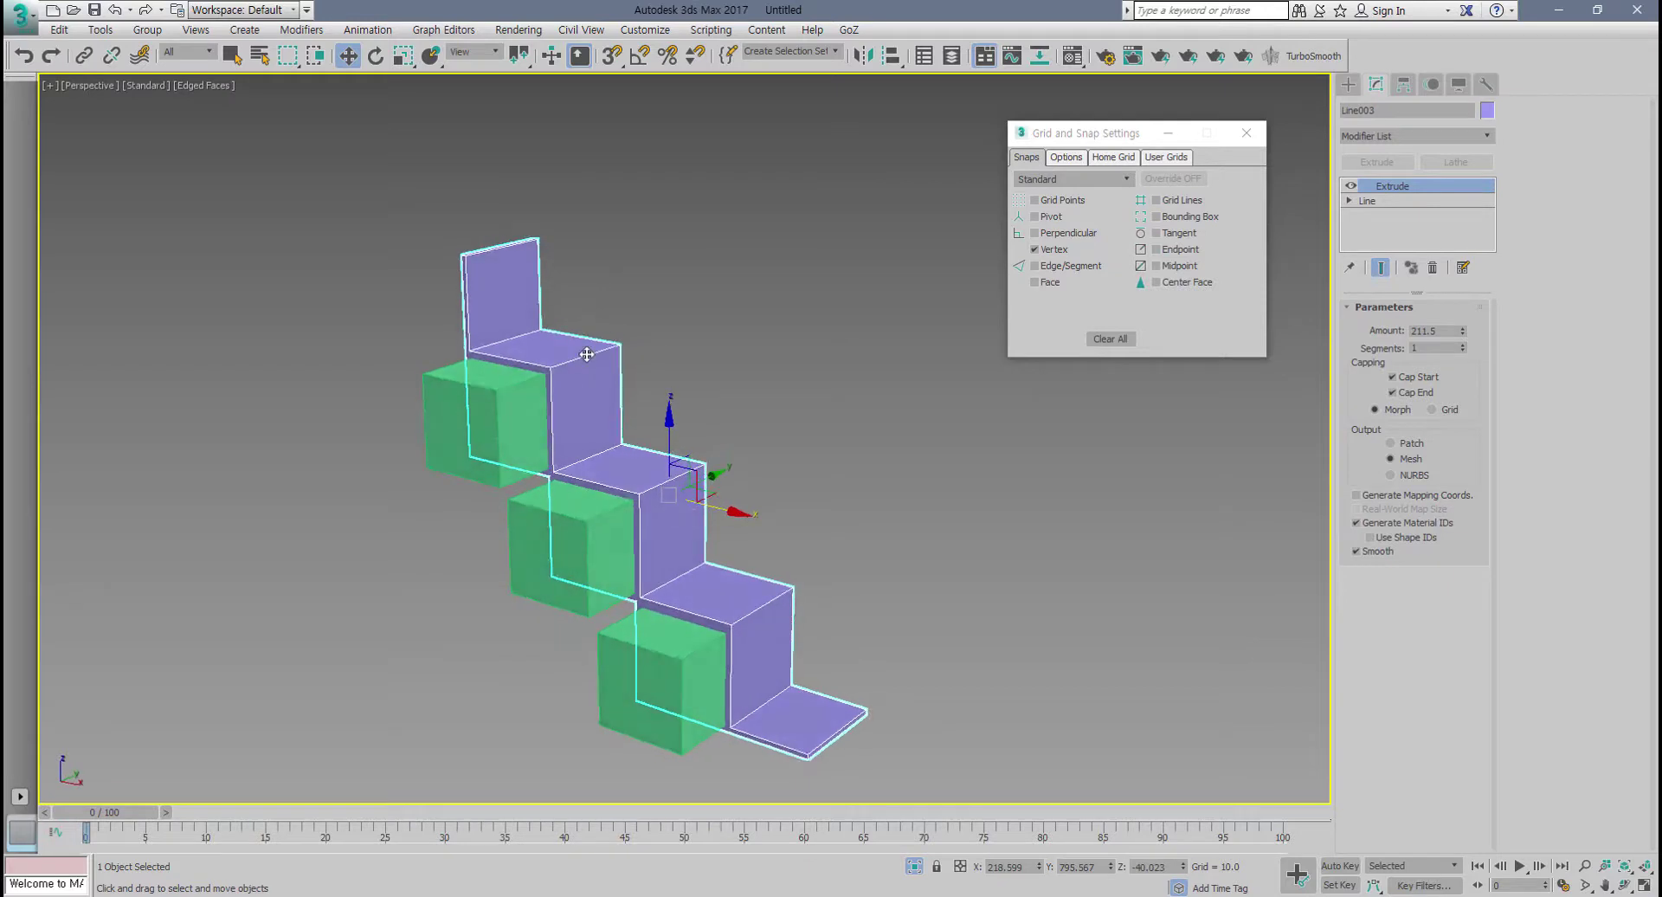
middle_click_drag(606, 413, 621, 413)
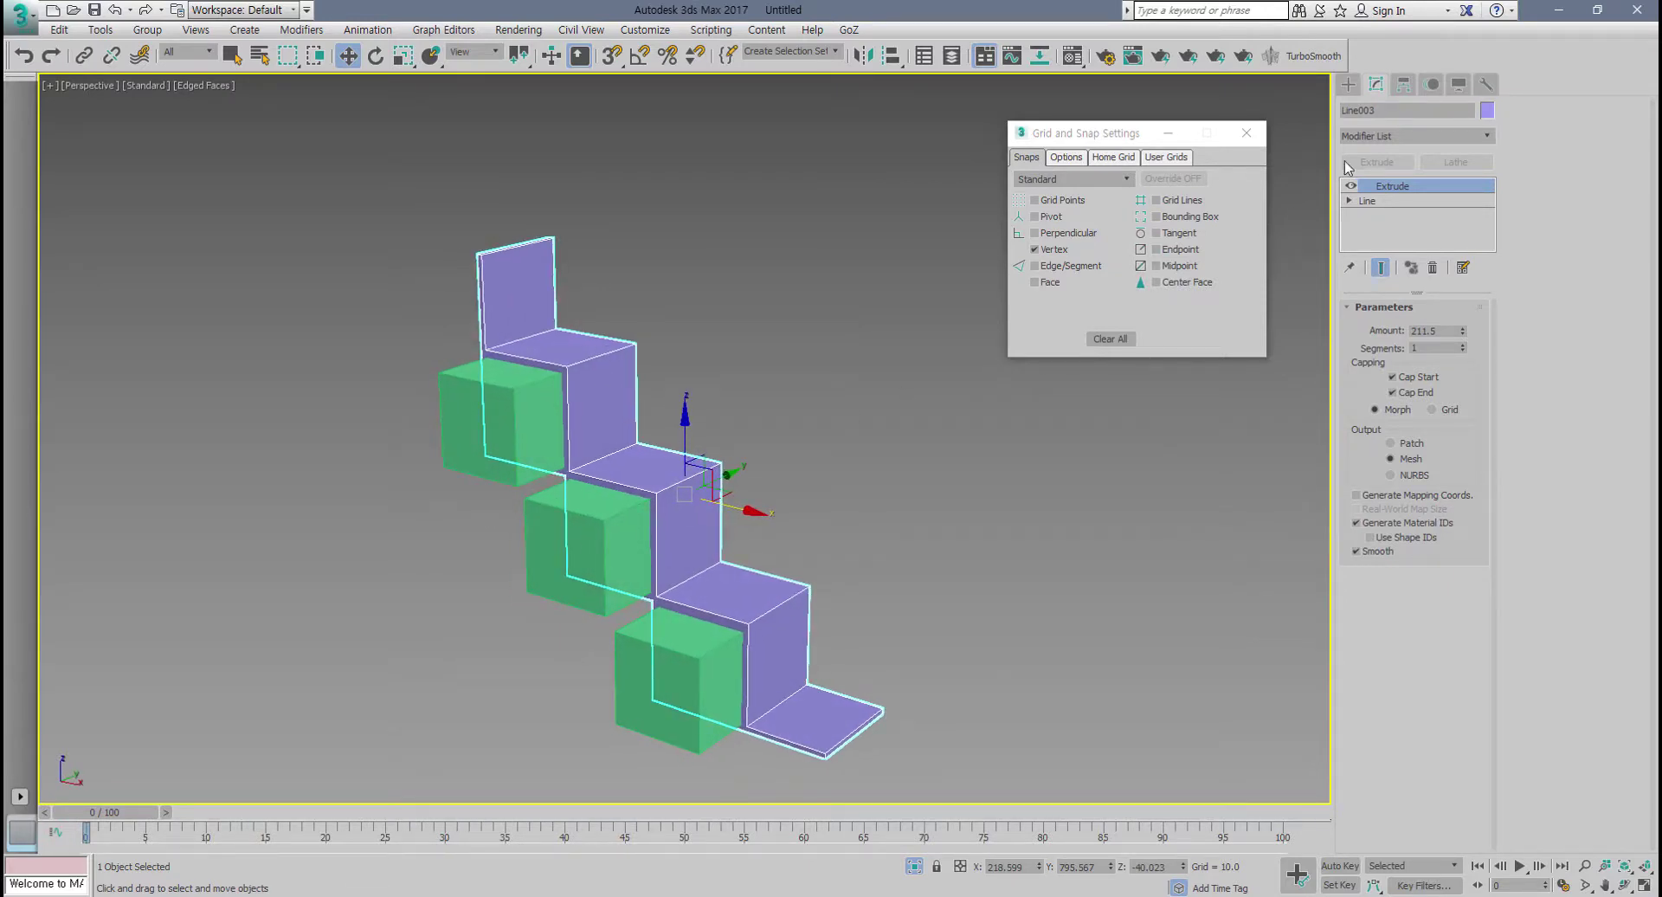
left_click_drag(1119, 133, 1080, 129)
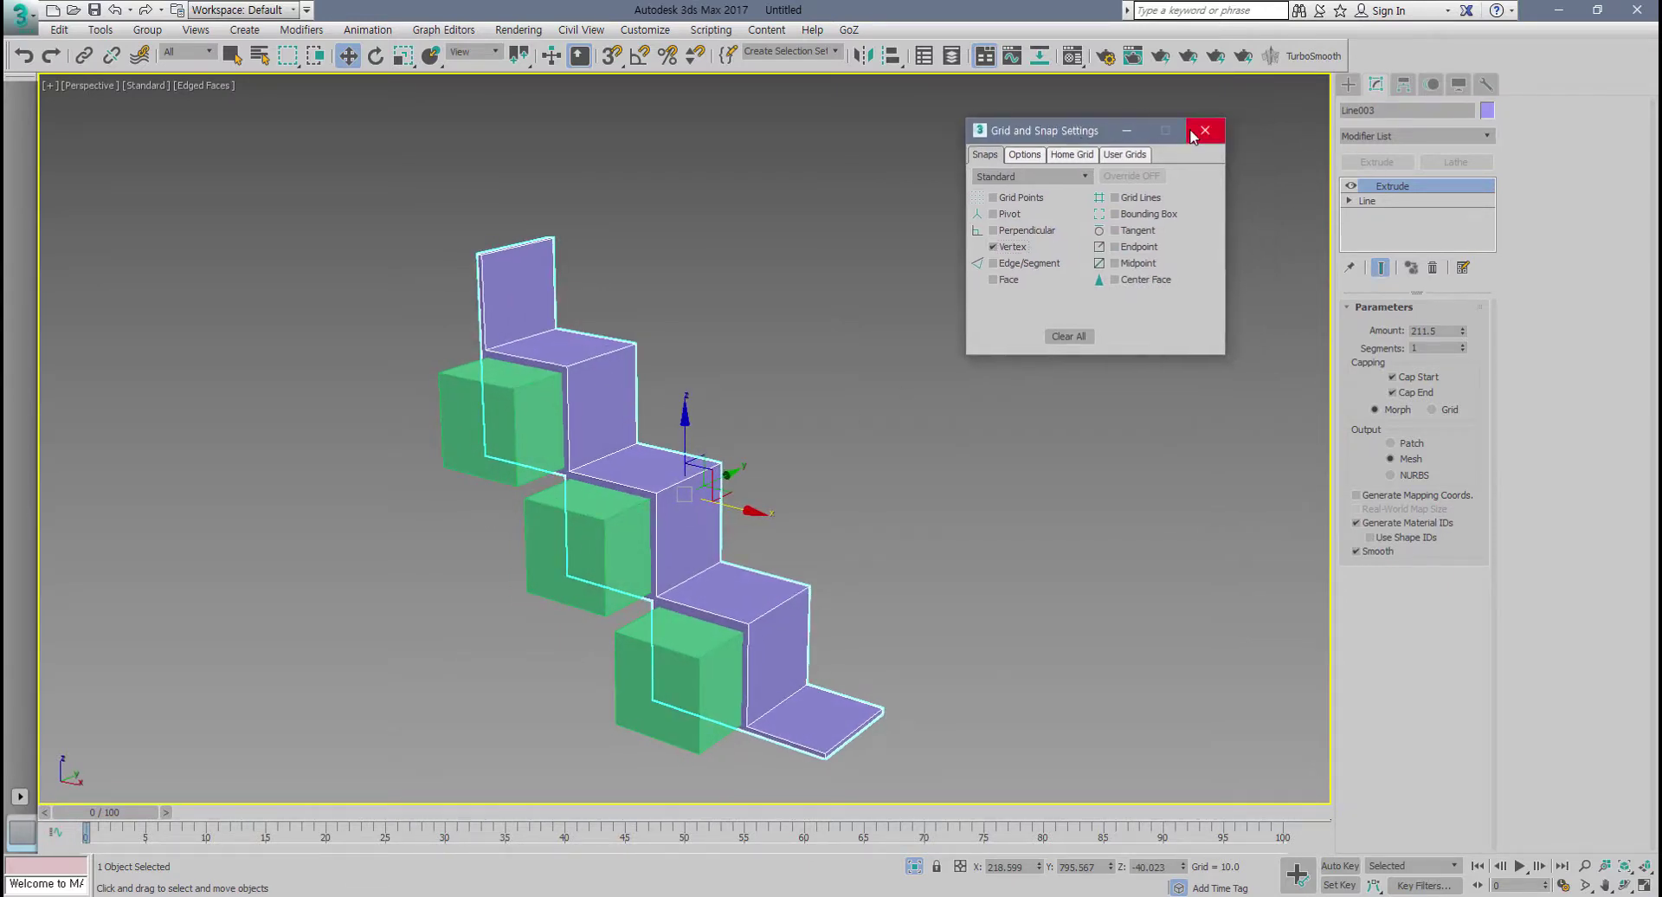
left_click(1203, 130)
middle_click_drag(786, 408, 810, 387)
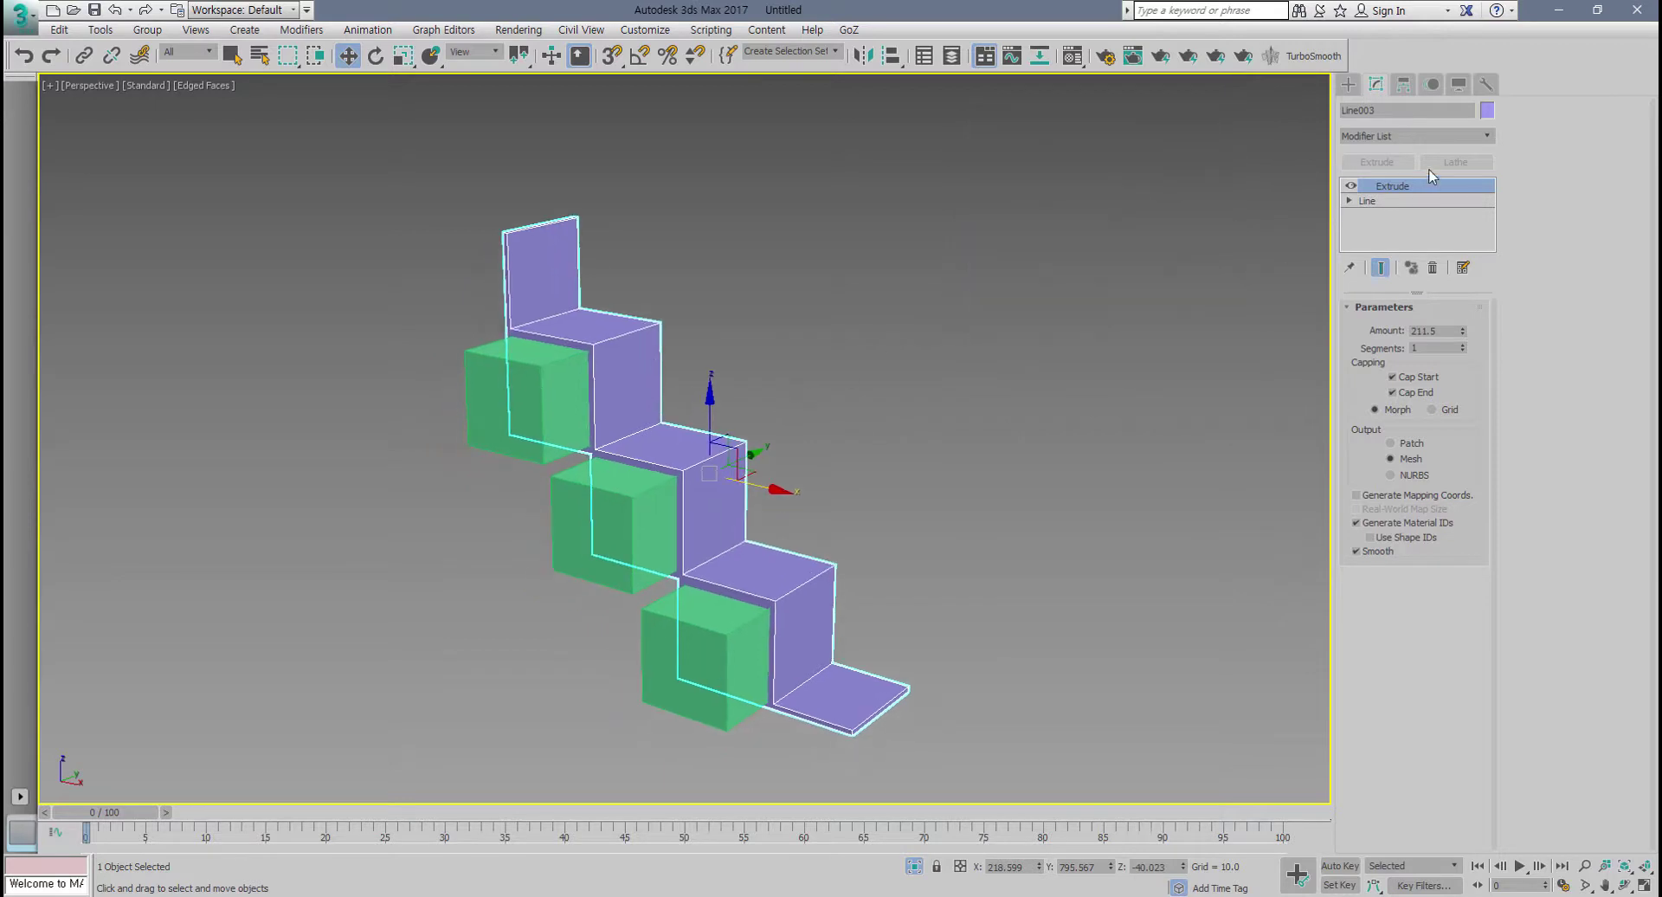
Step: Display the Compound Objects creation tools for the selected stair block
left_click(1347, 86)
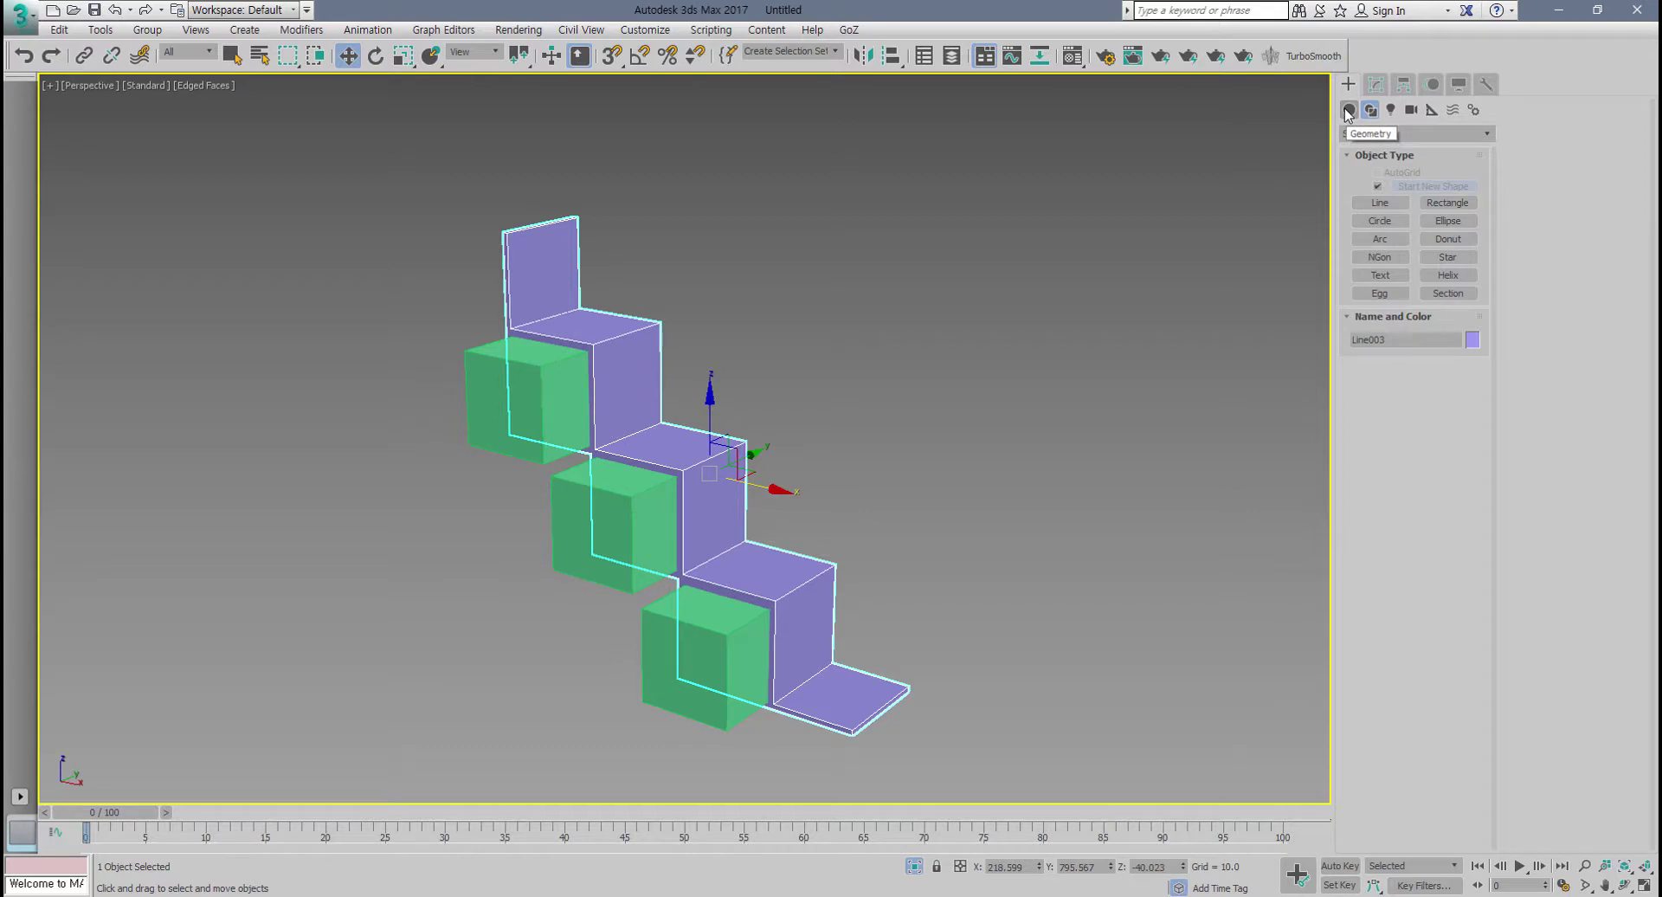
left_click(1348, 111)
left_click(1390, 135)
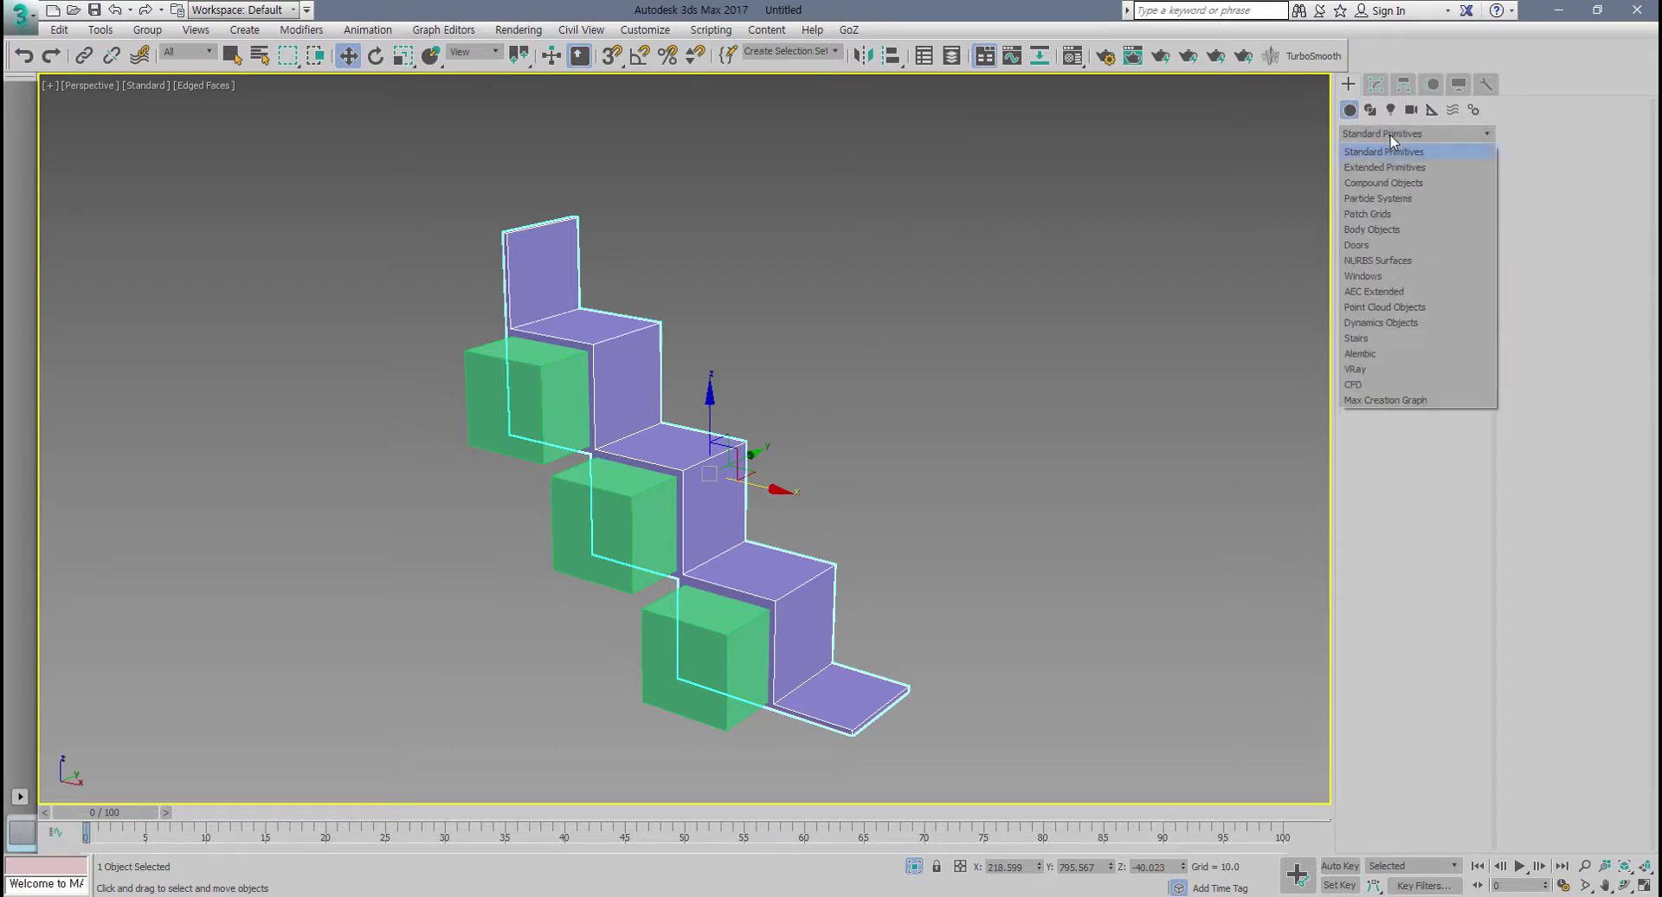
left_click(1405, 184)
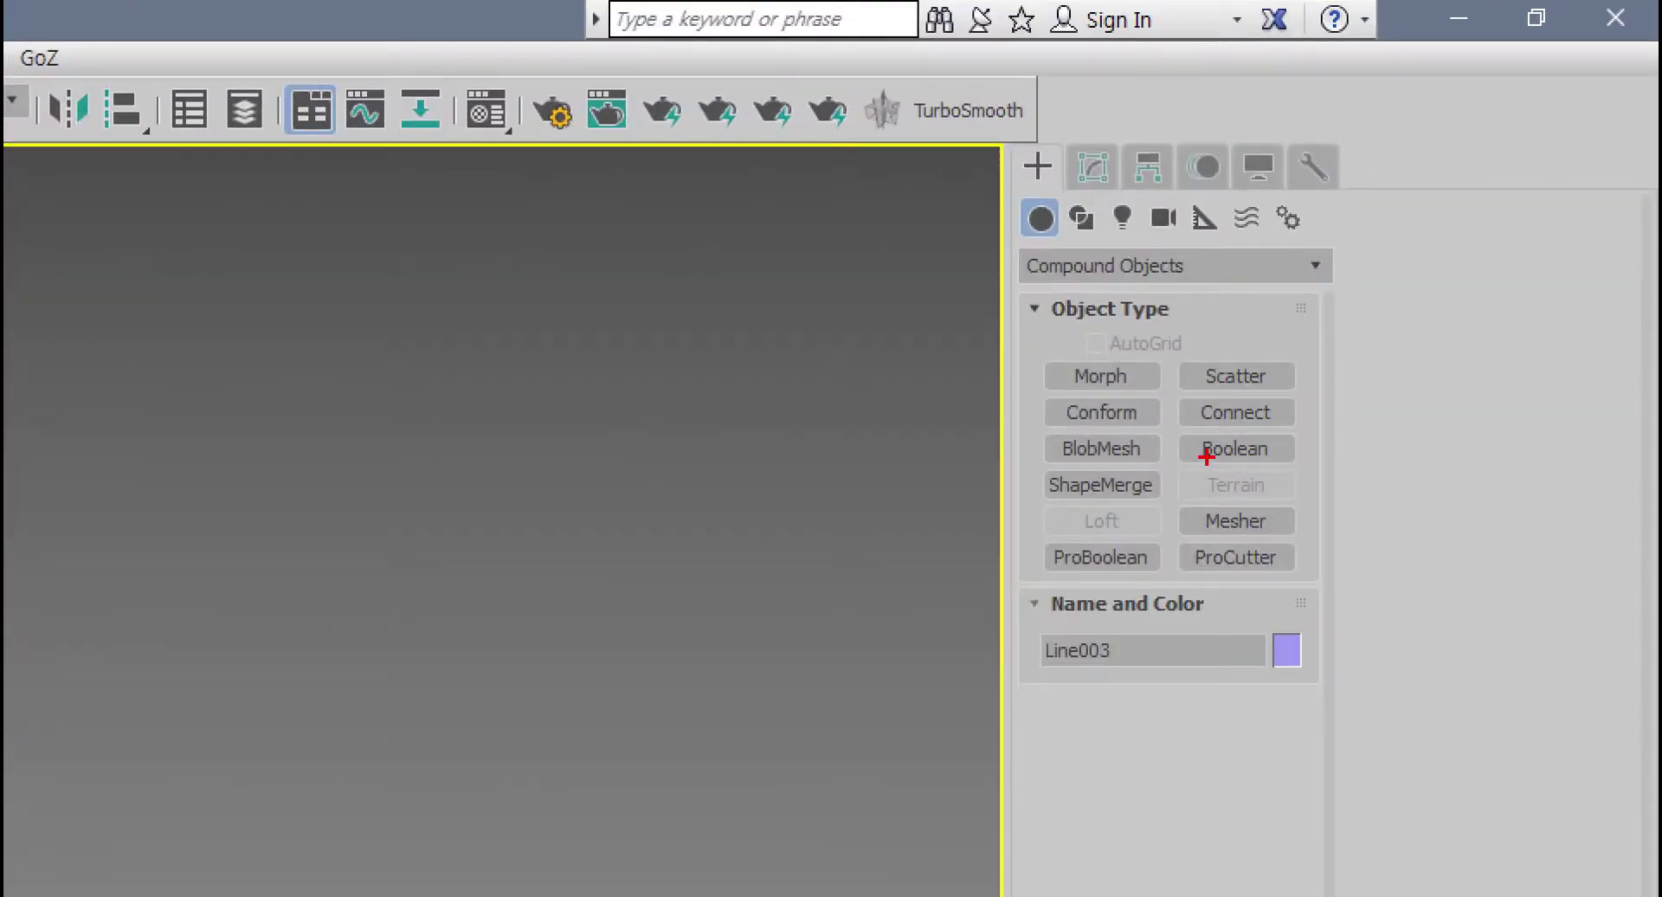
mouse_move(1146, 649)
left_mouse_down()
mouse_move(920, 538)
mouse_move(1229, 291)
mouse_move(1271, 599)
mouse_move(983, 290)
mouse_move(1333, 491)
mouse_move(1057, 597)
left_mouse_up()
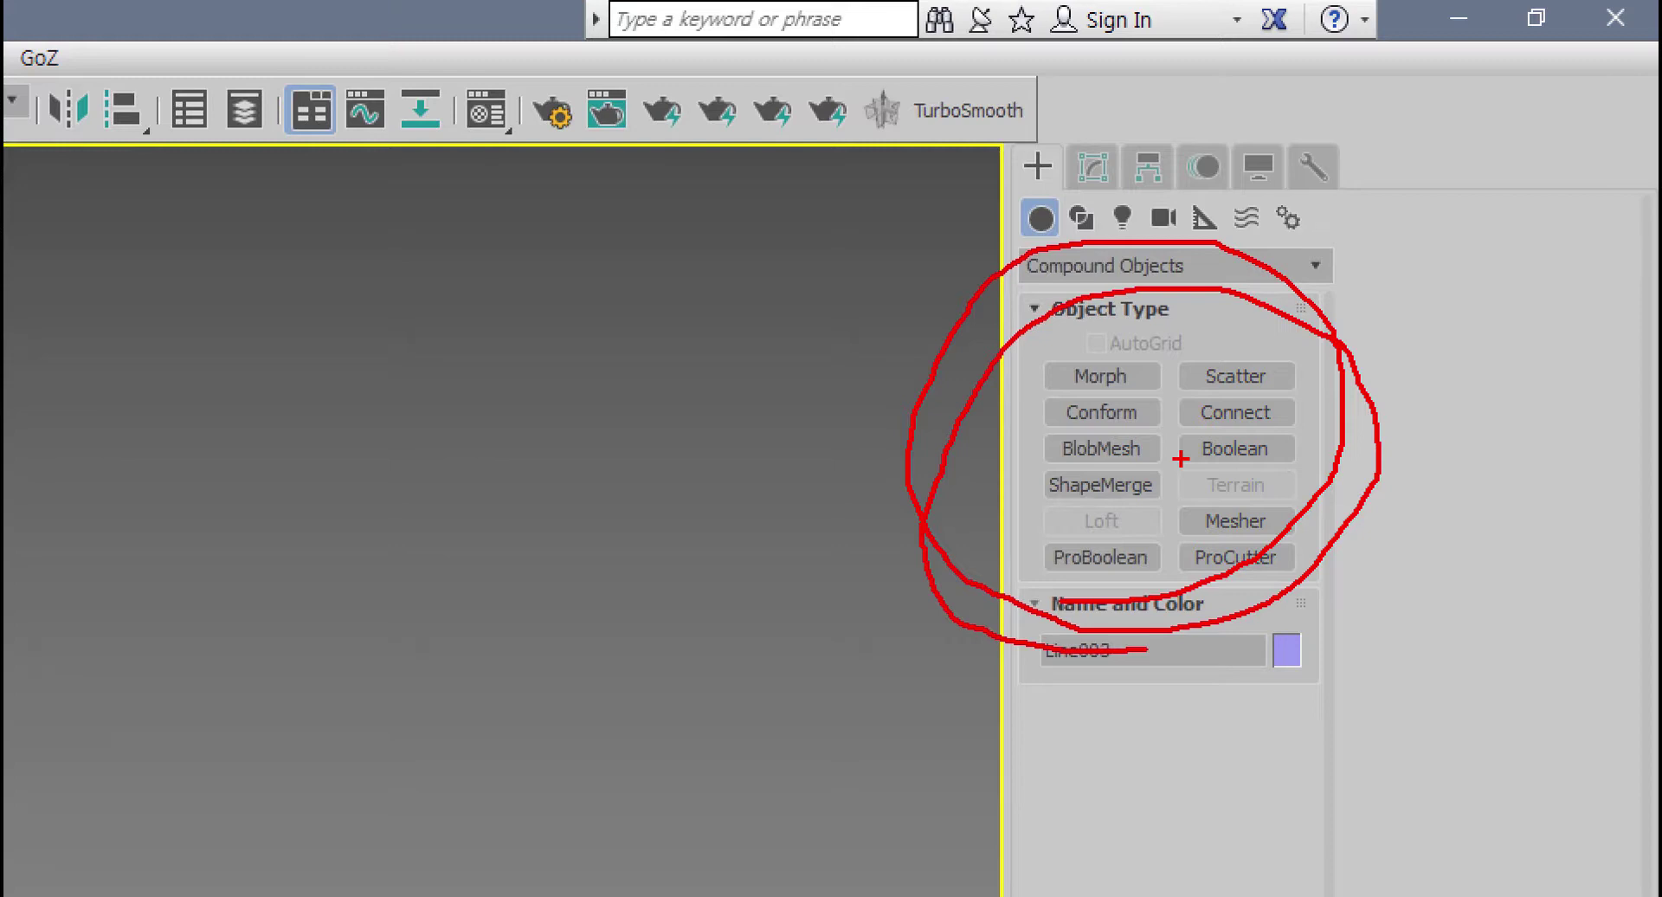
left_click_drag(1271, 334, 1287, 614)
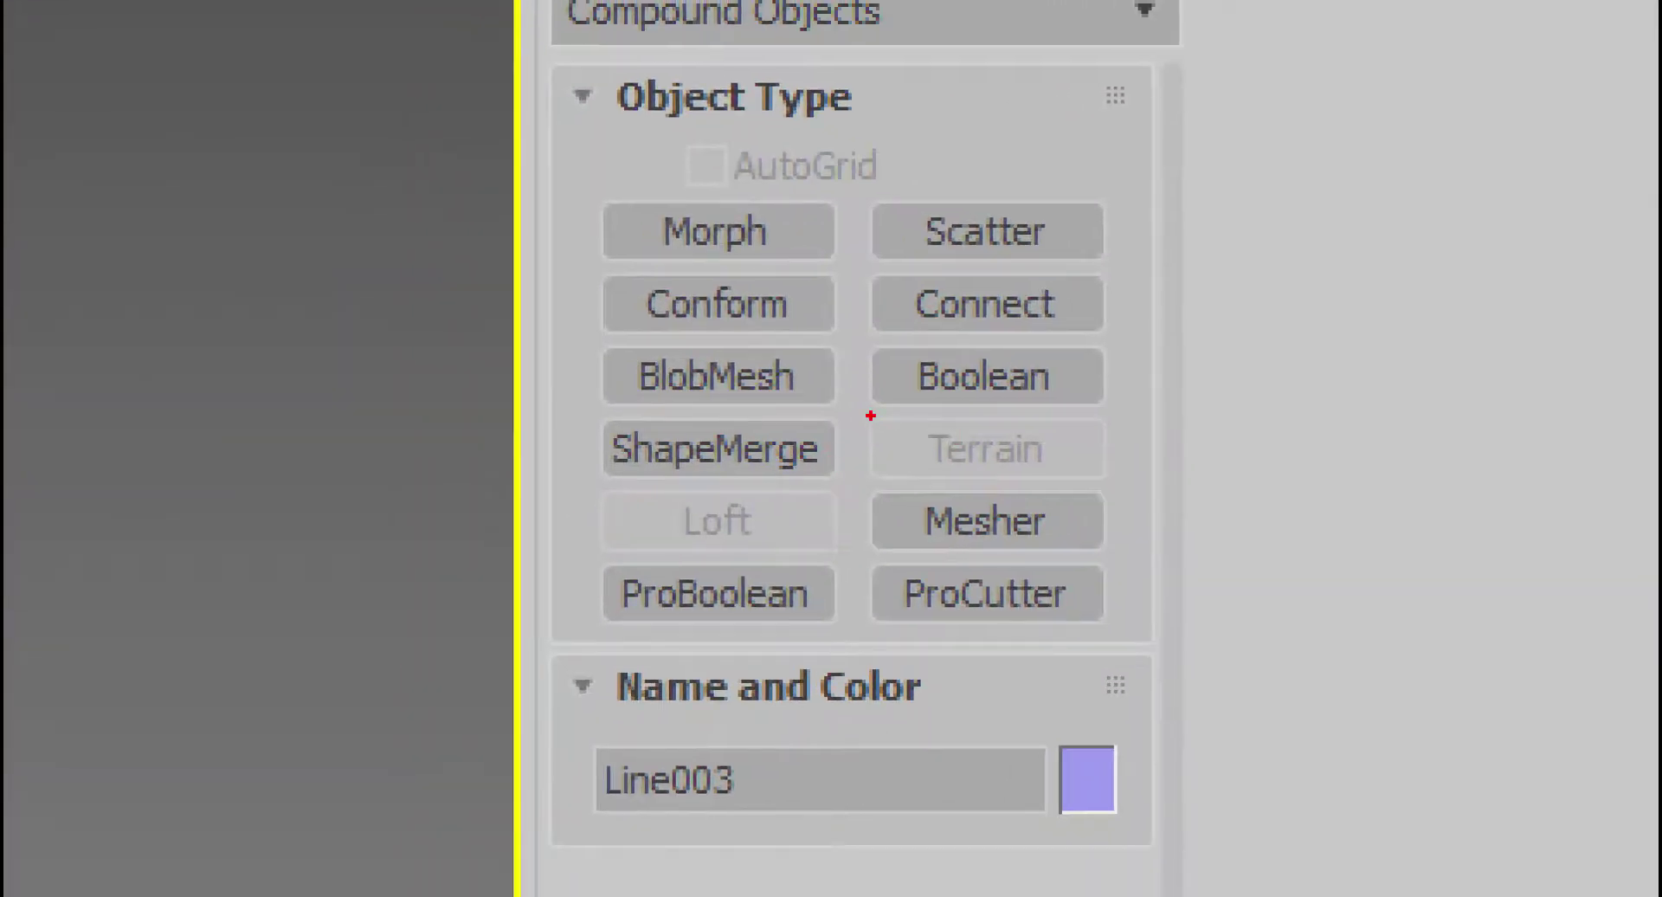
mouse_move(868, 416)
left_mouse_down()
mouse_move(1151, 386)
mouse_move(935, 327)
mouse_move(870, 415)
mouse_move(1159, 430)
mouse_move(1112, 373)
left_mouse_up()
mouse_move(810, 640)
left_mouse_down()
mouse_move(671, 648)
mouse_move(645, 543)
mouse_move(805, 624)
mouse_move(871, 394)
left_mouse_up()
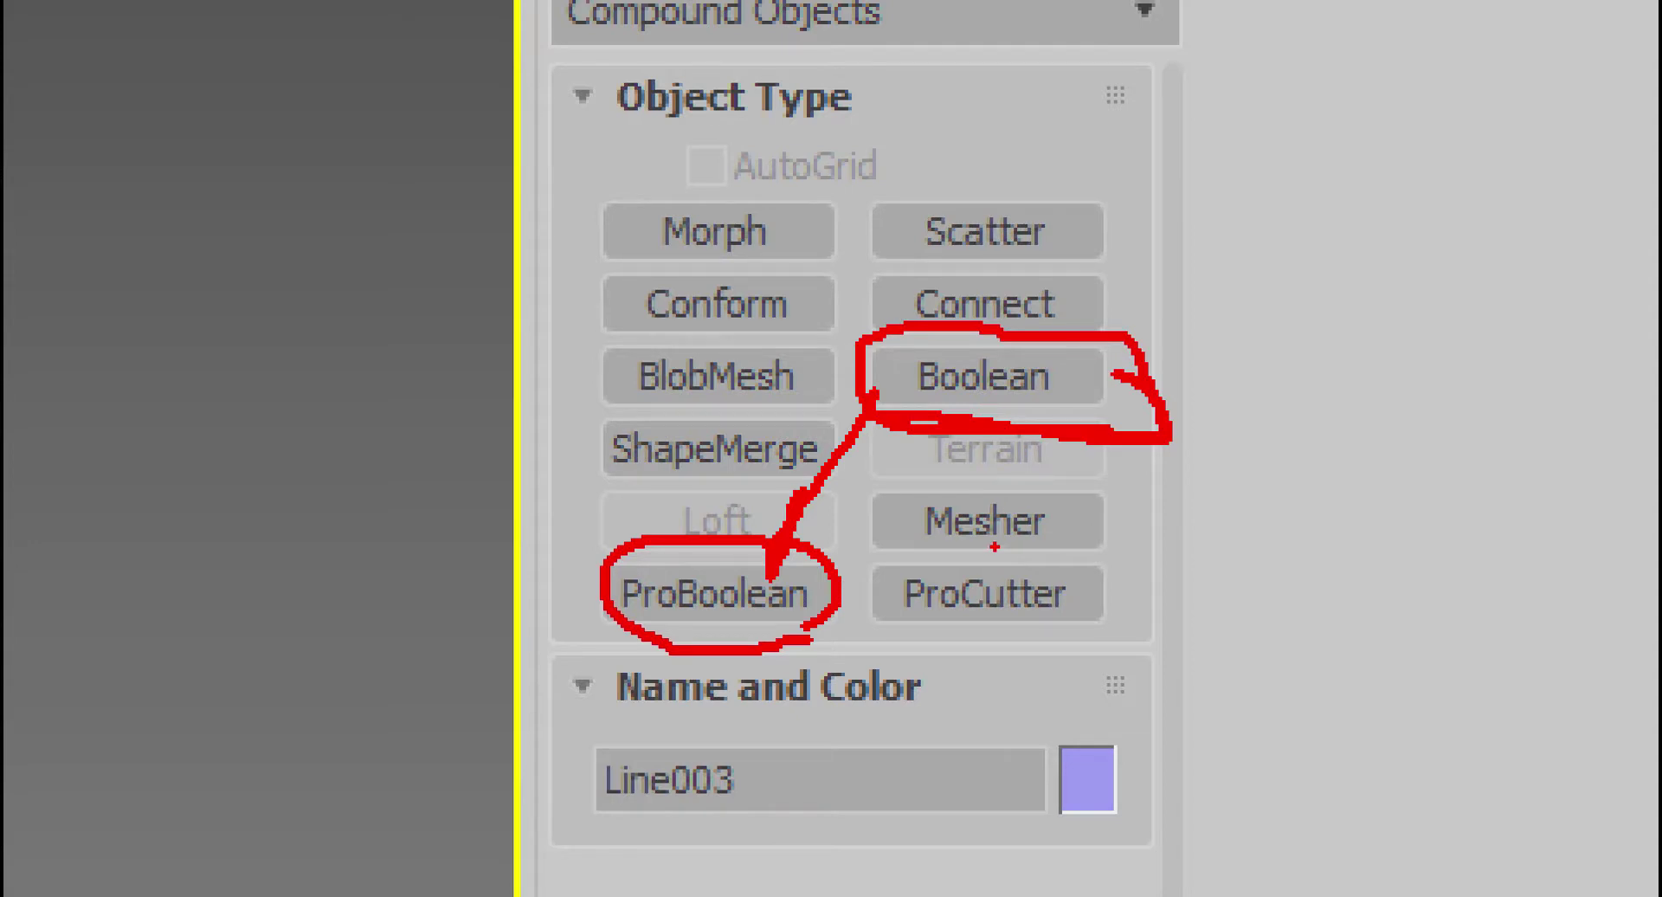
left_click_drag(919, 413, 1055, 398)
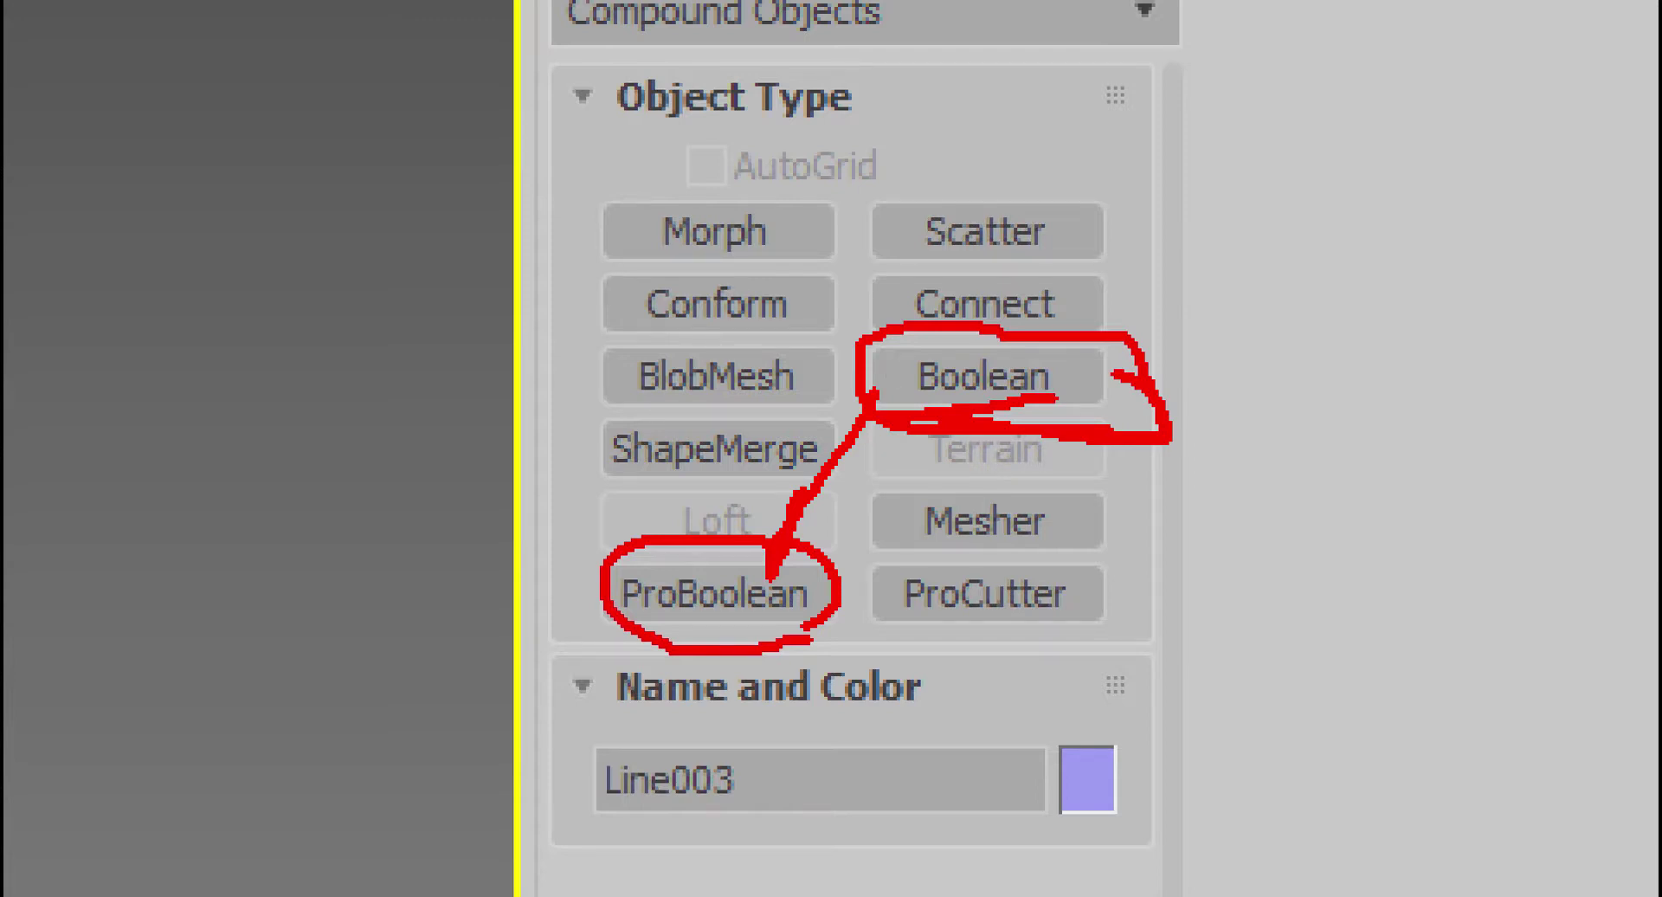
mouse_move(844, 396)
left_mouse_down()
mouse_move(1343, 440)
mouse_move(1082, 414)
left_mouse_up()
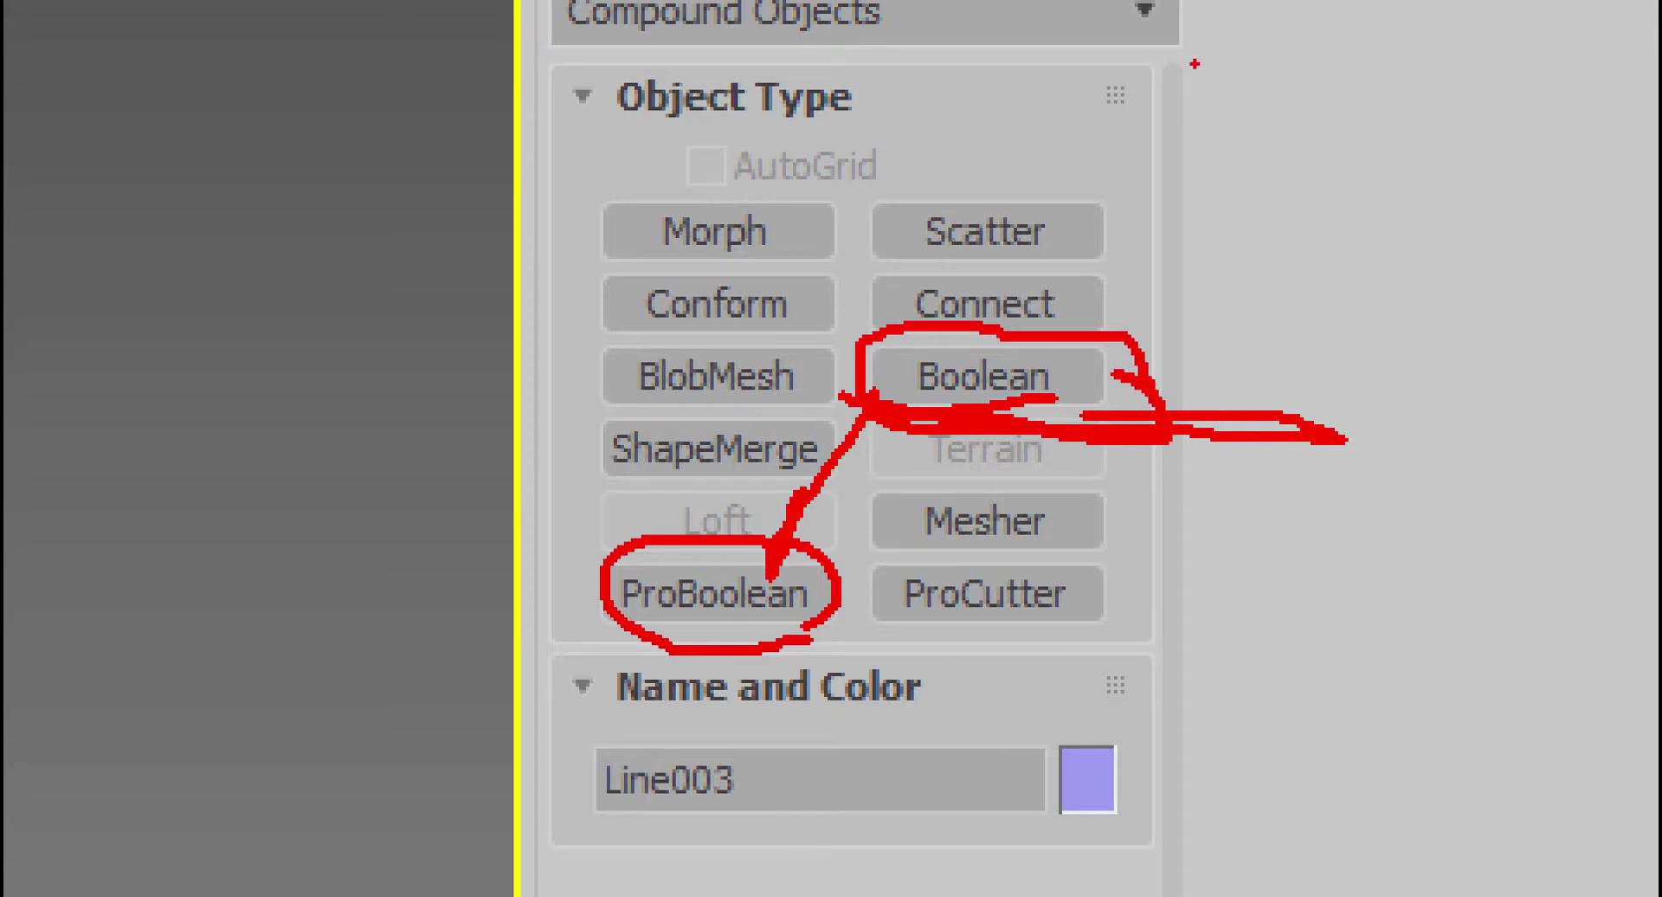
left_click_drag(1128, 357, 1225, 247)
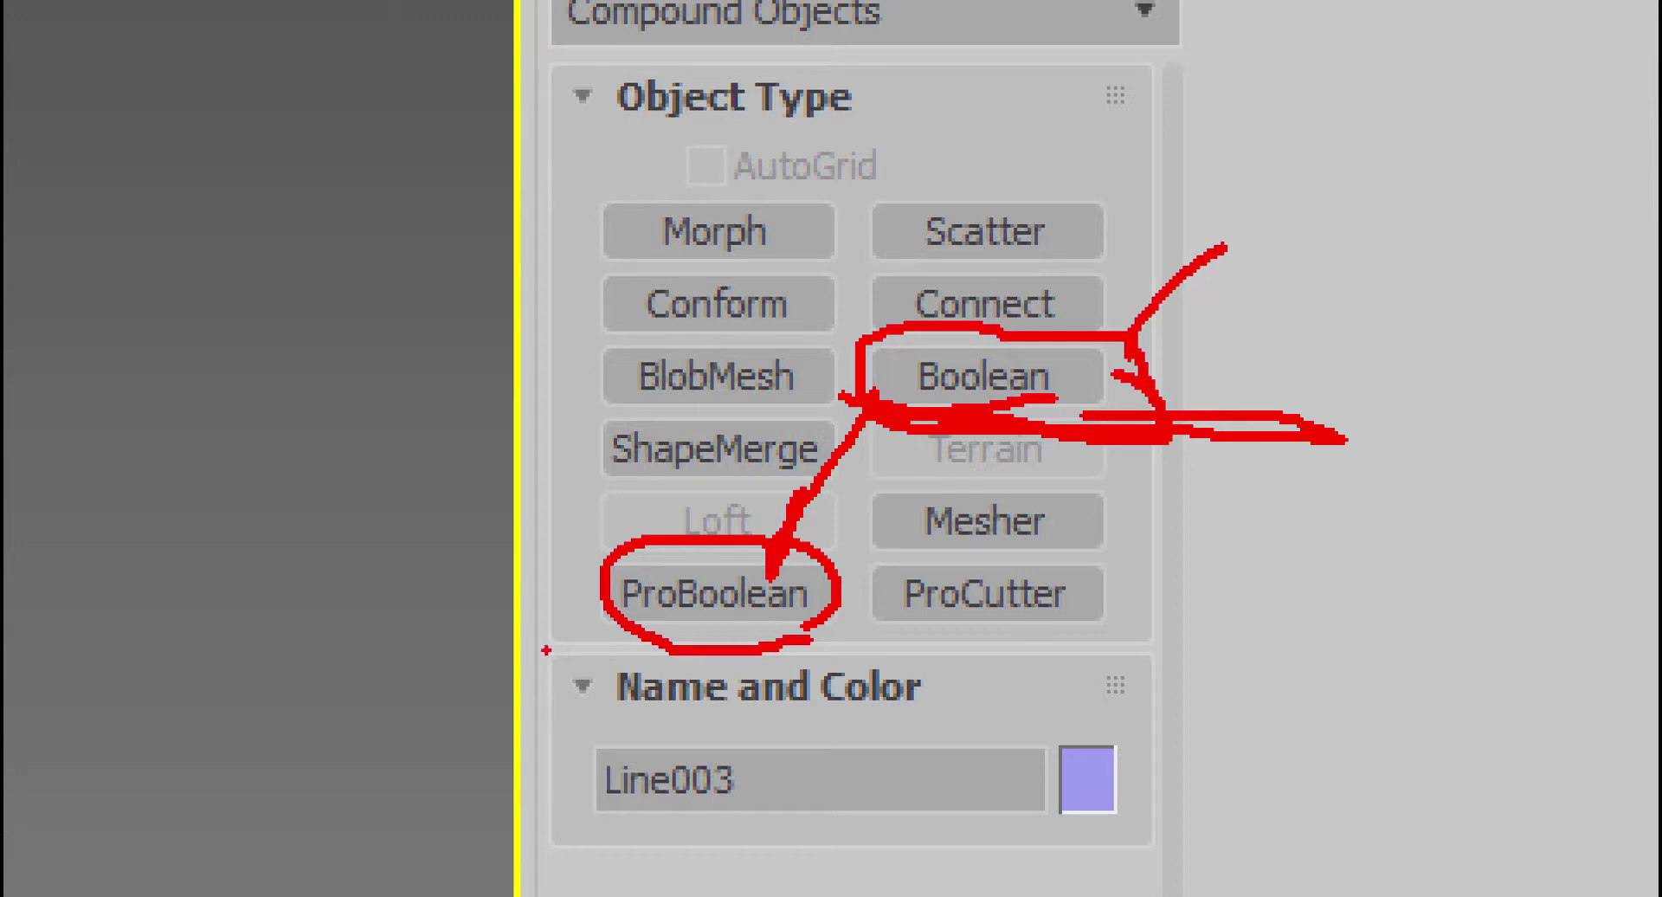
mouse_move(545, 650)
left_mouse_down()
mouse_move(826, 651)
mouse_move(829, 581)
mouse_move(589, 532)
mouse_move(573, 708)
mouse_move(593, 719)
mouse_move(965, 673)
left_mouse_up()
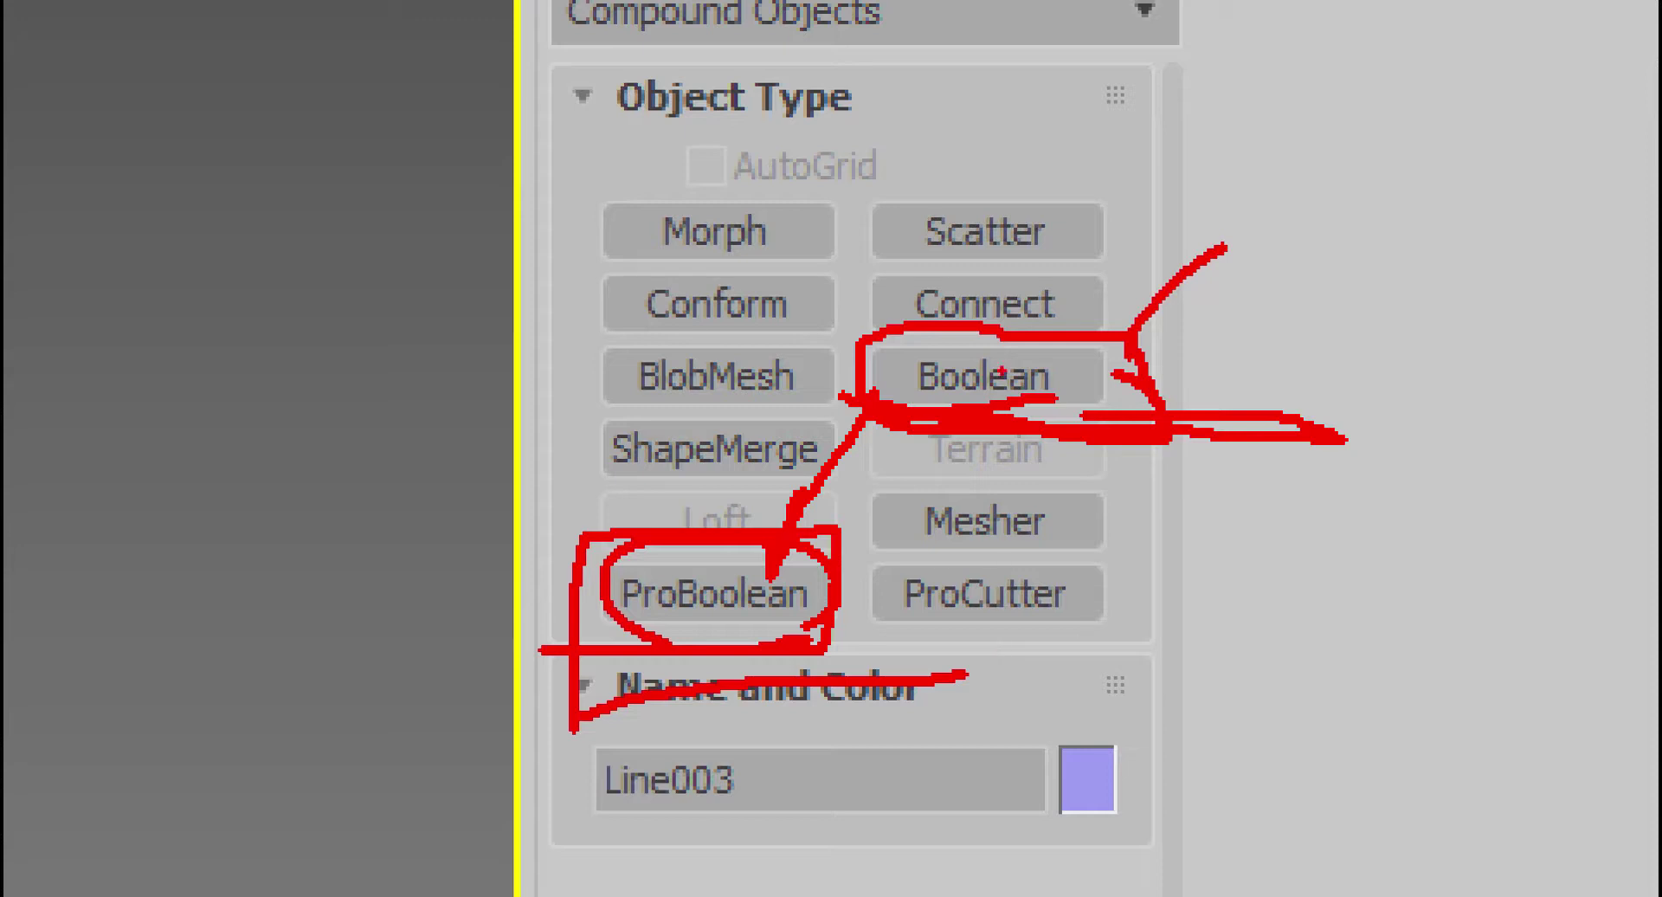
left_click_drag(532, 654, 831, 667)
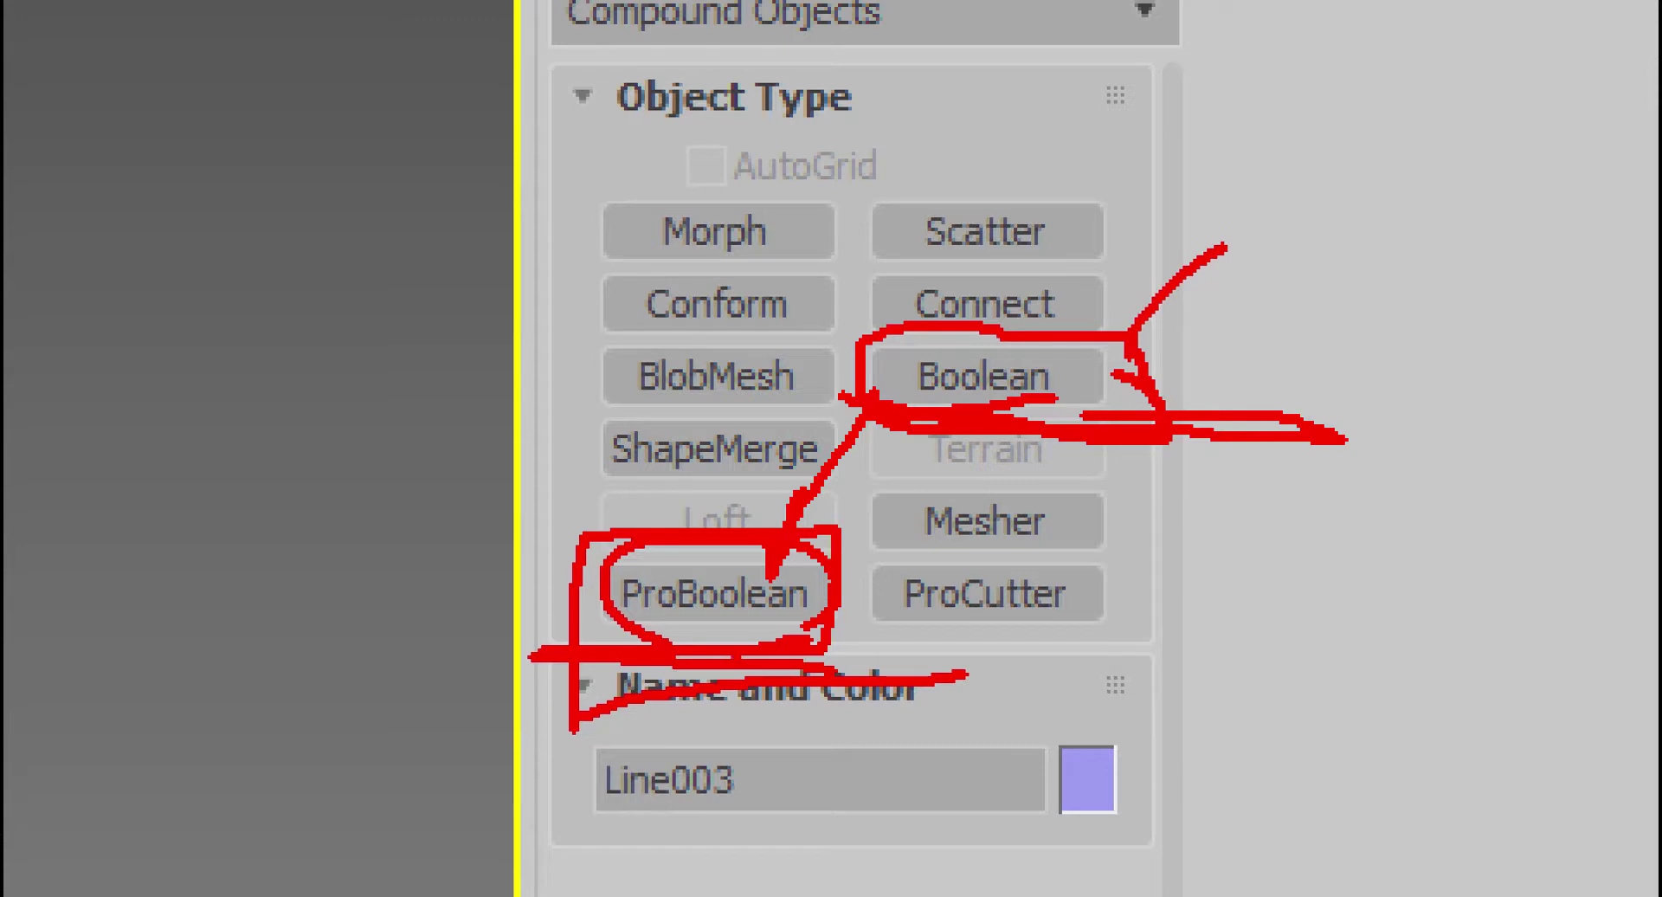
left_click_drag(560, 662, 860, 668)
left_click_drag(485, 682, 918, 681)
mouse_move(526, 656)
left_mouse_down()
mouse_move(1138, 657)
mouse_move(1010, 677)
left_mouse_up()
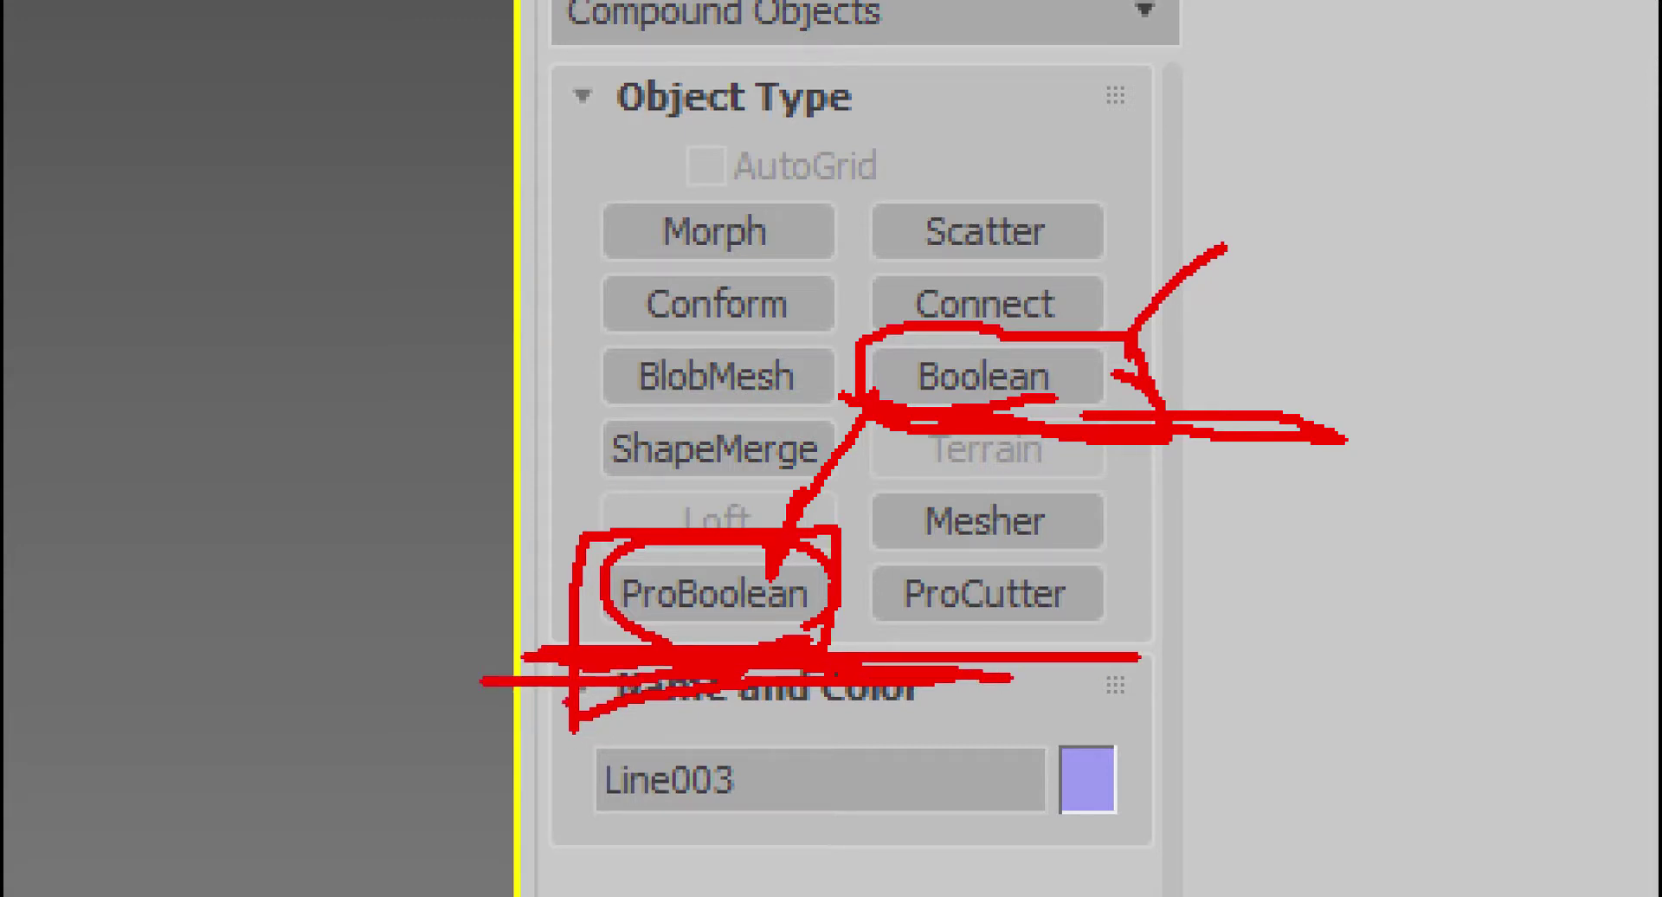
mouse_move(625, 671)
left_mouse_down()
mouse_move(597, 672)
mouse_move(748, 512)
mouse_move(942, 663)
mouse_move(743, 673)
left_mouse_up()
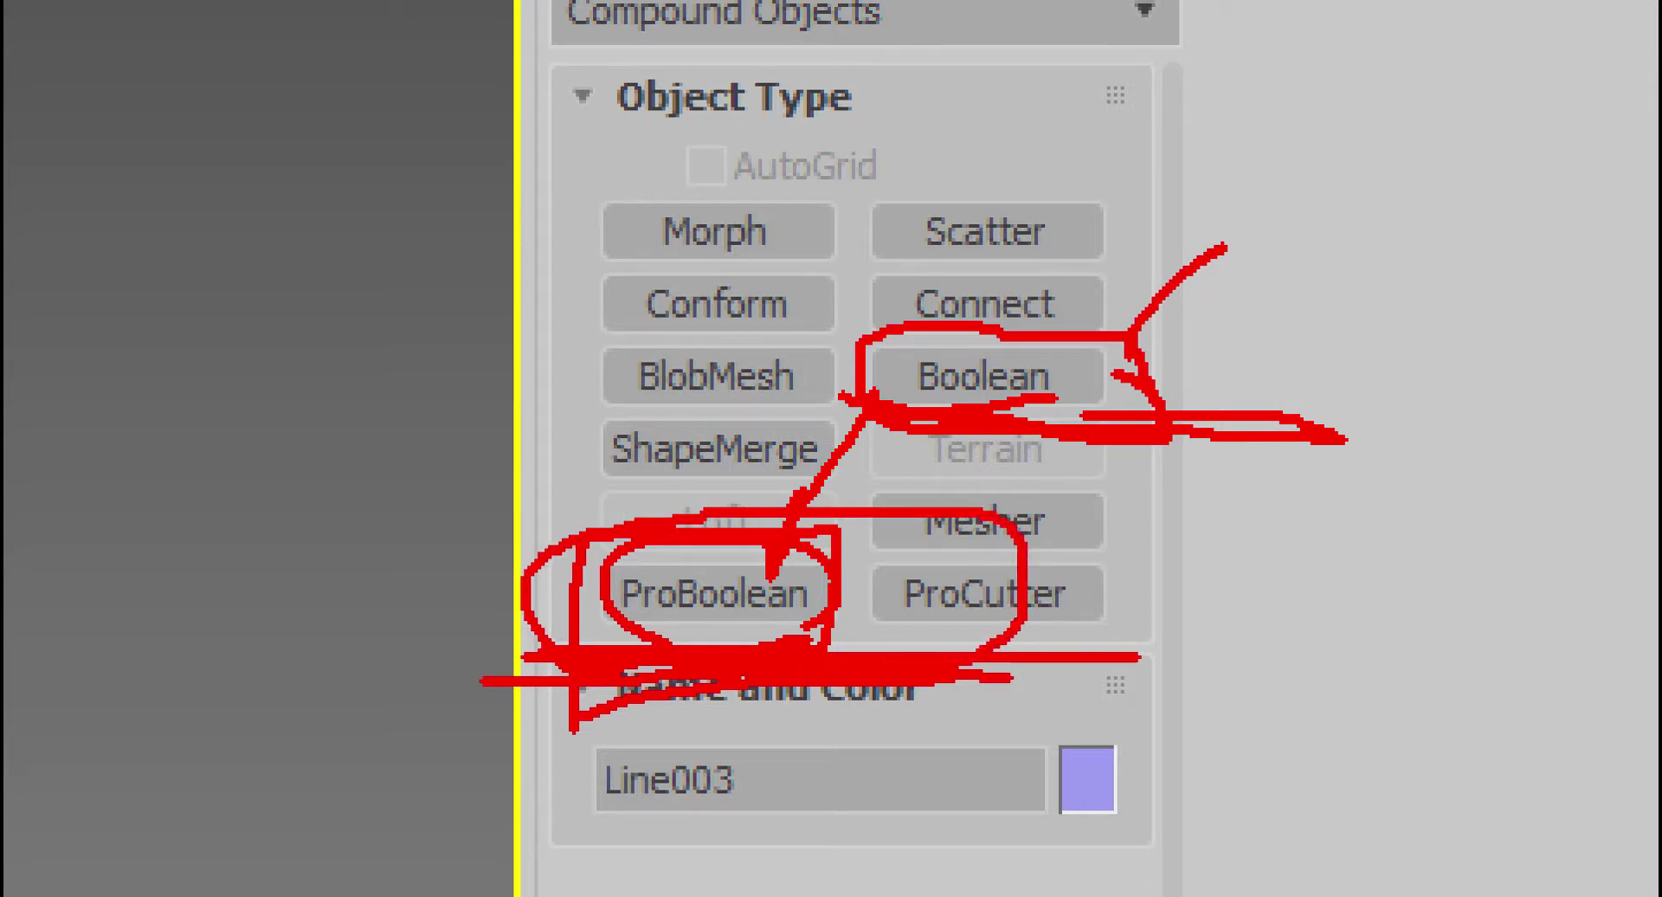
mouse_move(909, 406)
left_mouse_down()
mouse_move(1025, 340)
mouse_move(1079, 279)
left_mouse_up()
left_click_drag(853, 243, 1289, 578)
mouse_move(775, 698)
left_mouse_down()
mouse_move(555, 554)
mouse_move(801, 588)
mouse_move(761, 640)
left_mouse_up()
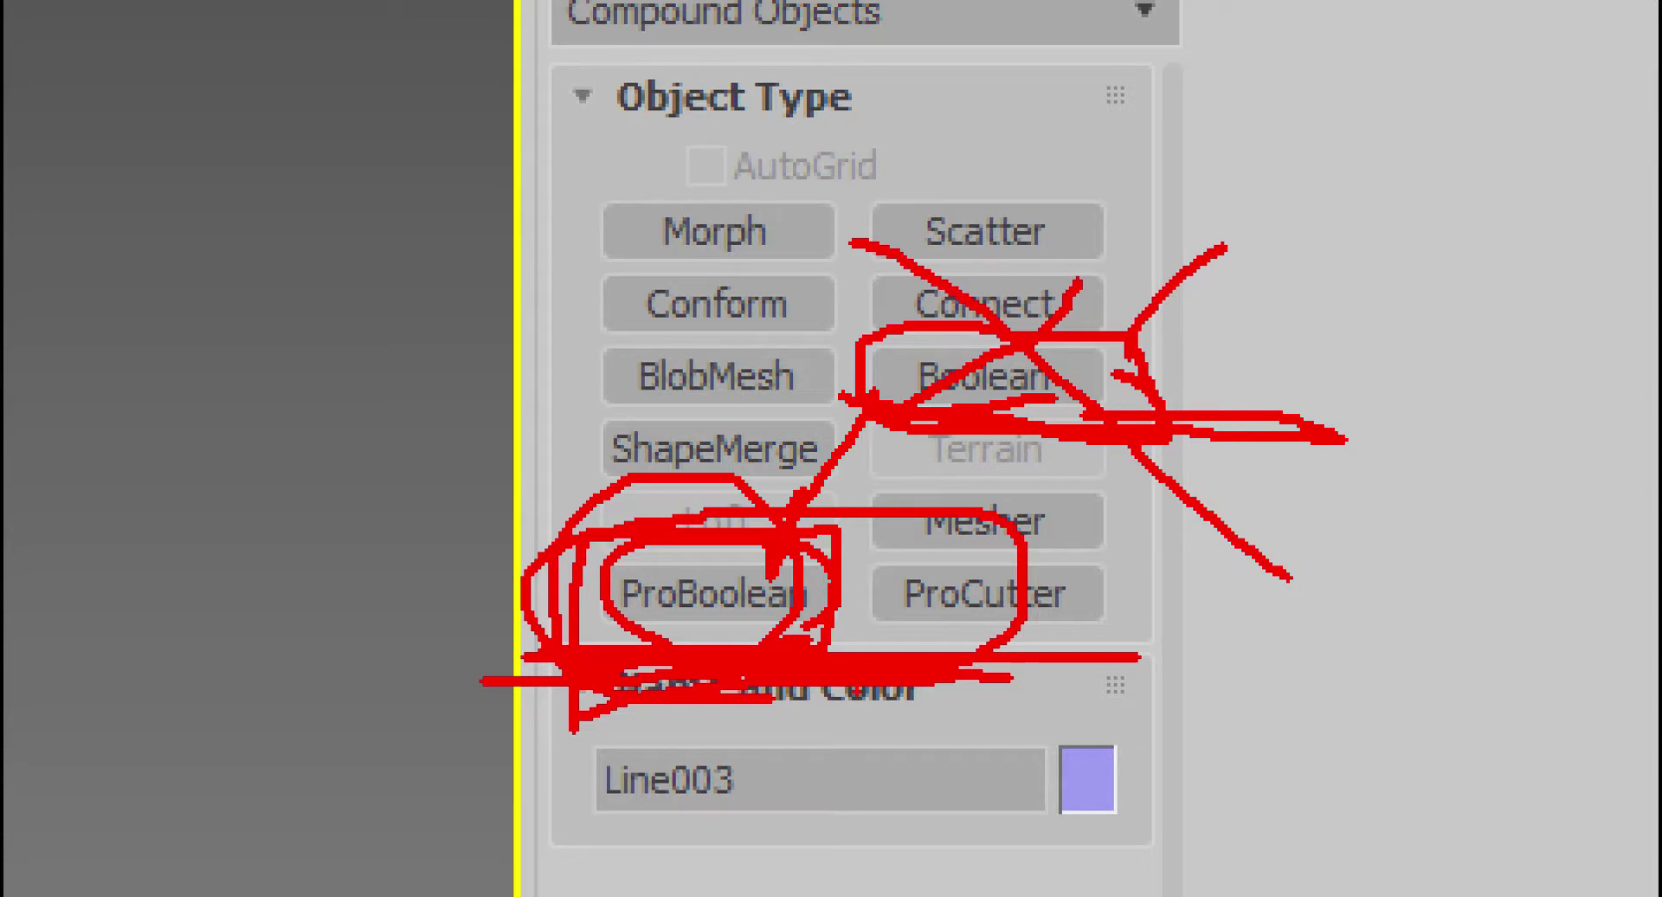
mouse_move(929, 649)
left_mouse_down()
mouse_move(963, 648)
mouse_move(1078, 549)
mouse_move(719, 553)
mouse_move(641, 632)
mouse_move(1114, 625)
left_mouse_up()
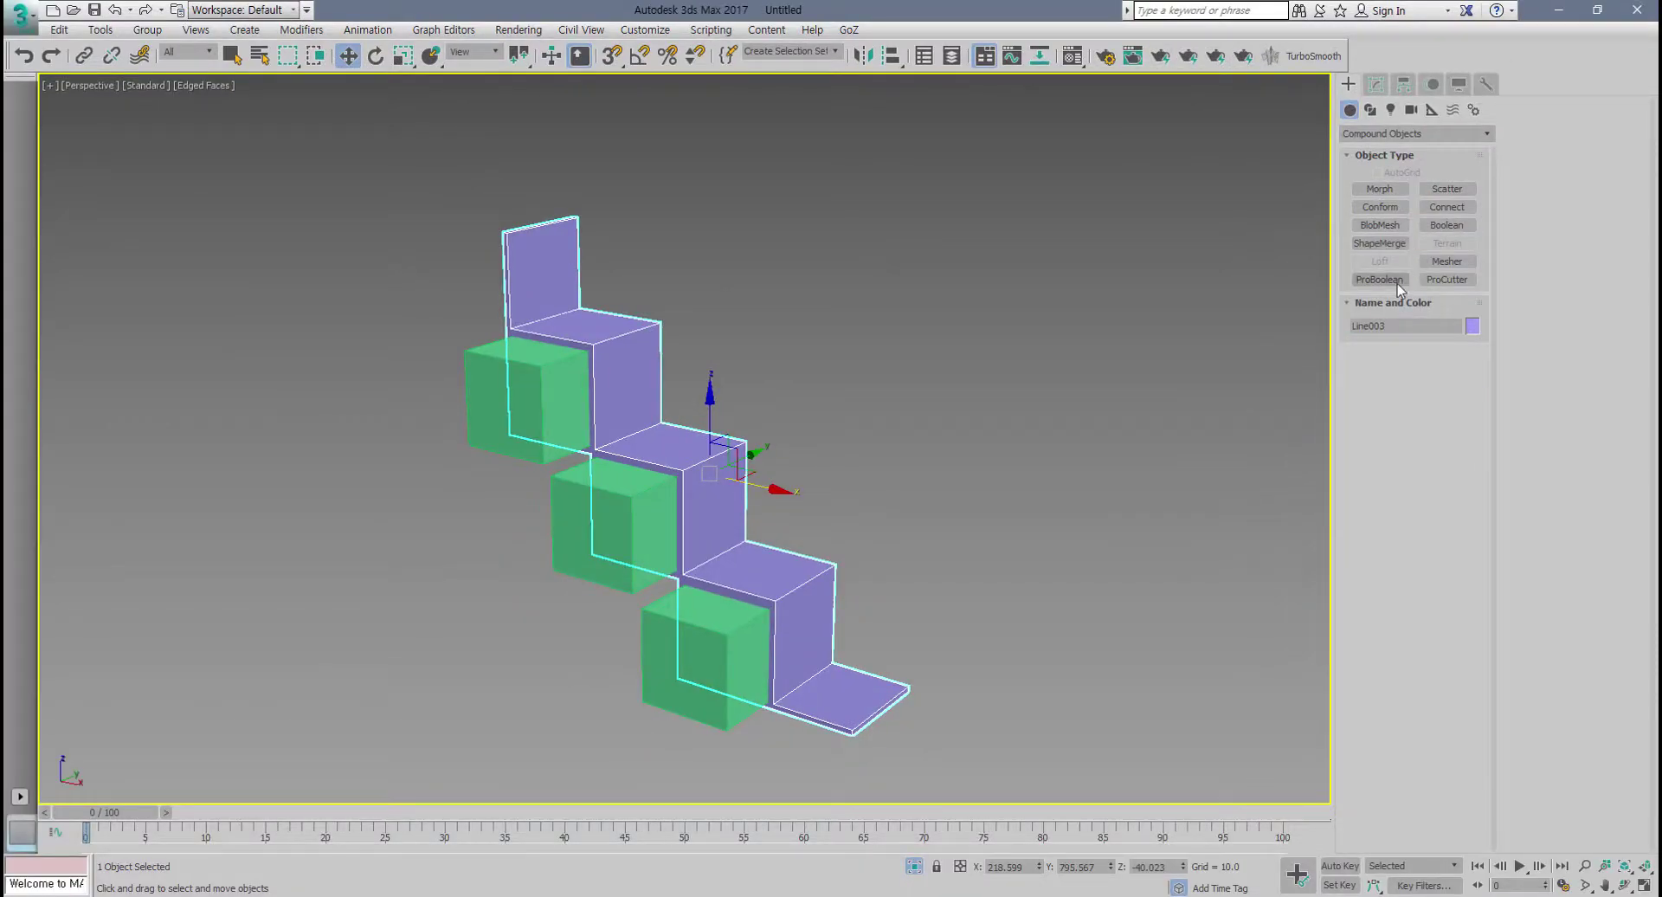
mouse_move(1165, 332)
middle_mouse_down()
mouse_move(1230, 301)
mouse_move(1172, 345)
middle_mouse_up()
scroll(1150, 338, "up", 4)
scroll(1171, 339, "down", 7)
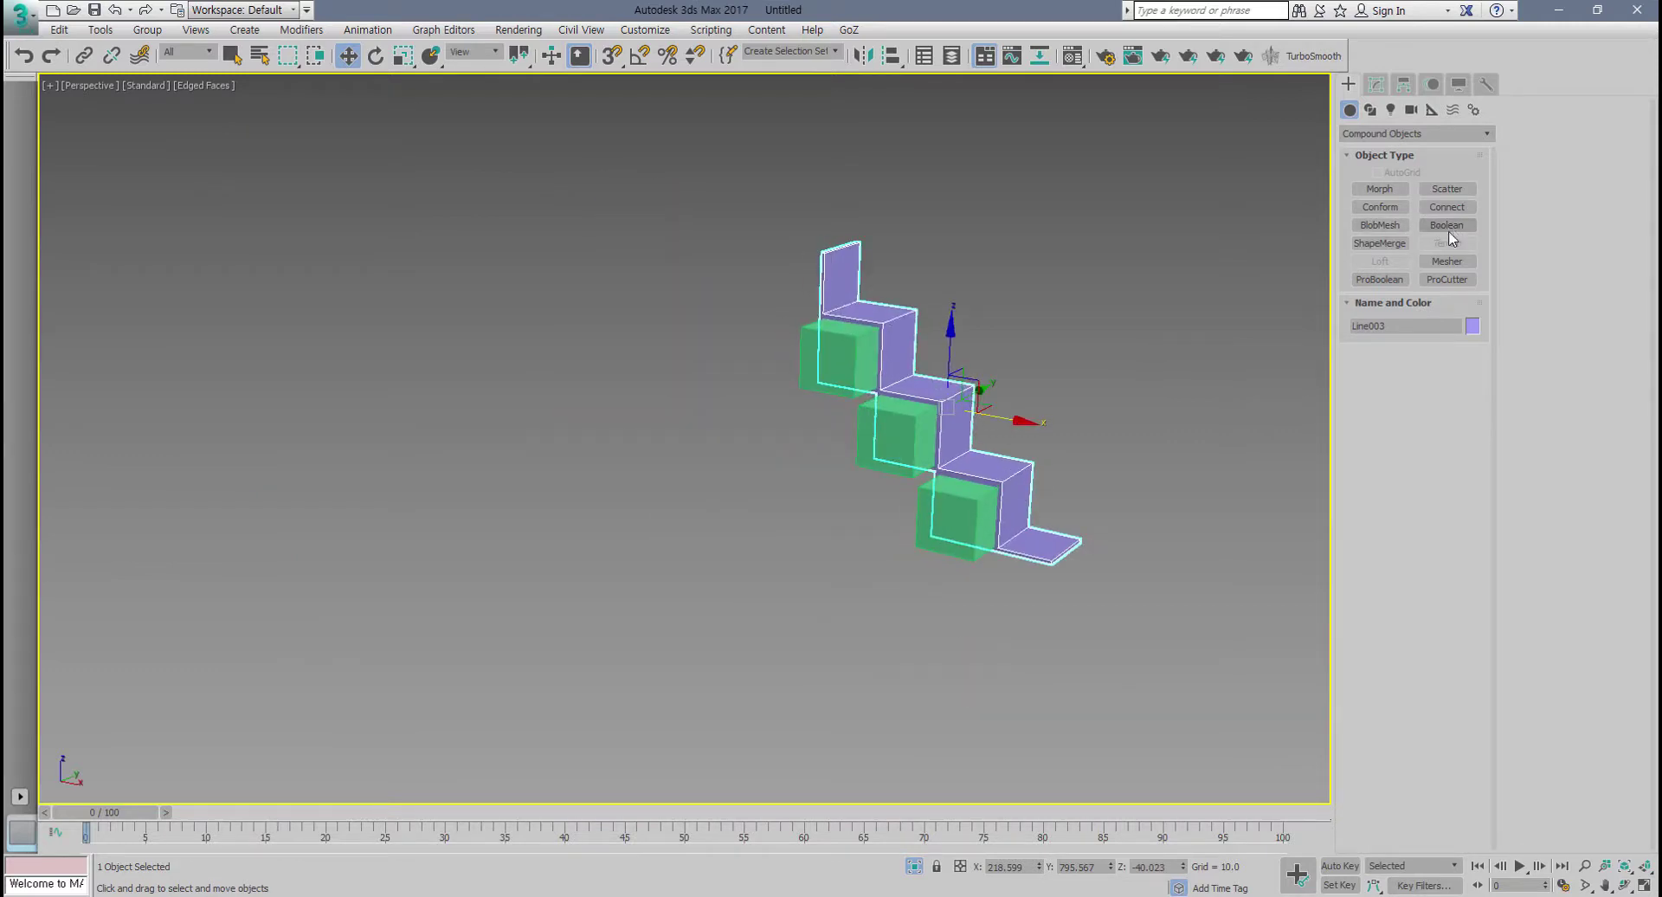
scroll(1182, 384, "up", 5)
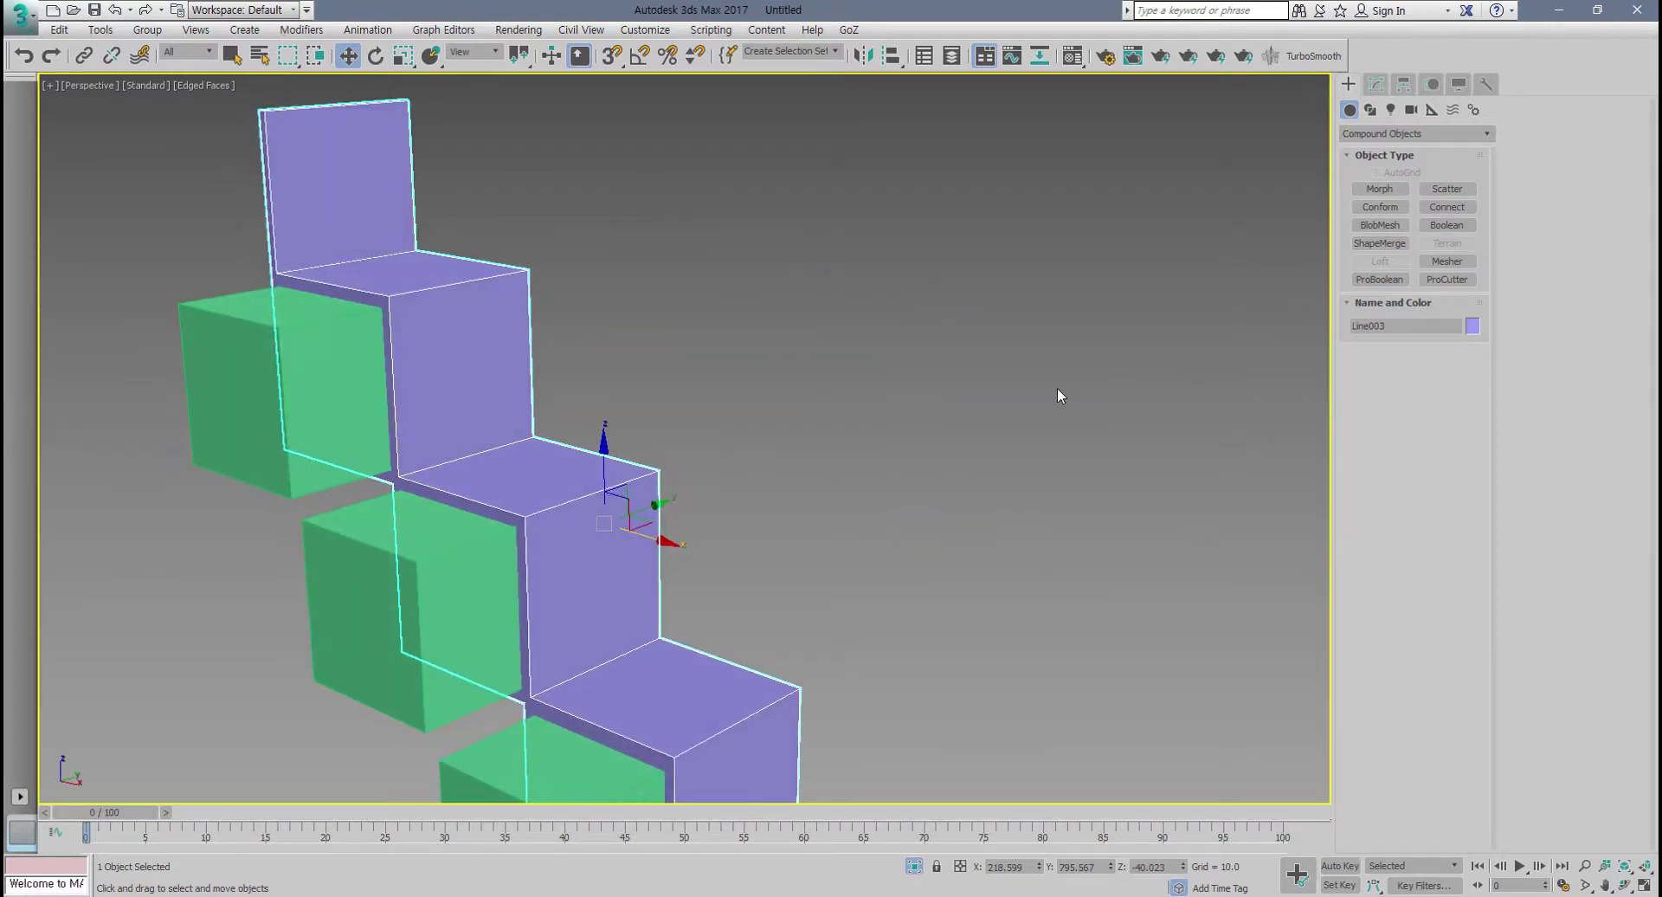
scroll(1082, 374, "down", 4)
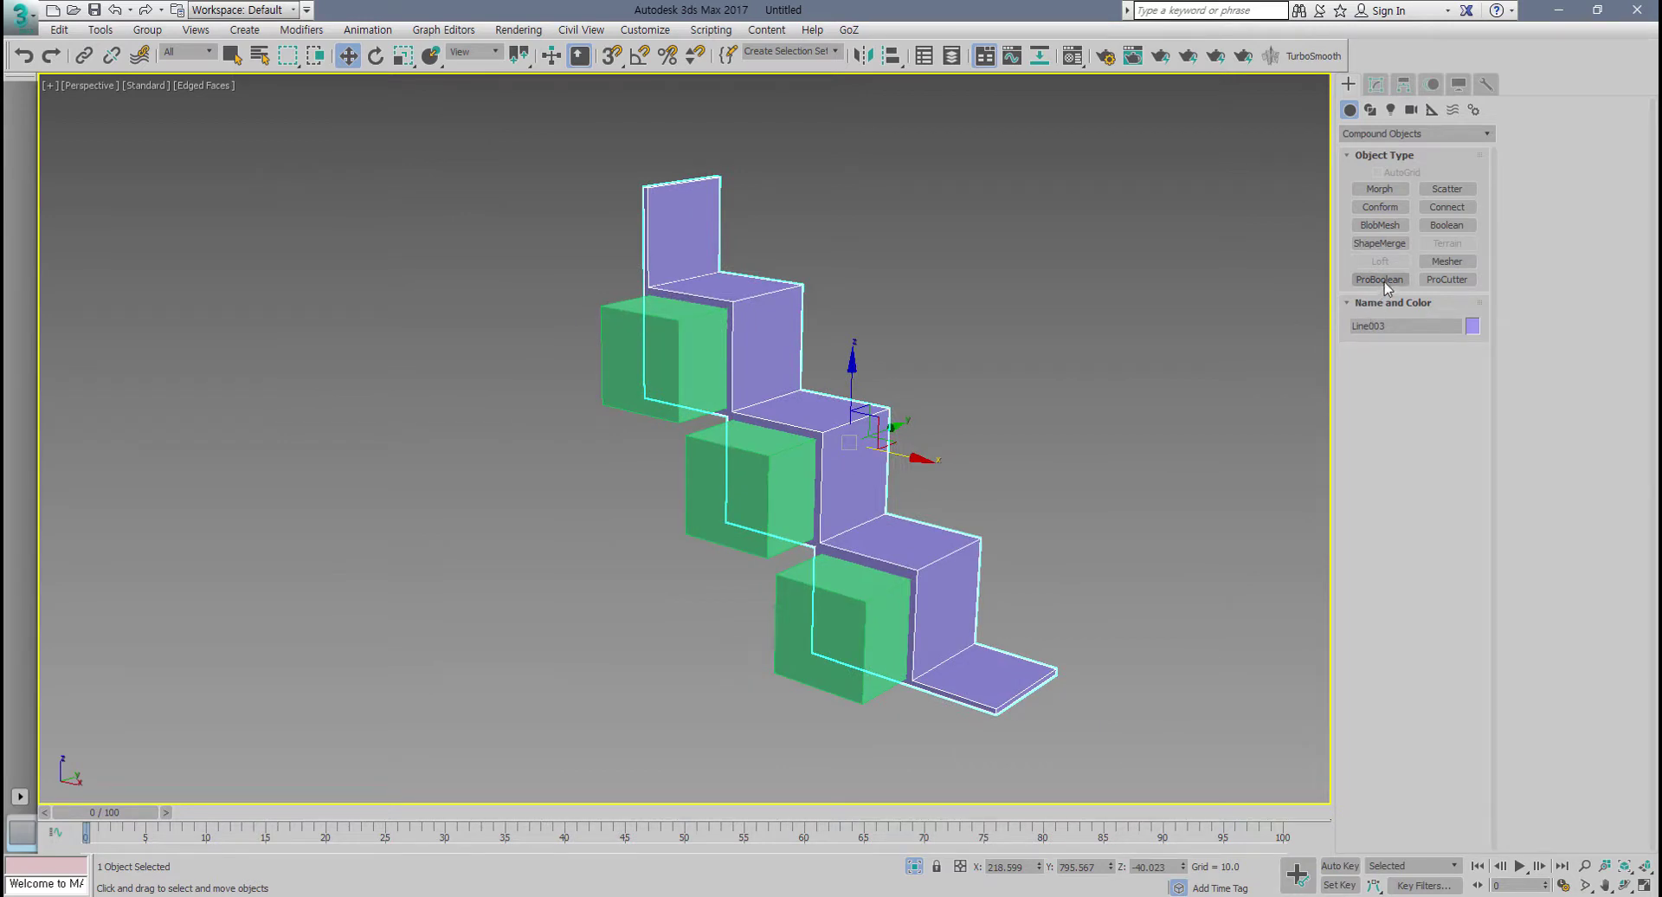
Step: Try subtracting the three green boxes from the purple stair block with ProBoolean, and undo the subtraction
left_click(860, 372)
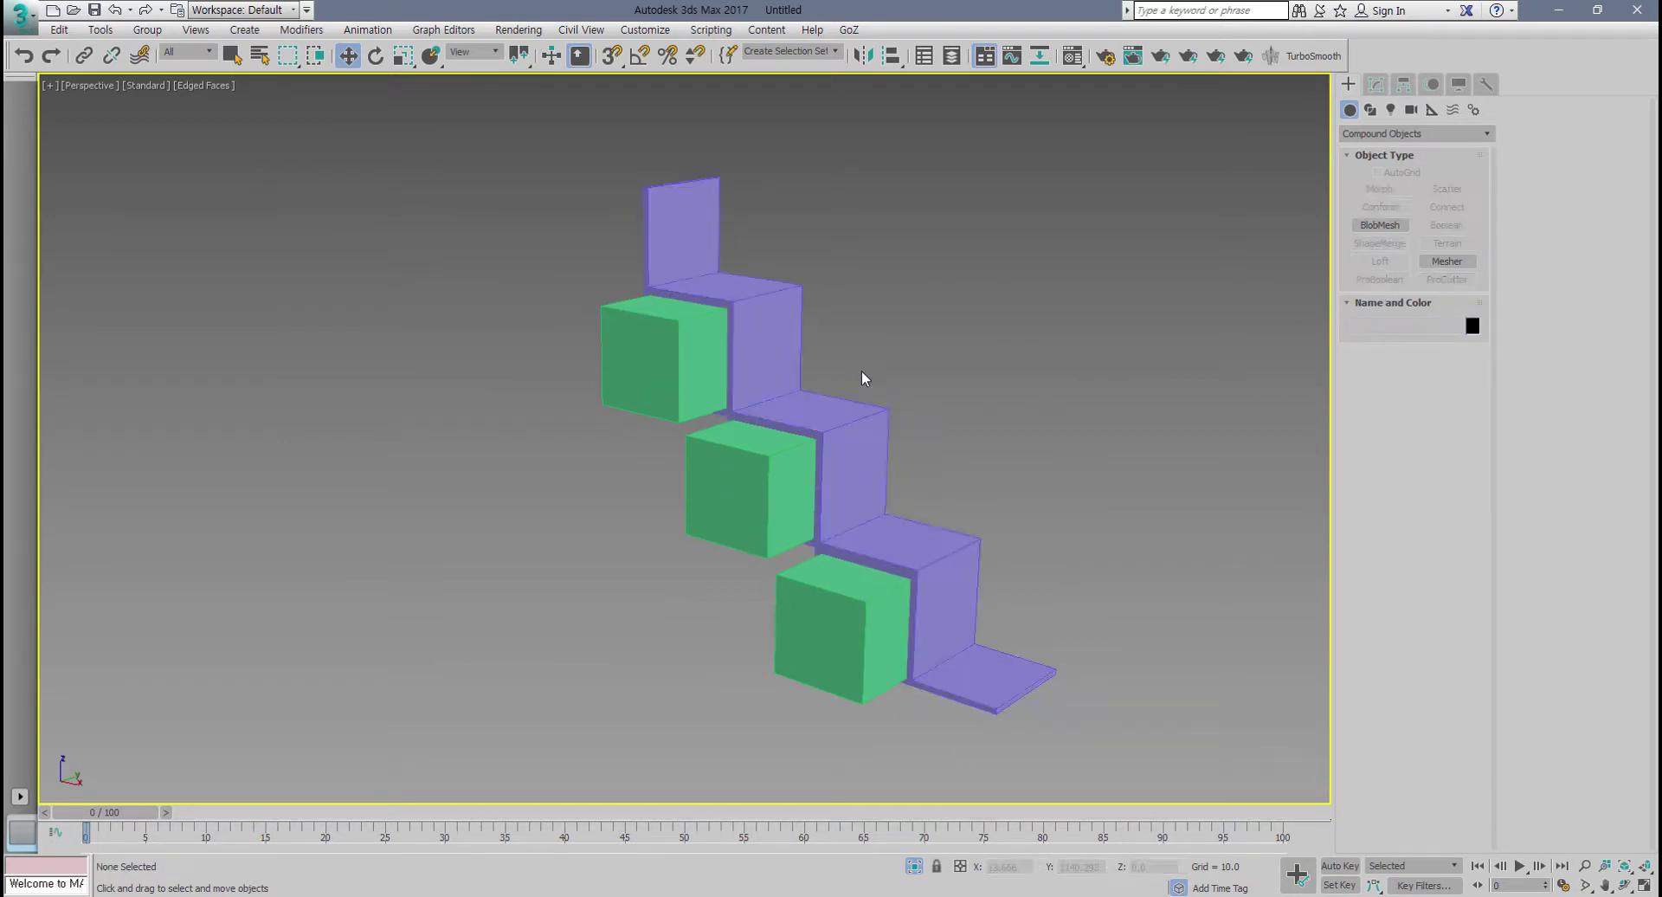
left_click(784, 338)
middle_click_drag(823, 349, 868, 364)
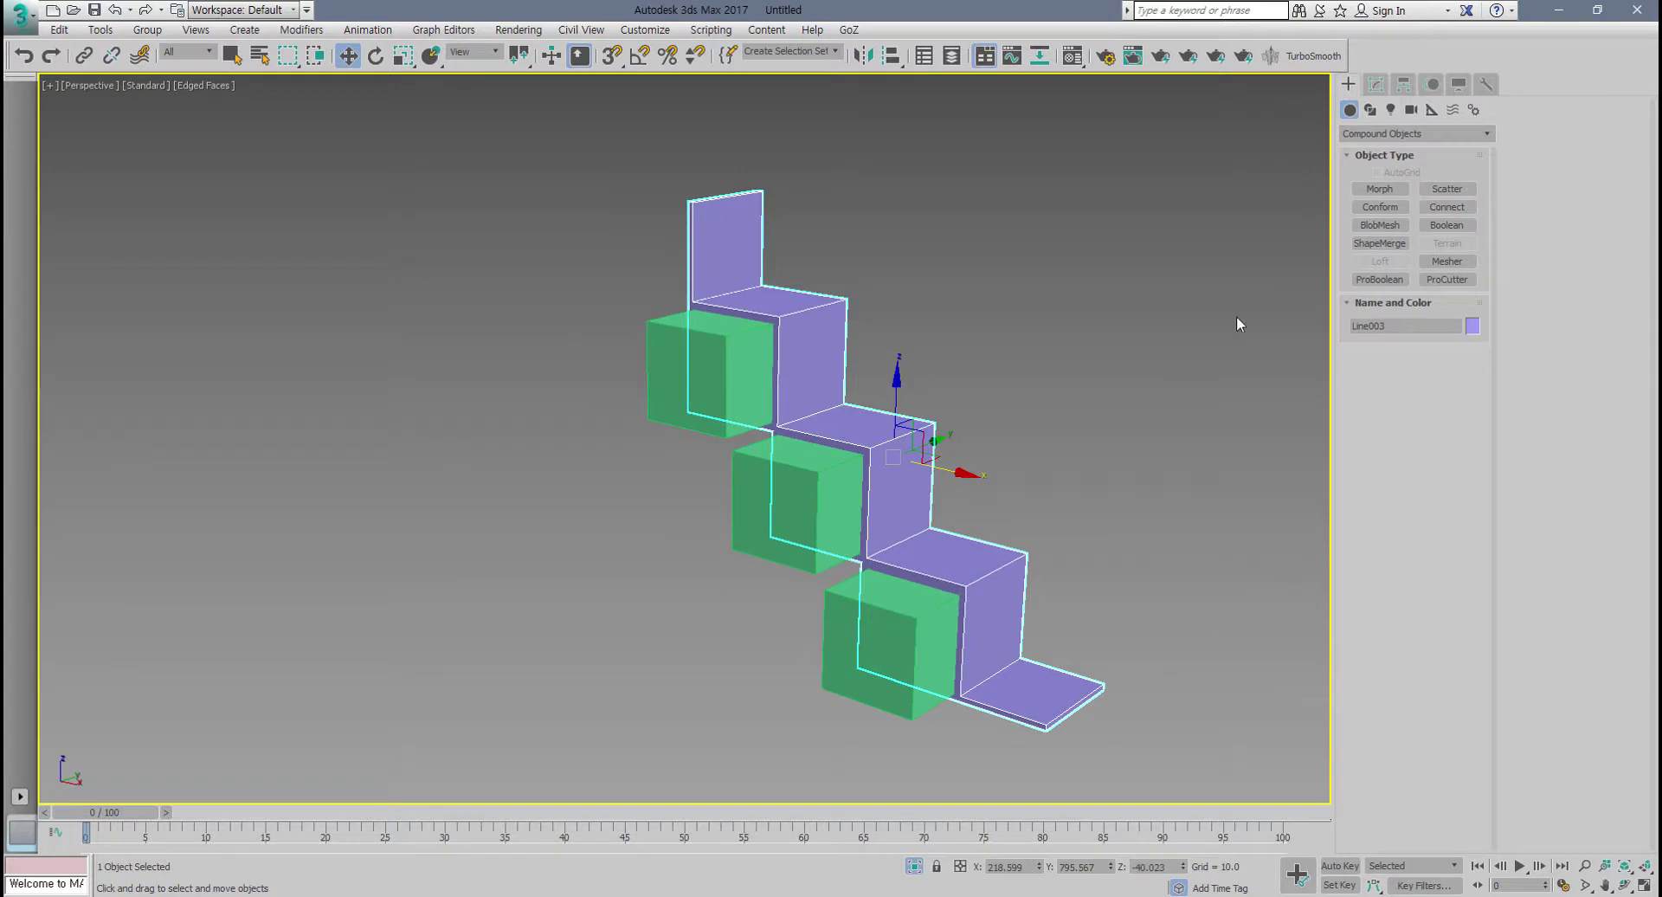
left_click(1391, 281)
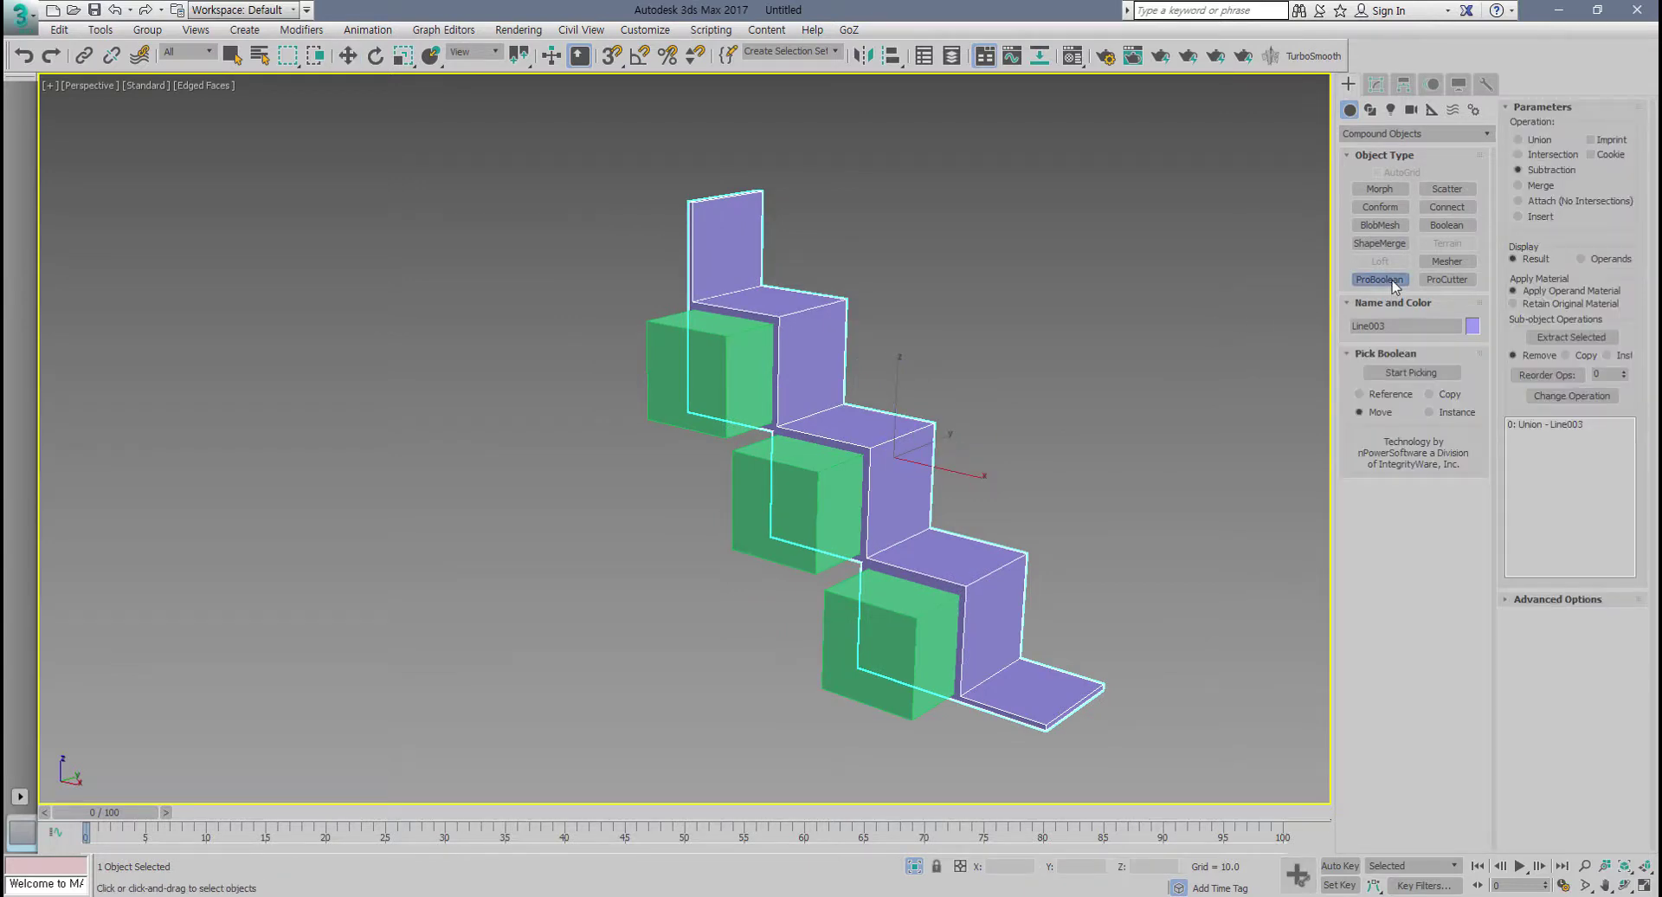
left_click(1409, 372)
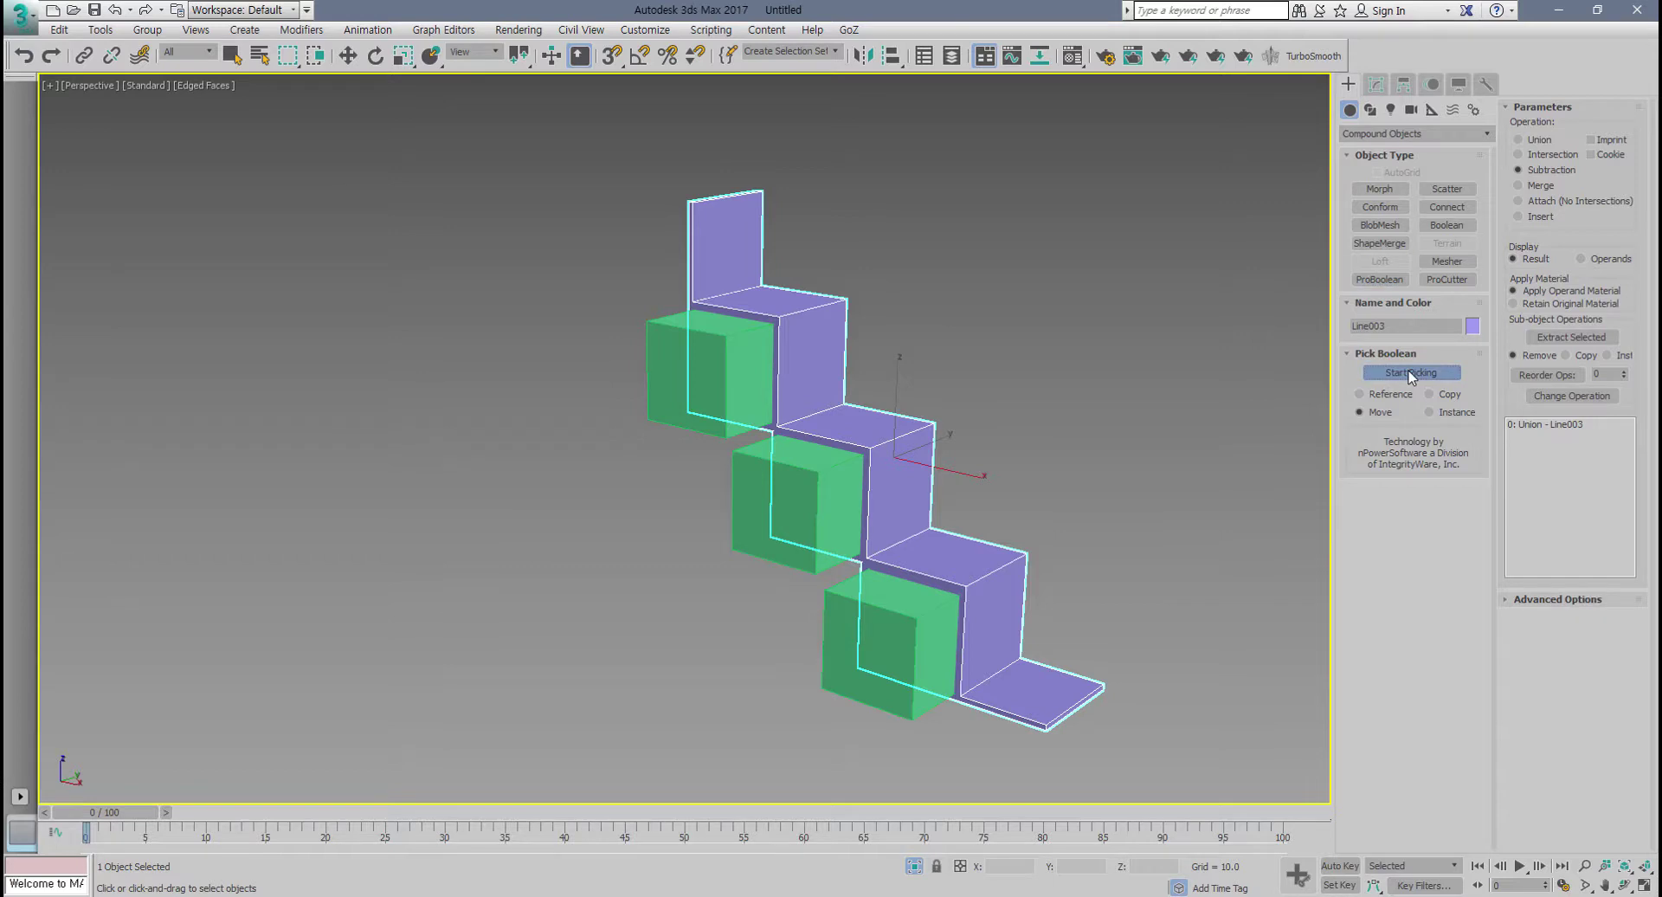
left_click(736, 357)
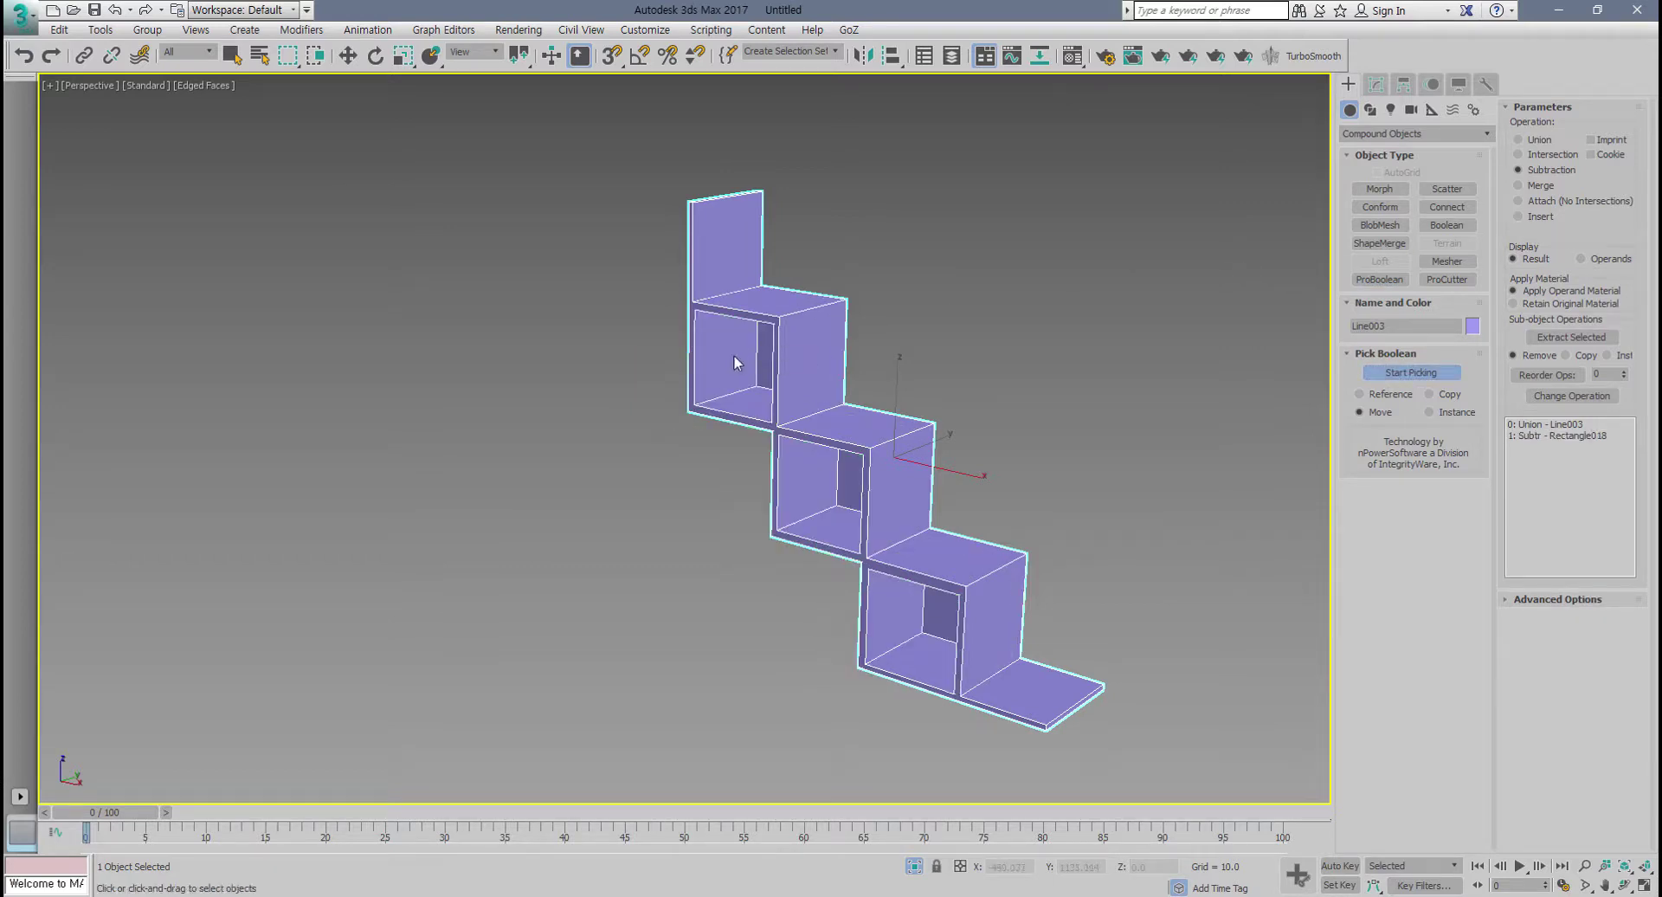
scroll(734, 362, "up", 8)
key("ctrl+z")
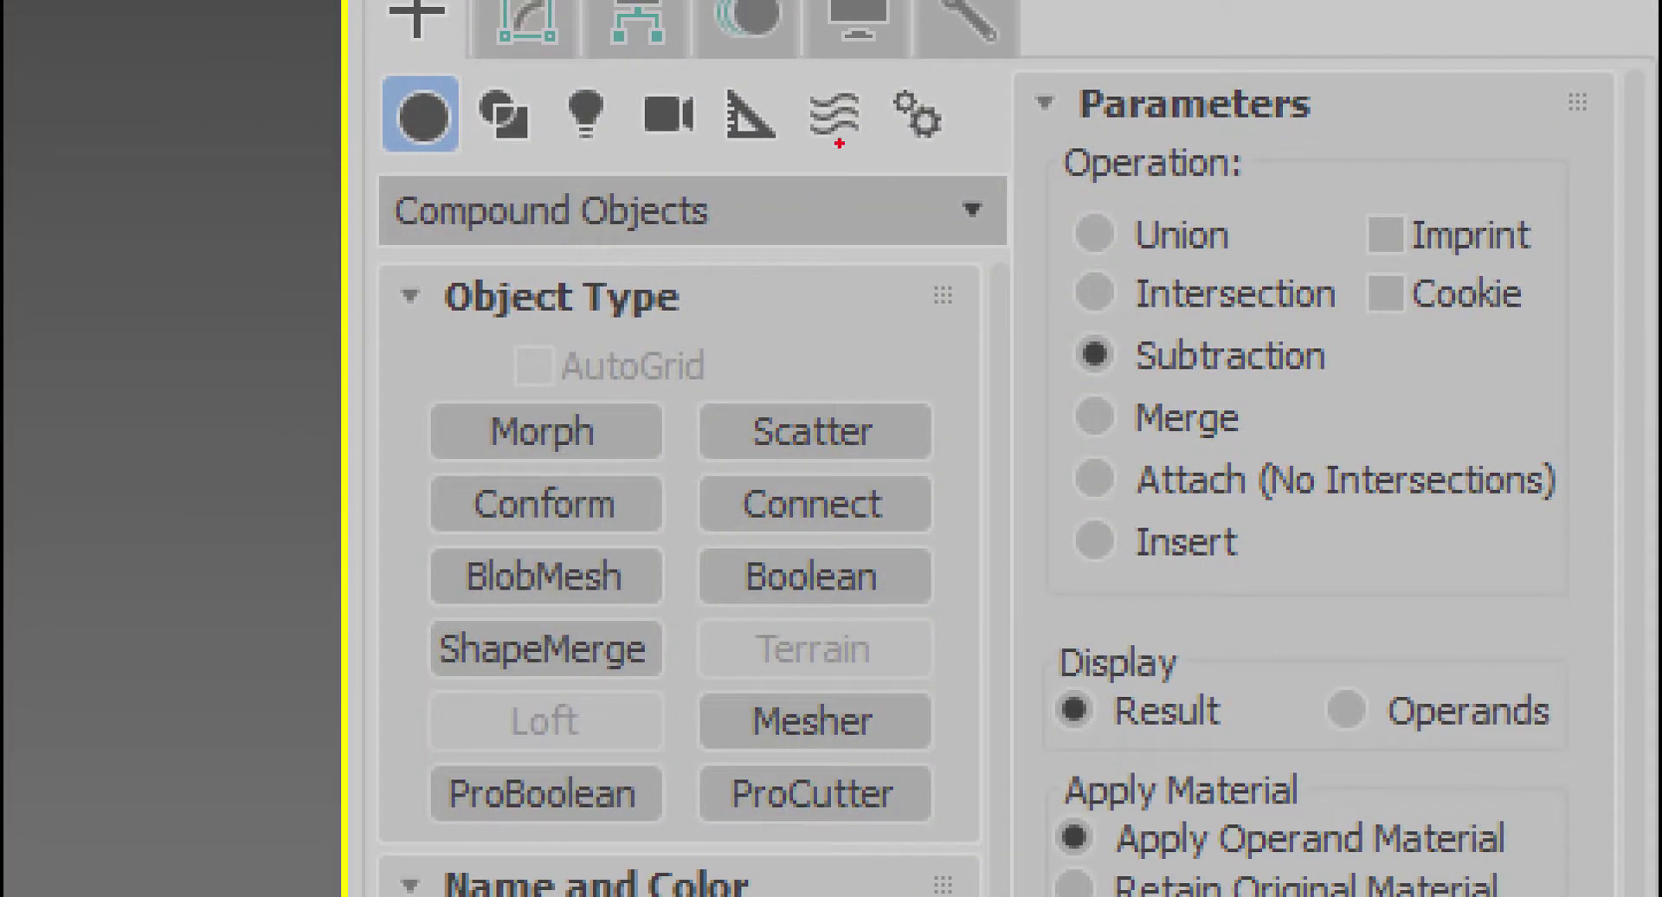
left_click_drag(1001, 187, 1286, 195)
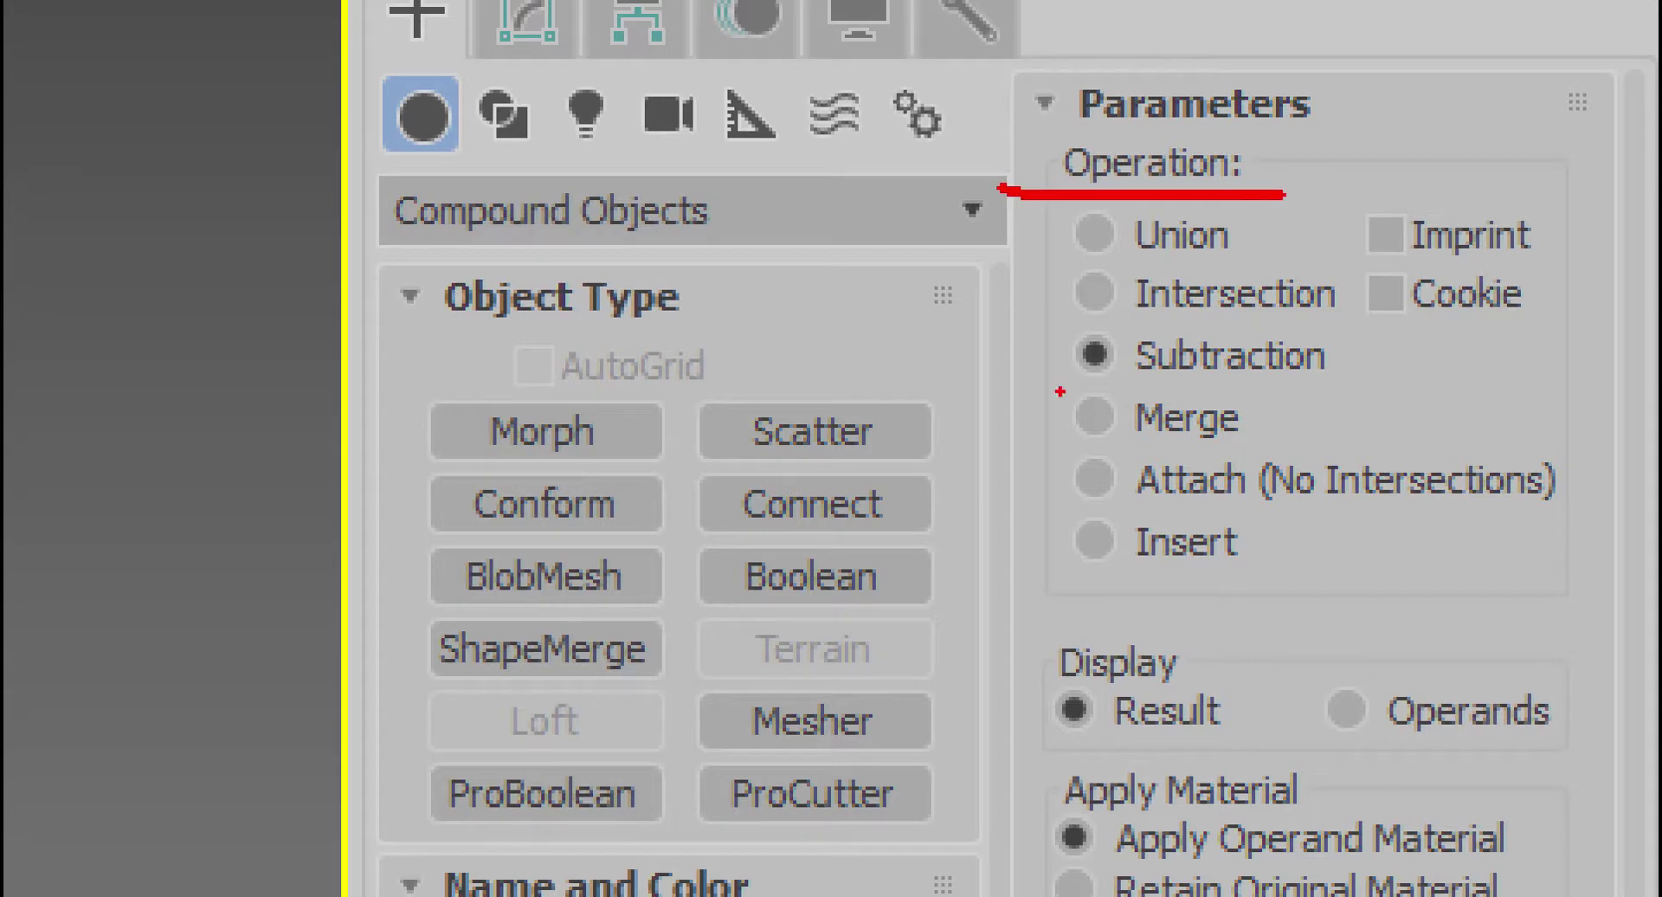
mouse_move(1060, 390)
left_mouse_down()
mouse_move(1333, 371)
mouse_move(1296, 331)
mouse_move(995, 325)
mouse_move(1199, 380)
mouse_move(1315, 381)
left_mouse_up()
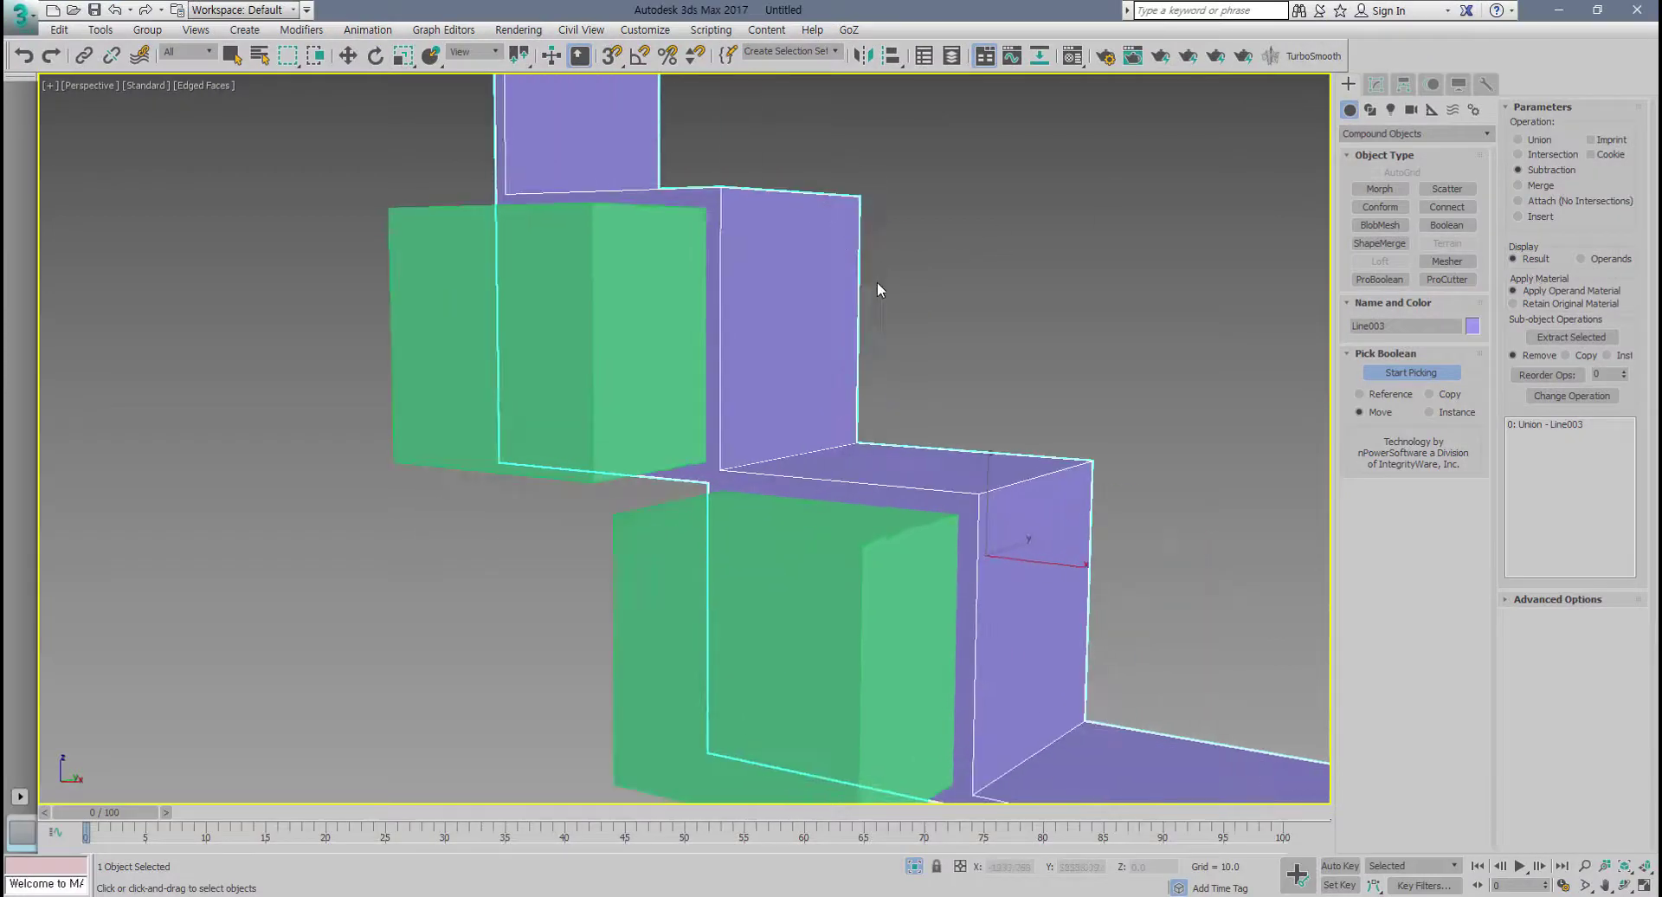
Step: Try the ProBoolean subtraction again by picking the green boxes as the operand, and cancel the ProBoolean on the stair block
scroll(876, 282, "down", 5)
middle_click_drag(876, 282, 775, 387, "alt")
scroll(791, 395, "up", 2)
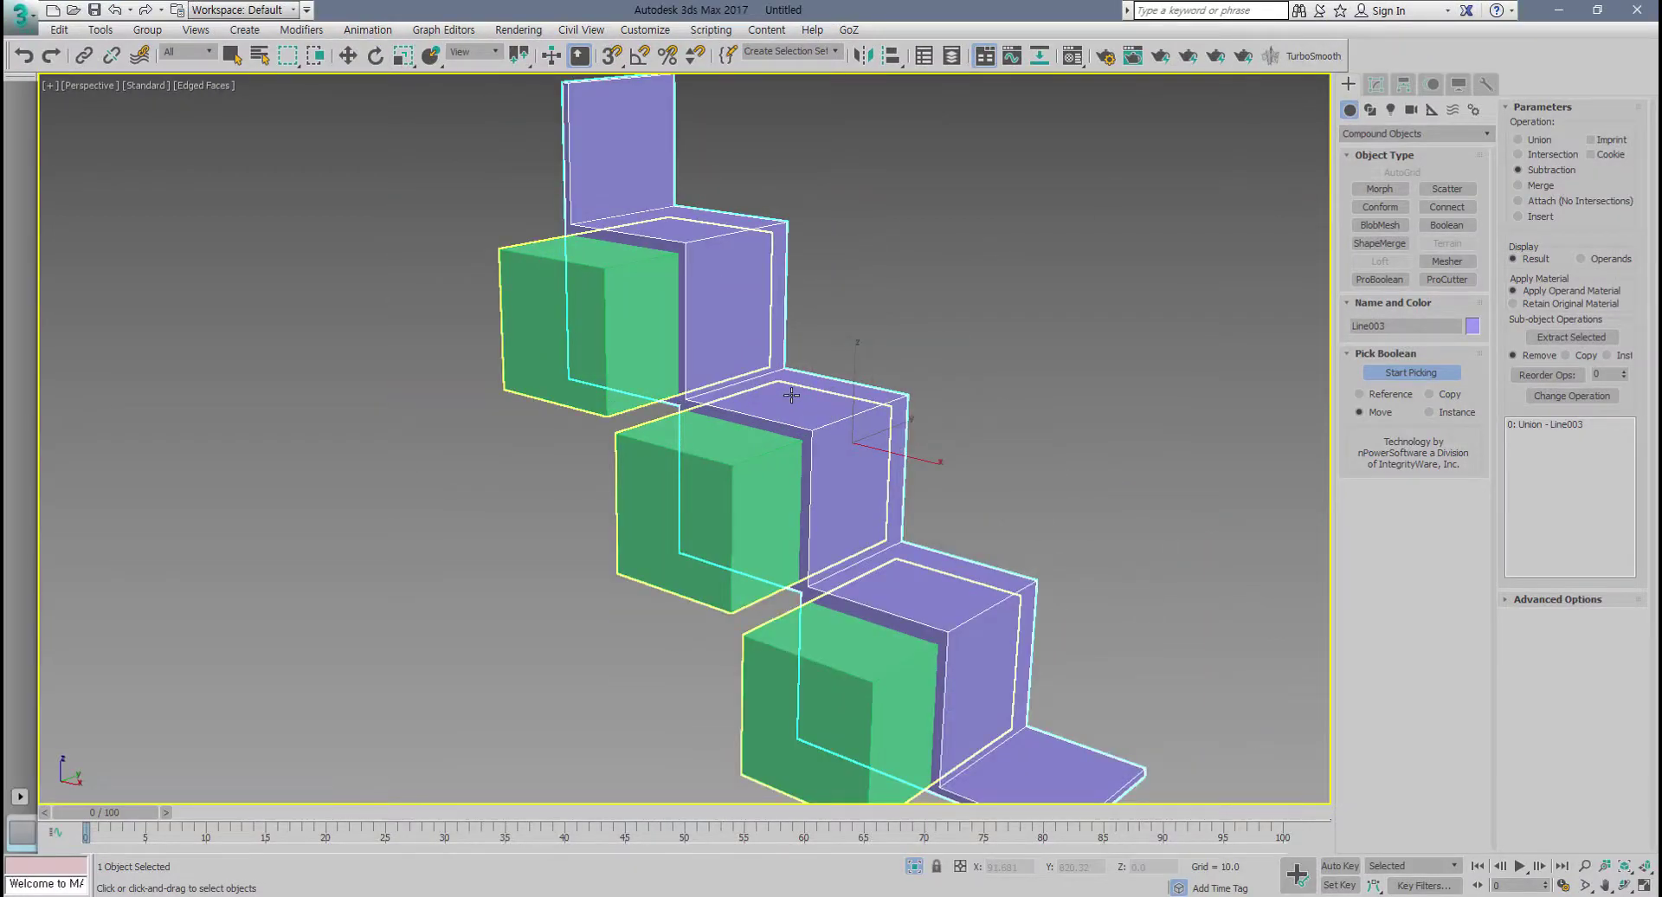
scroll(721, 465, "down", 3)
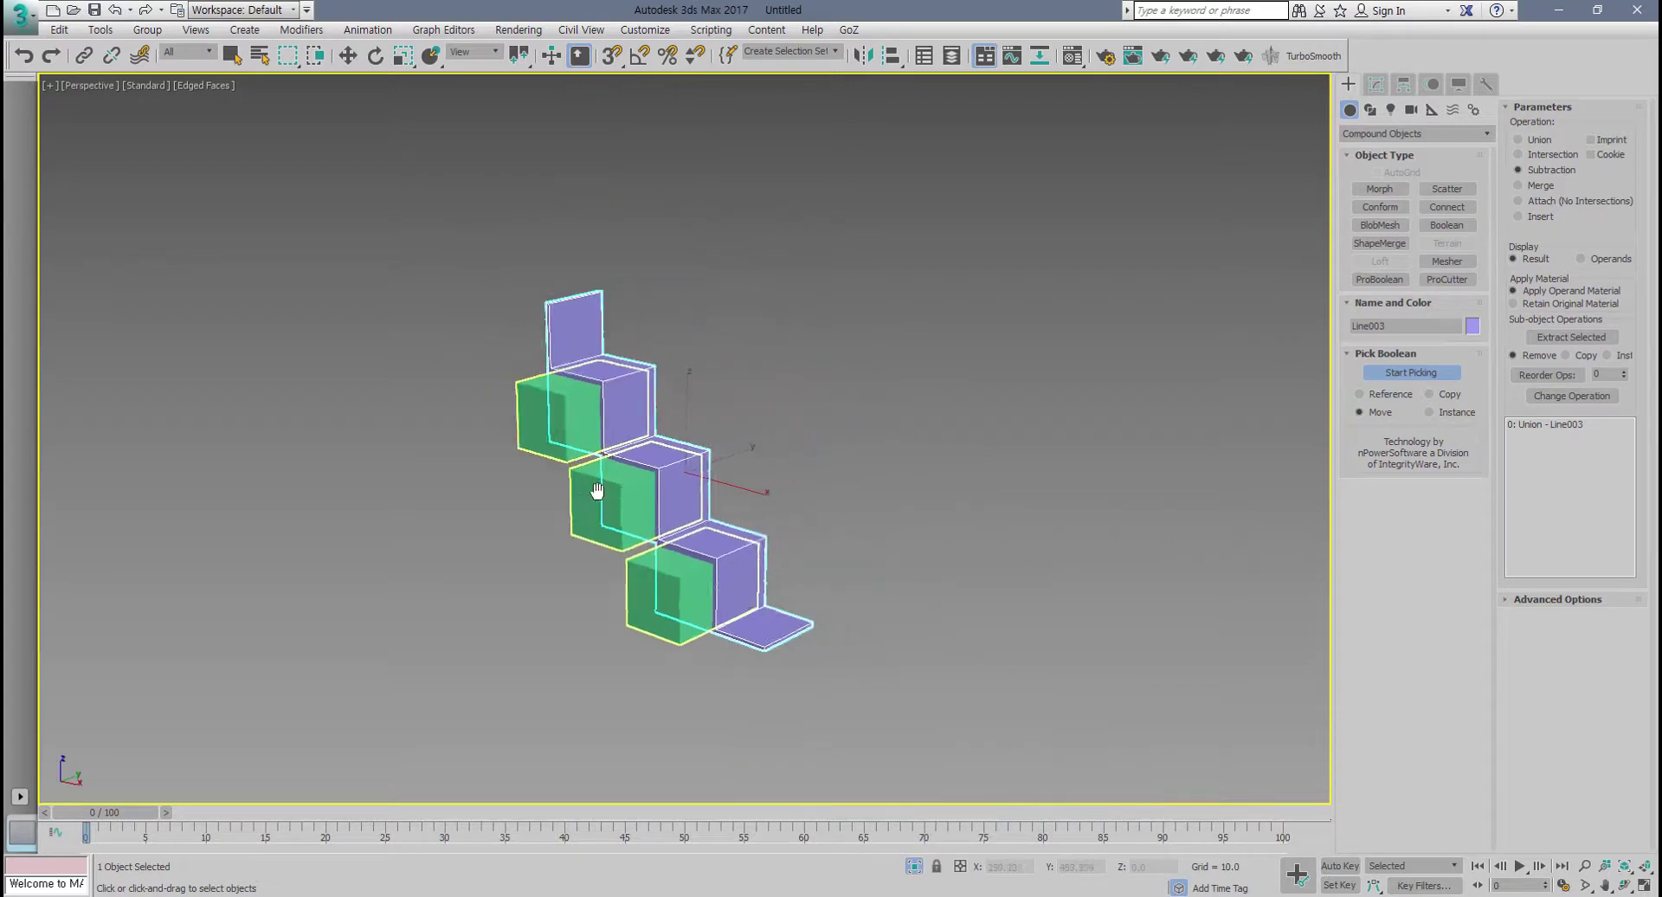
scroll(597, 484, "up", 2)
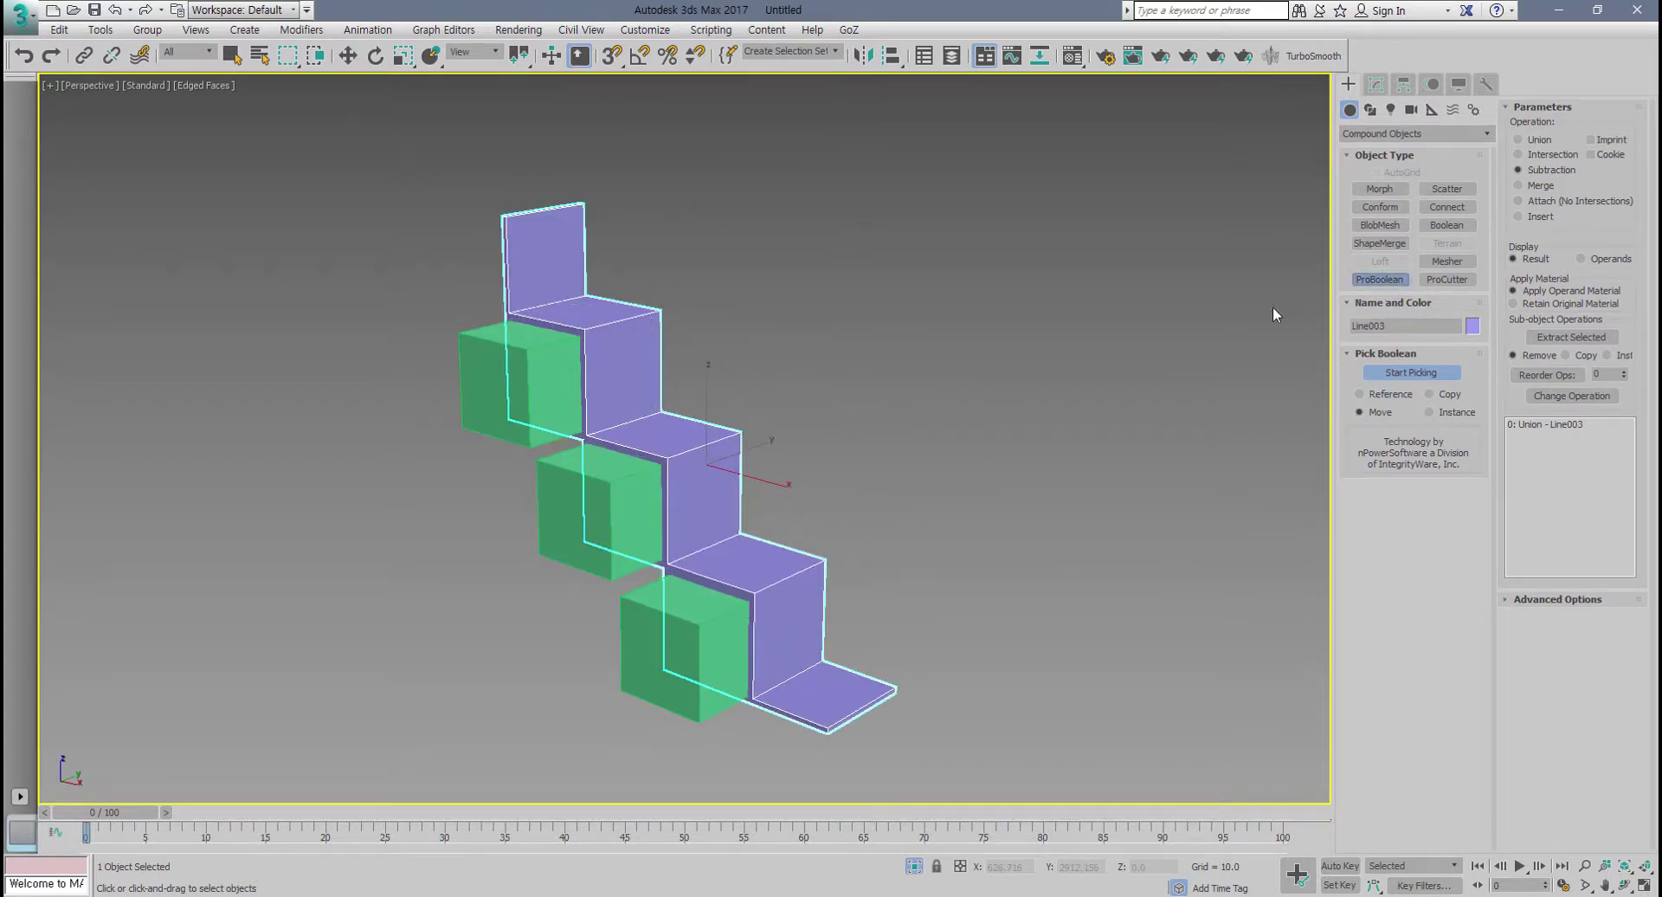
left_click(1400, 374)
left_click(629, 482)
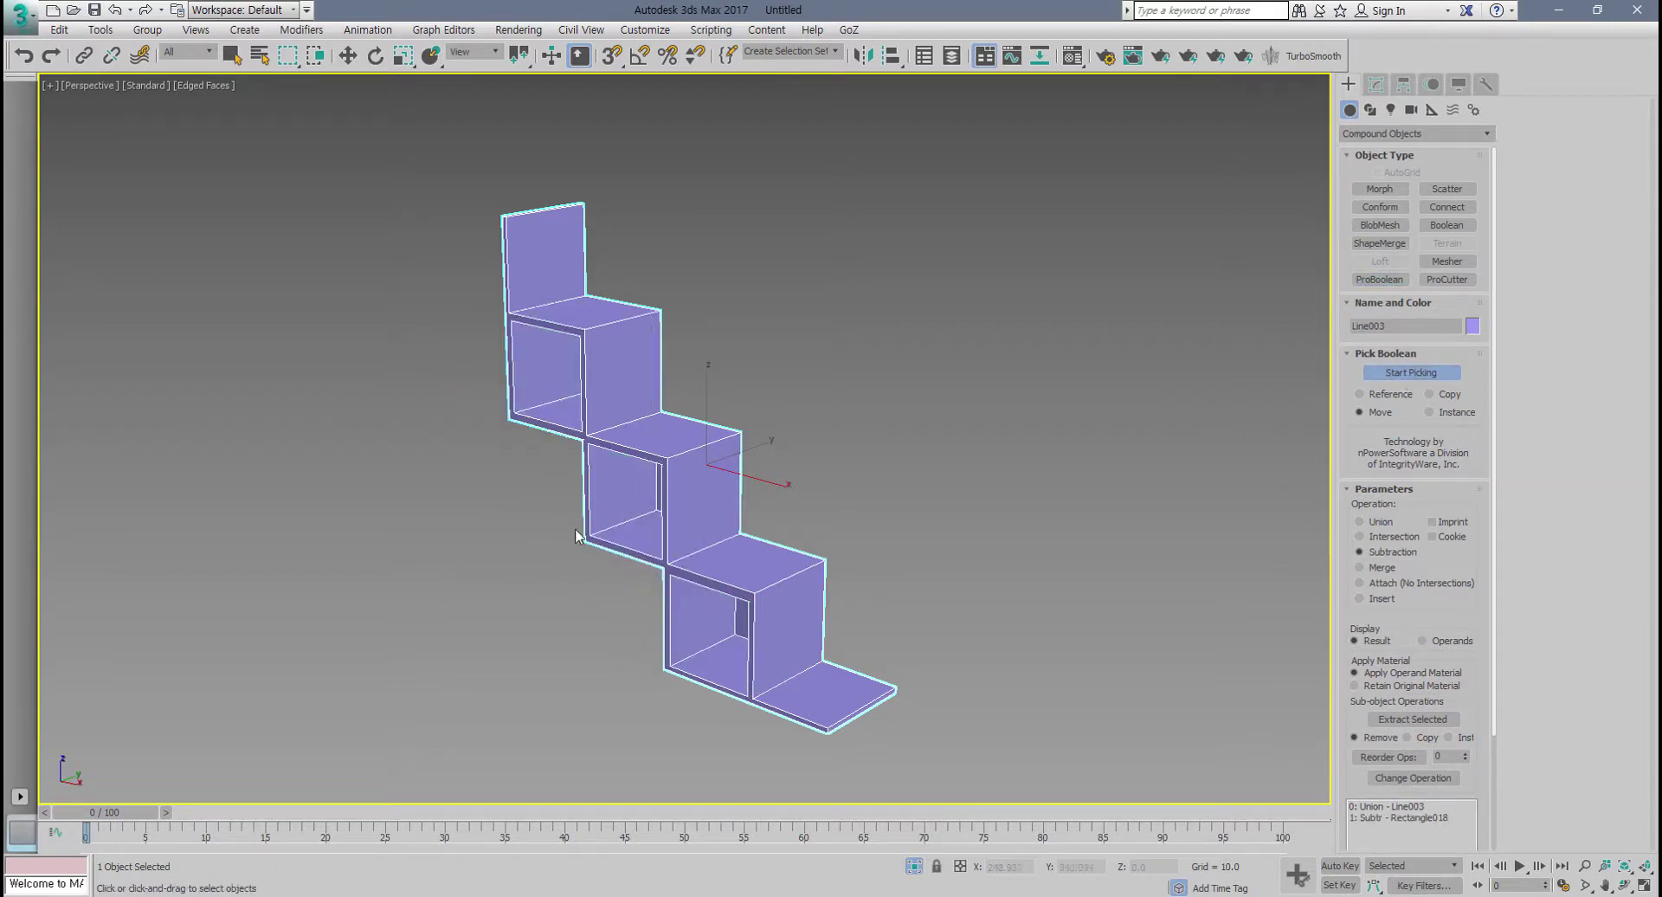
mouse_move(577, 534)
middle_mouse_down("alt")
mouse_move(652, 495)
mouse_move(573, 517)
middle_mouse_up("alt")
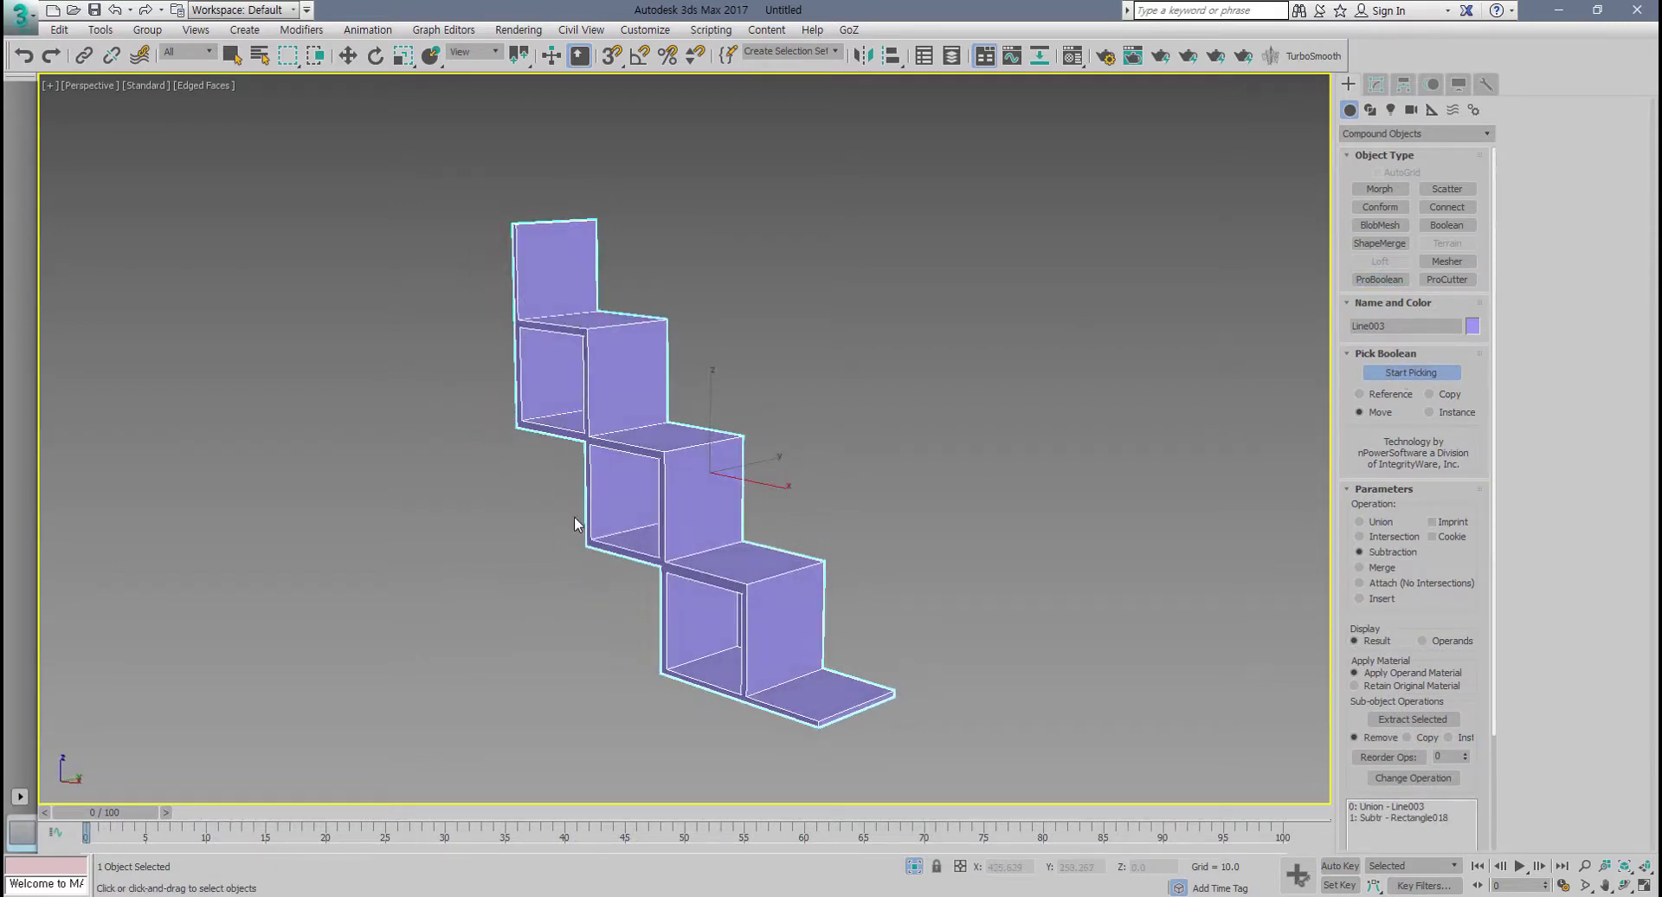
key("w")
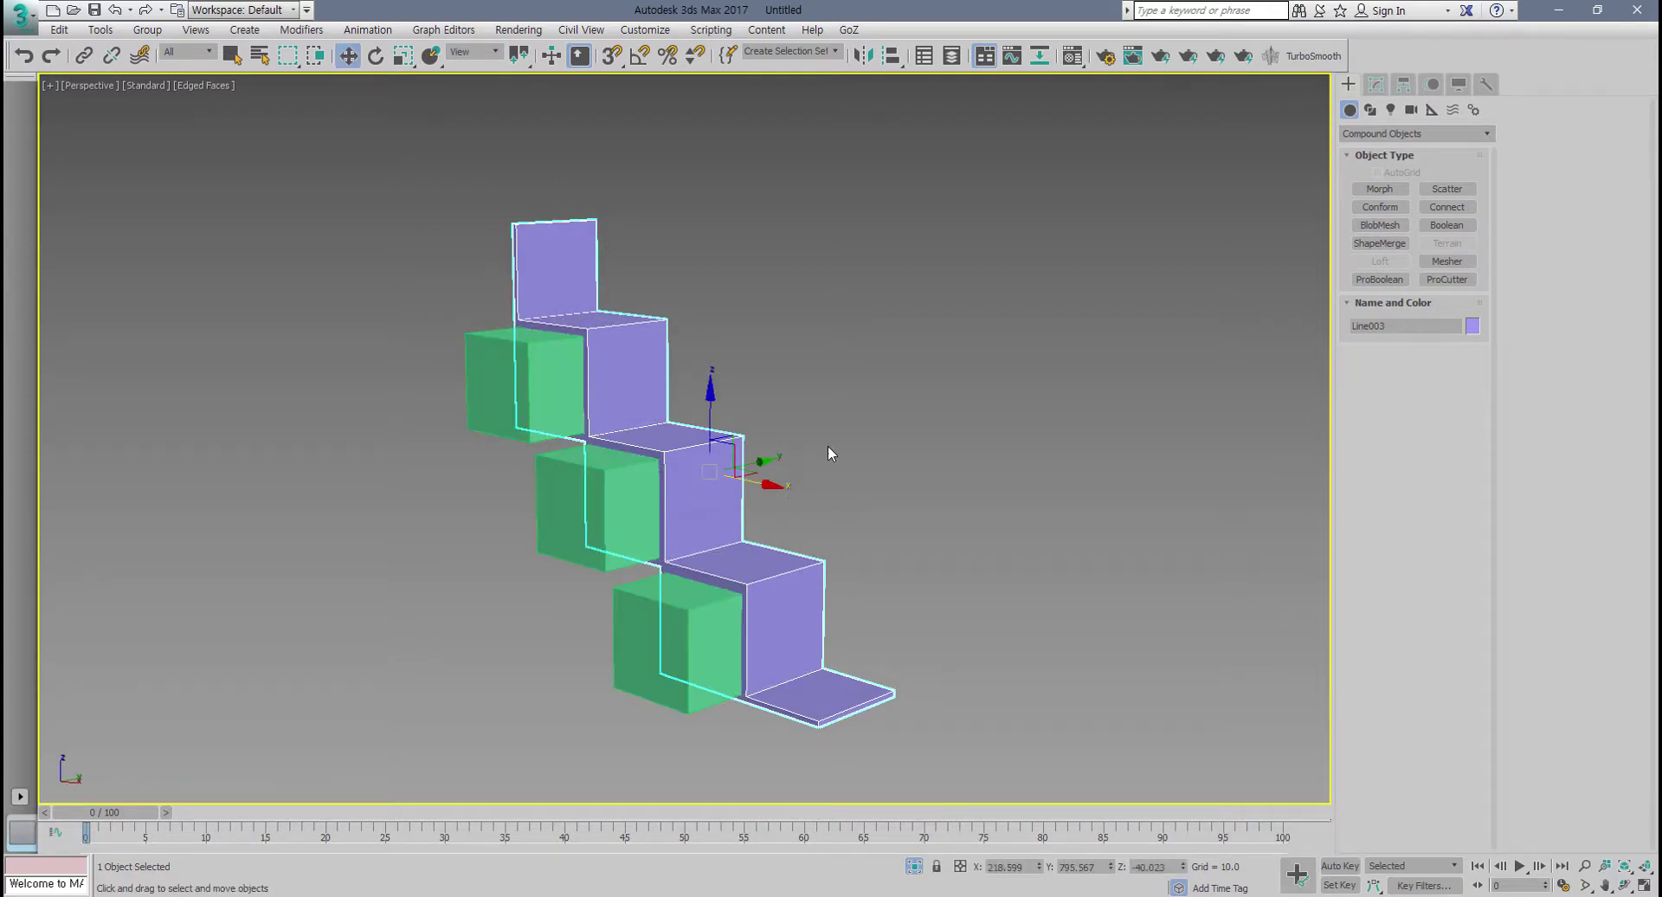
Step: Create a cylinder of radius about 36.6 and height about 238.7 in the top view, centred on the stair block's first step
left_click(828, 447)
key("alt+w")
middle_click_drag(497, 286, 502, 304)
scroll(486, 322, "down", 6)
middle_click_drag(489, 238, 443, 287)
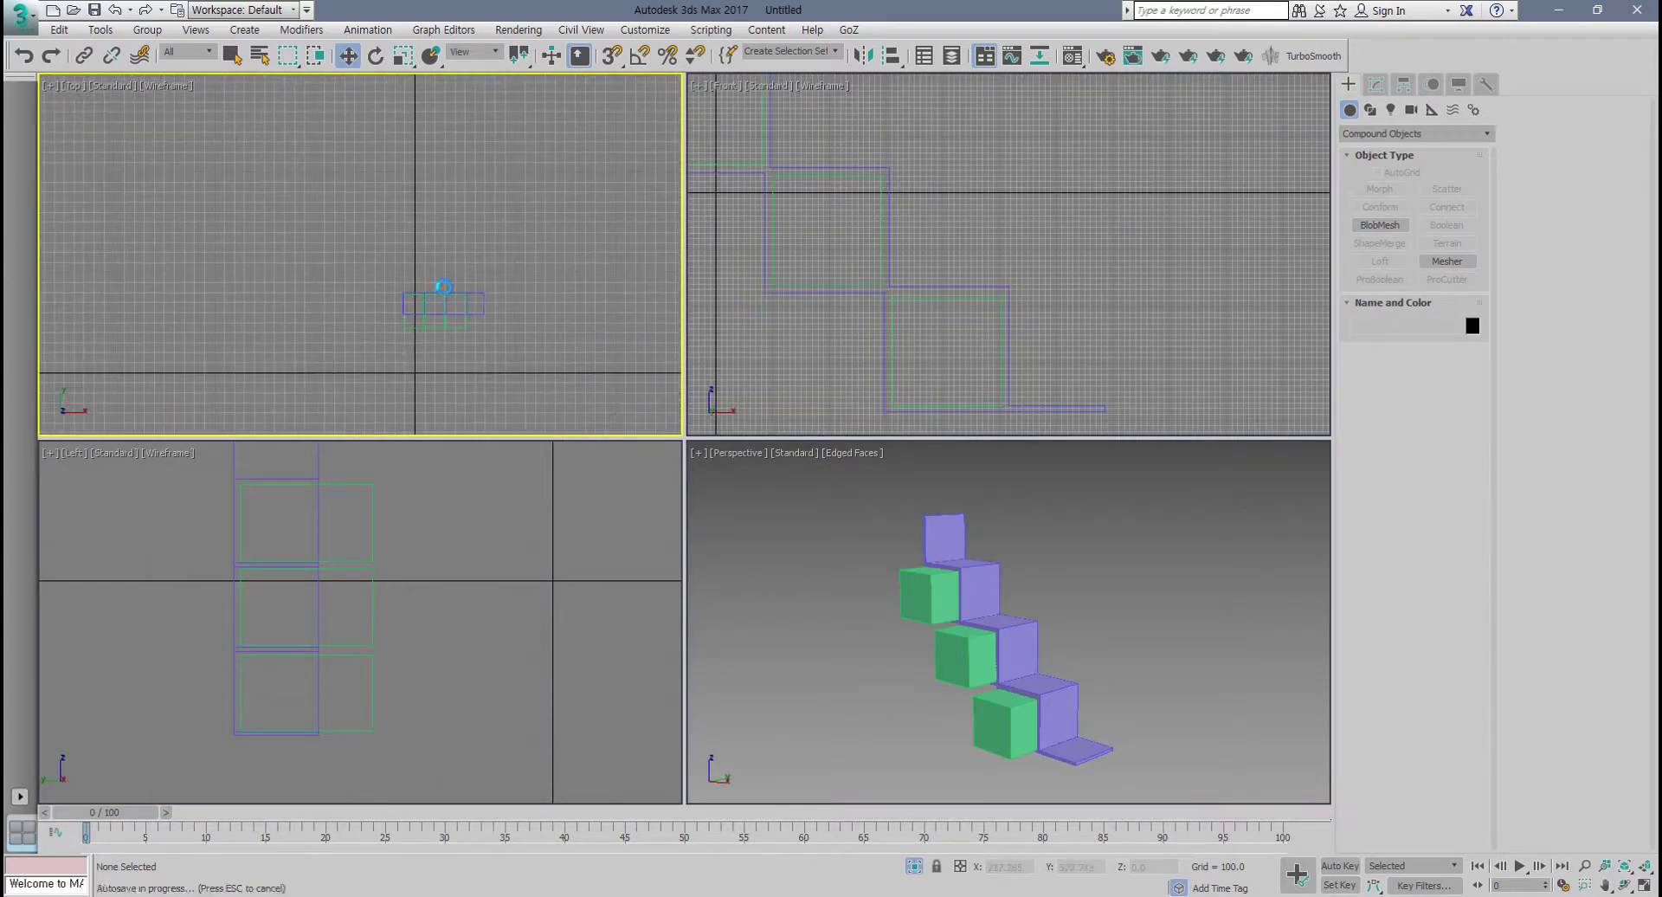
scroll(443, 286, "up", 2)
middle_click_drag(1004, 302, 1061, 321)
scroll(1061, 321, "down", 4)
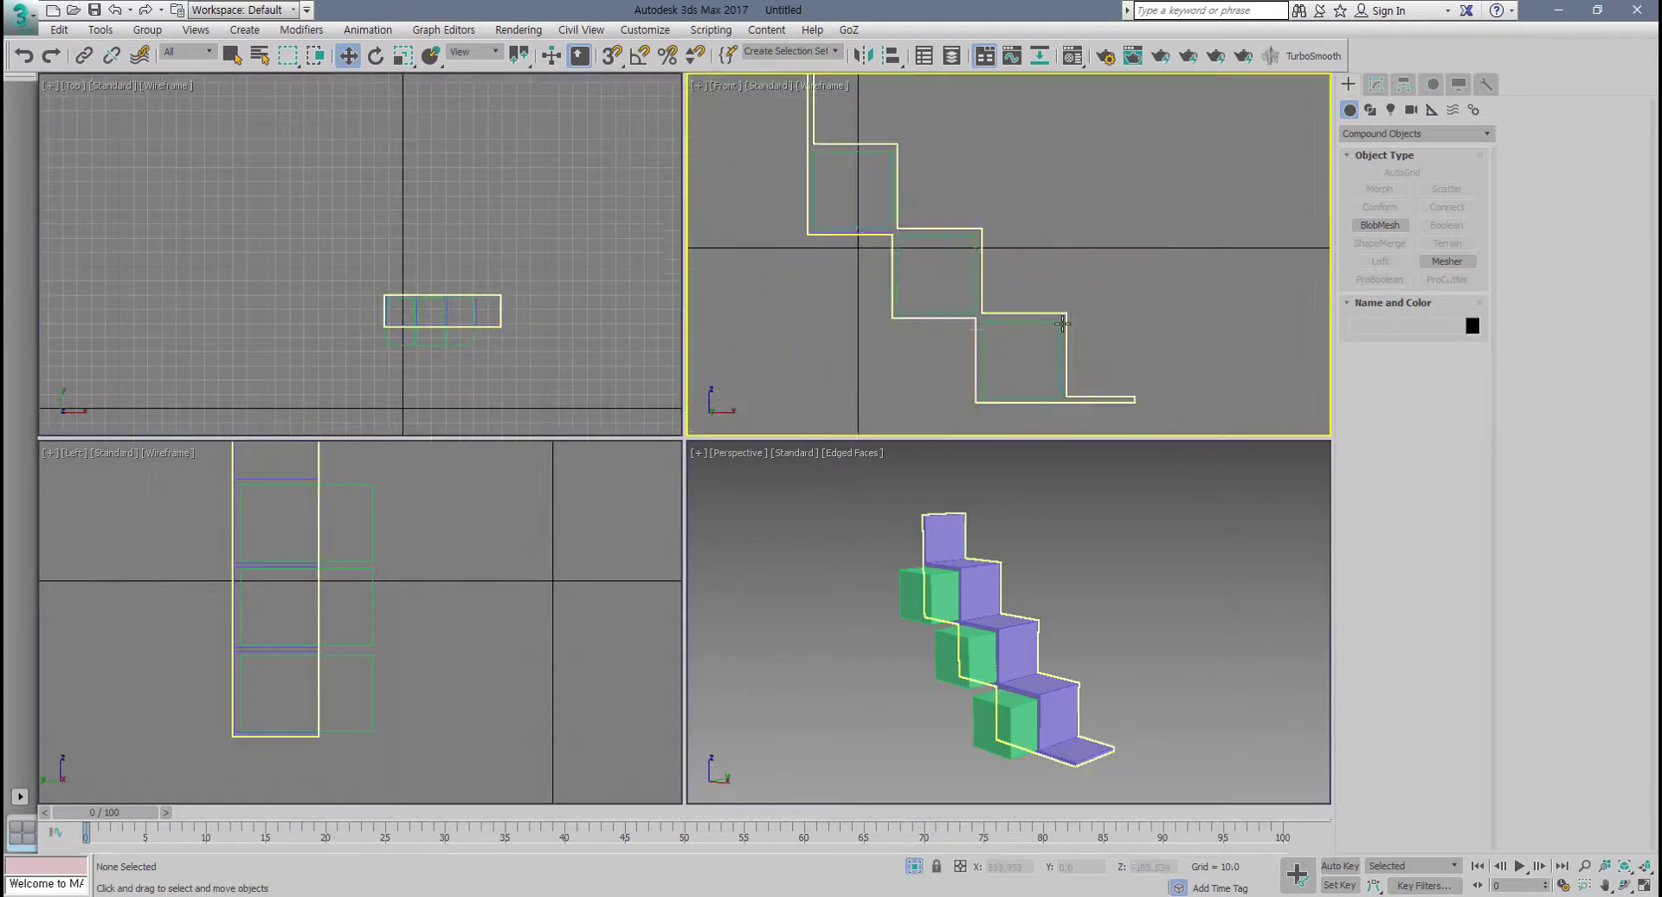
left_click(1400, 137)
left_click(1384, 153)
left_click(1380, 225)
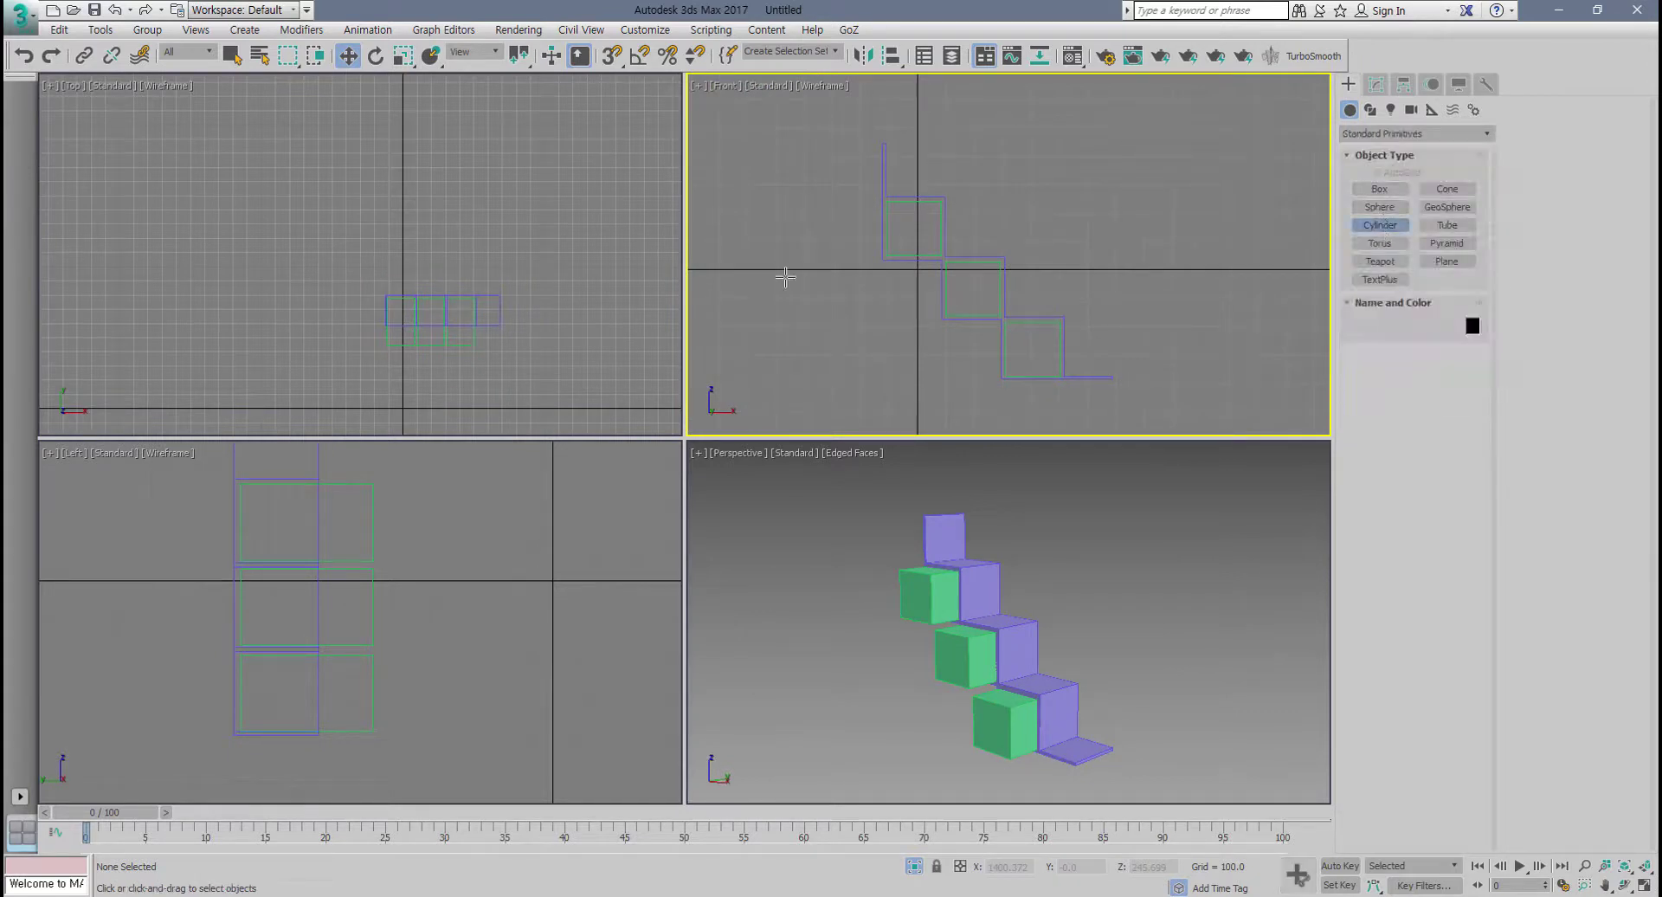
middle_click_drag(457, 314, 412, 316)
scroll(405, 315, "up", 4)
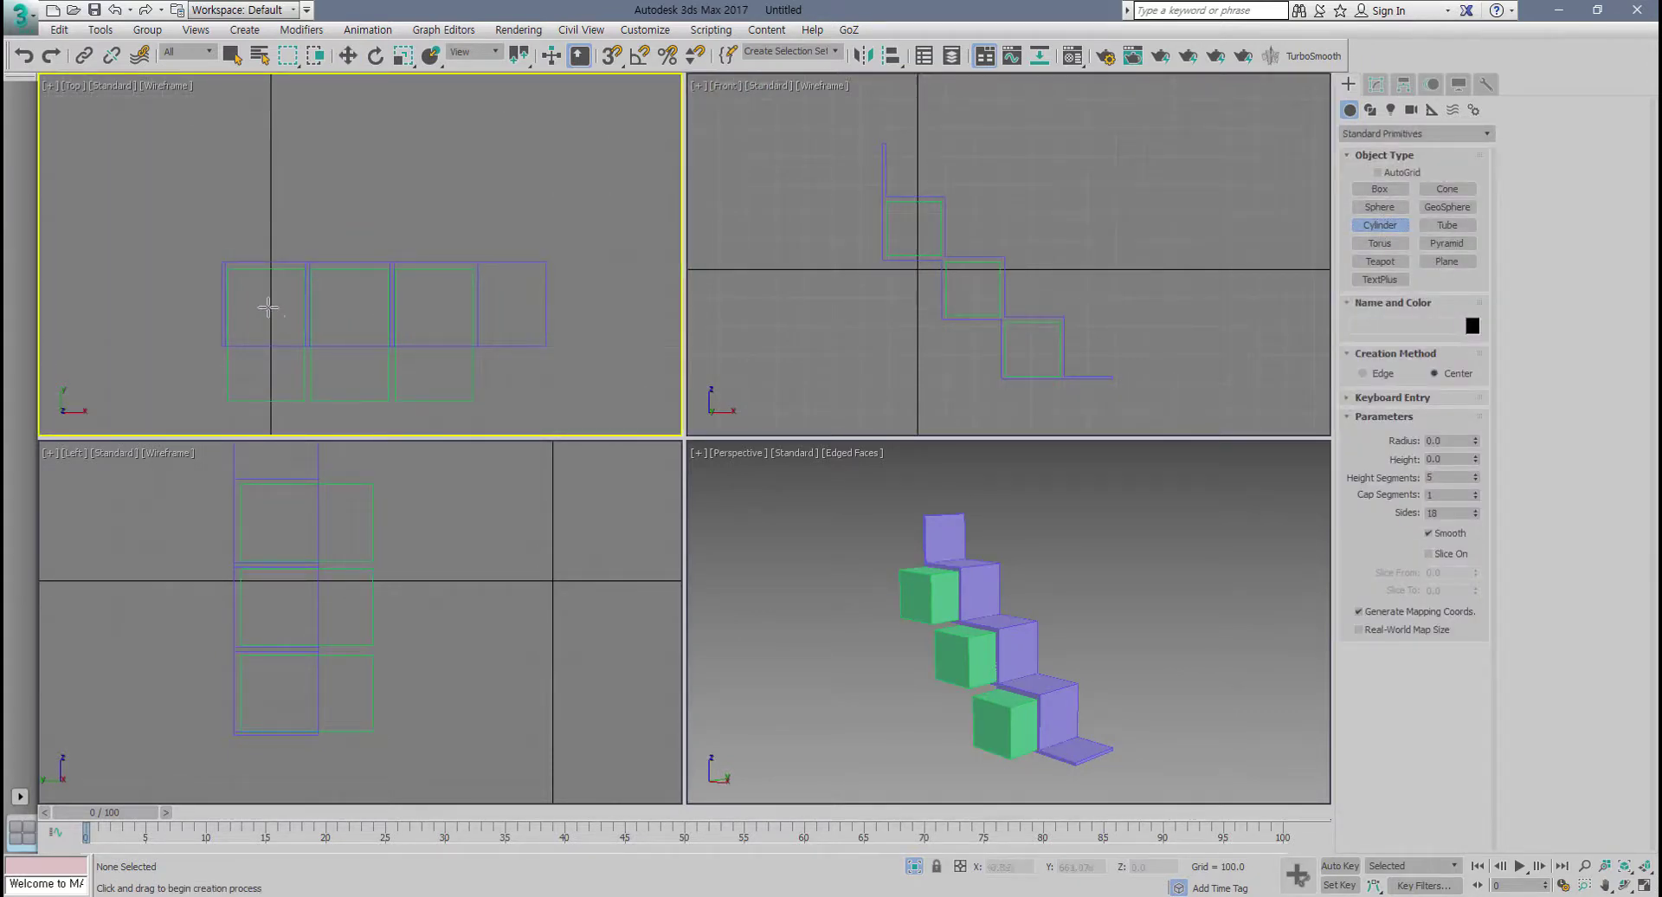
left_click_drag(269, 307, 284, 307)
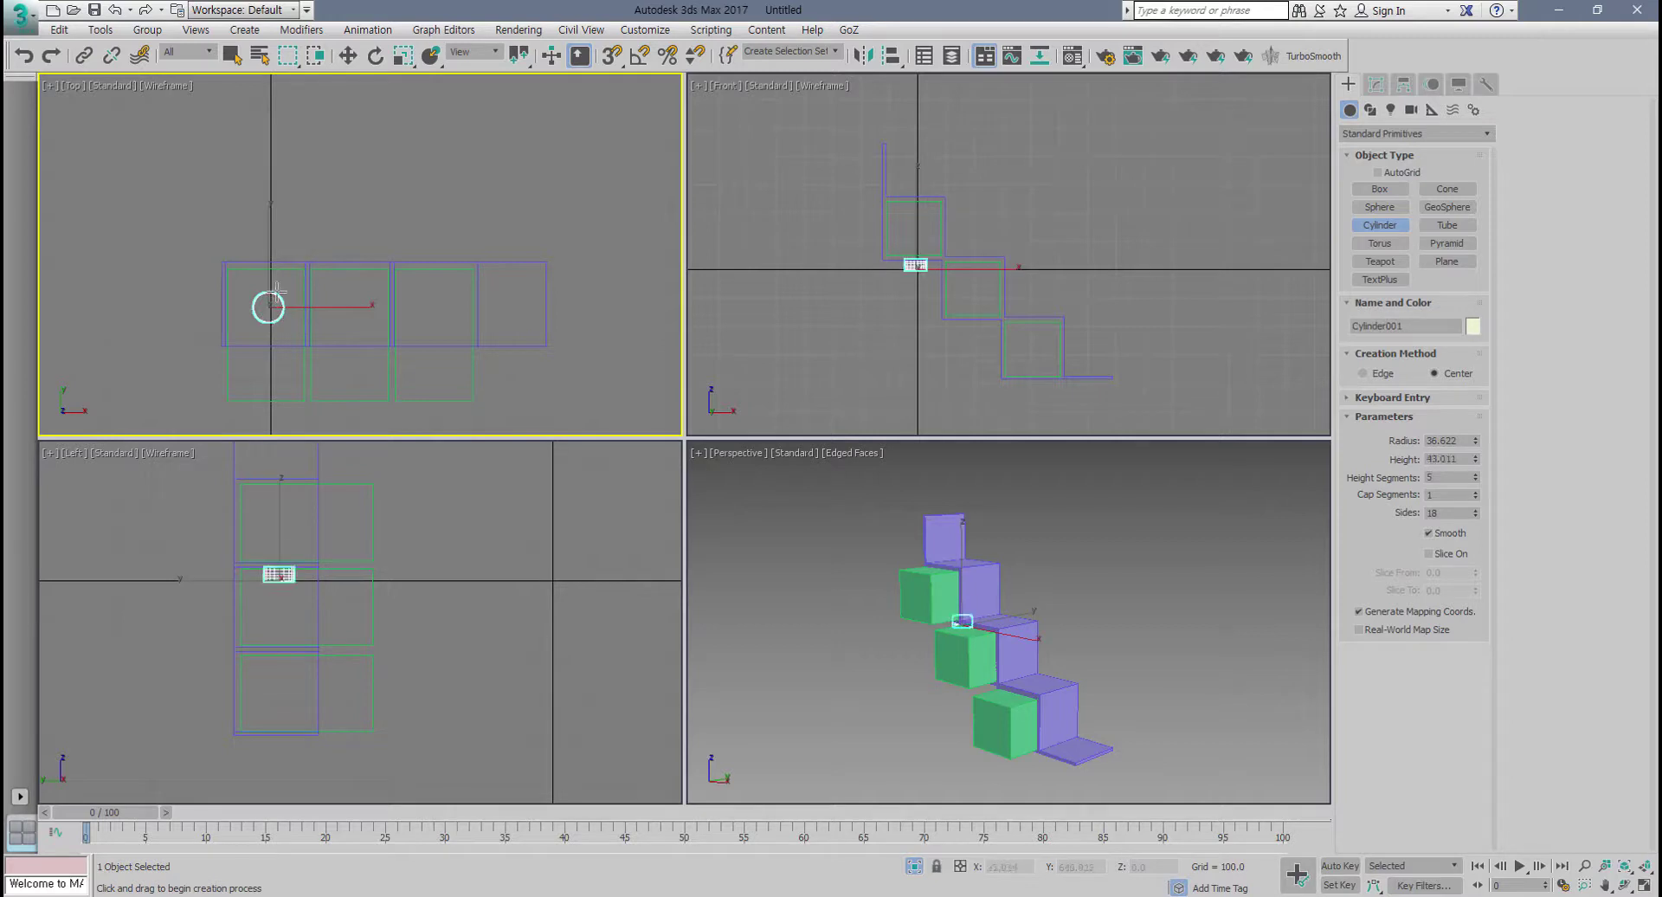
left_click(284, 227)
Step: Raise the cylinder in the front view to Z about 135.8 so it passes through the highest step's top surface
scroll(900, 298, "up", 4)
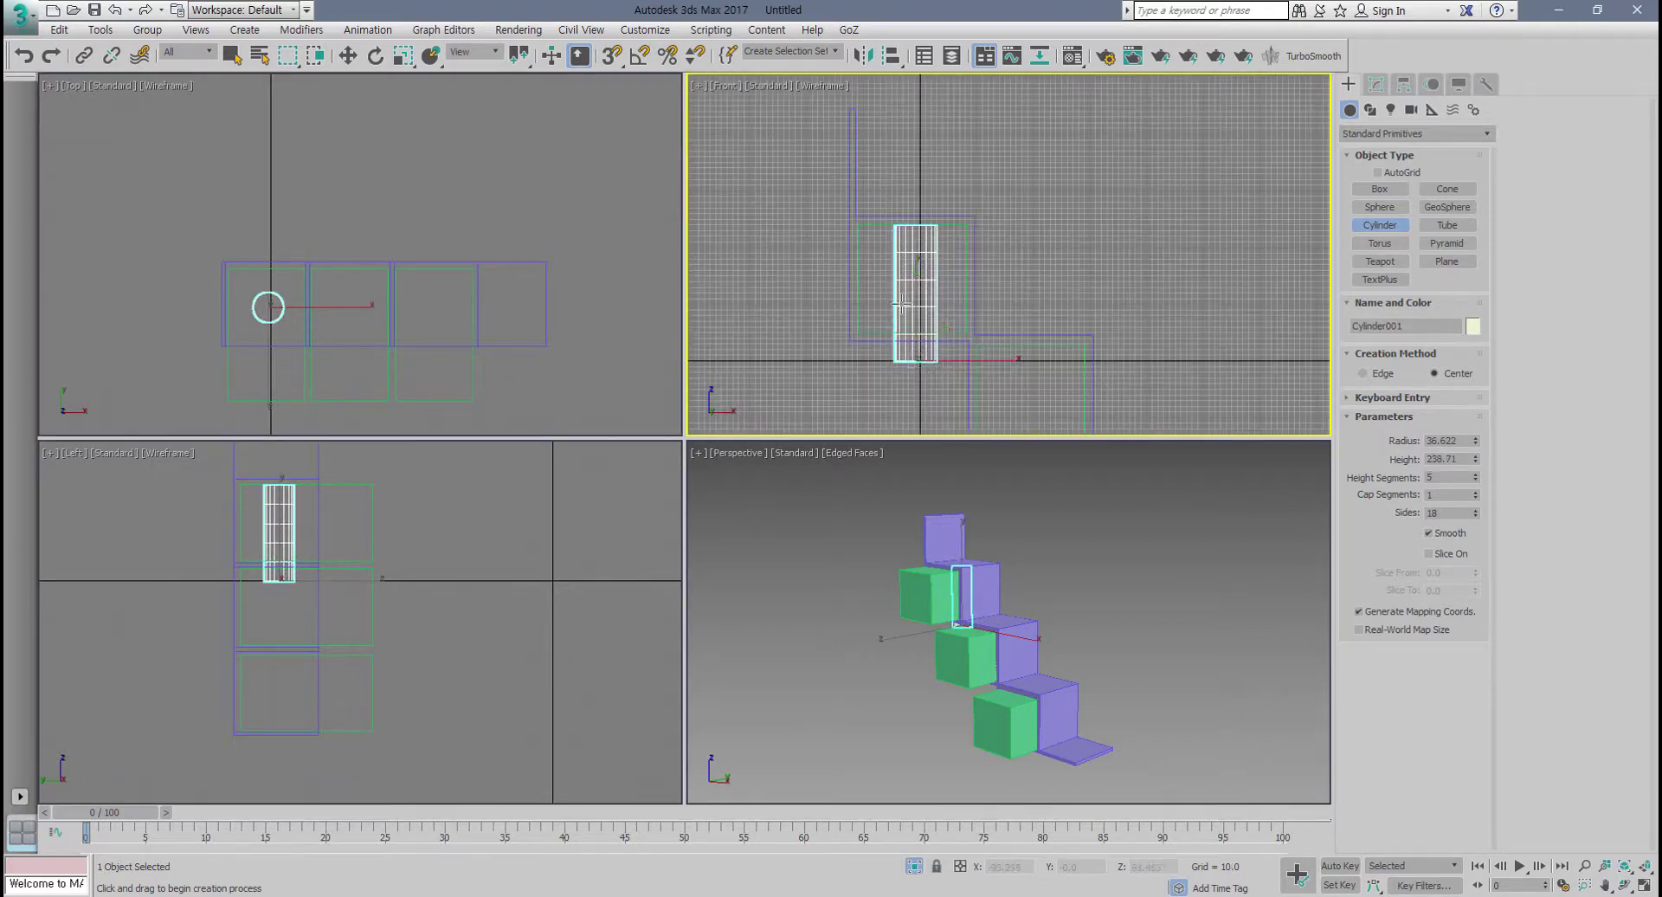
key("w")
left_click_drag(917, 283, 917, 205)
Step: Clone the cylinder along X as two copies spaced about 207 apart, over the second and third steps
middle_click_drag(507, 307, 403, 283)
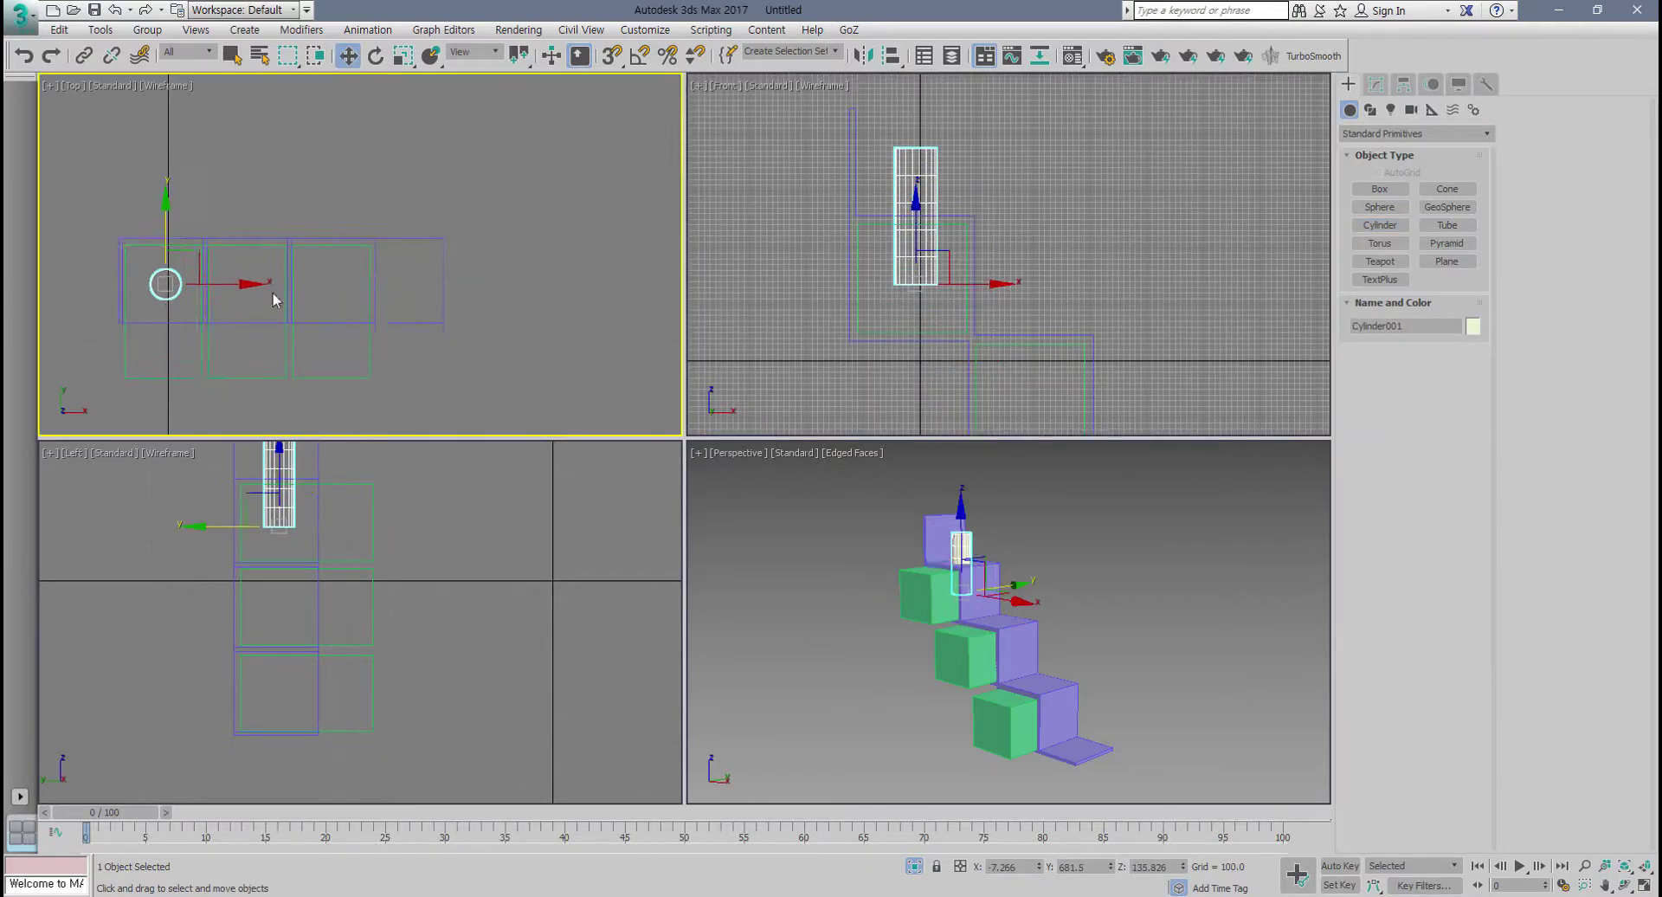
left_click_drag(271, 293, 355, 293, "shift")
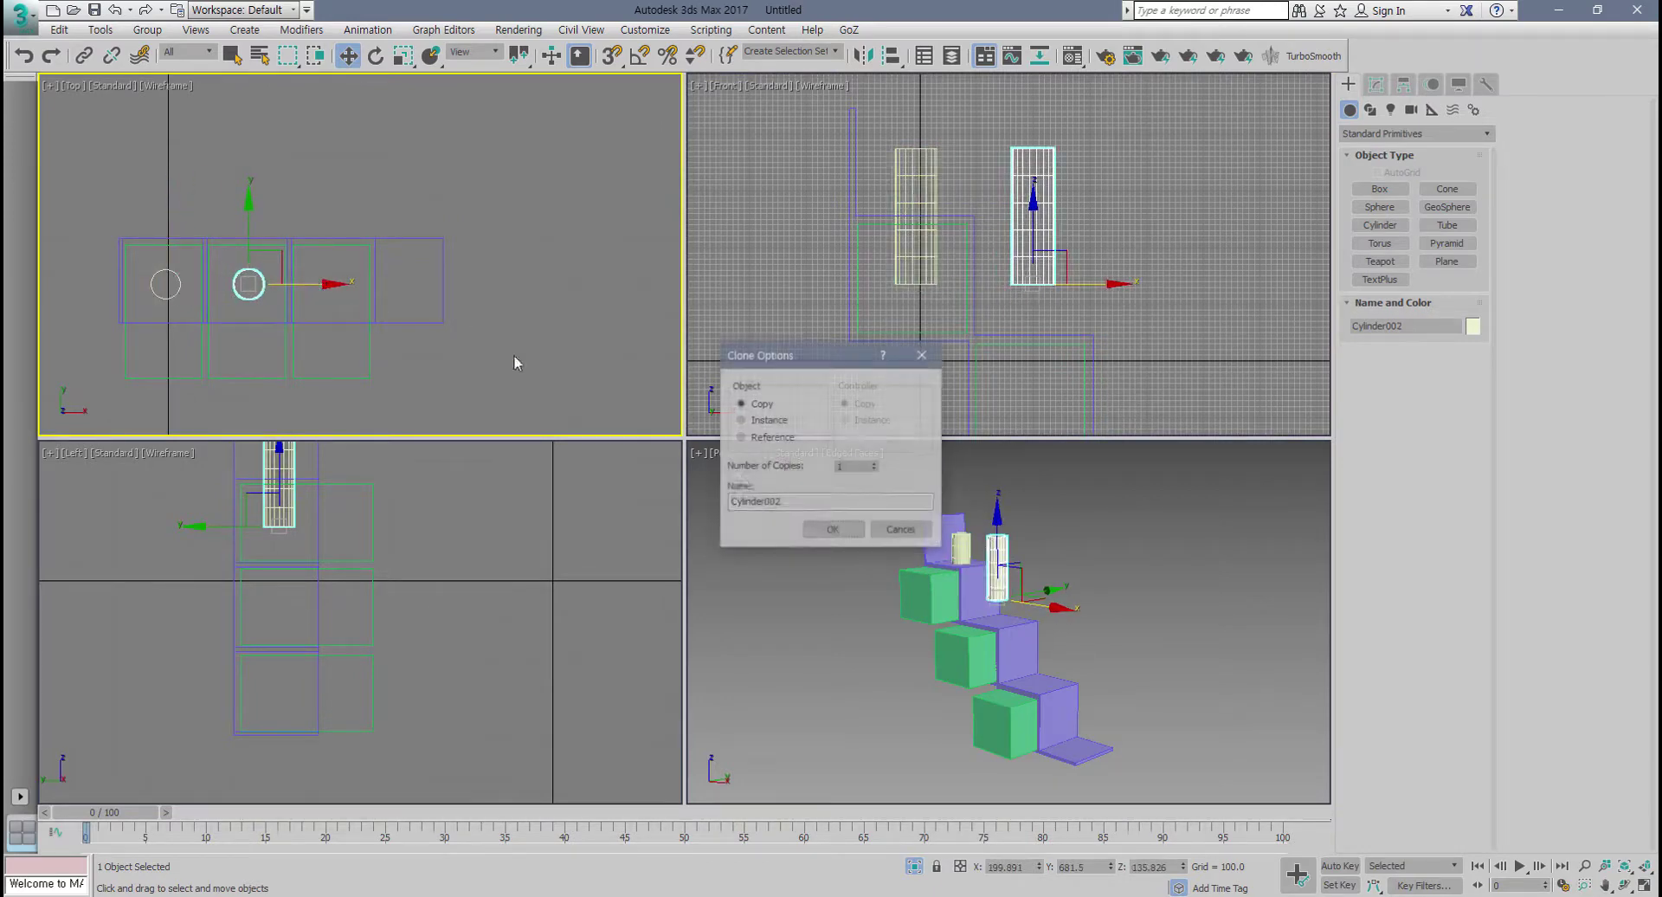
left_click(875, 463)
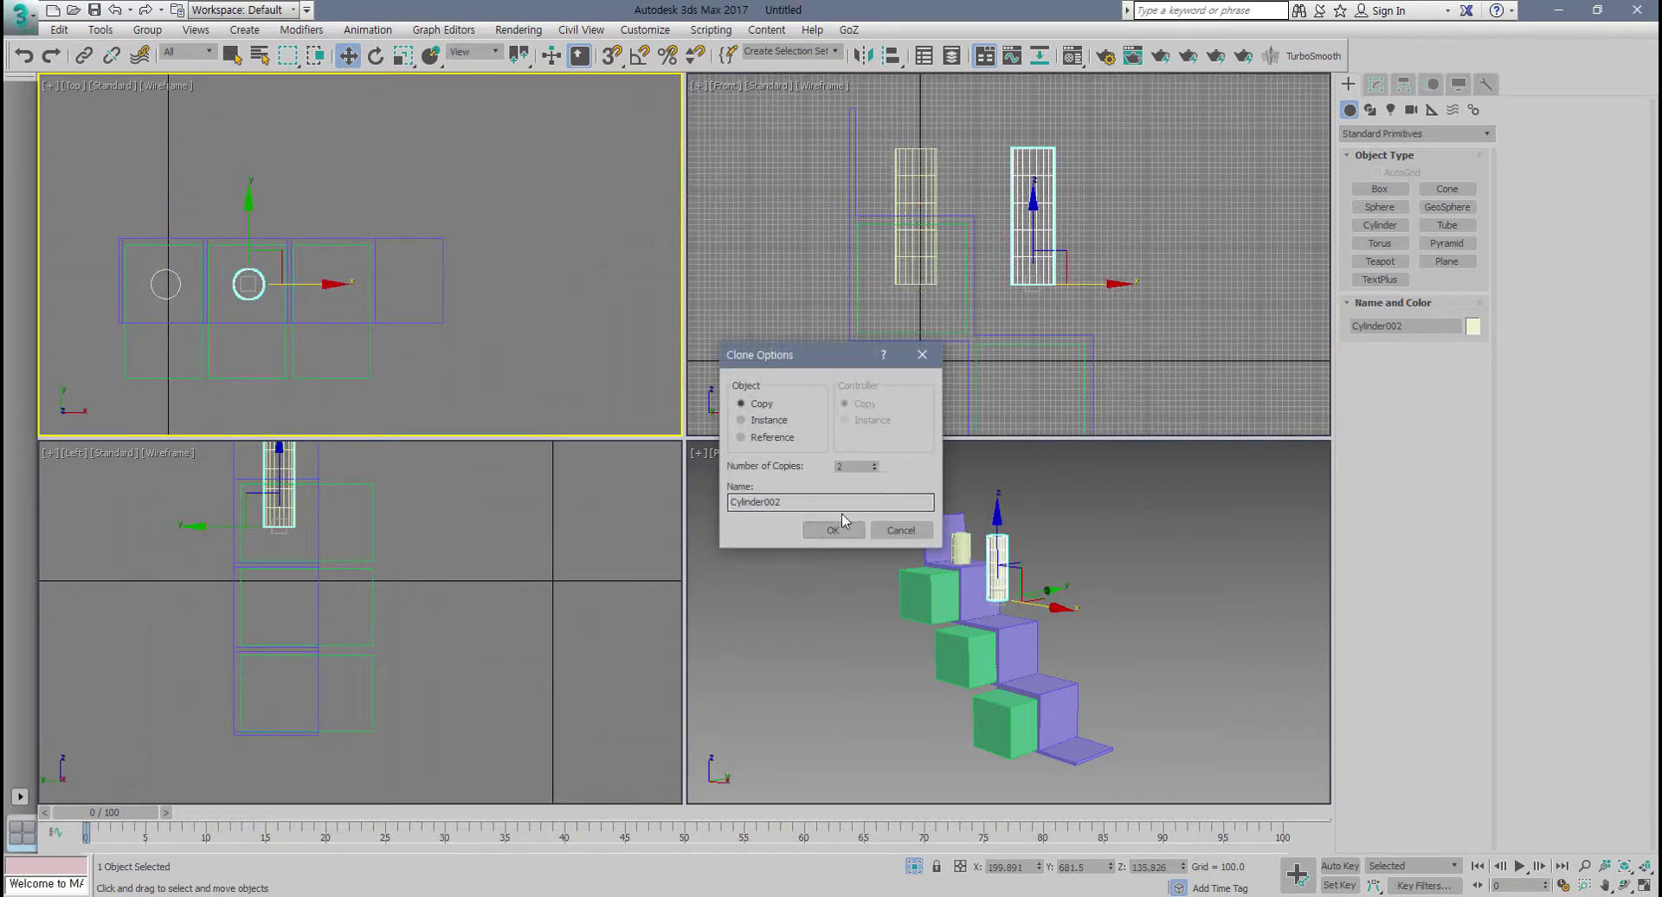
left_click(833, 529)
Step: Lower the middle cylinder to Z about -55 and the last one to about -248.5, each piercing its own step's top
right_click(926, 339)
key("alt+w")
scroll(802, 275, "down", 3)
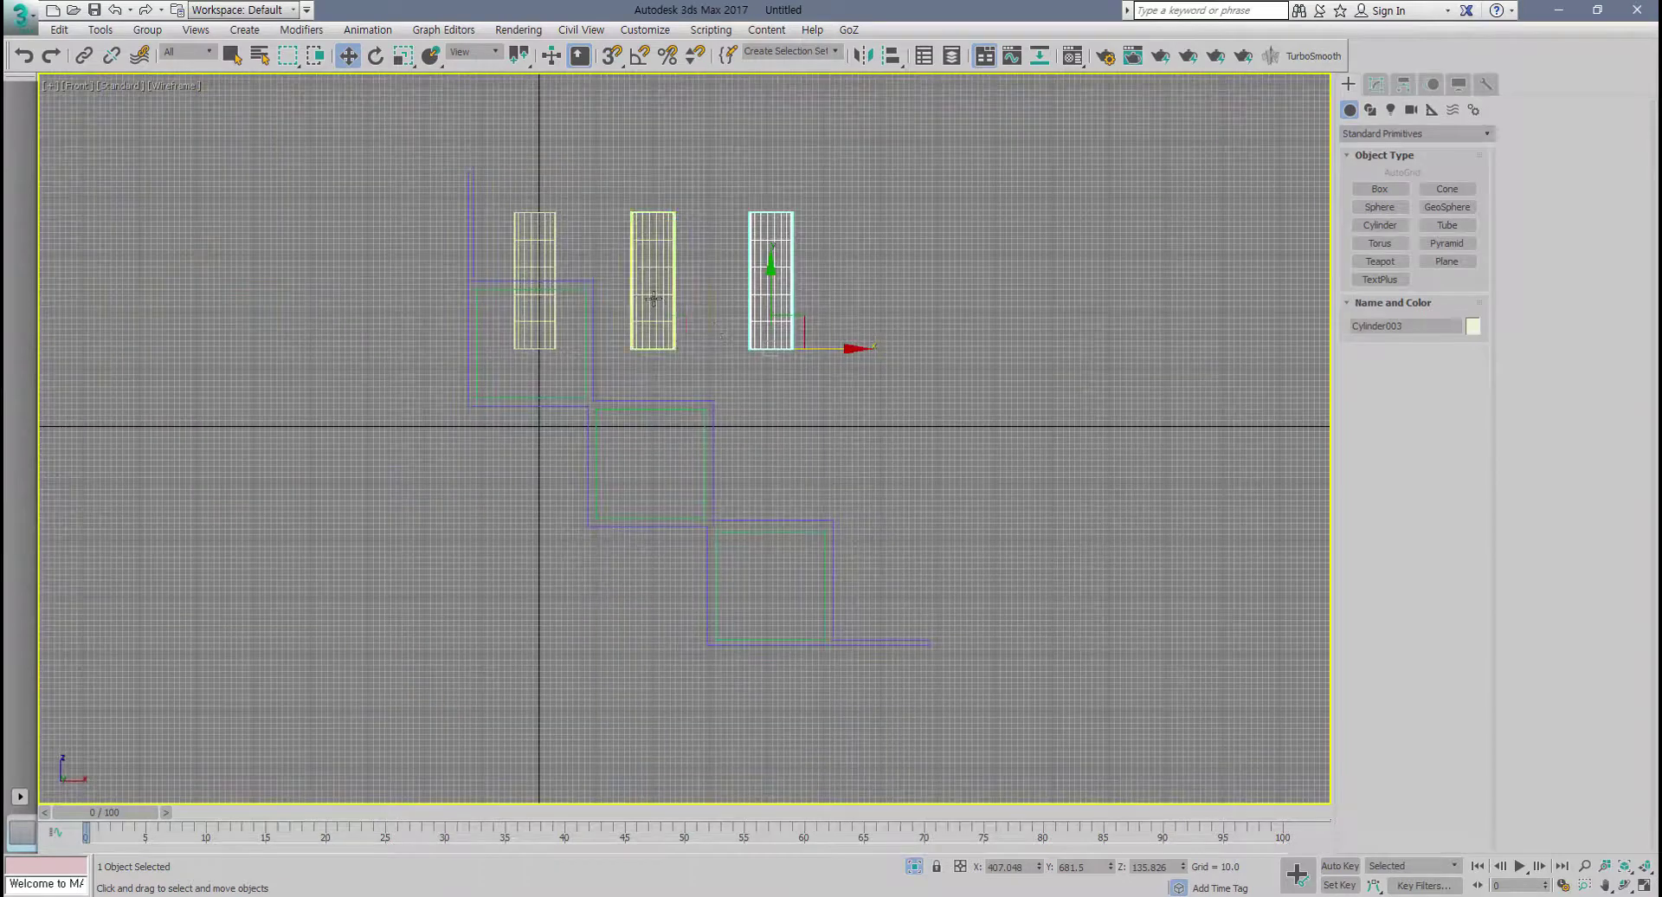
left_click(653, 298)
left_click_drag(653, 298, 654, 408)
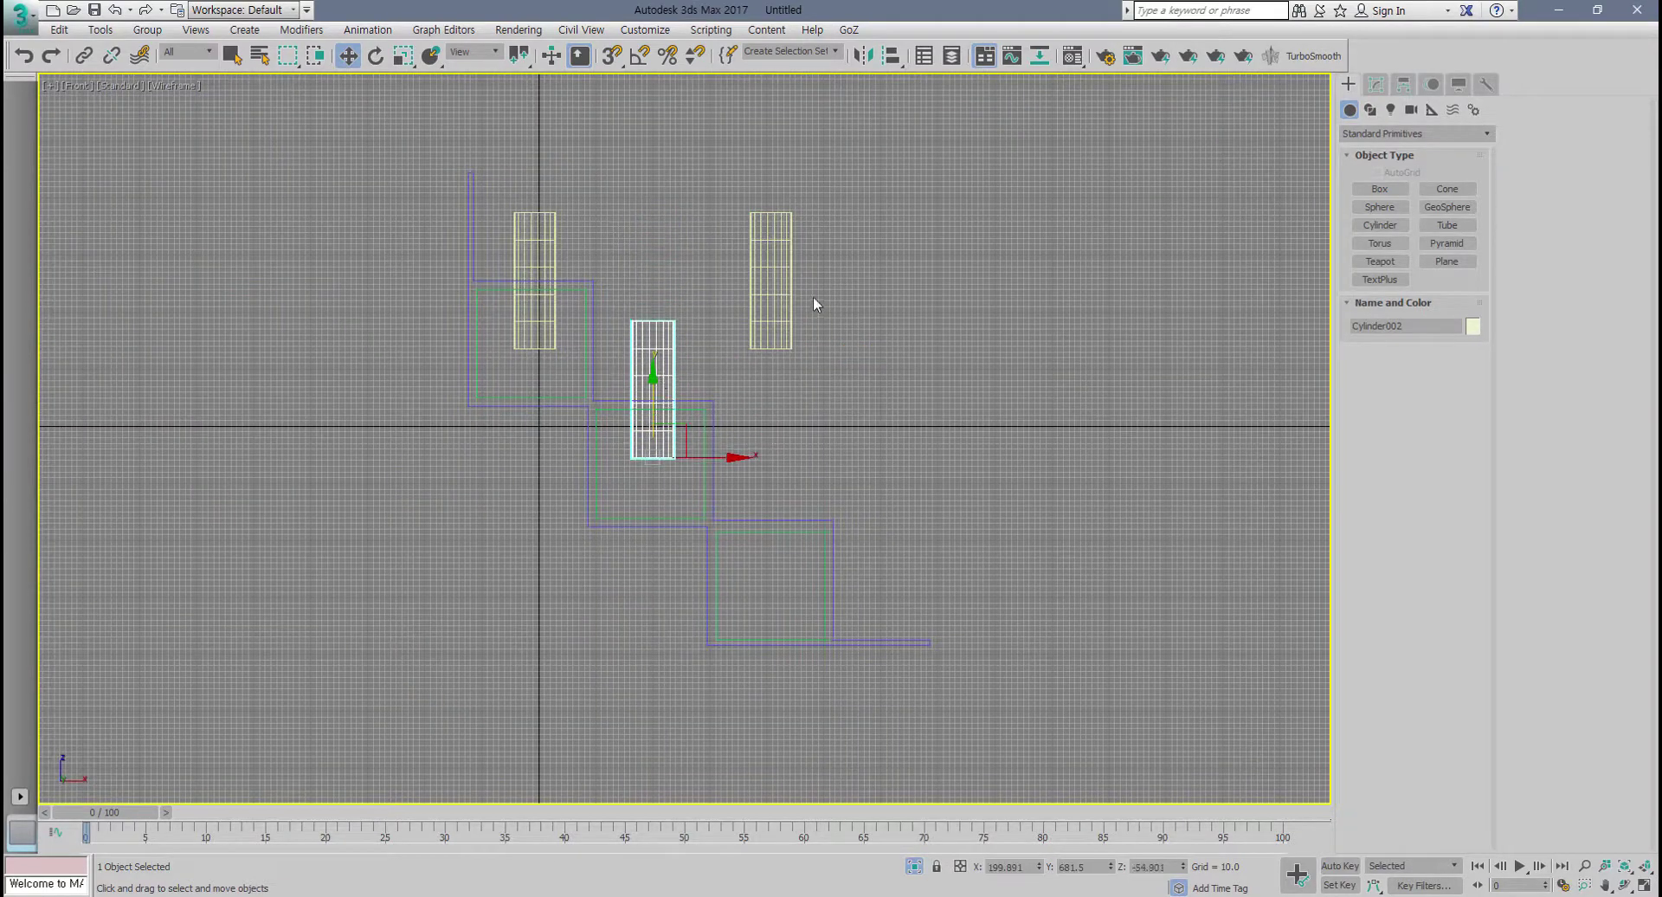
left_click(773, 293)
left_click_drag(773, 288, 774, 506)
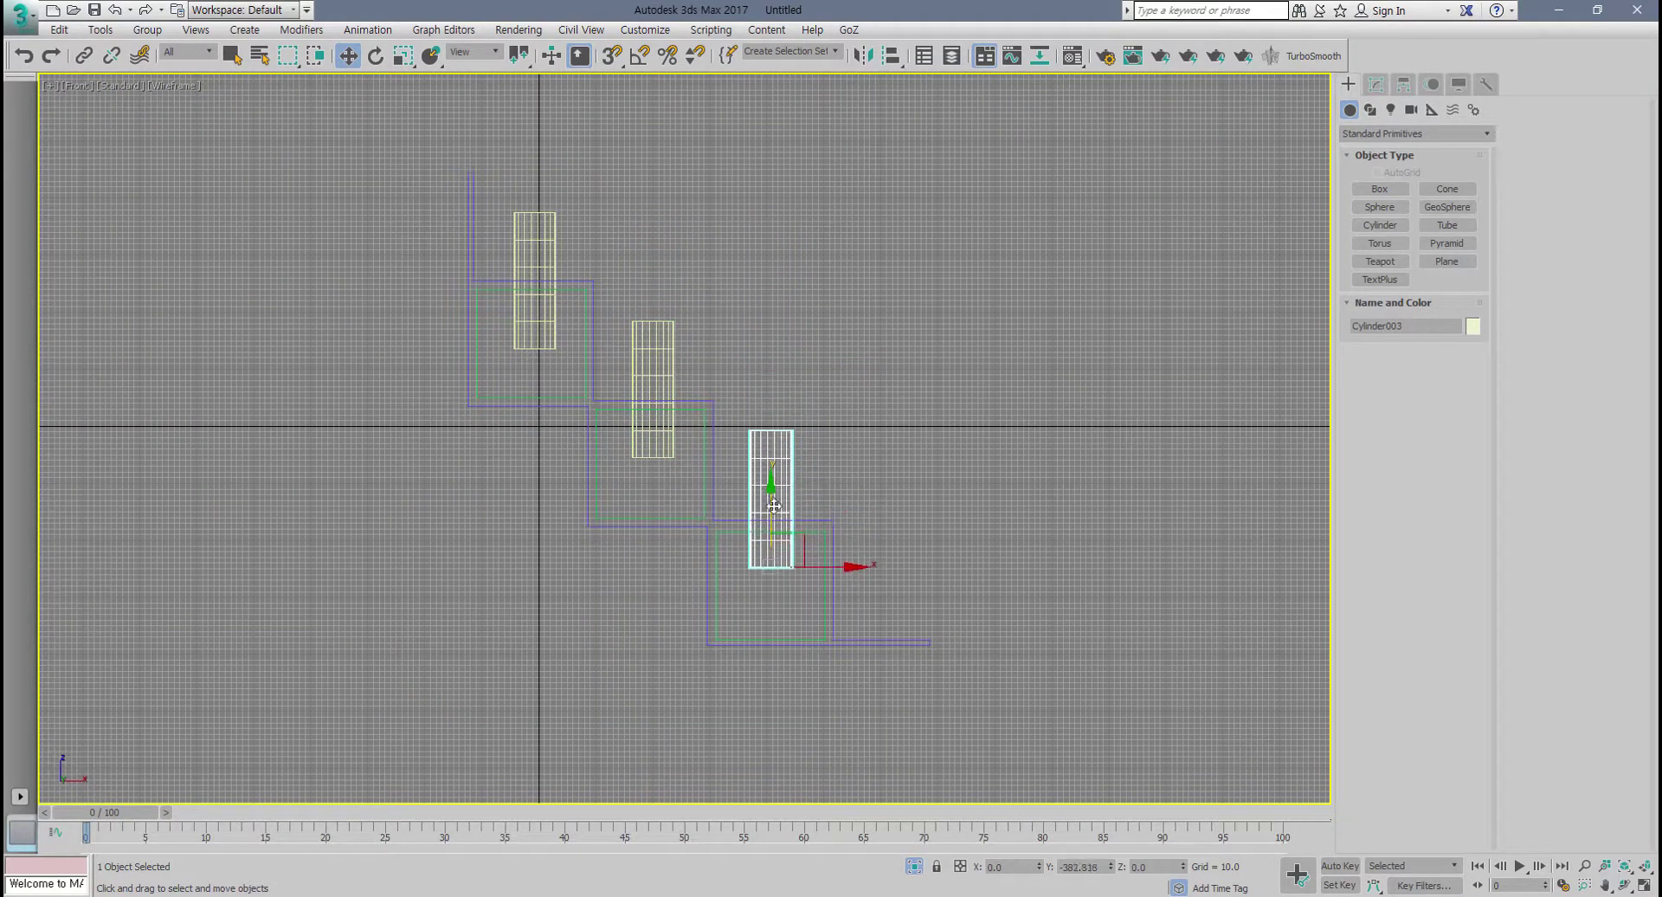
Step: Inspect the stair block and the three cylinders in the perspective view, selecting each object in turn
key("alt+w")
right_click(851, 608)
key("alt+w")
middle_click_drag(736, 530, 704, 501, "alt")
left_click(648, 490)
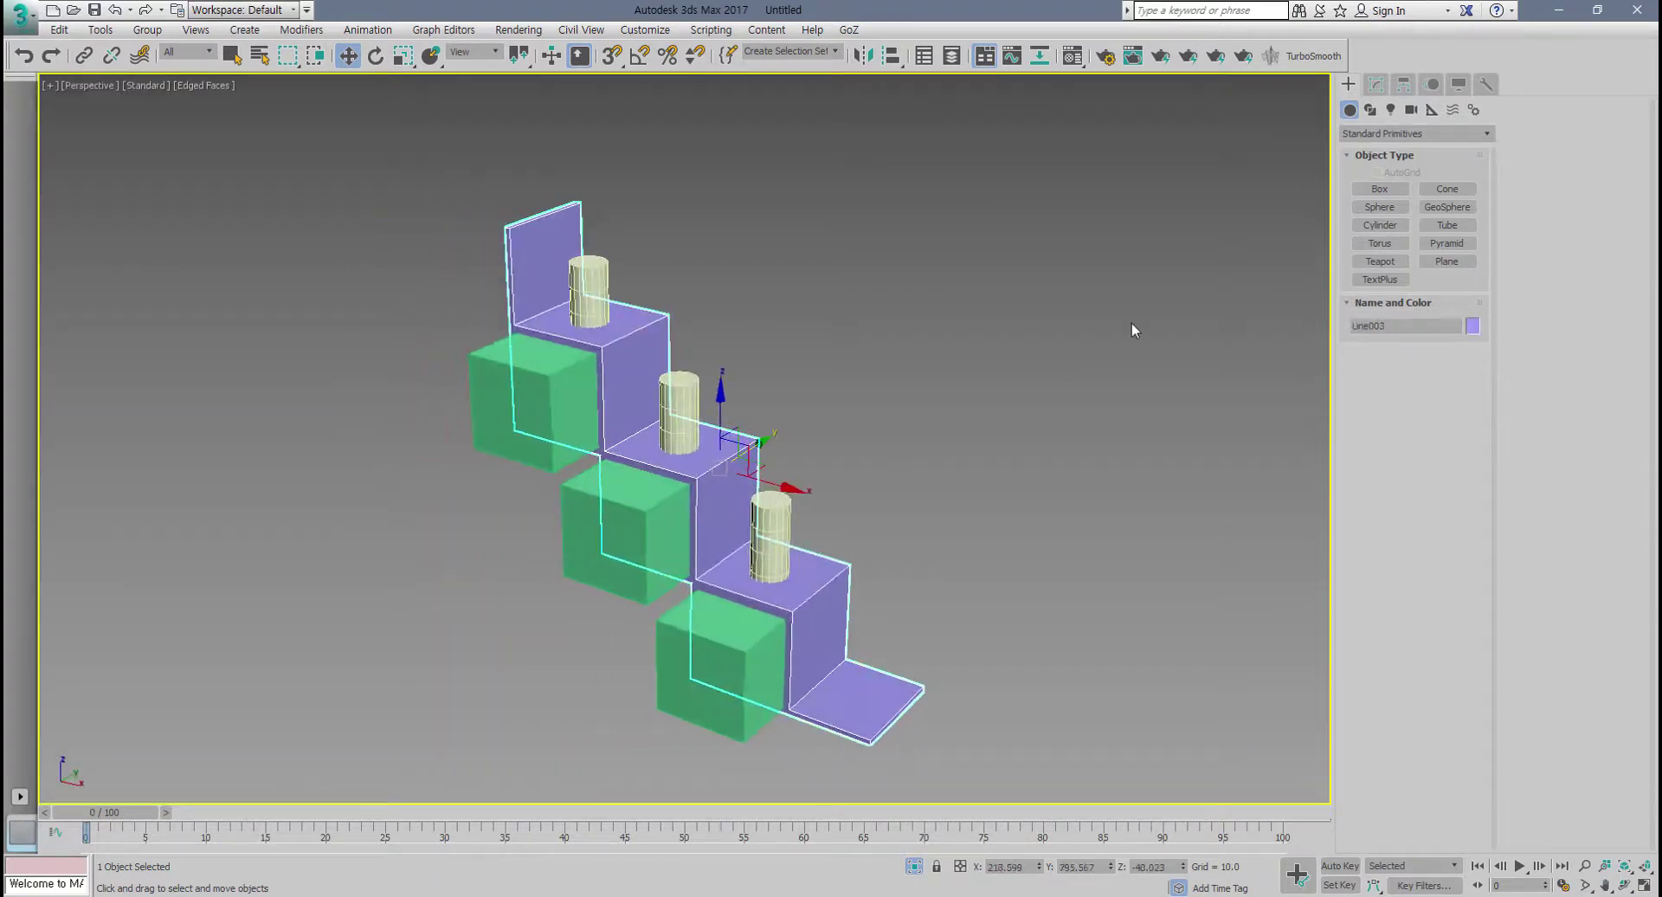
left_click(664, 393)
left_click(588, 295)
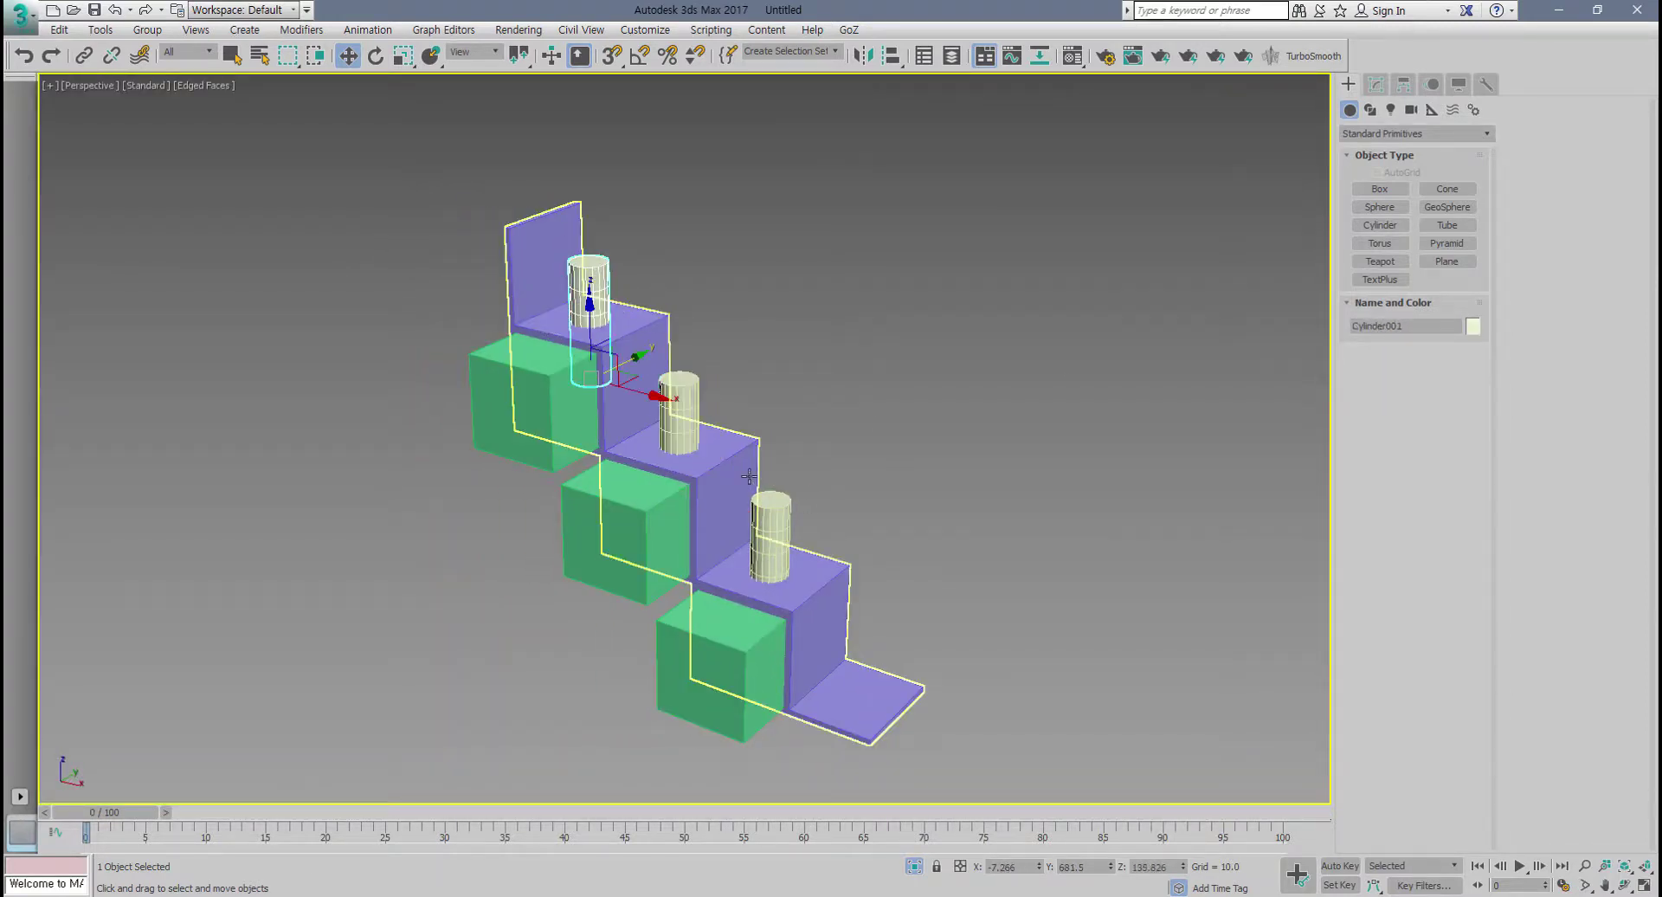
left_click(686, 424)
left_click(772, 524)
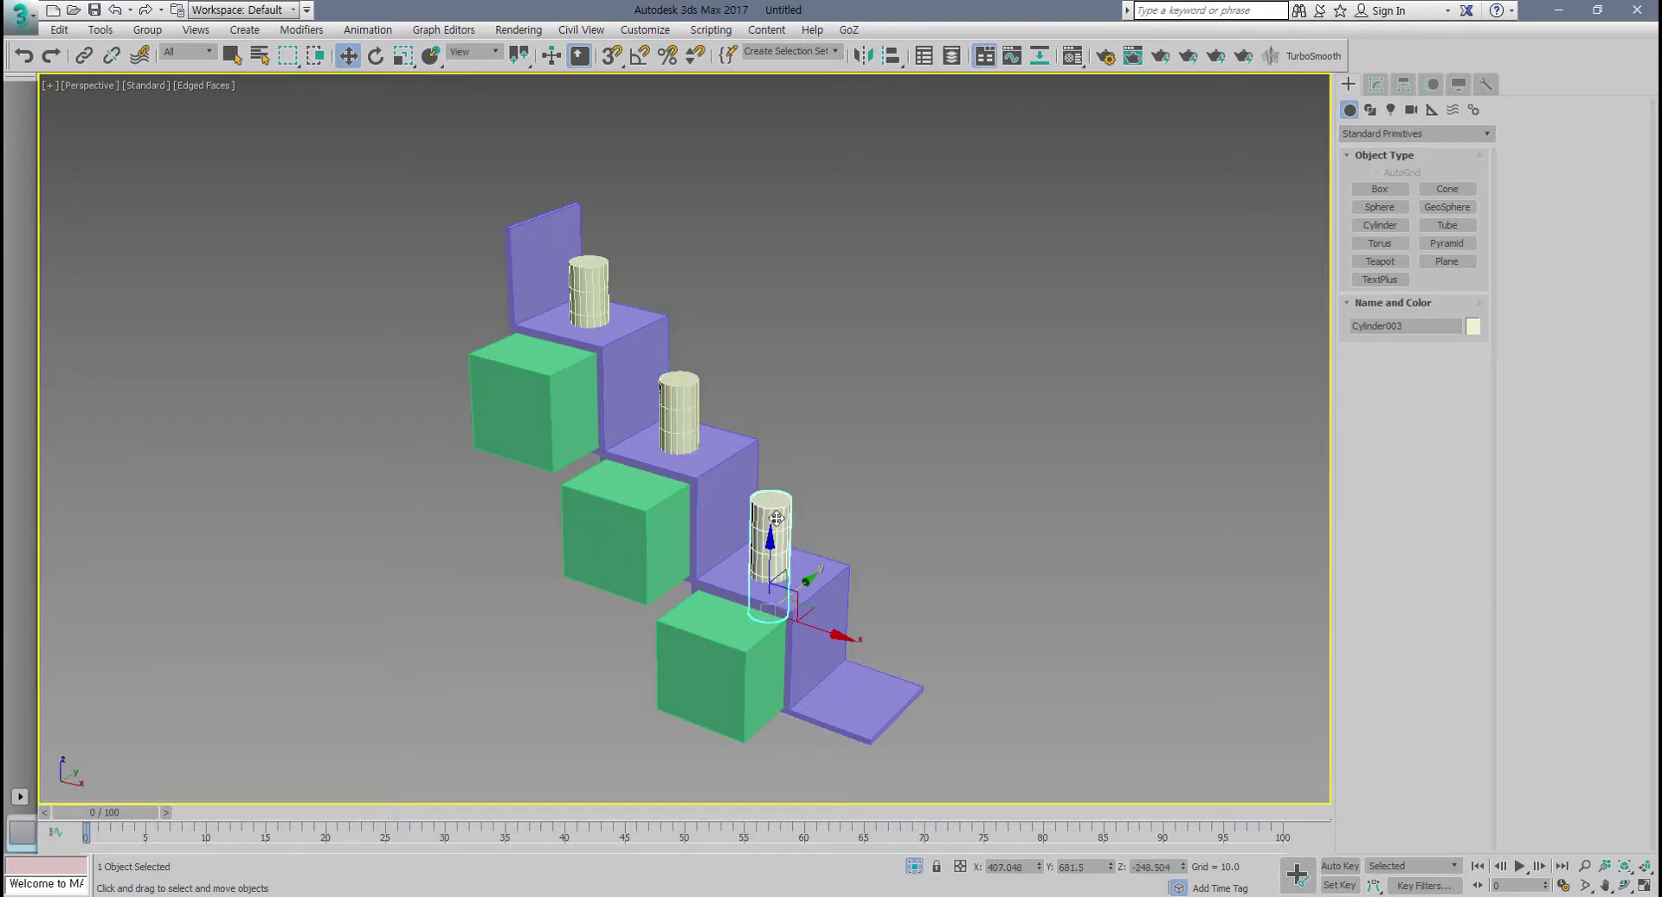
Step: Try to pull the green boxes out of the stair block along Y to about 592, and undo the move
left_click(650, 510)
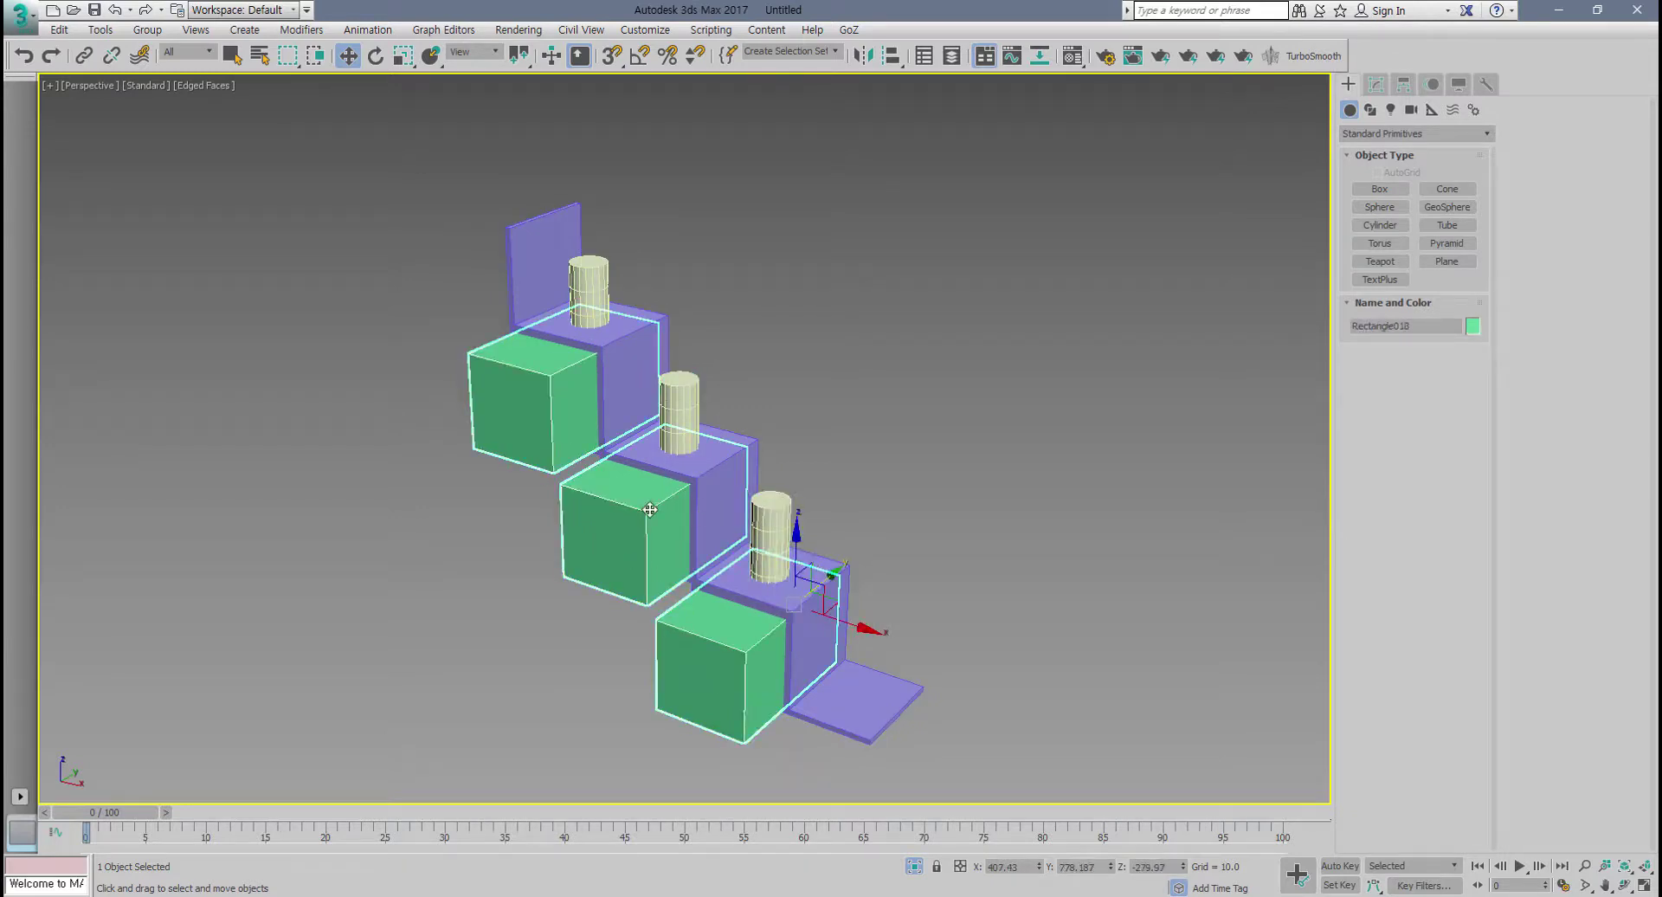
left_click_drag(650, 510, 599, 547)
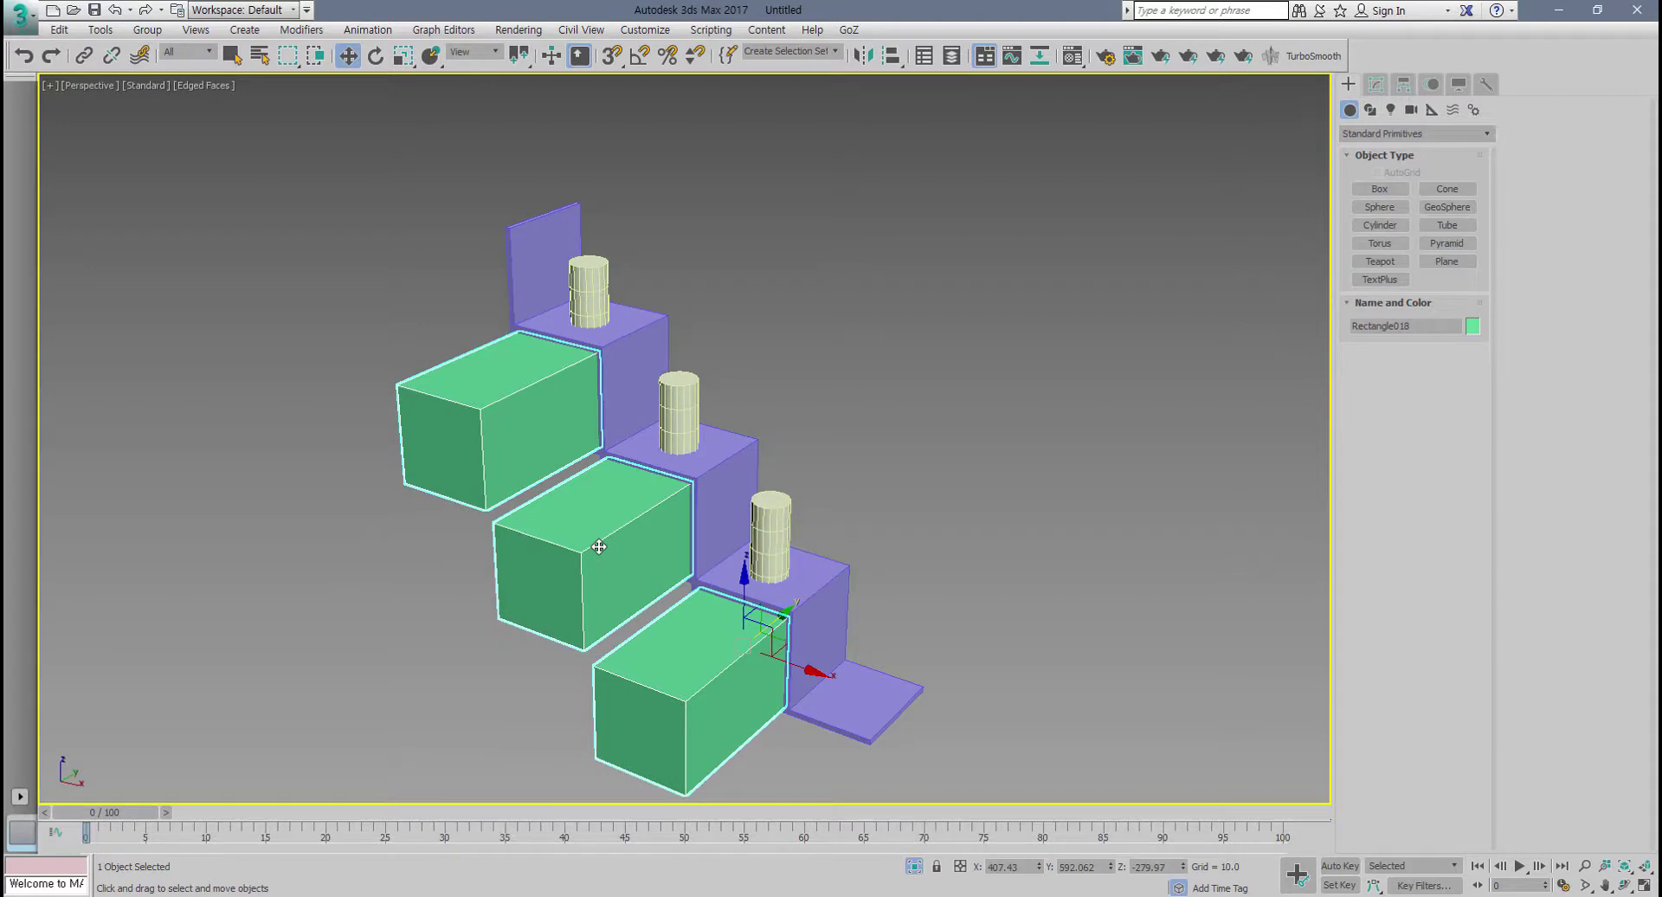
key("ctrl+z")
Step: Subtract the joined green boxes from the stair block with ProBoolean, using the Move pick option
left_click(742, 454)
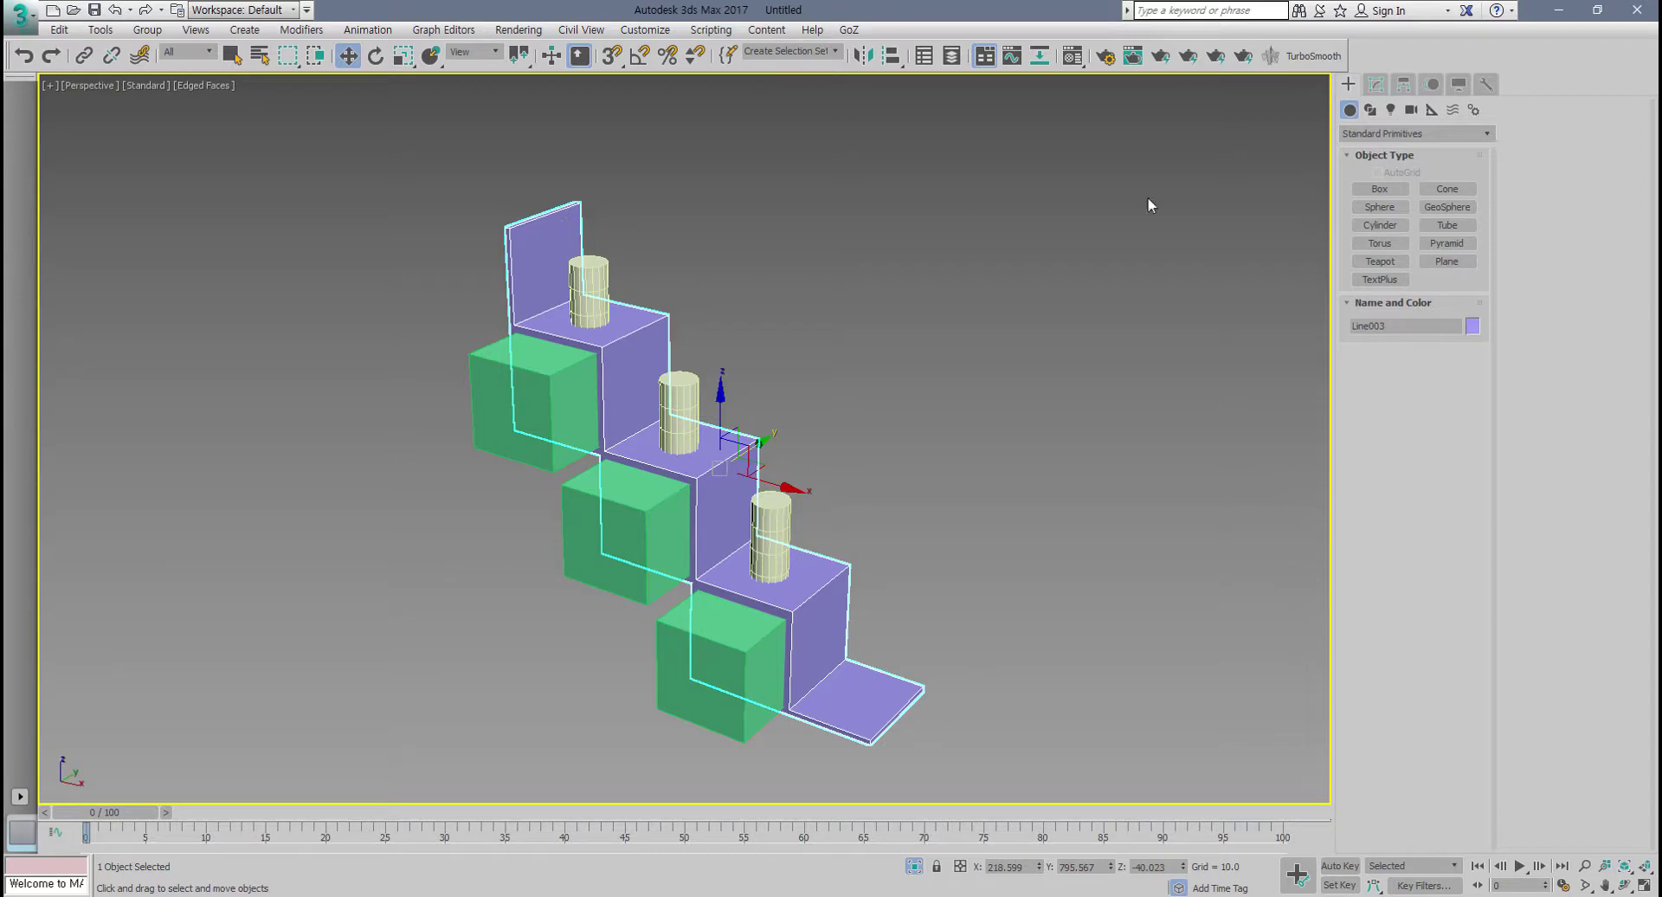
left_click(1400, 133)
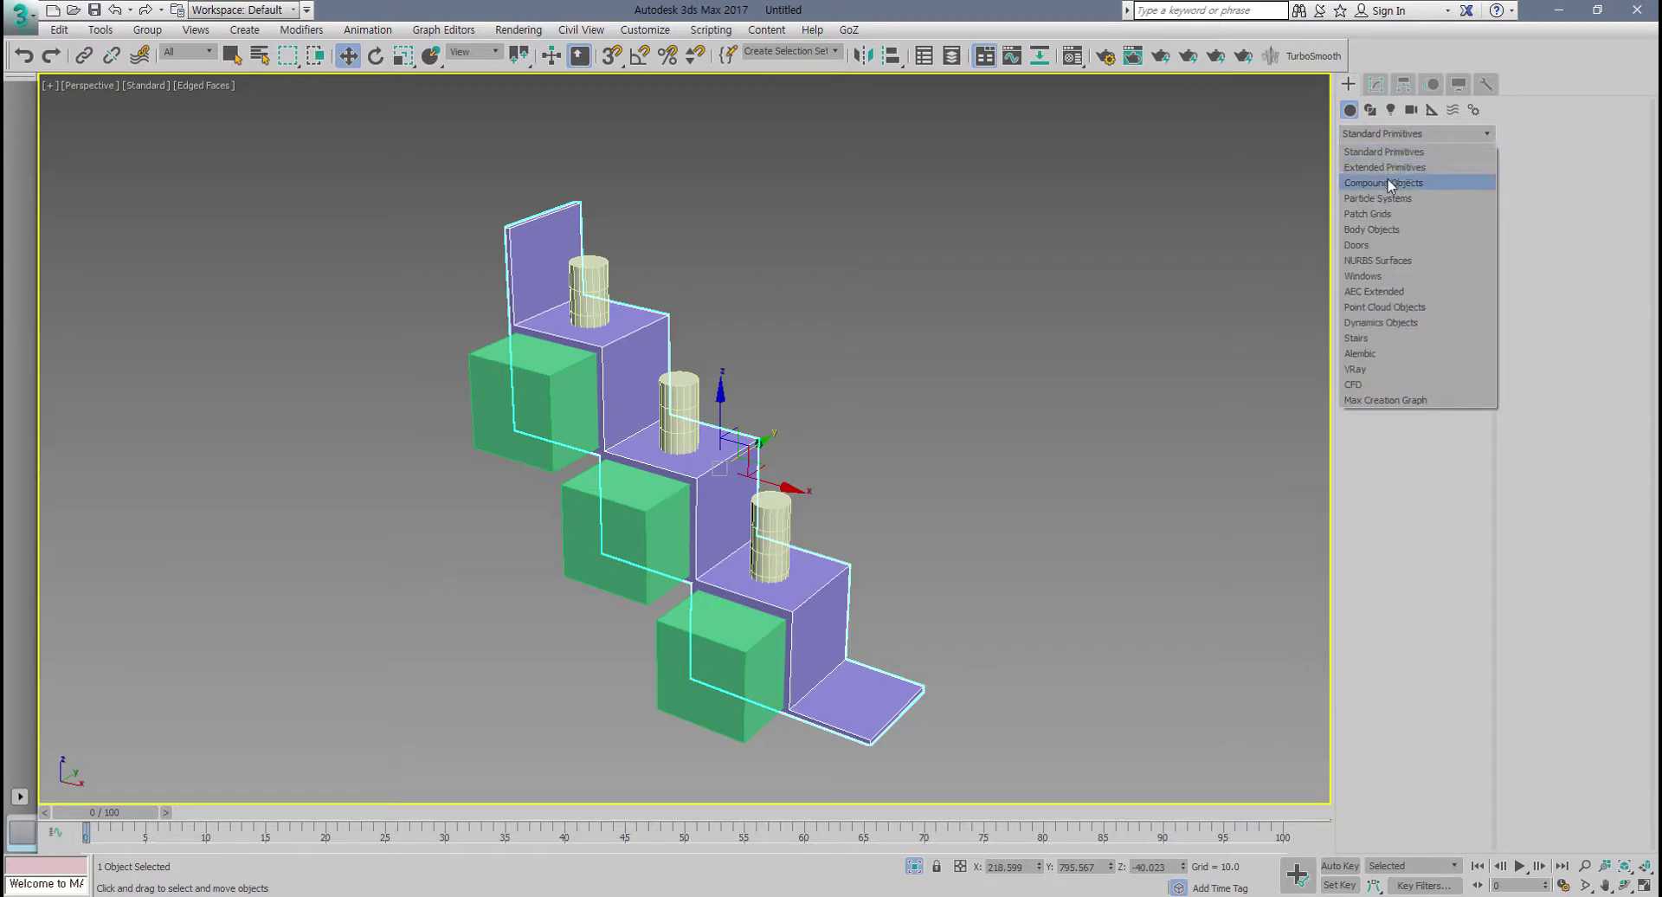
left_click(1388, 183)
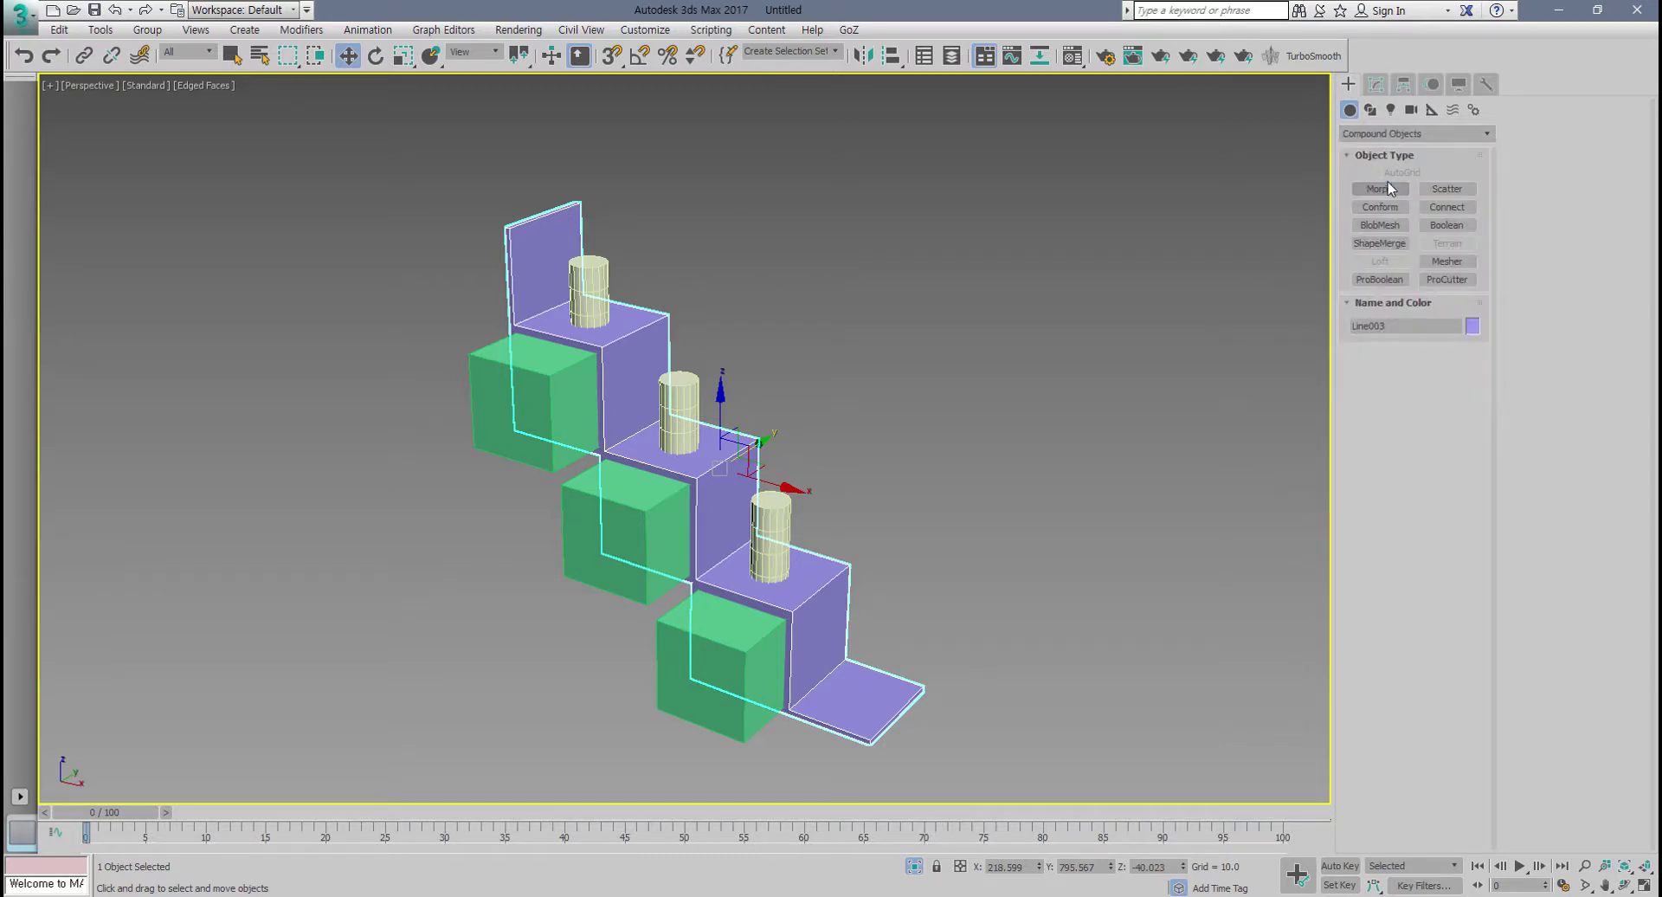
left_click(1381, 279)
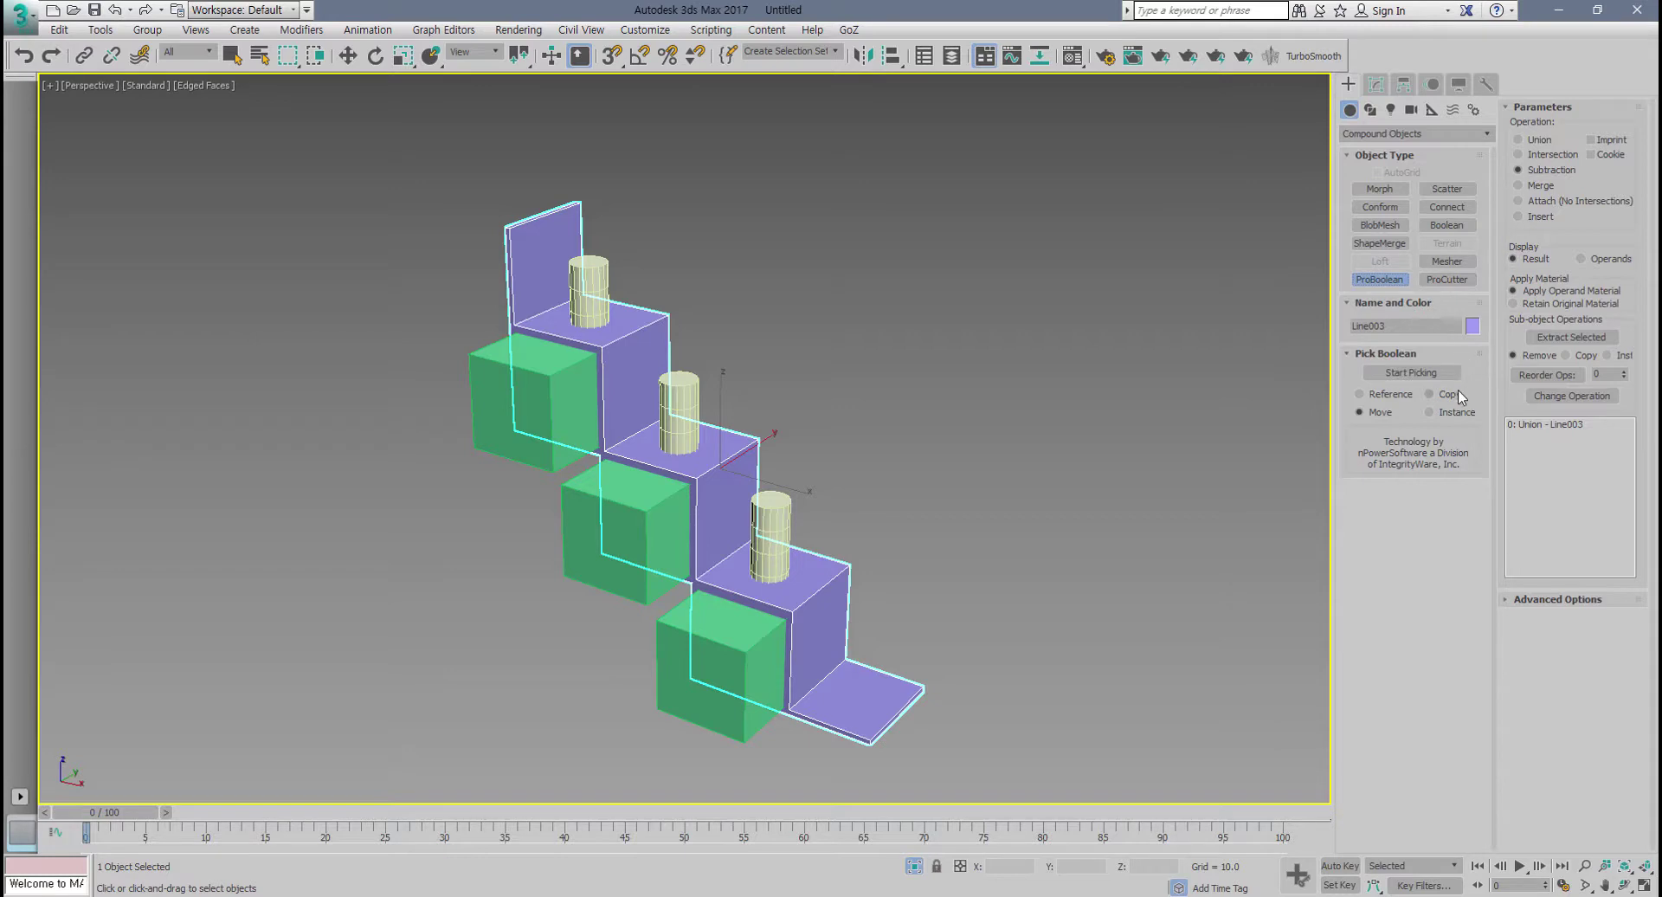
left_click(1430, 374)
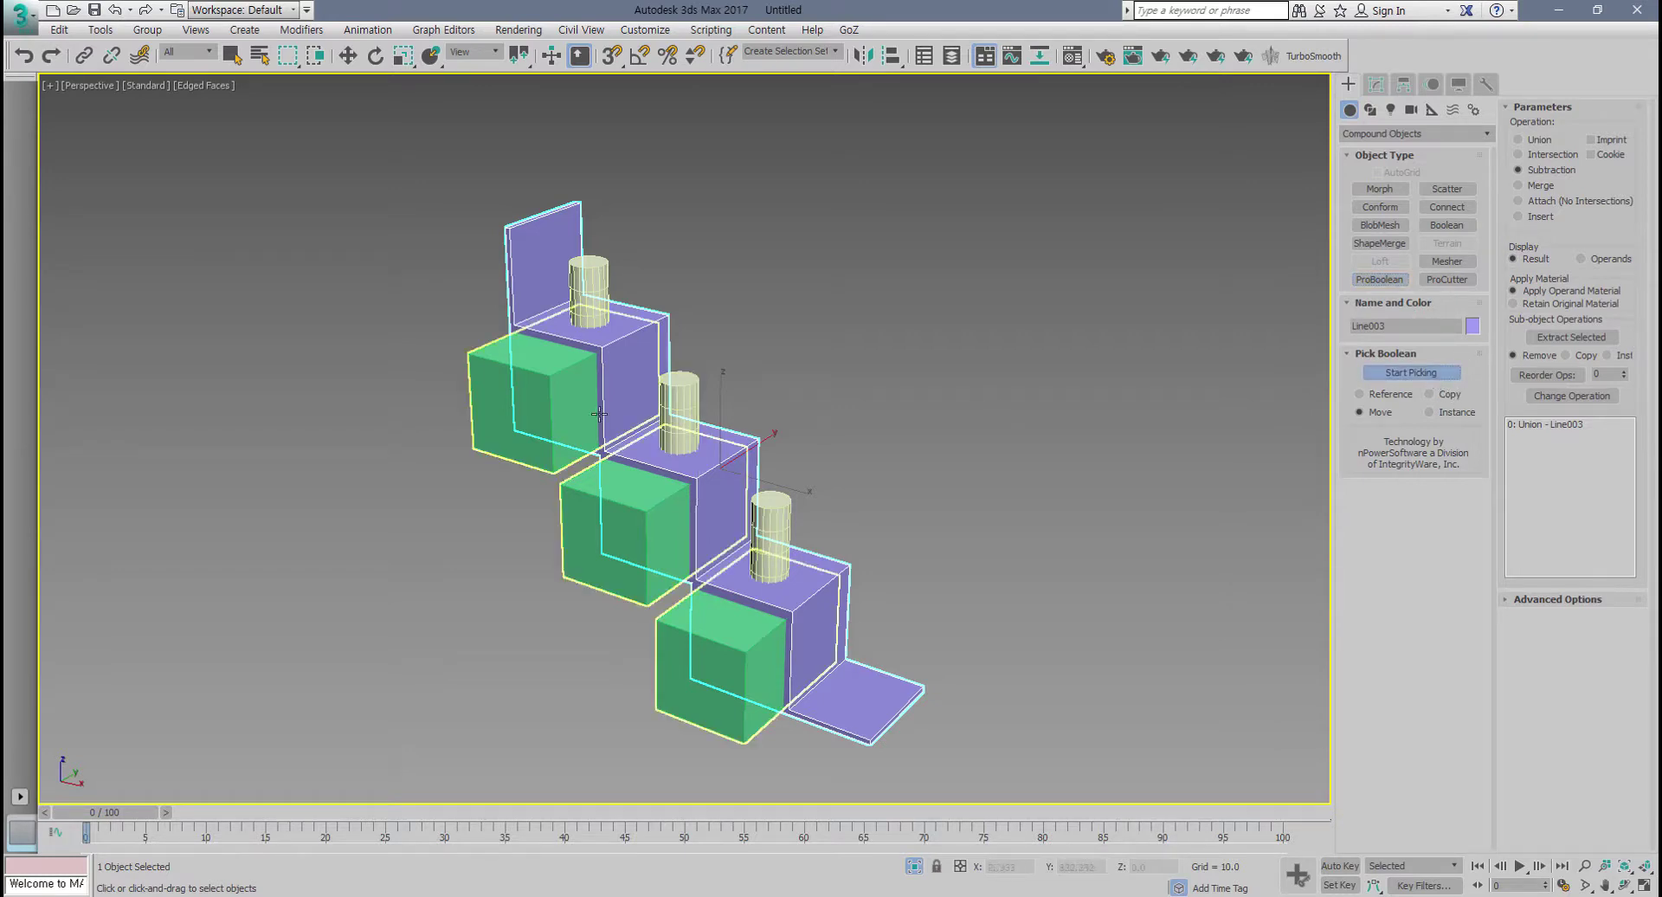
left_click(565, 370)
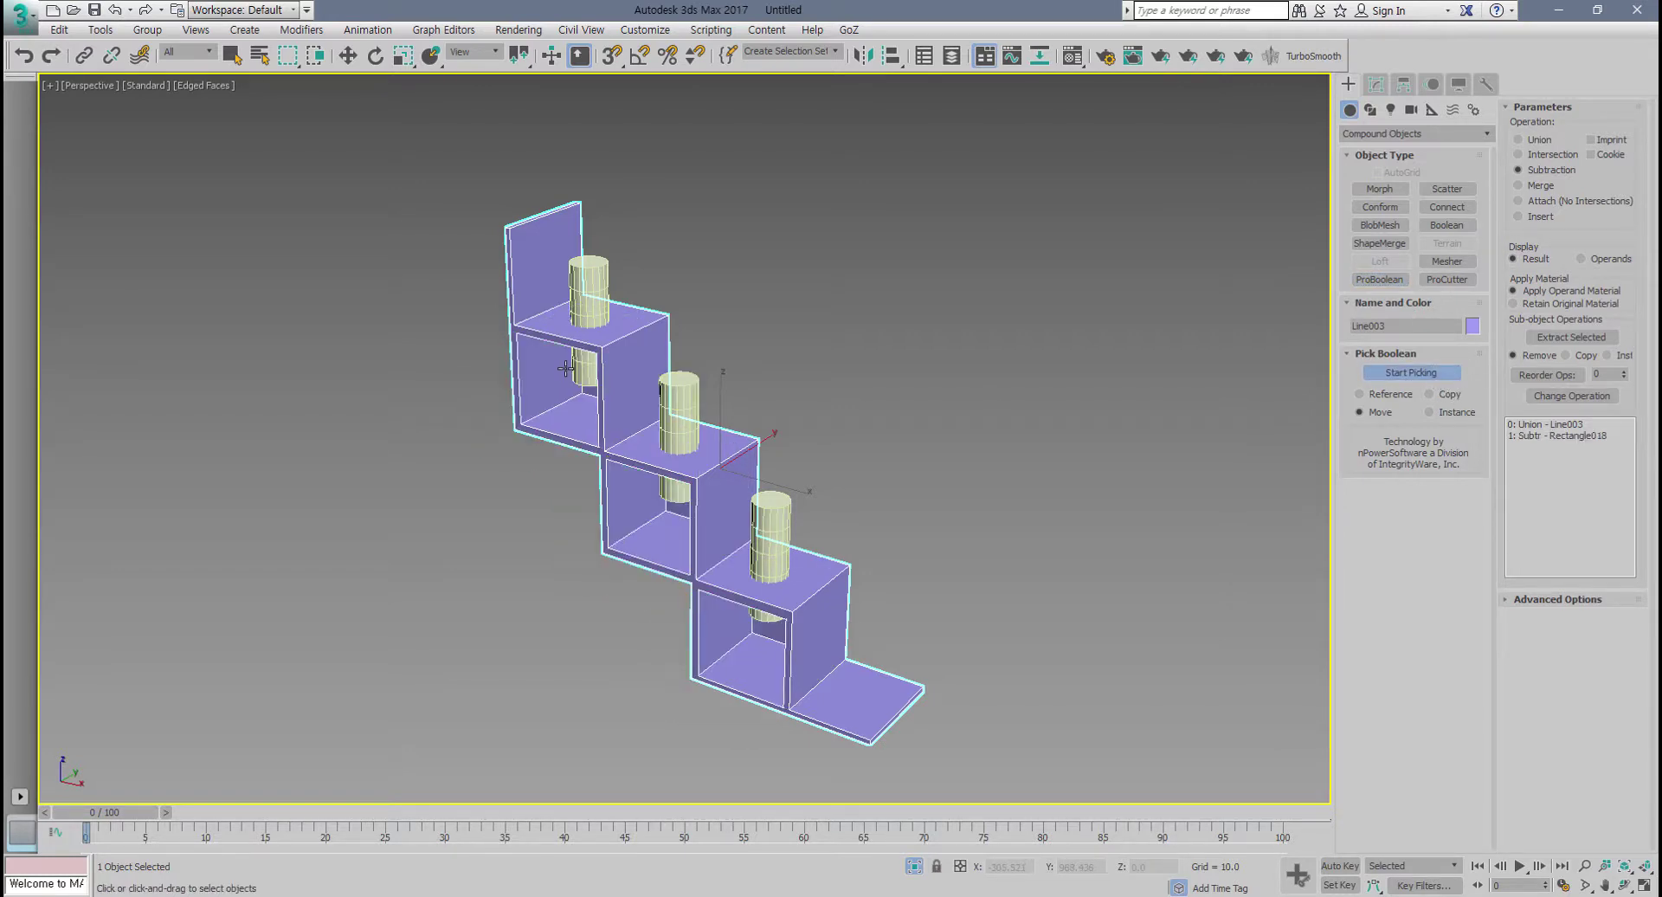
Step: Subtract the three cylinders from the tops of the stair block's steps in the same ProBoolean
left_click(587, 368)
left_click(692, 416)
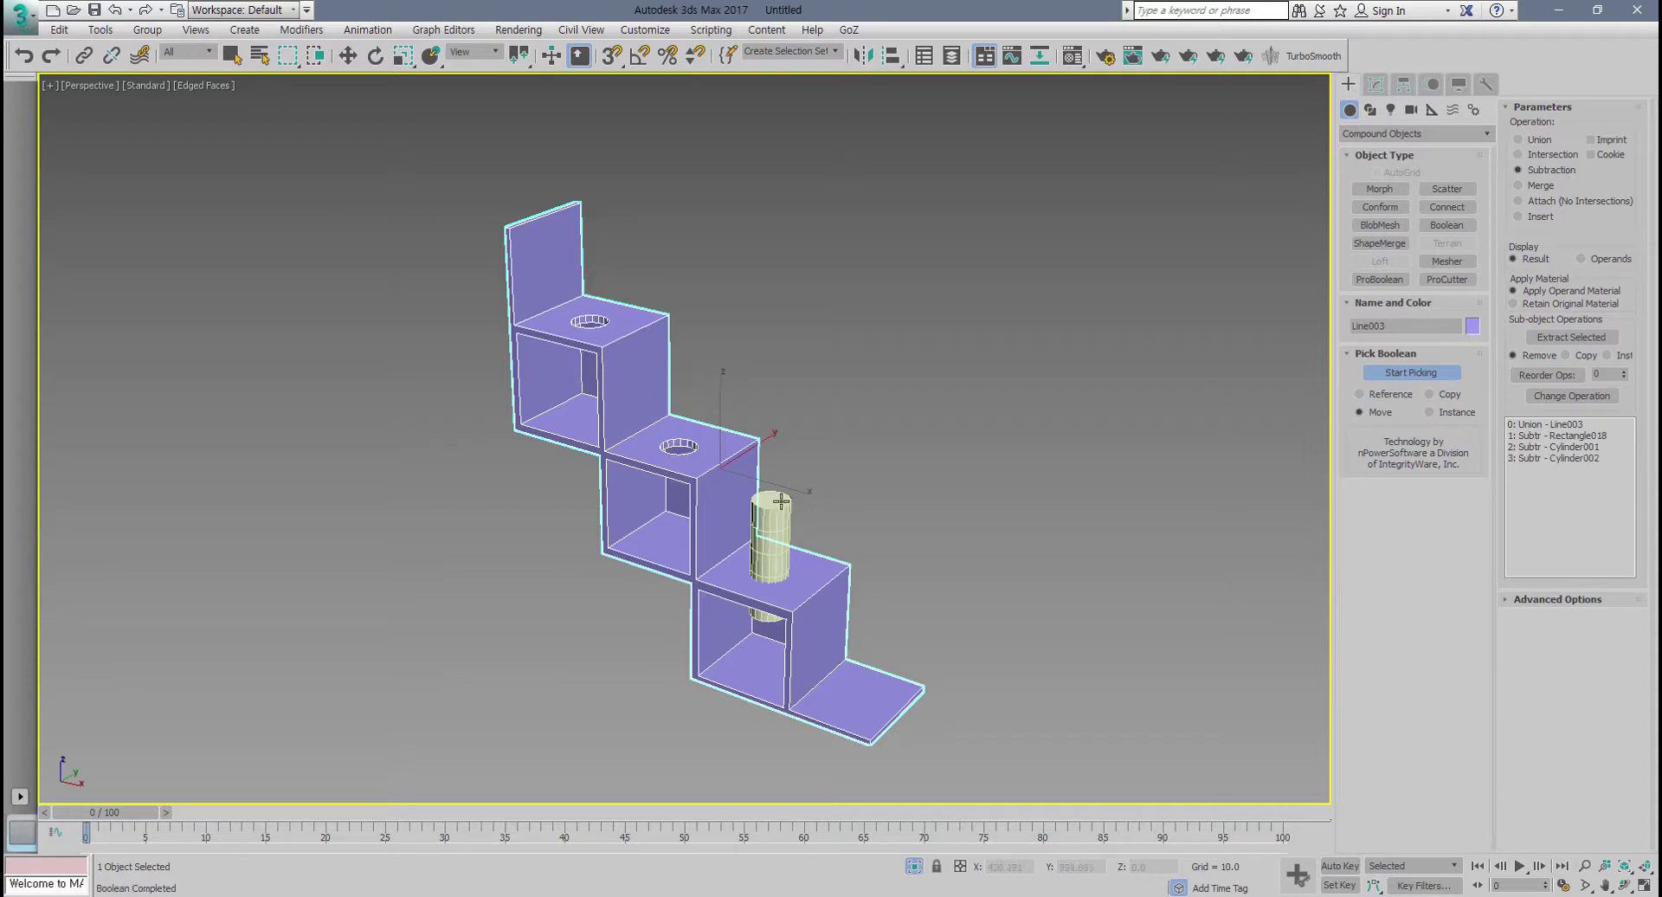
left_click(781, 500)
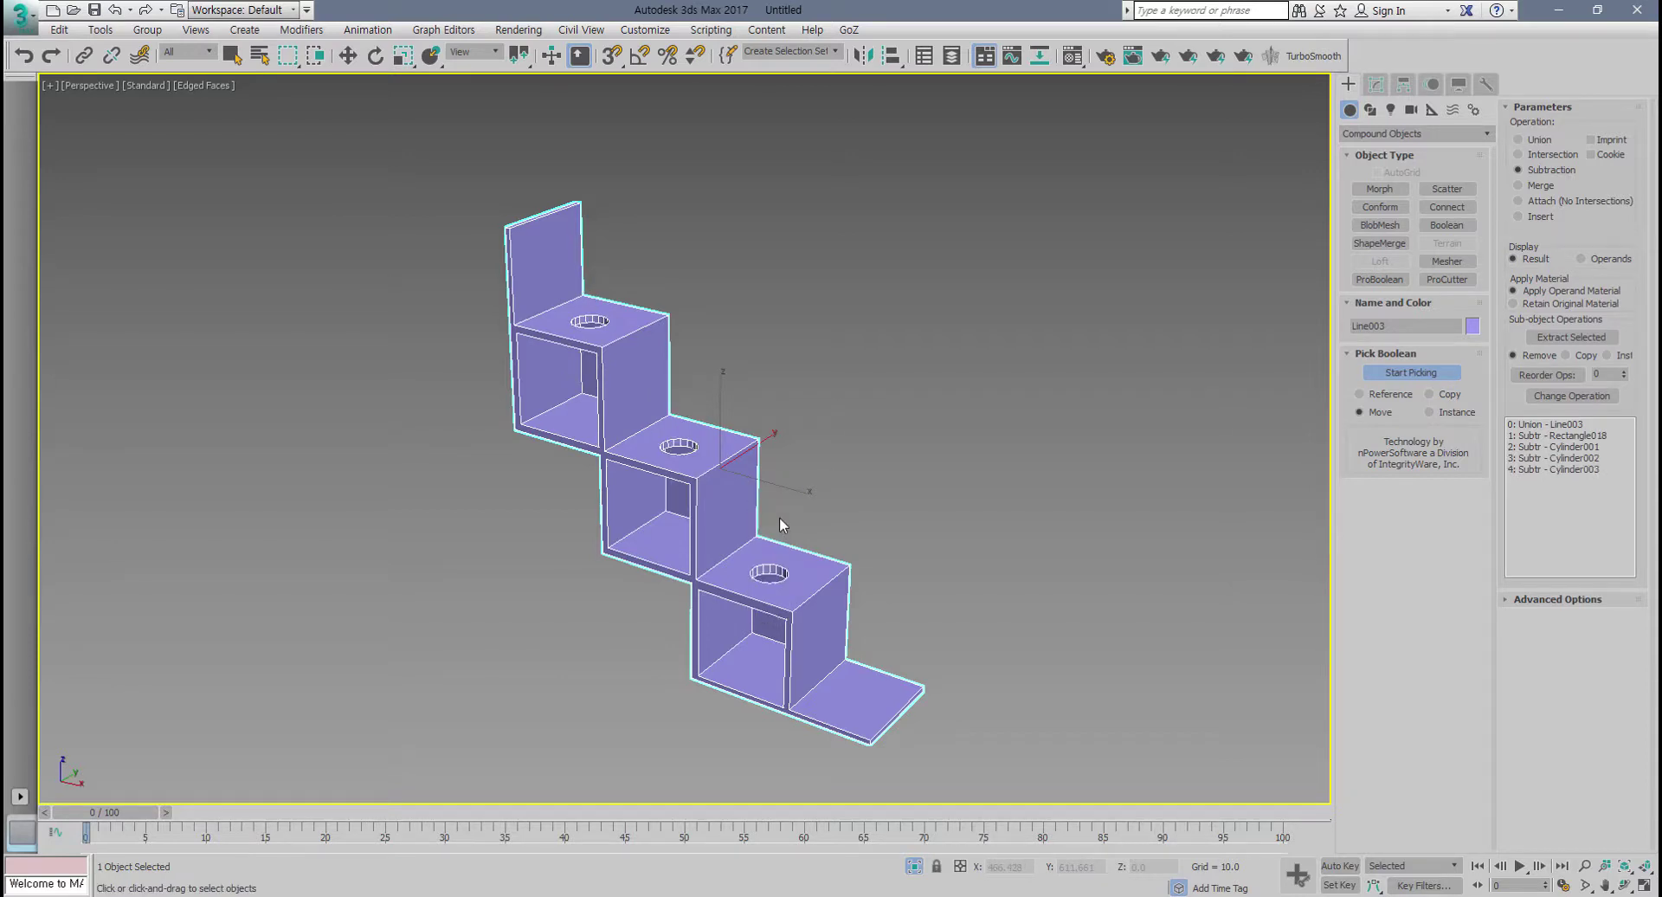
middle_click_drag(779, 518, 748, 459, "alt")
Step: Undo the ProBoolean subtractions of the three cylinders and the green boxes
key("ctrl+z")
key("ctrl+z")
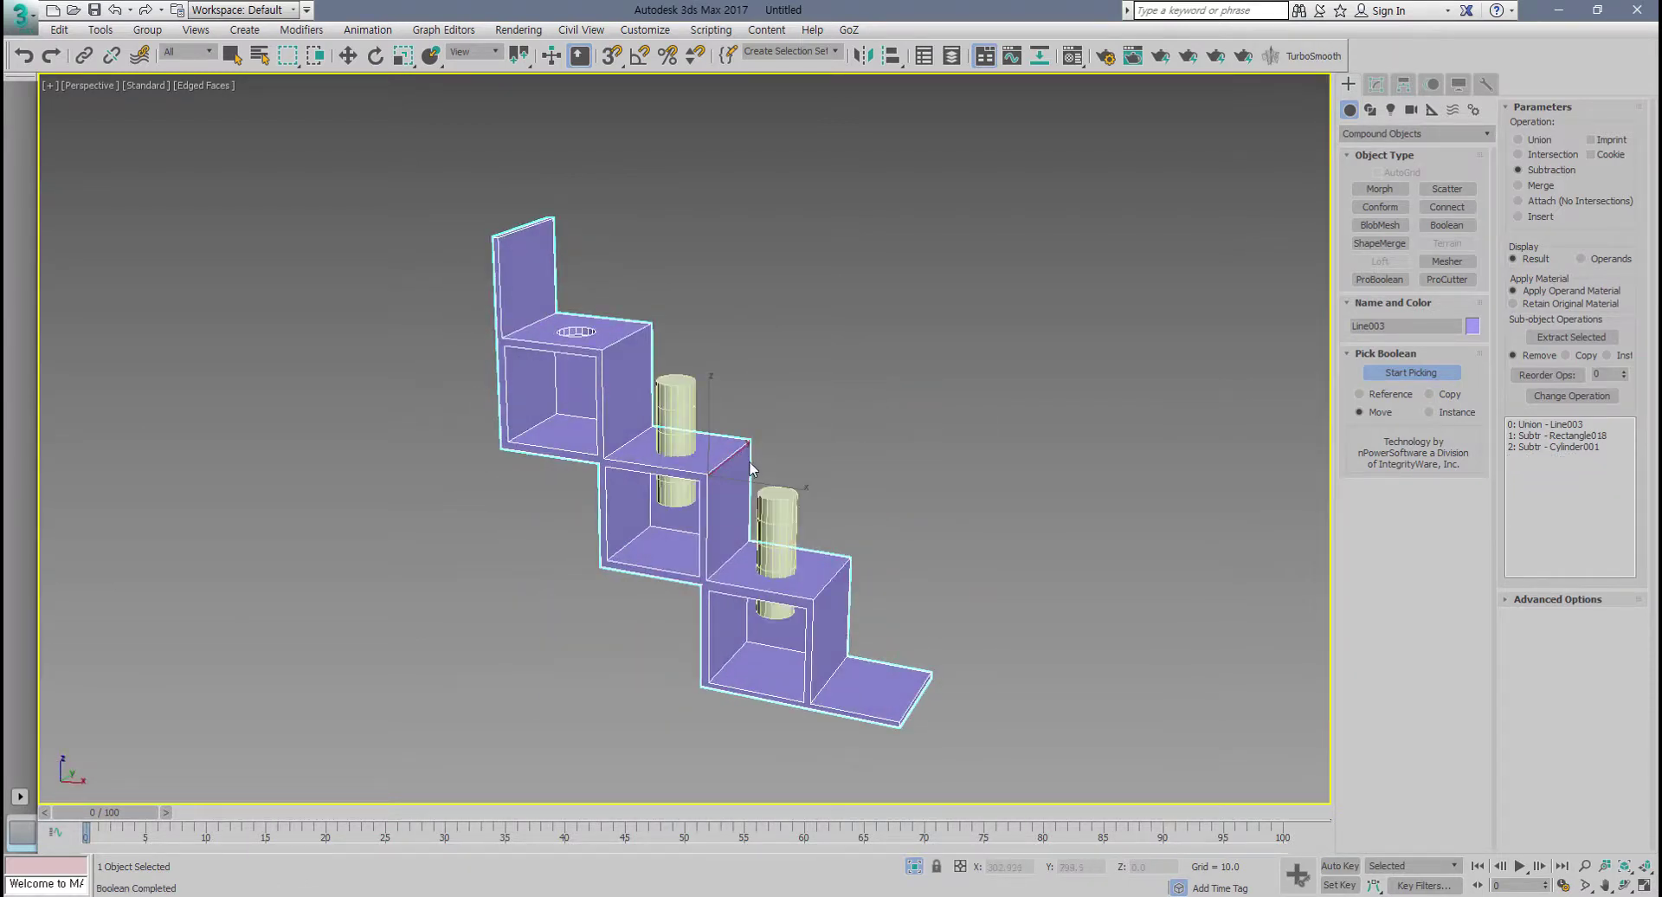
key("ctrl+z")
key("ctrl+z")
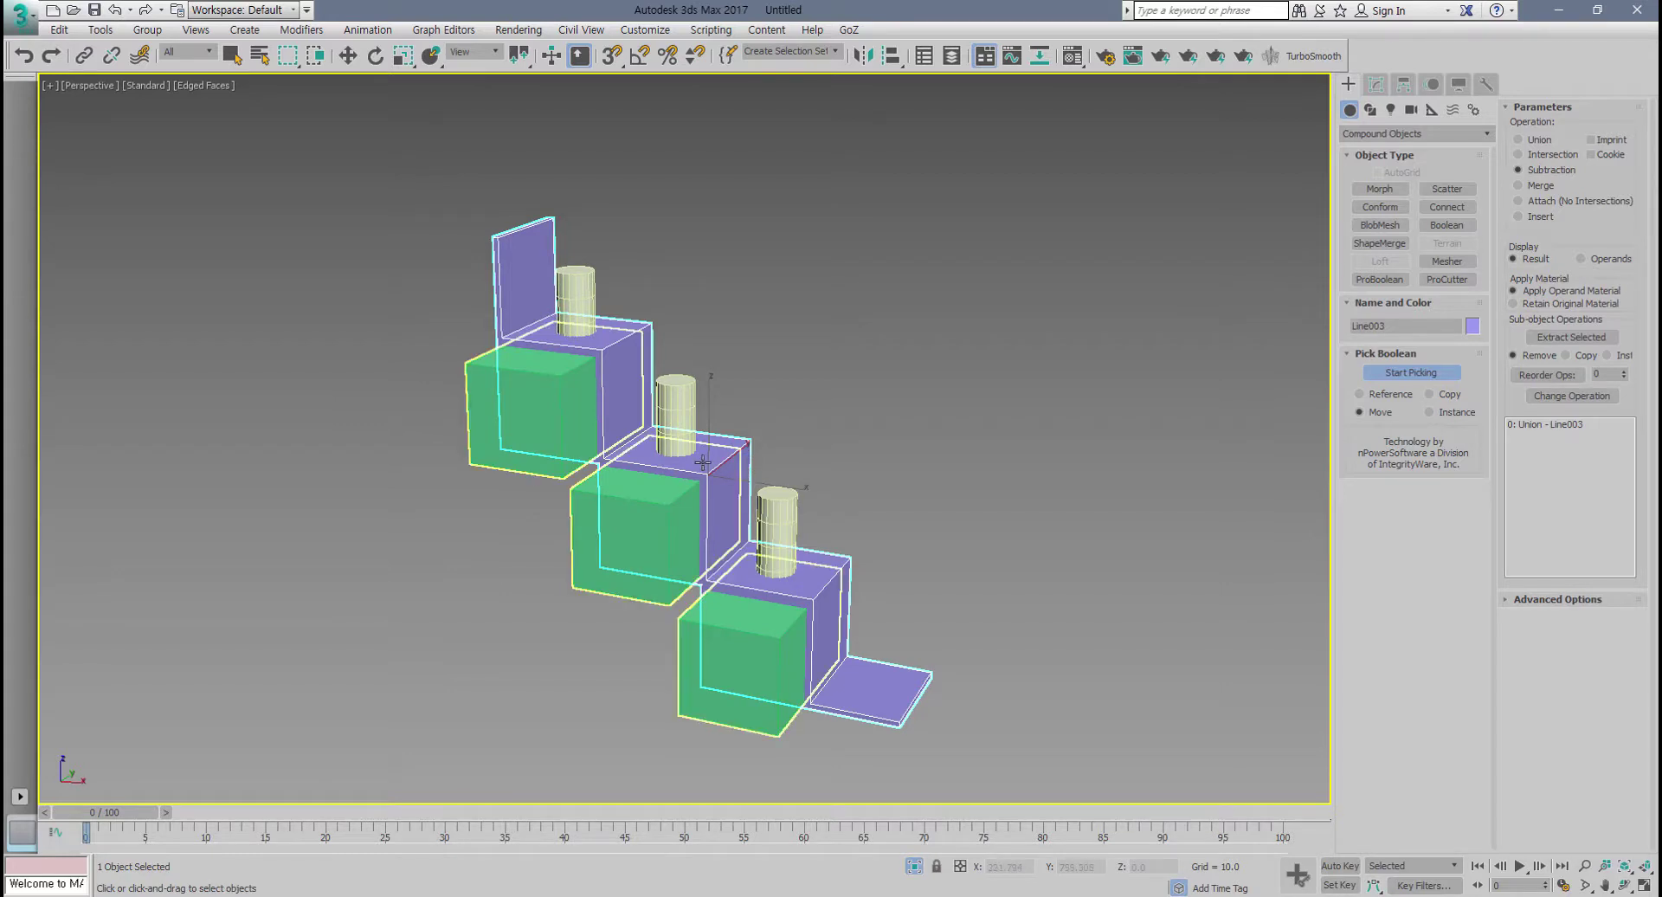
middle_click_drag(701, 463, 673, 478, "alt")
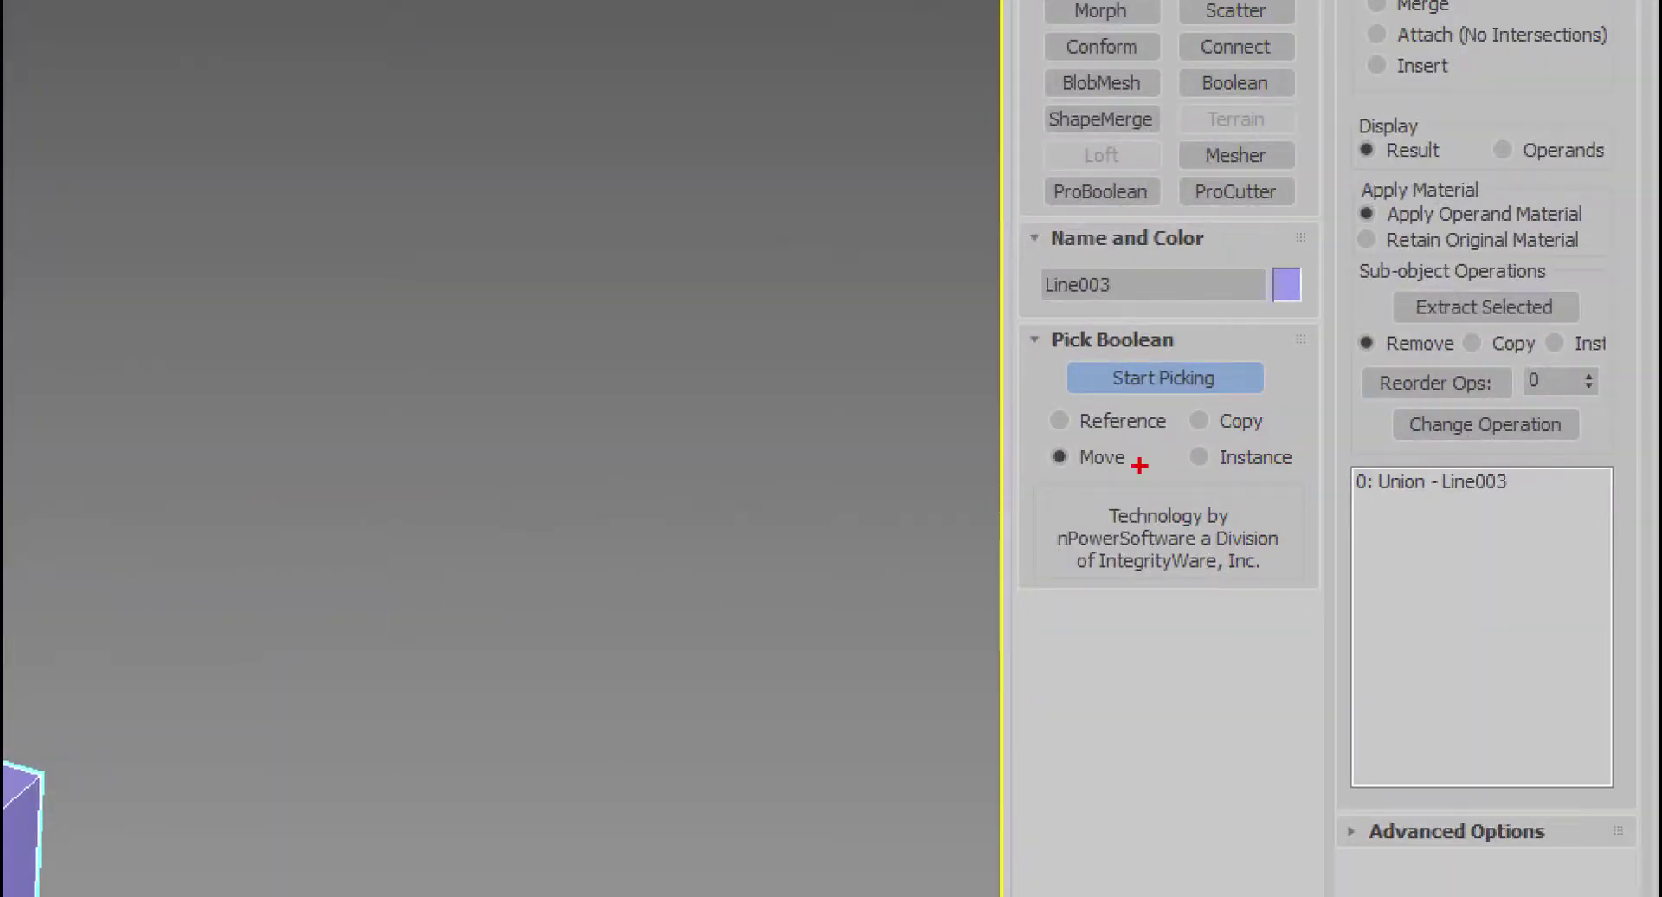
mouse_move(1229, 483)
left_mouse_down()
mouse_move(1011, 438)
mouse_move(1311, 387)
mouse_move(1203, 500)
mouse_move(1118, 500)
left_mouse_up()
left_click_drag(1049, 436, 1324, 428)
left_click_drag(1212, 477, 1298, 469)
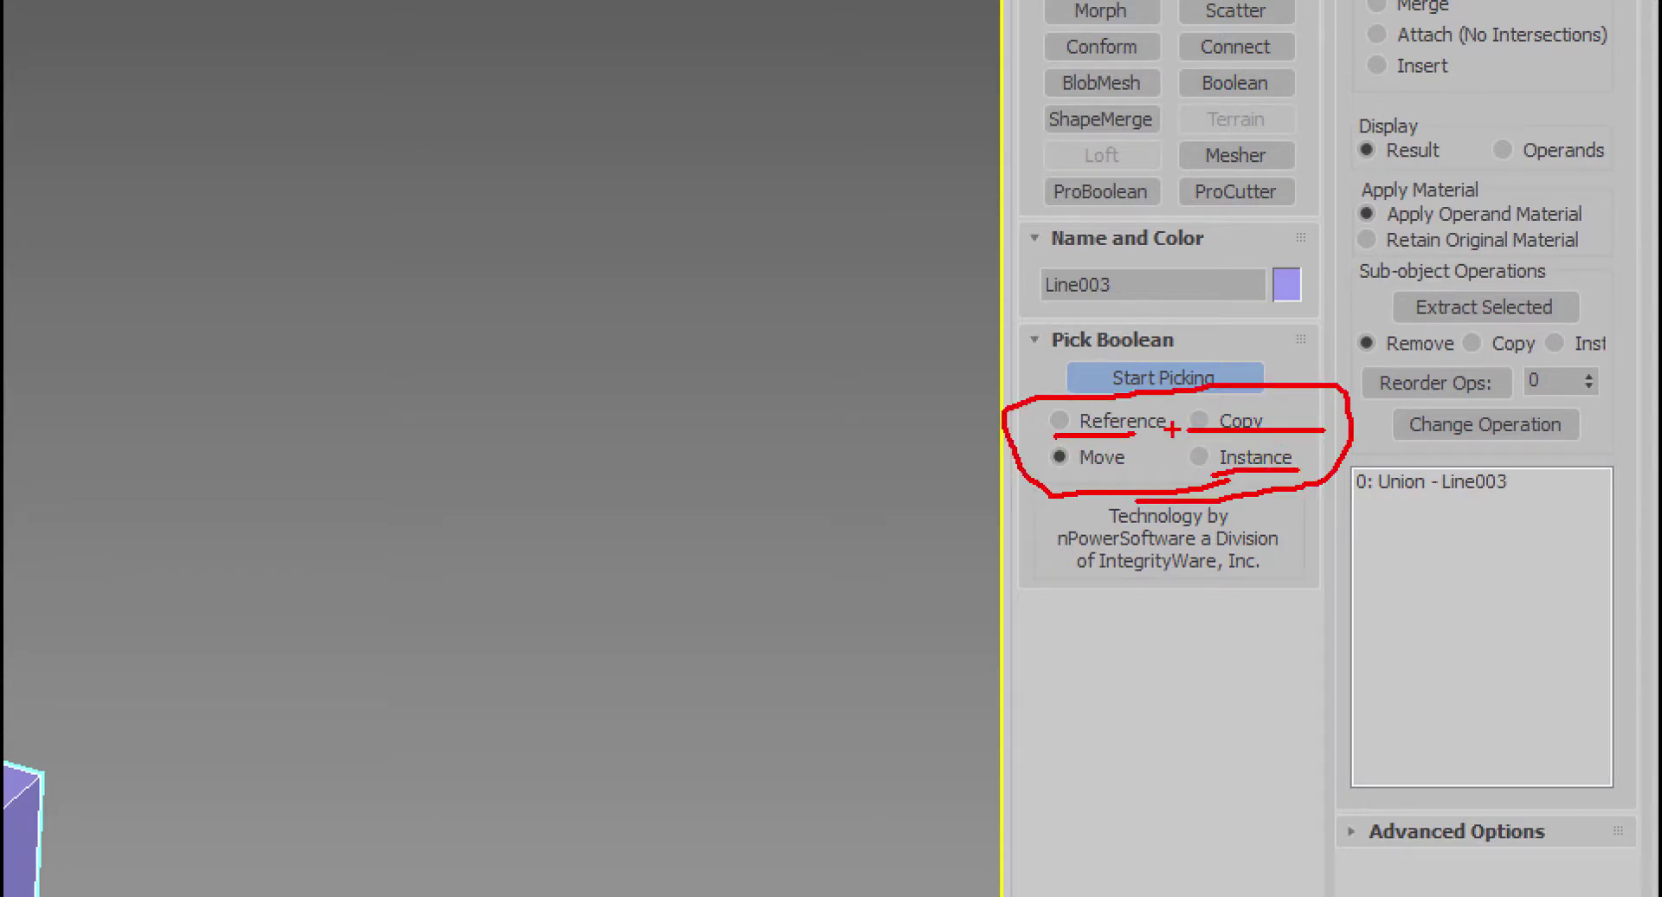
left_click_drag(1178, 435, 1303, 435)
left_click_drag(1195, 471, 1311, 475)
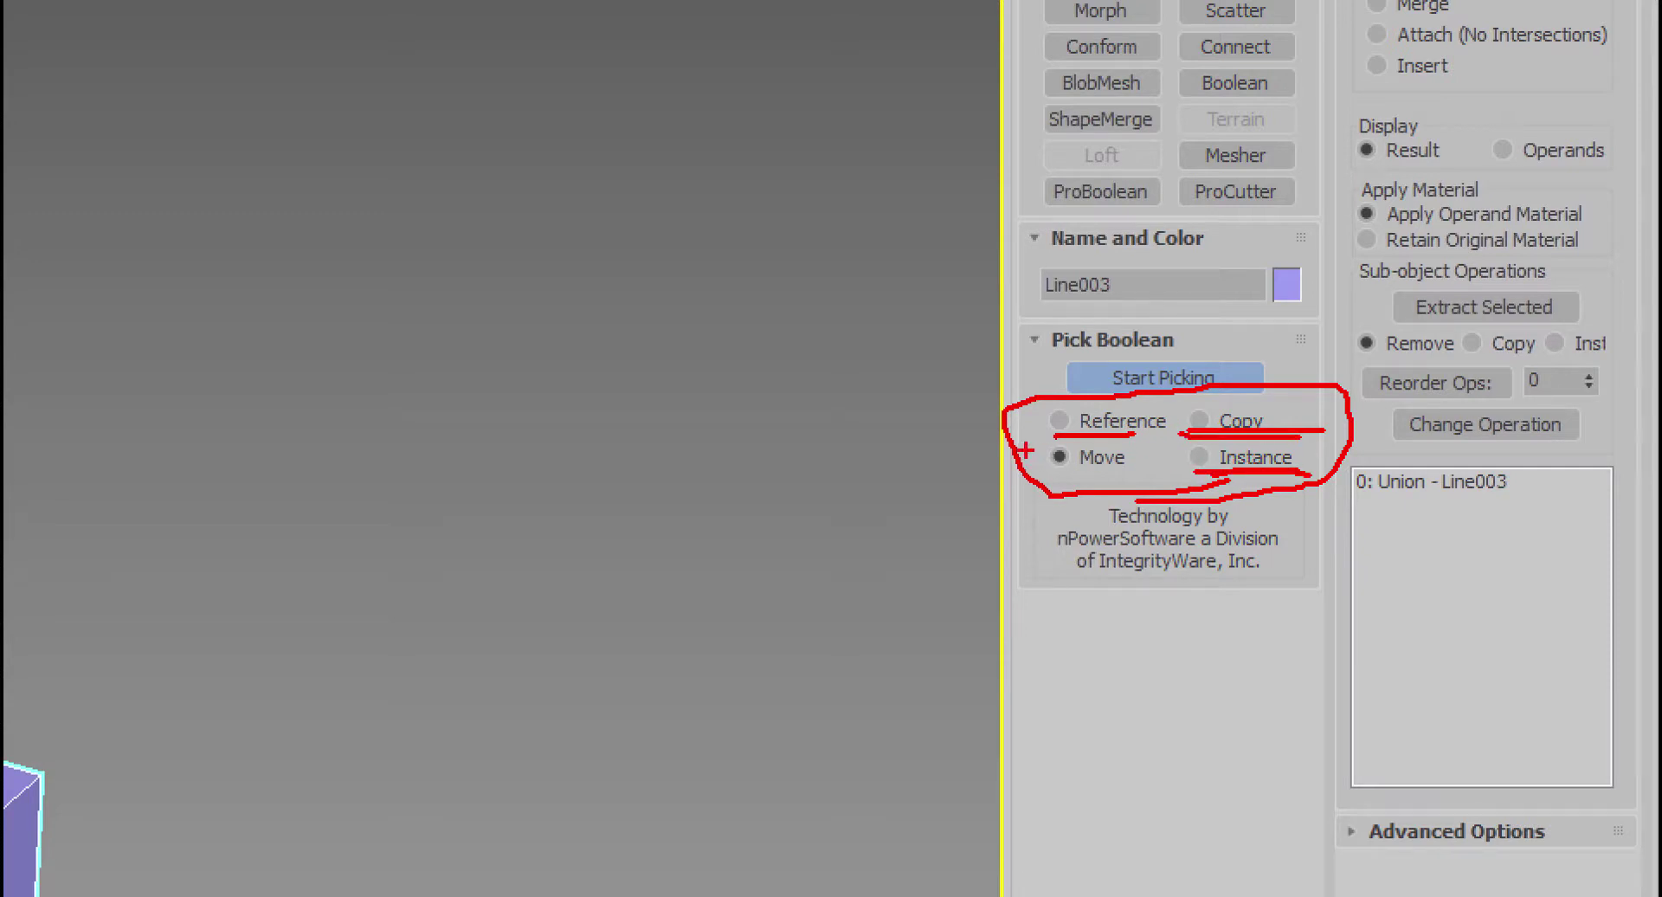
mouse_move(1050, 438)
left_mouse_down()
mouse_move(1220, 443)
mouse_move(1285, 371)
mouse_move(1322, 380)
left_mouse_up()
key("Escape")
Step: Try to clone the stair block along Y to about 1075 as a single copy, and cancel the clone
middle_click_drag(922, 527, 772, 498, "alt")
key("w")
left_click_drag(807, 452, 900, 441, "shift")
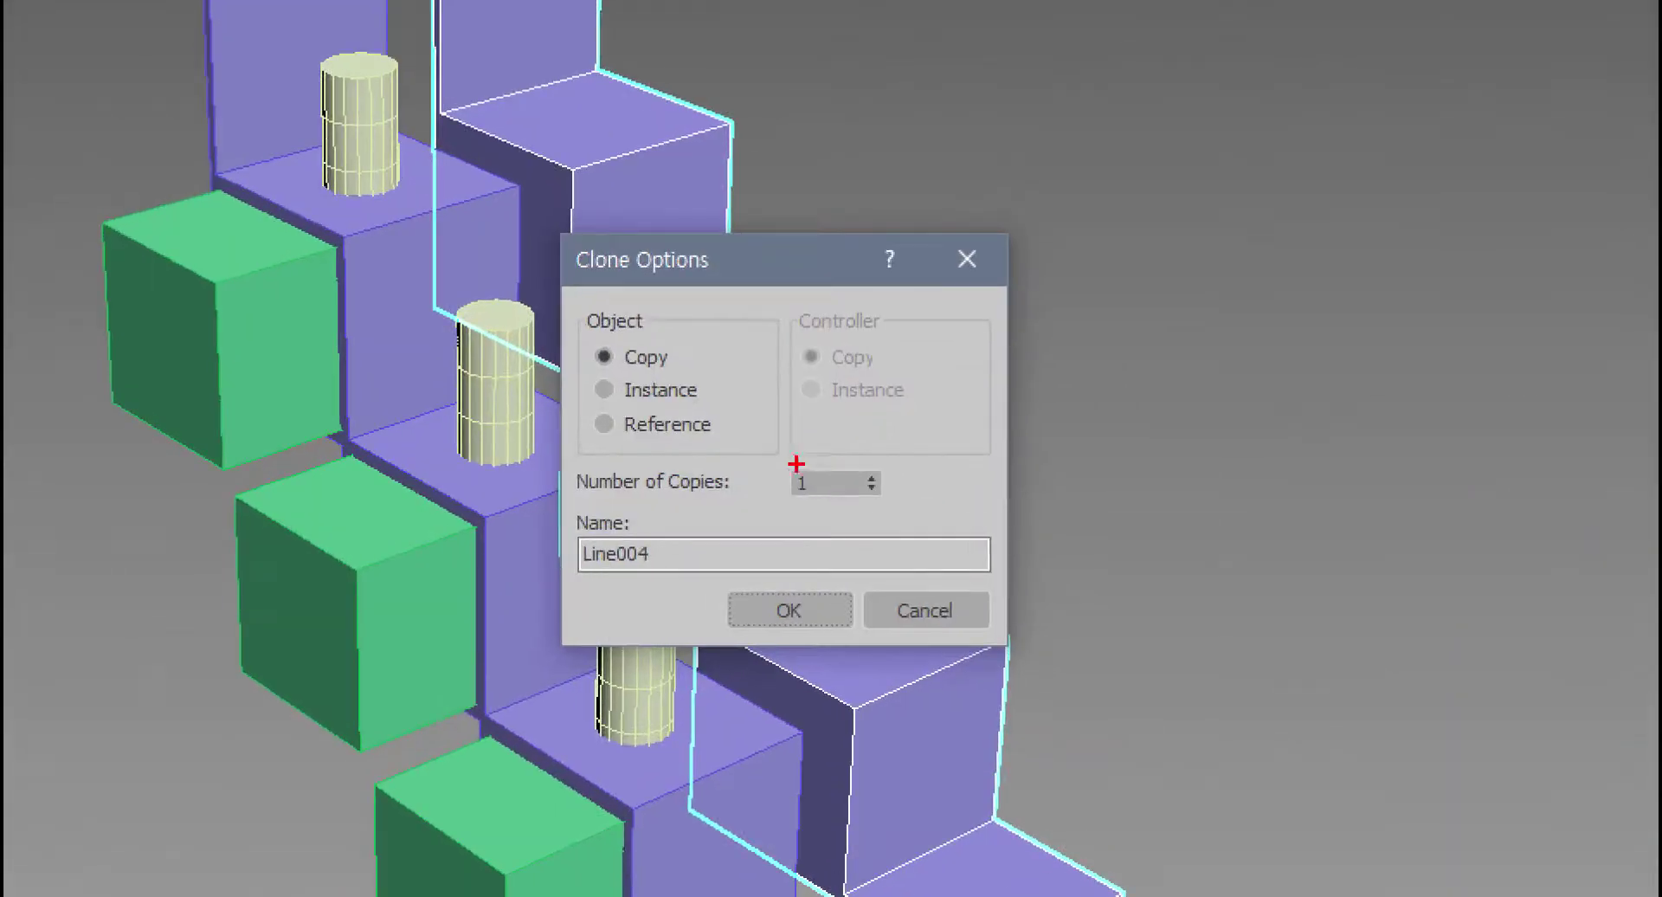
mouse_move(754, 453)
left_mouse_down()
mouse_move(702, 450)
mouse_move(659, 359)
mouse_move(737, 416)
mouse_move(553, 432)
mouse_move(814, 445)
mouse_move(800, 481)
left_mouse_up()
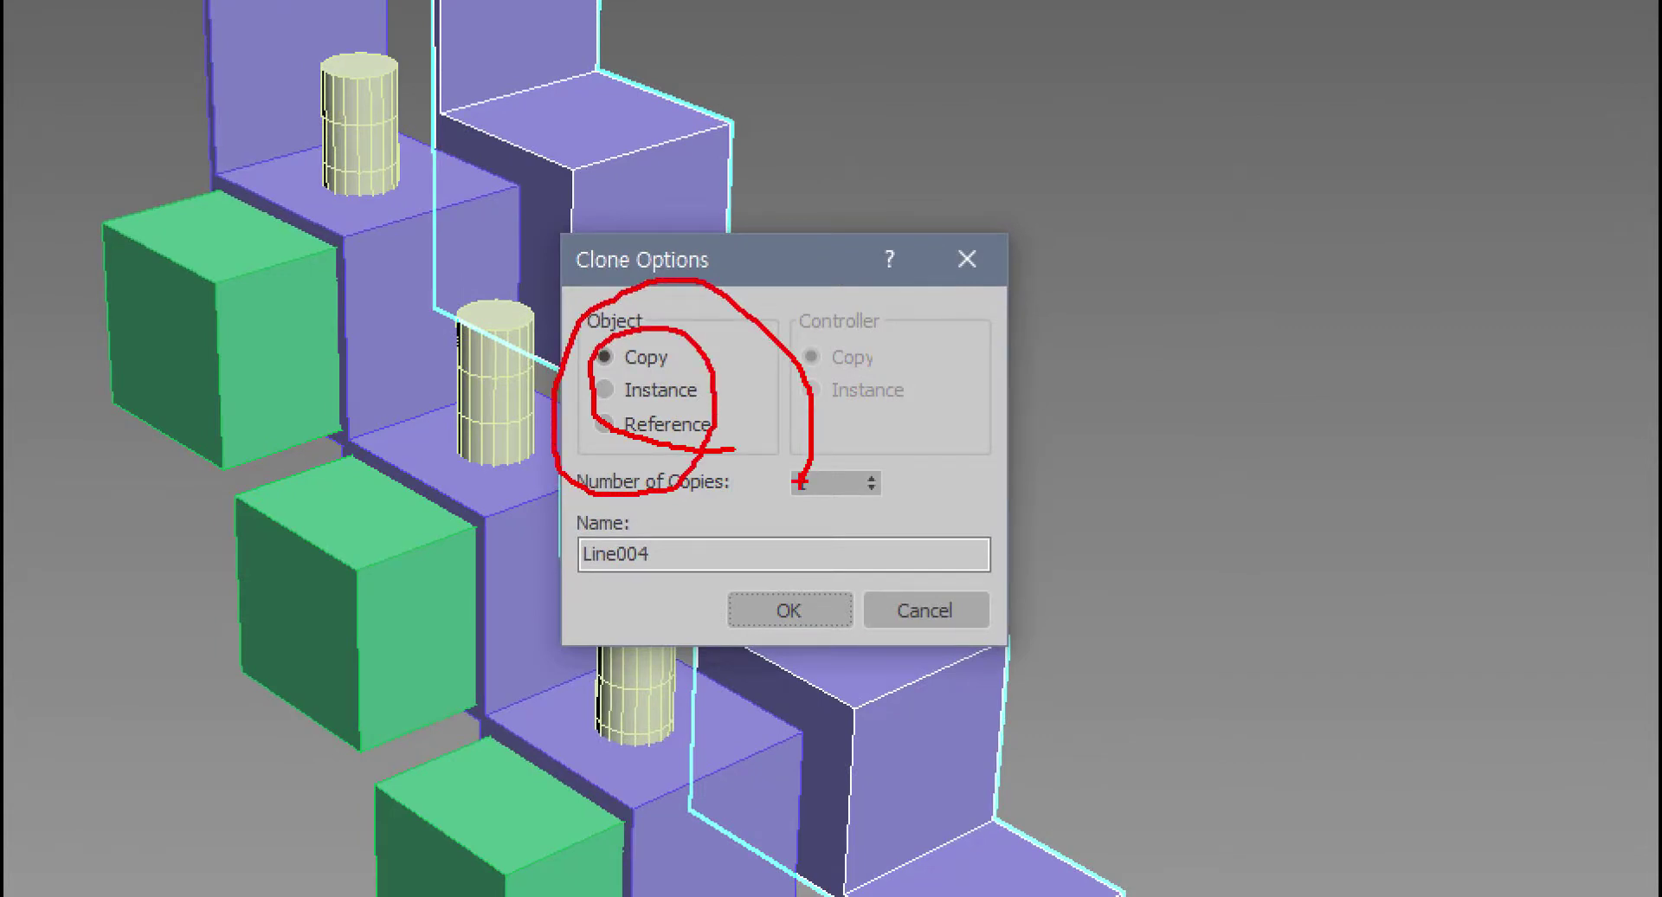
key("Escape")
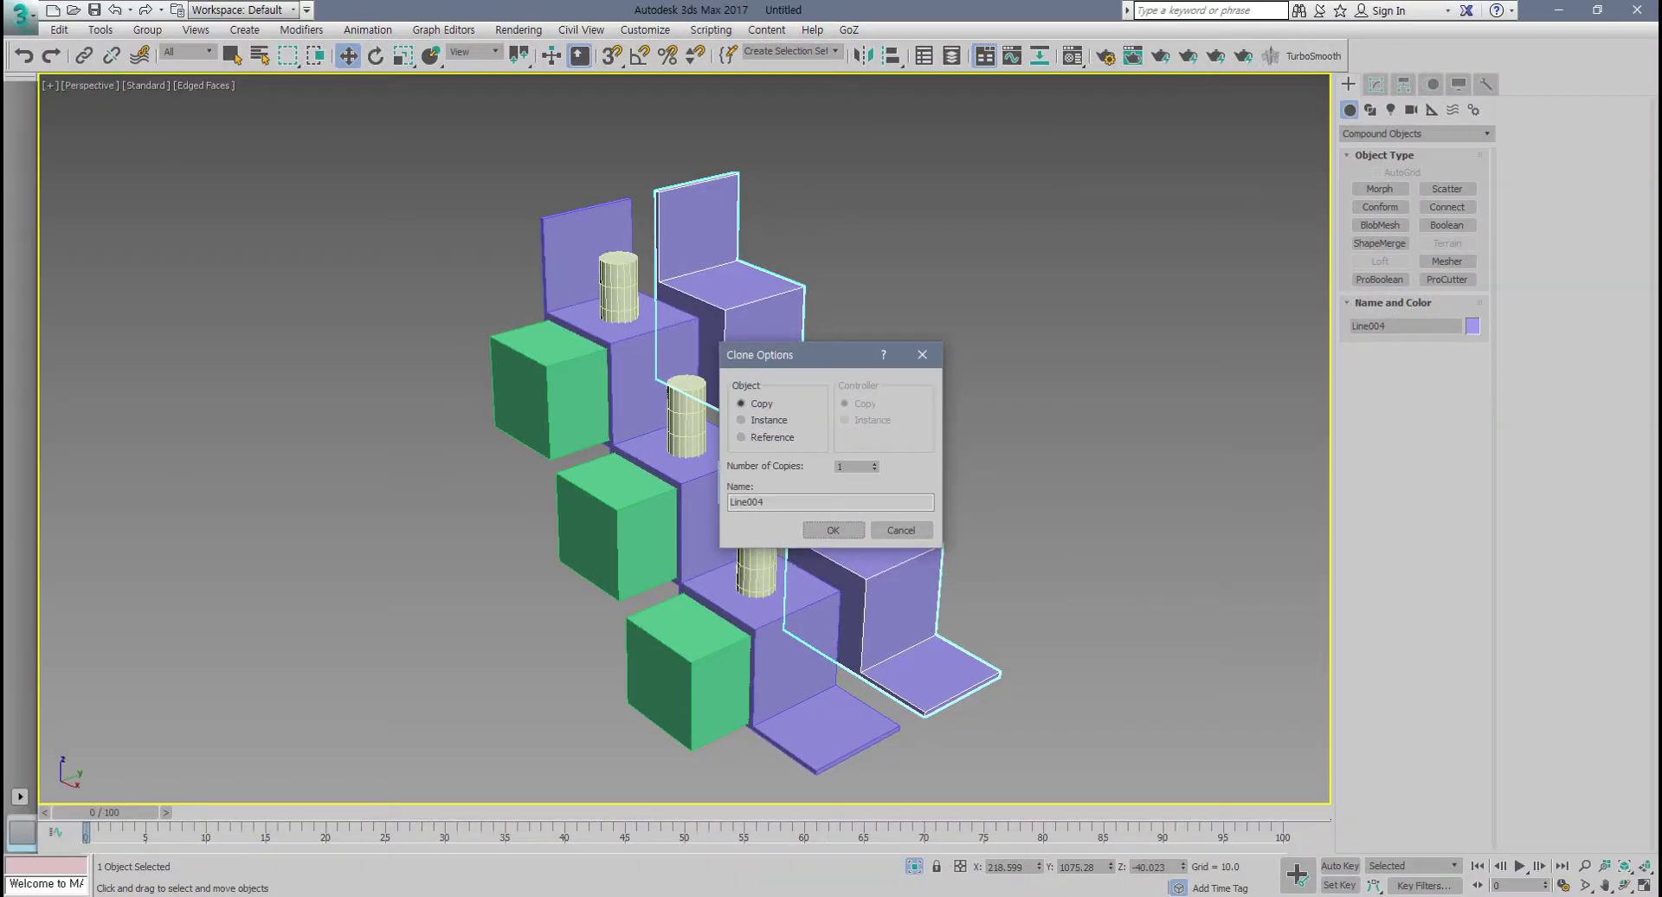
left_click(901, 530)
Step: Subtract the green boxes from the stair block with ProBoolean, using the Instance pick option
scroll(675, 578, "up", 2)
middle_click_drag(670, 583, 672, 497)
scroll(675, 579, "down", 2)
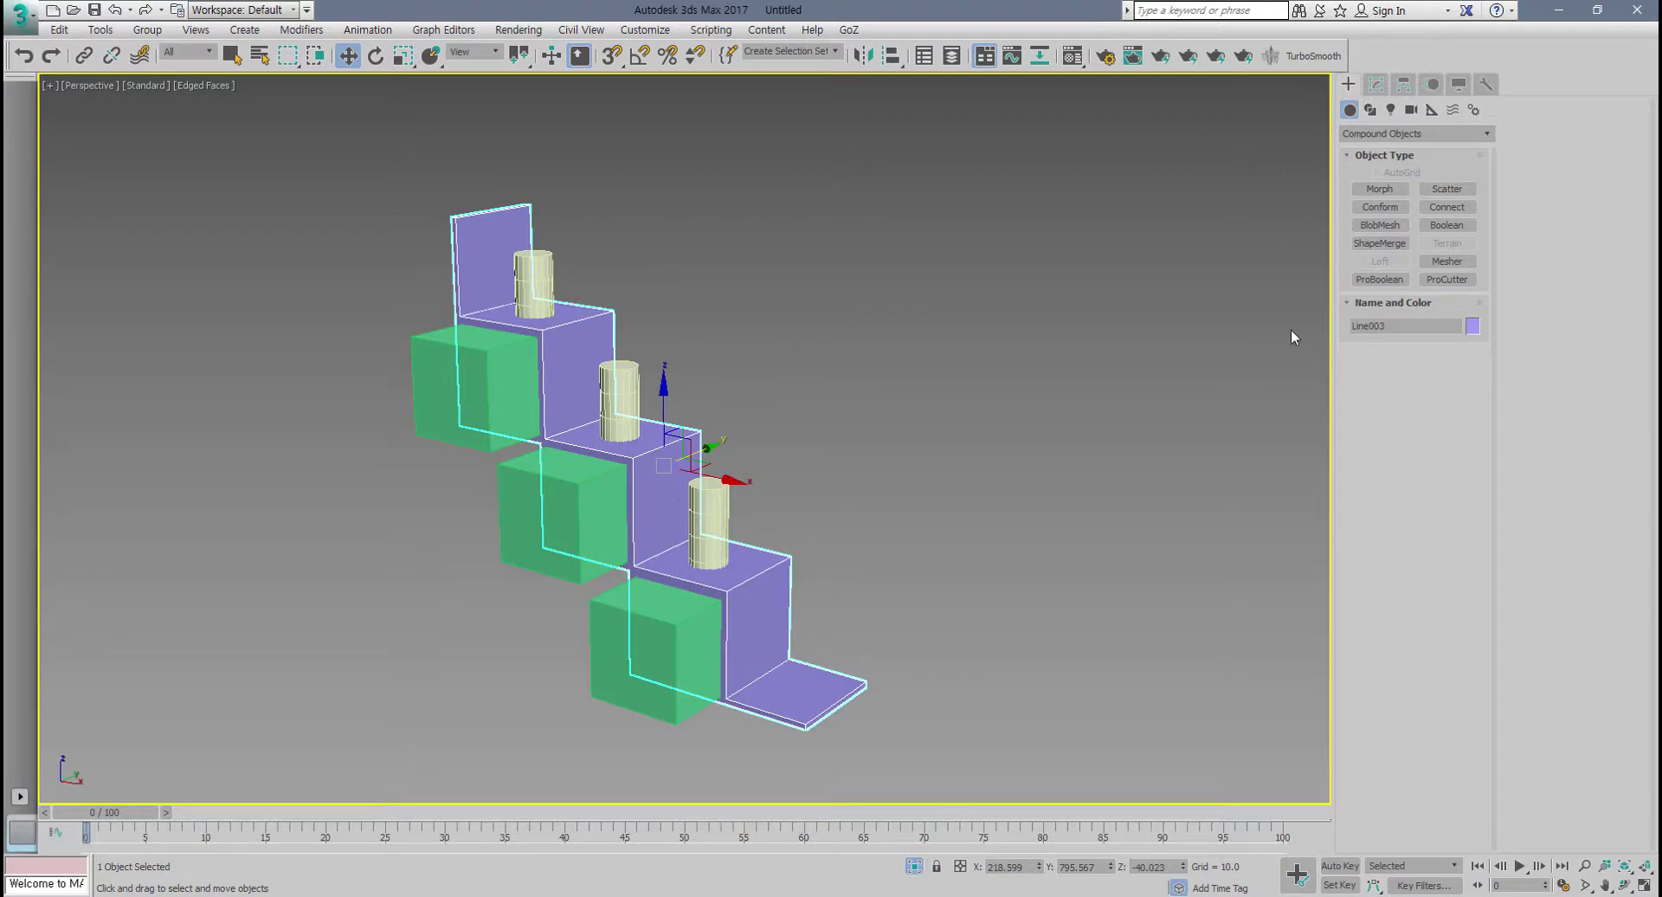
left_click(1383, 284)
middle_click_drag(1089, 374, 1194, 354)
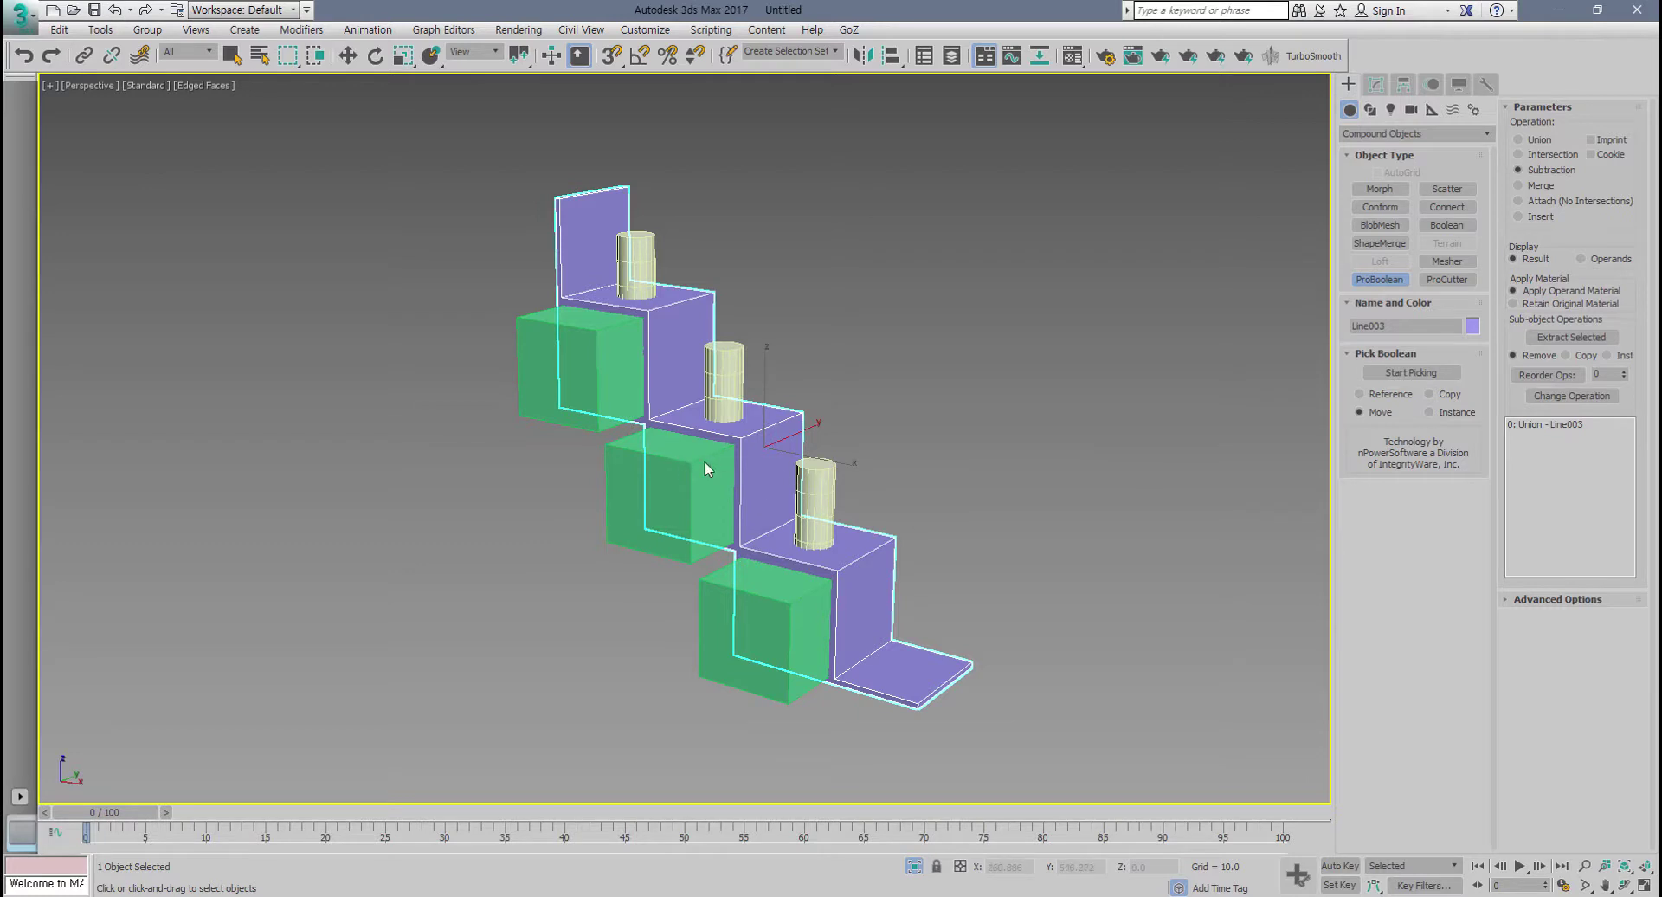
left_click(1432, 414)
left_click(702, 468)
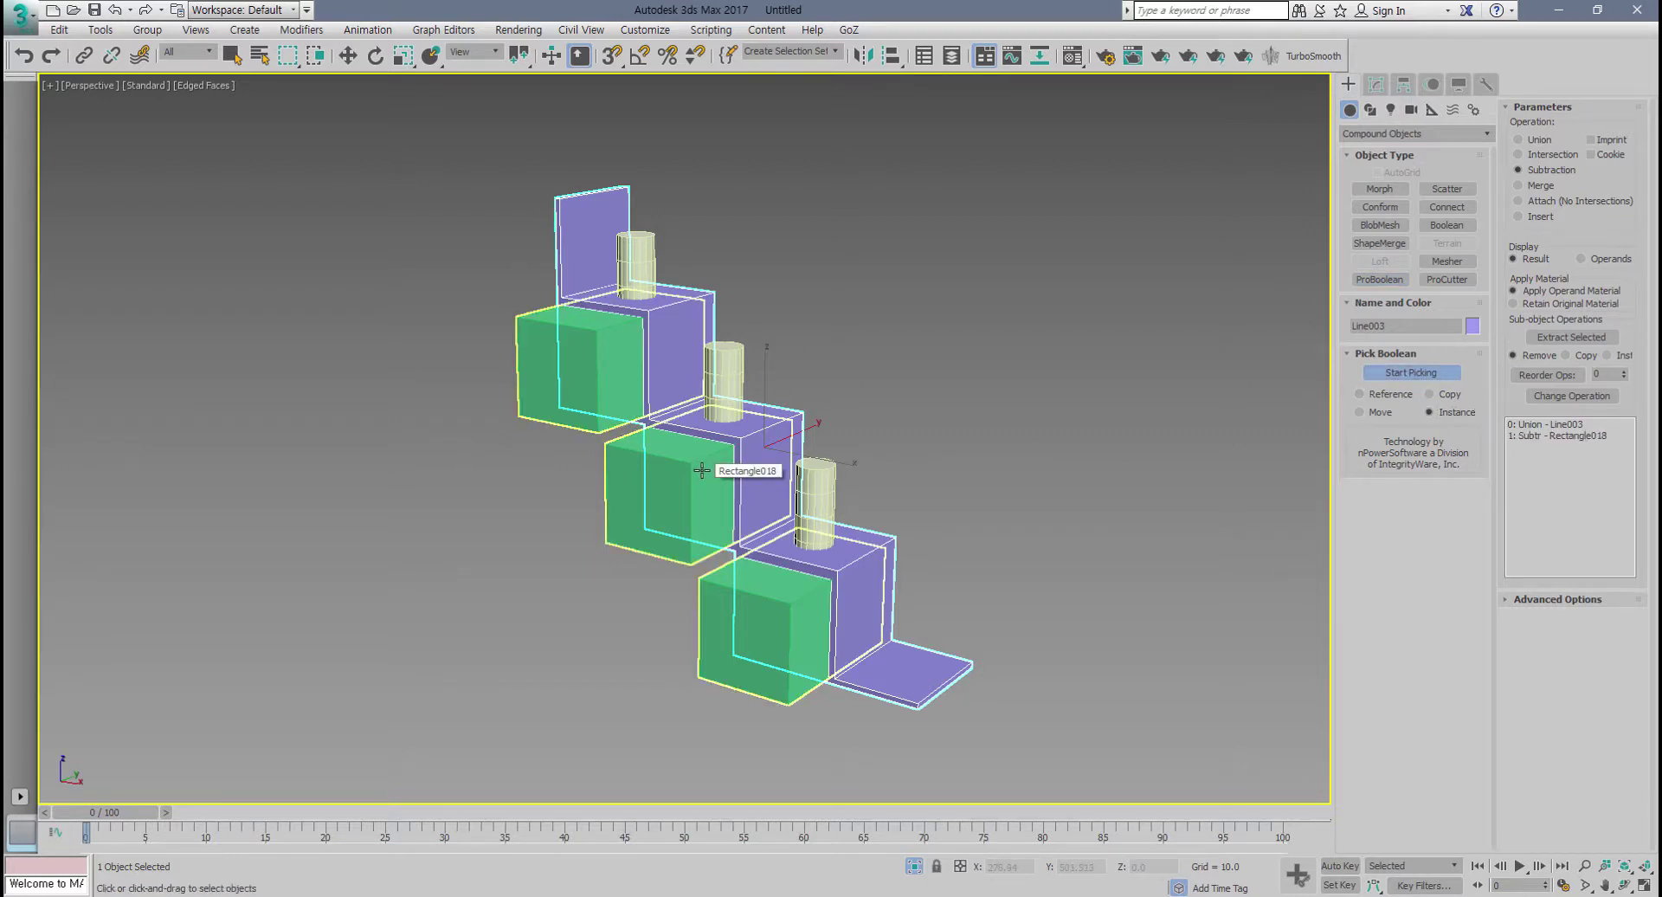
Step: Move the instanced green boxes out of the stair block along Y to about 198
key("w")
left_click(656, 479)
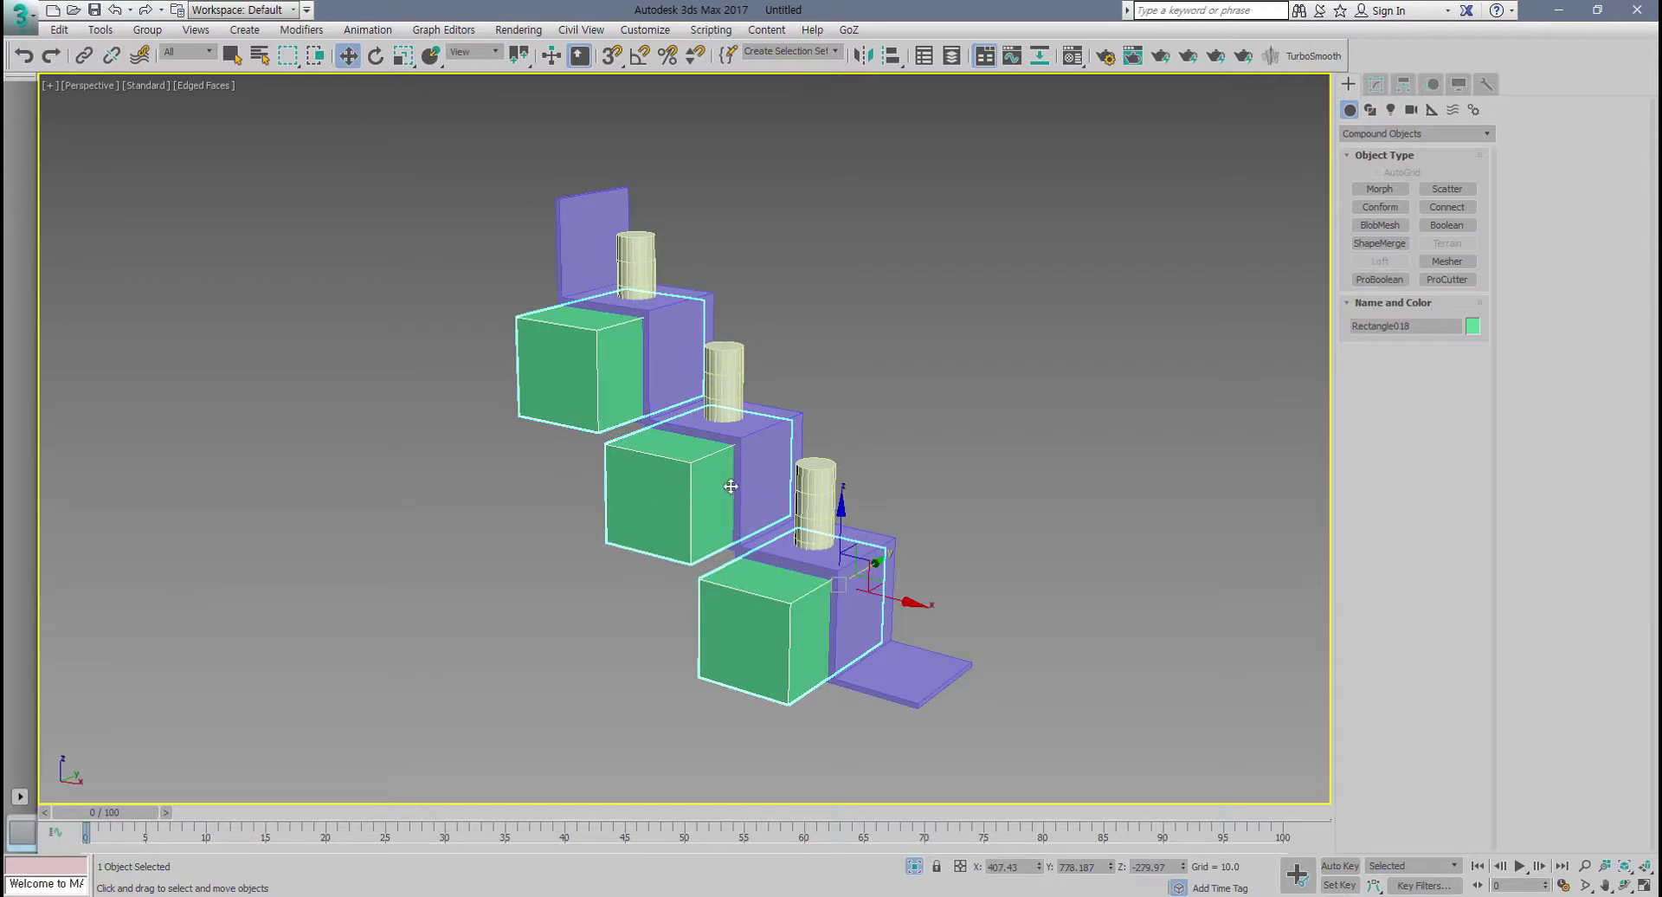
left_click_drag(872, 562, 690, 601)
middle_click_drag(691, 502, 645, 467)
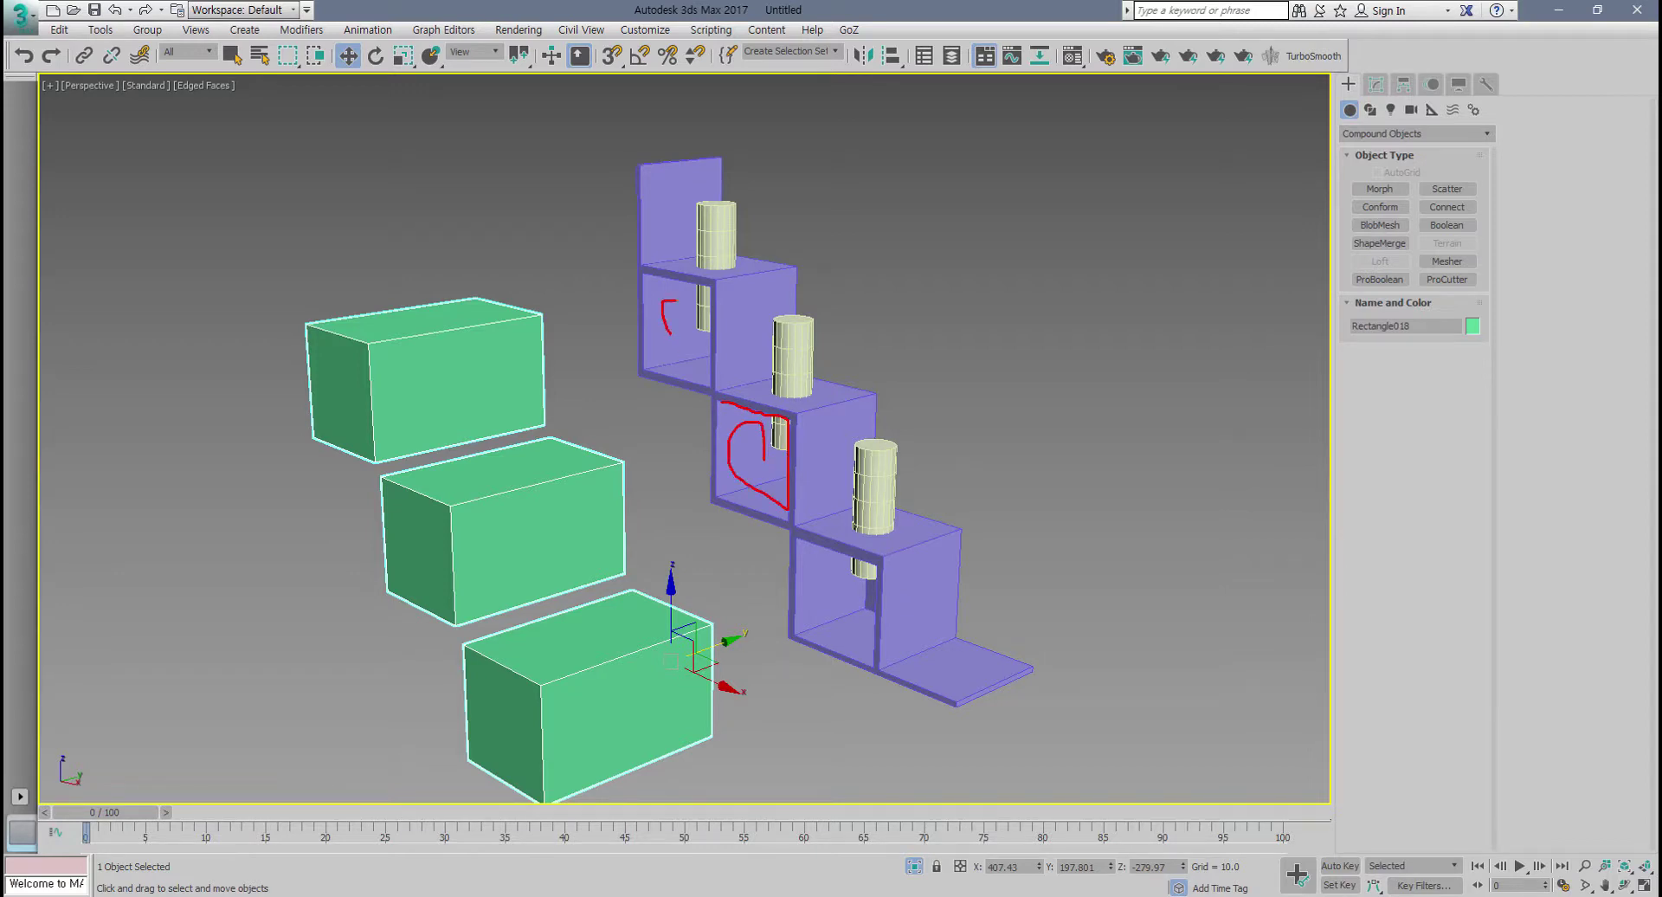
left_click_drag(675, 300, 704, 337)
left_click_drag(835, 622, 612, 701)
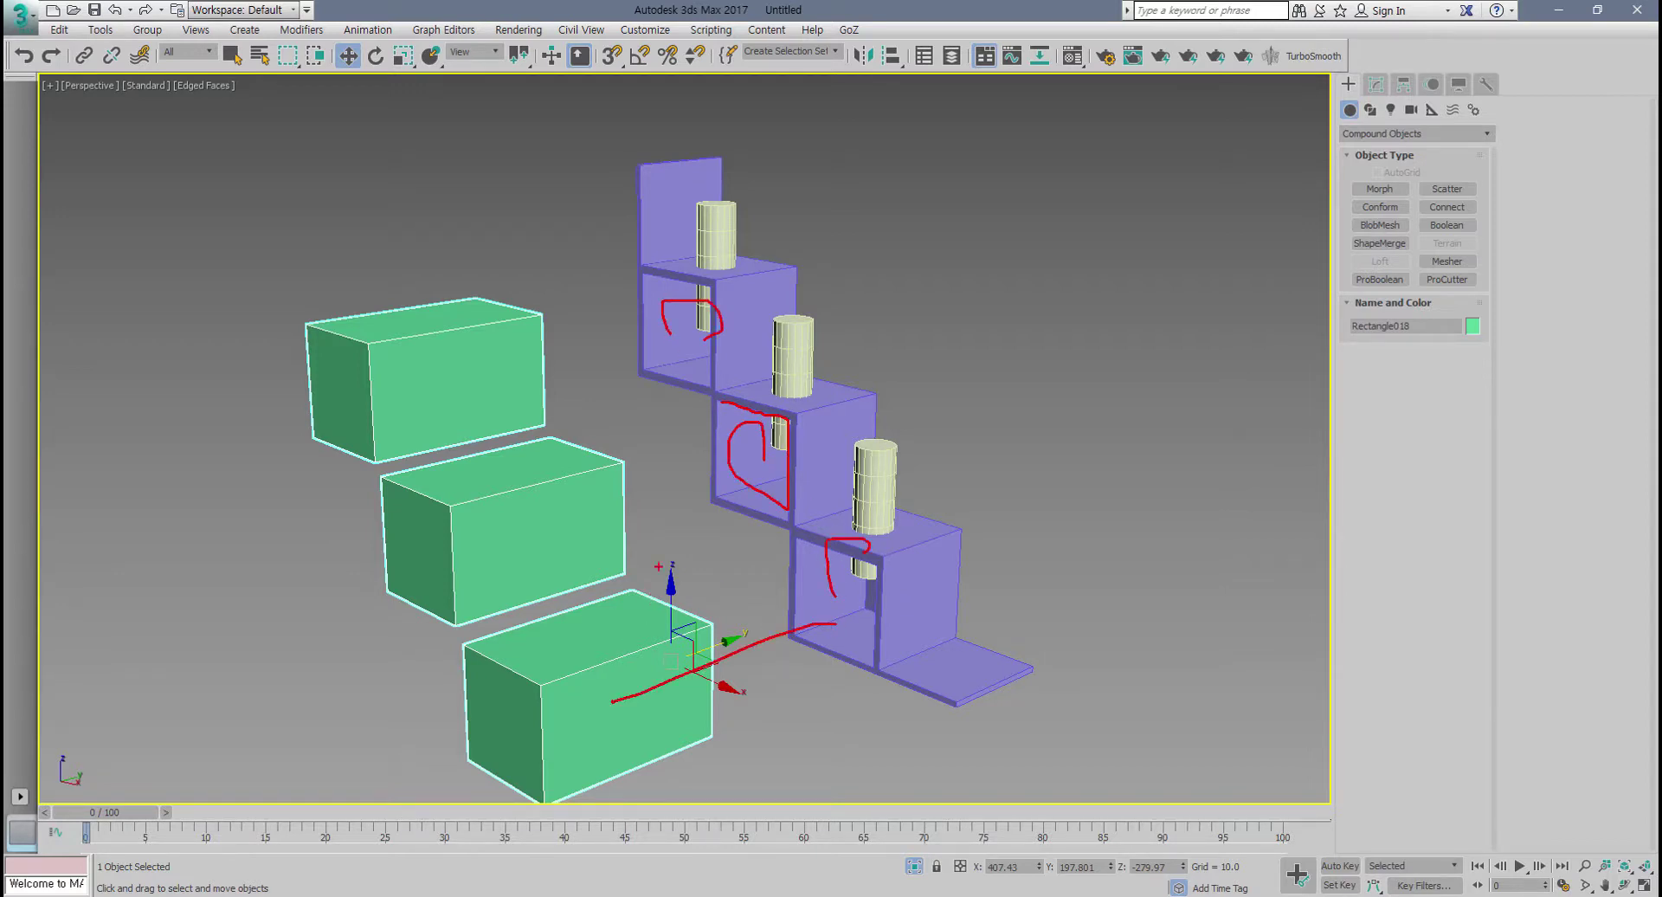
left_click_drag(709, 510, 513, 567)
left_click_drag(675, 348, 376, 392)
mouse_move(525, 679)
left_mouse_down()
mouse_move(454, 283)
mouse_move(579, 629)
left_mouse_up()
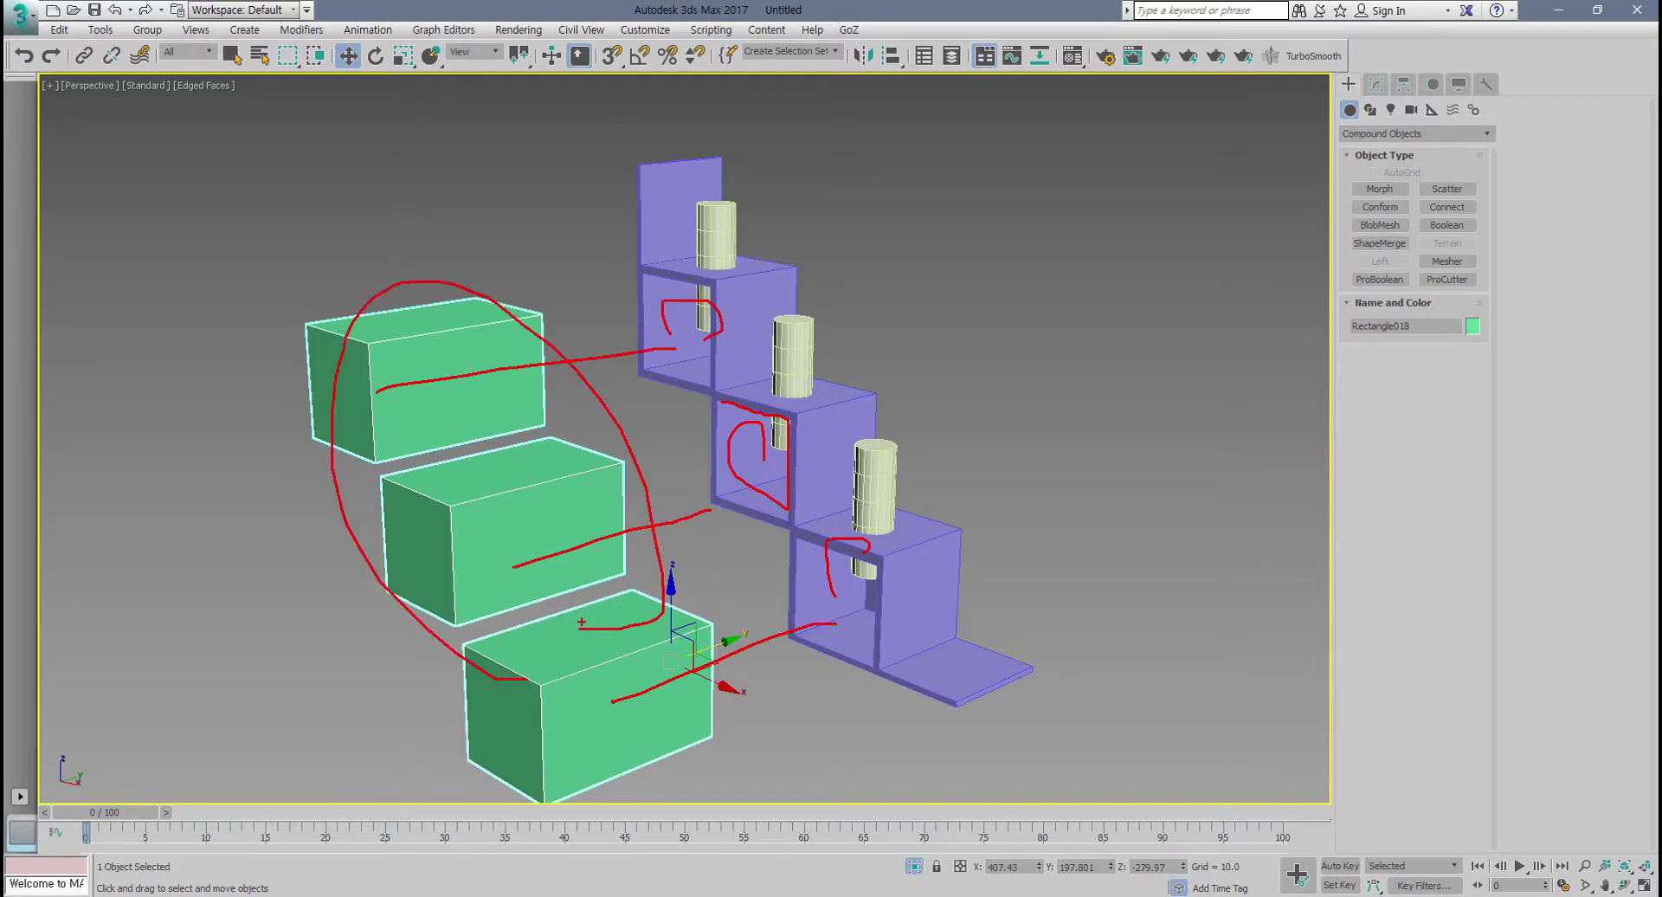
key("Escape")
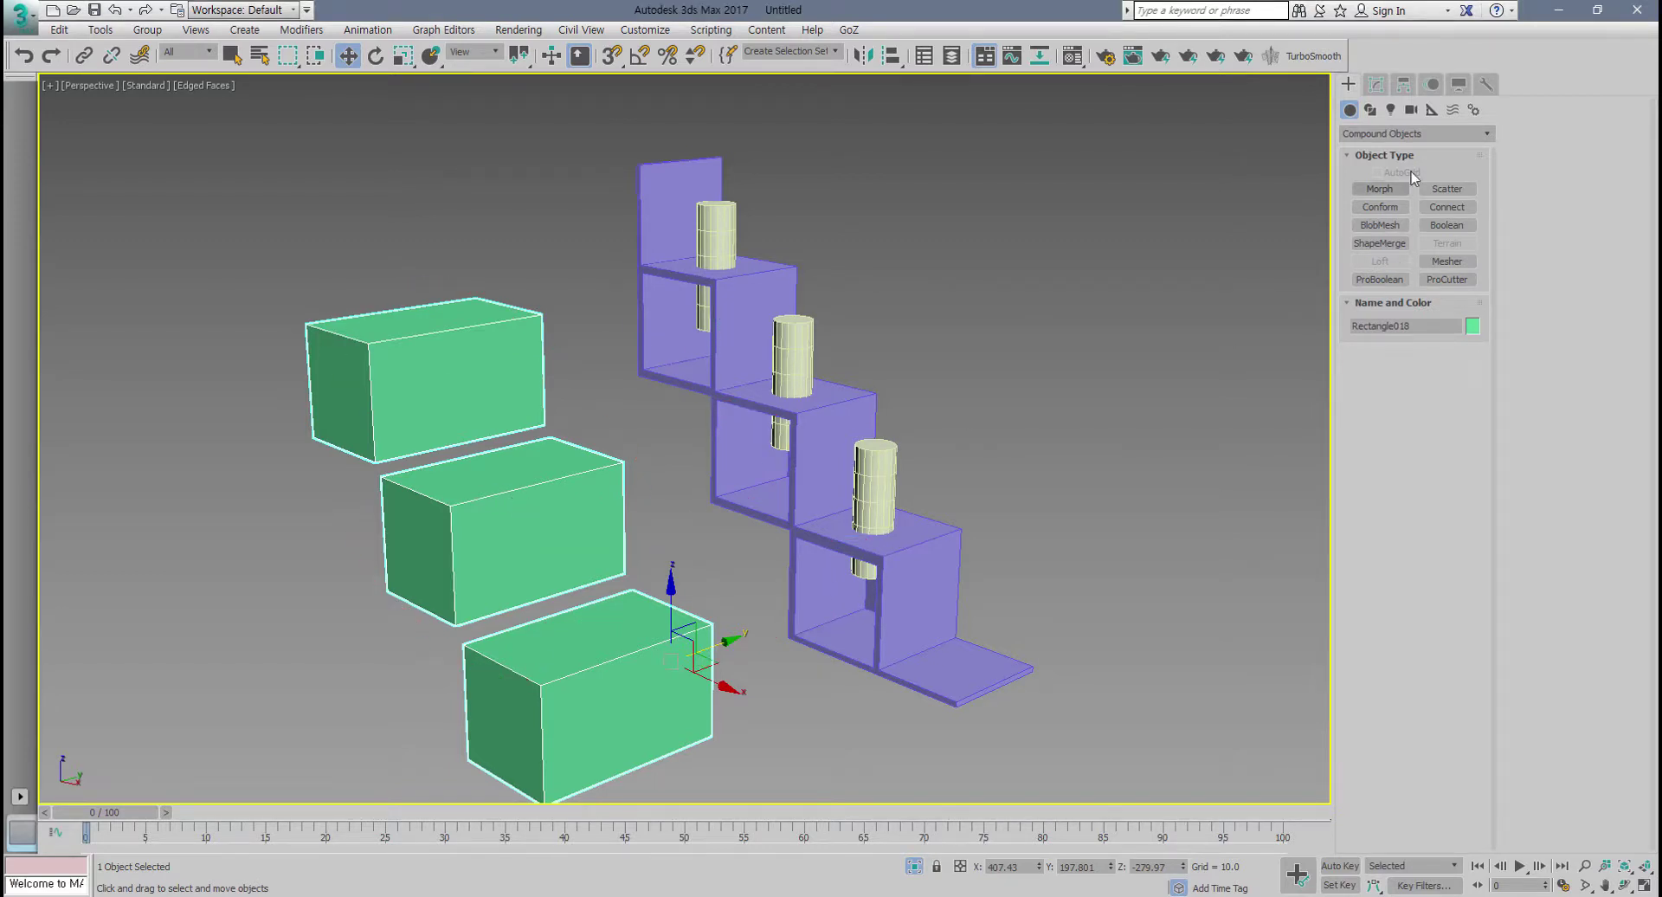
Step: Check the green boxes' modifier stack, and undo their move along Y and the instanced subtraction
left_click(1376, 85)
mouse_move(978, 452)
middle_mouse_down()
mouse_move(1017, 447)
mouse_move(906, 454)
mouse_move(945, 451)
middle_mouse_up()
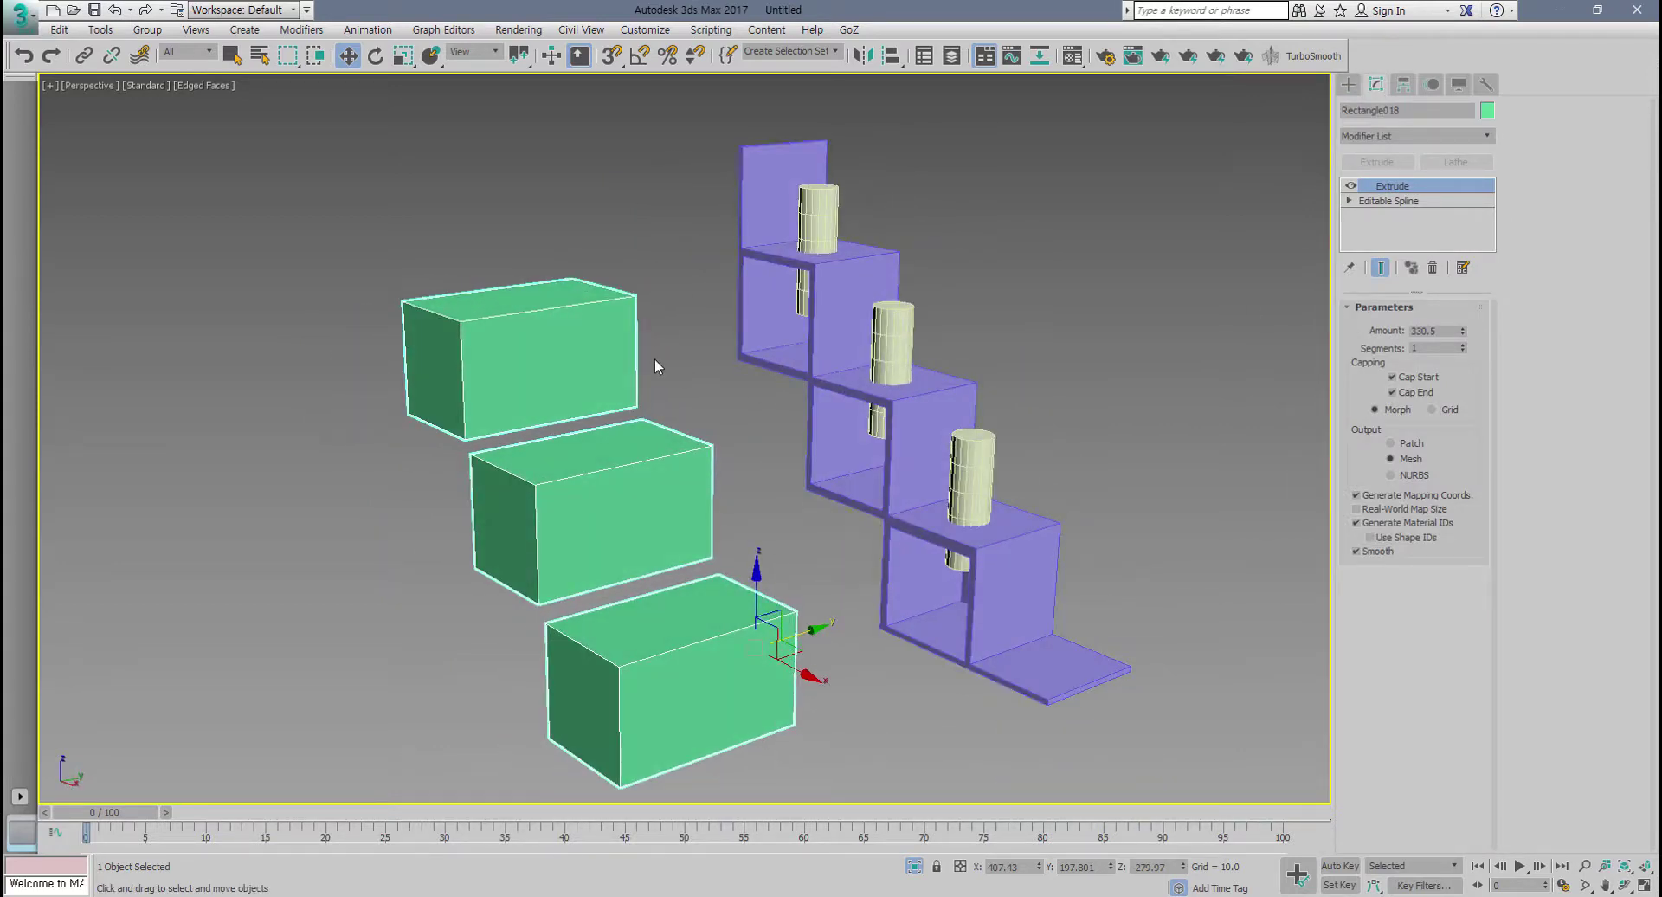
key("ctrl+z")
middle_click_drag(728, 391, 626, 459, "alt")
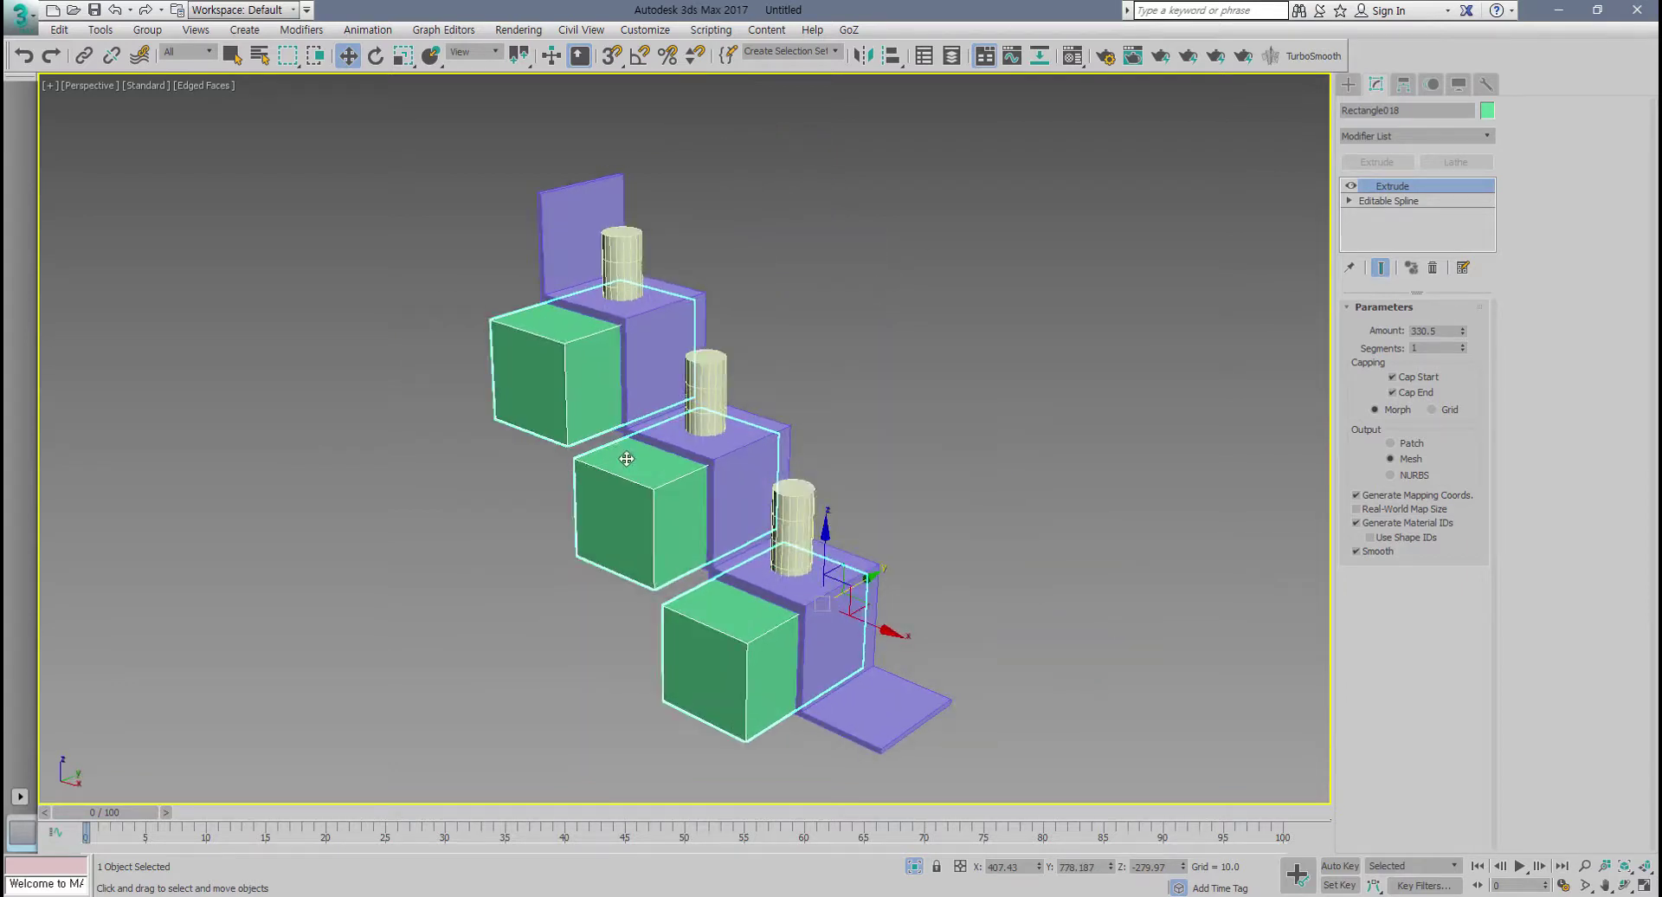
key("ctrl+z")
key("ctrl+z")
key("ctrl+z")
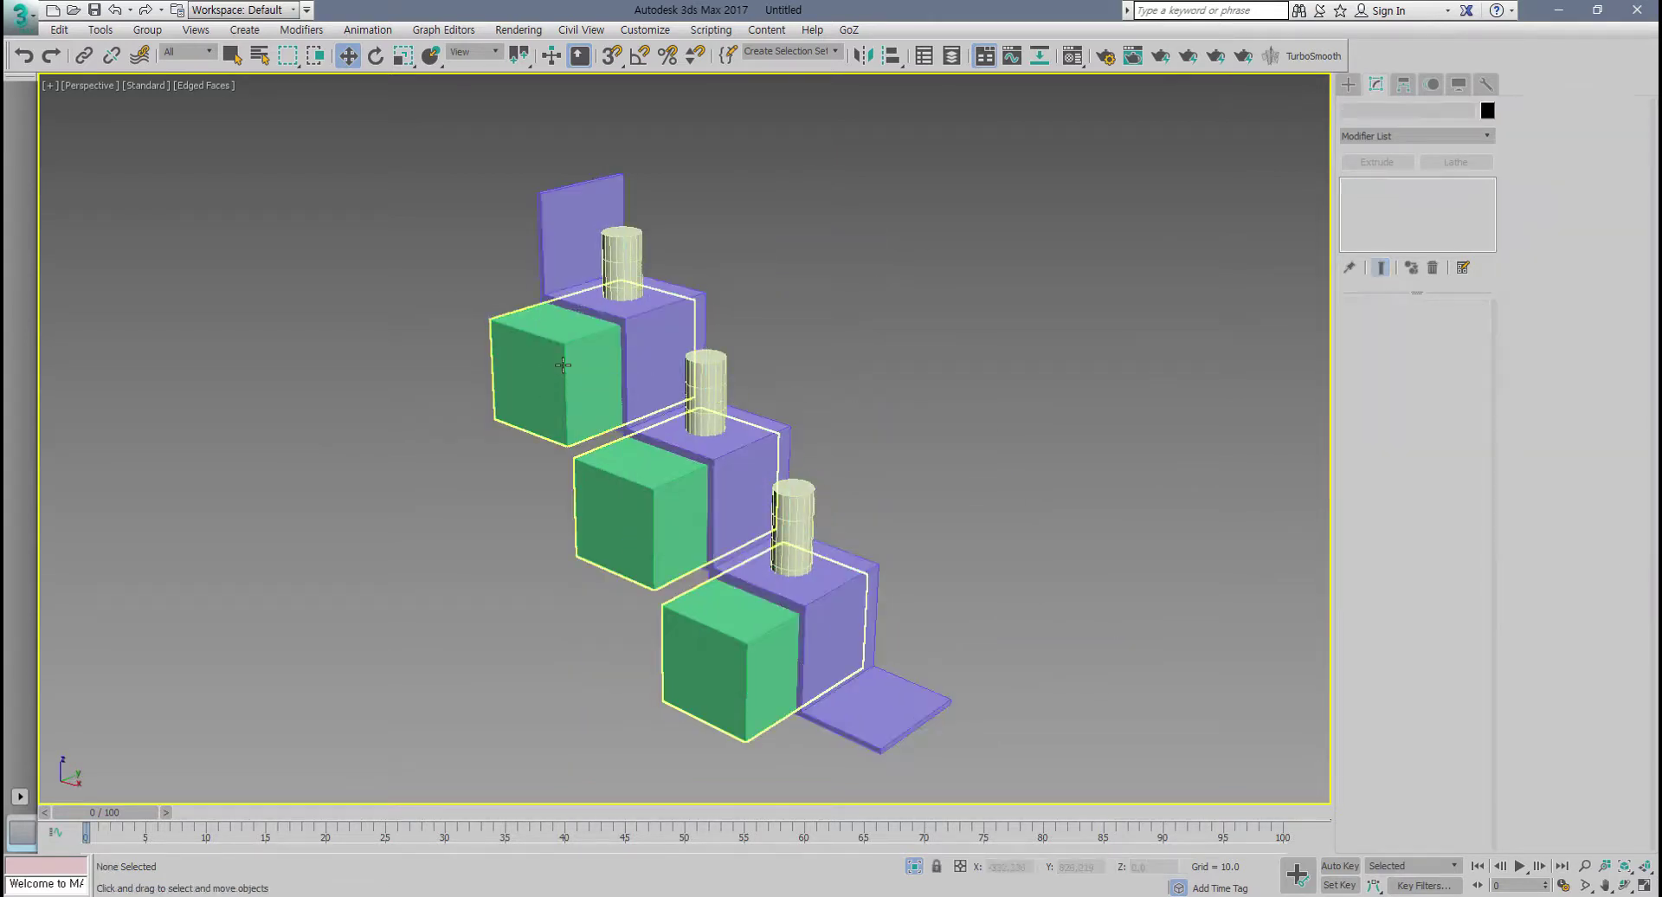
Step: Convert the extruded green boxes to an Editable Poly
left_click(563, 364)
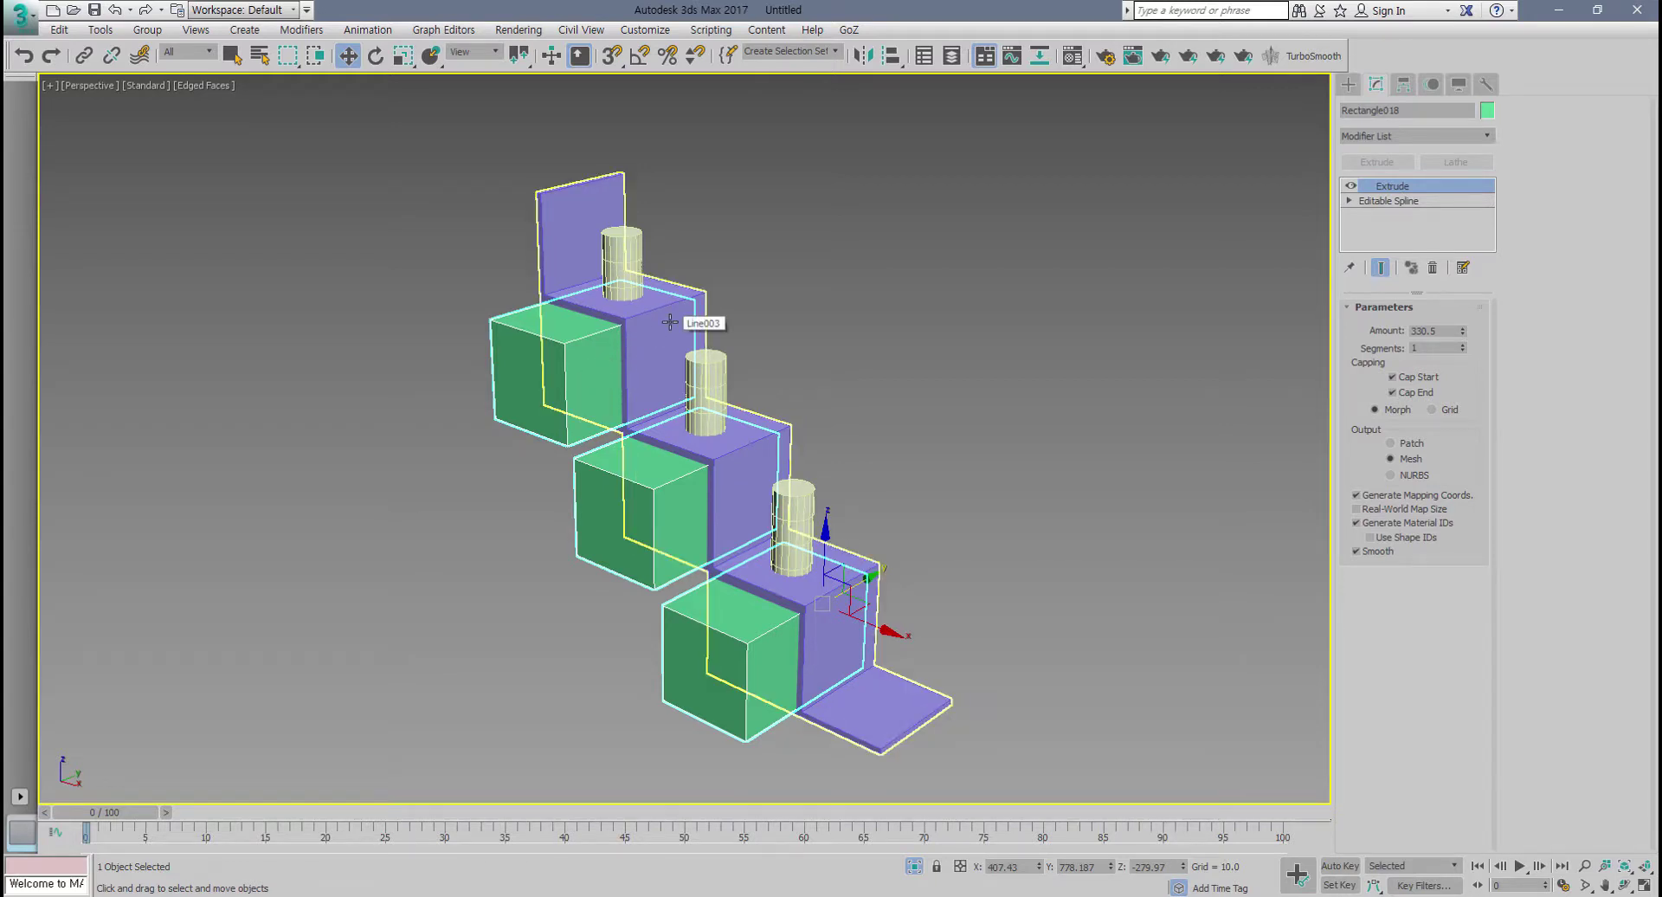
left_click(447, 465)
left_click(555, 360)
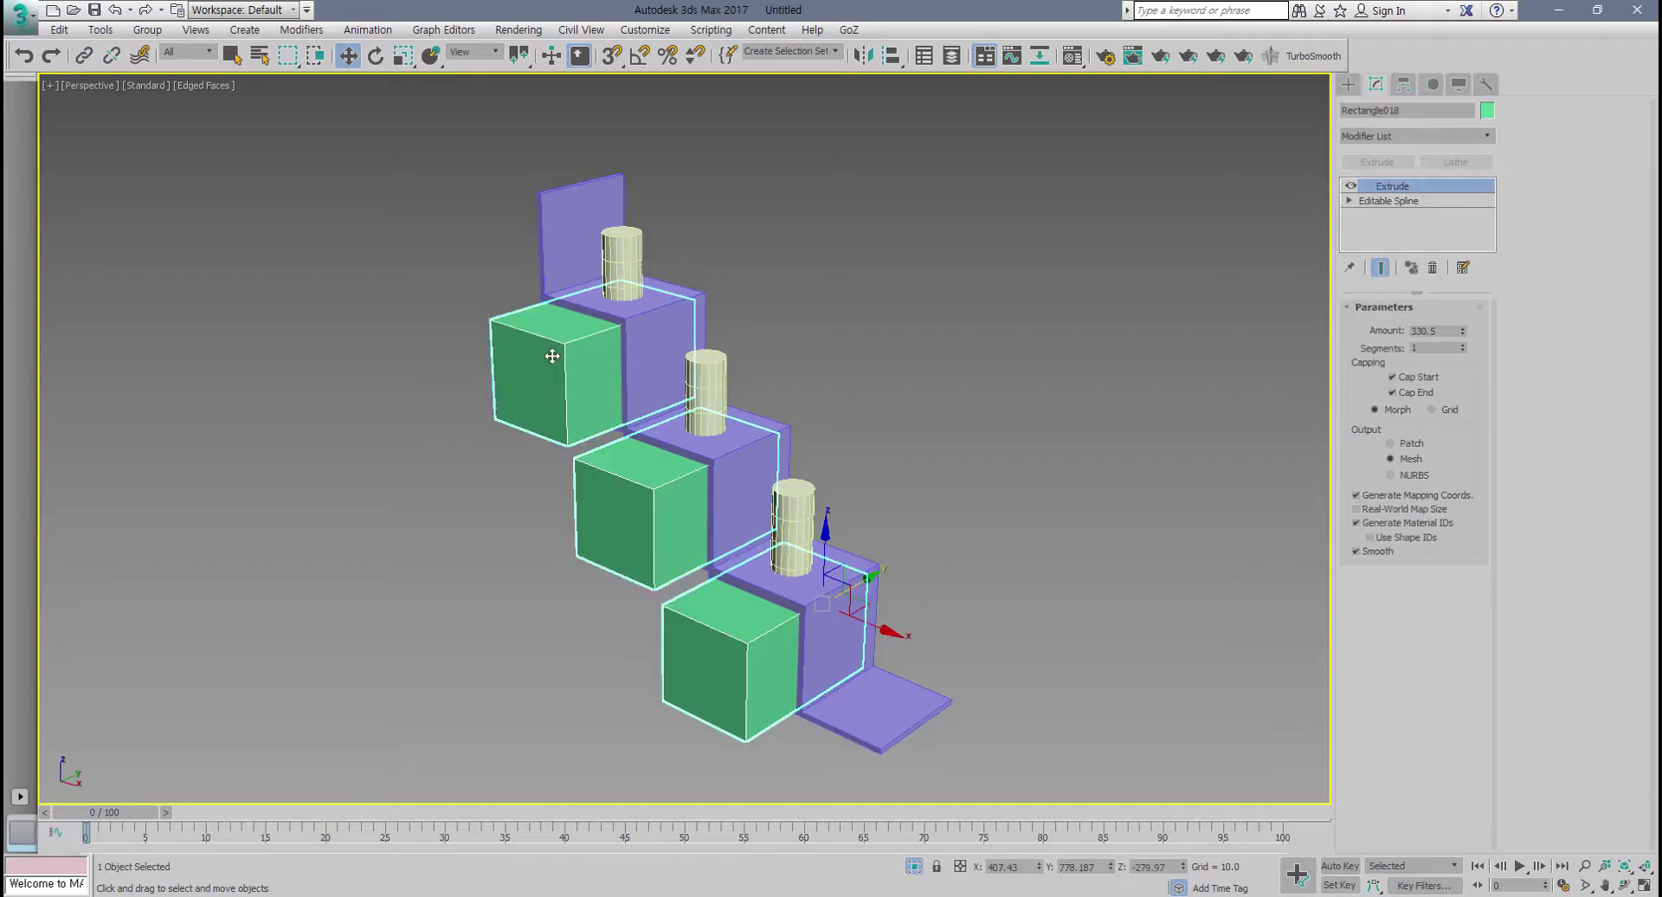
right_click(544, 349)
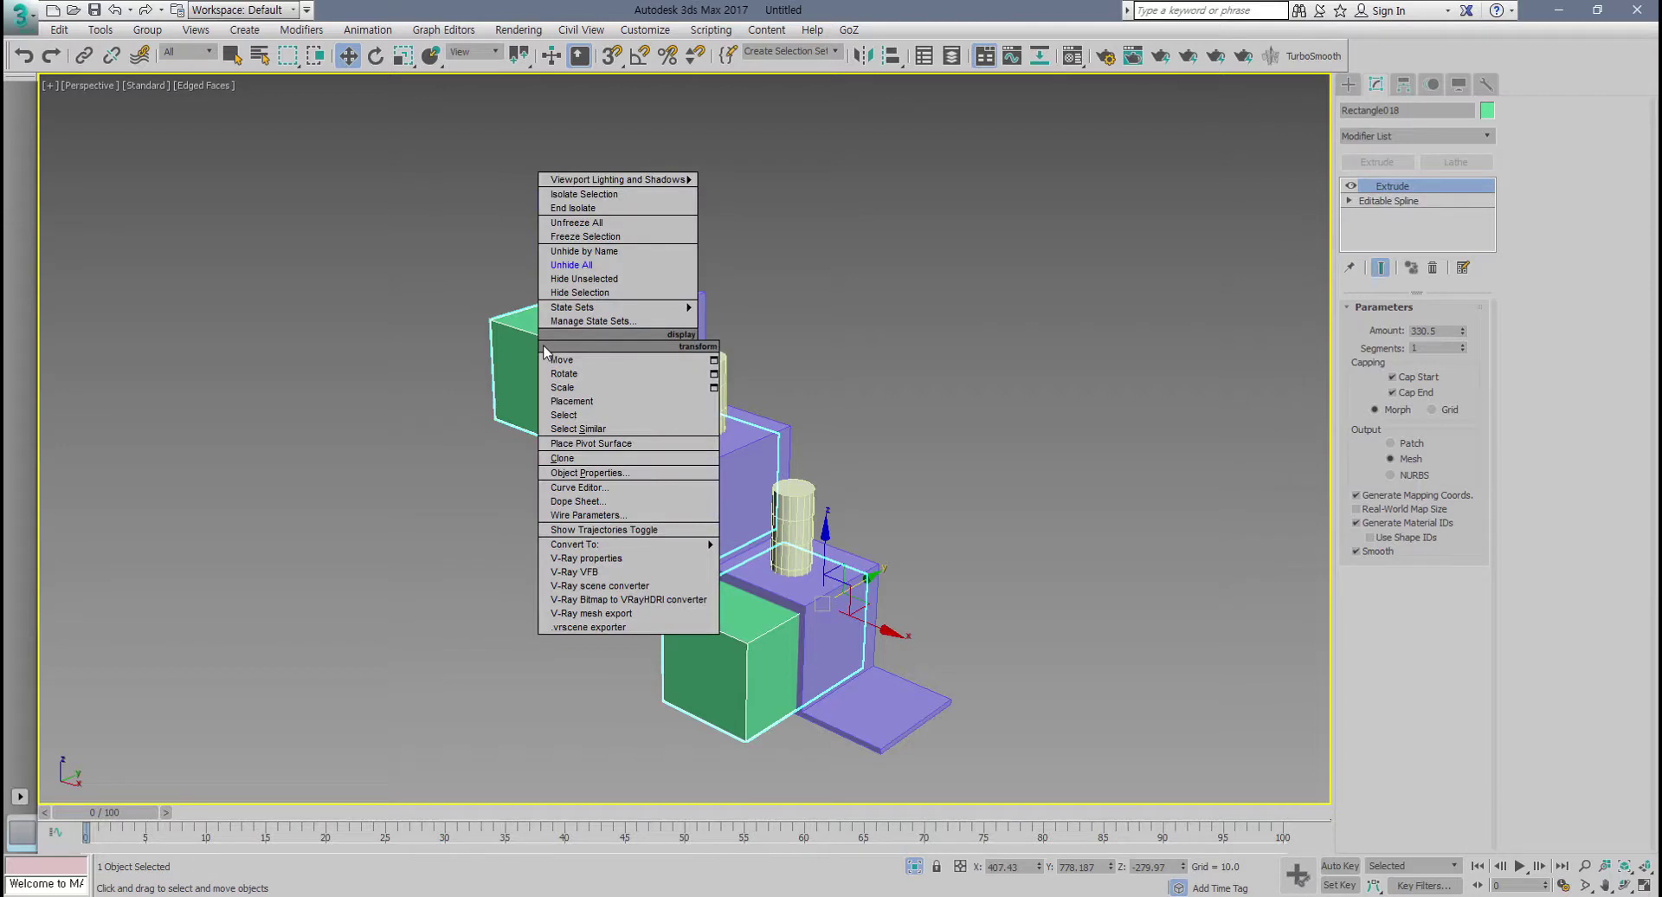
mouse_move(616, 544)
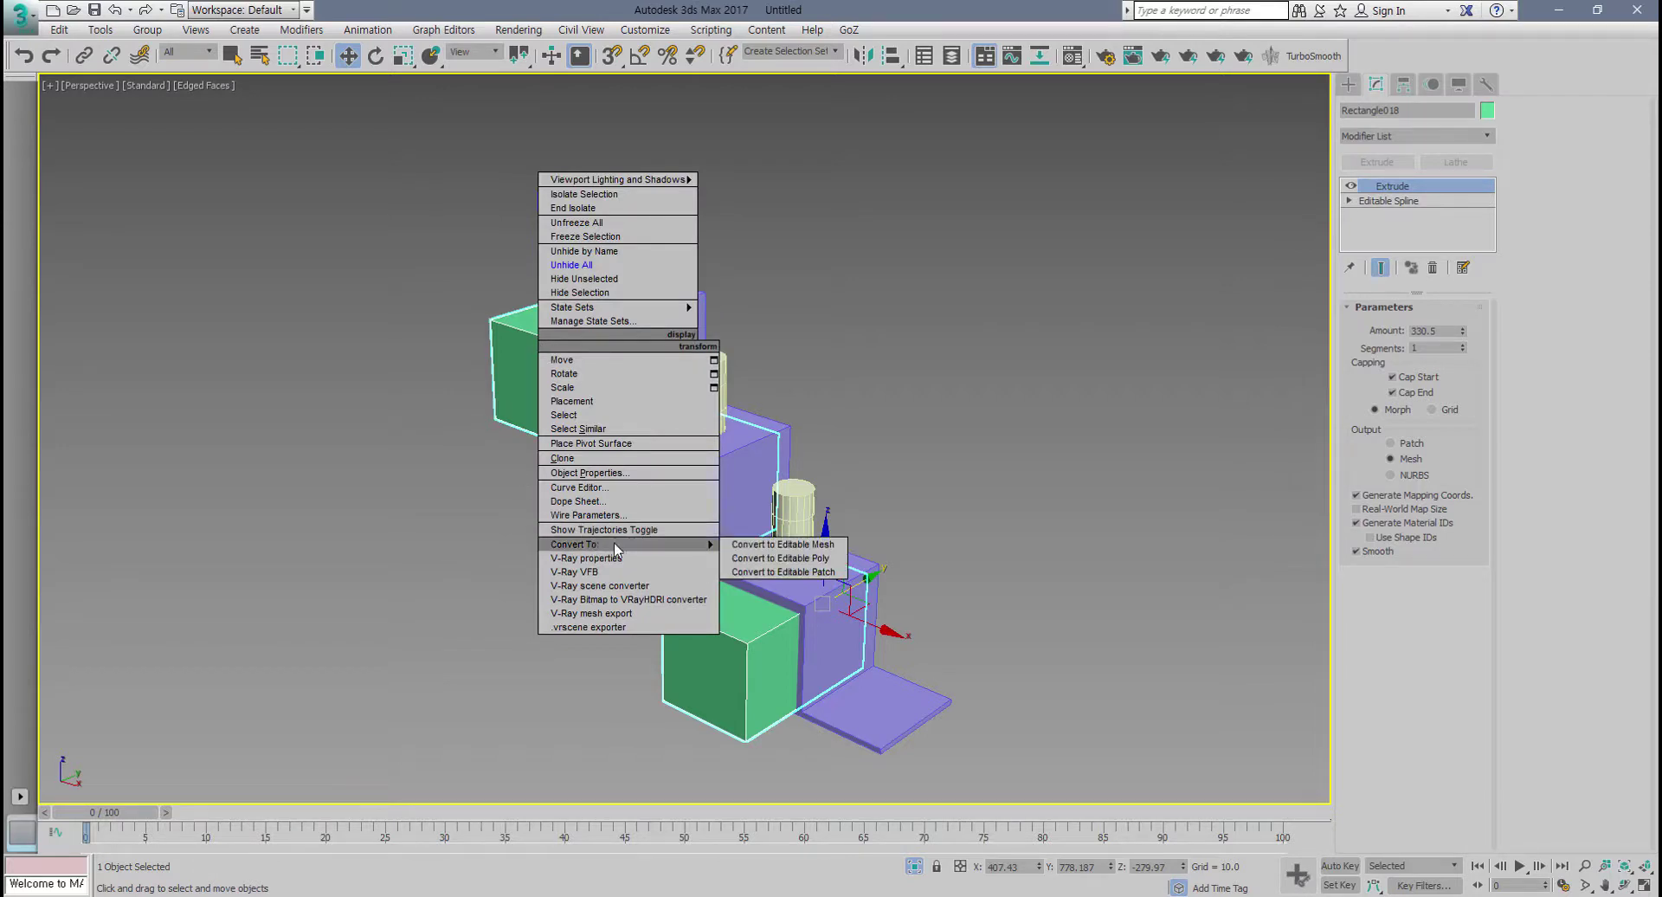
left_click(769, 558)
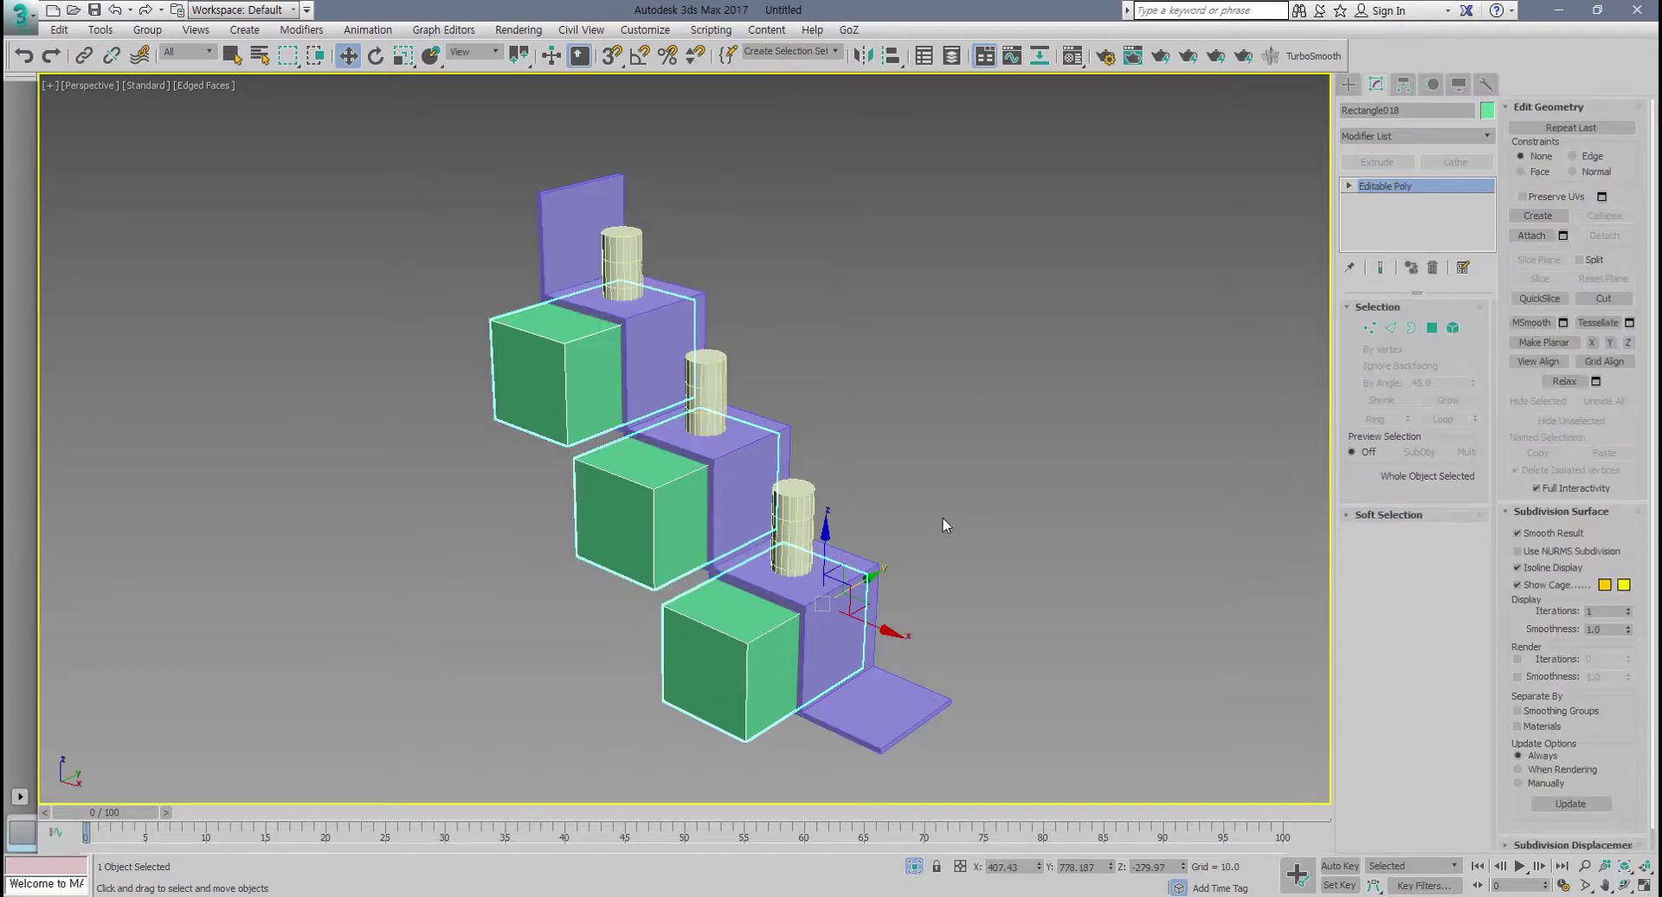
Step: Undo the green boxes' Editable Poly conversion and go to the Editable Spline level of their modifier stack
left_click(917, 521)
left_click(632, 511)
key("ctrl+z")
left_click(690, 490)
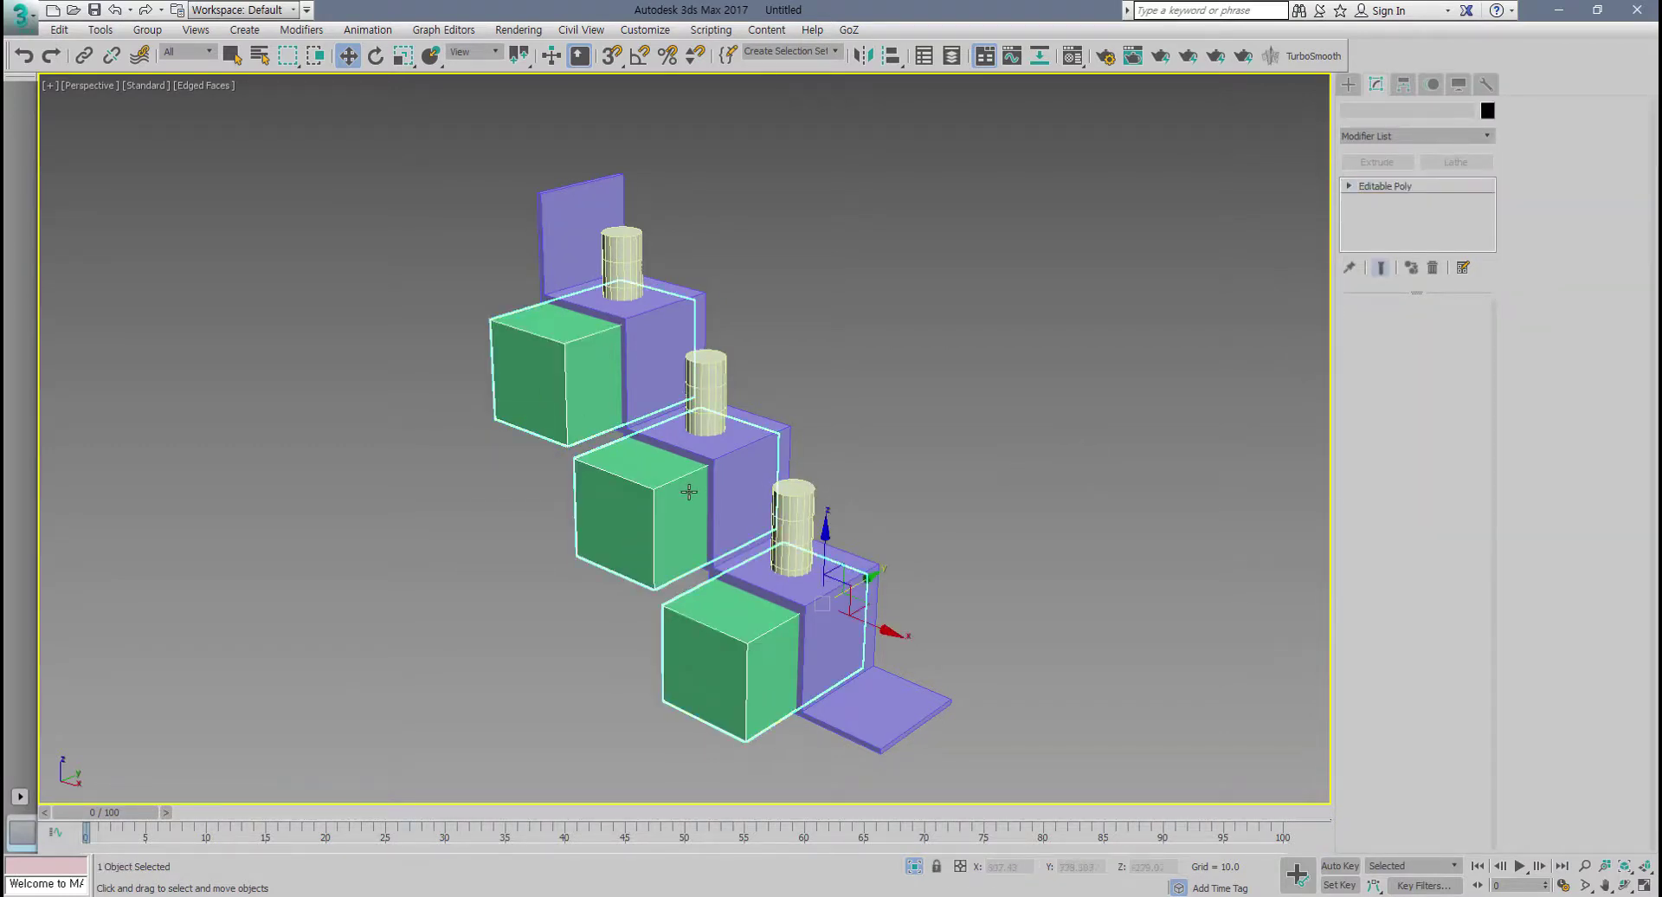
left_click(1034, 397)
key("ctrl+z")
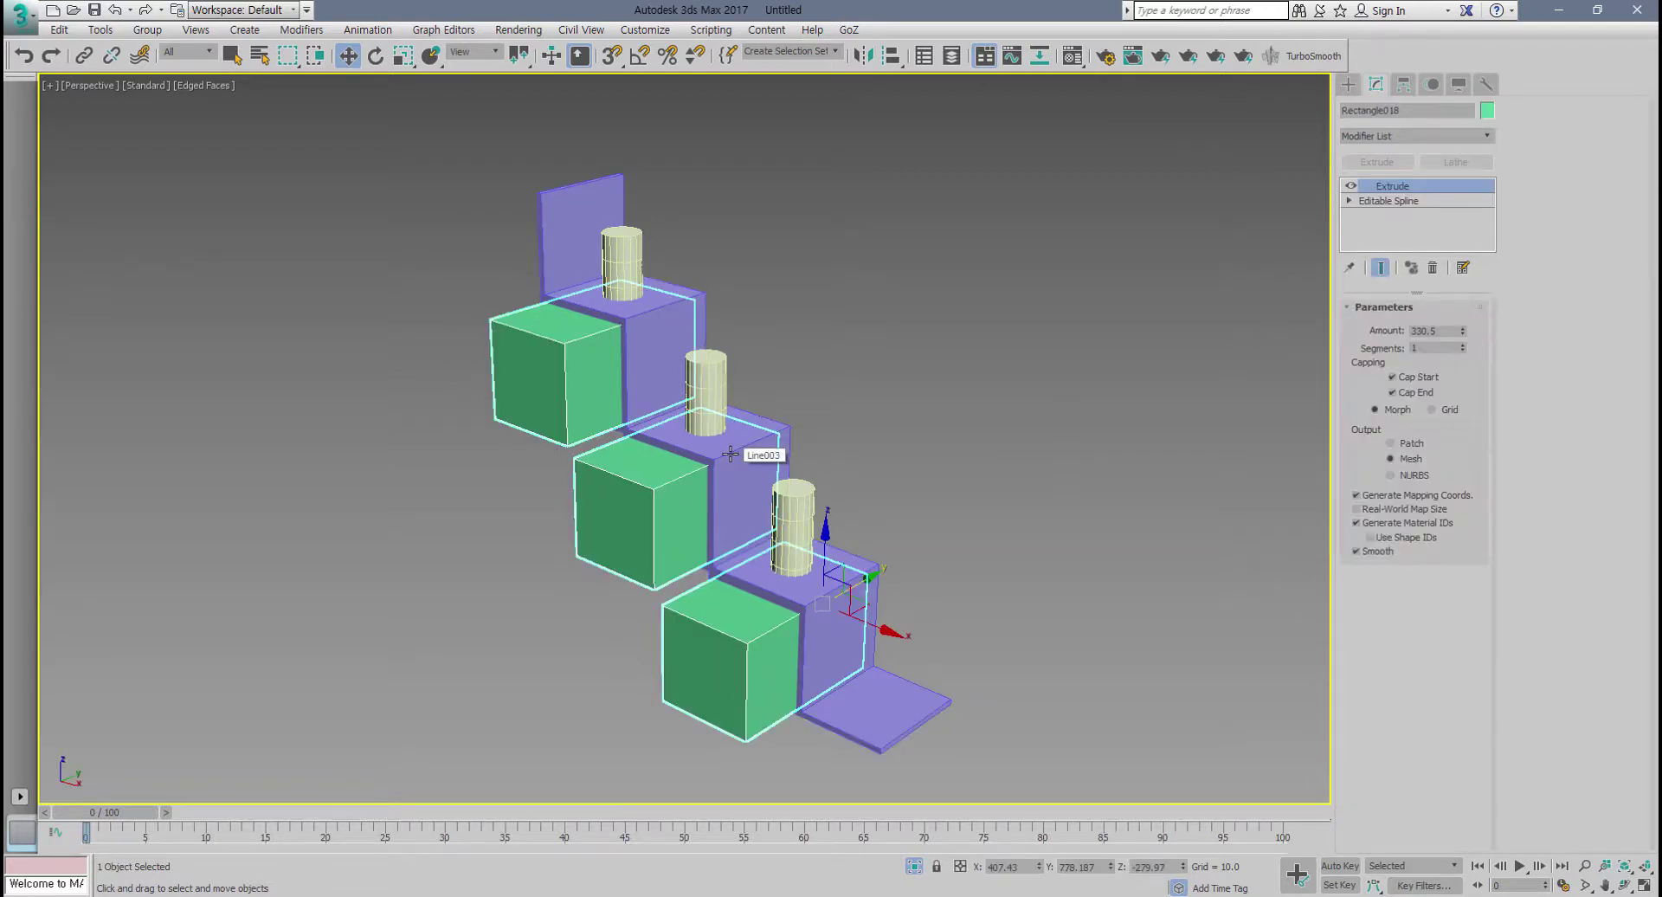
left_click(1412, 204)
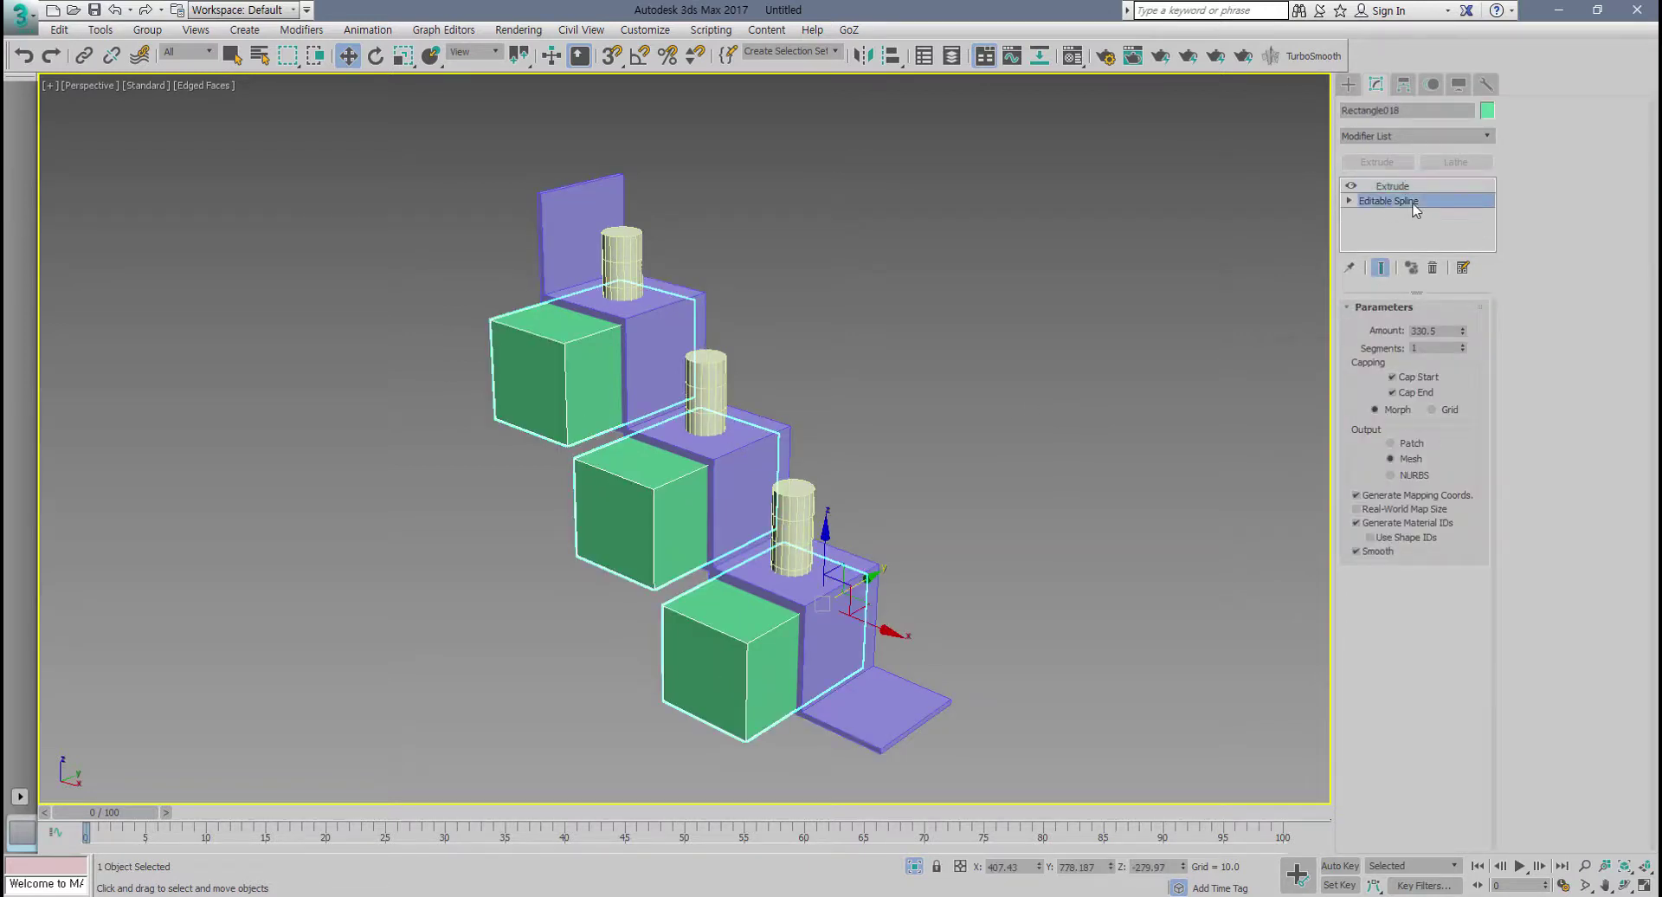
Step: Try to move the green boxes at the Editable Spline level and return to the Extrude level
scroll(648, 462, "down", 3)
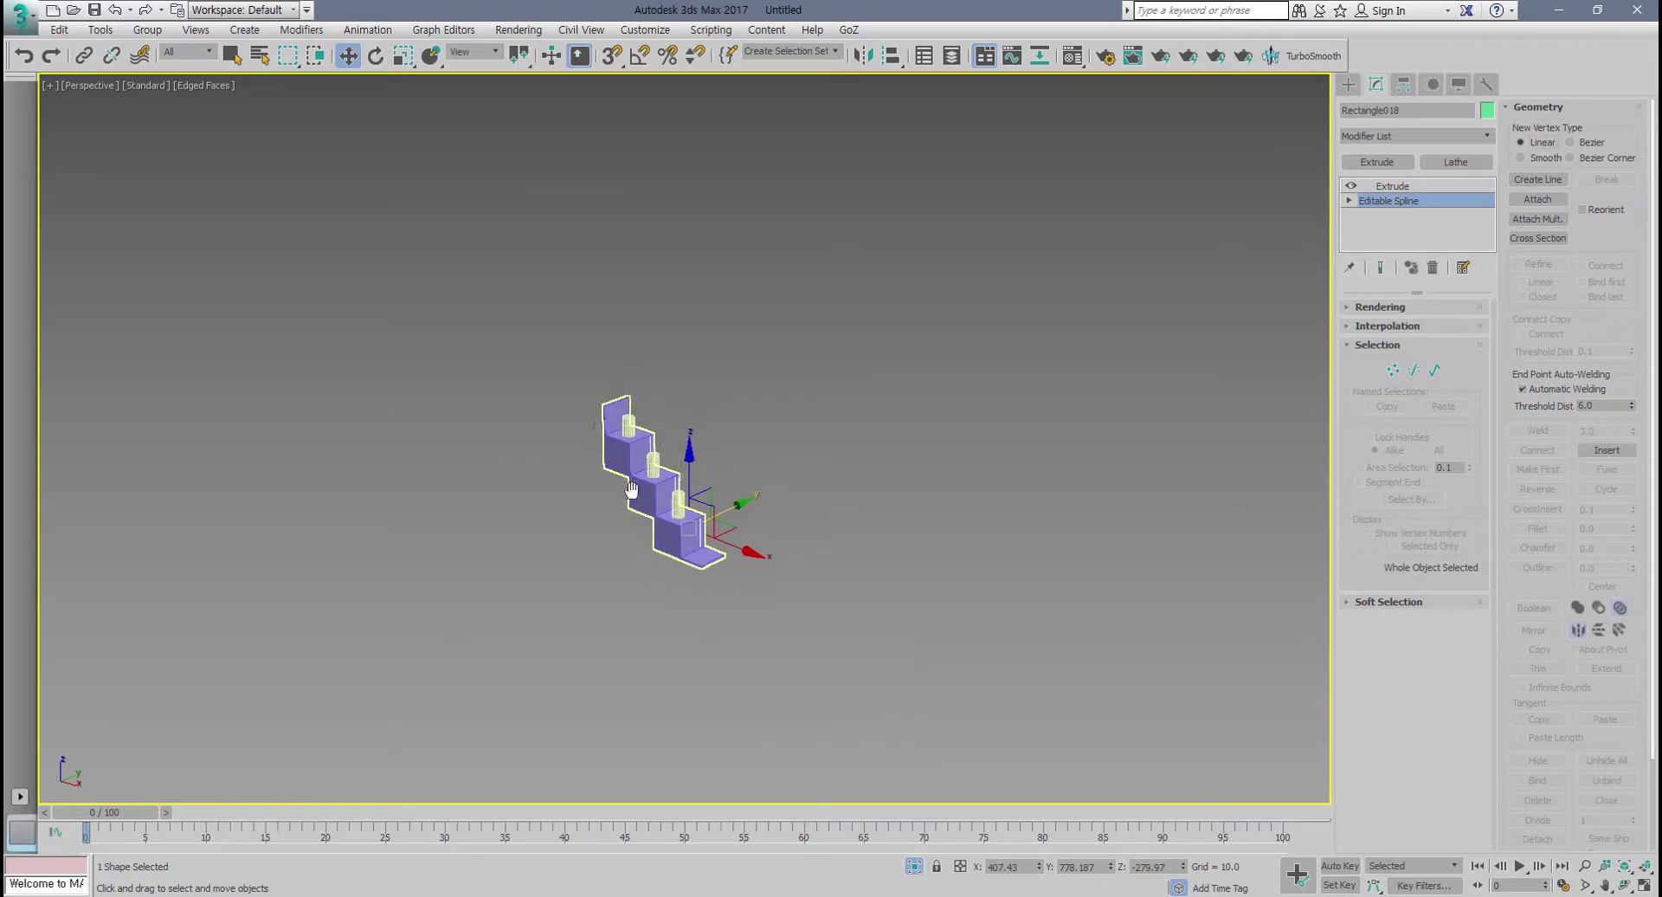
scroll(754, 529, "up", 3)
left_click_drag(788, 561, 638, 646)
key("ctrl+z")
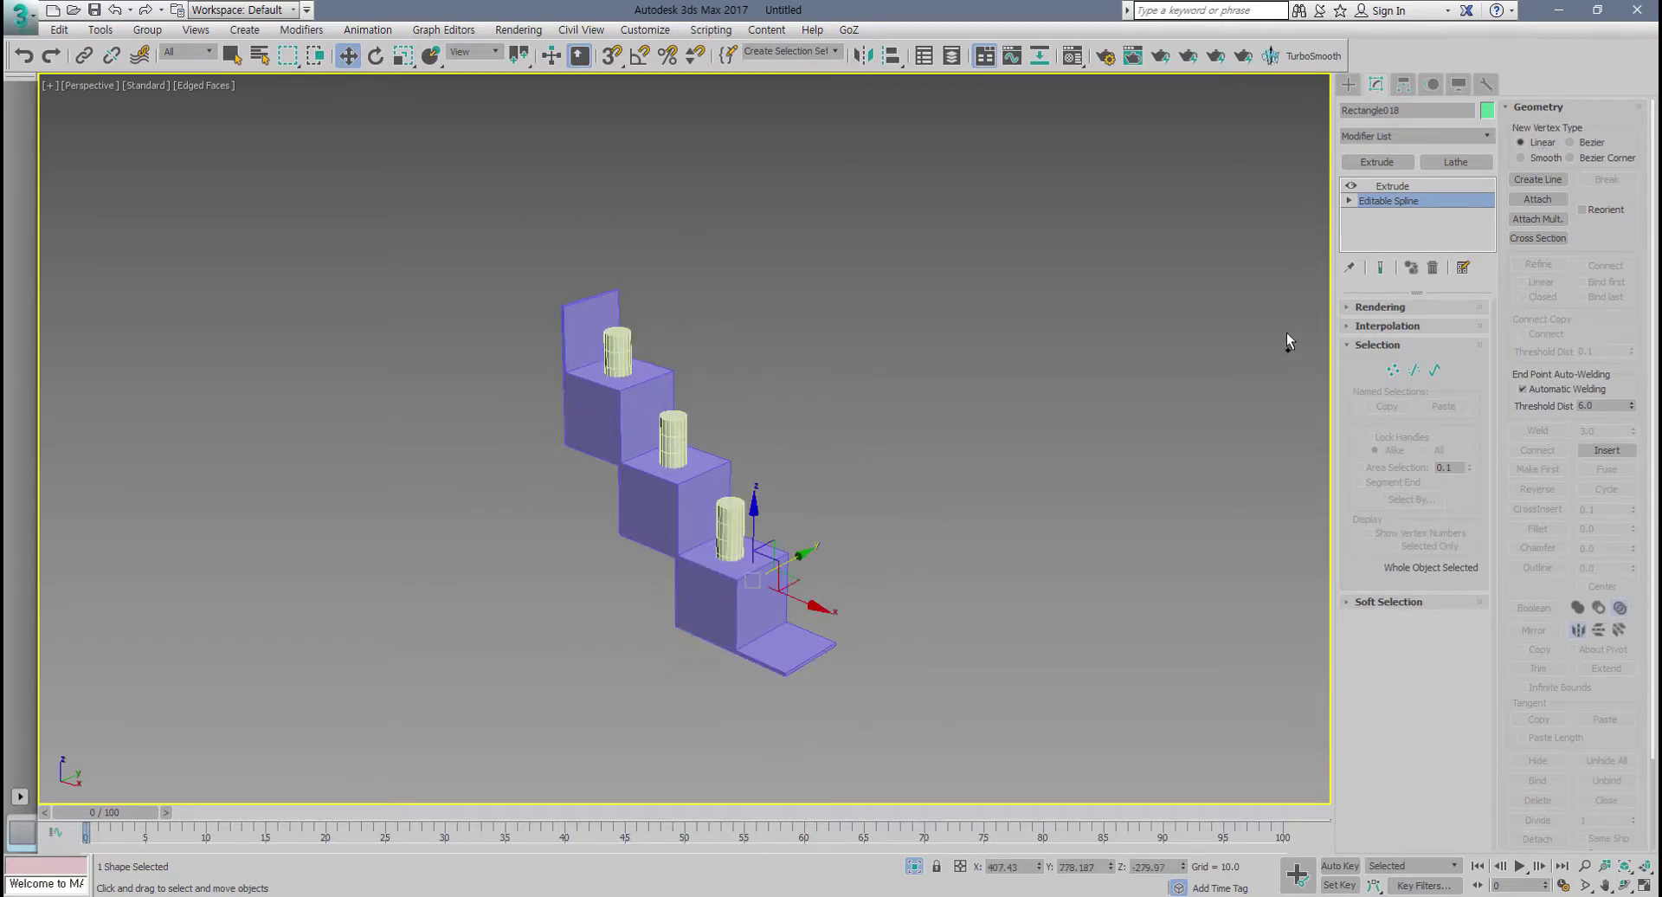
left_click(1393, 186)
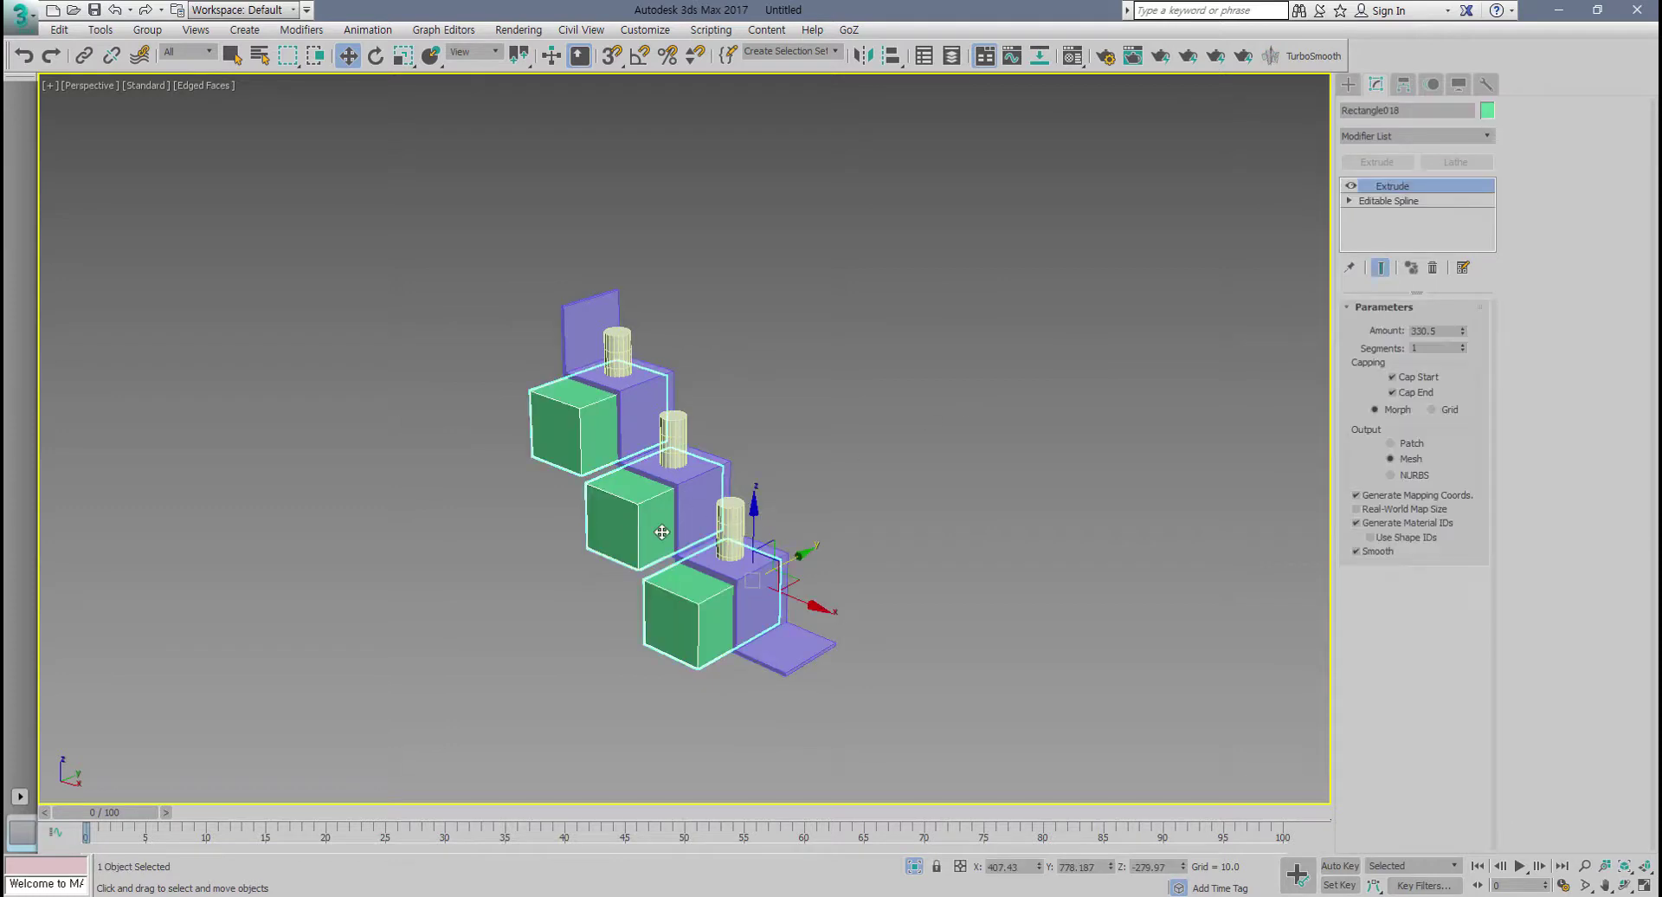
Step: Convert the extruded green boxes to an Editable Poly
scroll(661, 531, "up", 2)
scroll(662, 532, "down", 3)
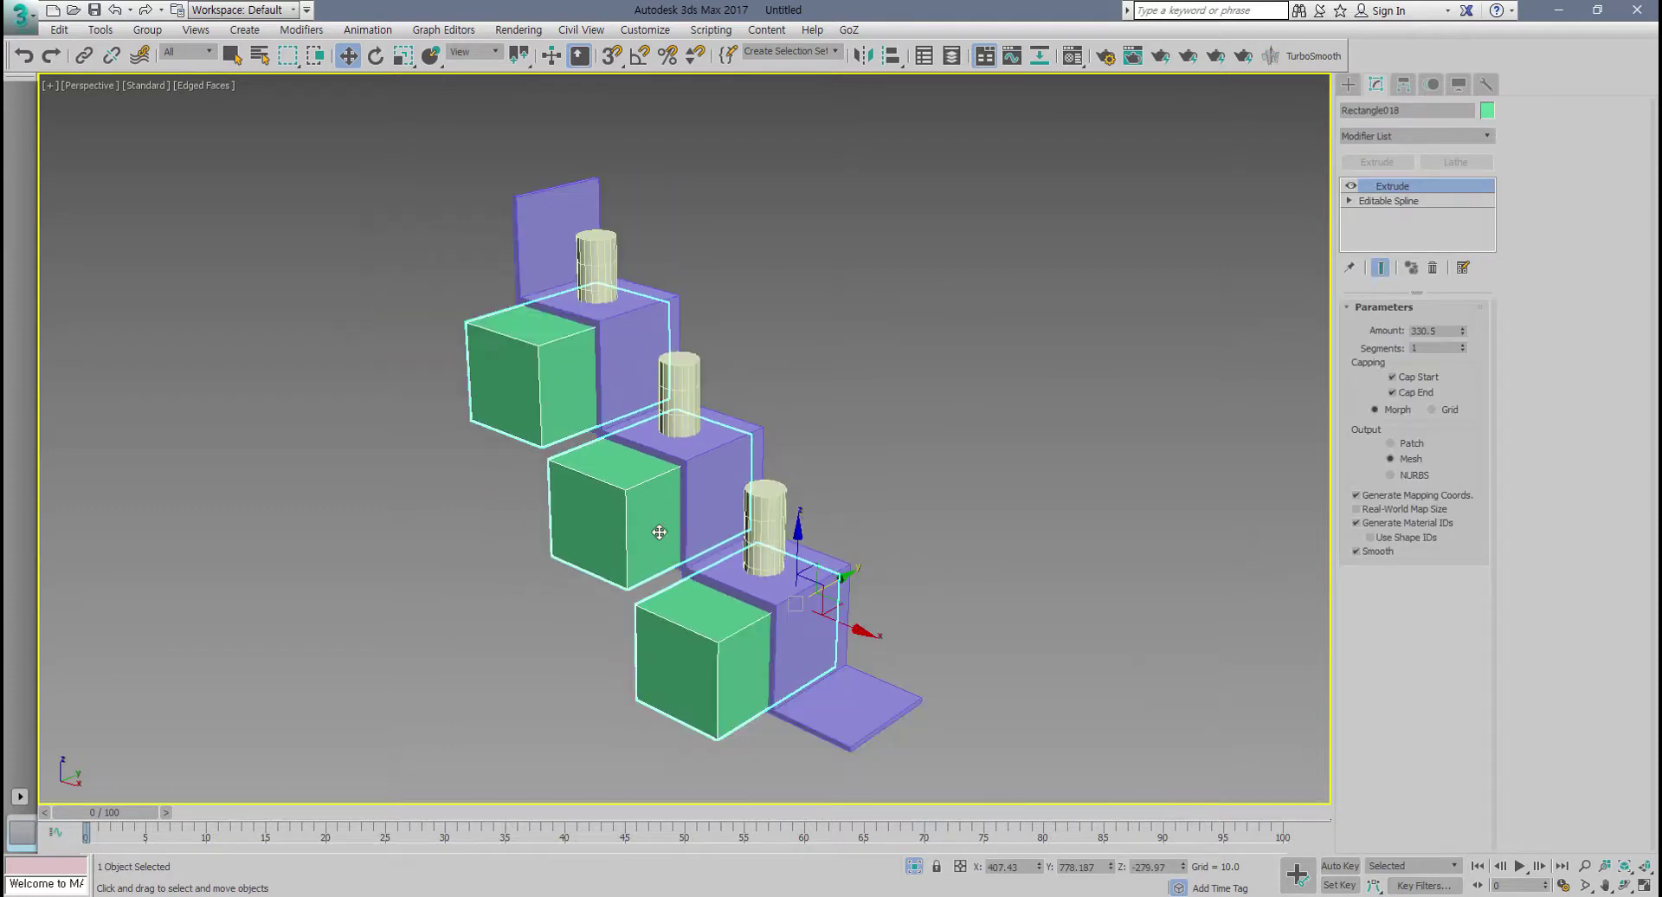
right_click(630, 502)
mouse_move(779, 703)
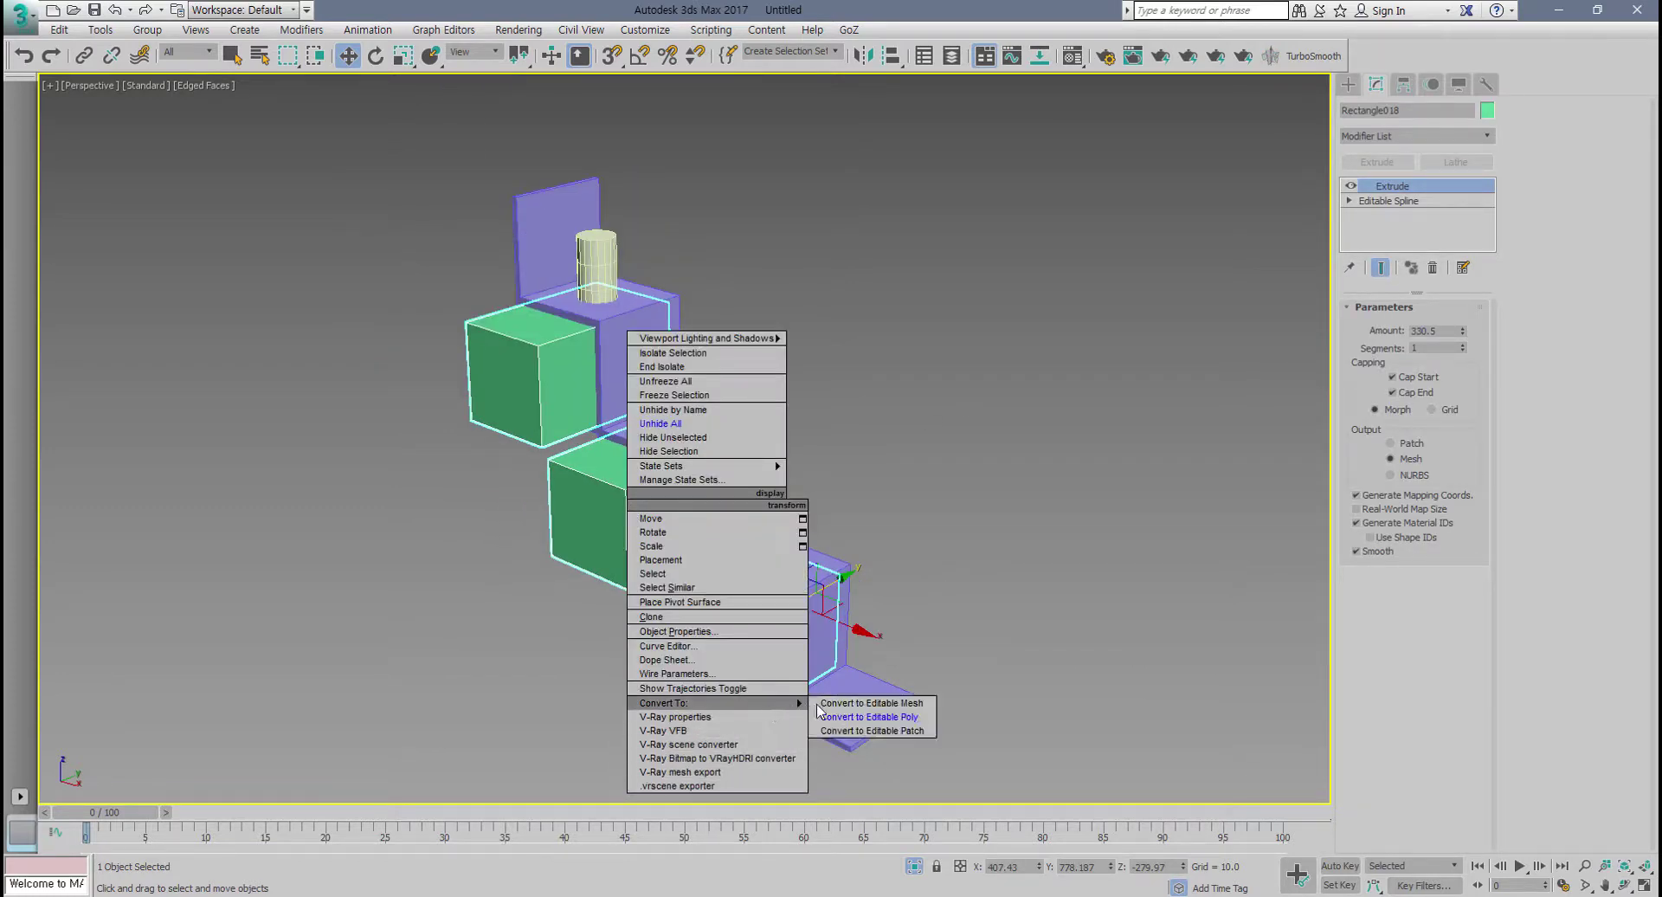
left_click(885, 719)
left_click(921, 717)
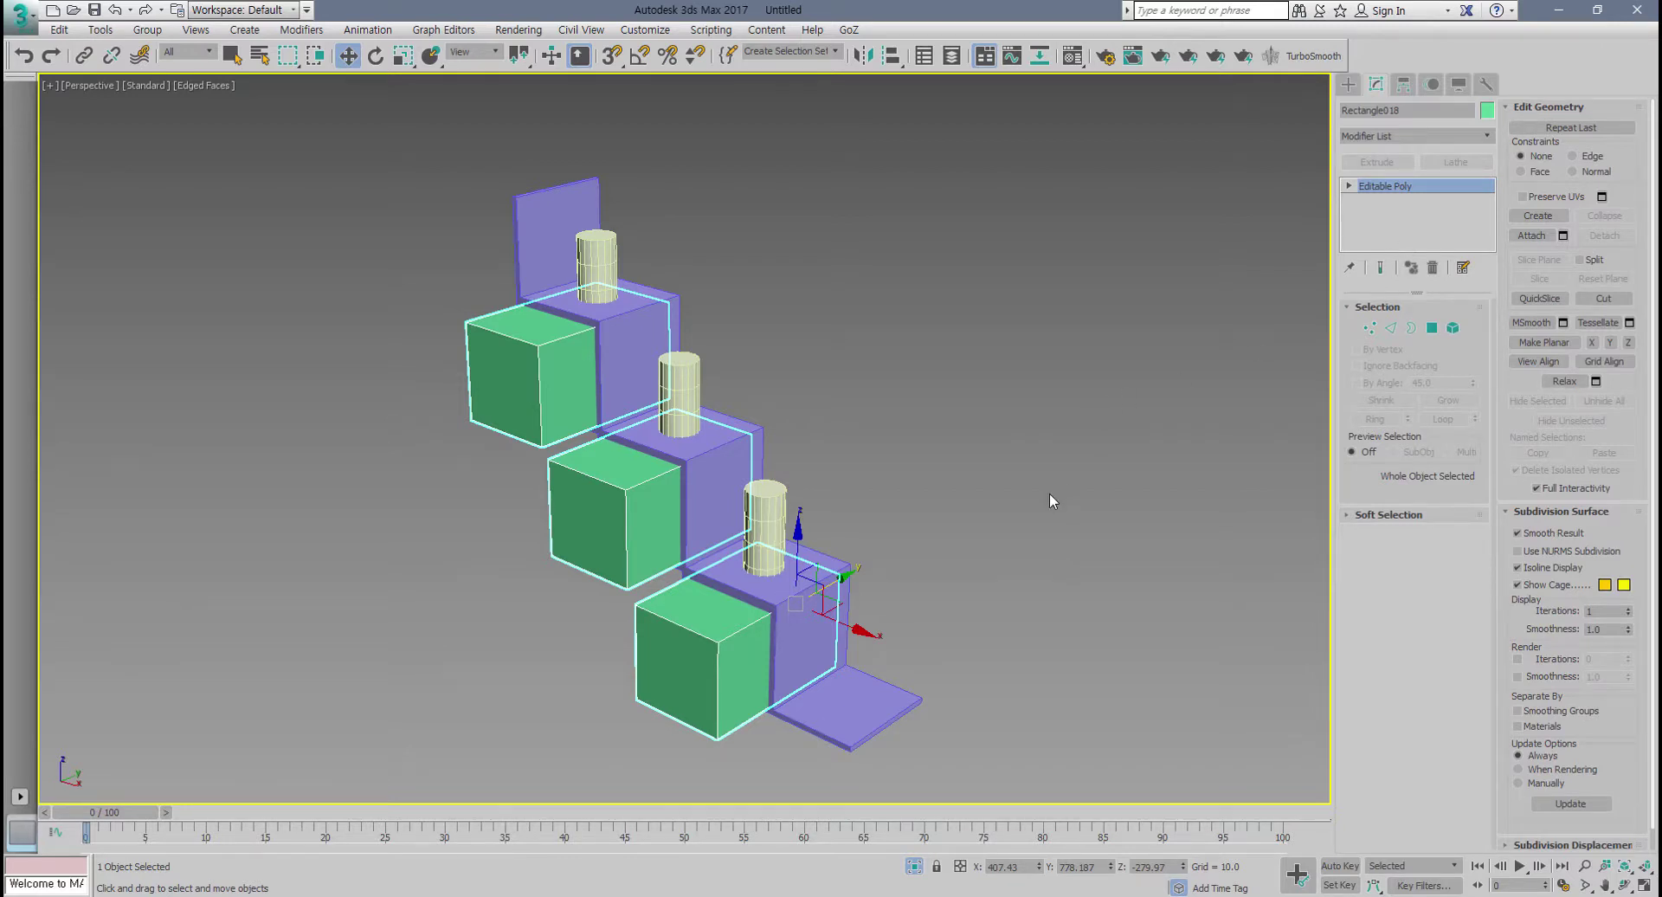
Step: Subtract the Editable Poly boxes from the stair block with ProBoolean, using the Instance option
middle_click_drag(700, 511, 707, 521)
left_click(706, 489)
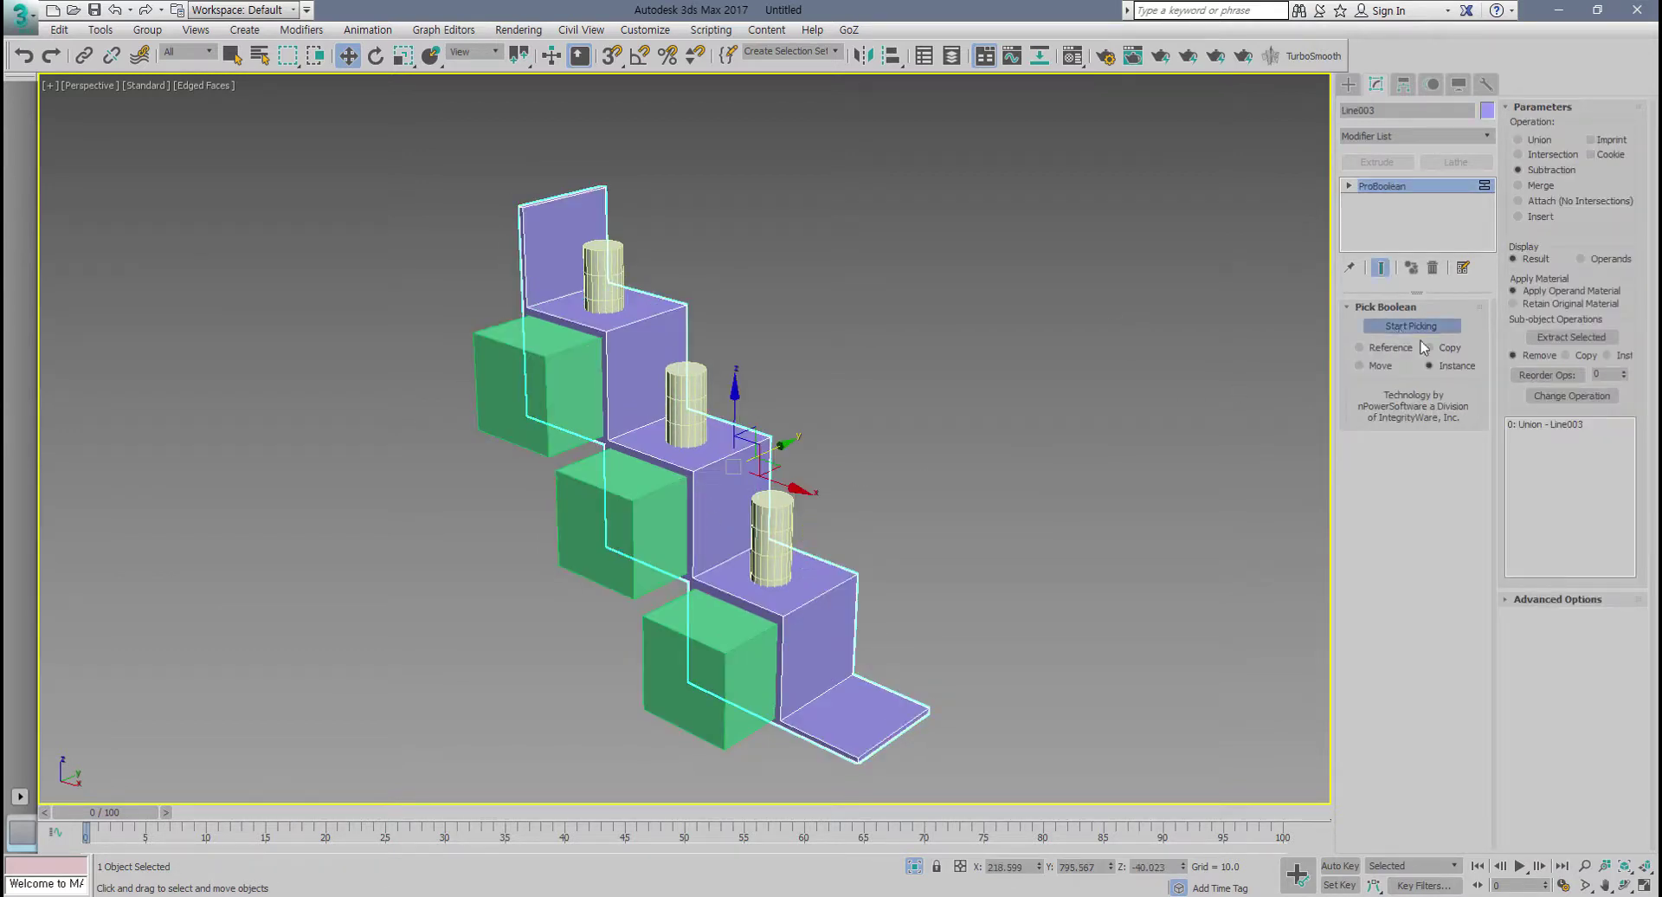
left_click(1394, 329)
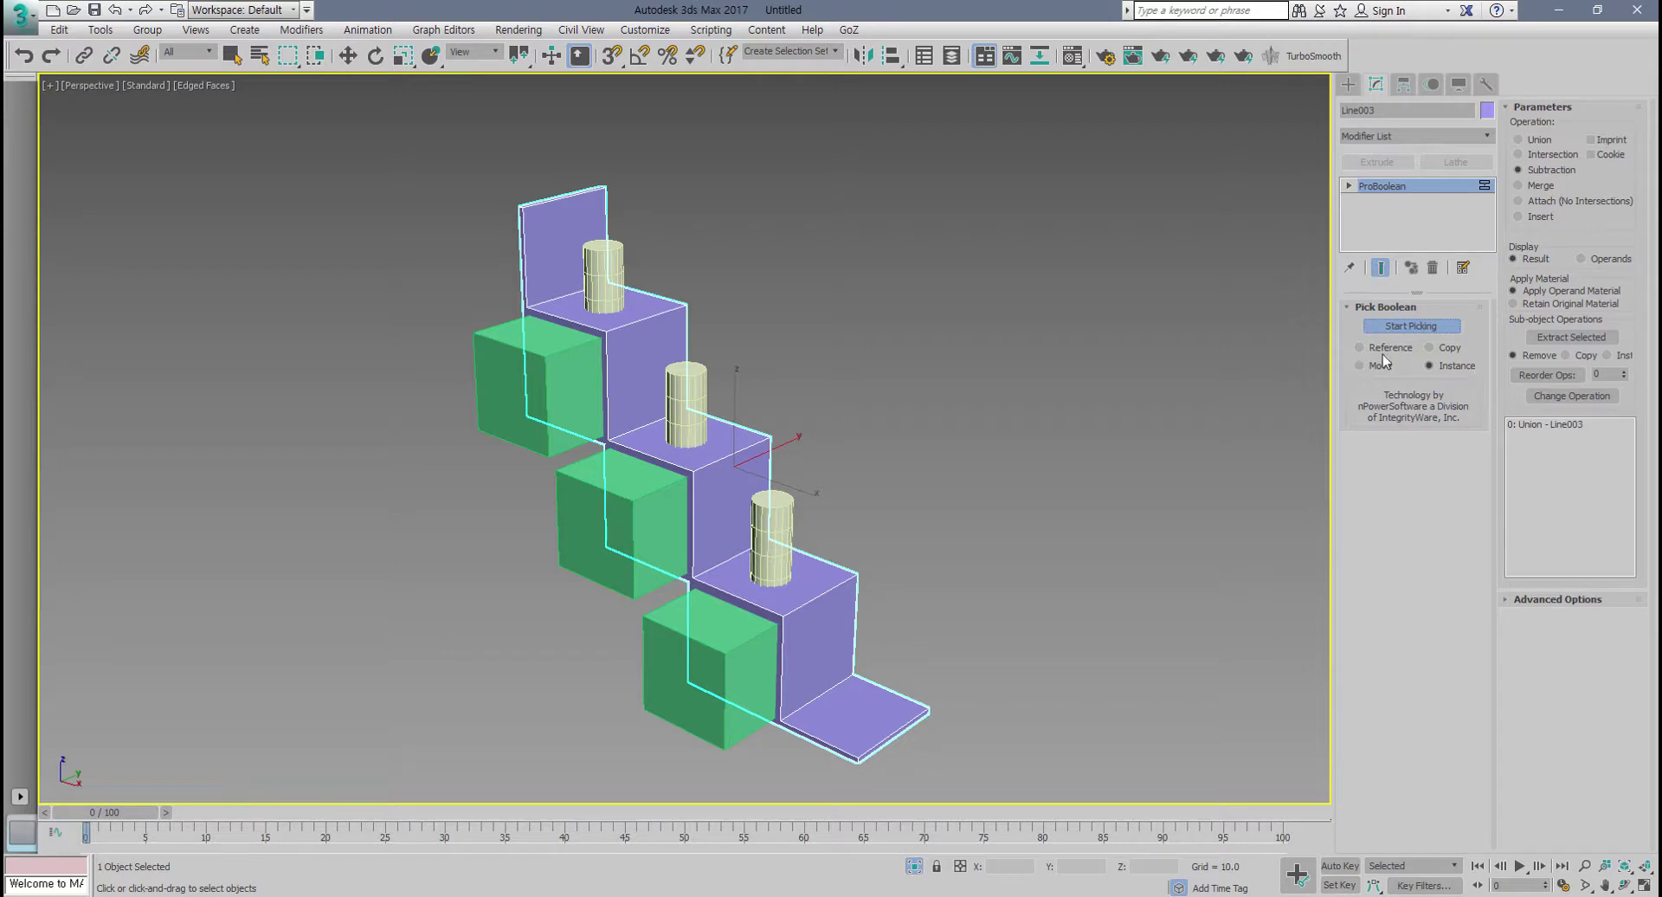
left_click(625, 511)
Step: Move the instanced green boxes out of the stair block along Y to about 303
left_click(625, 508)
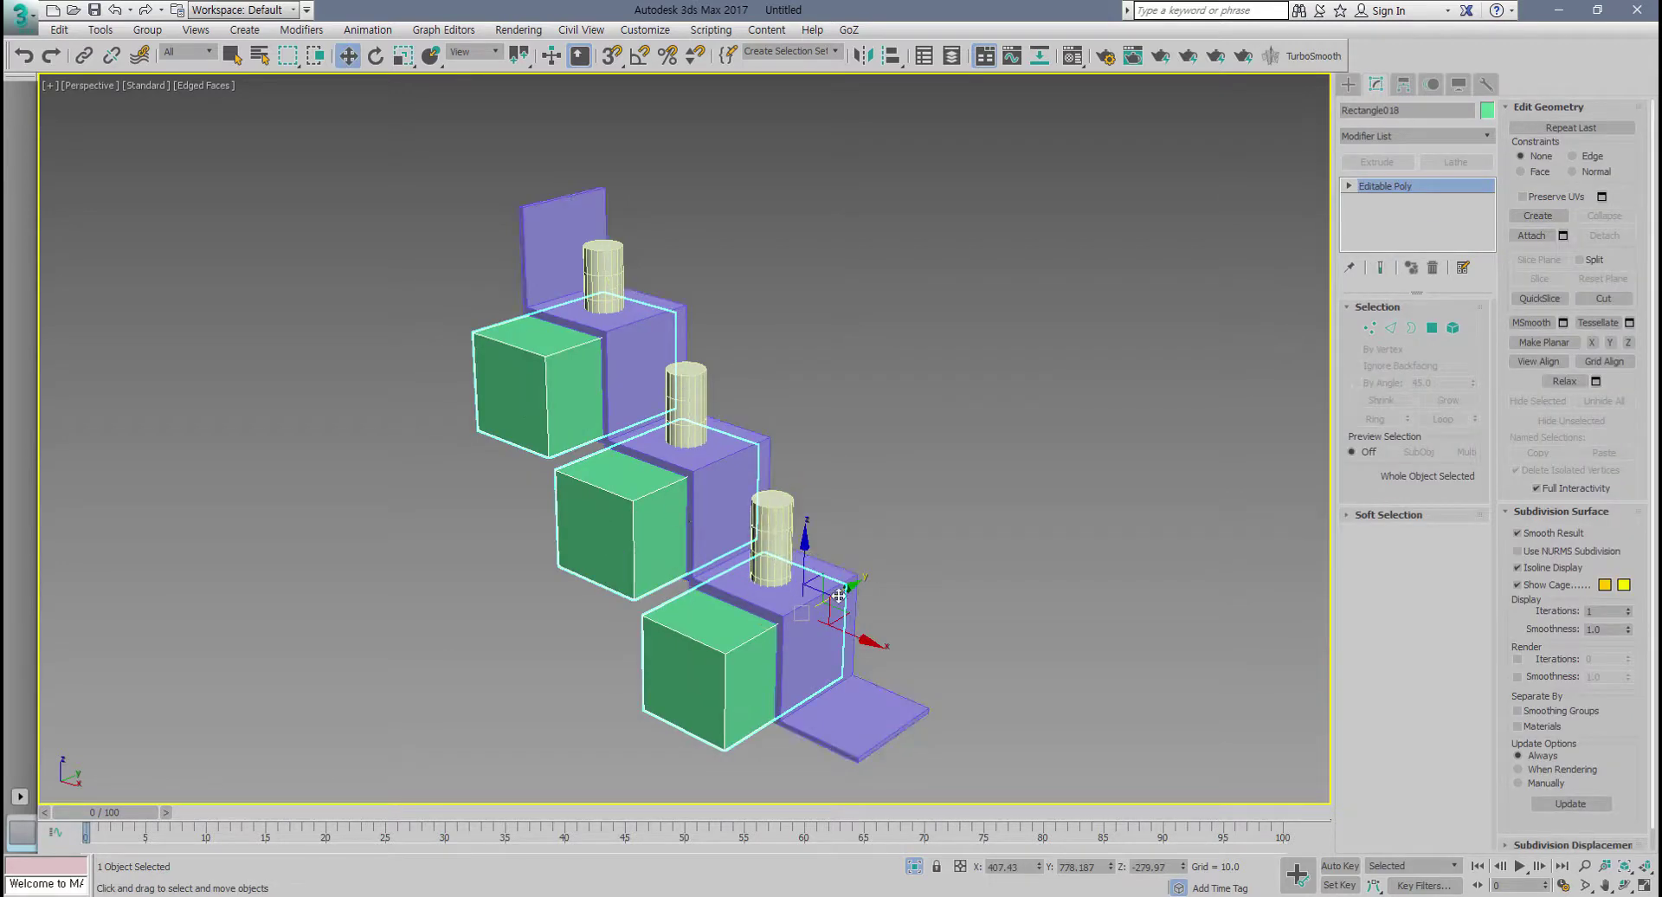
left_click_drag(837, 595, 637, 693)
middle_click_drag(926, 561, 1021, 509)
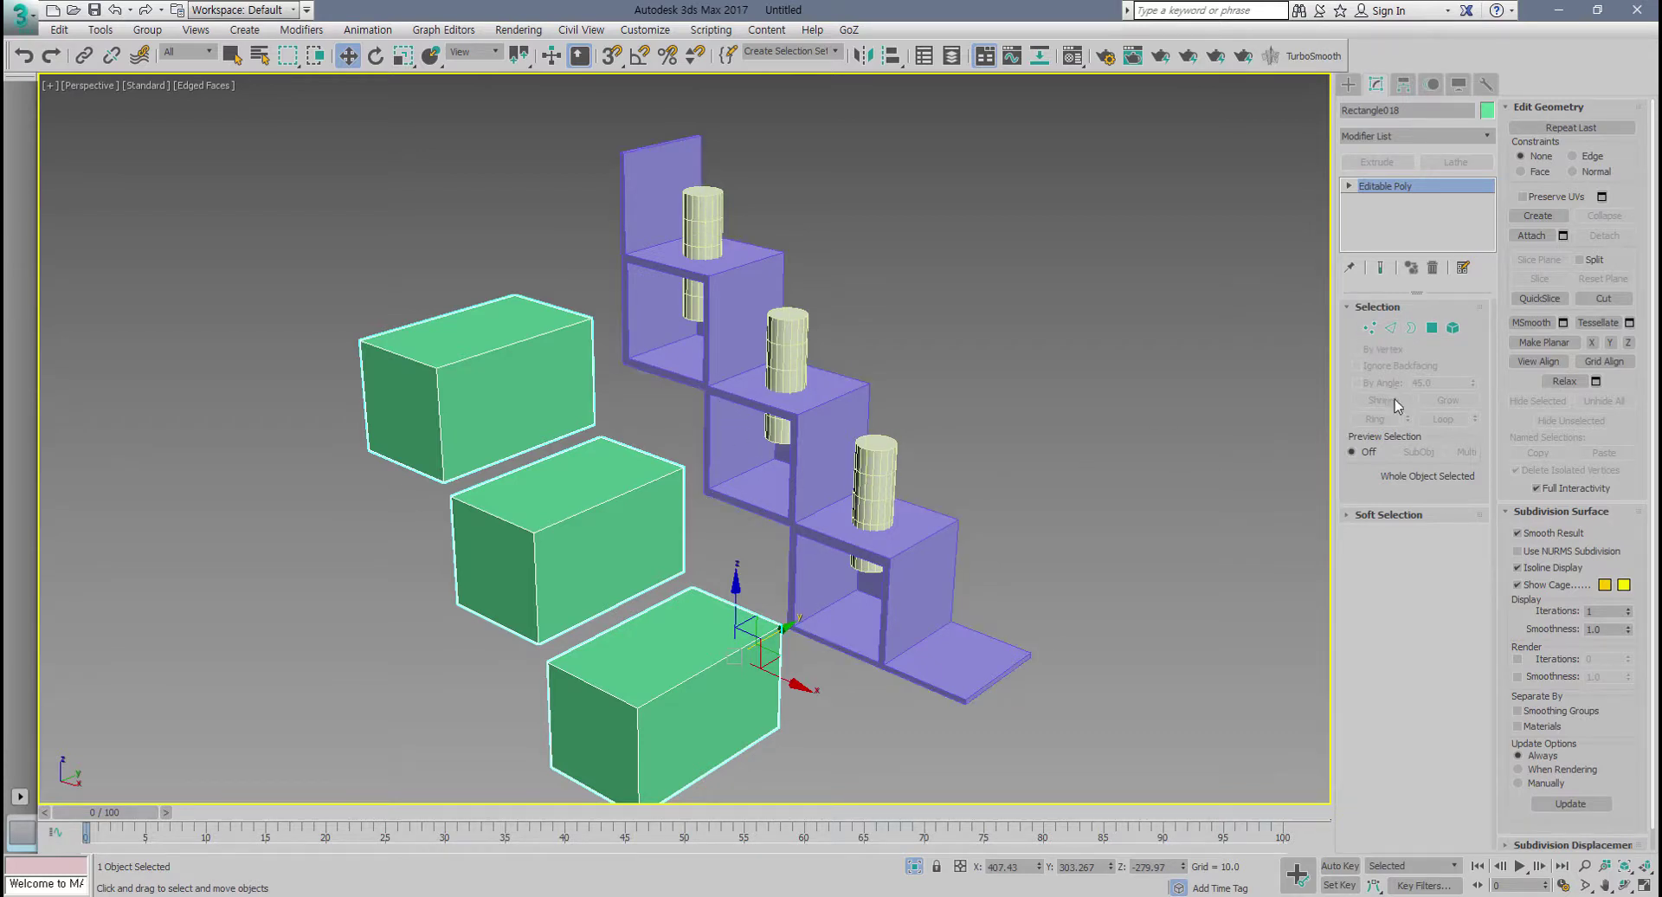
Step: Switch the green boxes to the Element level and select the middle box
left_click(1452, 329)
left_click(672, 504)
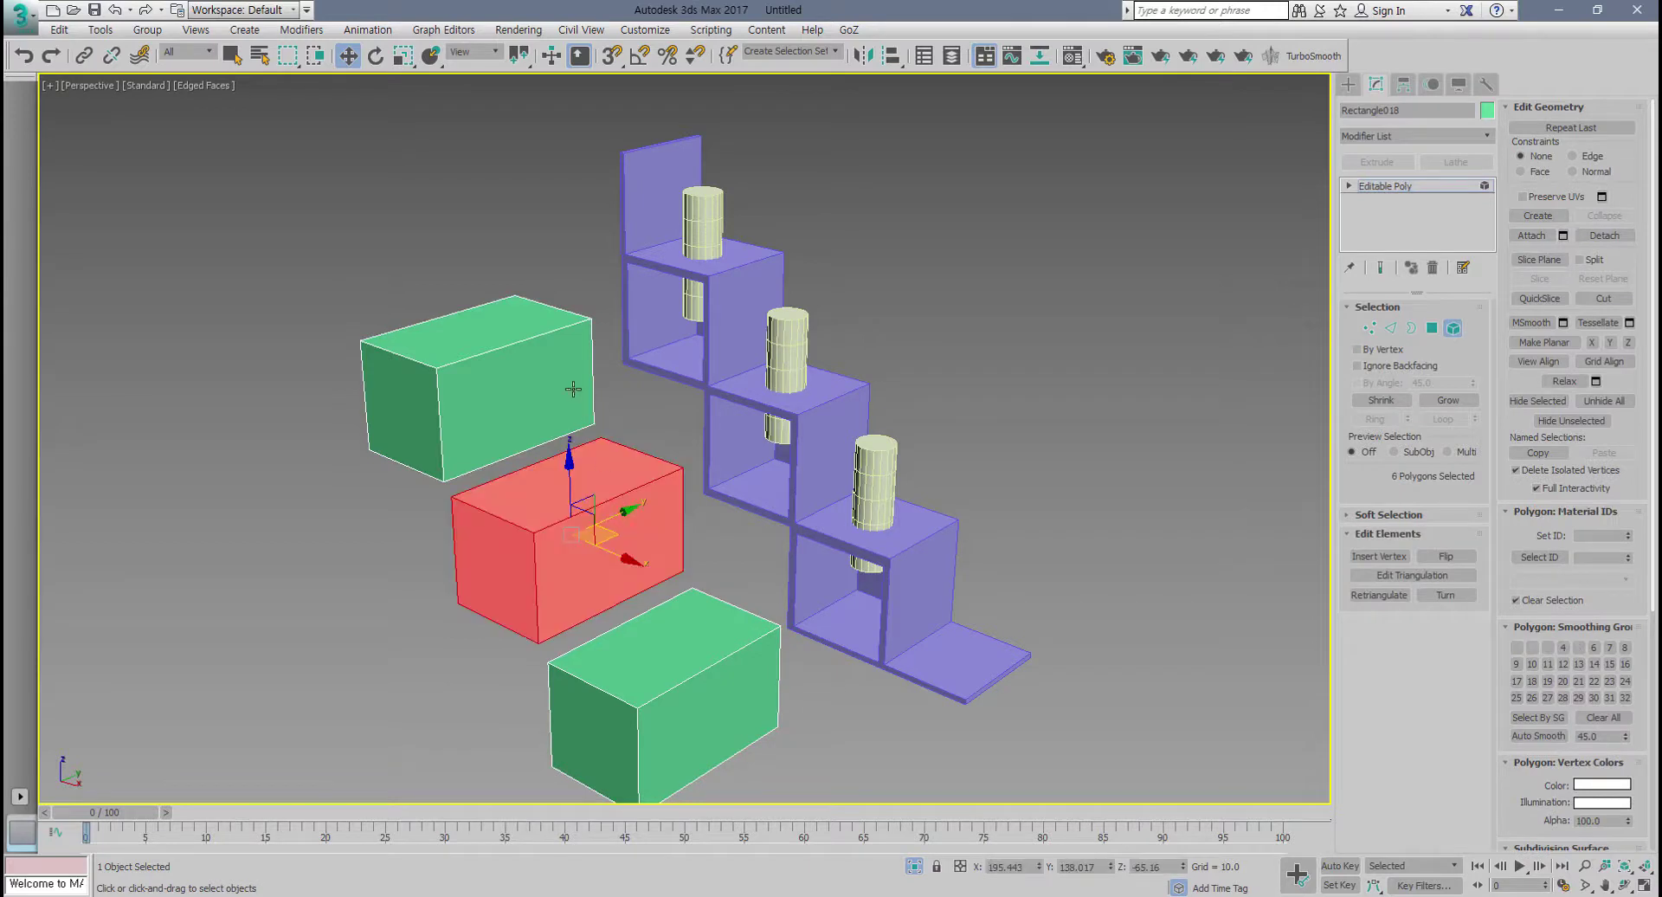
left_click(551, 375)
left_click(649, 533)
left_click(700, 614)
left_click(666, 554)
Step: Scale the middle green box down uniformly to shrink its linked opening in the stair block
key("r")
left_click_drag(573, 525, 591, 553)
middle_click_drag(653, 549, 554, 498, "alt")
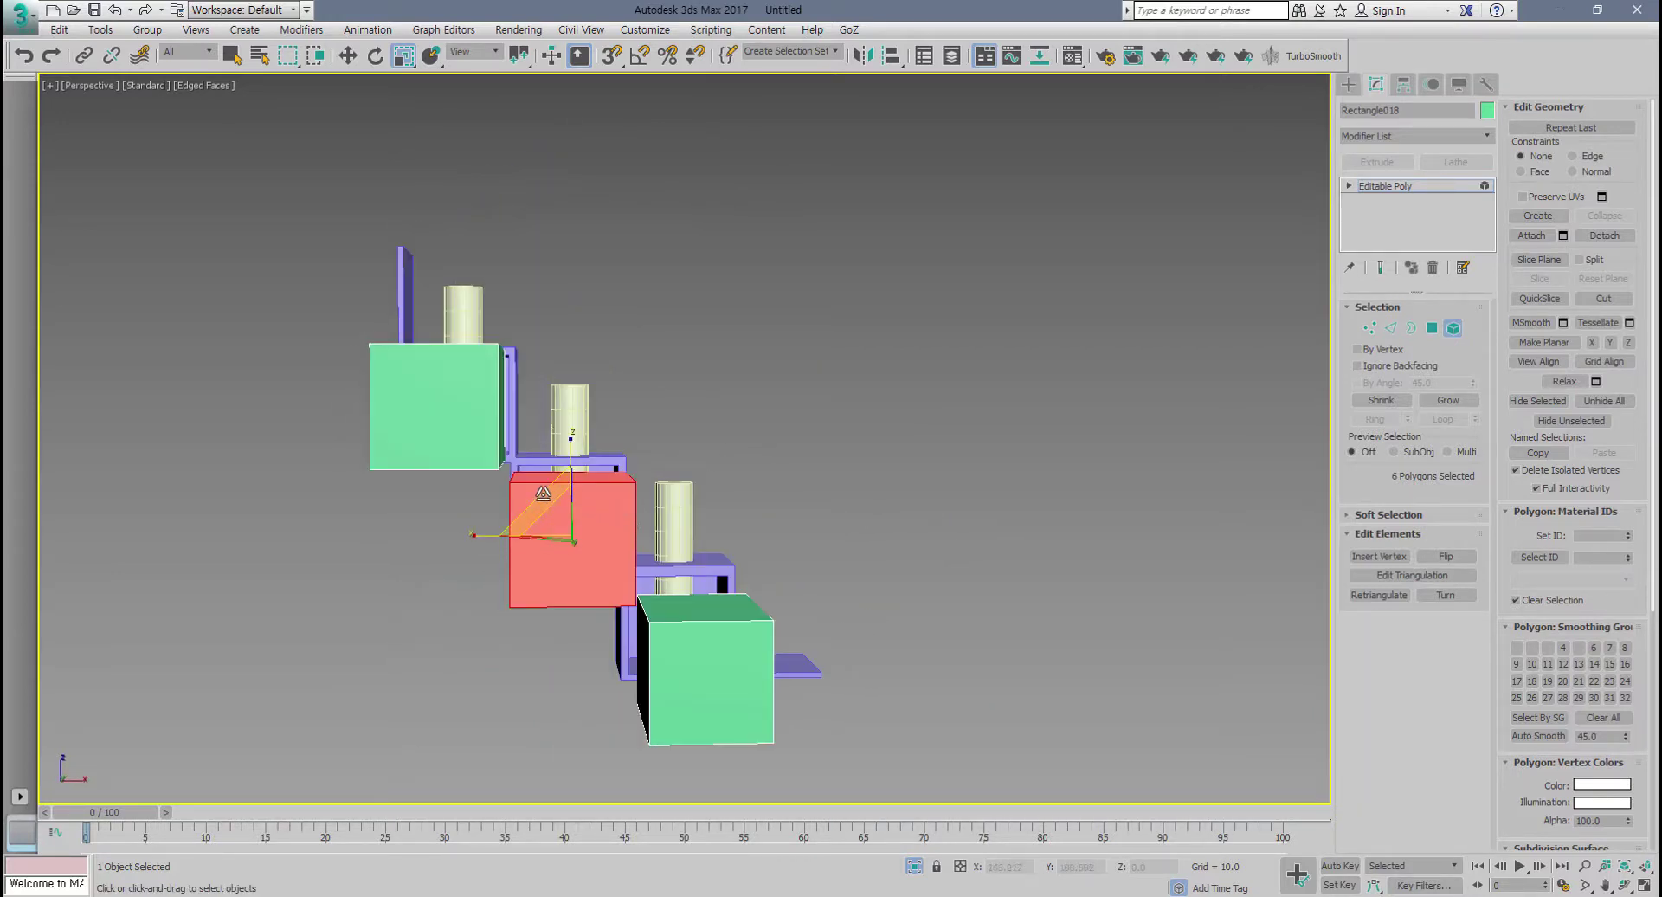
scroll(543, 492, "up", 3)
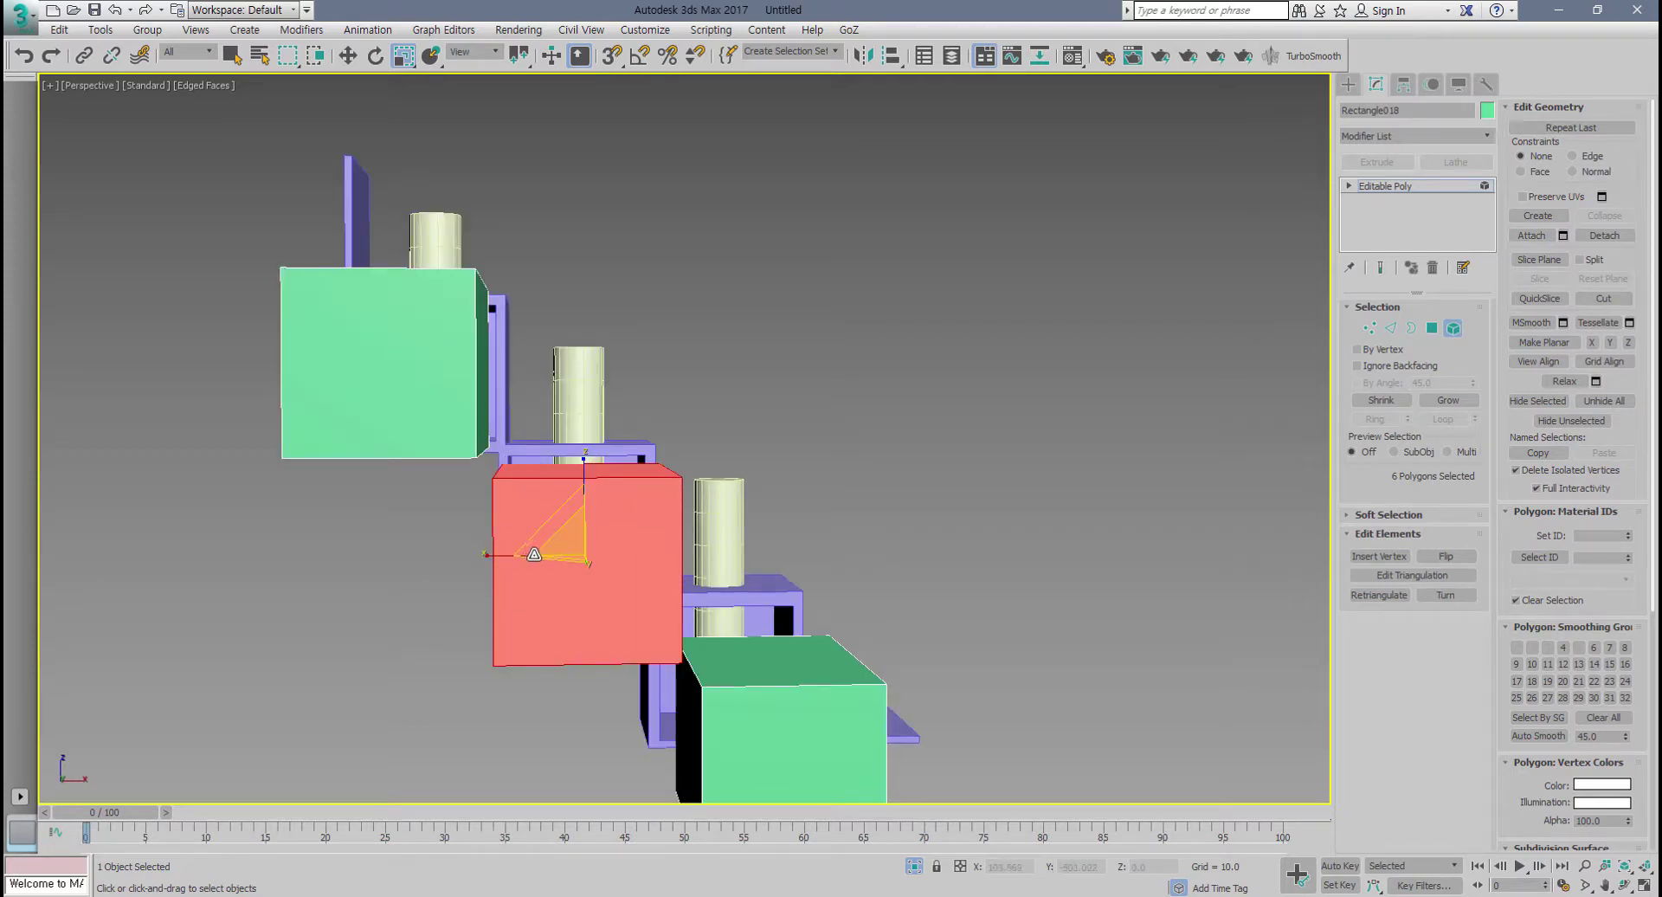
middle_click_drag(536, 528, 541, 538, "alt")
left_click_drag(547, 523, 588, 555)
middle_click_drag(615, 574, 818, 521, "alt")
scroll(853, 495, "up", 4)
scroll(664, 554, "down", 4)
middle_click_drag(567, 612, 613, 593)
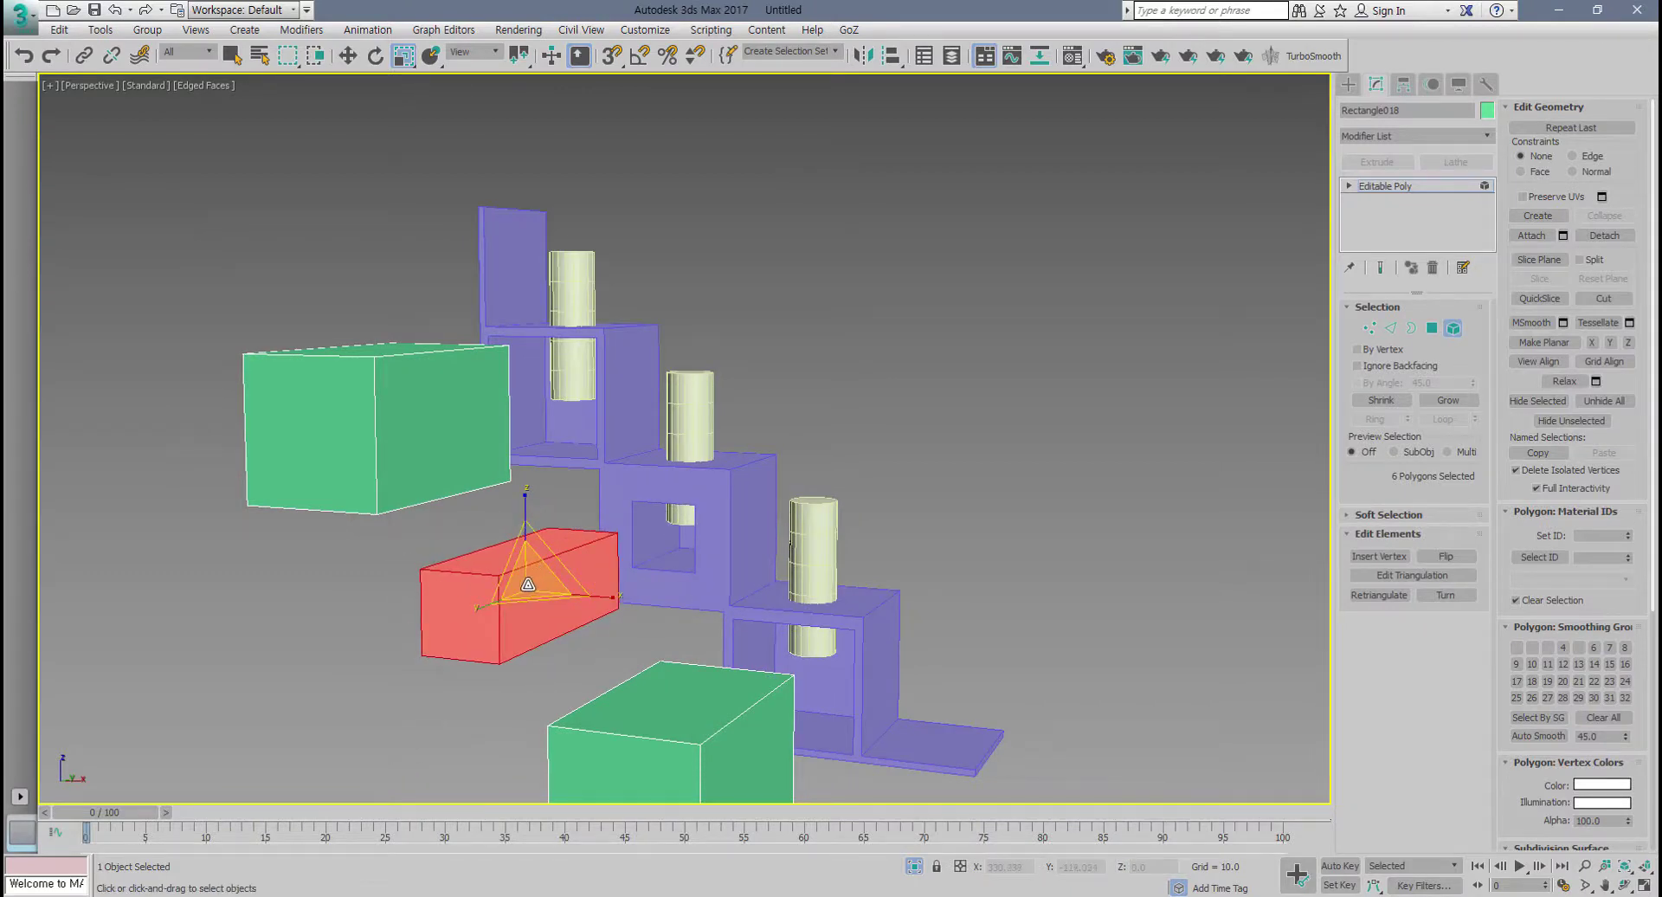
Step: Try scaling the middle green box further, undoing each attempt
left_click_drag(527, 584, 430, 669)
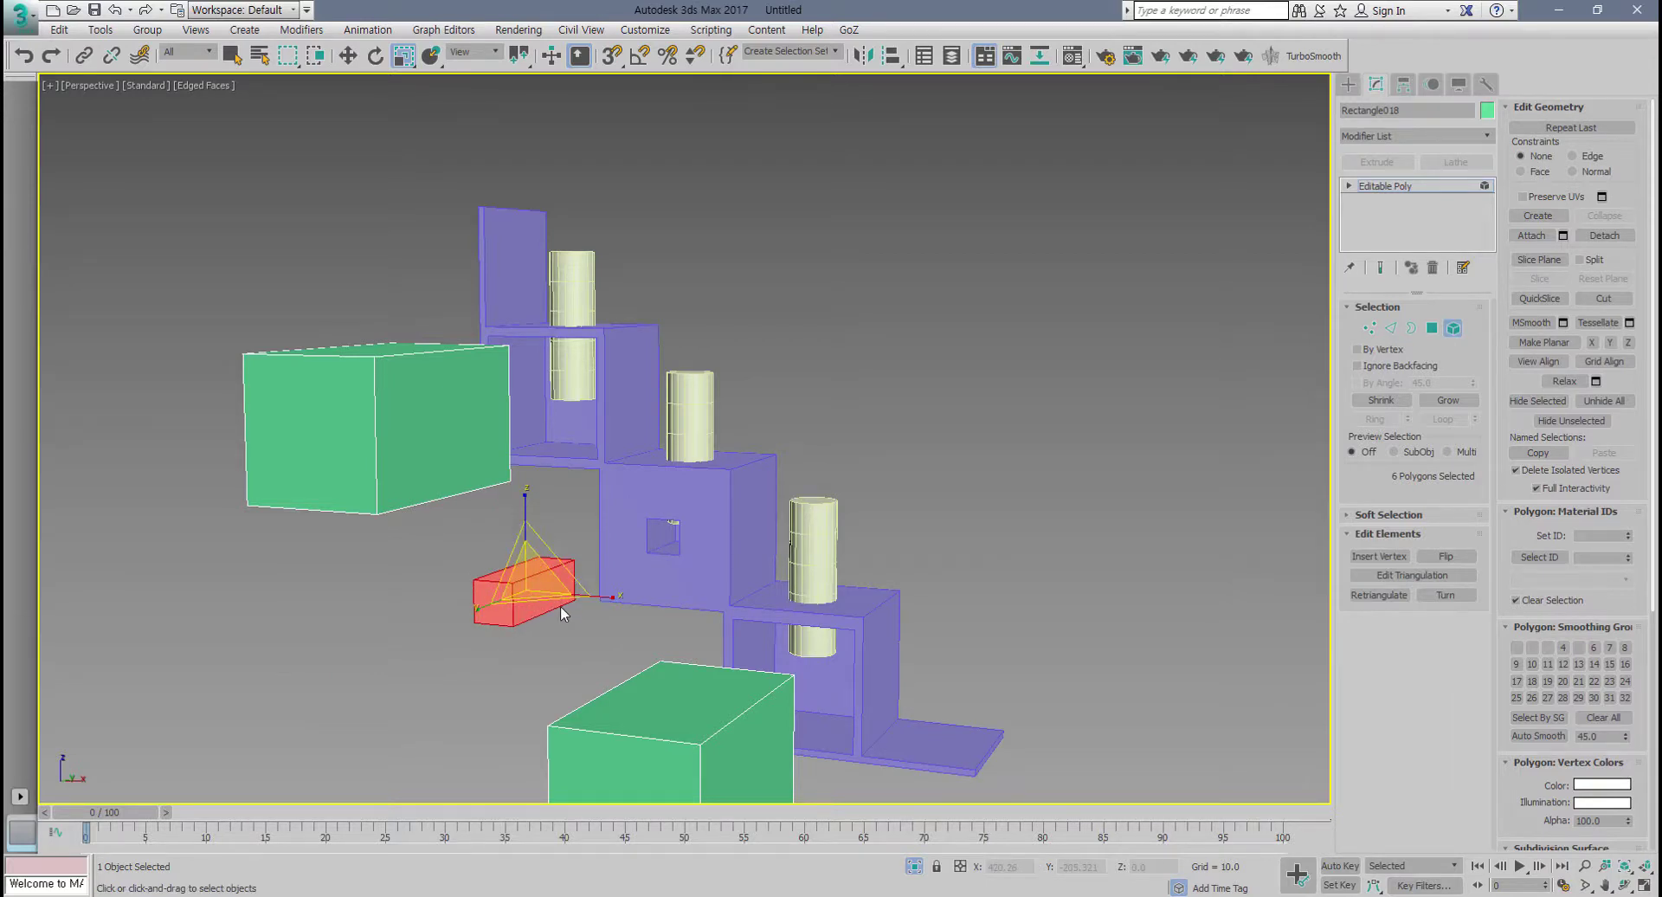
mouse_move(563, 610)
middle_mouse_down("alt")
mouse_move(472, 633)
mouse_move(563, 594)
middle_mouse_up("alt")
key("ctrl+z")
left_click_drag(554, 585, 560, 545)
key("ctrl+z")
Step: Try widening the middle green box along X, and undo this together with an earlier scaling
middle_click_drag(587, 615, 610, 601, "alt")
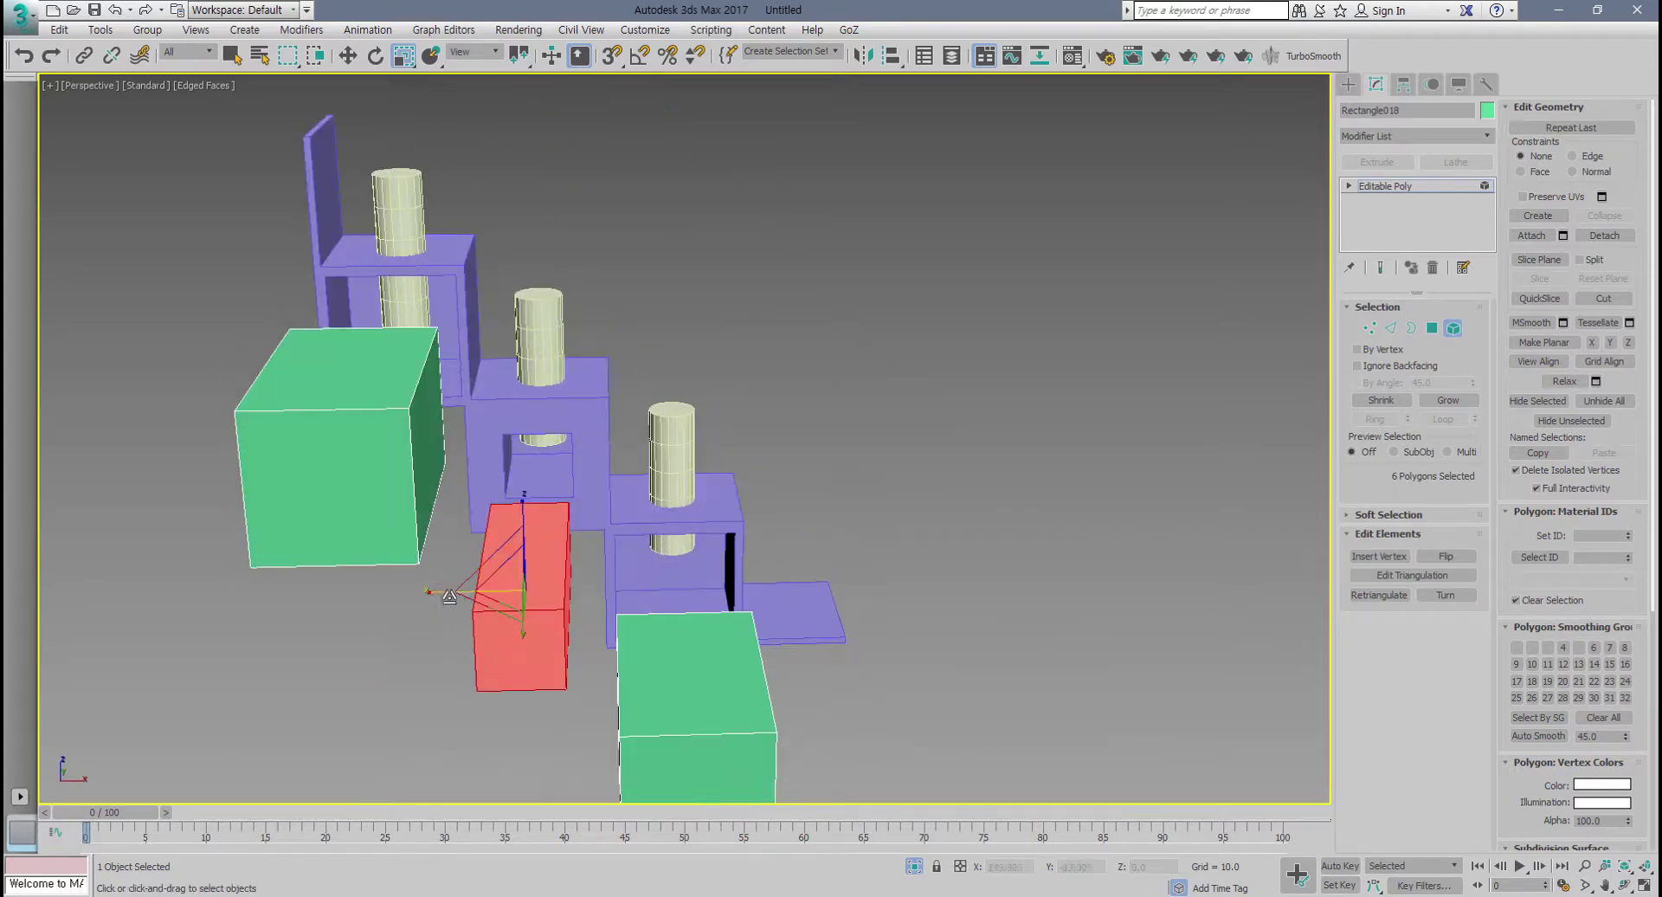
left_click_drag(447, 596, 405, 602)
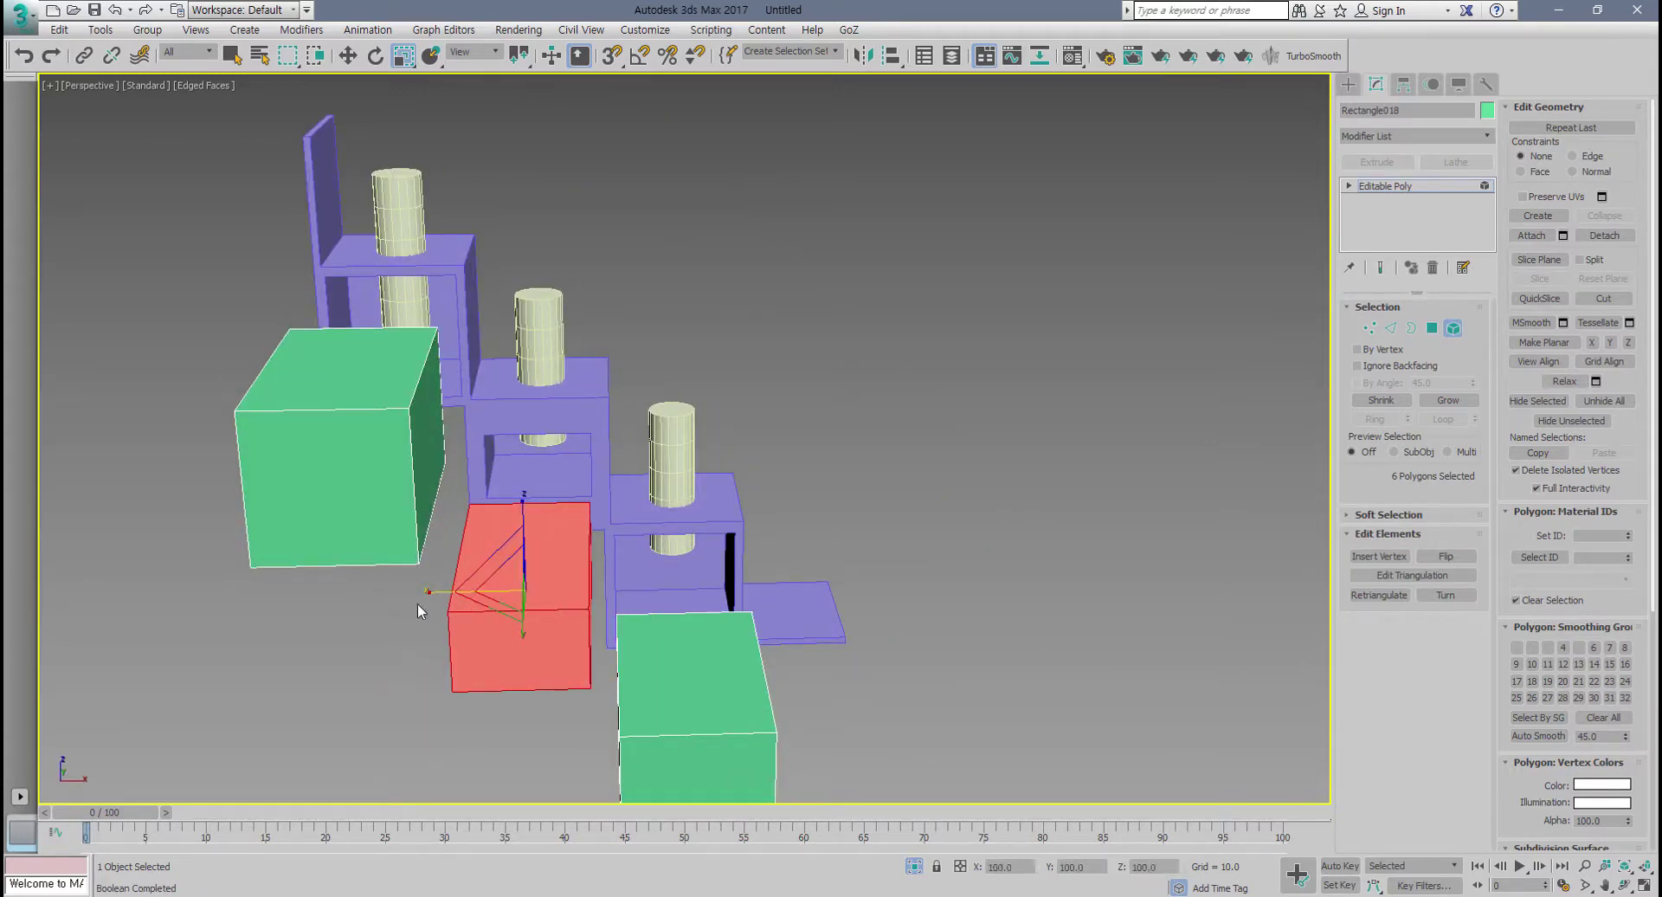
key("ctrl+z")
middle_click_drag(706, 609, 663, 606, "alt")
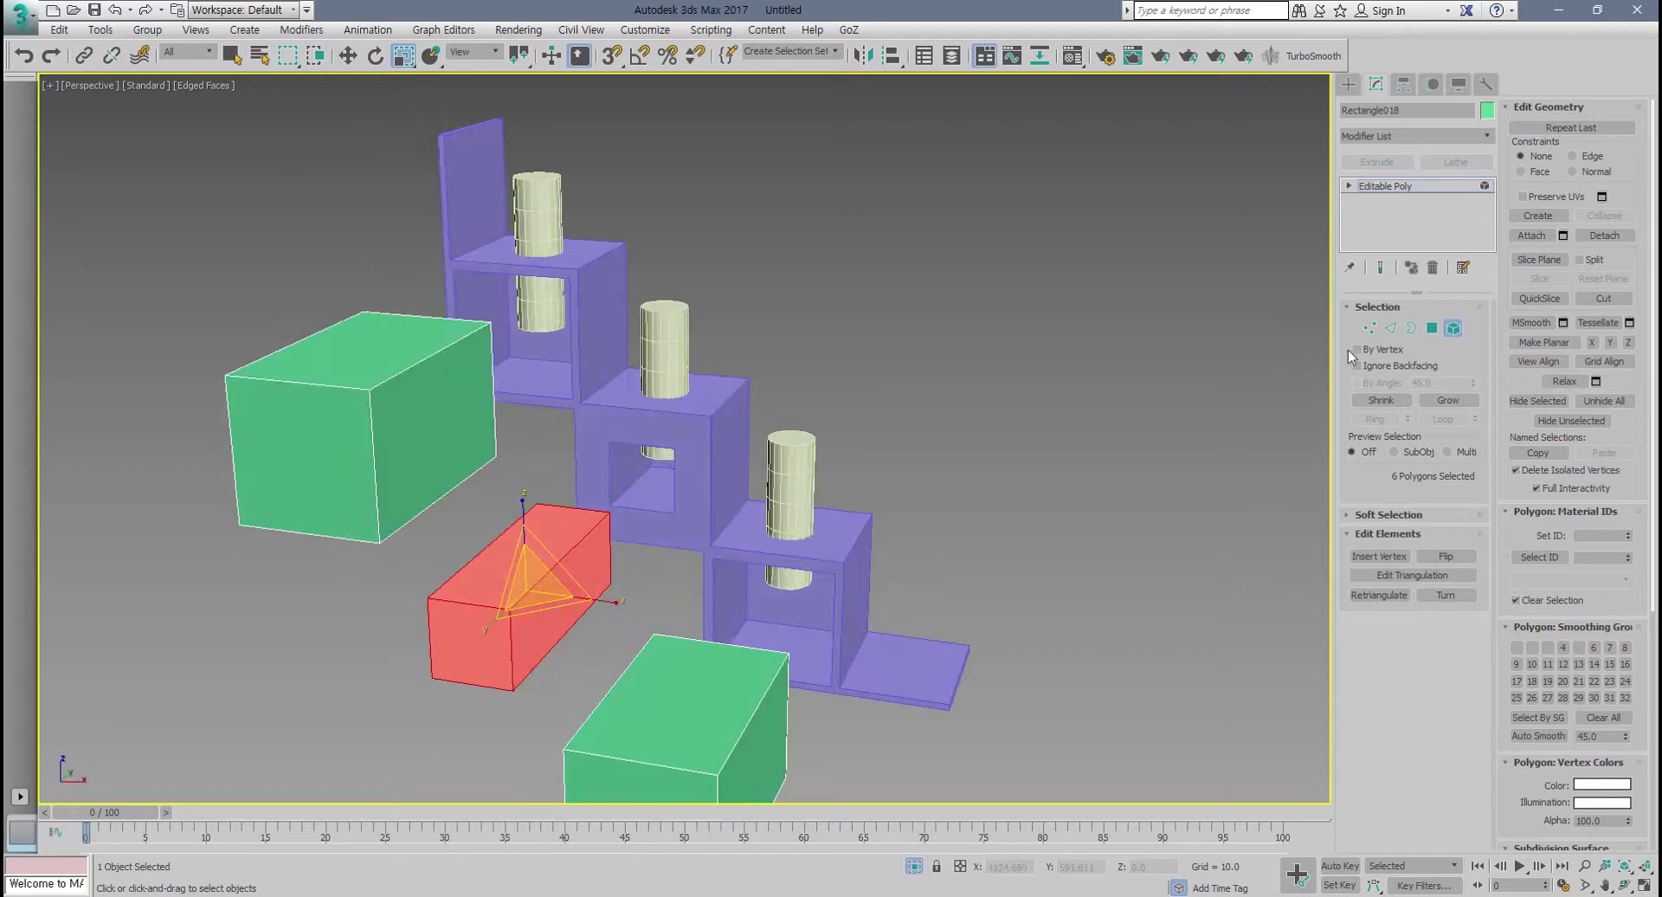
key("ctrl+z")
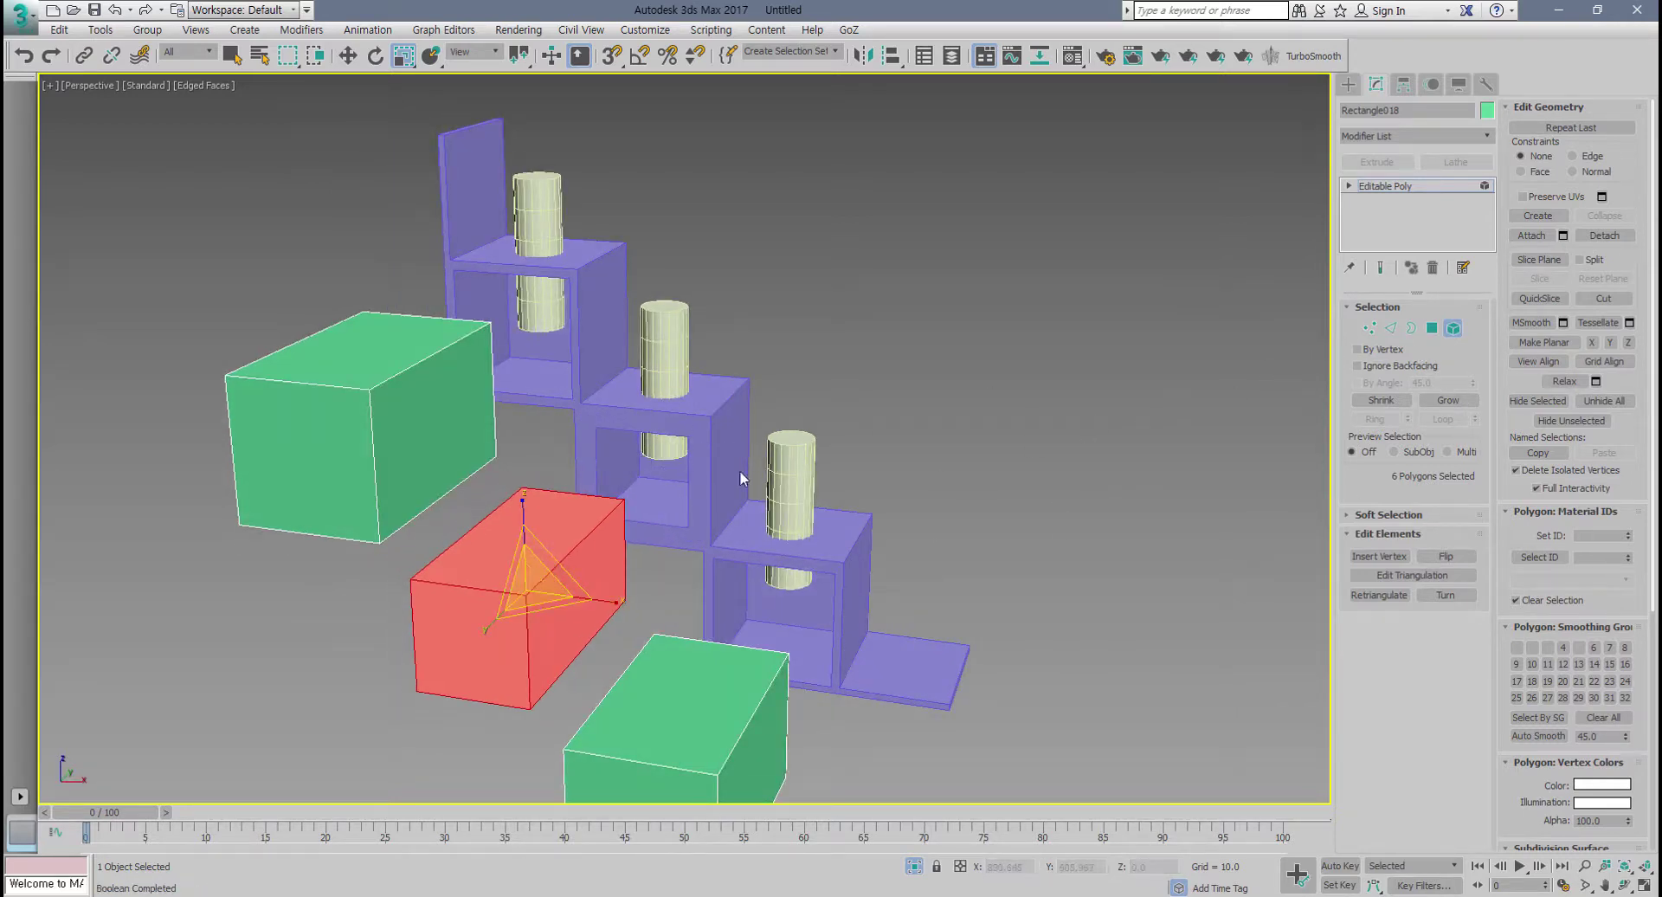
key("ctrl+z")
Step: Try lowering two adjacent top vertices of the uppermost green box along Z
left_click(1369, 328)
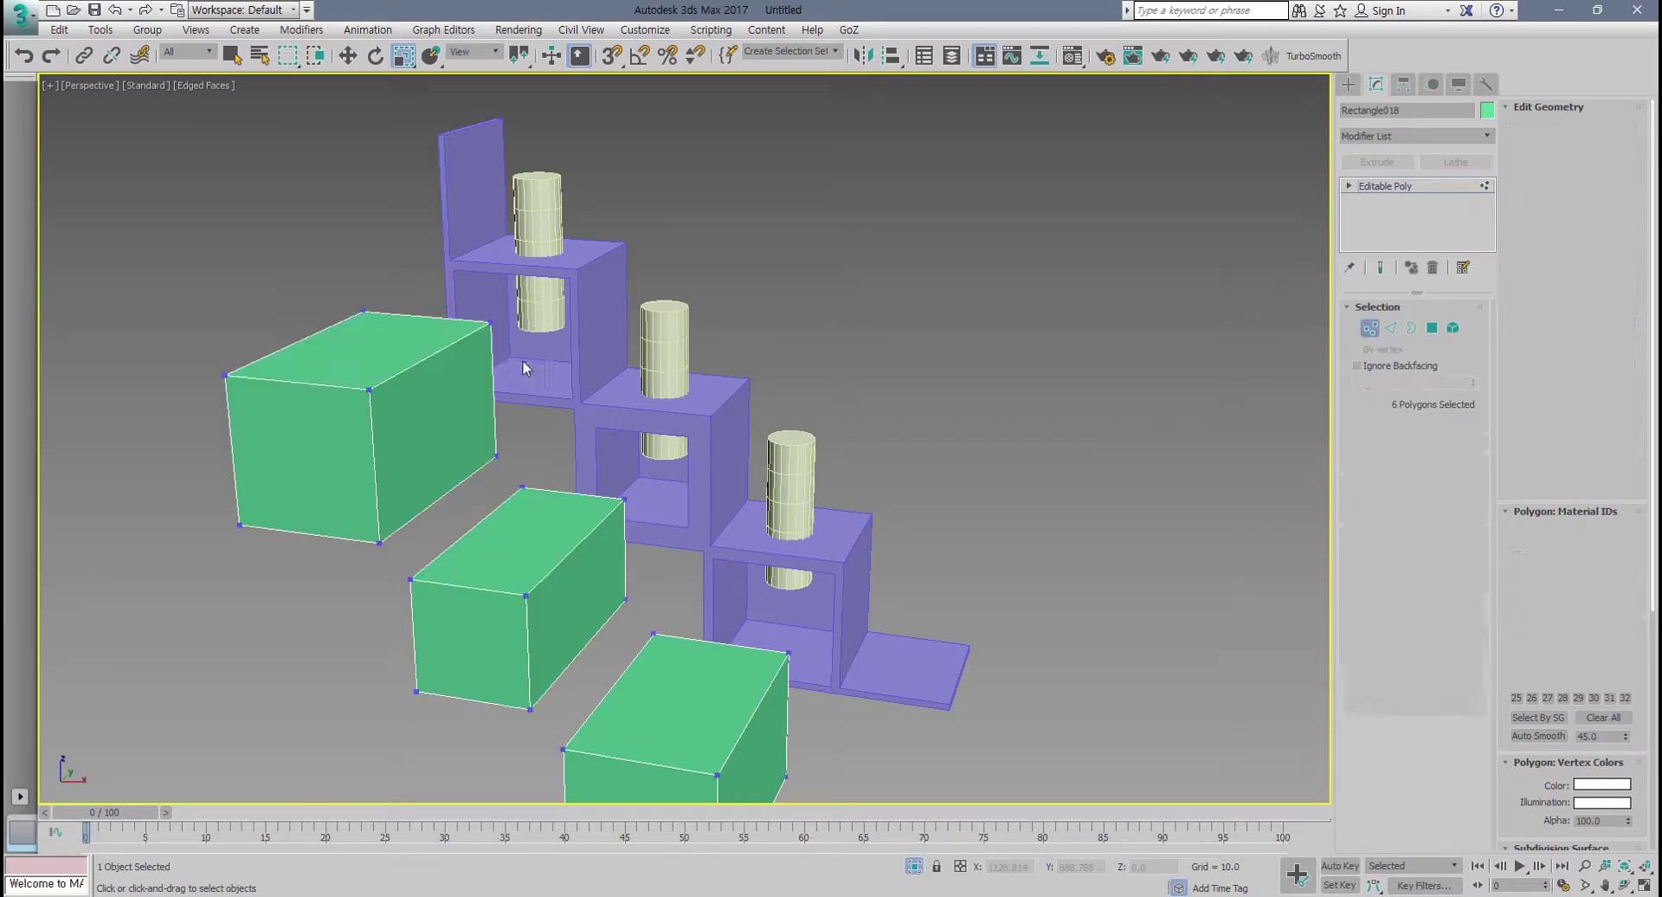
left_click(489, 324)
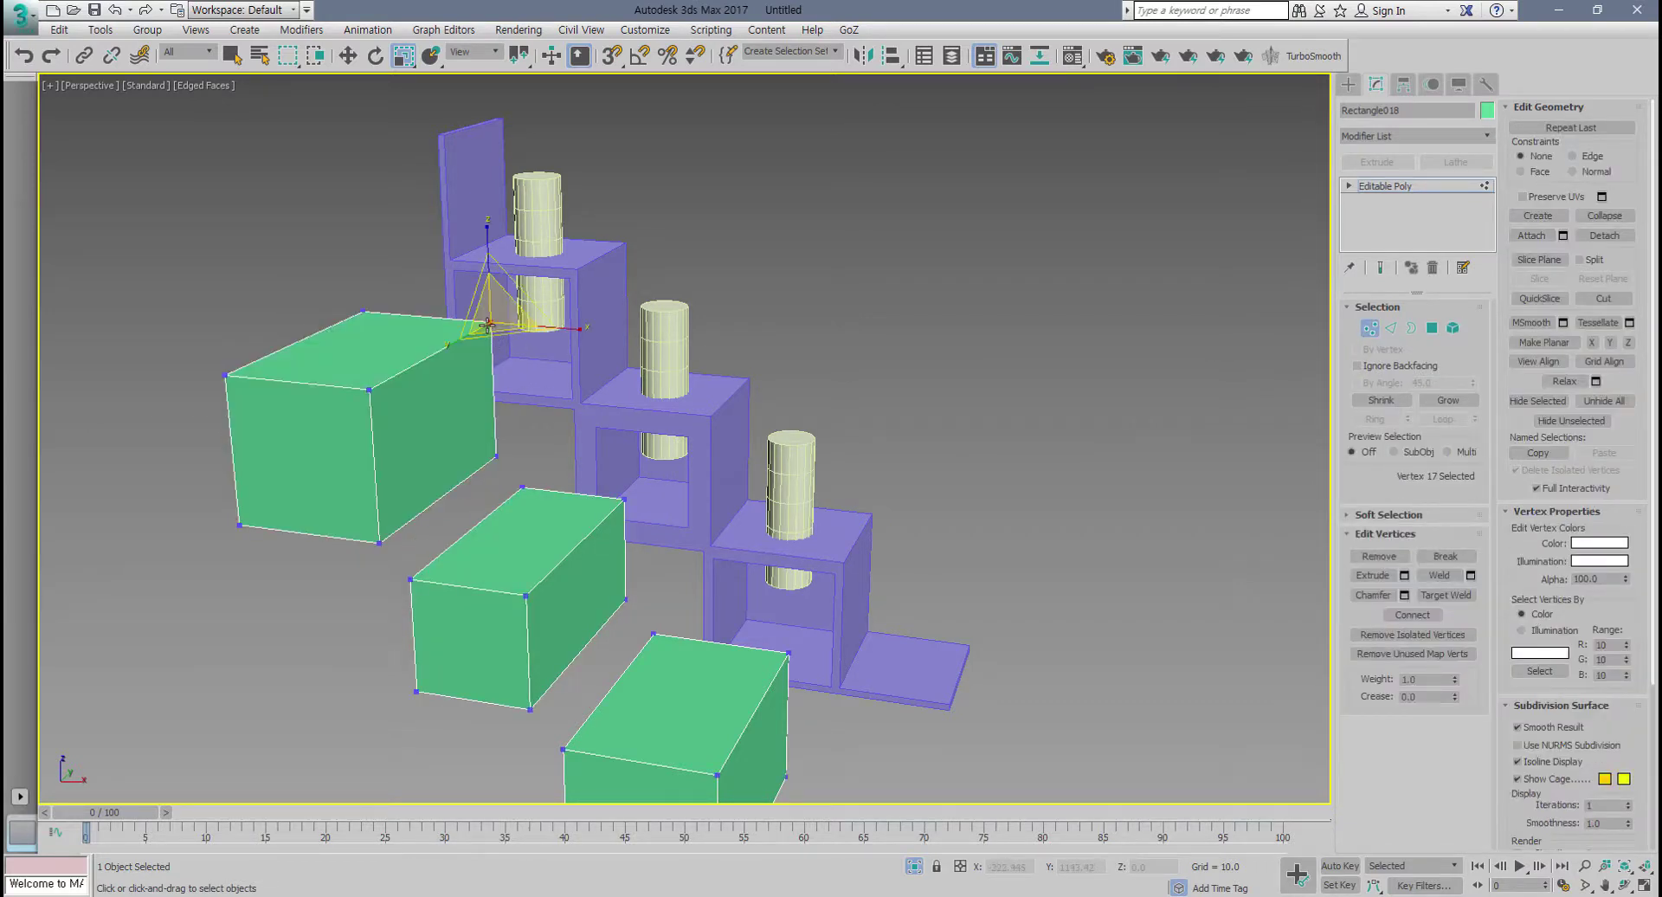
left_click(369, 392, "ctrl")
key("w")
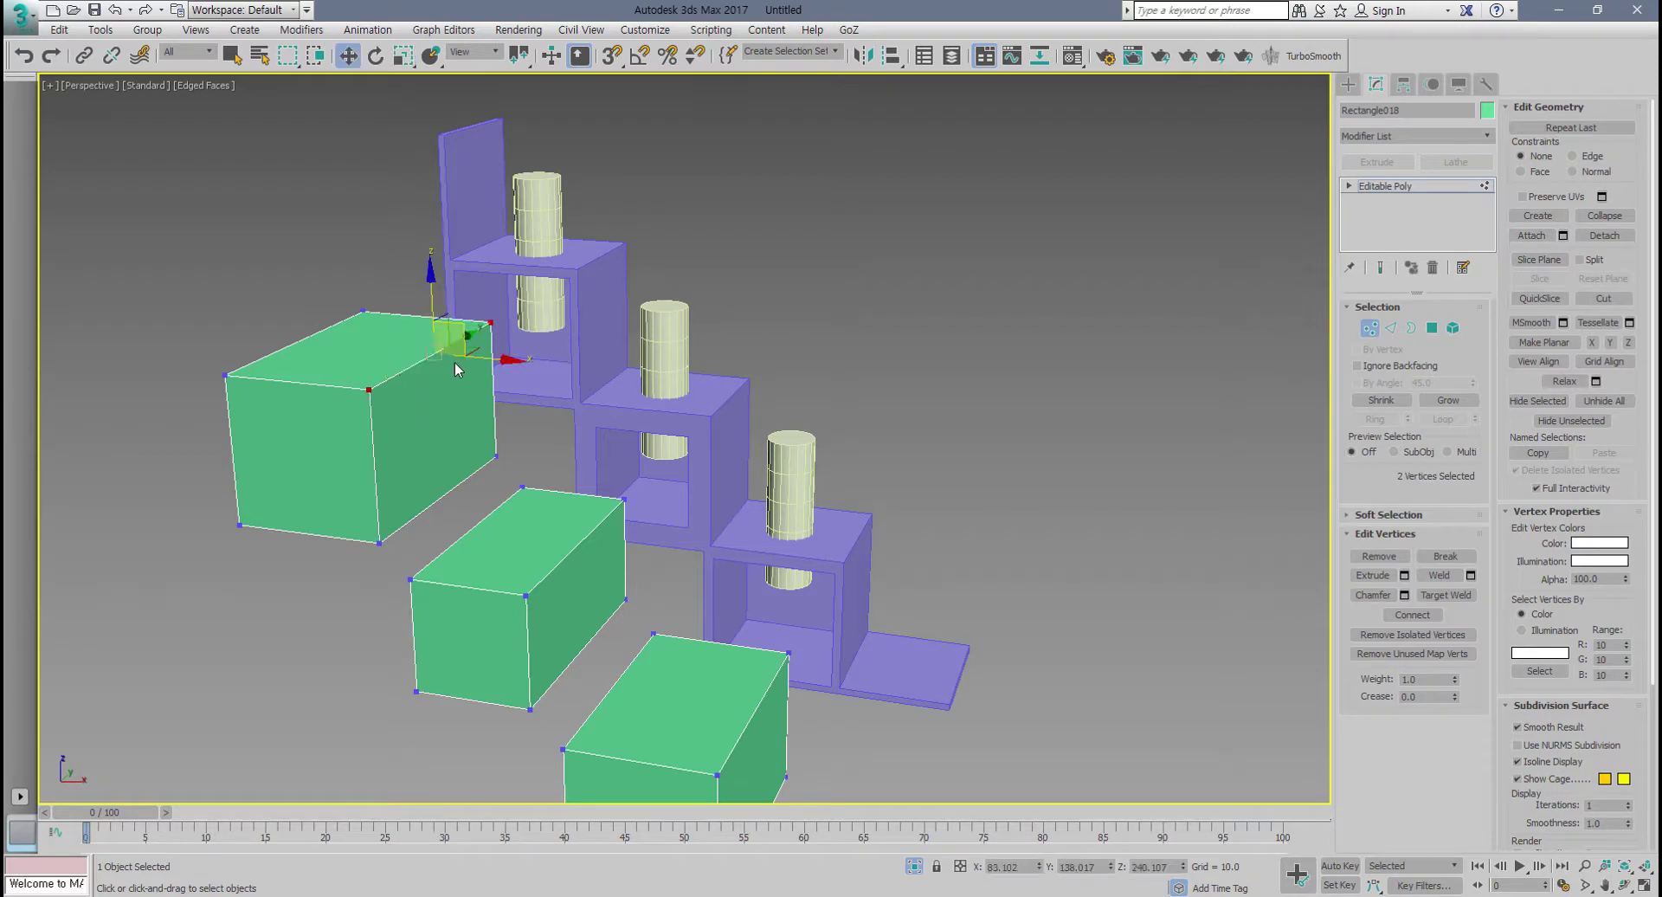
middle_click_drag(437, 364, 461, 337, "alt")
left_click_drag(462, 323, 466, 445)
mouse_move(465, 446)
middle_mouse_down("alt")
mouse_move(403, 455)
mouse_move(538, 435)
mouse_move(457, 450)
middle_mouse_up("alt")
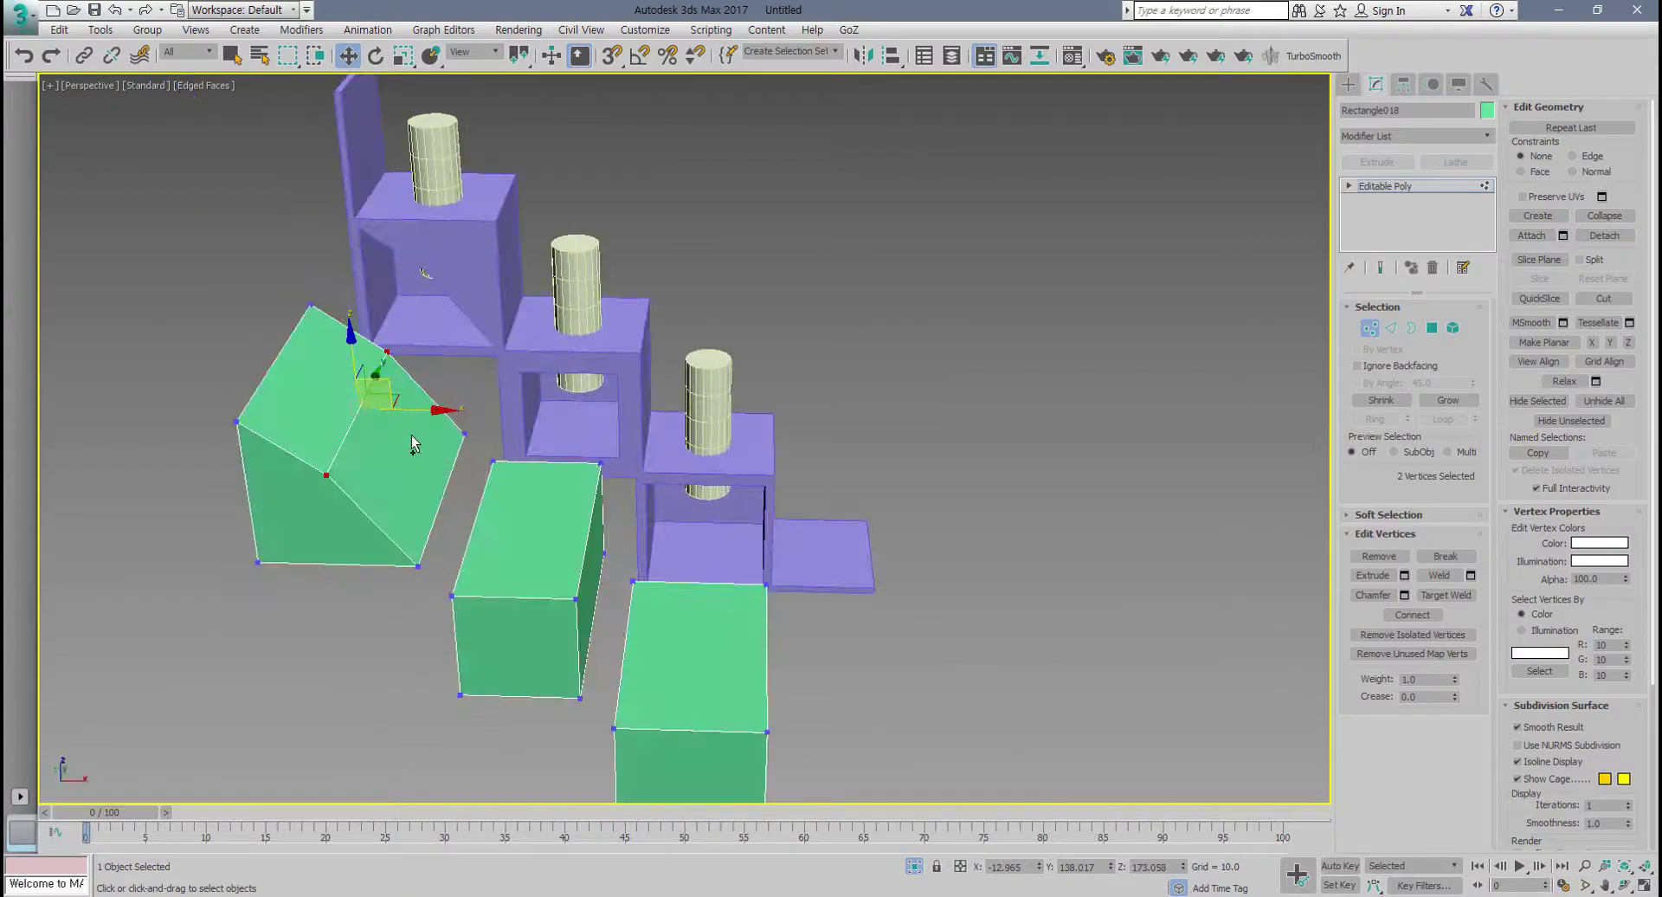
key("ctrl+z")
Step: Try moving the four vertices on one side of the uppermost green box along X, and leave the Vertex level
left_click_drag(390, 314, 486, 606)
left_click_drag(497, 431, 544, 435)
mouse_move(496, 521)
middle_mouse_down("alt")
mouse_move(403, 506)
mouse_move(448, 493)
mouse_move(487, 511)
middle_mouse_up("alt")
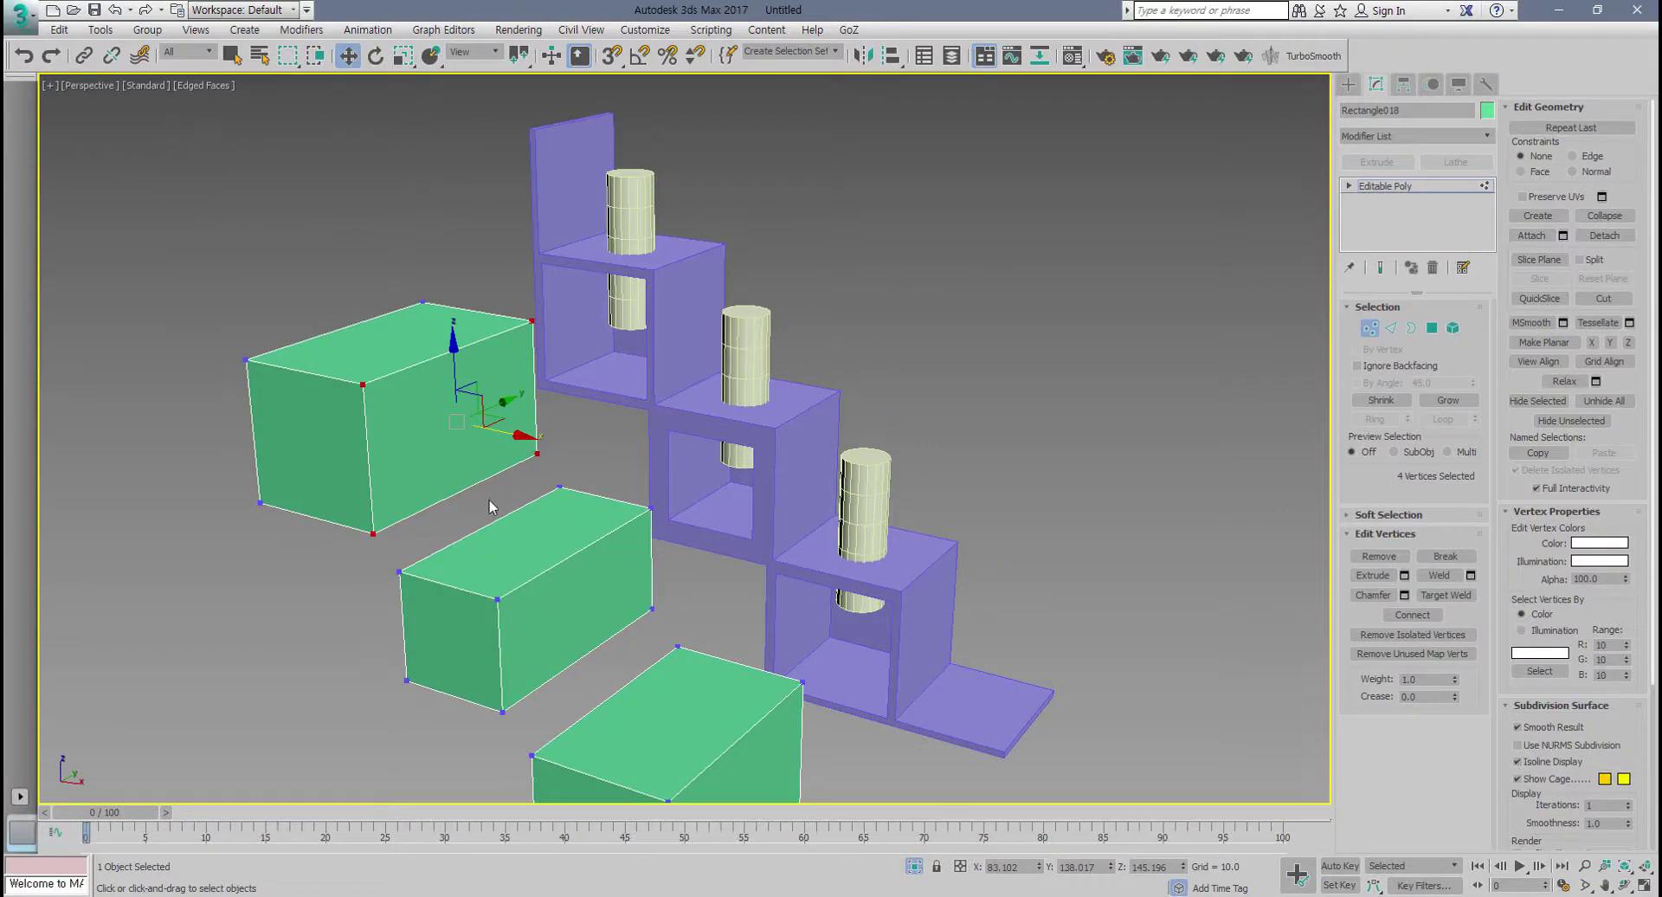
left_click(1369, 328)
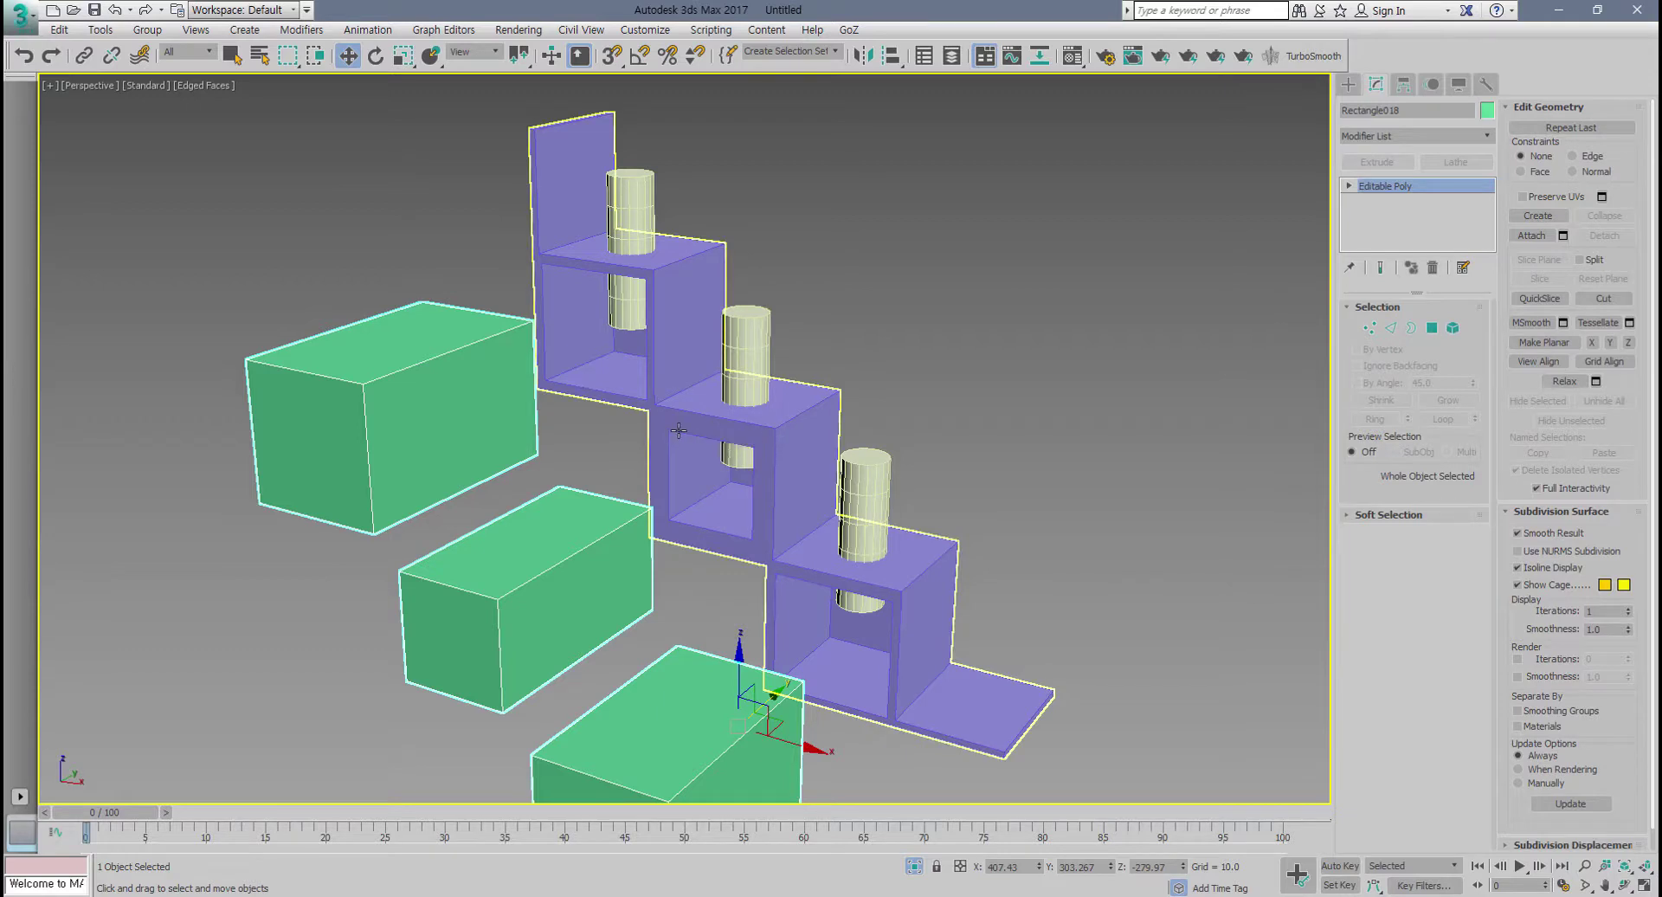
Step: Undo the middle box's scaling, the green boxes' move along Y and the instanced subtraction
left_click(575, 438)
left_click(461, 428)
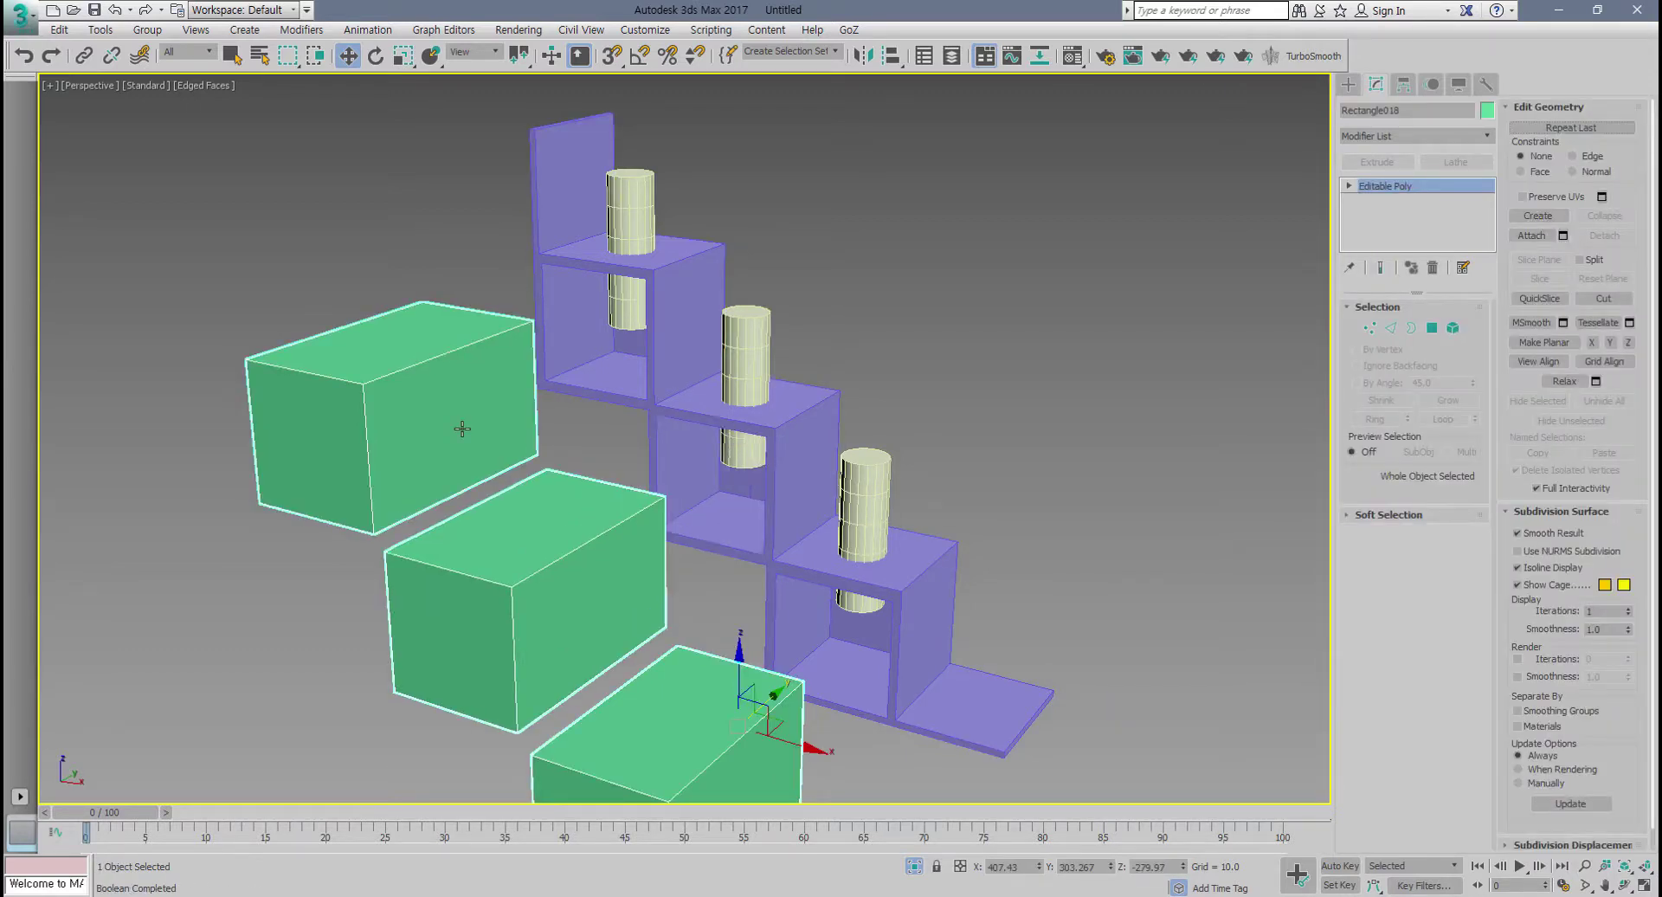
key("ctrl+z")
key("ctrl+z")
key("ctrl+z")
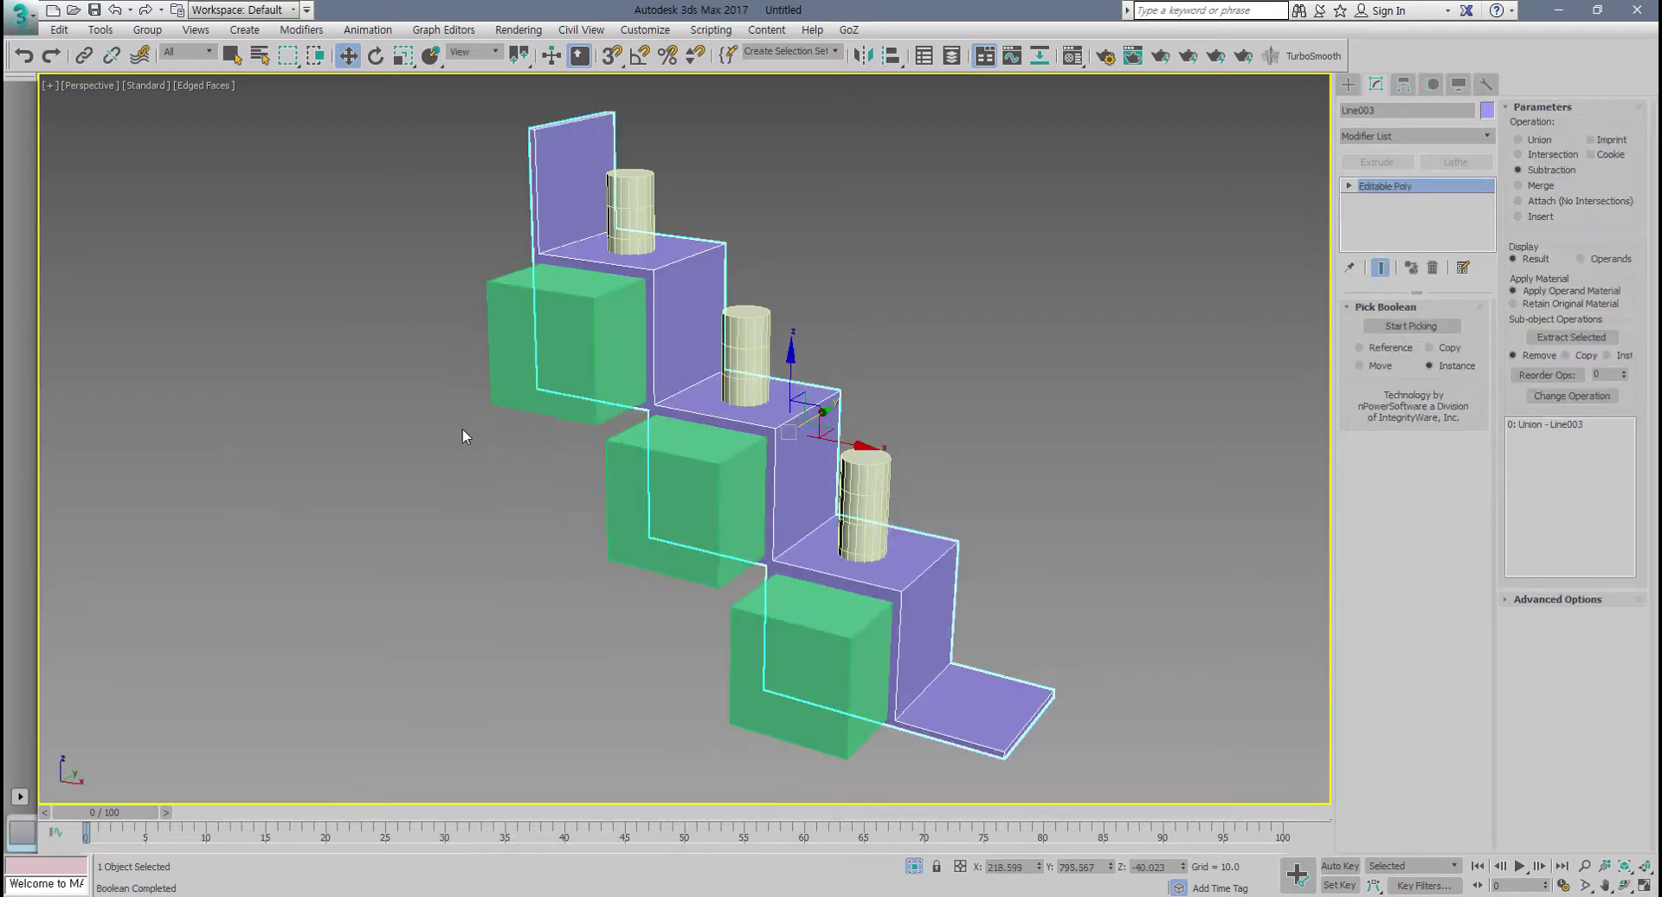
Step: Try to pull the green boxes out of the uncut stair block along Y
left_click(666, 447)
left_click_drag(601, 367, 404, 412)
key("ctrl+z")
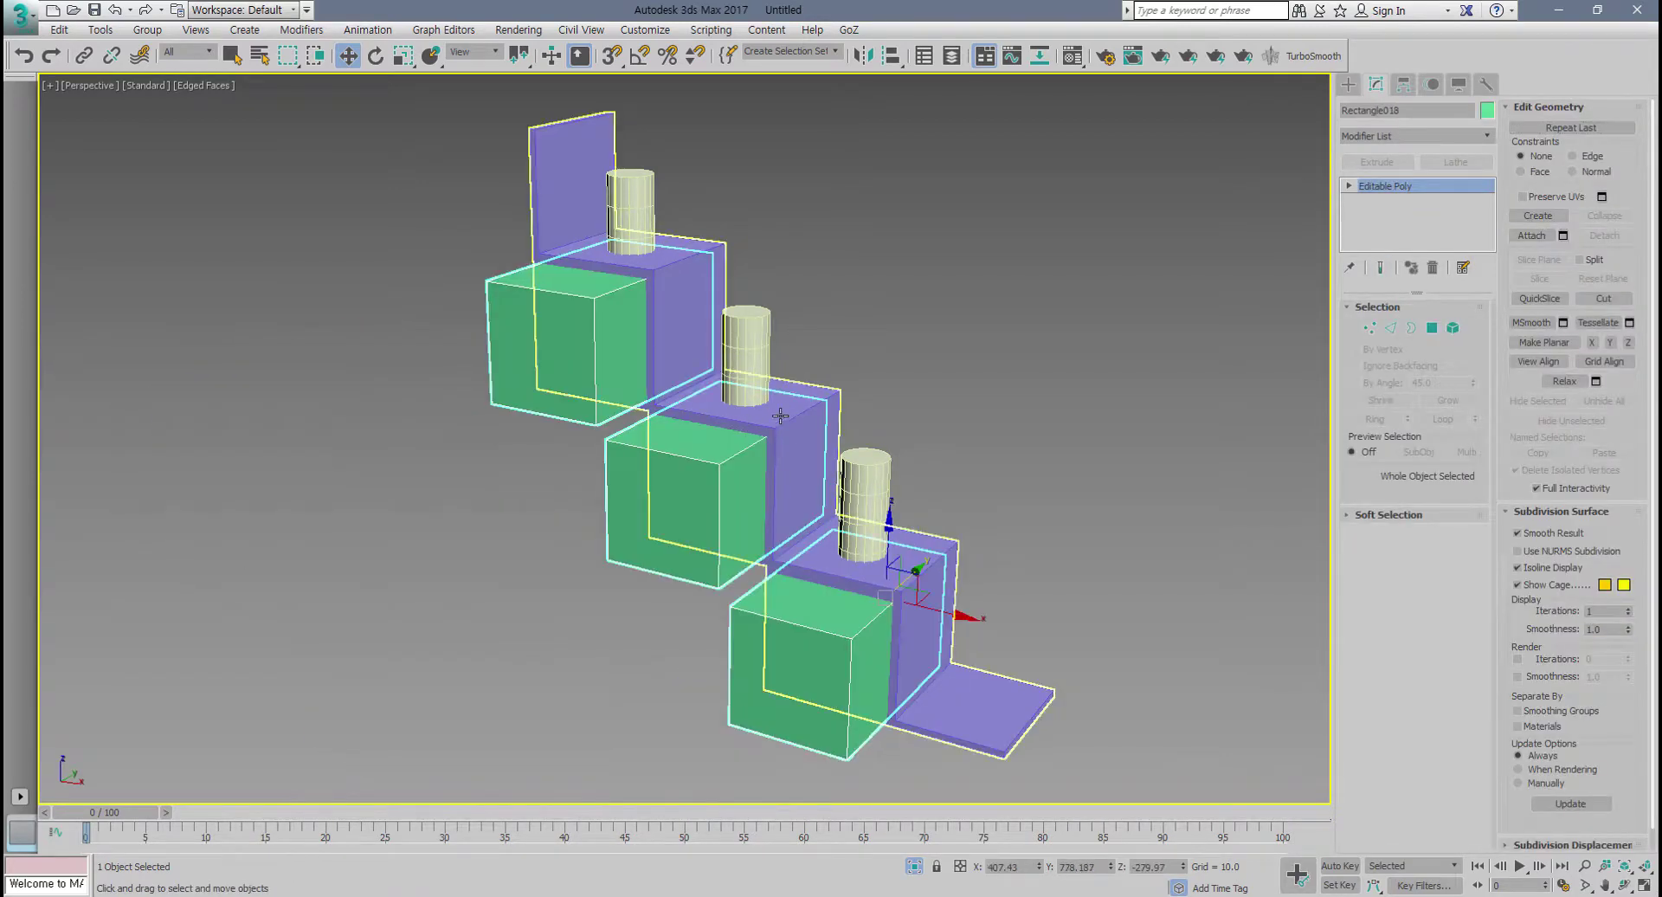
Step: Subtract the green boxes from the stair block with ProBoolean, using the Copy option, and select the remaining boxes
left_click(780, 415)
middle_click_drag(790, 451, 765, 506, "alt")
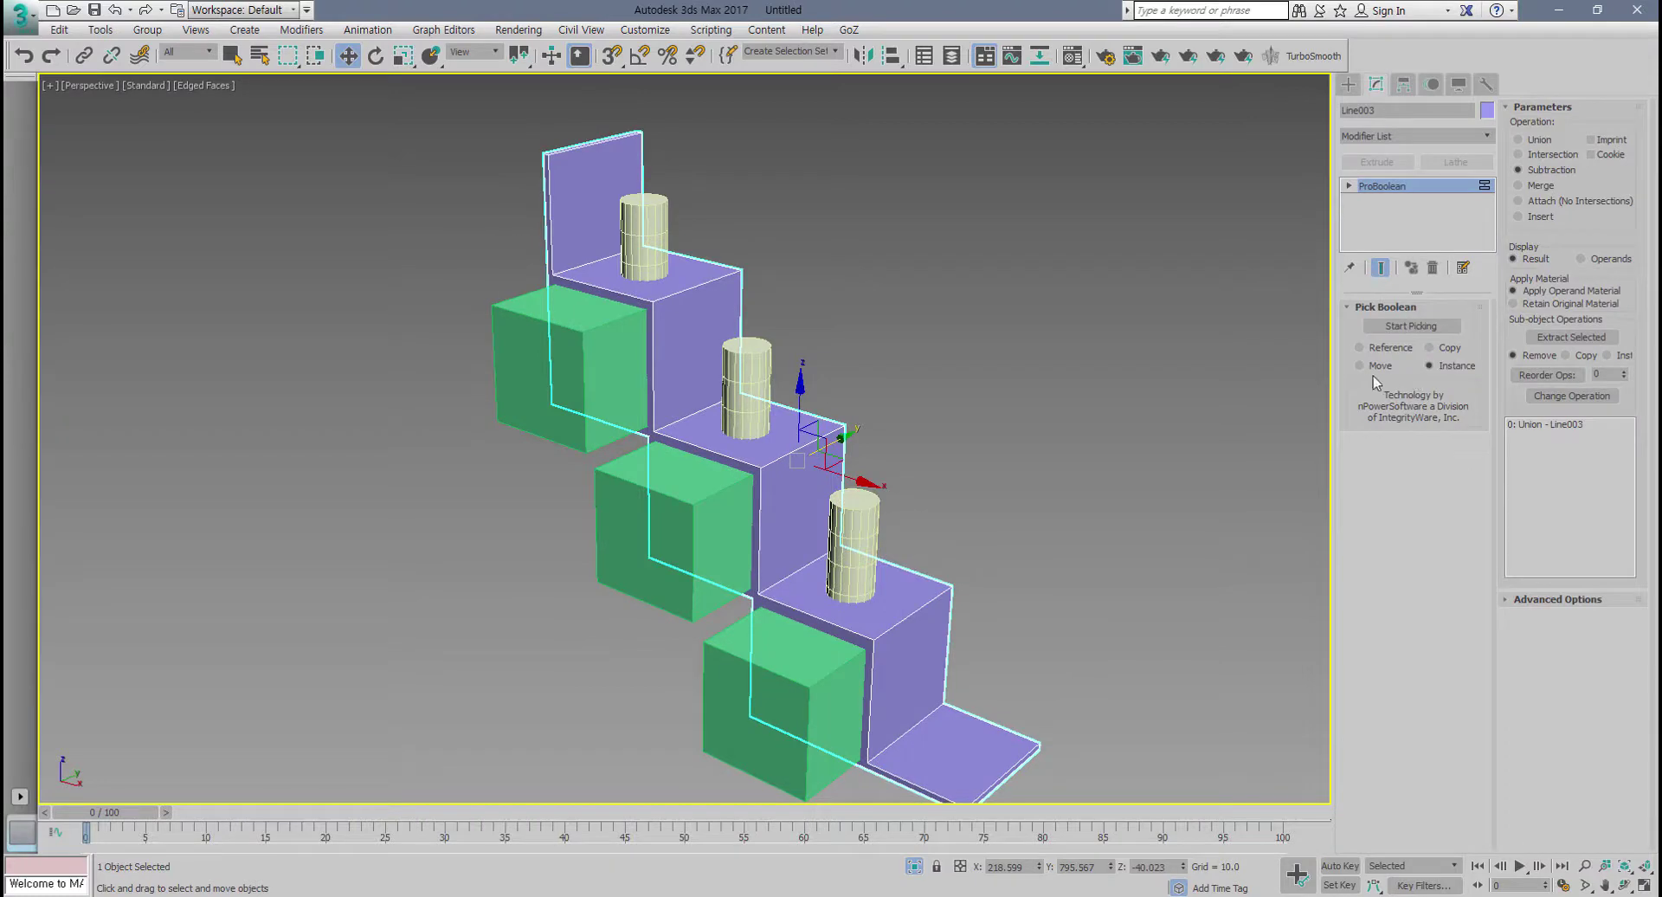
left_click(1410, 326)
left_click(694, 498)
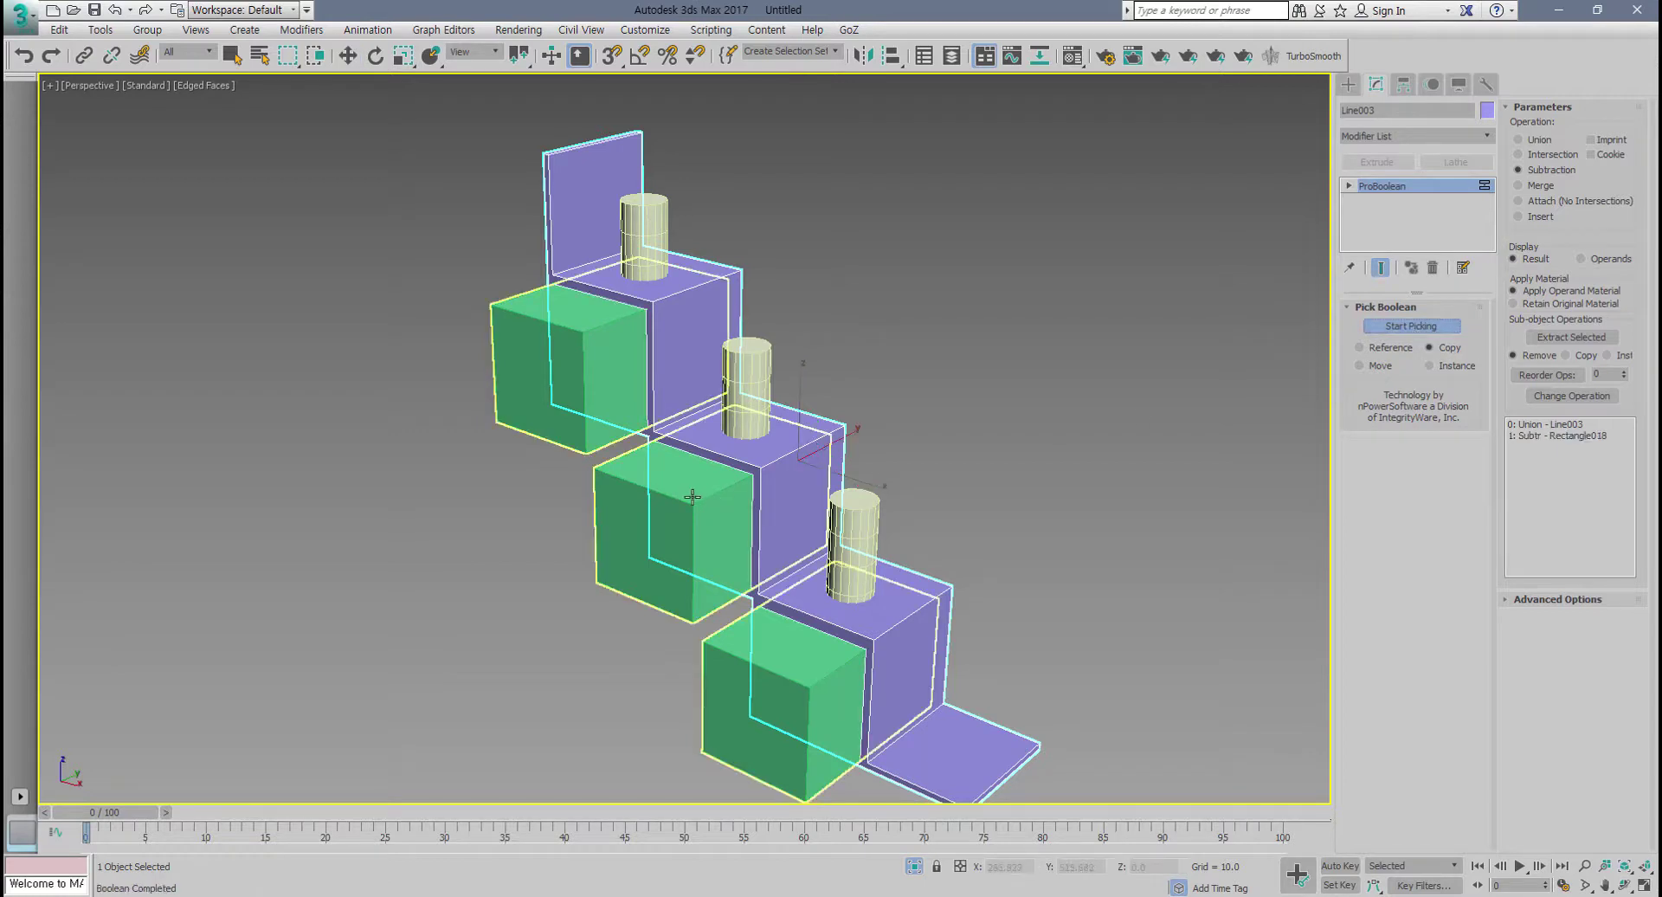
left_click(694, 499)
Step: Scale the green boxes' depth down to about 55 percent so they fit inside the stair block
scroll(694, 500, "up", 3)
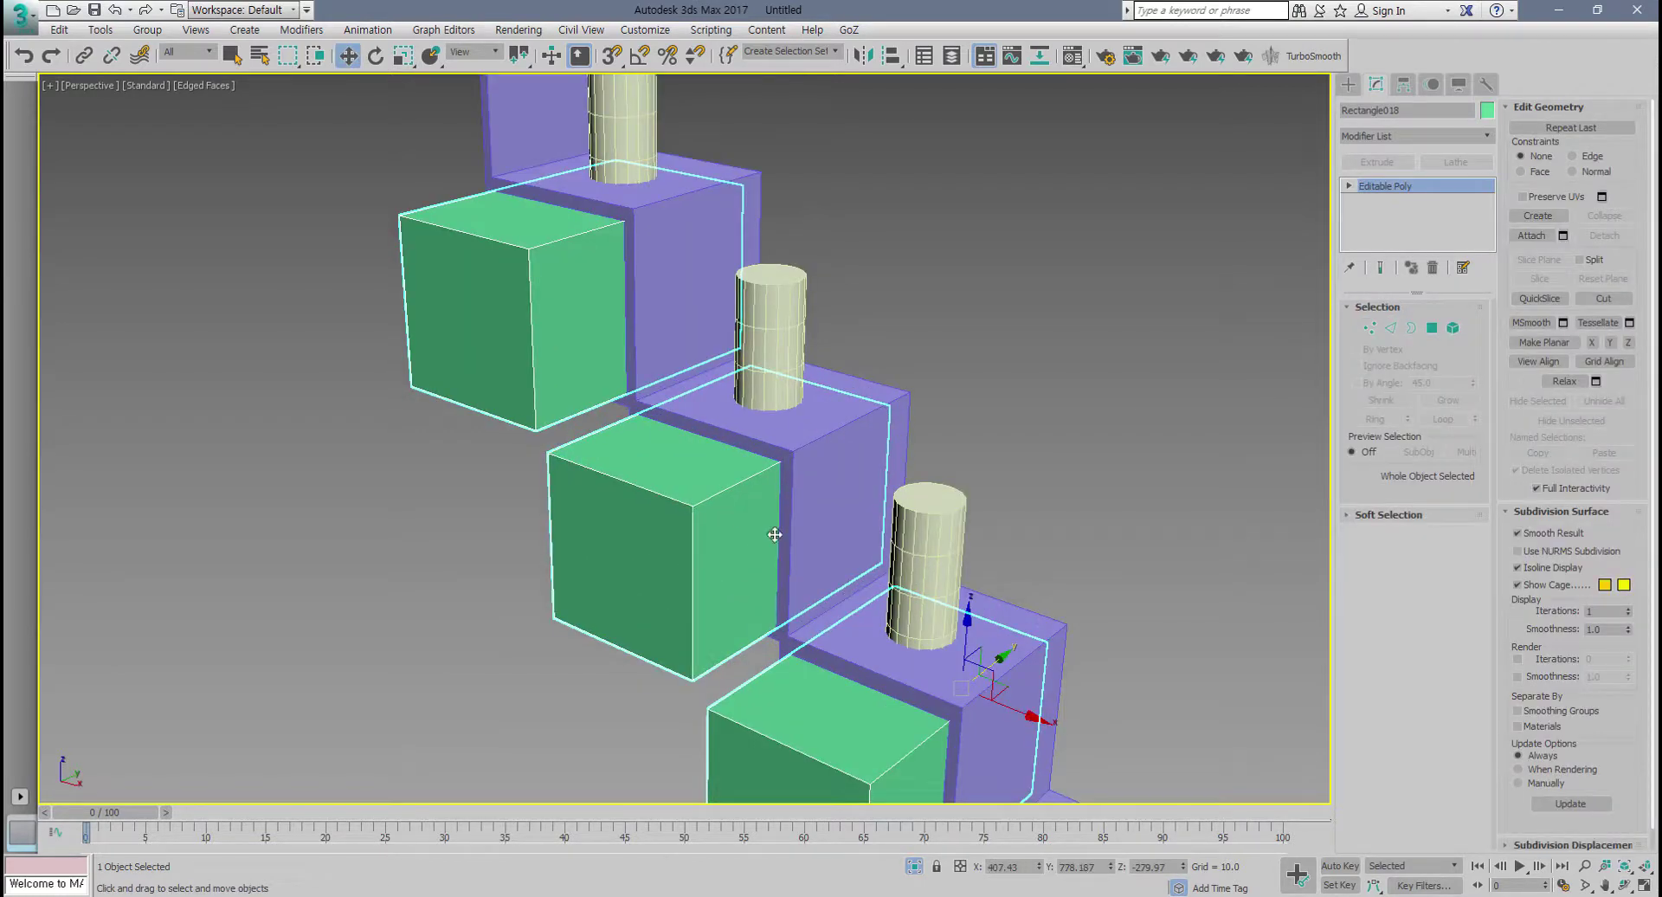
scroll(775, 534, "down", 4)
middle_click_drag(775, 534, 678, 516, "alt")
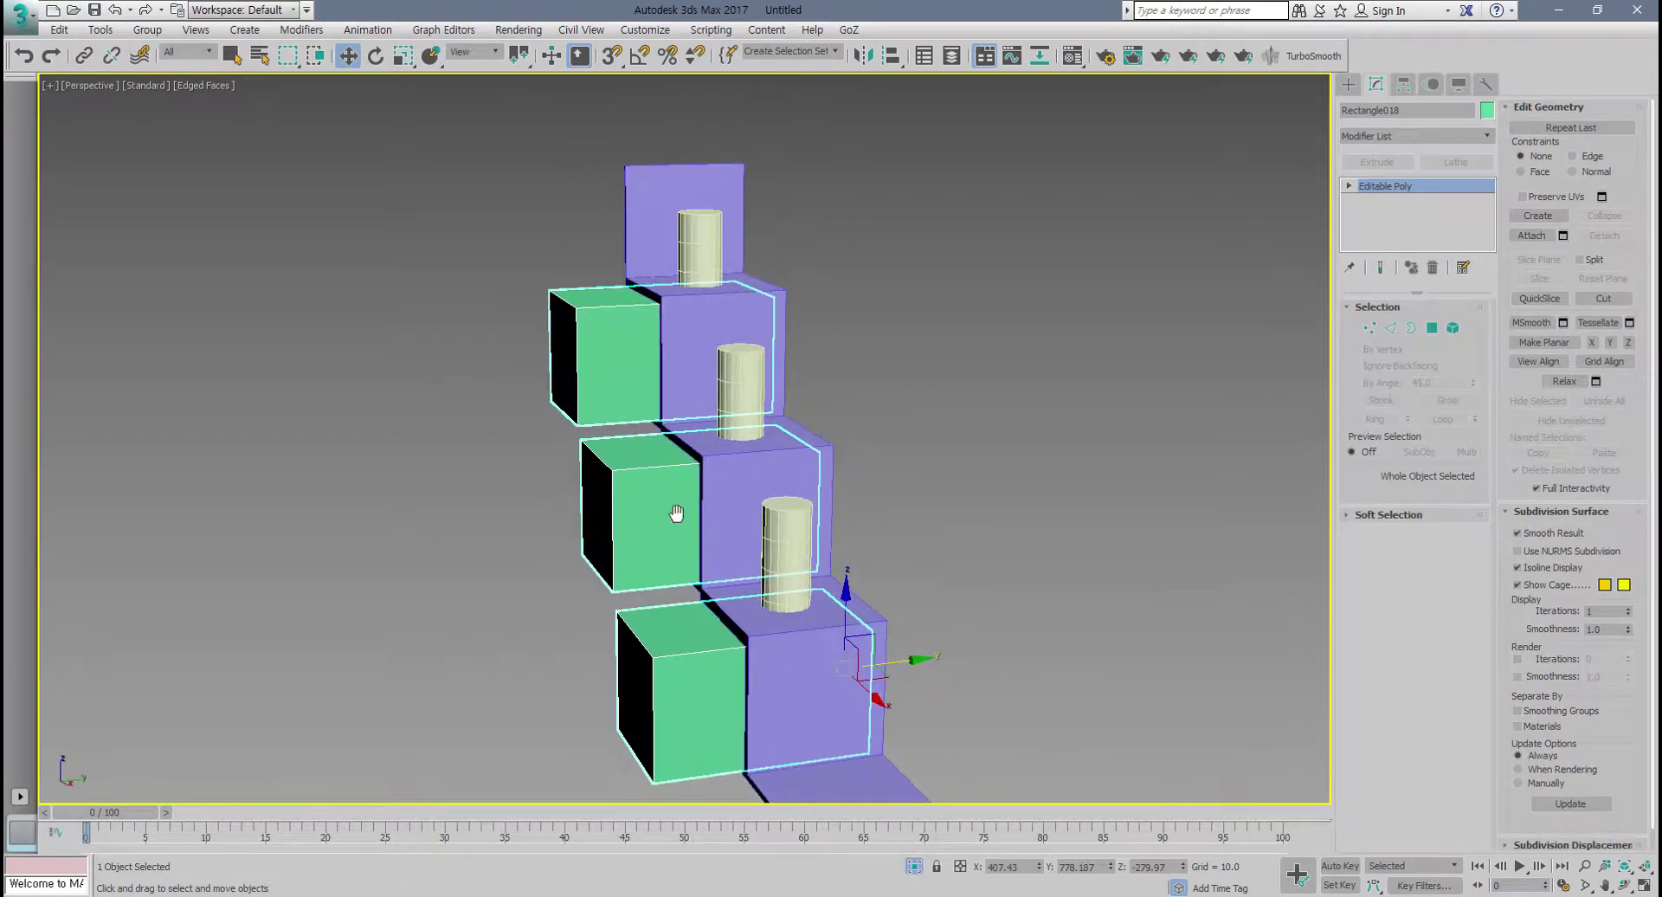
key("r")
left_click_drag(762, 675, 804, 670)
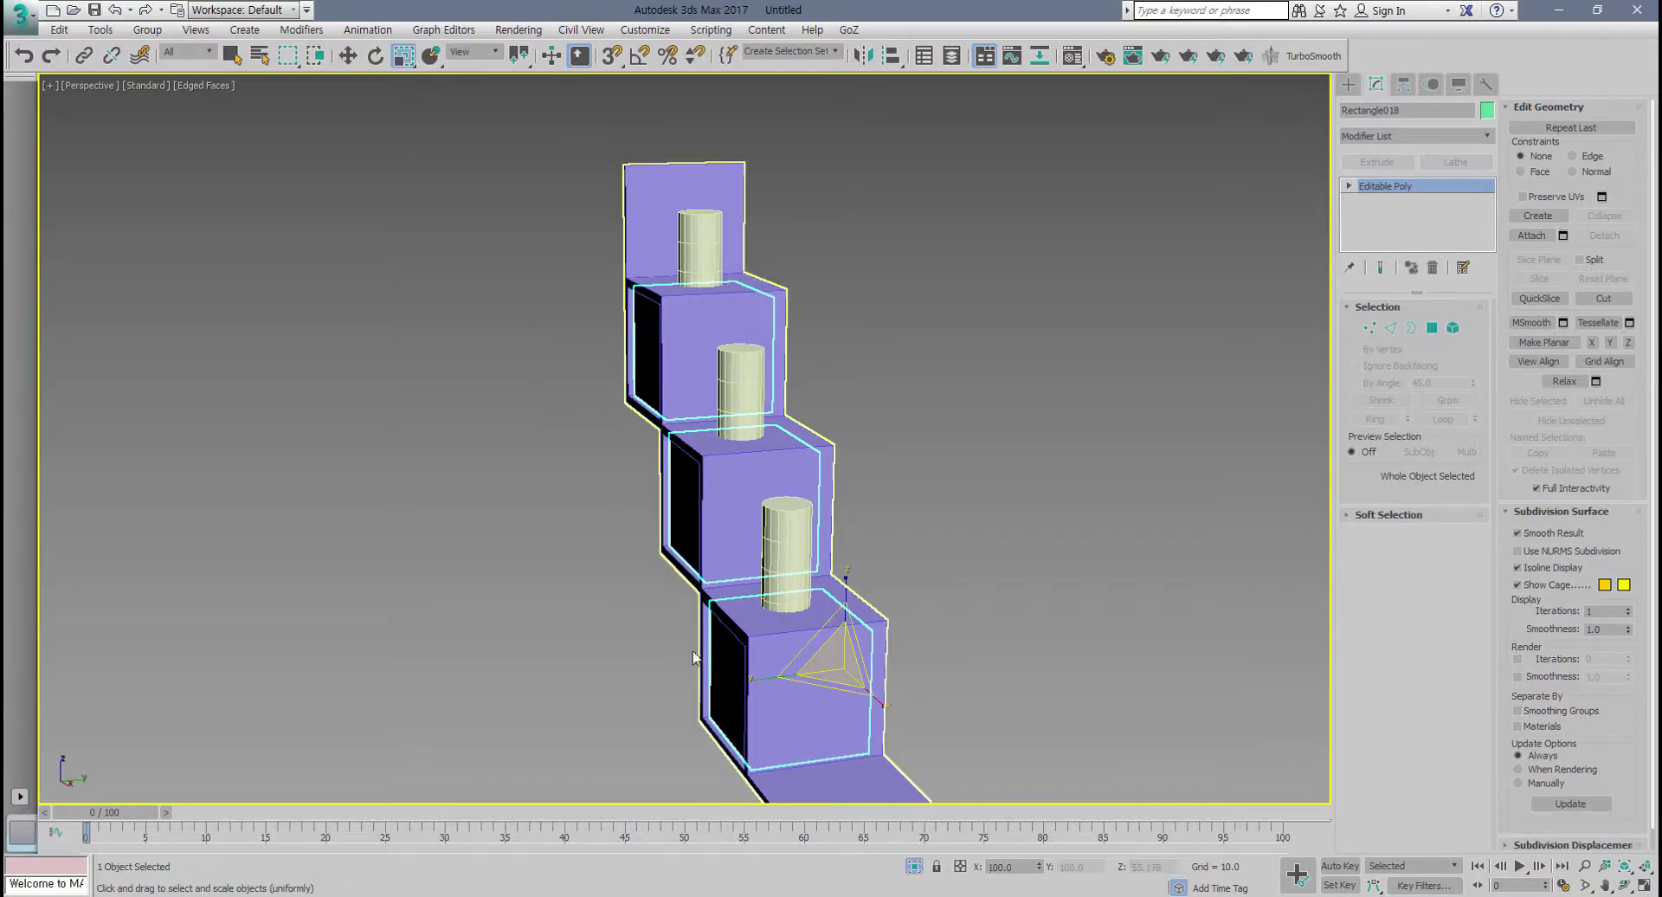
Step: Move the shortened green boxes along Y to about 763, toward the front of the openings
middle_click_drag(698, 662, 671, 497, "alt")
key("w")
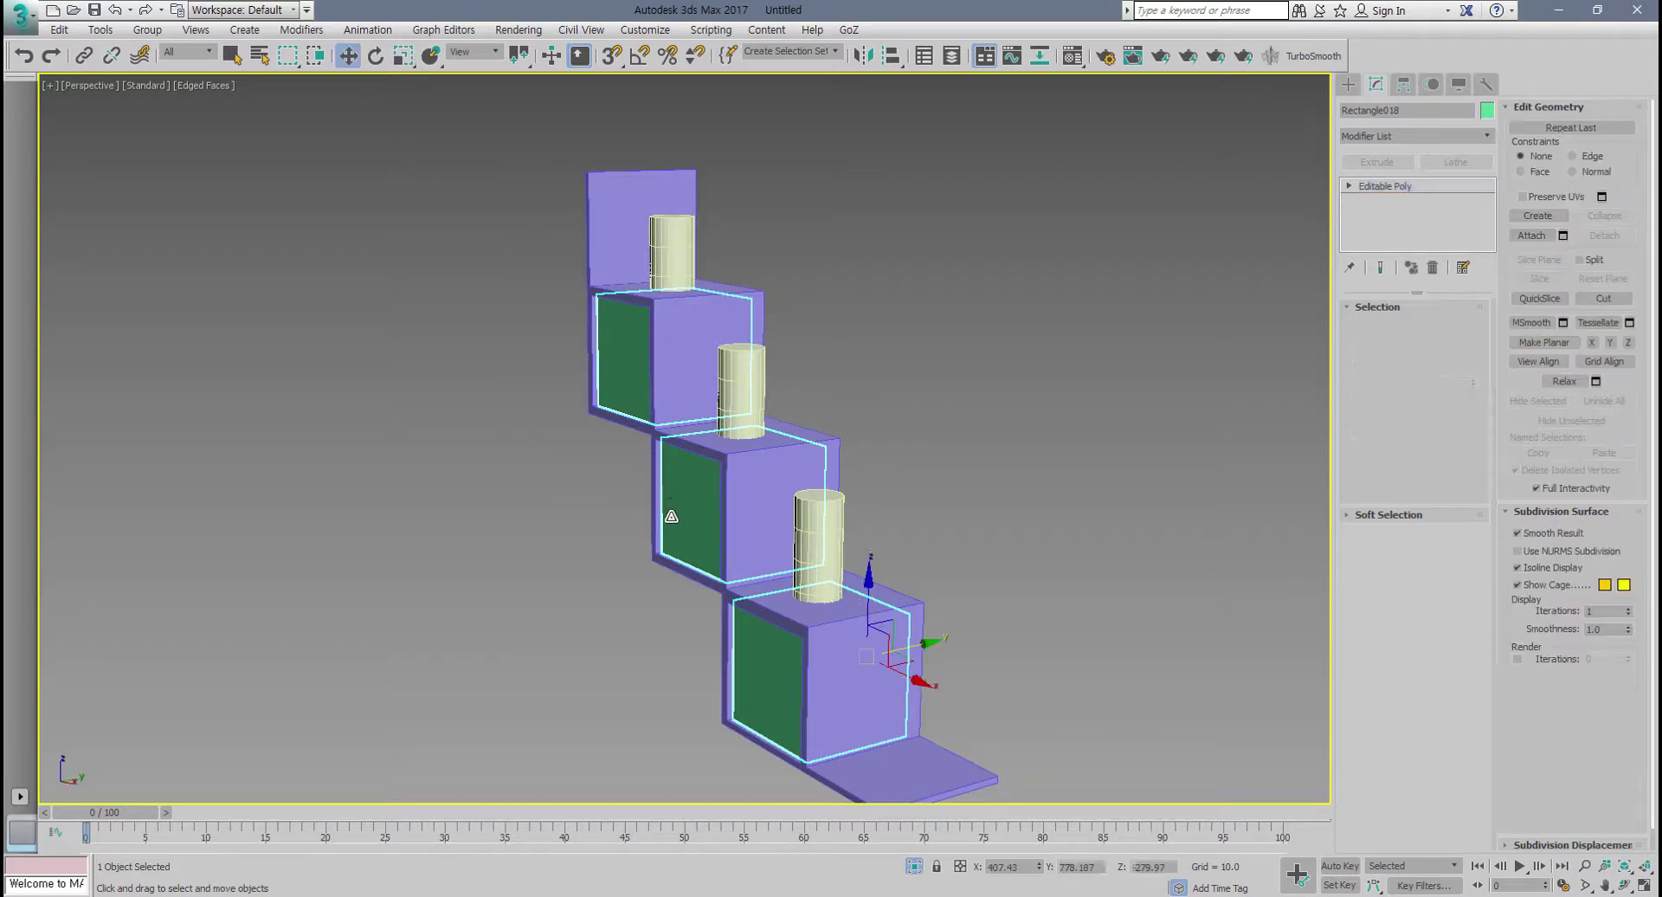
mouse_move(931, 645)
left_mouse_down()
mouse_move(740, 671)
mouse_move(926, 651)
left_mouse_up()
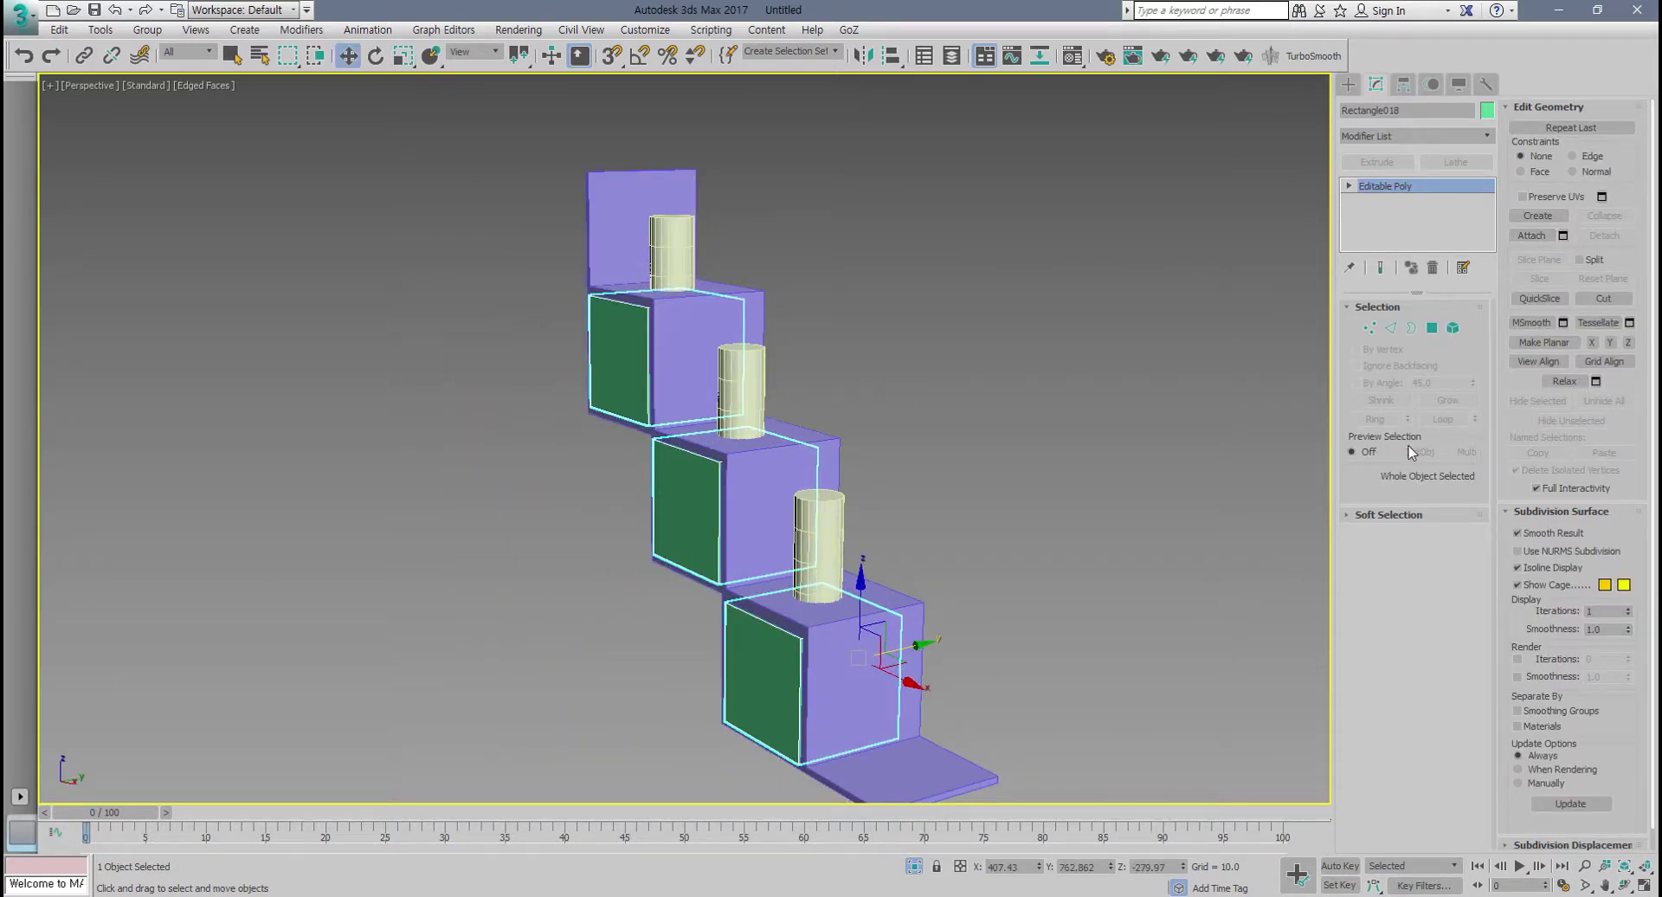
Step: Try to narrow only the middle green box along X at element level
middle_click_drag(895, 486, 879, 534, "alt")
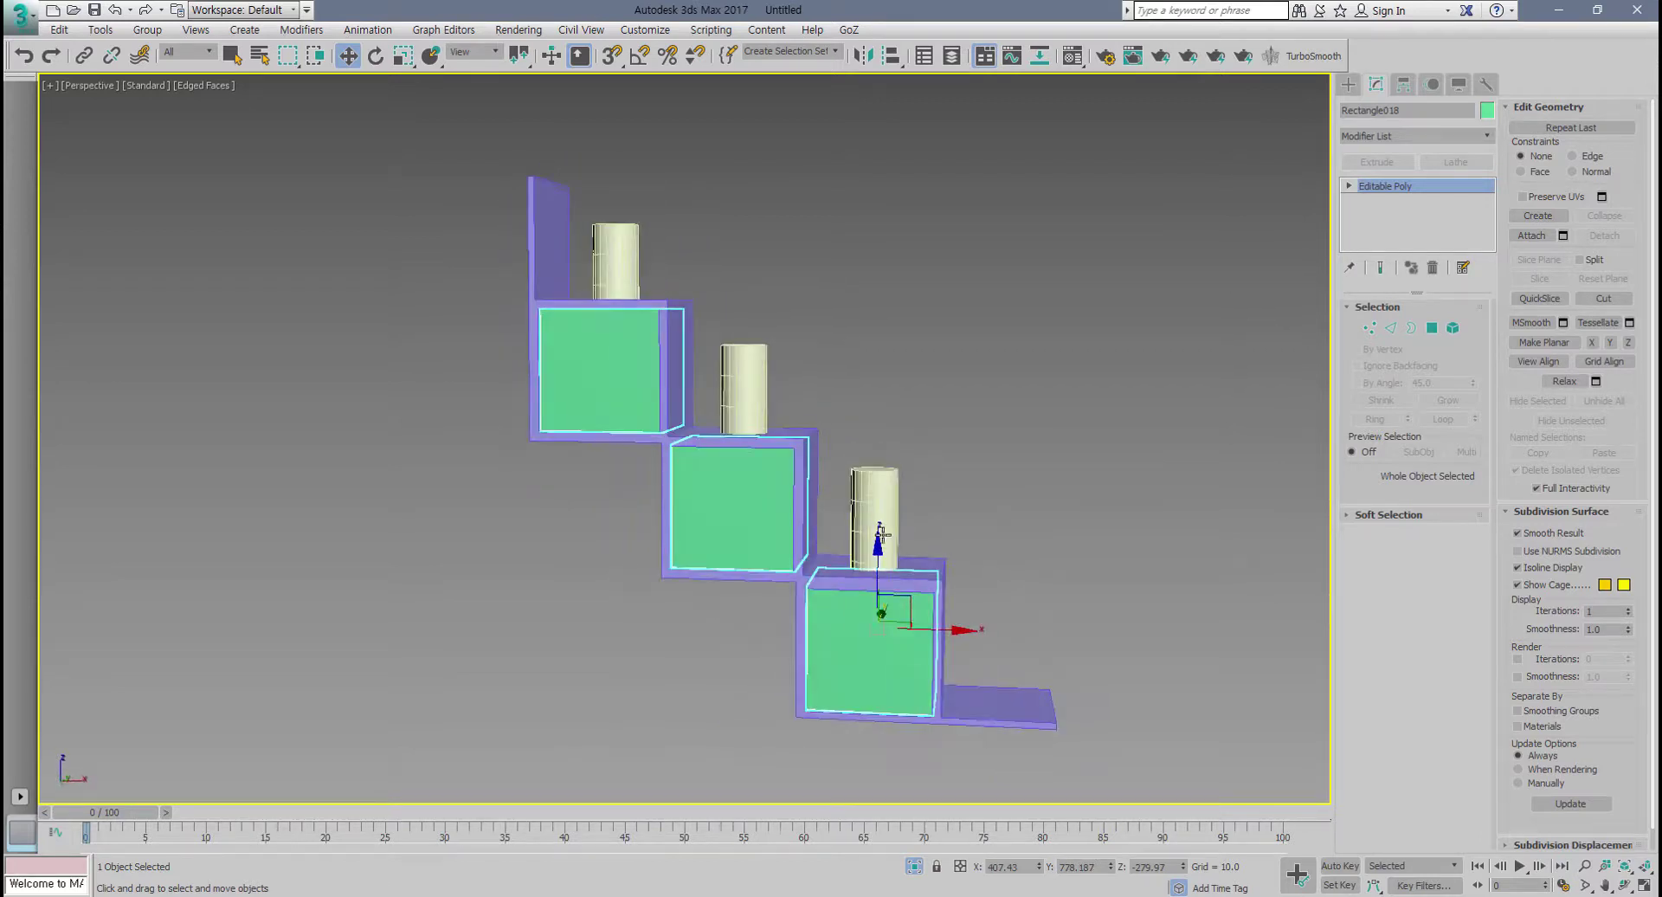
left_click(1452, 328)
left_click(765, 490)
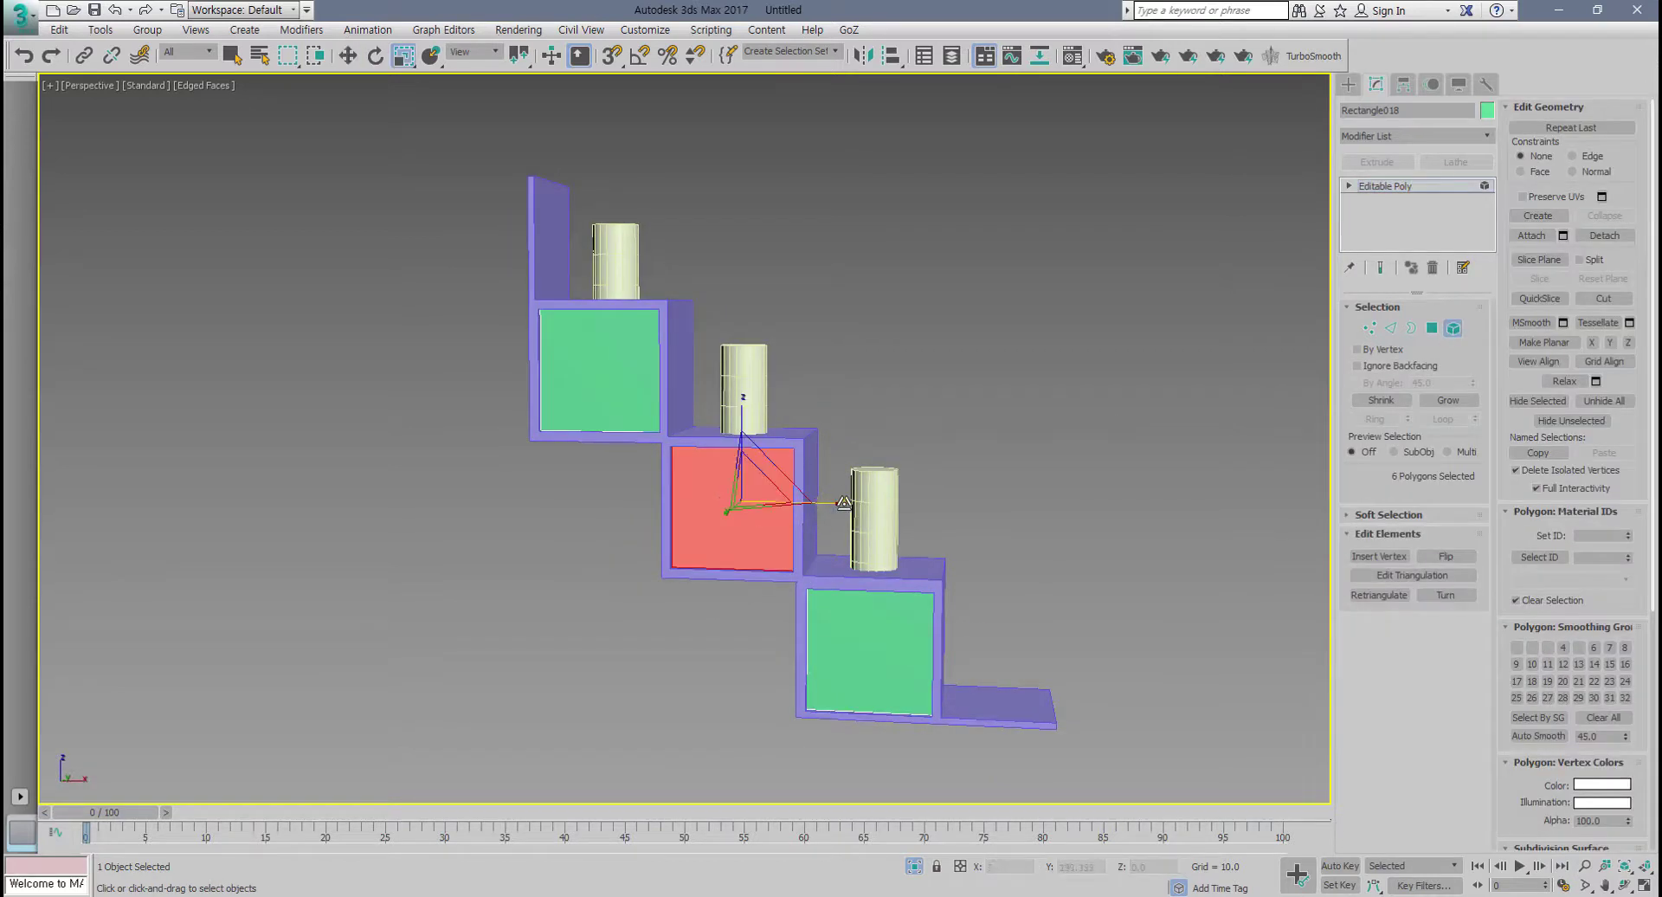
key("r")
left_click_drag(833, 505, 805, 508)
scroll(829, 468, "up", 4)
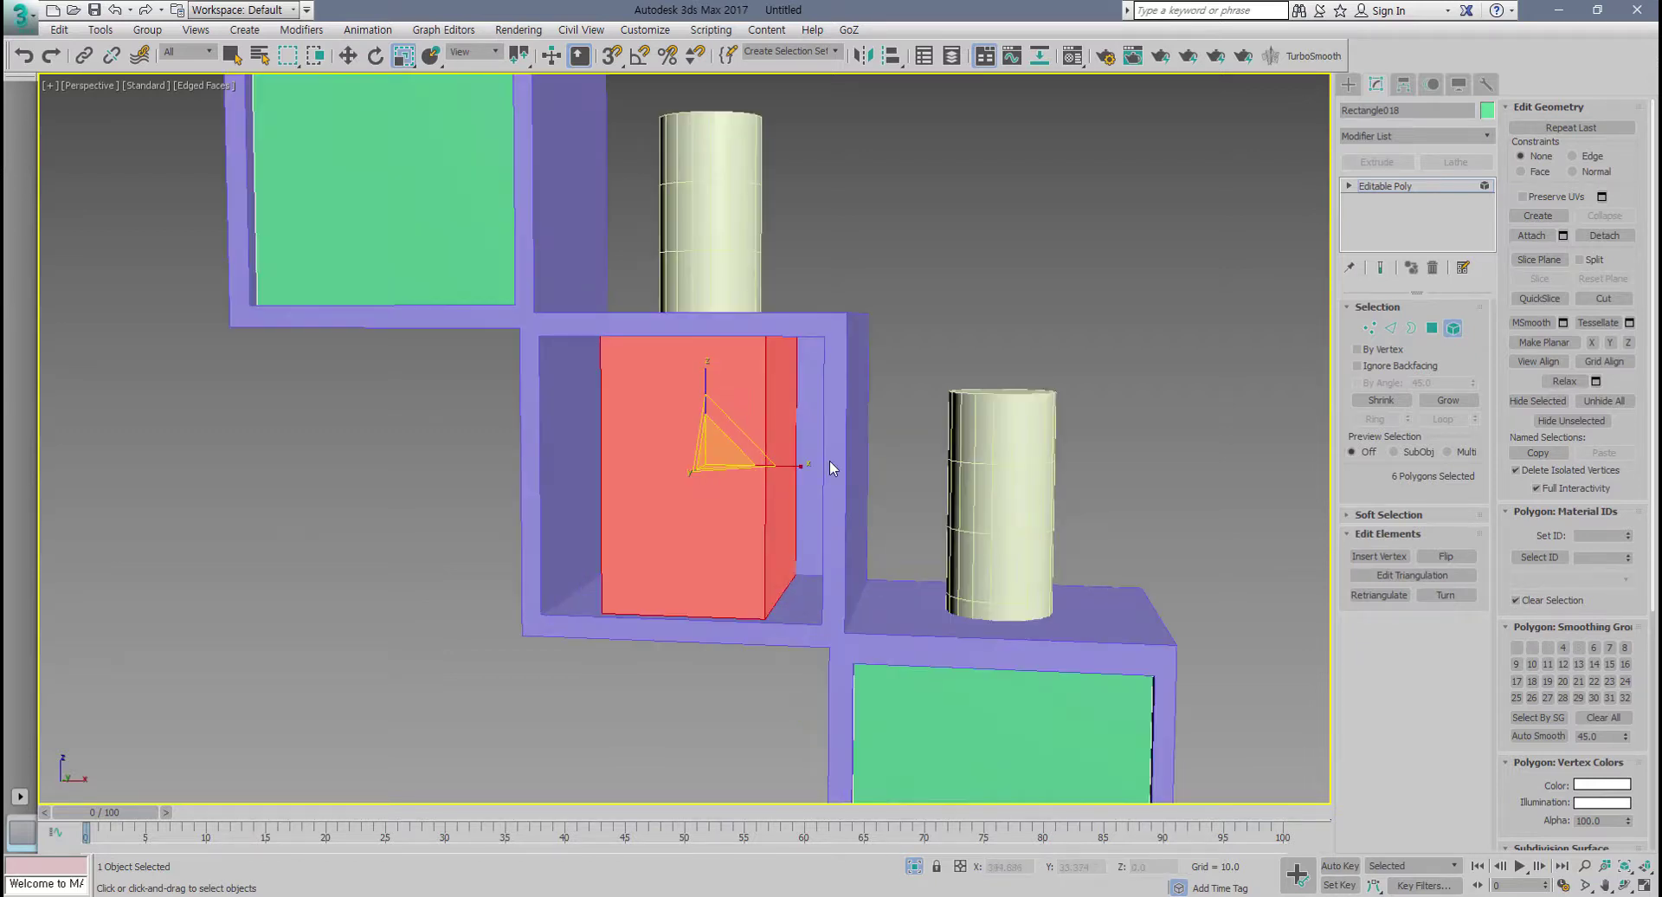
key("ctrl+z")
left_click(1458, 330)
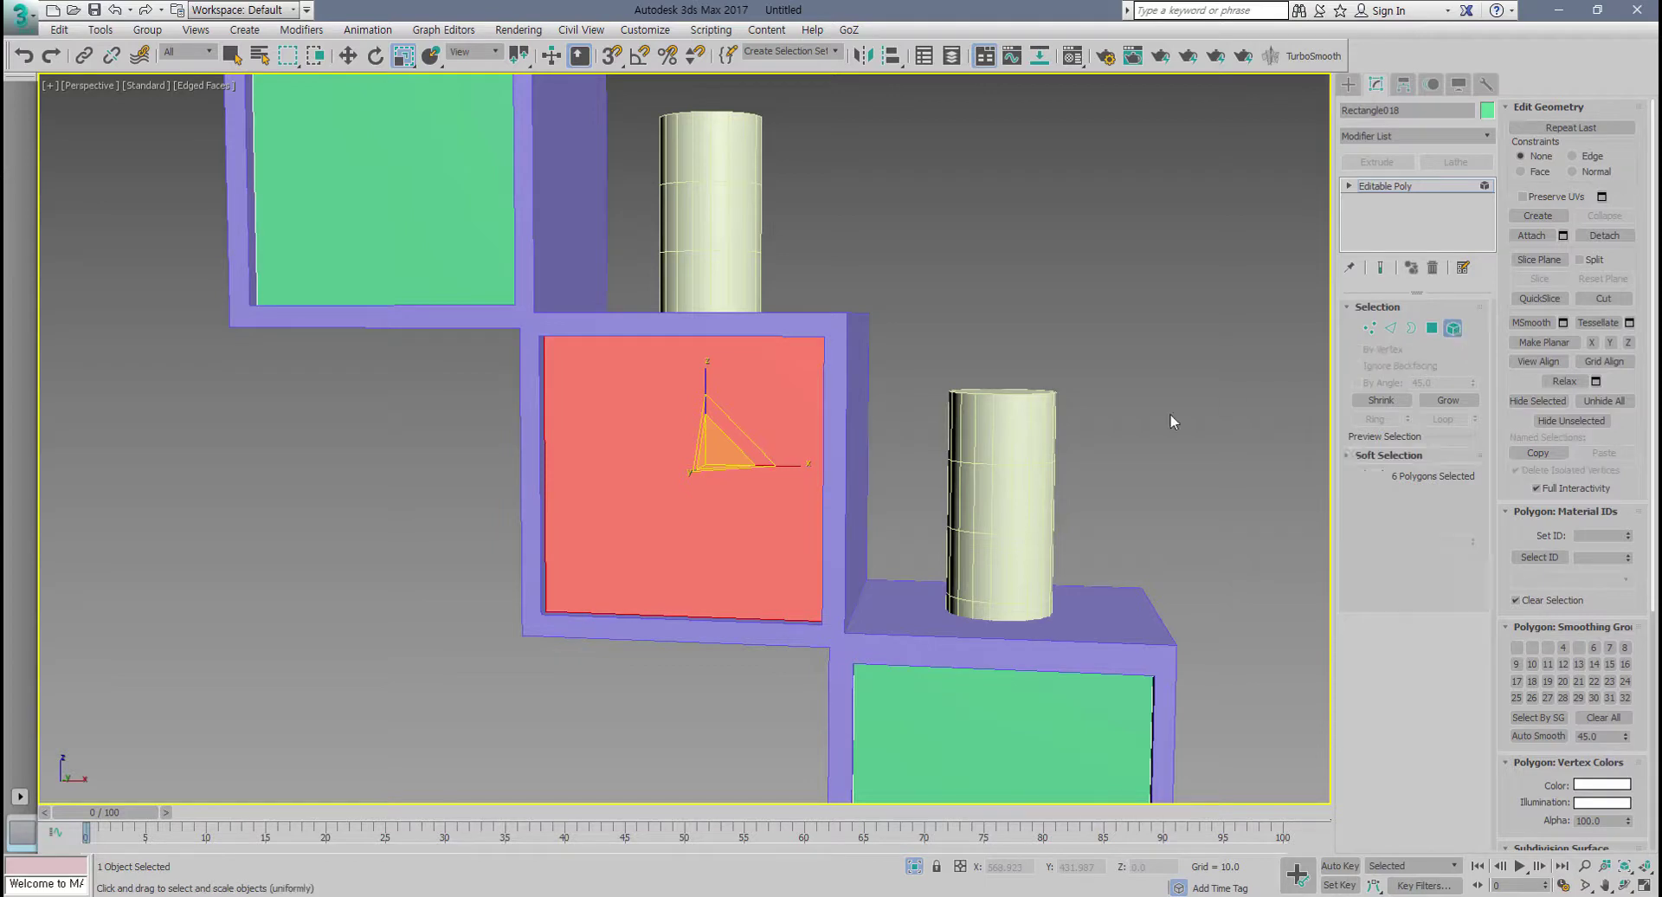
key("z")
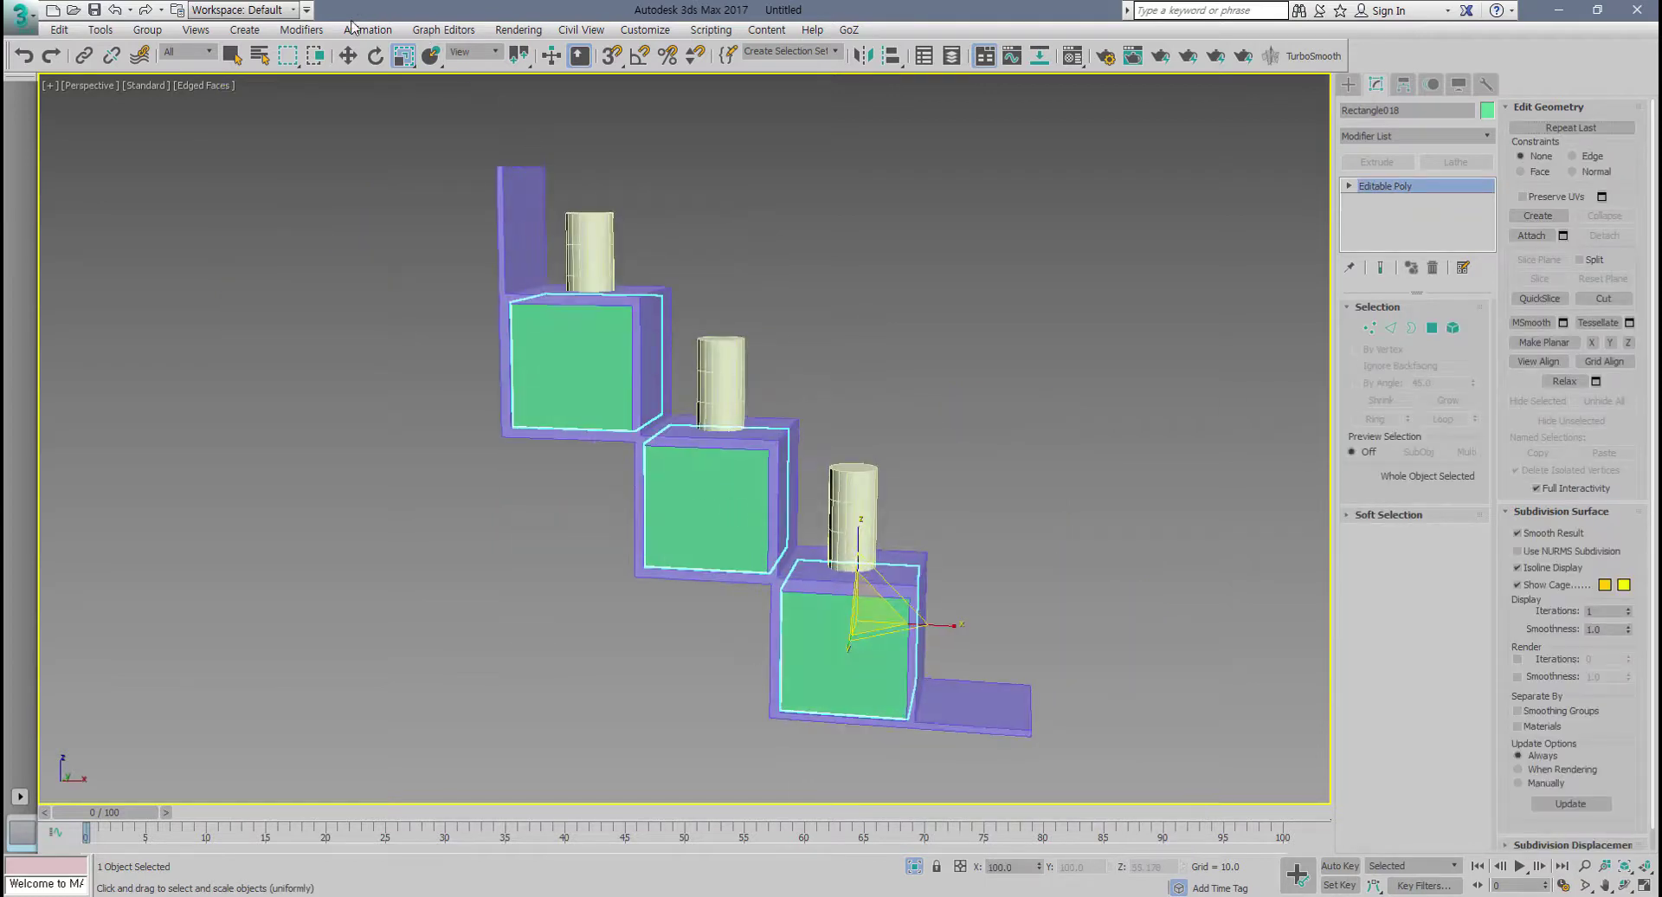
Step: Try scaling all the green boxes together along X, and the middle box element on its own
left_click_drag(921, 624, 824, 638)
key("ctrl+z")
left_click(1452, 327)
left_click(749, 498)
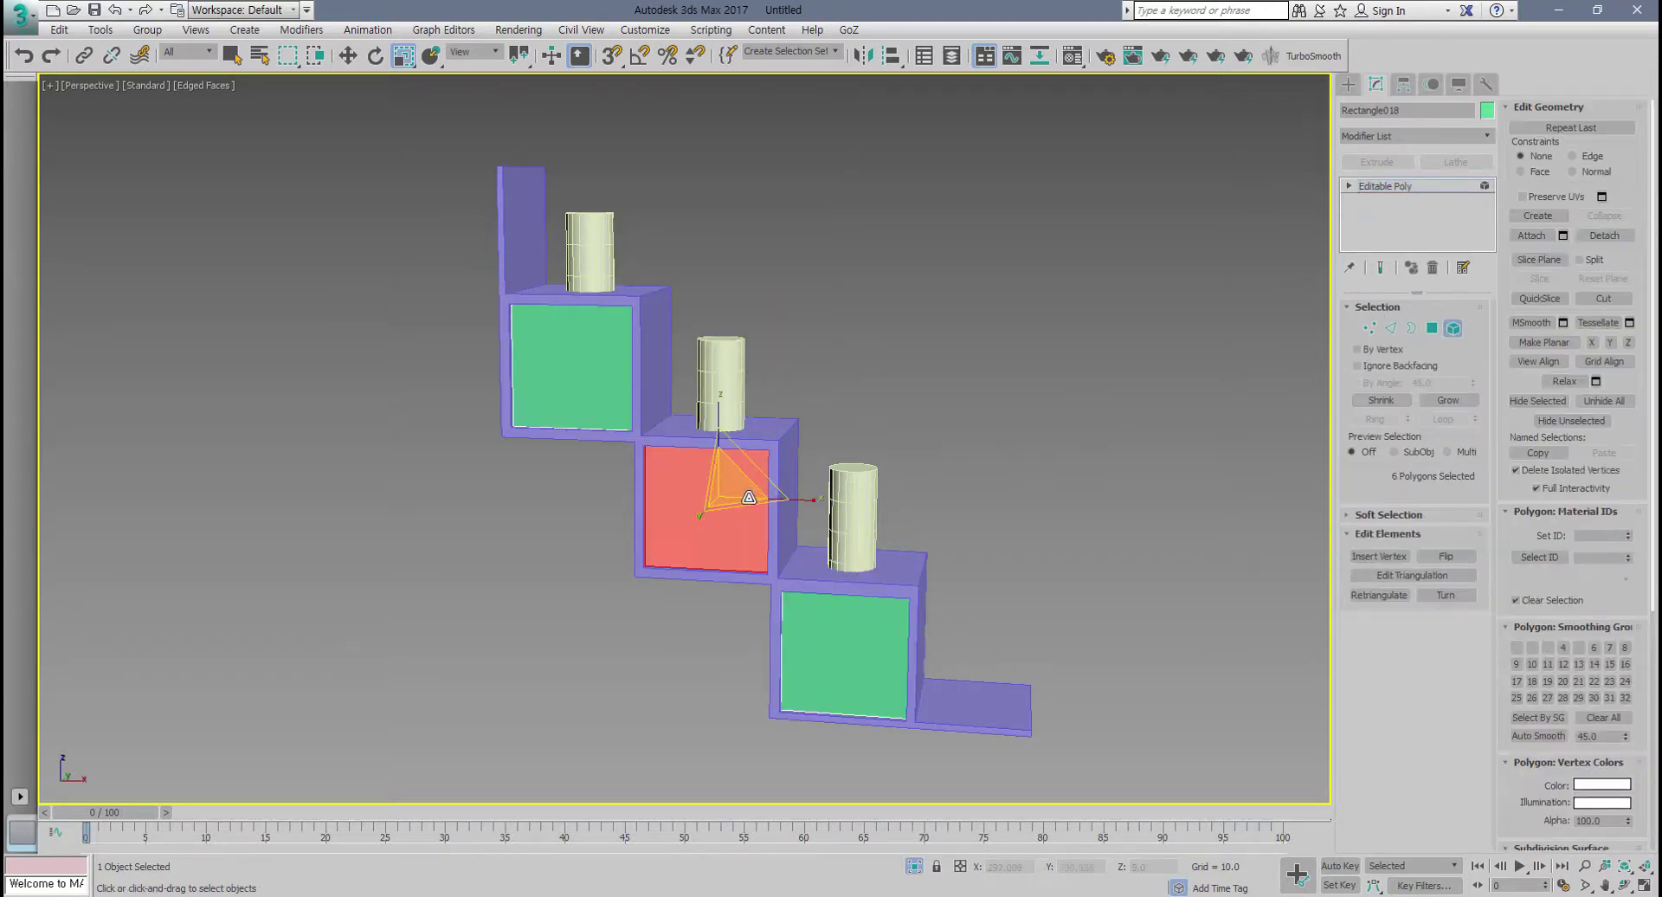
left_click_drag(798, 500, 777, 501)
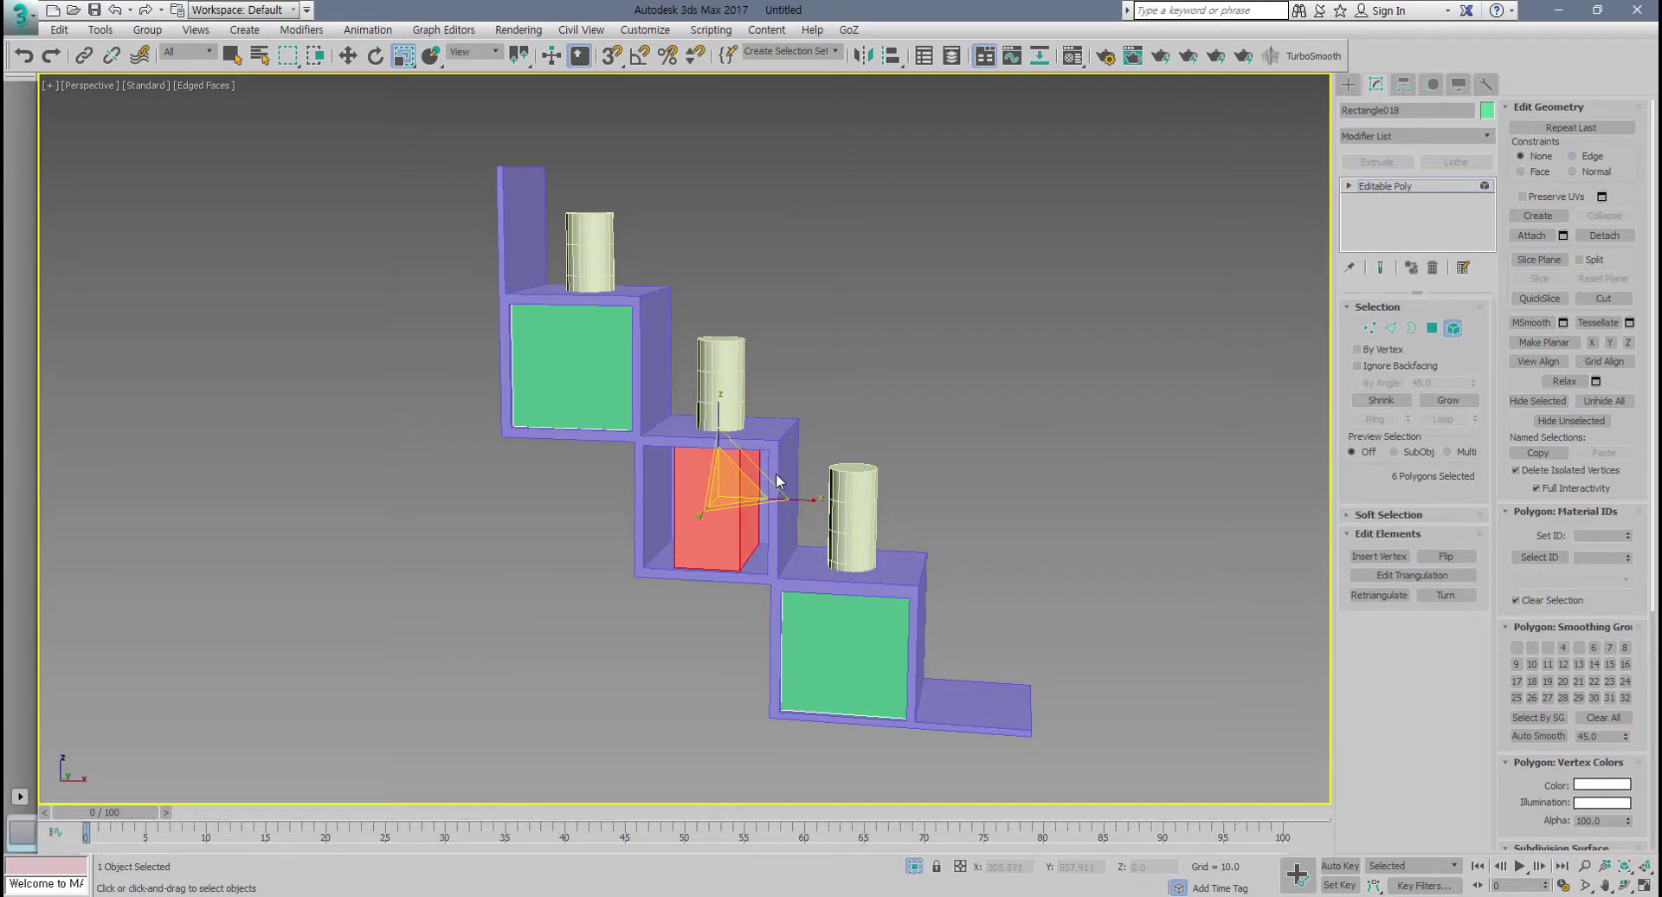
key("ctrl+z")
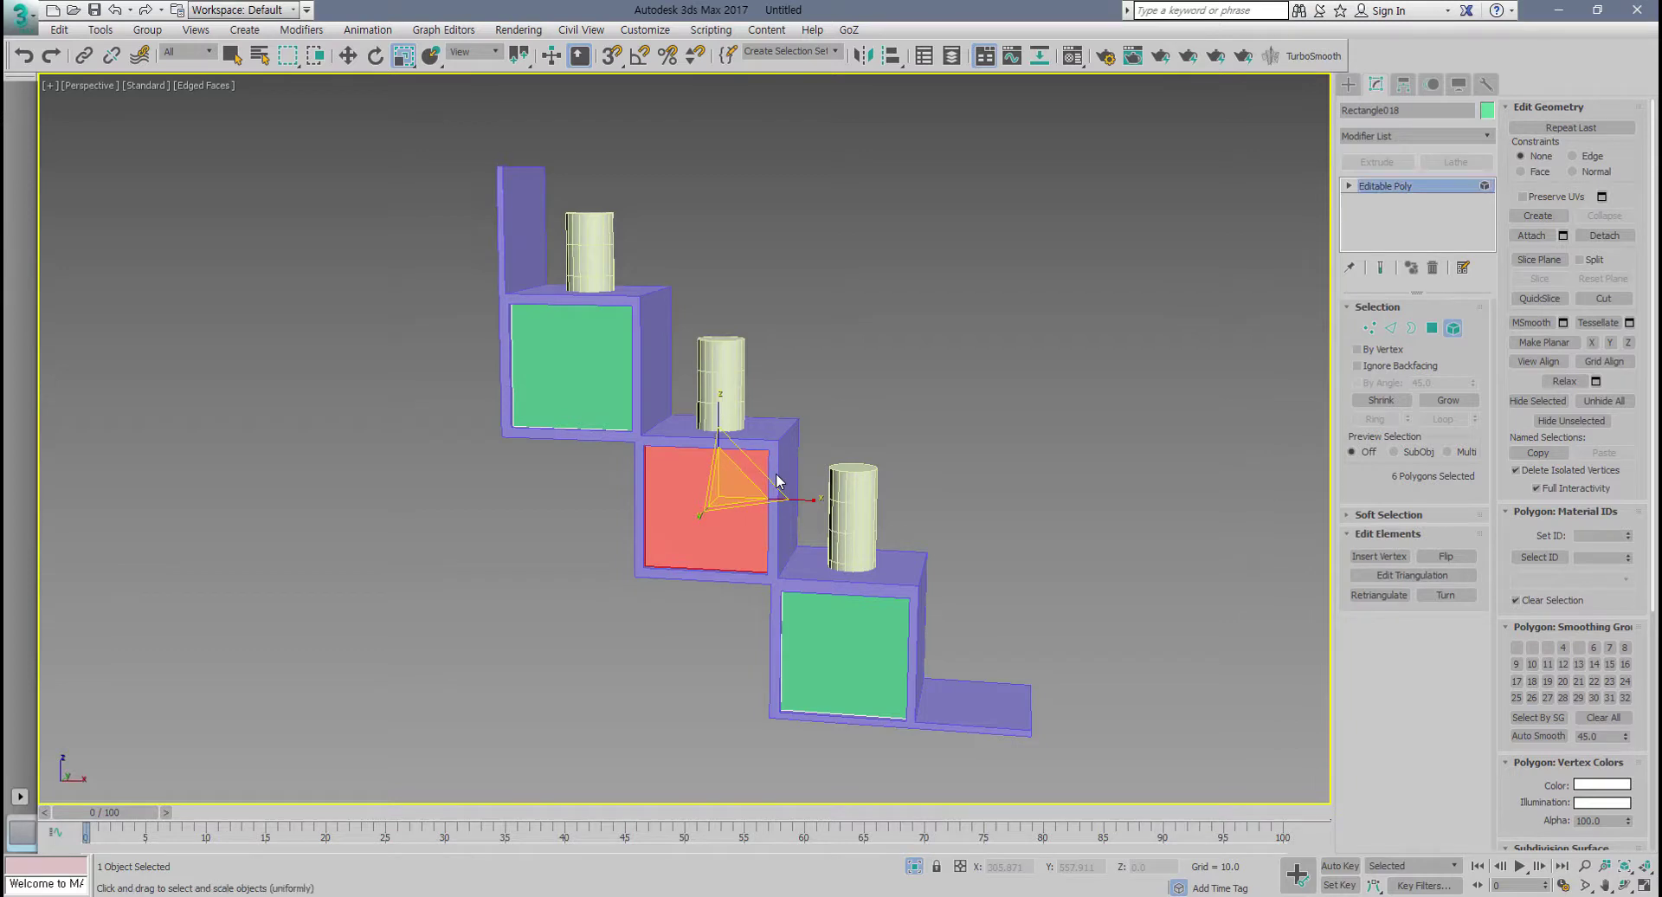
Step: Undo the green boxes' earlier changes and the ProBoolean cut, back to the uncut stair block, and select the boxes
middle_click_drag(775, 473, 693, 541, "alt")
left_click(1453, 332)
middle_click_drag(762, 489, 681, 515)
left_click(571, 553)
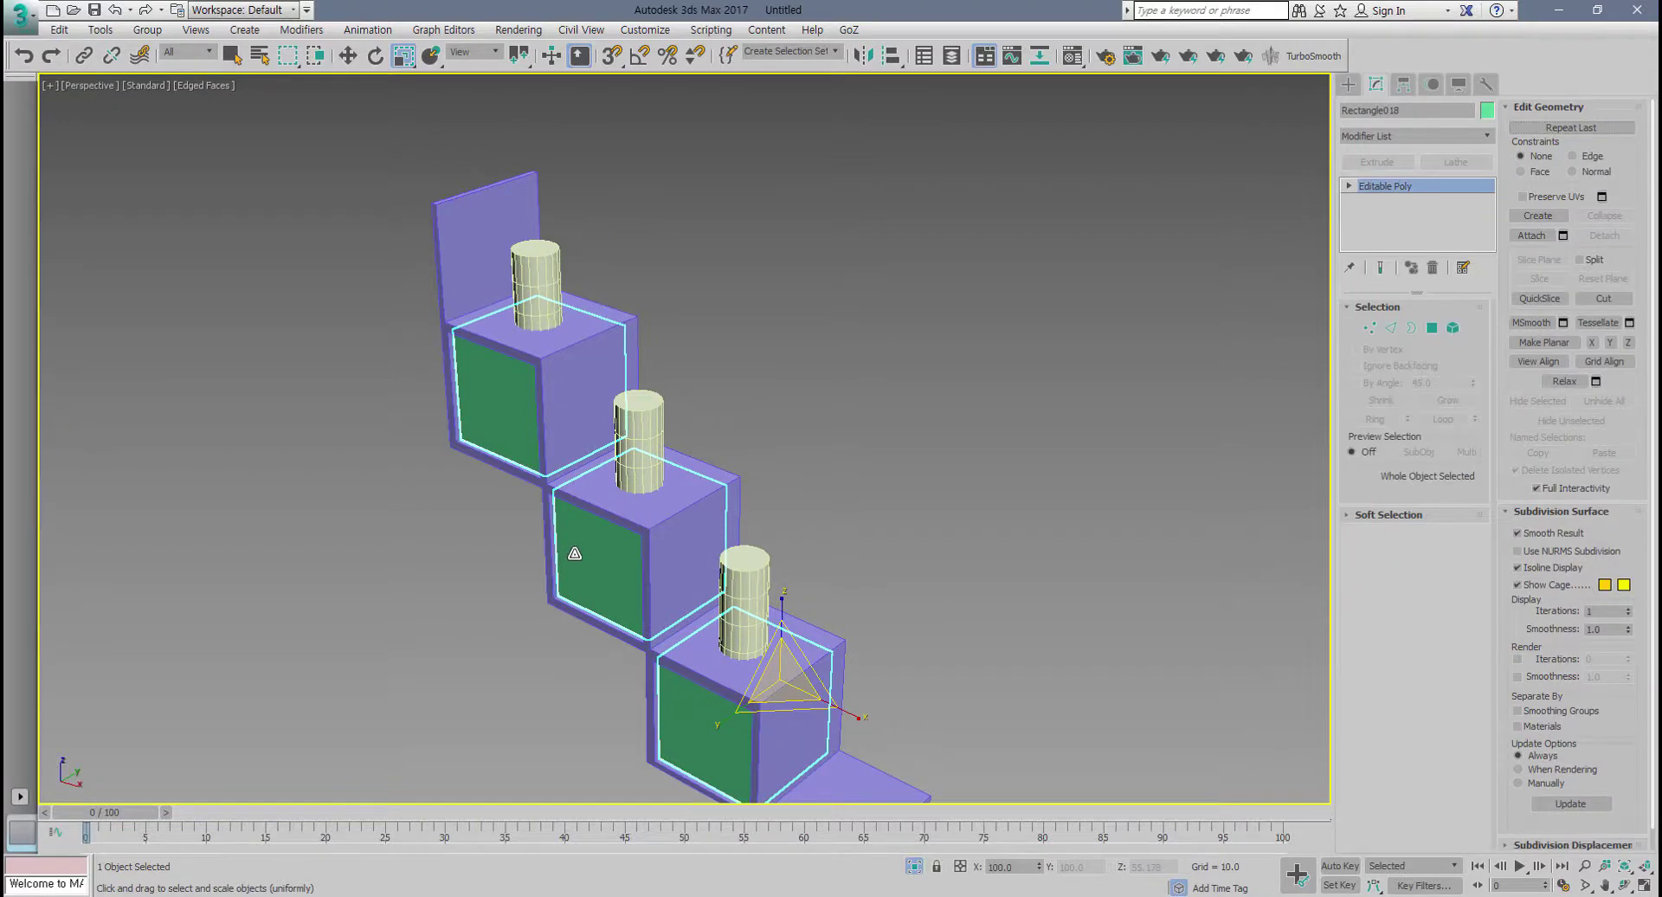
key("ctrl+z")
key("ctrl+z")
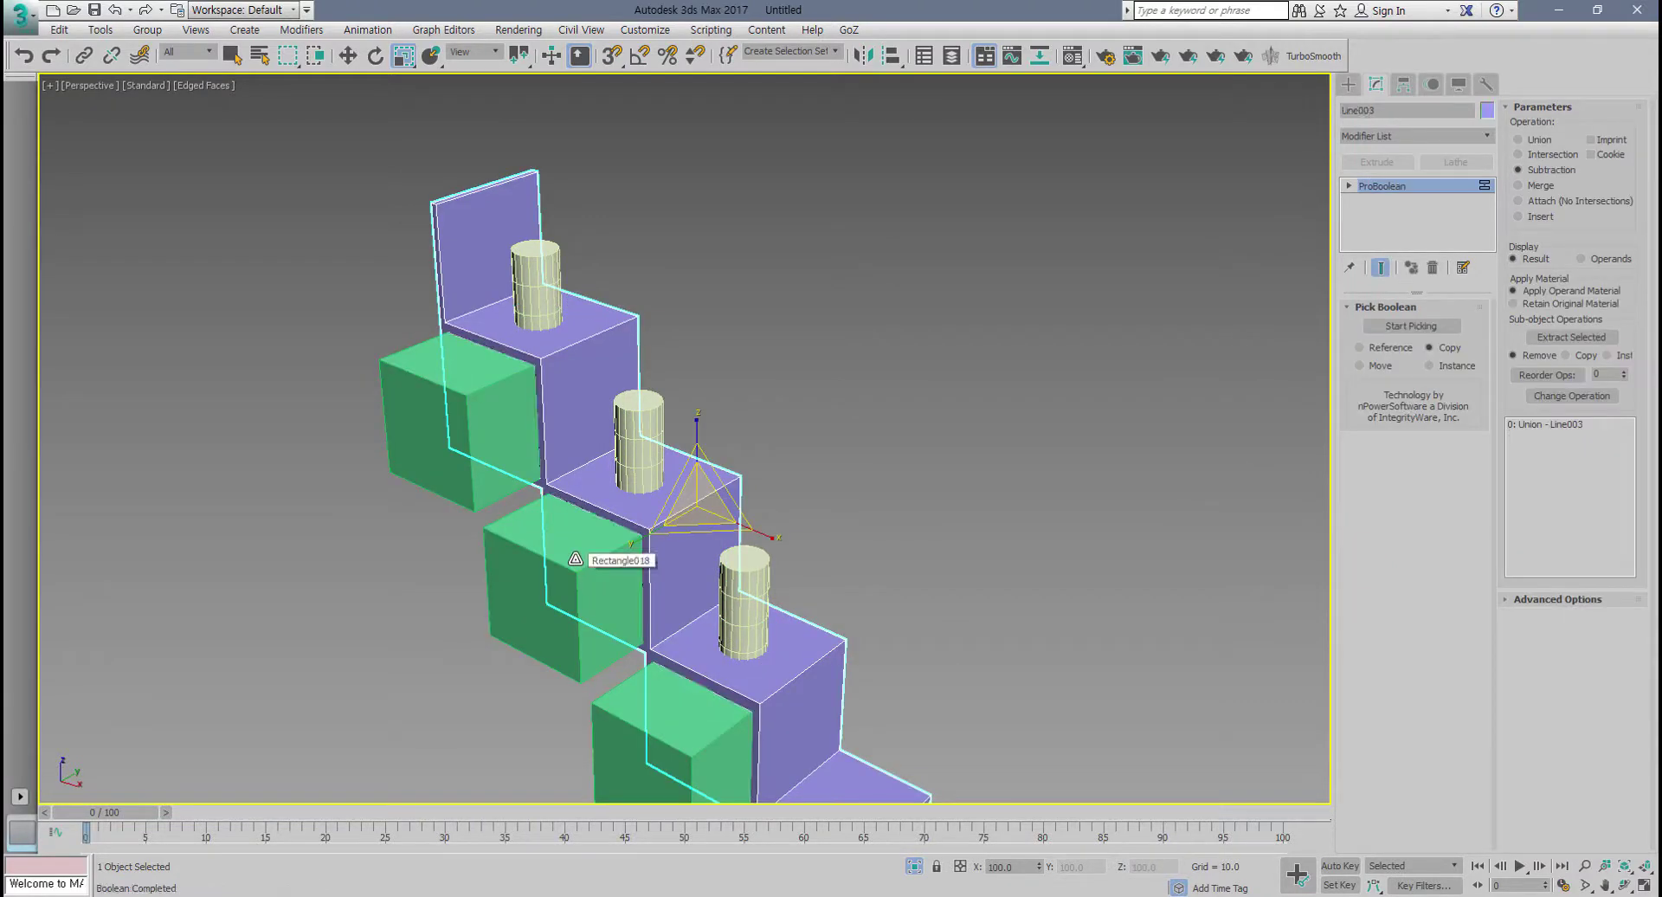
left_click(574, 556)
scroll(588, 541, "down", 5)
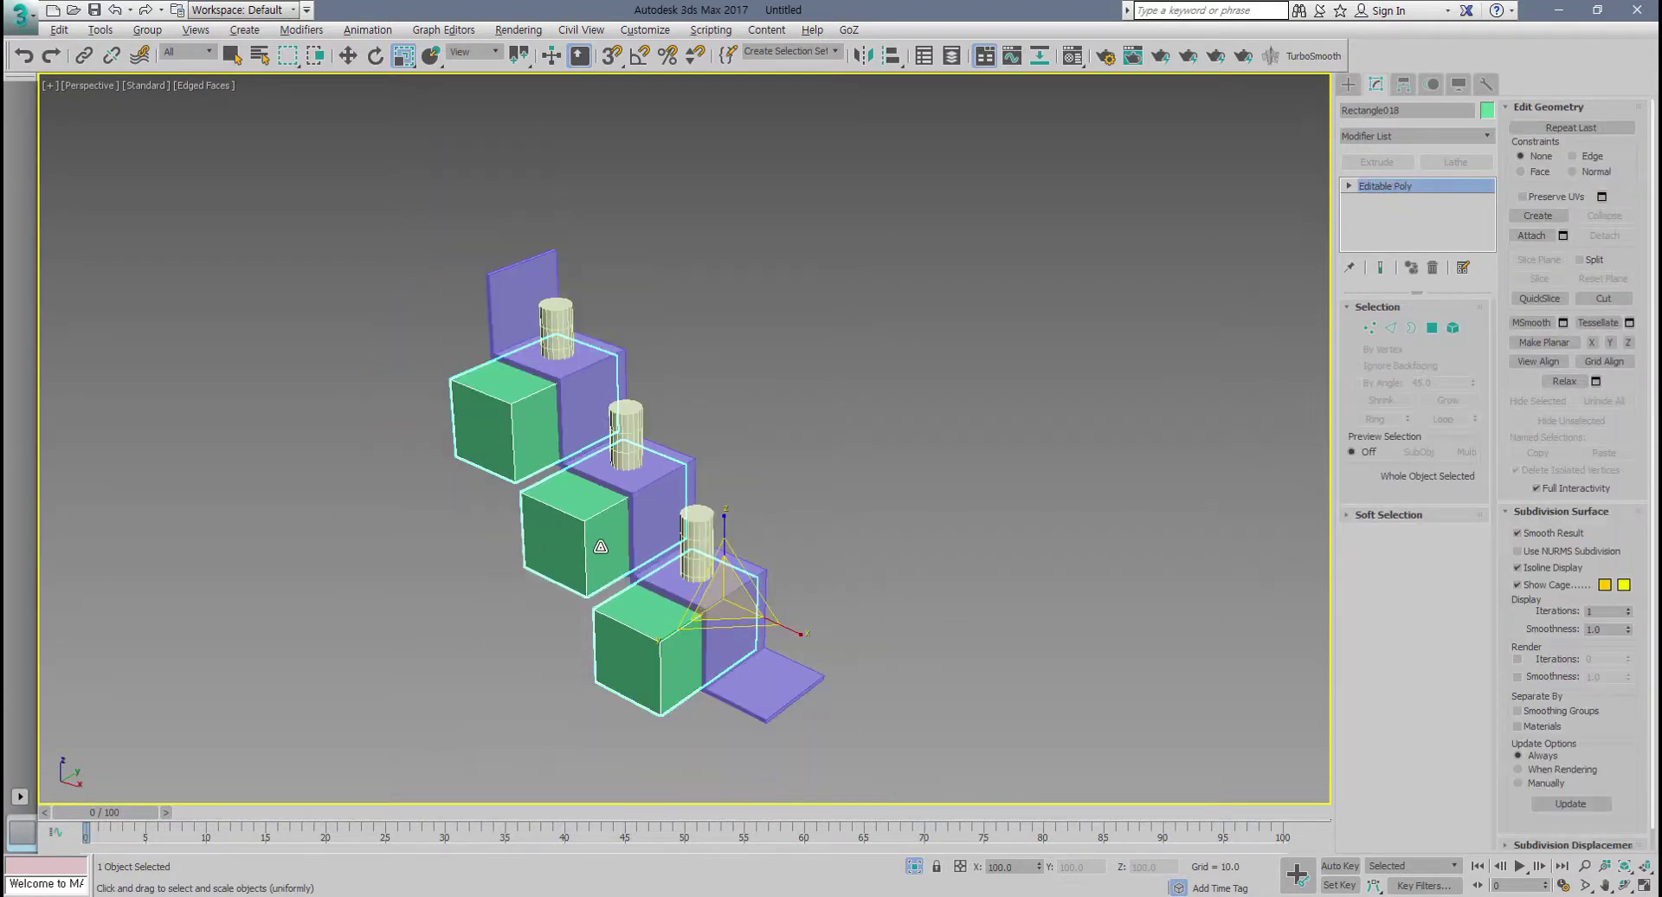
Step: Turn the stair block into a Boolean compound object and subtract the green boxes from it as an operand
left_click(625, 349)
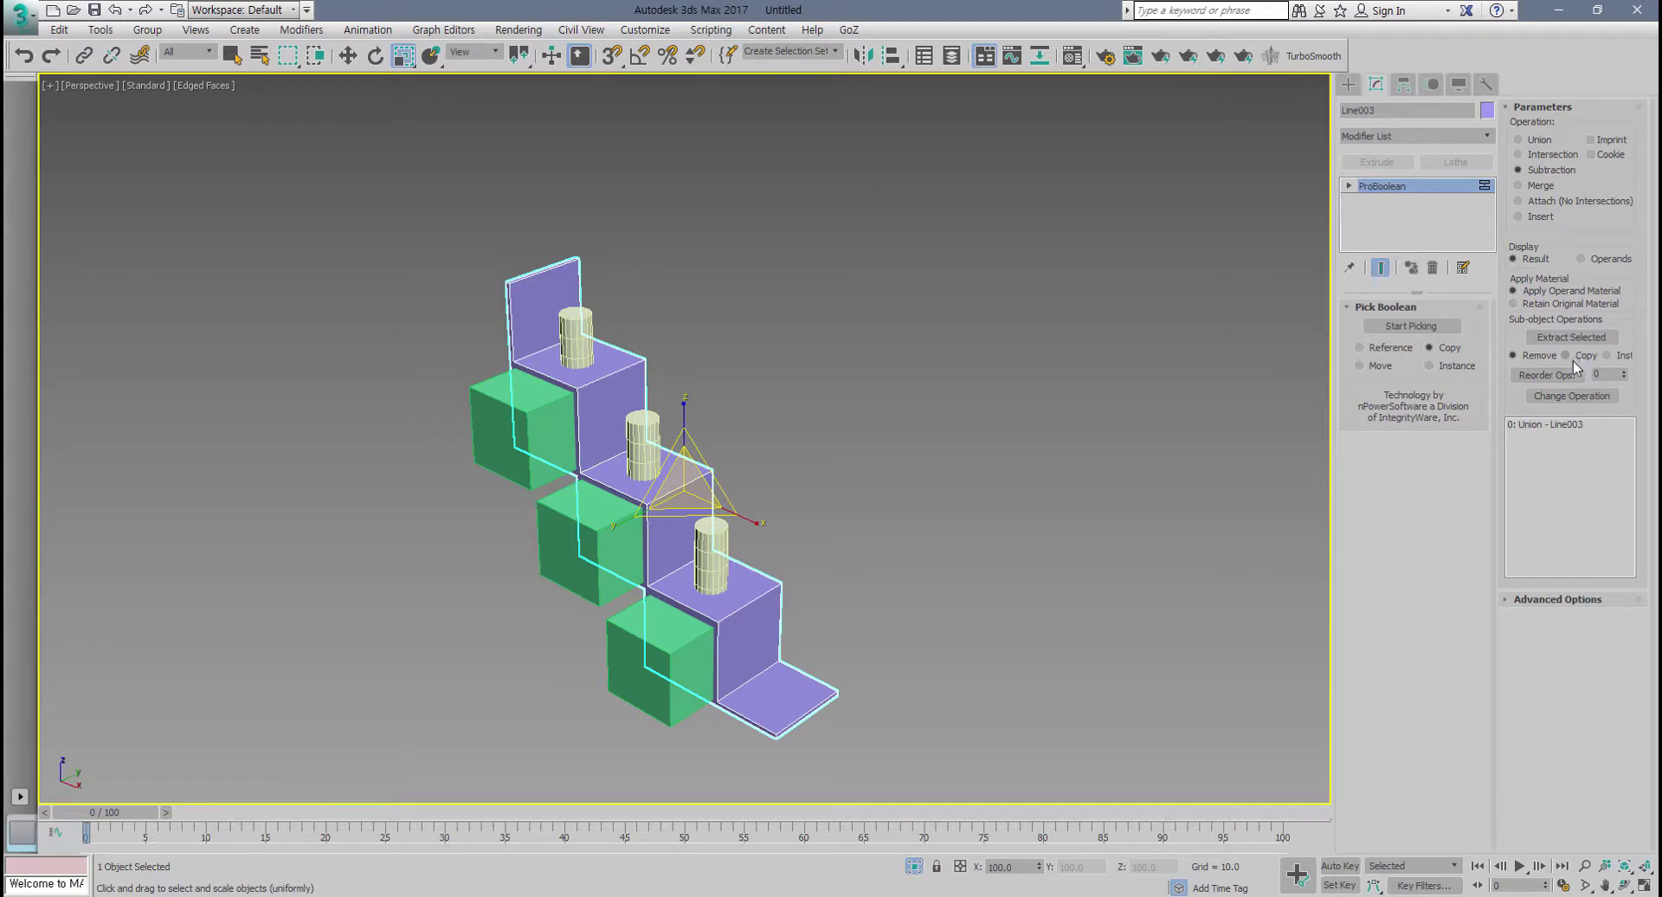
left_click(1347, 84)
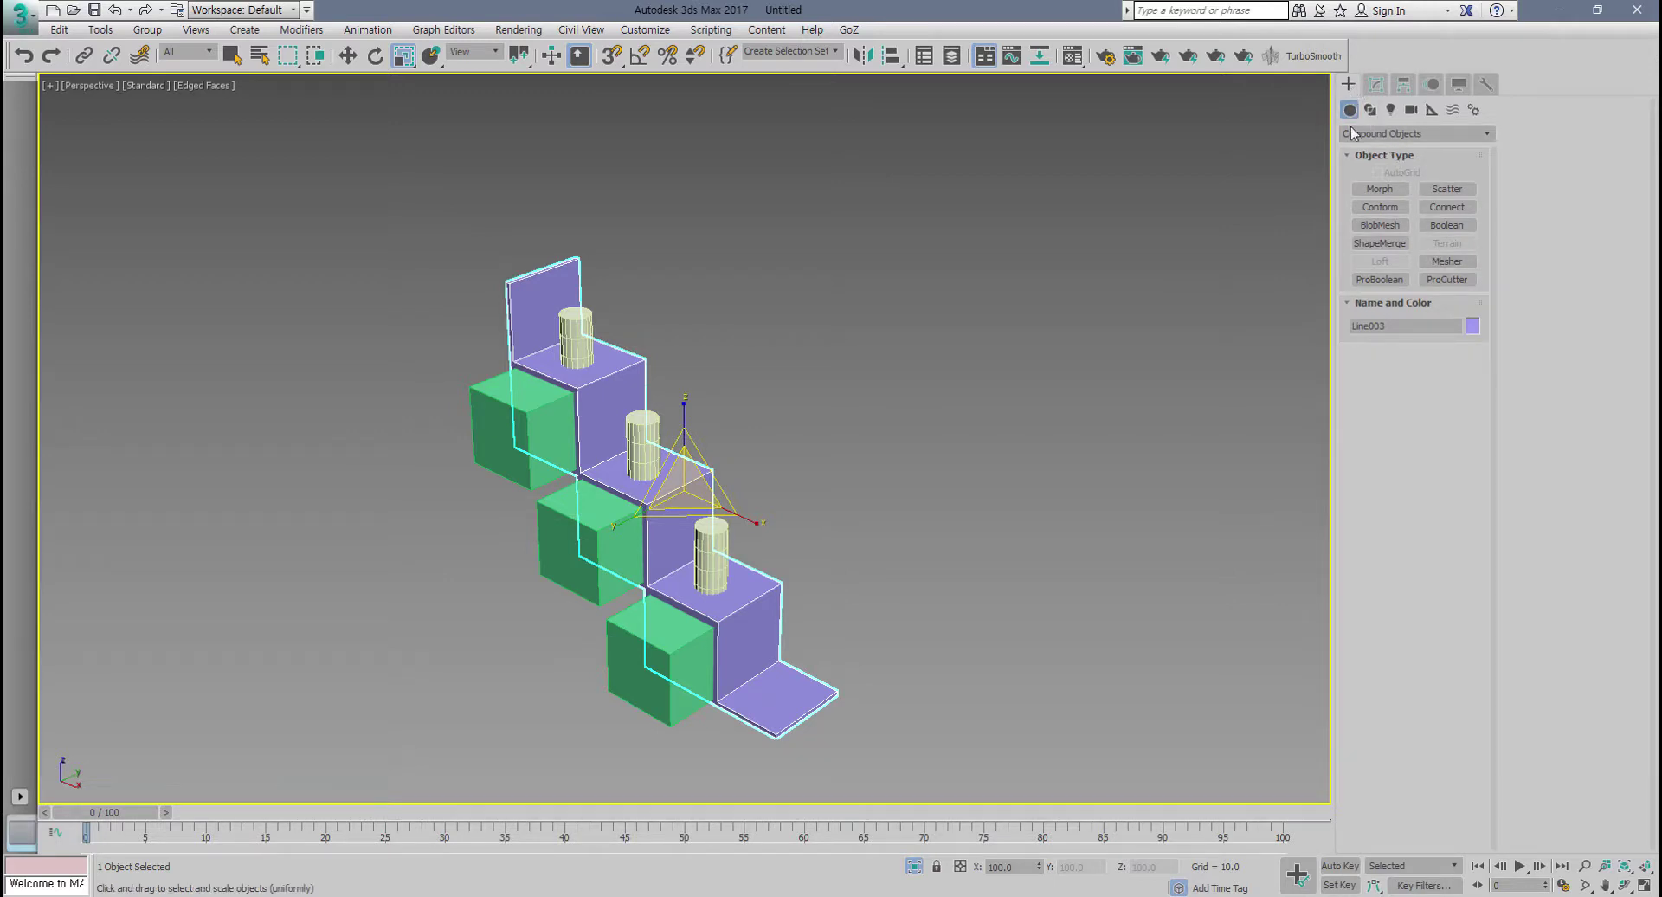
left_click(1445, 228)
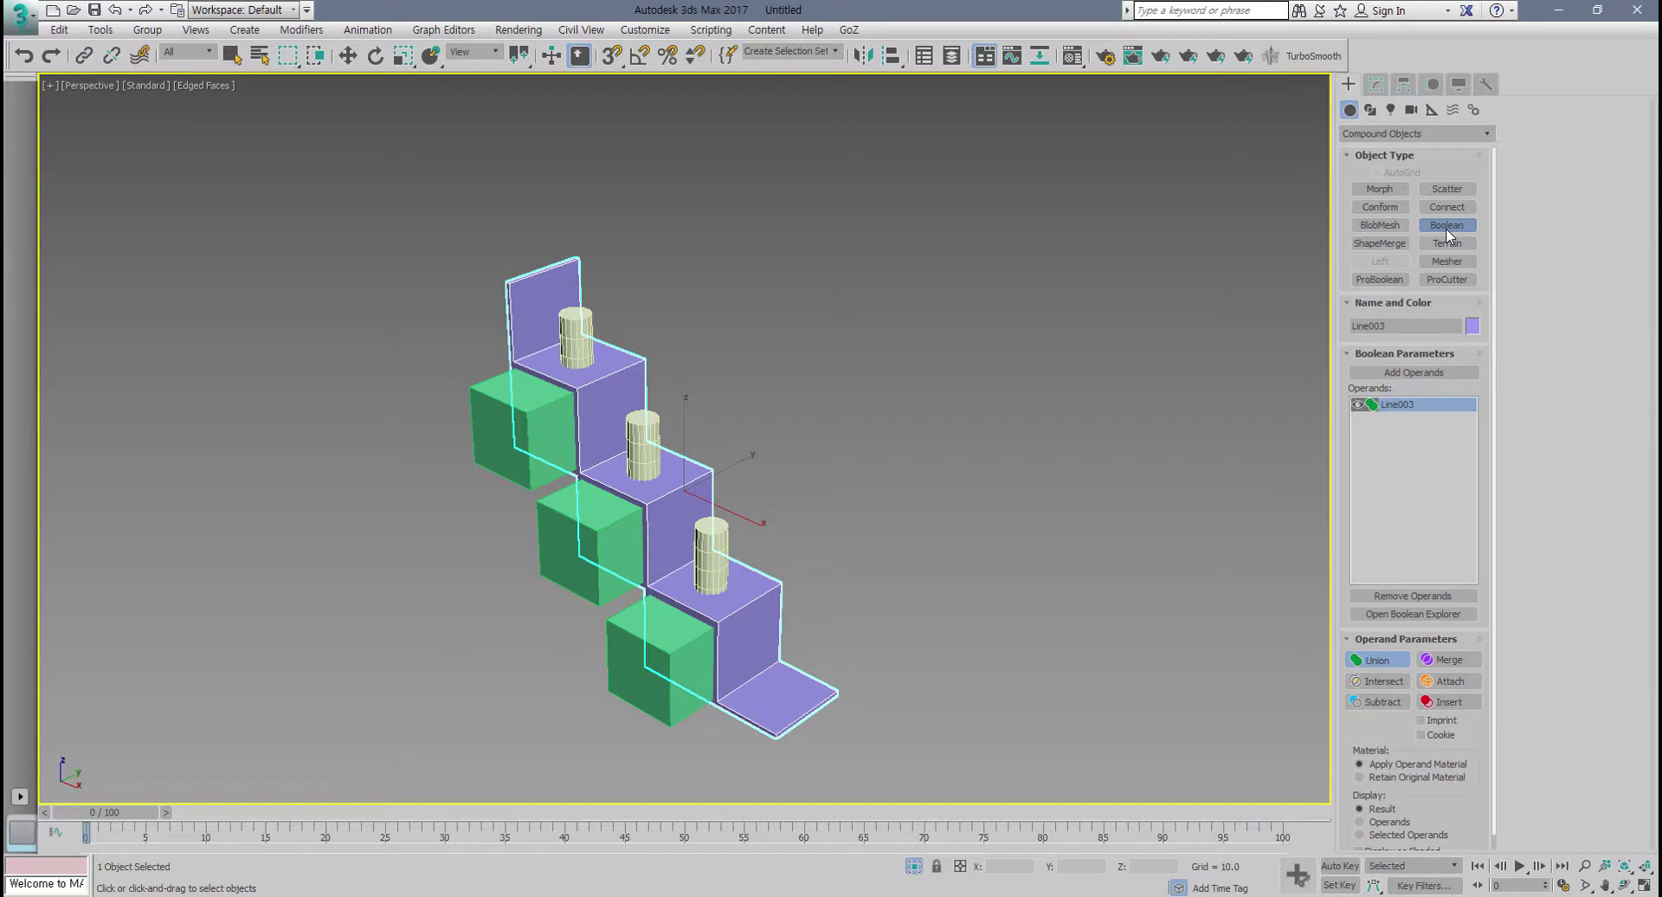
left_click_drag(1337, 648, 1338, 570)
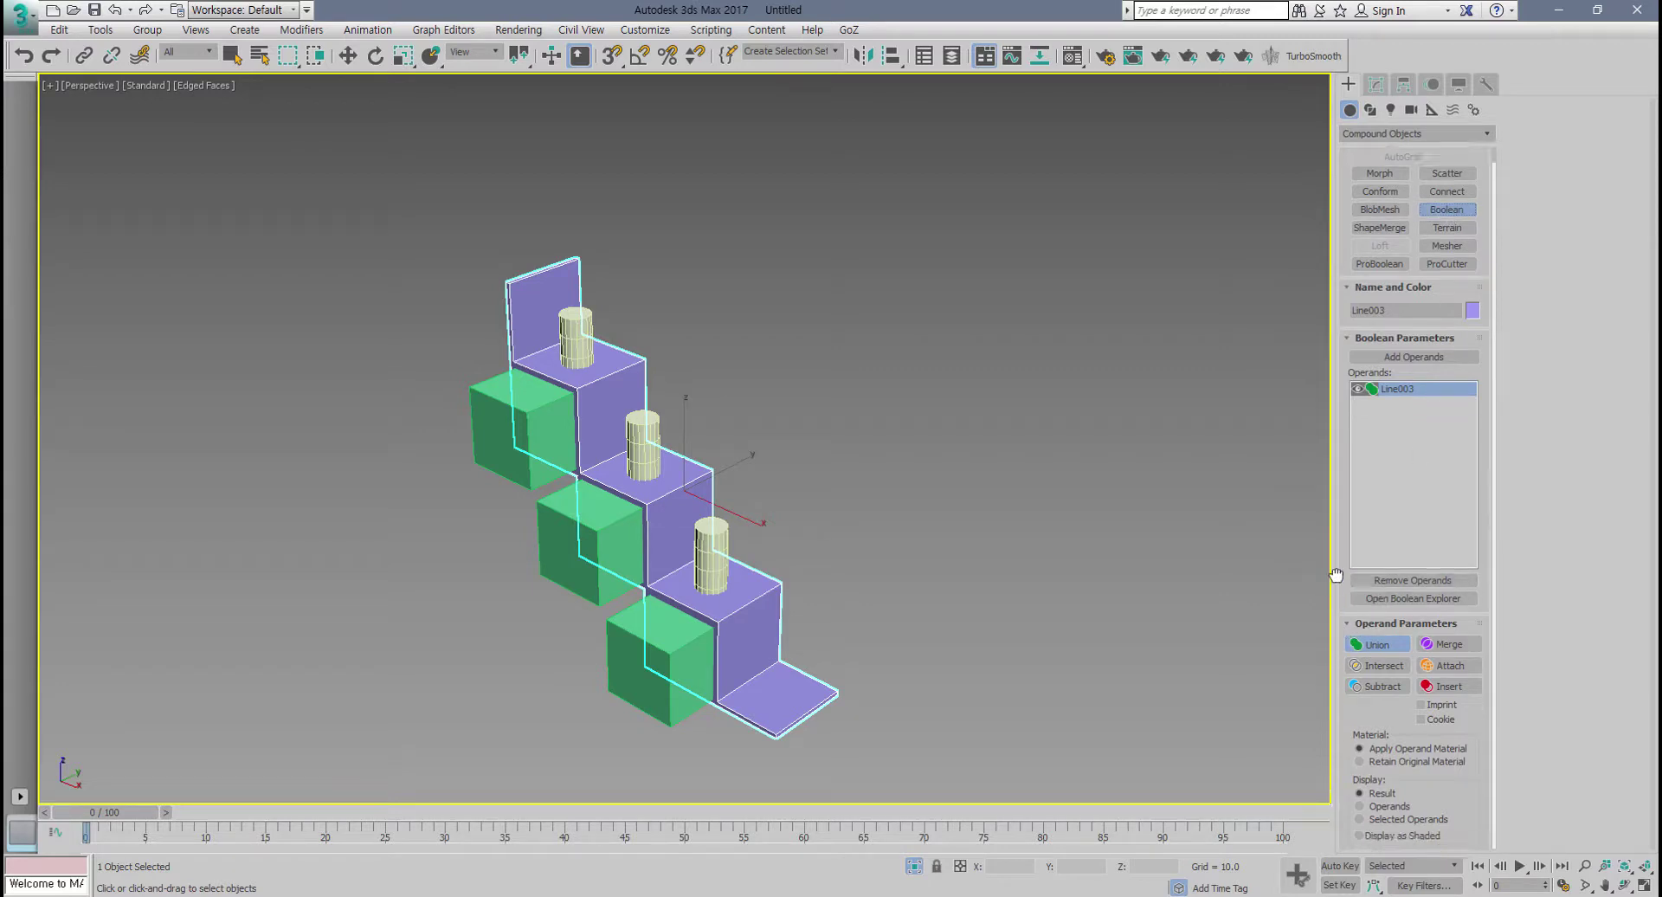
left_click(1382, 687)
left_click(1426, 361)
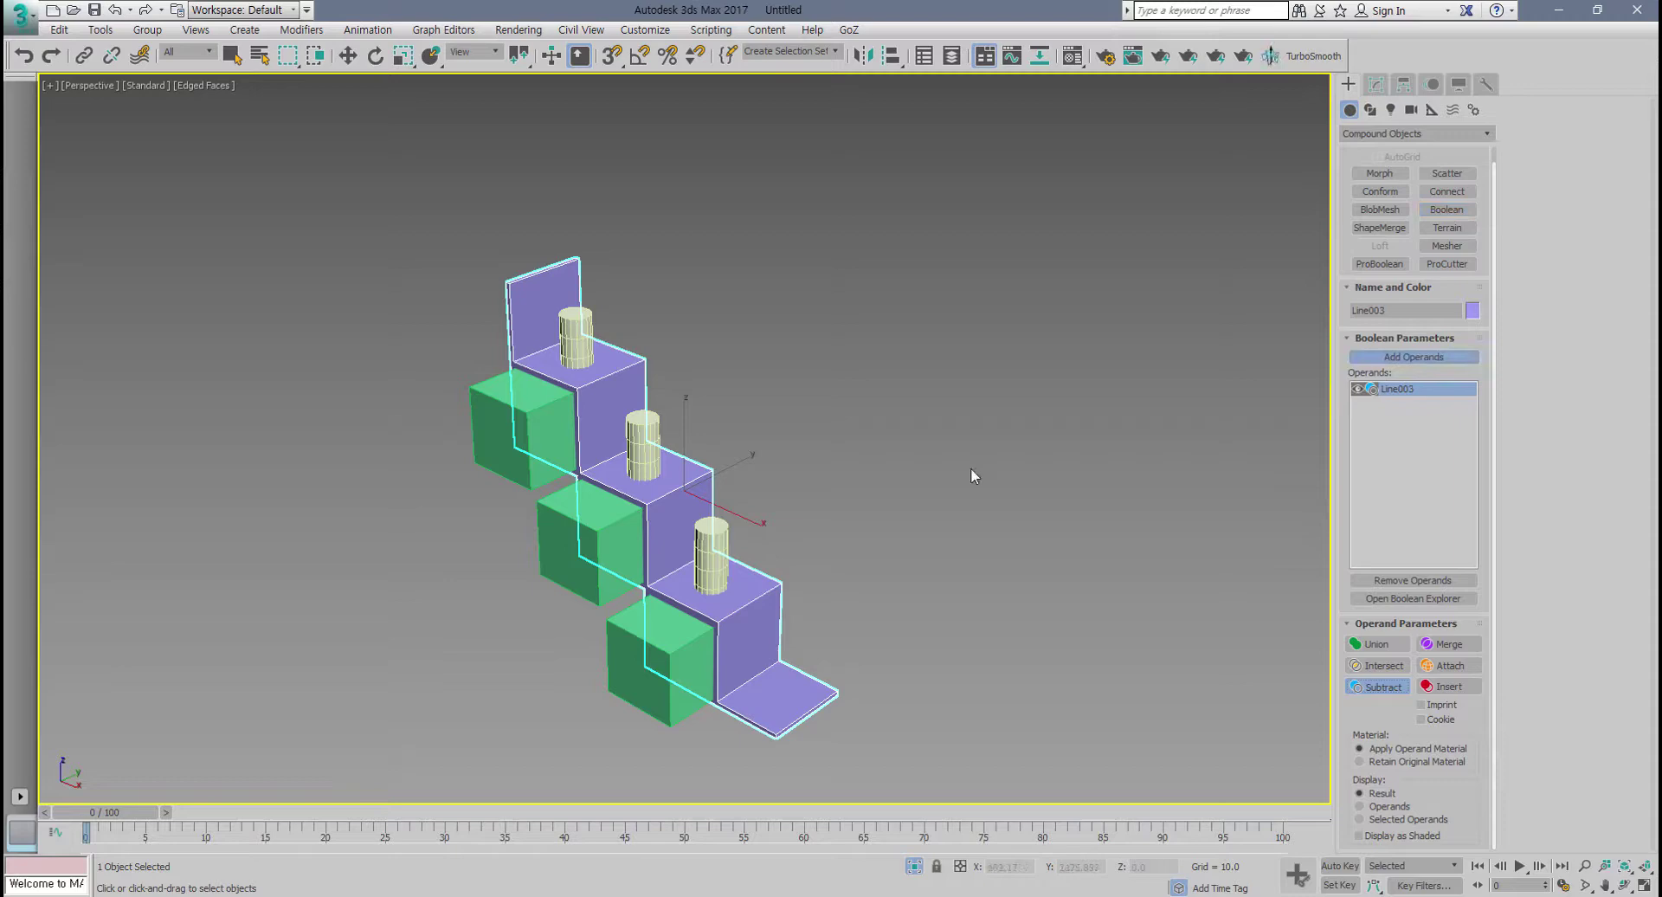
left_click(551, 410)
scroll(608, 476, "up", 5)
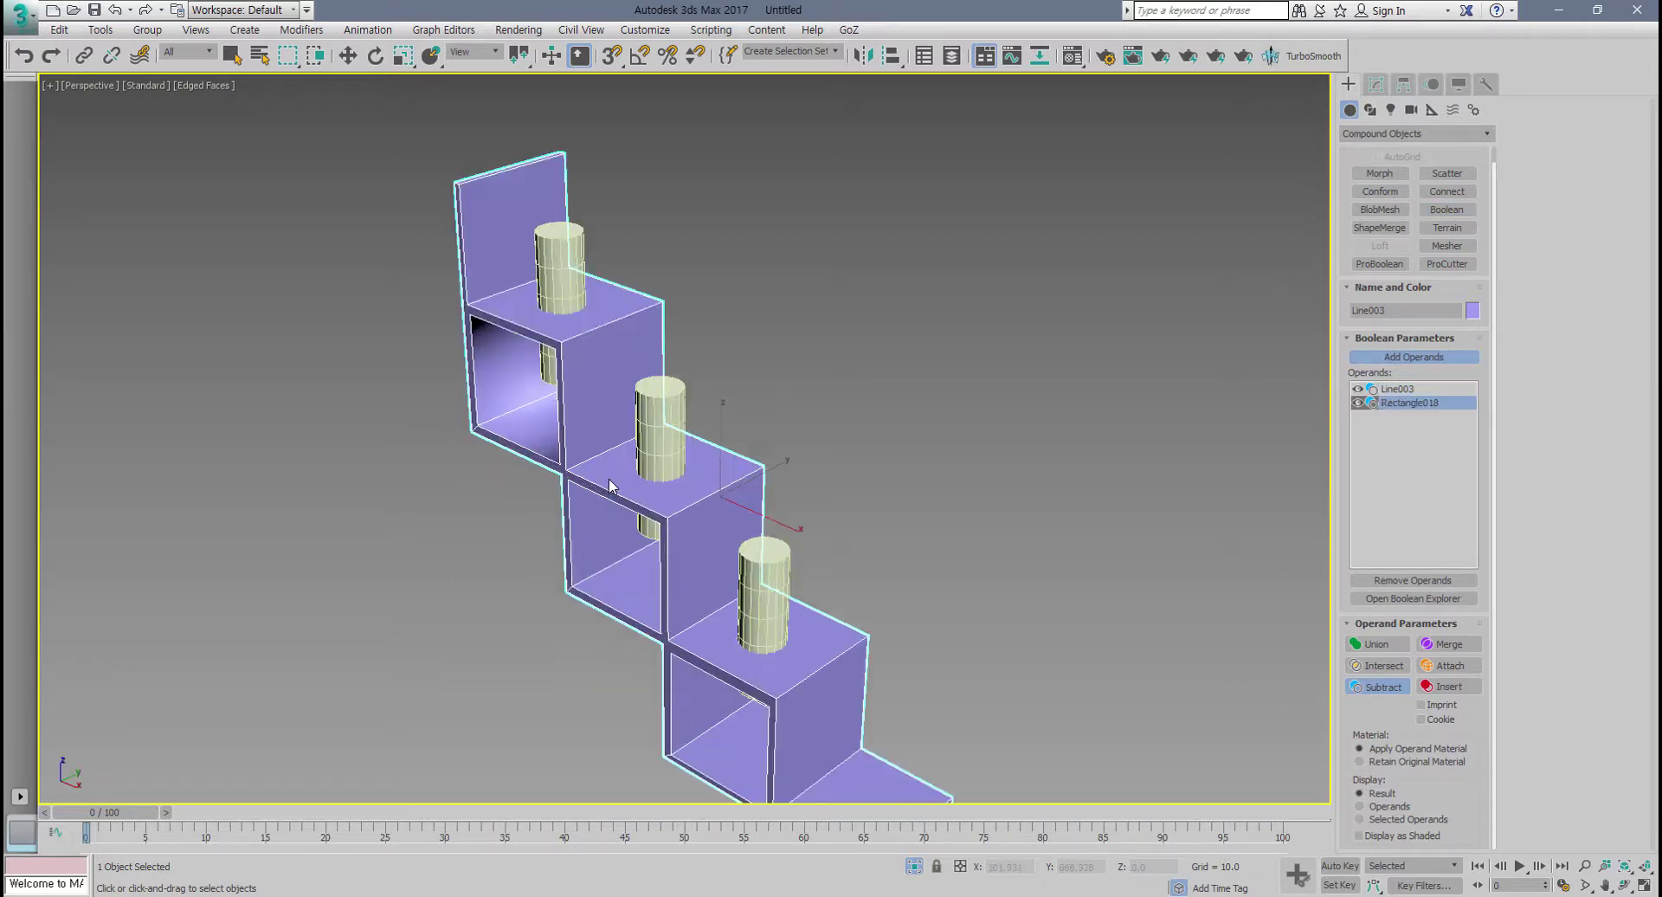
Step: Subtract the three cylinders from the stair block to cut a round hole in each step
mouse_move(608, 477)
middle_mouse_down("alt")
mouse_move(697, 405)
mouse_move(573, 509)
mouse_move(600, 498)
middle_mouse_up("alt")
scroll(582, 498, "down", 5)
scroll(616, 389, "up", 3)
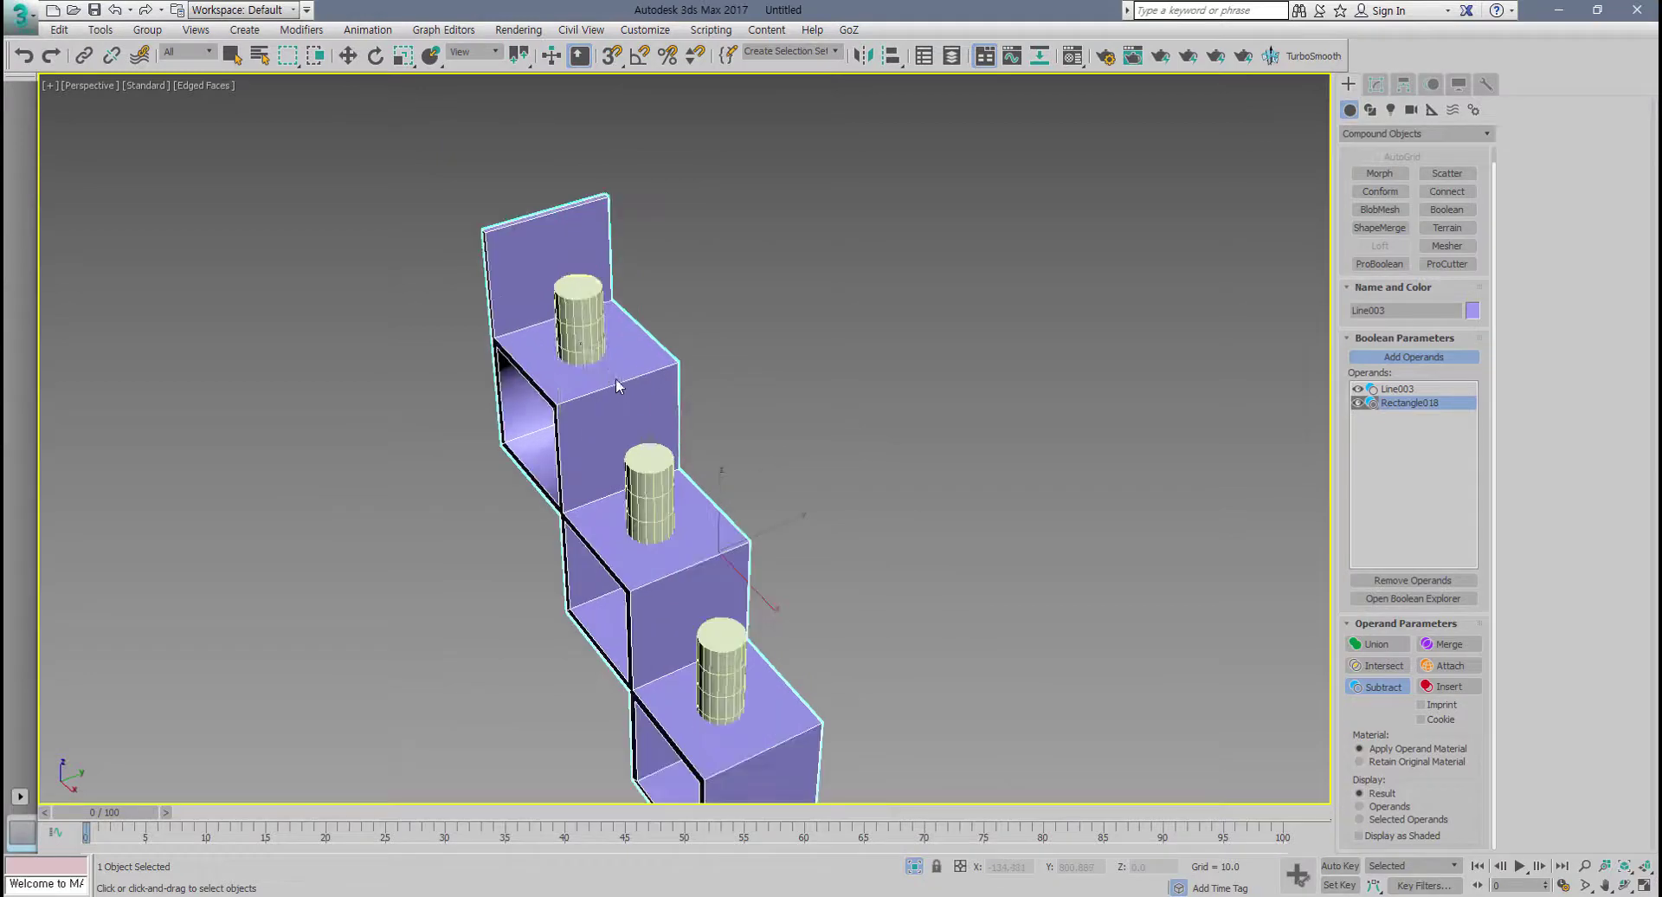
left_click(585, 336)
left_click(654, 478)
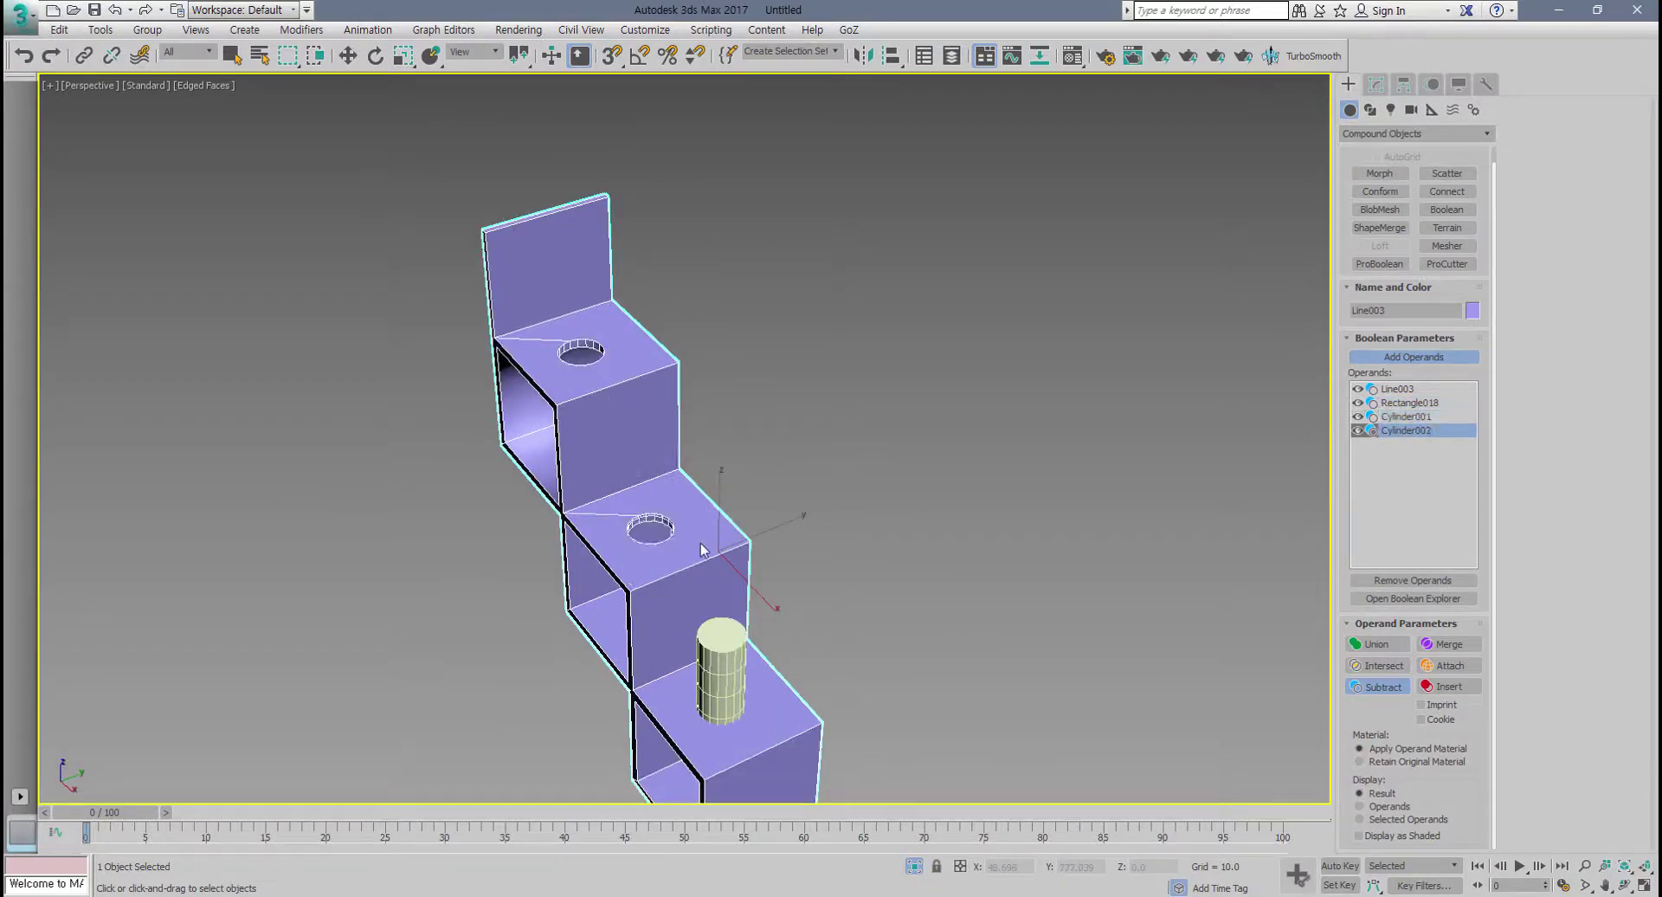
left_click(712, 647)
Step: Examine the box openings and round holes of the cut stair block from below
scroll(732, 466, "up", 3)
middle_click_drag(743, 541, 641, 469, "alt")
scroll(610, 438, "up", 3)
scroll(646, 479, "up", 5)
scroll(641, 501, "down", 4)
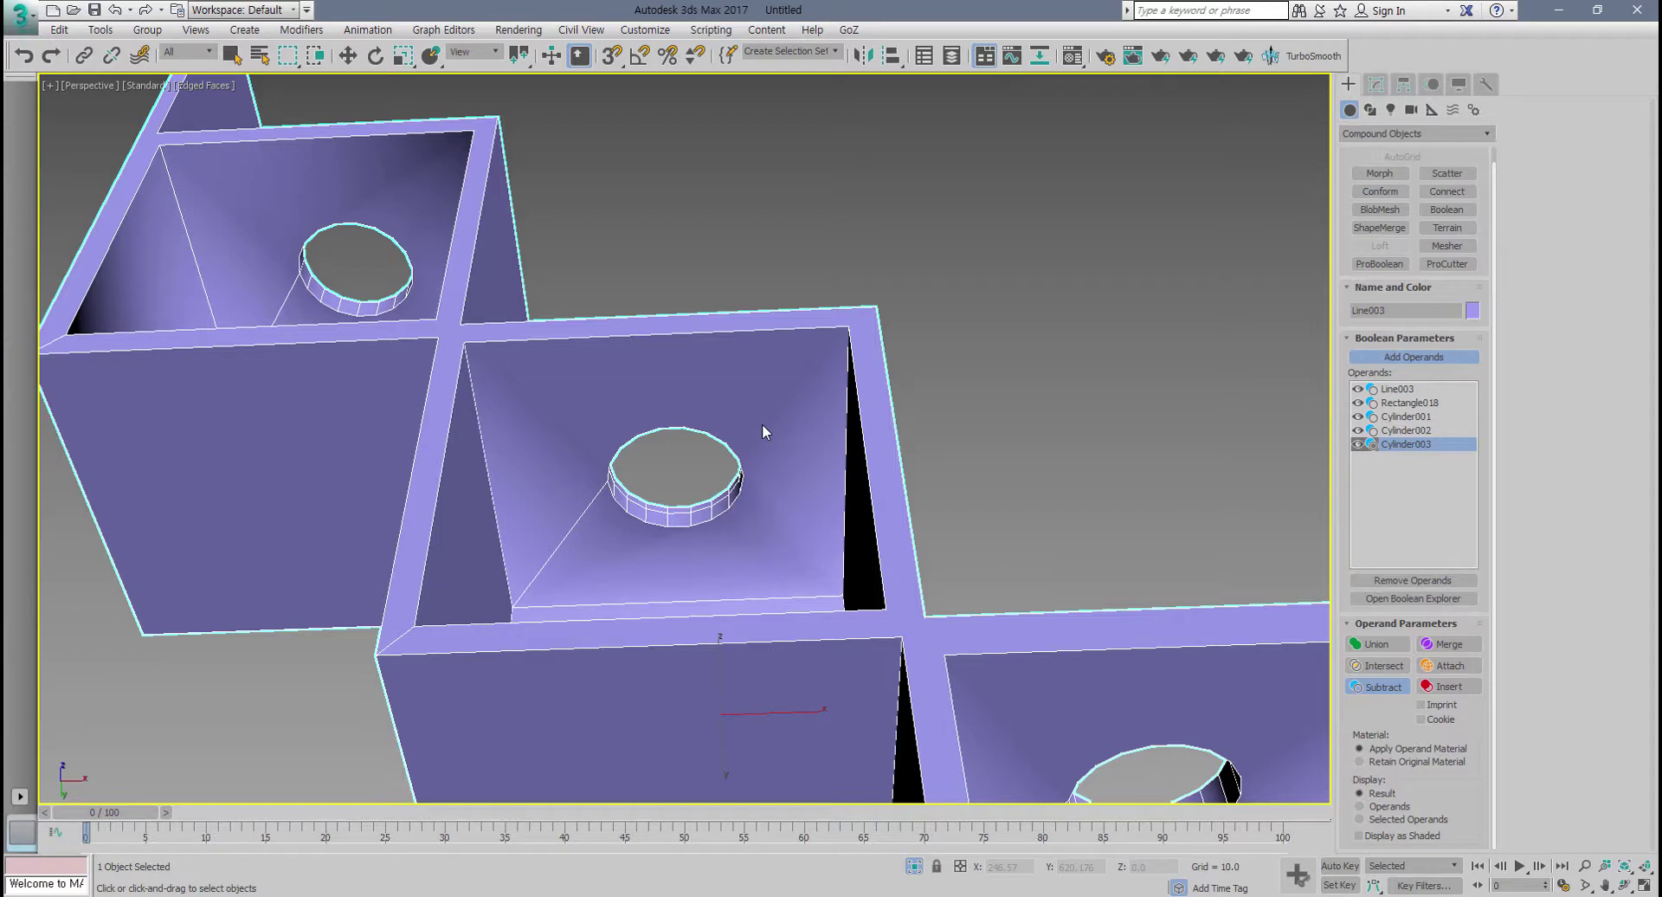
scroll(781, 538, "down", 3)
middle_click_drag(781, 538, 756, 556, "alt")
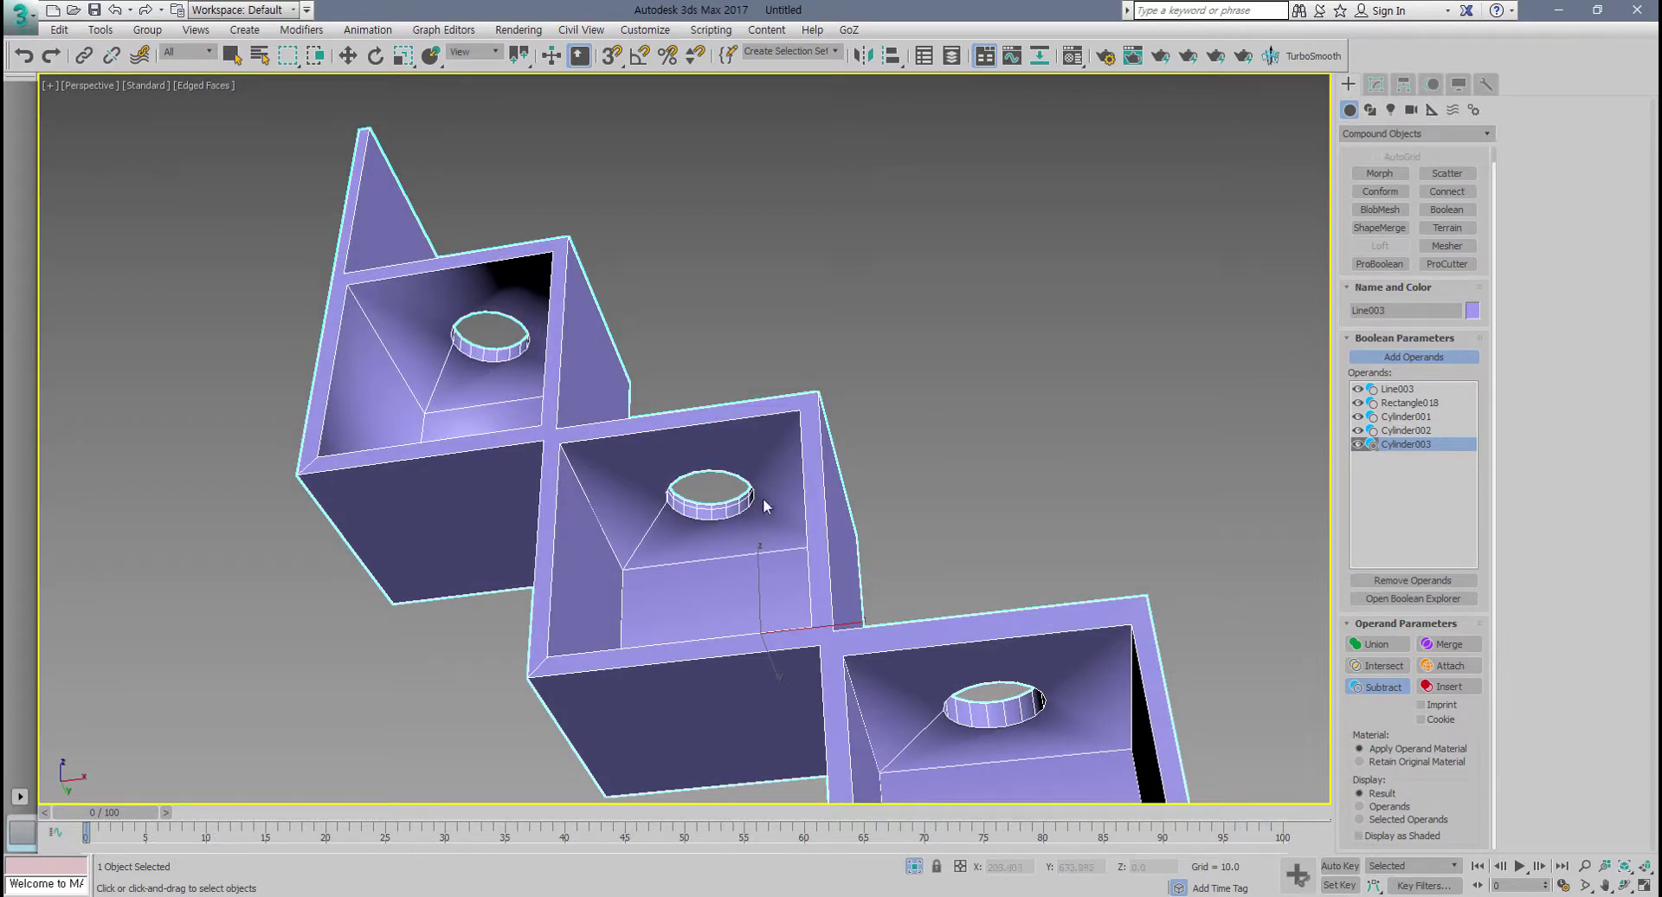
middle_click_drag(775, 465, 708, 426)
Step: End operand picking and convert the cut stair block to an Editable Poly
right_click(708, 426)
right_click(705, 422)
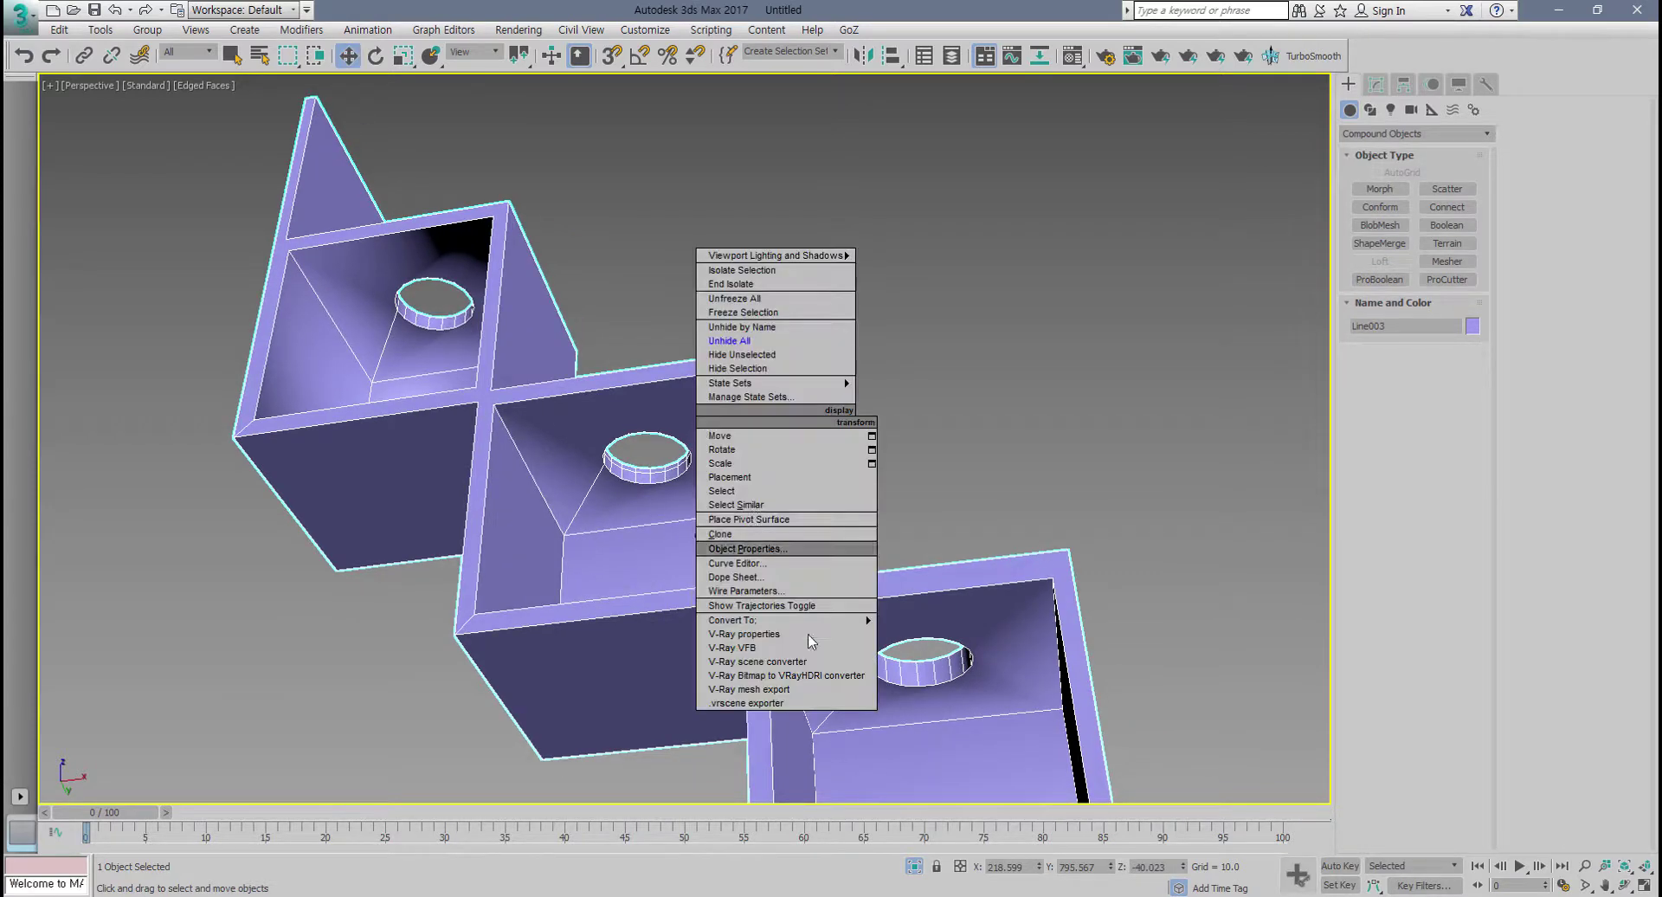
mouse_move(855, 621)
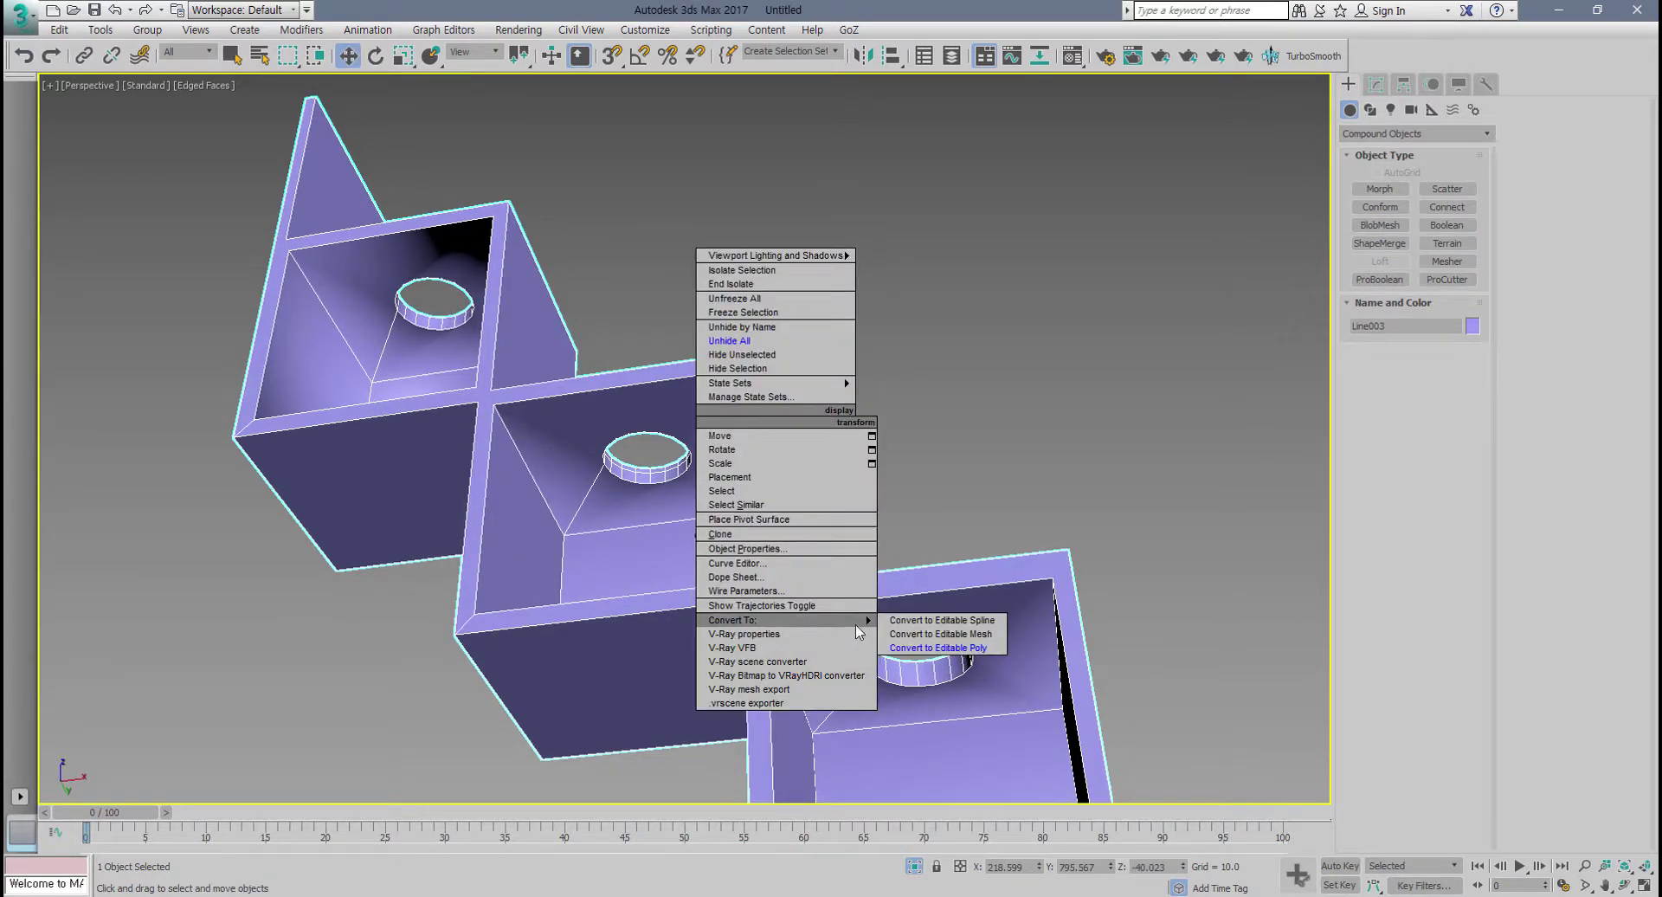
left_click(969, 647)
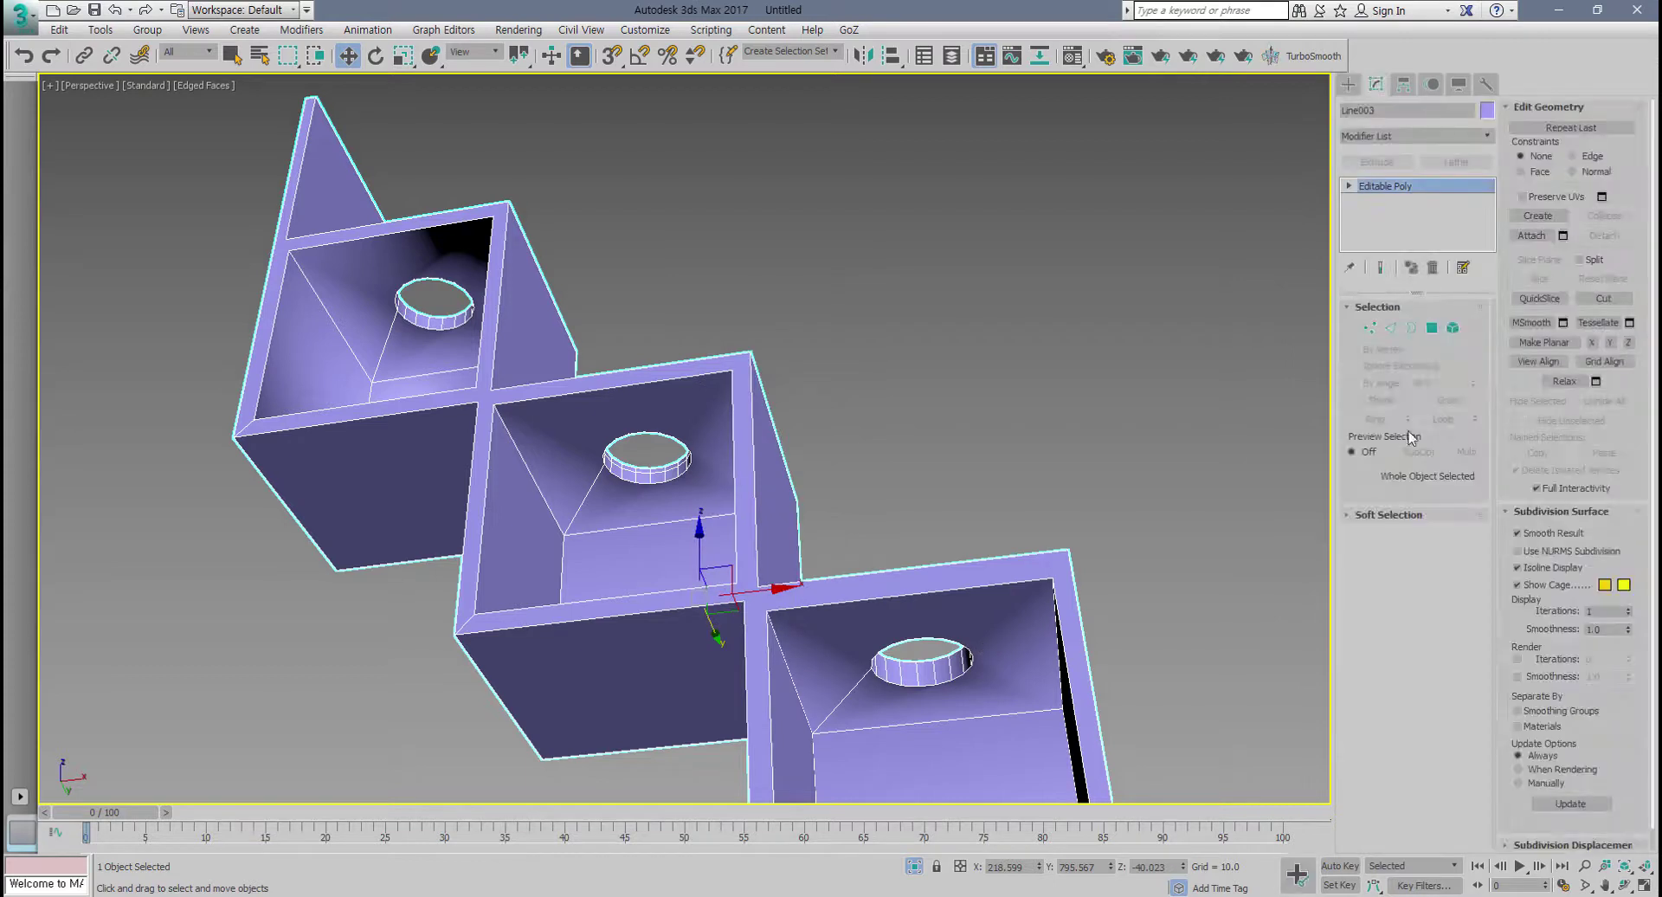
Step: Select the inner top polygons around the three round holes and clear all their smoothing groups
left_click(1432, 329)
left_click(637, 399)
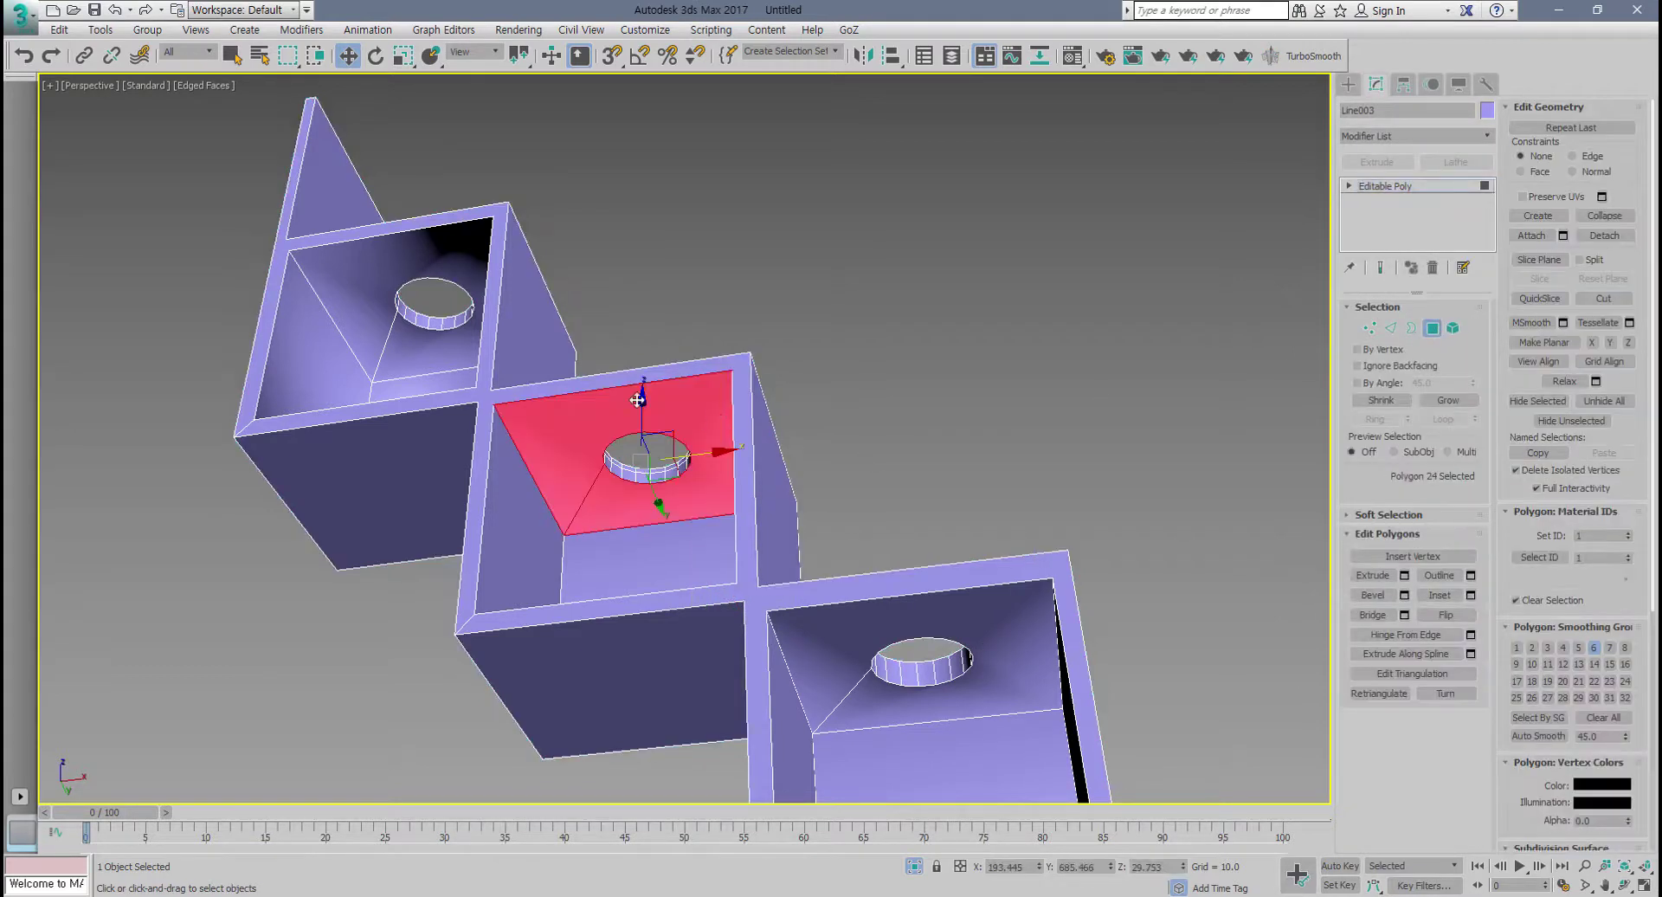
left_click(441, 256, "ctrl")
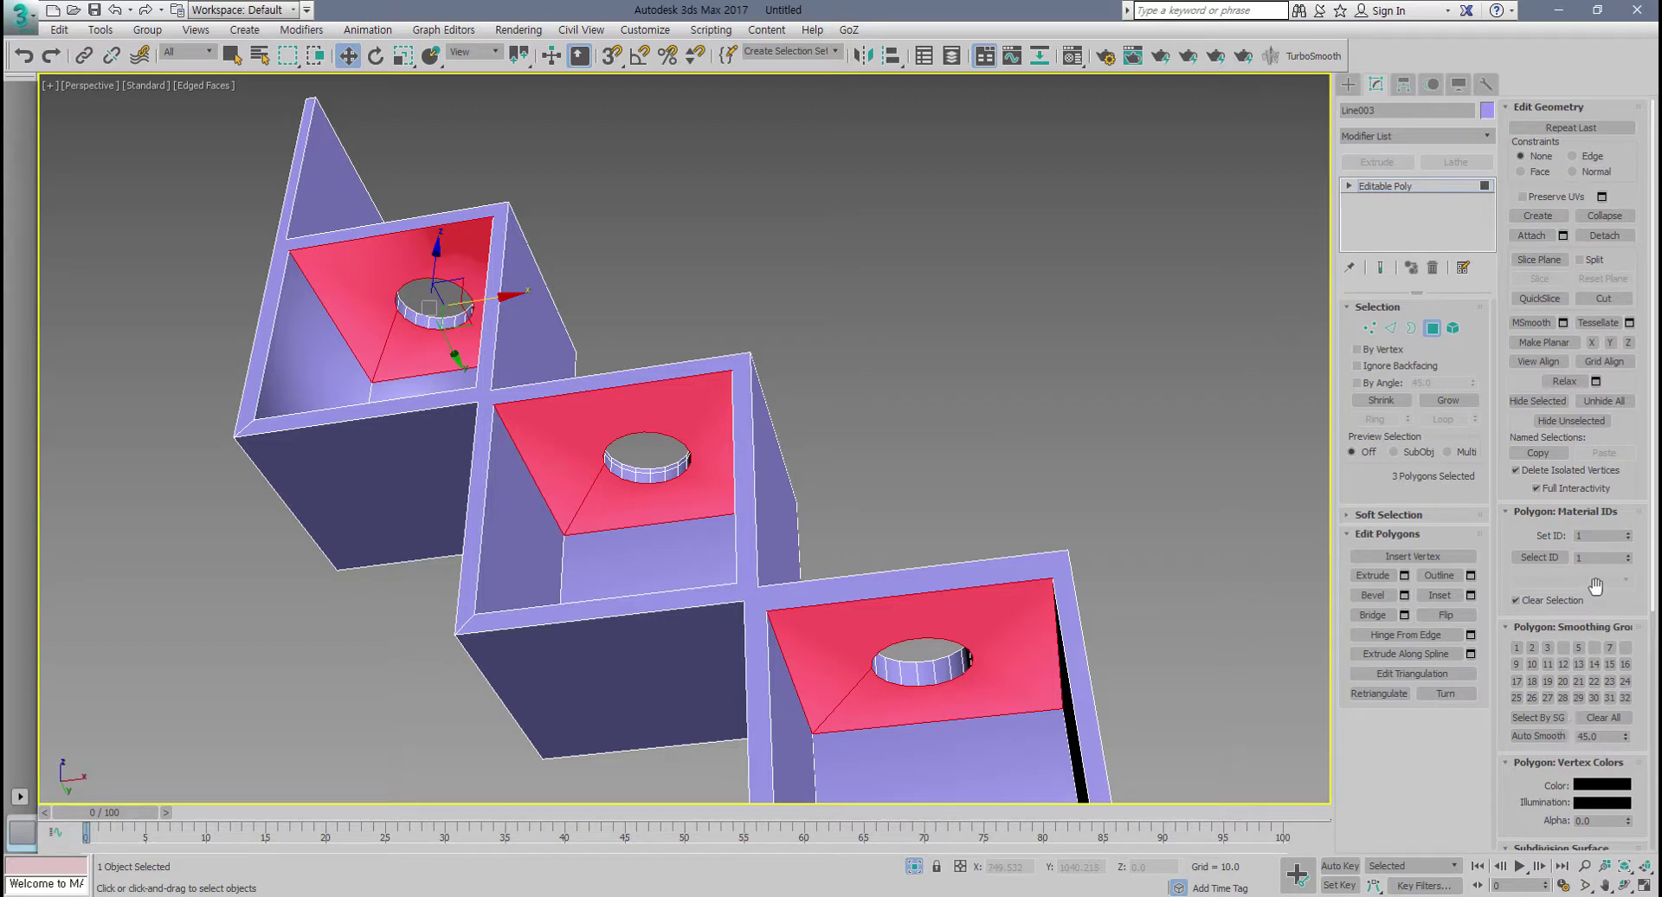
scroll(1595, 586, "down", 5)
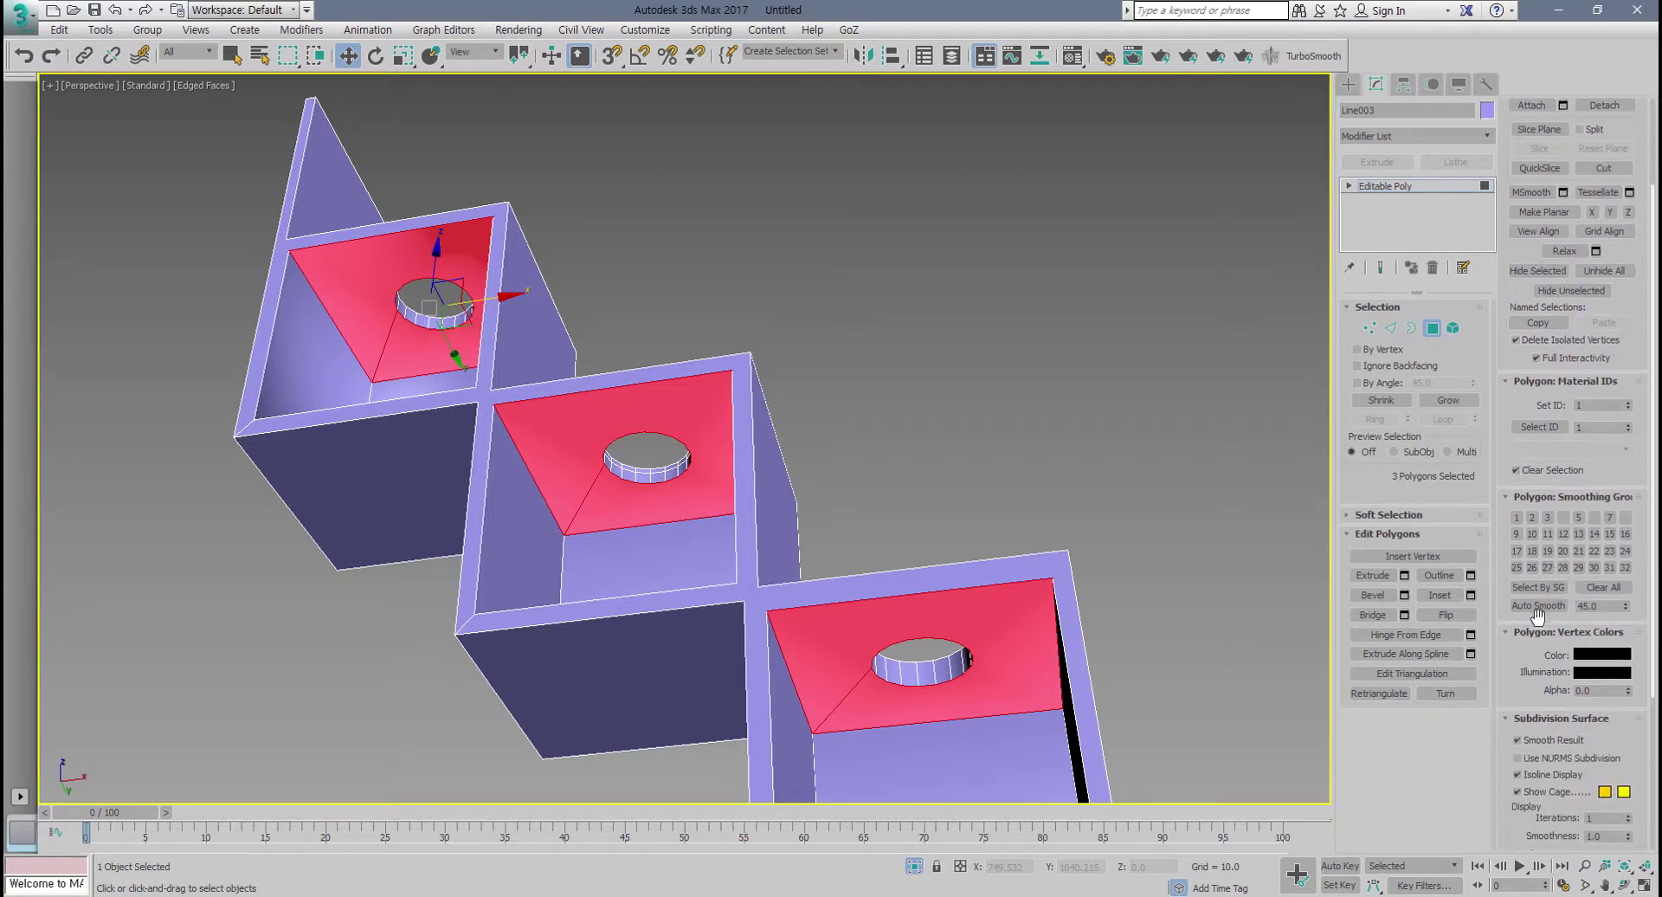
left_click(1607, 588)
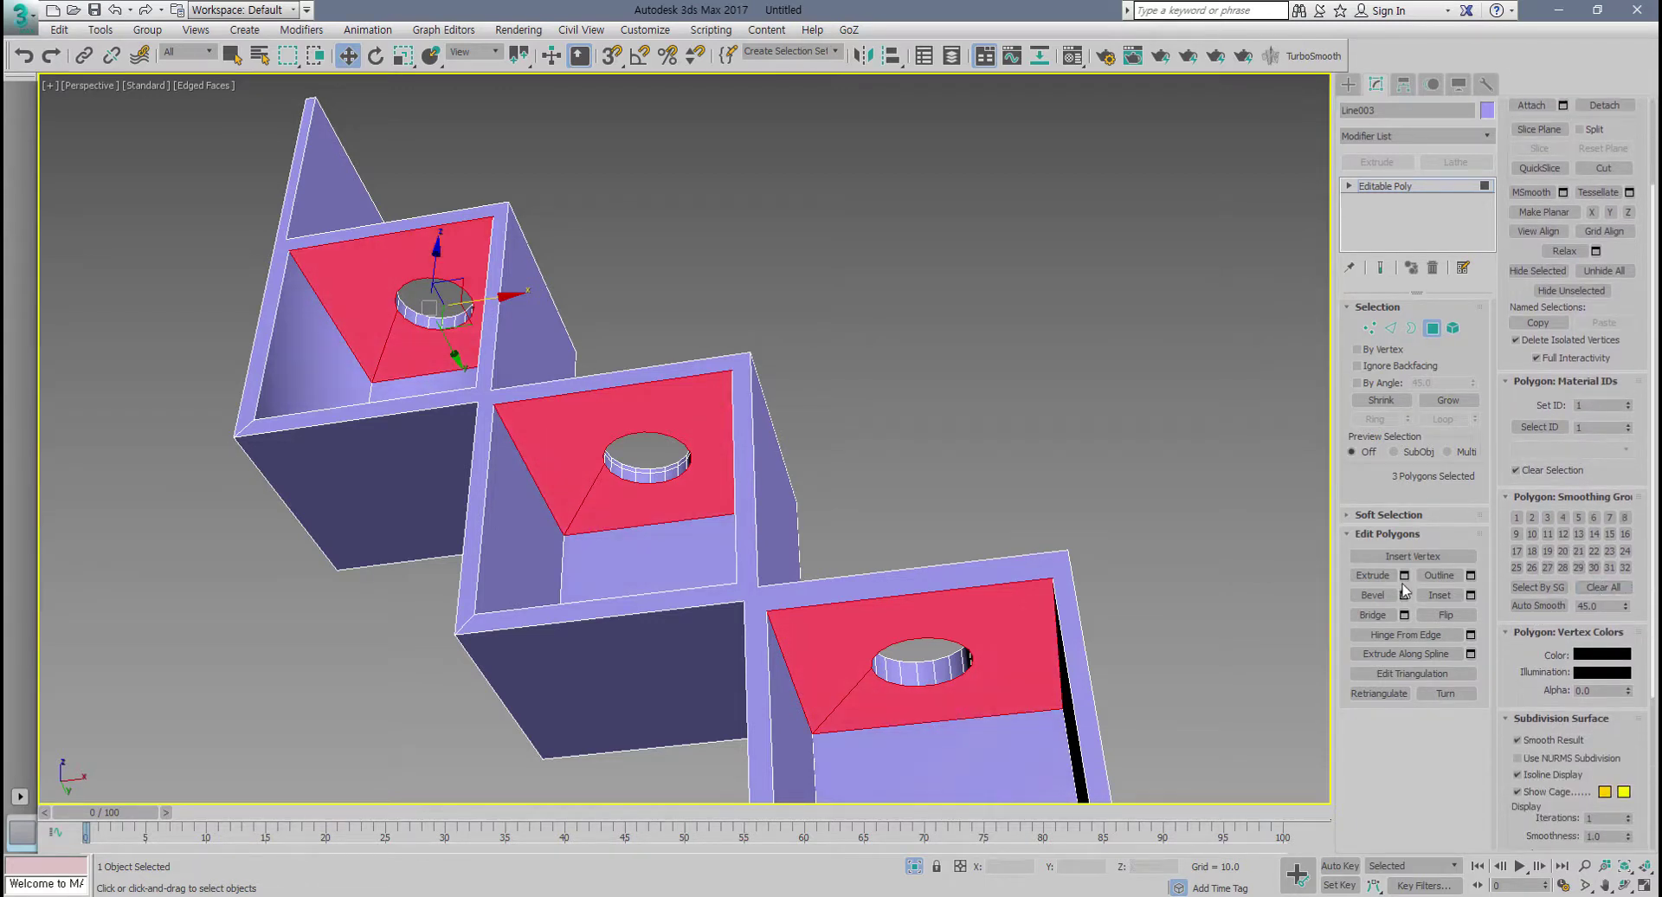
left_click(1246, 547)
Step: Select all polygons of the stair cabinet, clear the smoothing from its flat faces, and leave polygon level
middle_click_drag(1031, 617, 1029, 577)
scroll(1029, 577, "down", 5)
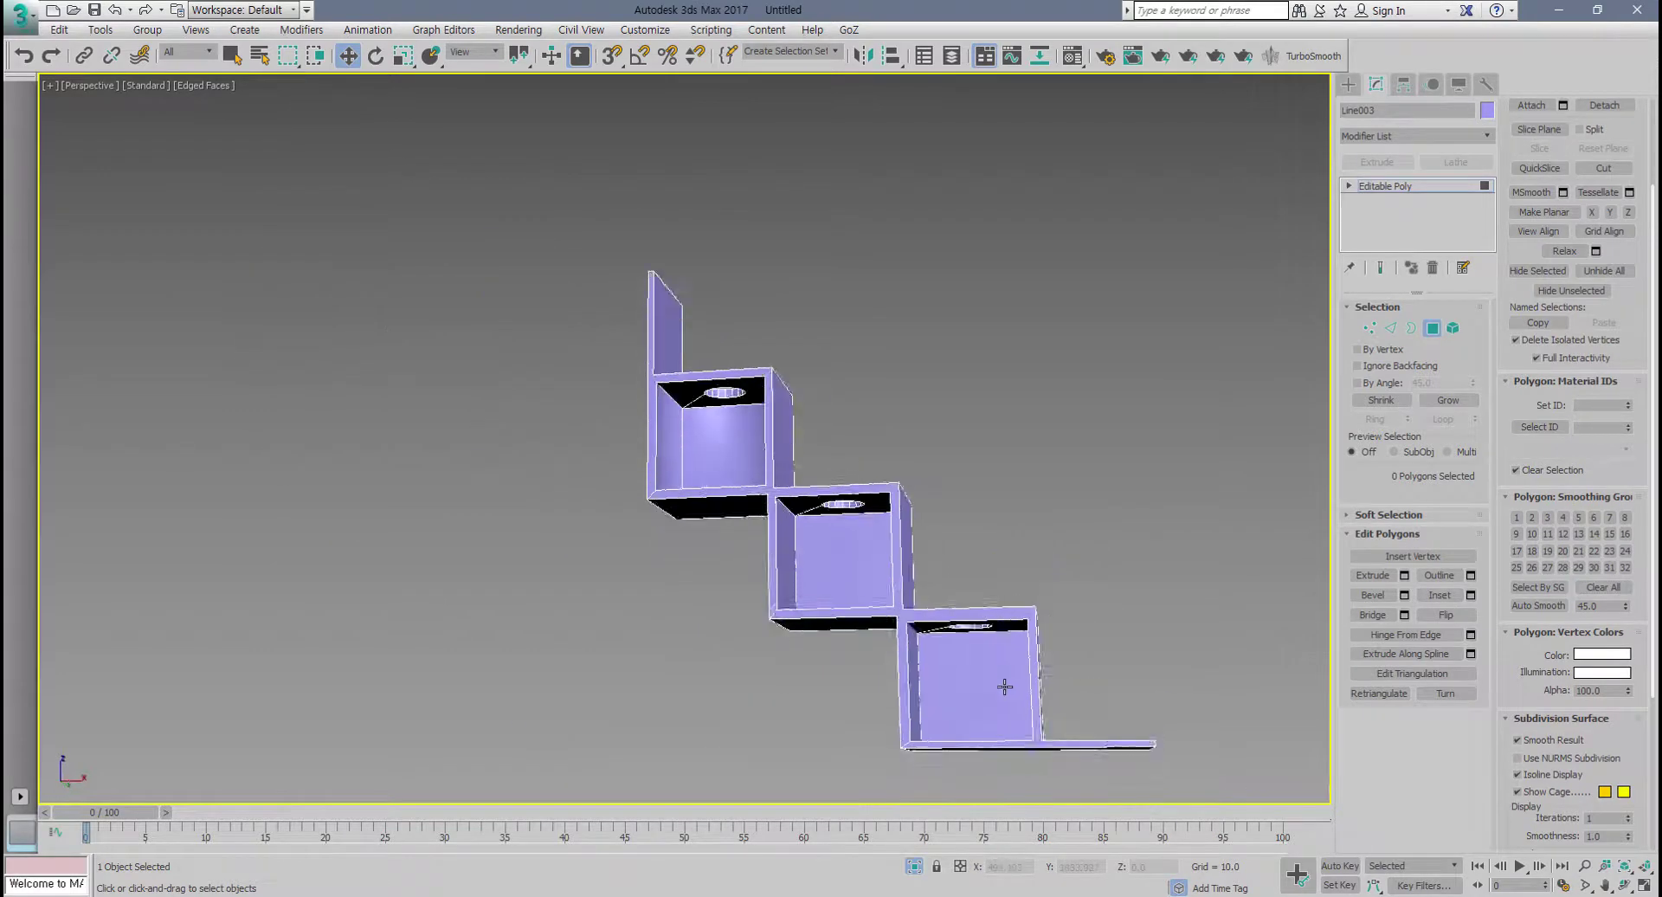
middle_click_drag(1001, 686, 967, 737, "alt")
scroll(1055, 549, "down", 3)
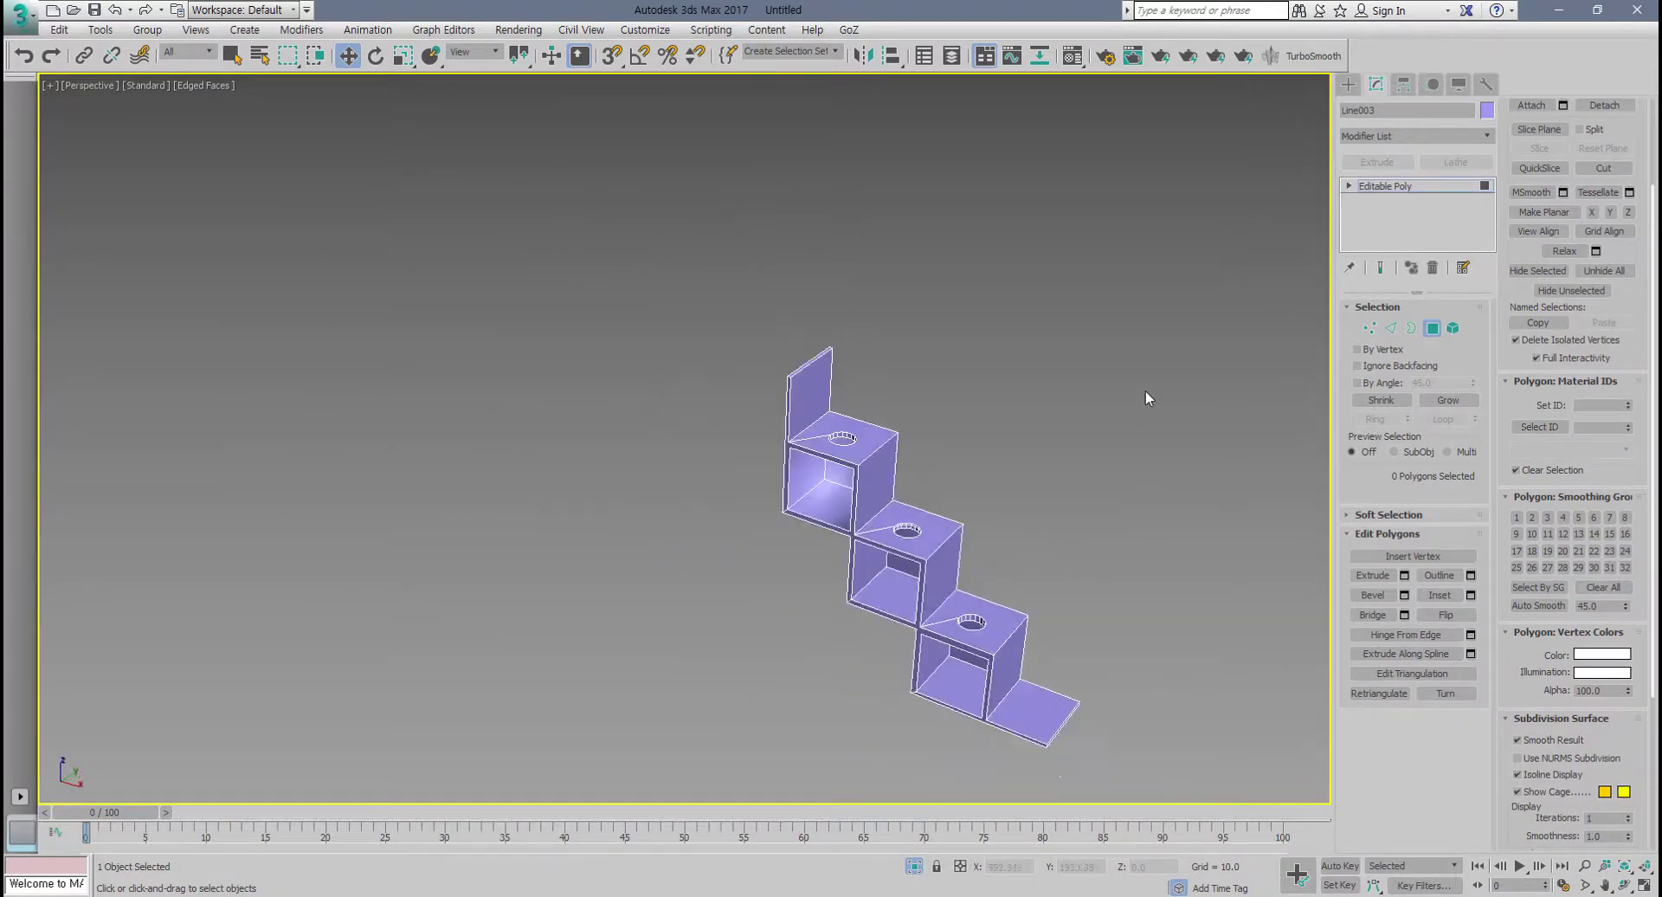
key("ctrl+a")
middle_click_drag(874, 589, 838, 572)
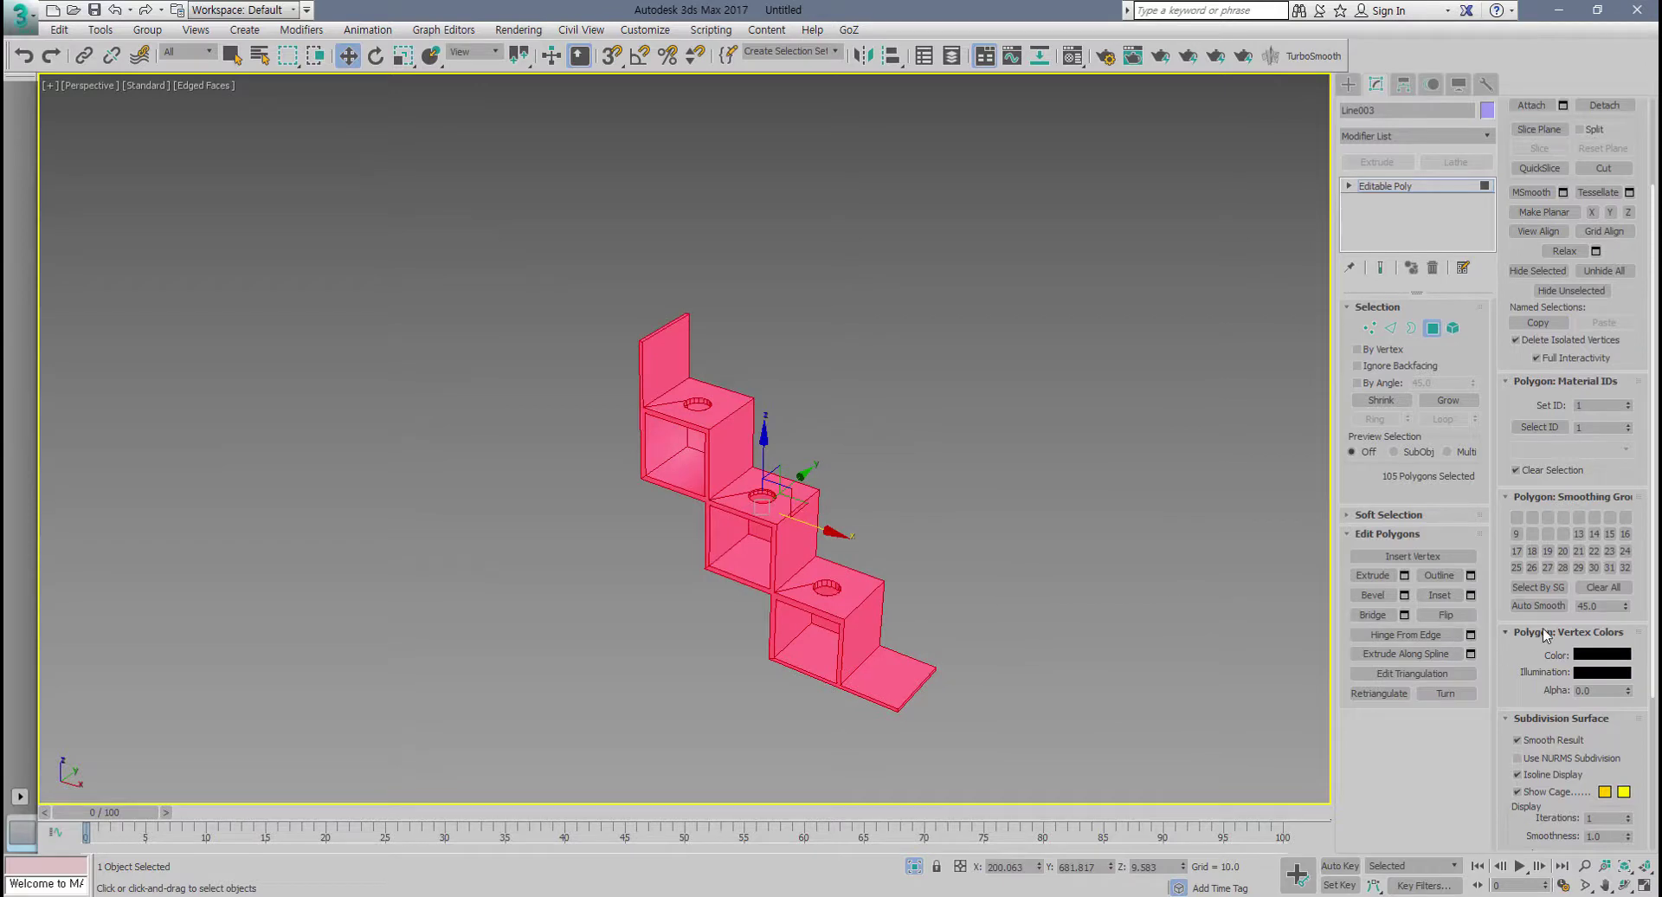
left_click(1114, 538)
middle_click_drag(1114, 538, 704, 511, "alt")
scroll(809, 529, "up", 5)
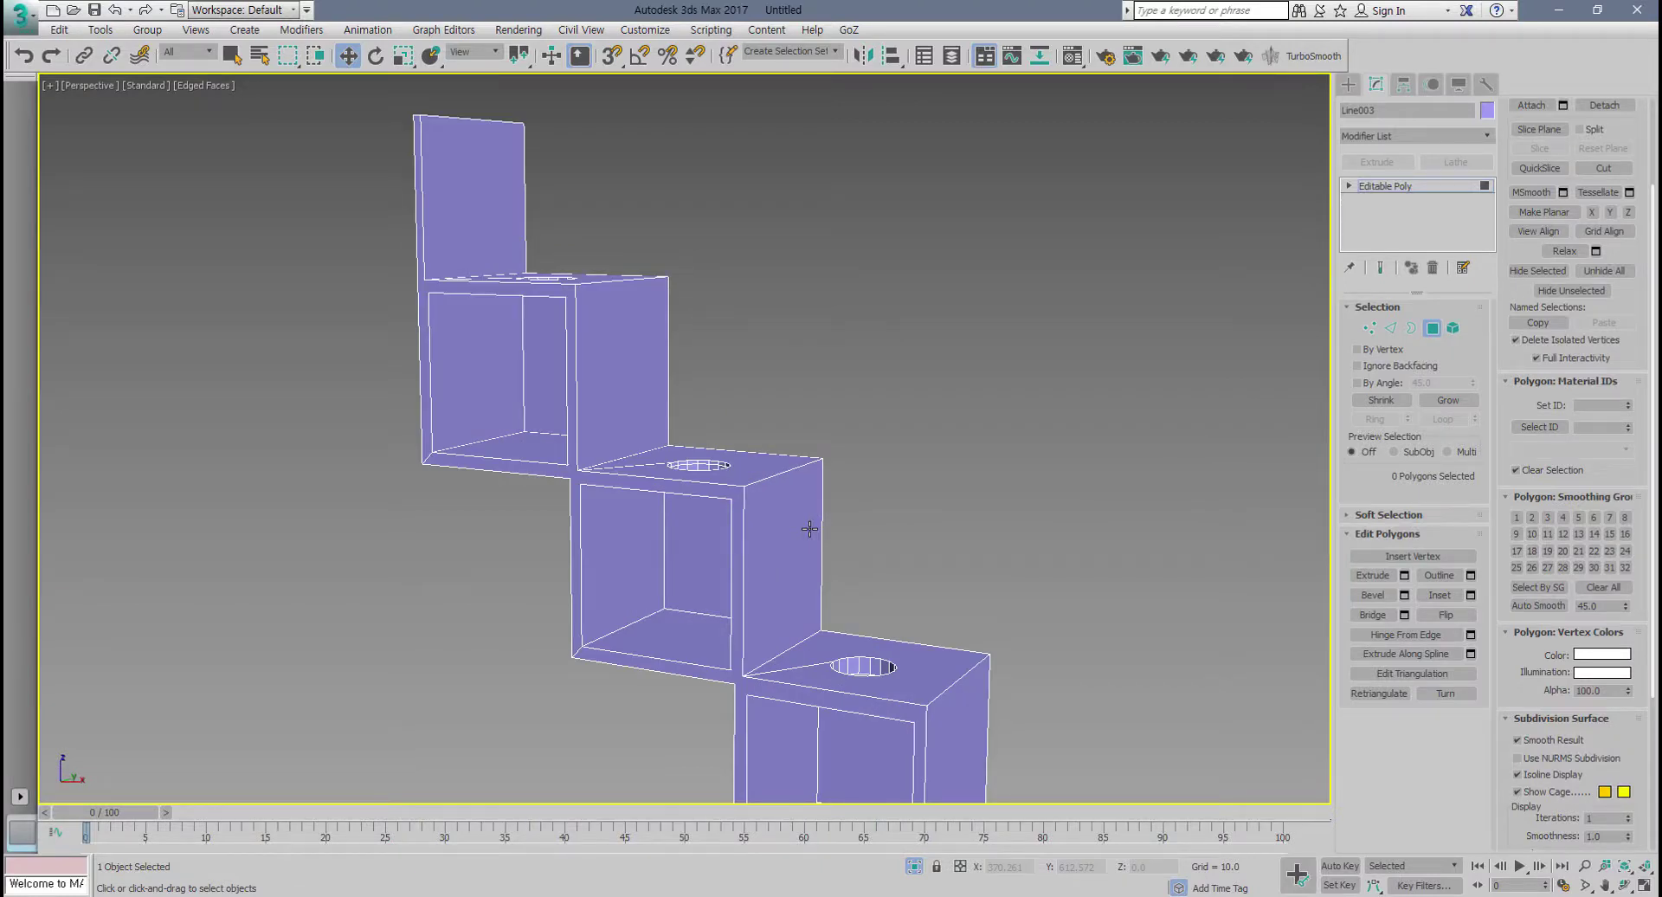
mouse_move(800, 544)
middle_mouse_down("alt")
mouse_move(838, 667)
mouse_move(839, 531)
mouse_move(816, 560)
middle_mouse_up("alt")
scroll(817, 560, "down", 5)
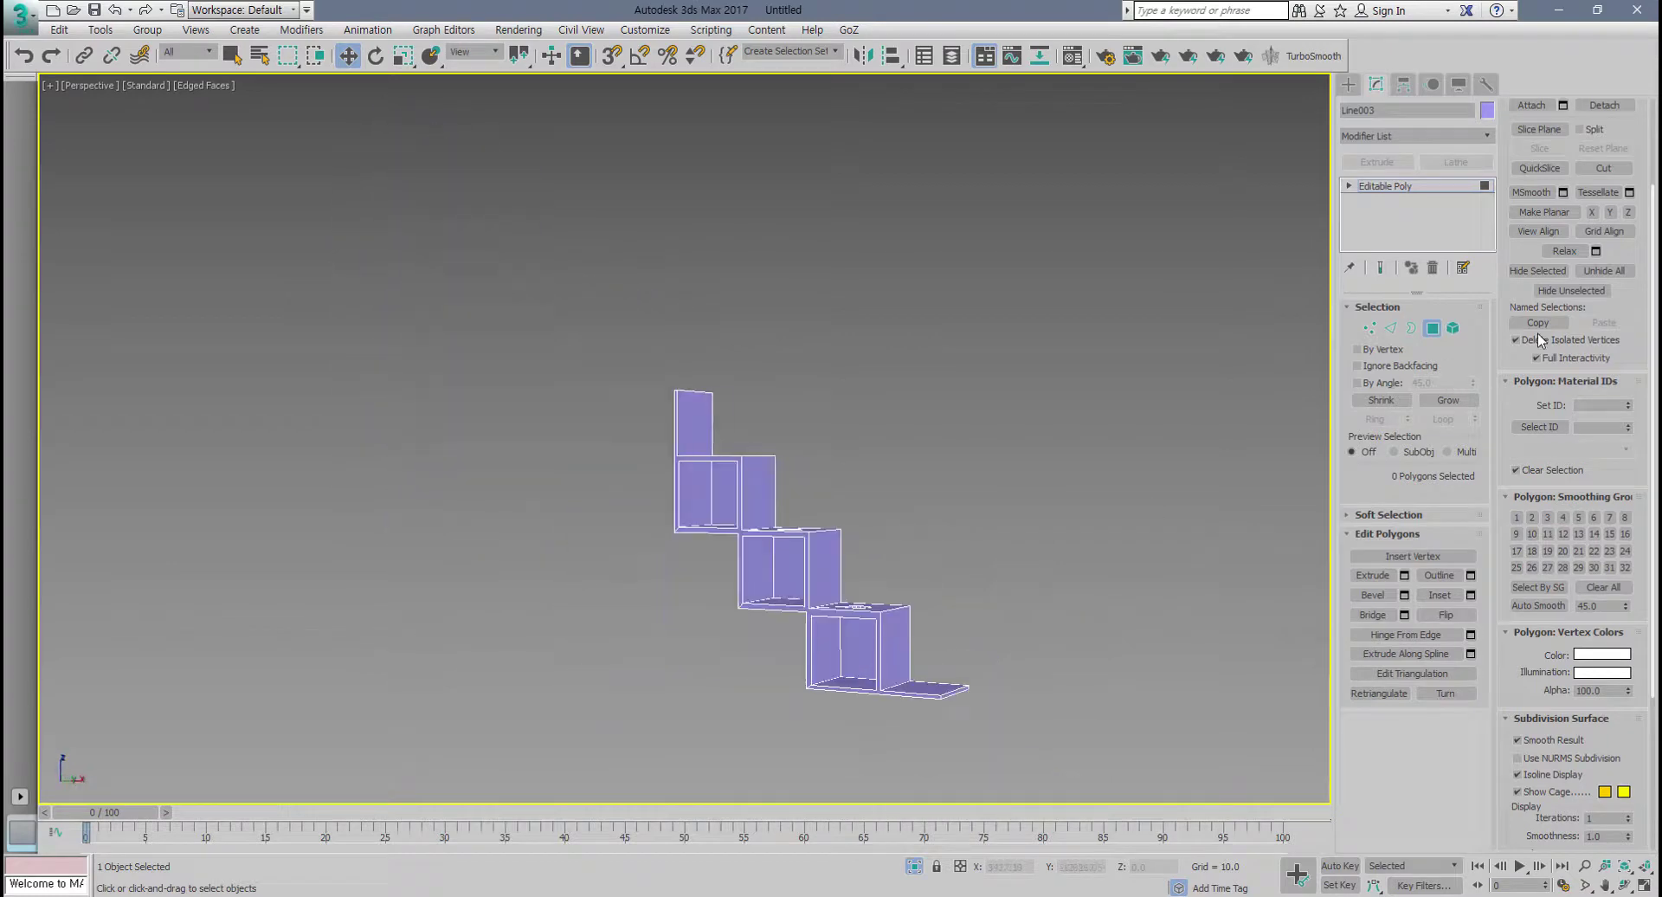
left_click(1432, 328)
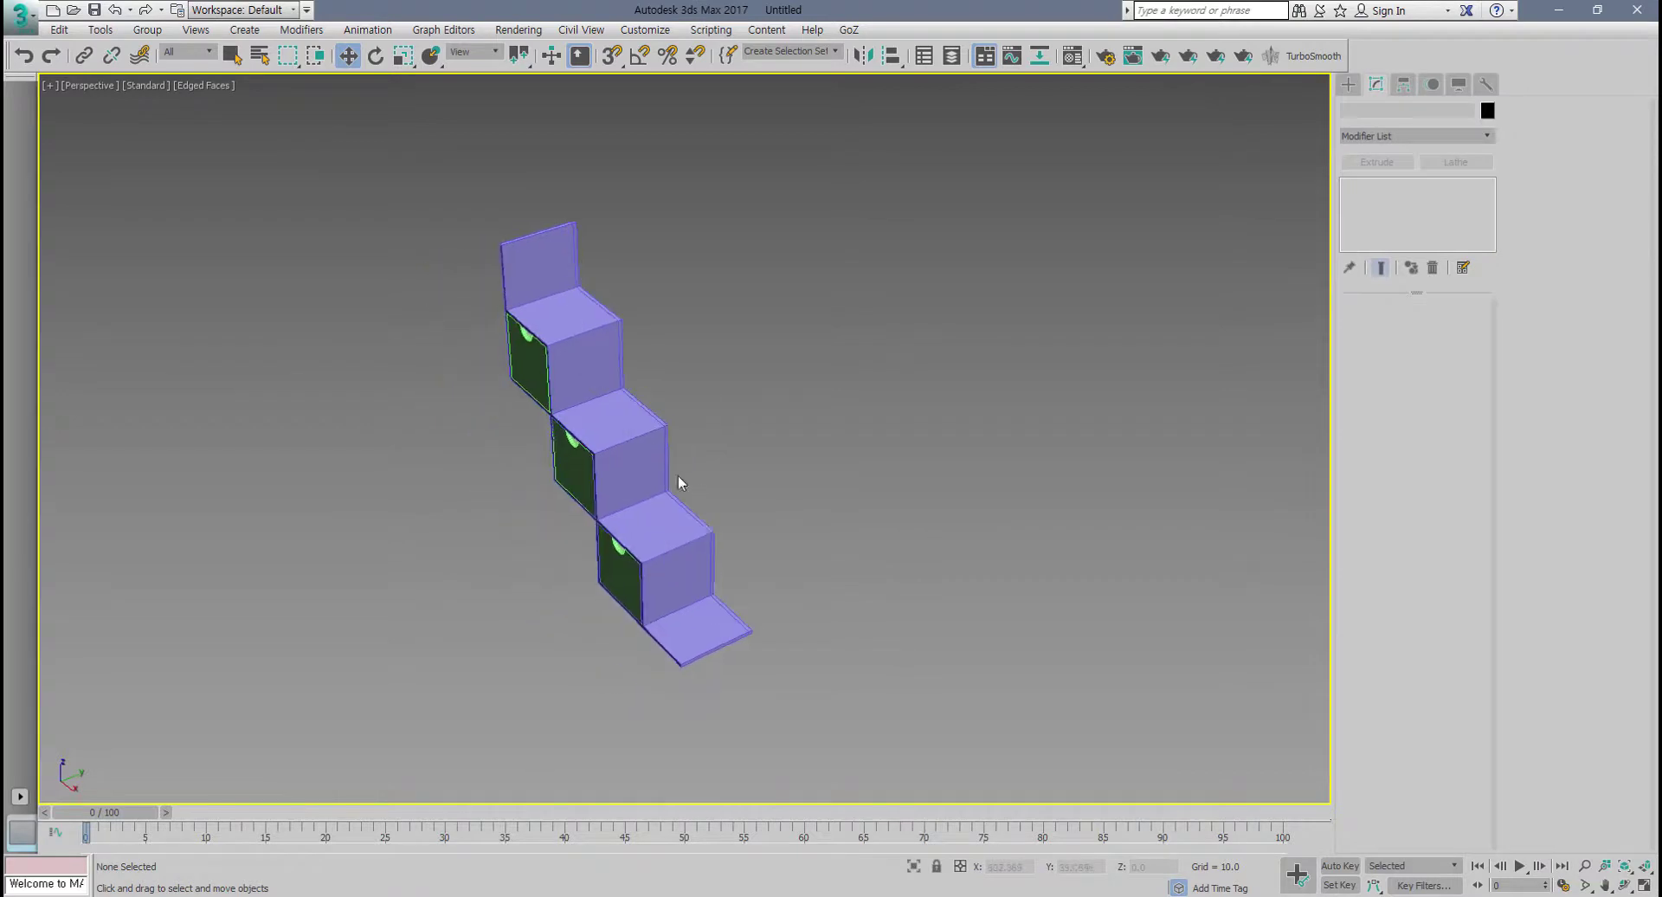
Step: Compare the front of the stepped cabinet and its drawers with the reference picture showing two drawers pulled open
middle_click_drag(666, 505, 576, 546, "alt")
scroll(580, 544, "up", 5)
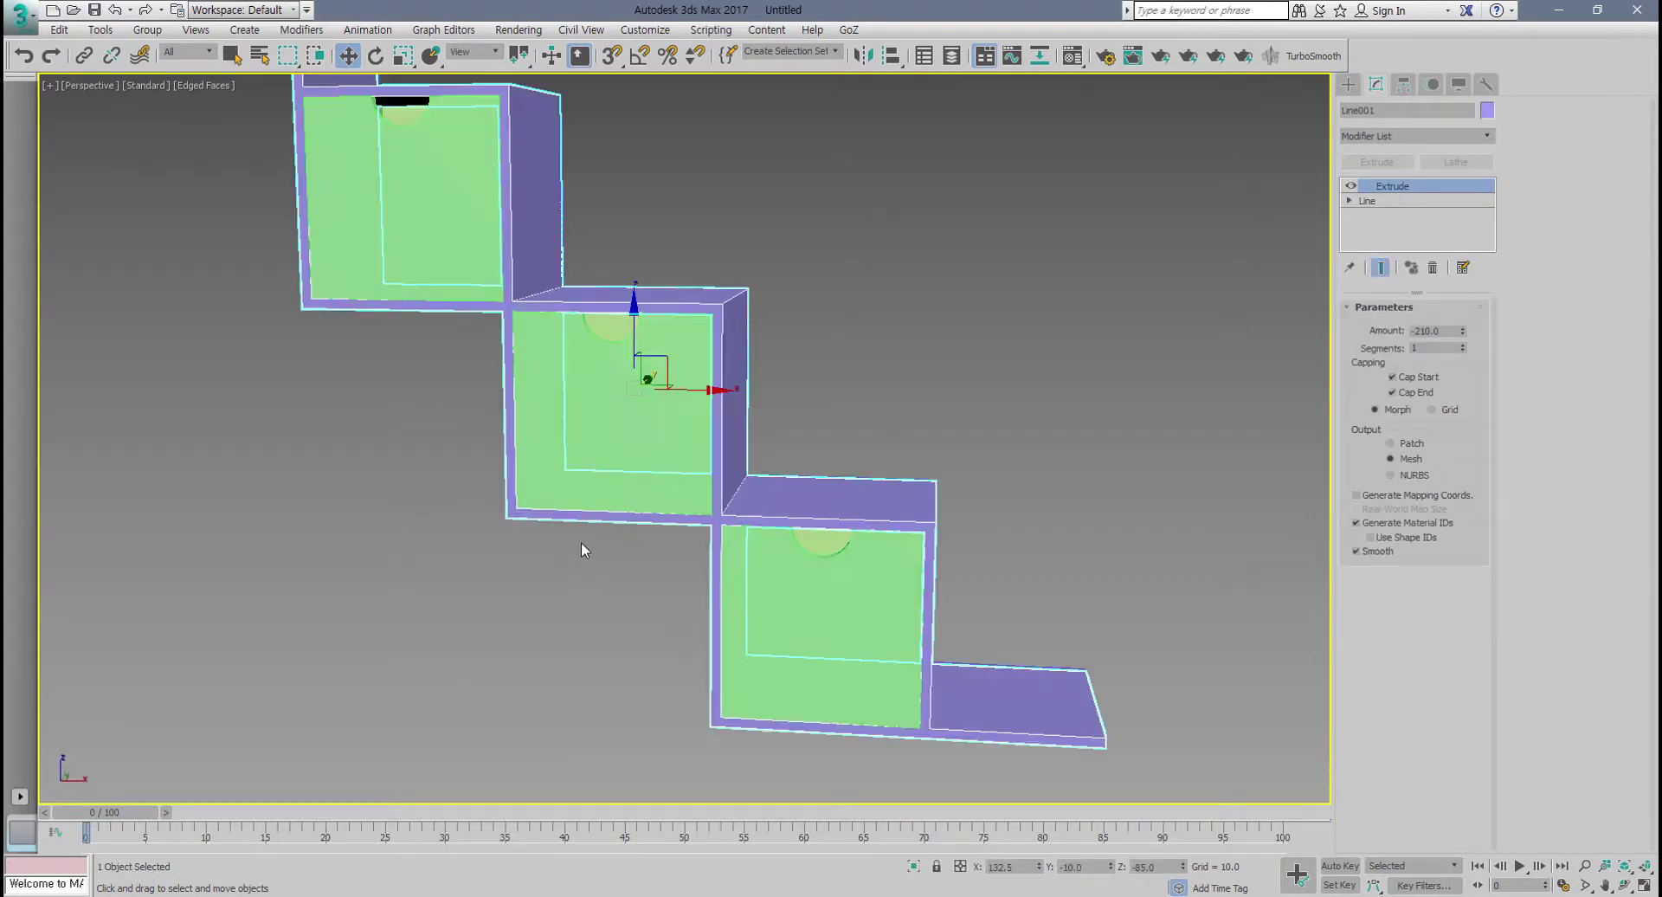
left_click(683, 515)
middle_click_drag(690, 516, 612, 606, "alt")
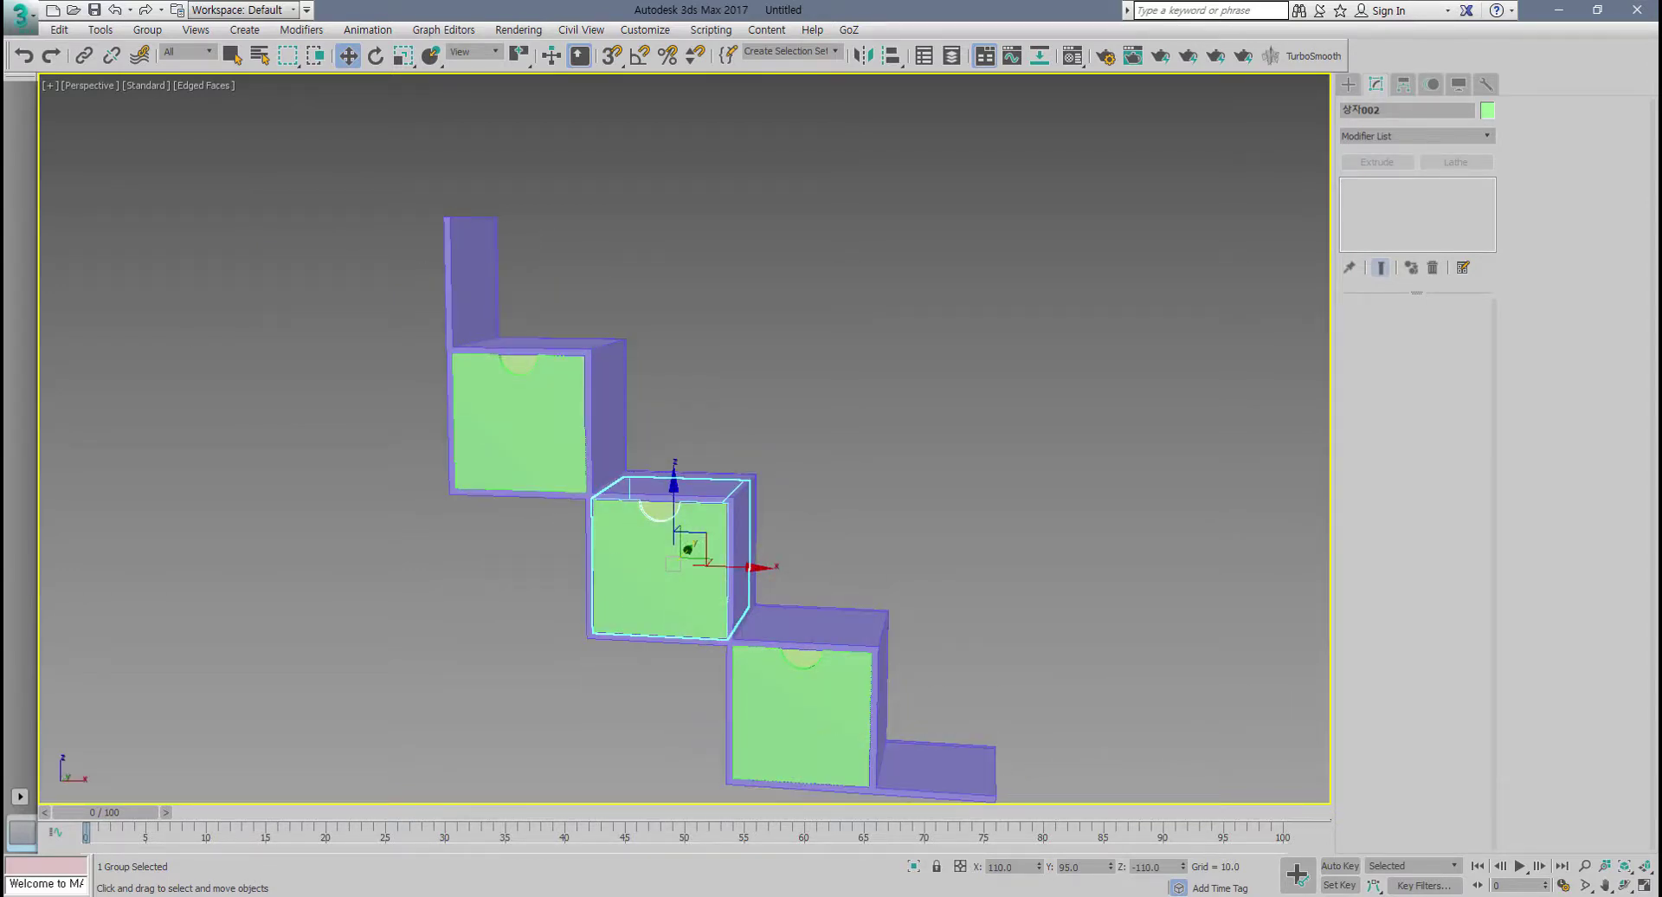
key("alt+Tab")
left_click_drag(401, 167, 467, 161)
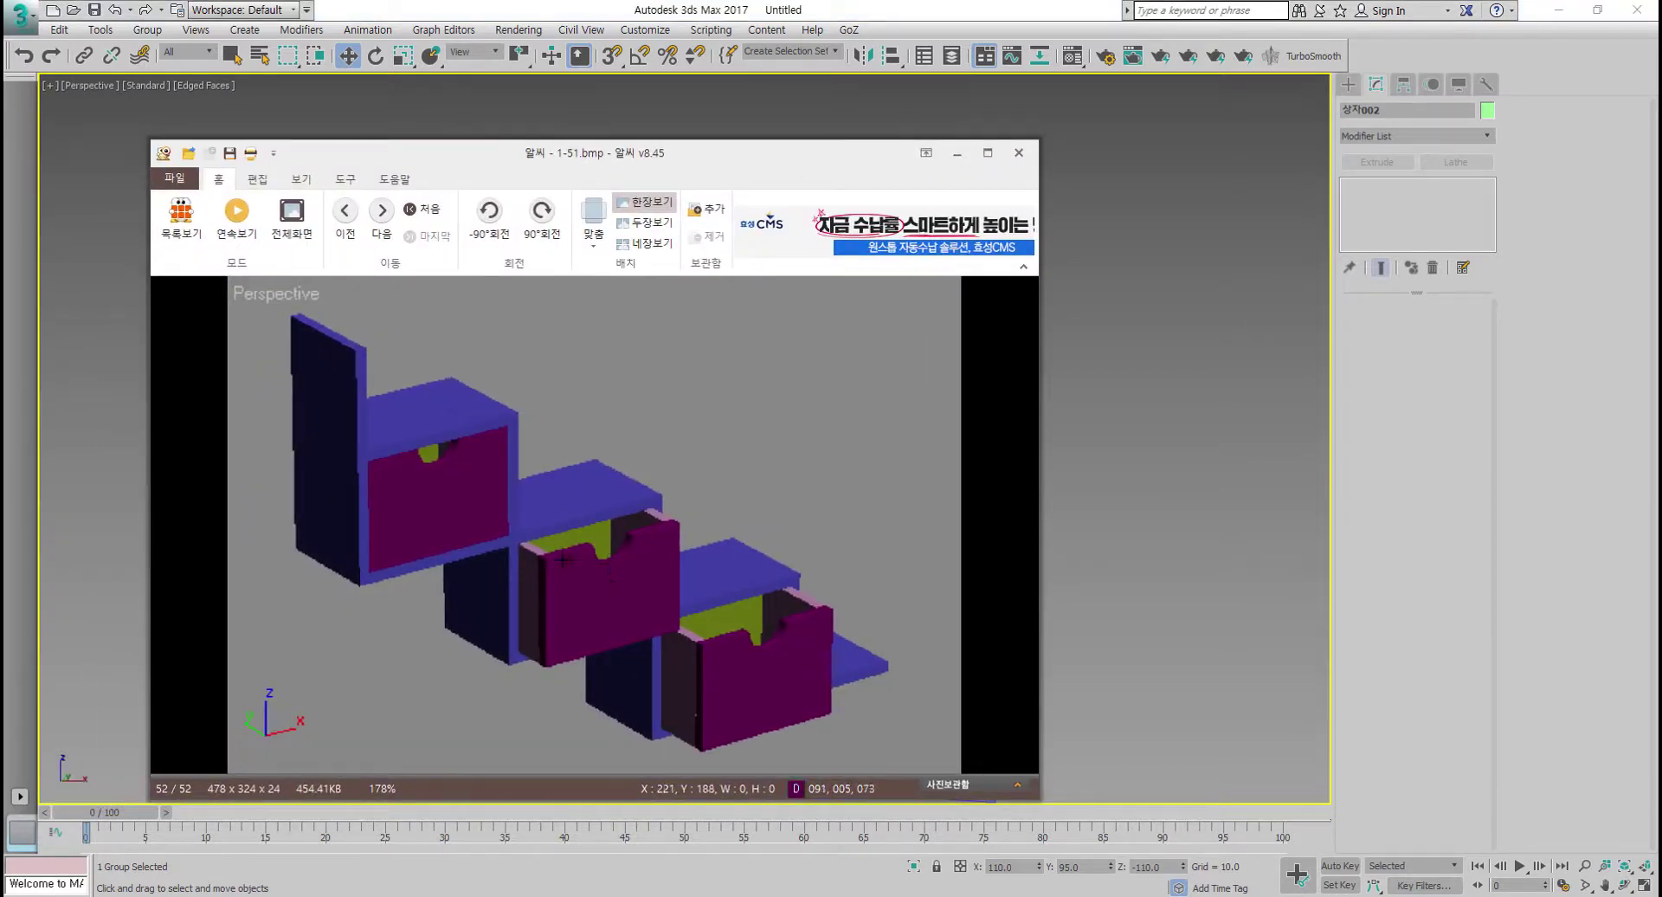
key("alt+Tab")
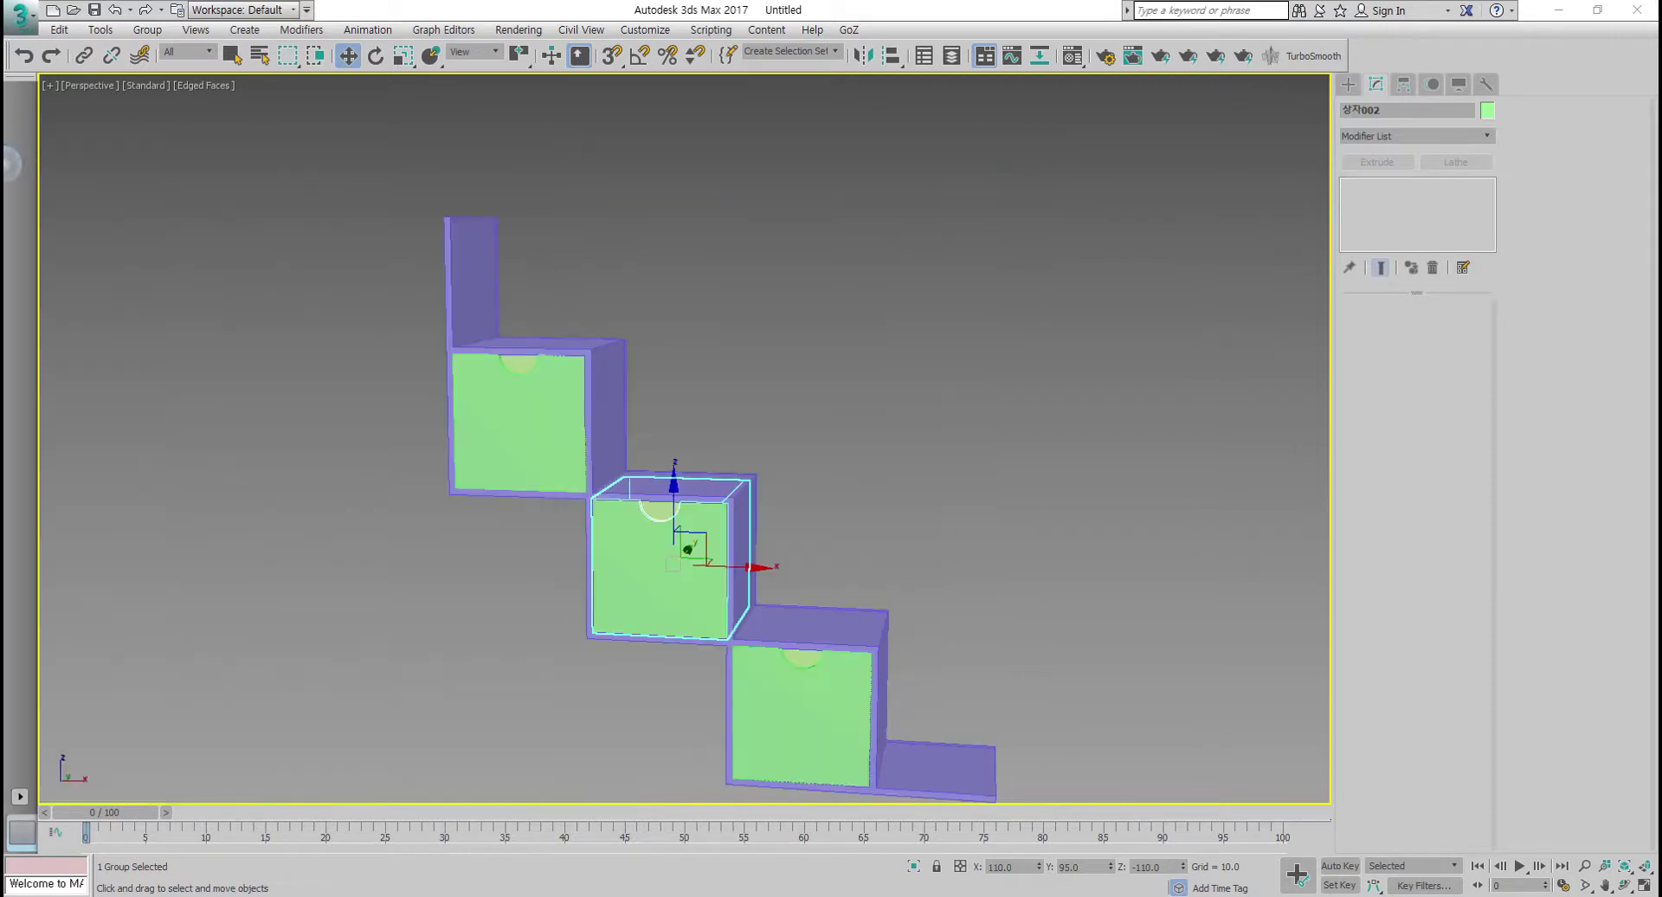
Step: Pull the middle and lowest drawers forward along Y out of the stair frame, moving the lowest one about 108 units
middle_click_drag(579, 522, 739, 680, "alt")
left_click(829, 631, "ctrl")
left_click_drag(674, 594, 804, 659)
left_click(861, 666)
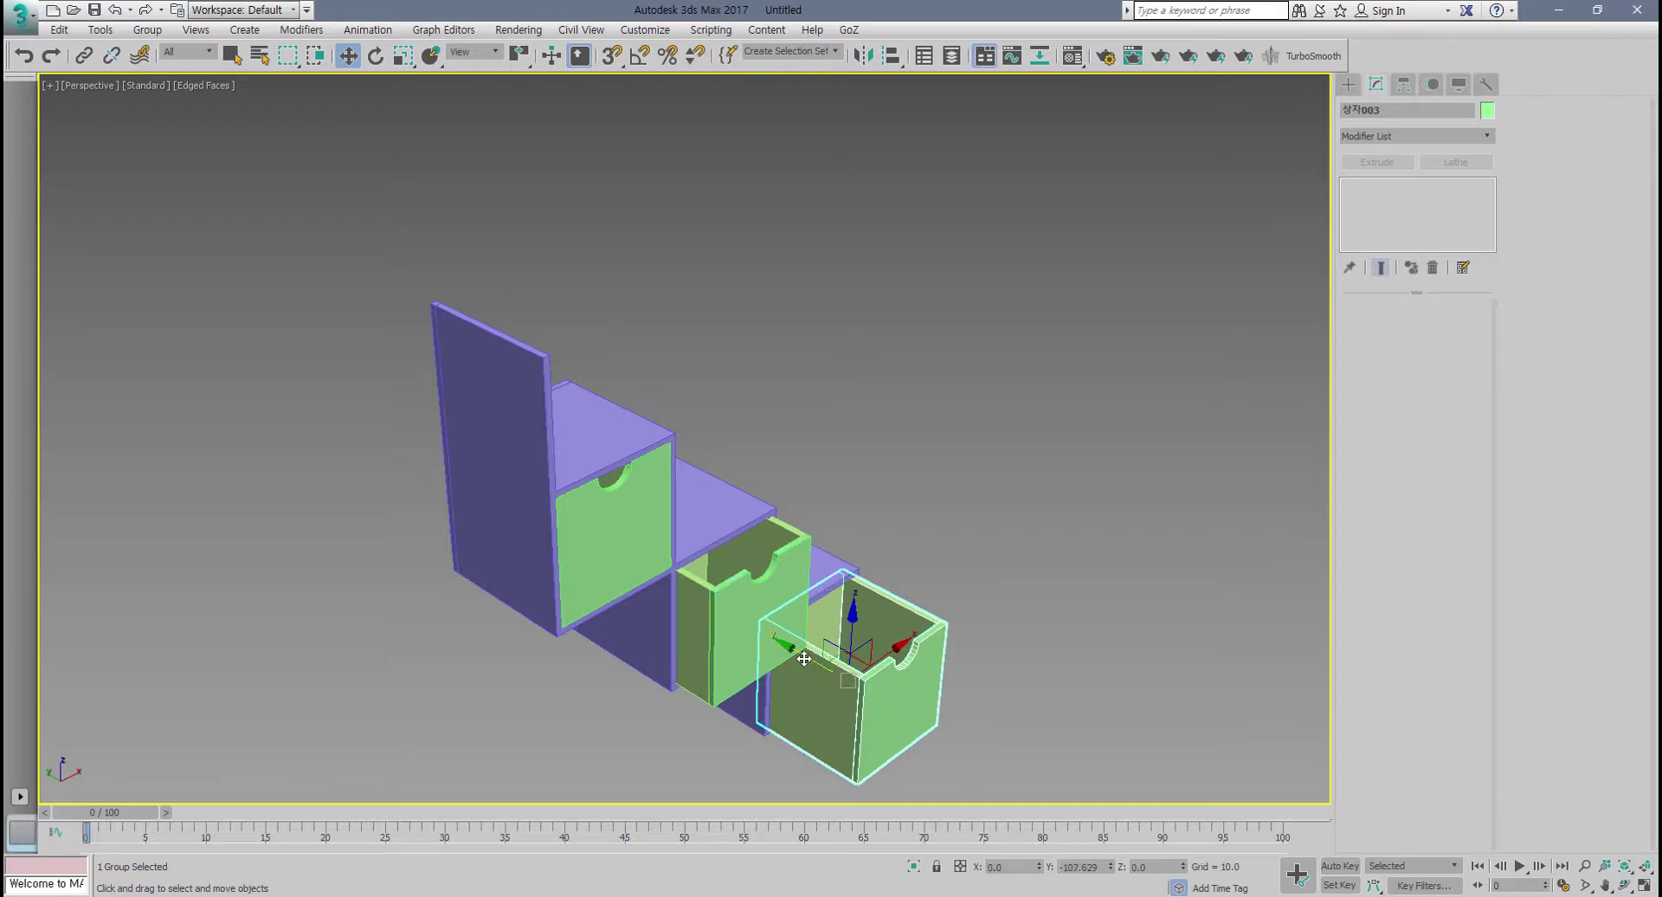
Step: Examine the cabinet from behind, checking the extruded stair frame and its back panel as separate objects
middle_click_drag(804, 659, 169, 599, "alt")
left_click(678, 682)
middle_click_drag(438, 675, 566, 670, "alt")
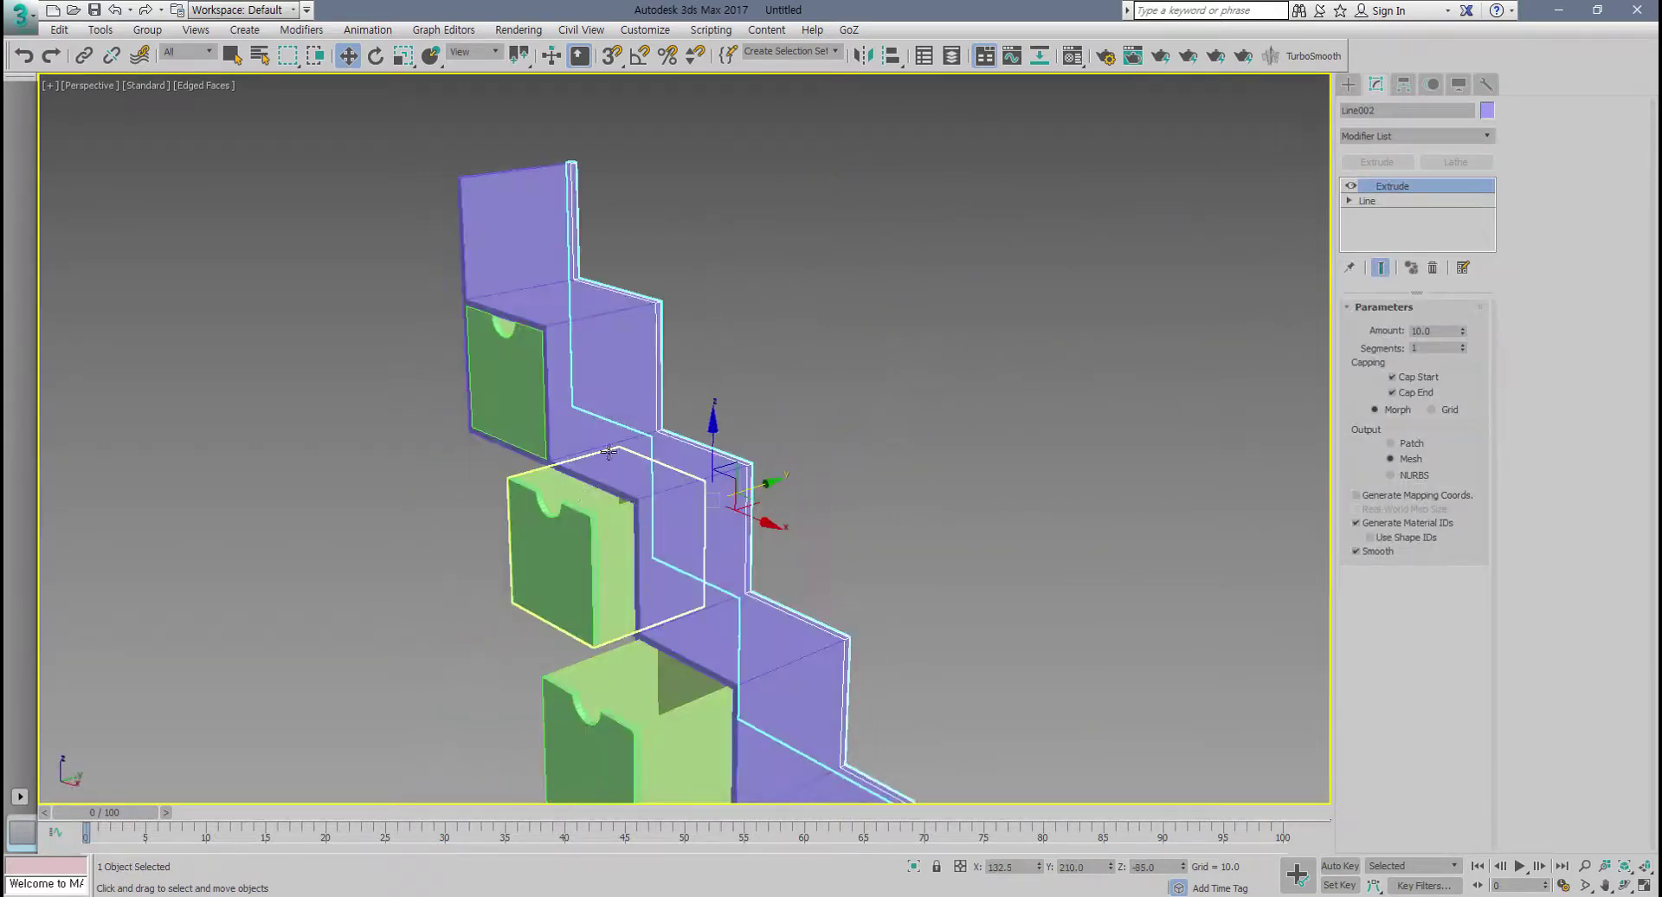
left_click(609, 442)
scroll(661, 334, "up", 4)
middle_click_drag(660, 334, 572, 499)
left_click(629, 447)
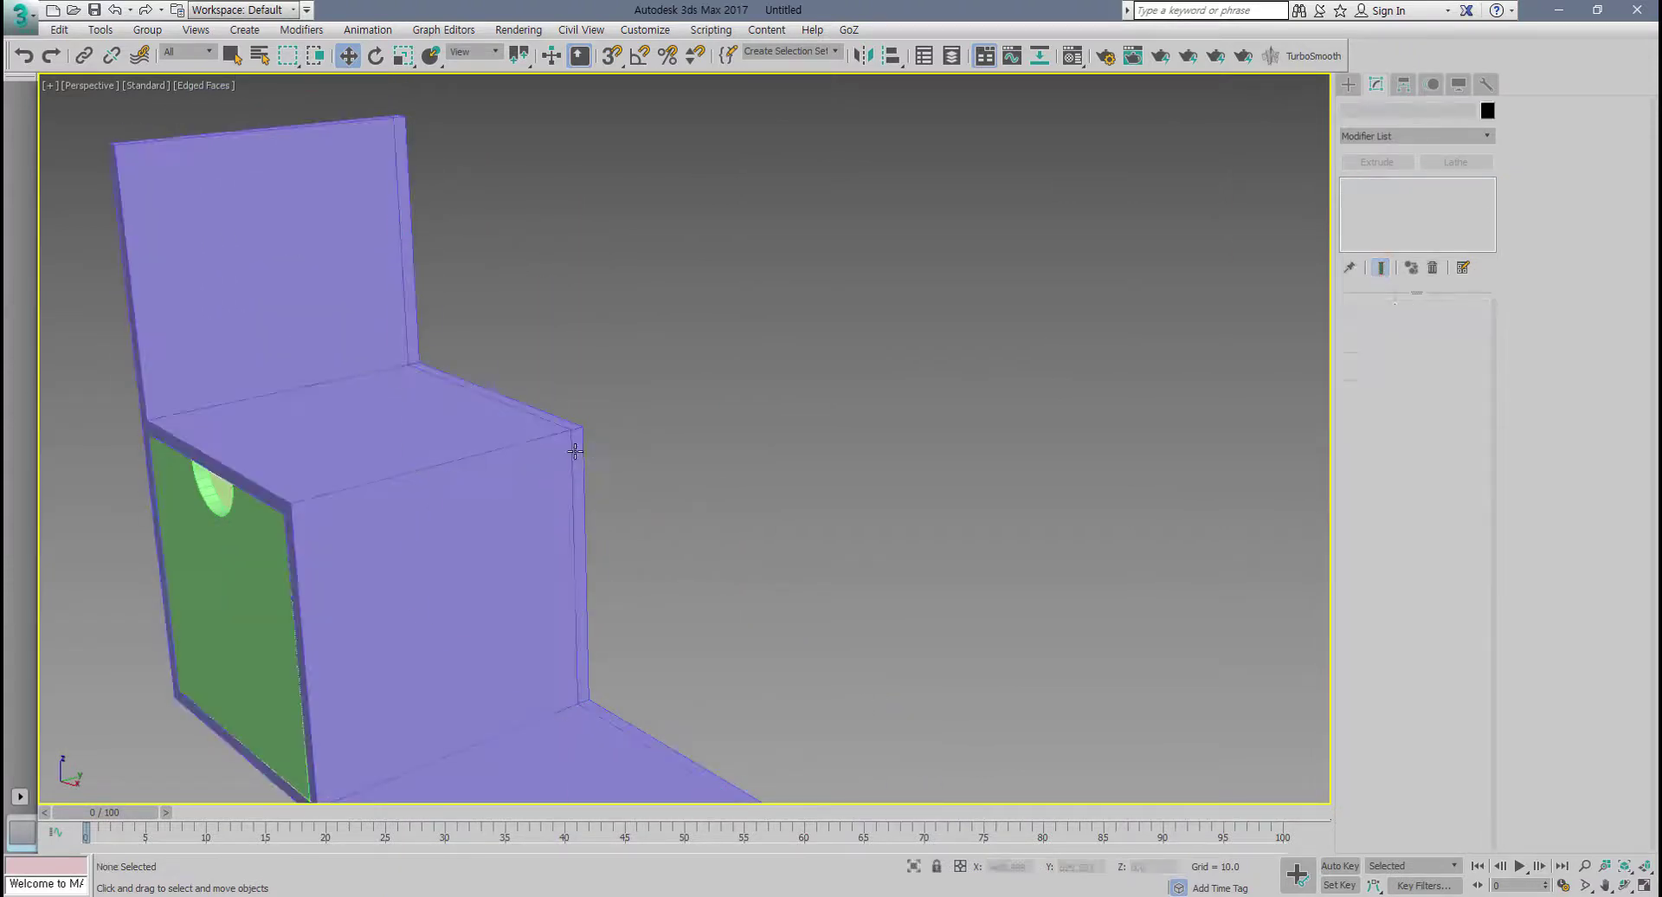
left_click(576, 451)
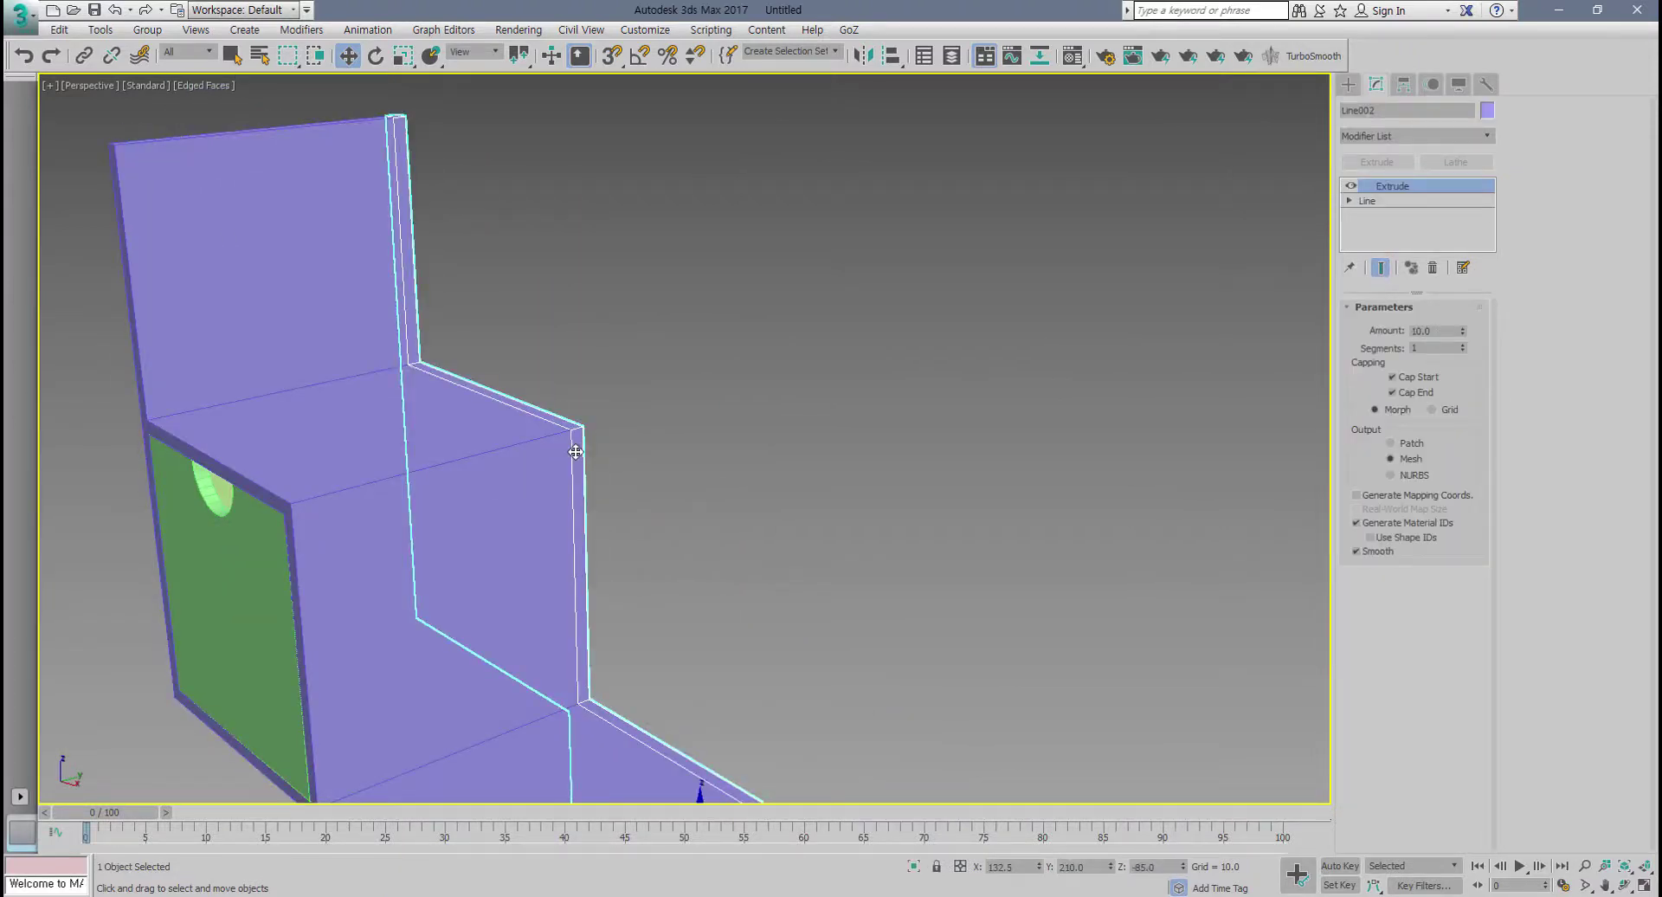
left_click(548, 458)
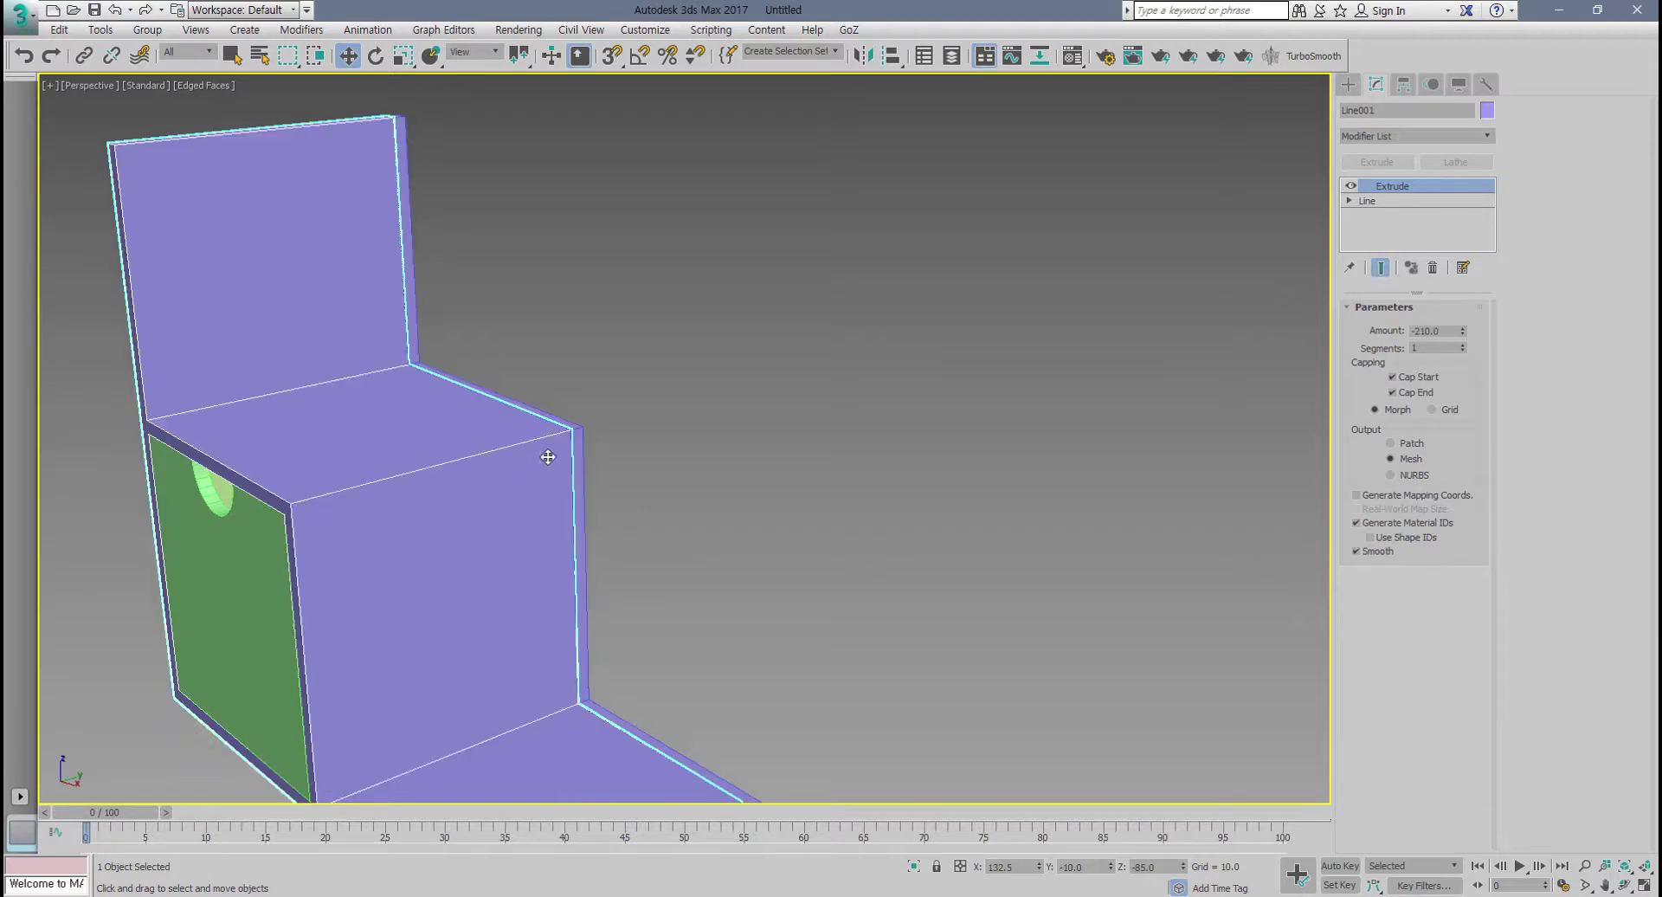
left_click(600, 444)
left_click(579, 436)
left_click(525, 445)
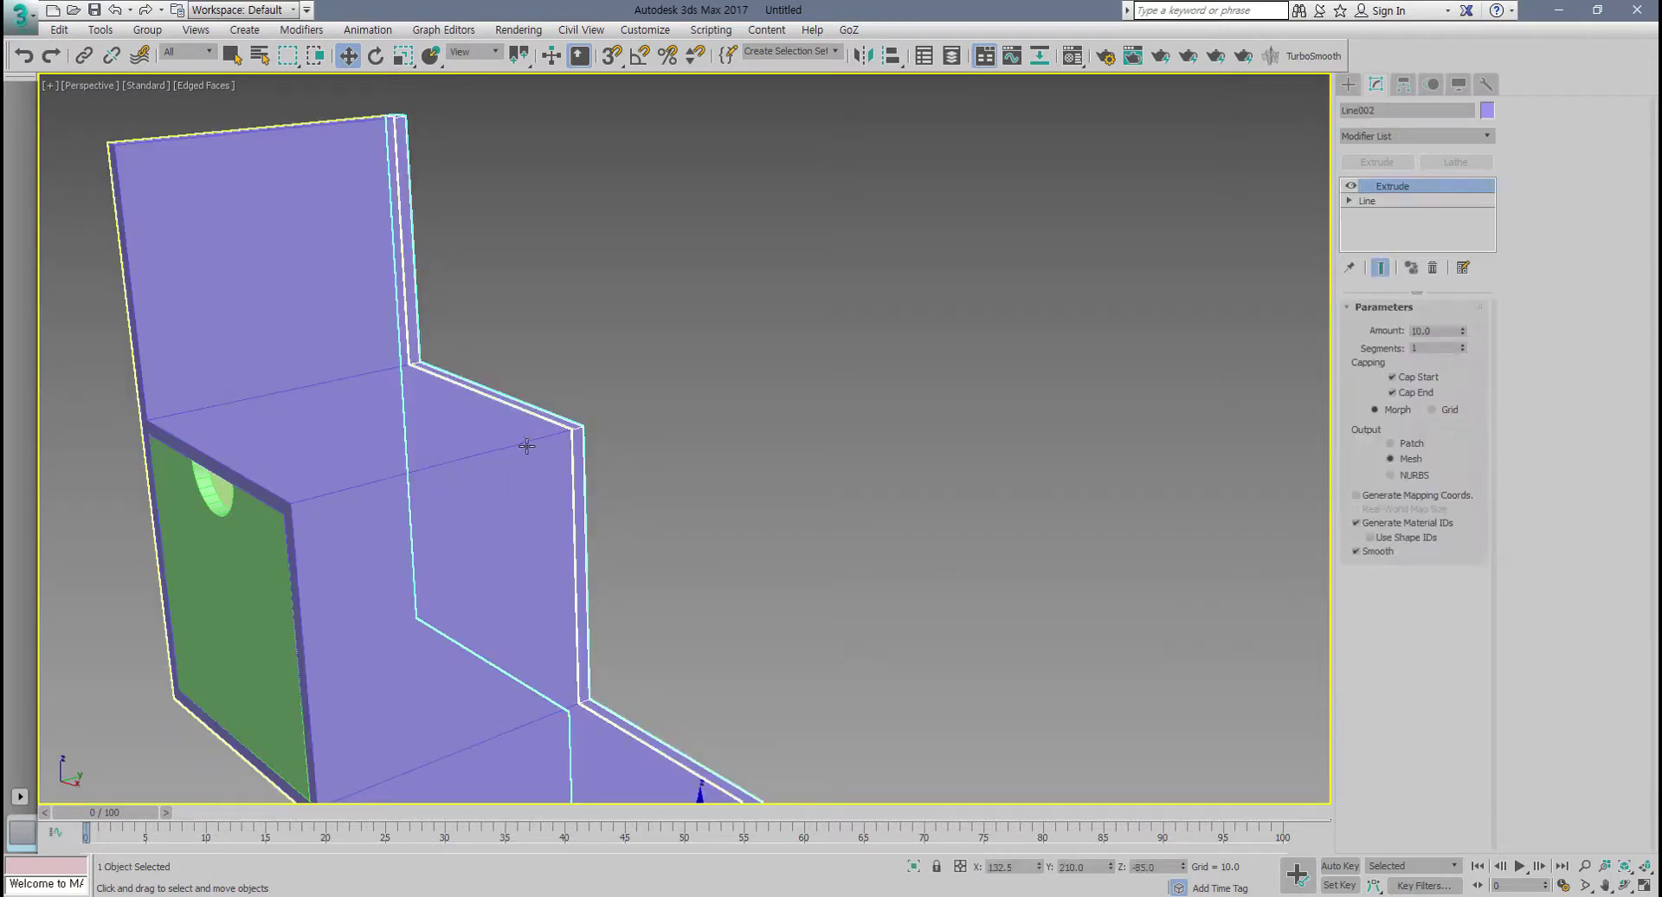
Step: Select the stair frame, back panel and top drawer together and group them under the default name
left_click(604, 415)
left_click_drag(614, 410, 526, 463)
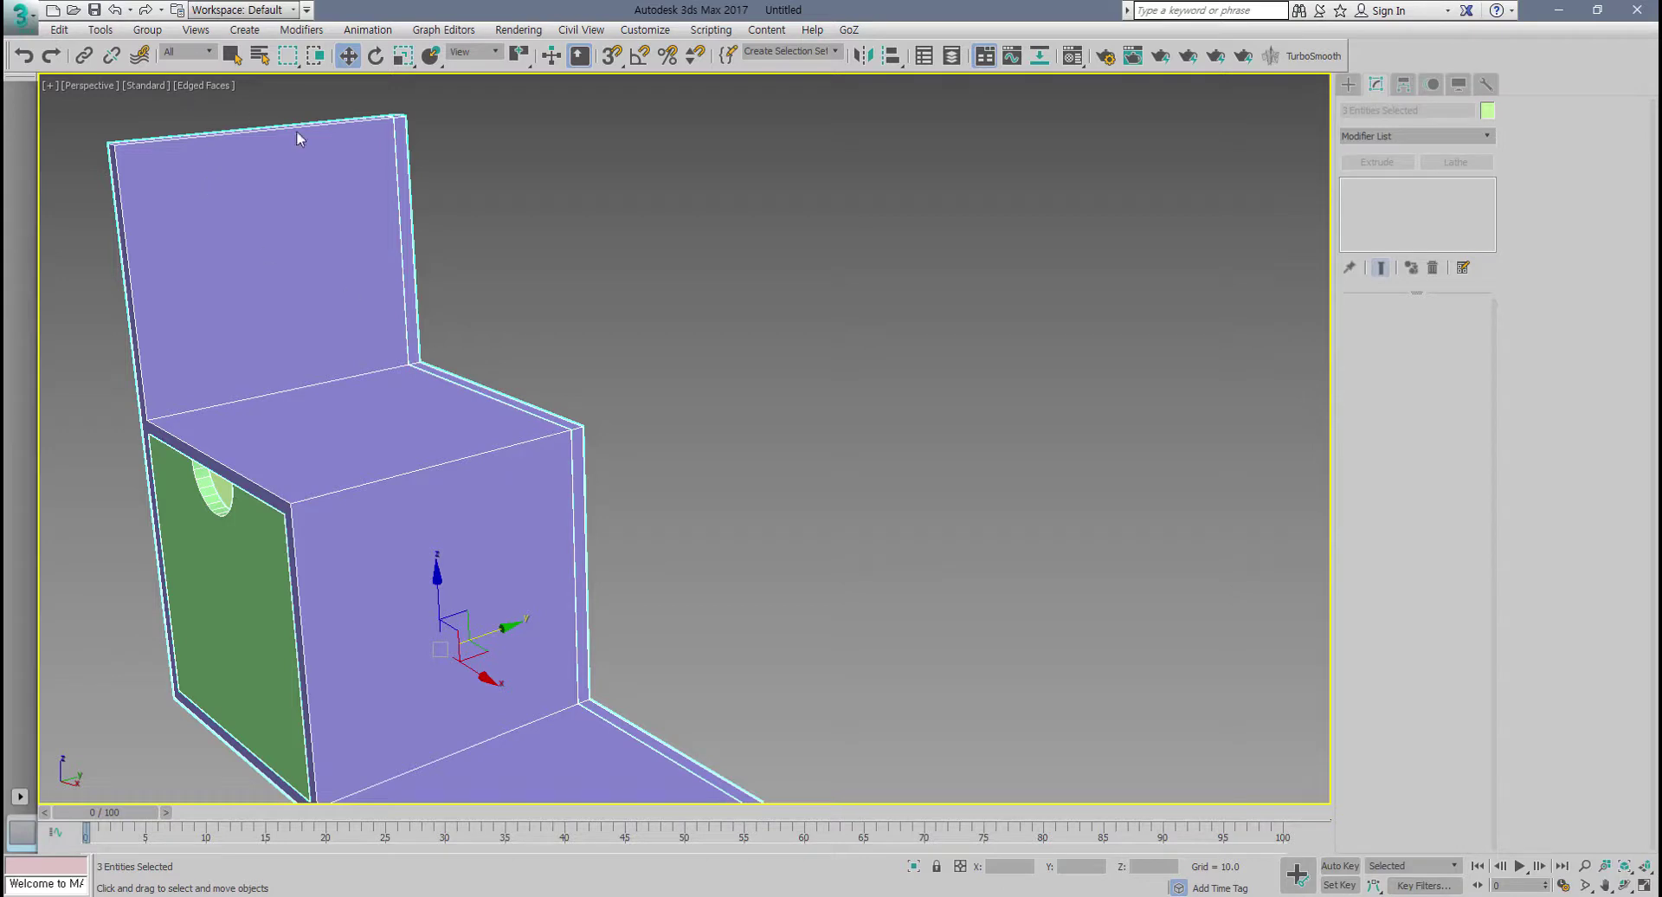
left_click(147, 29)
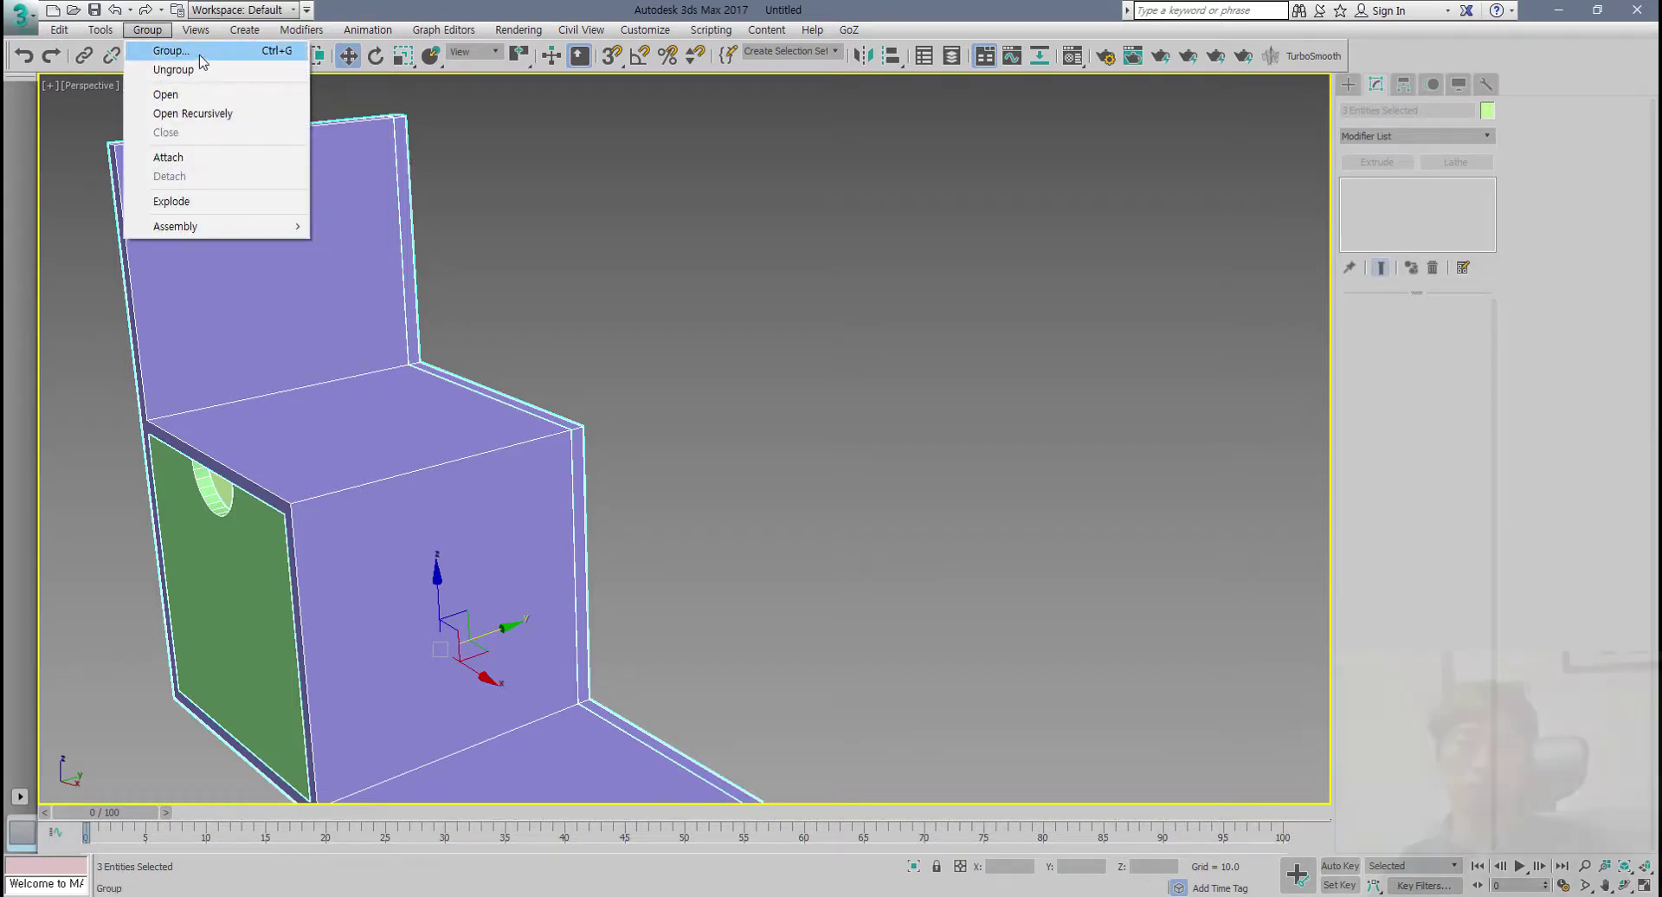
left_click(199, 55)
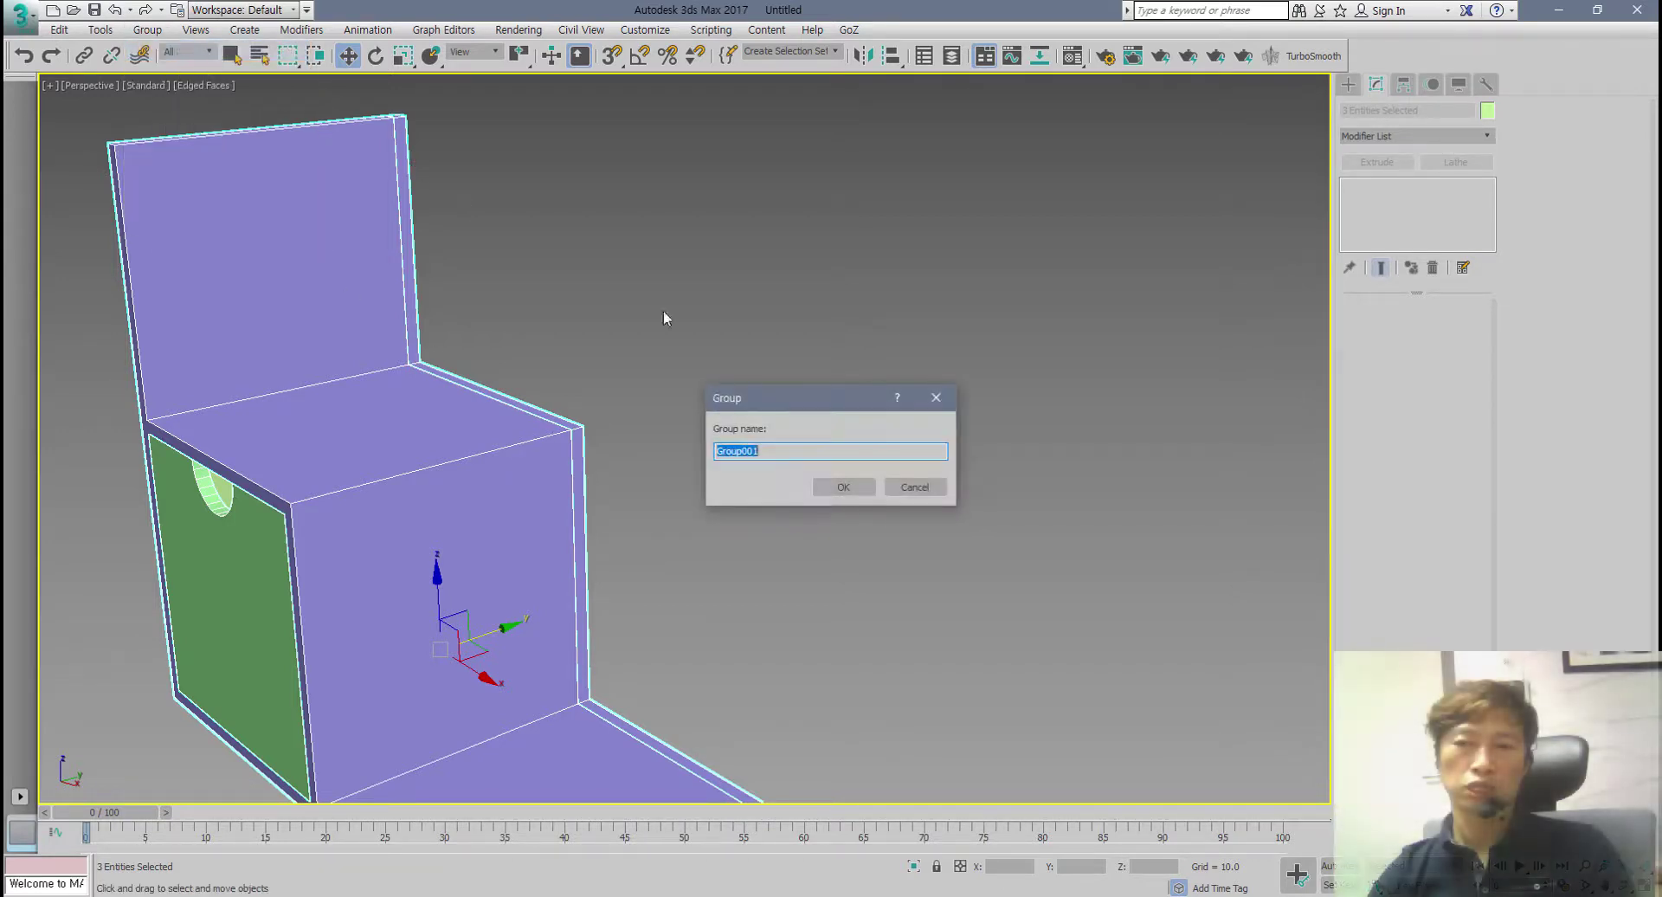
left_click(841, 490)
Step: Examine the grouped cabinet with its opened drawers from the front and clear the selection
scroll(388, 401, "down", 5)
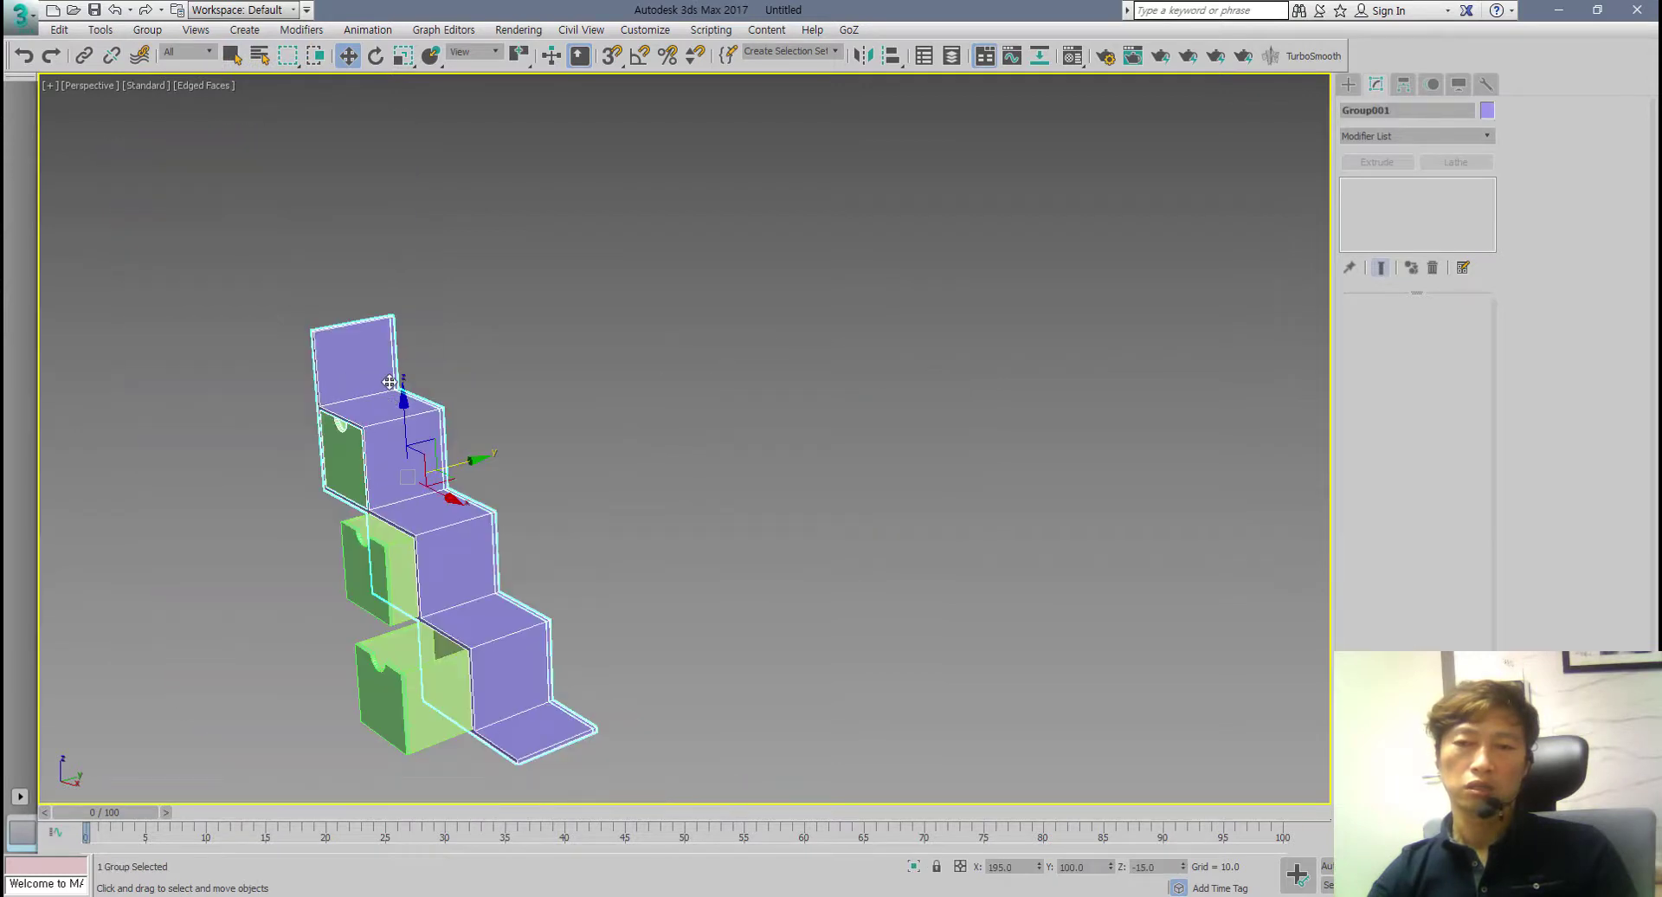
middle_click_drag(467, 601, 502, 540, "alt")
scroll(407, 590, "up", 5)
scroll(443, 589, "down", 3)
middle_click_drag(502, 541, 580, 554)
scroll(579, 555, "up", 1)
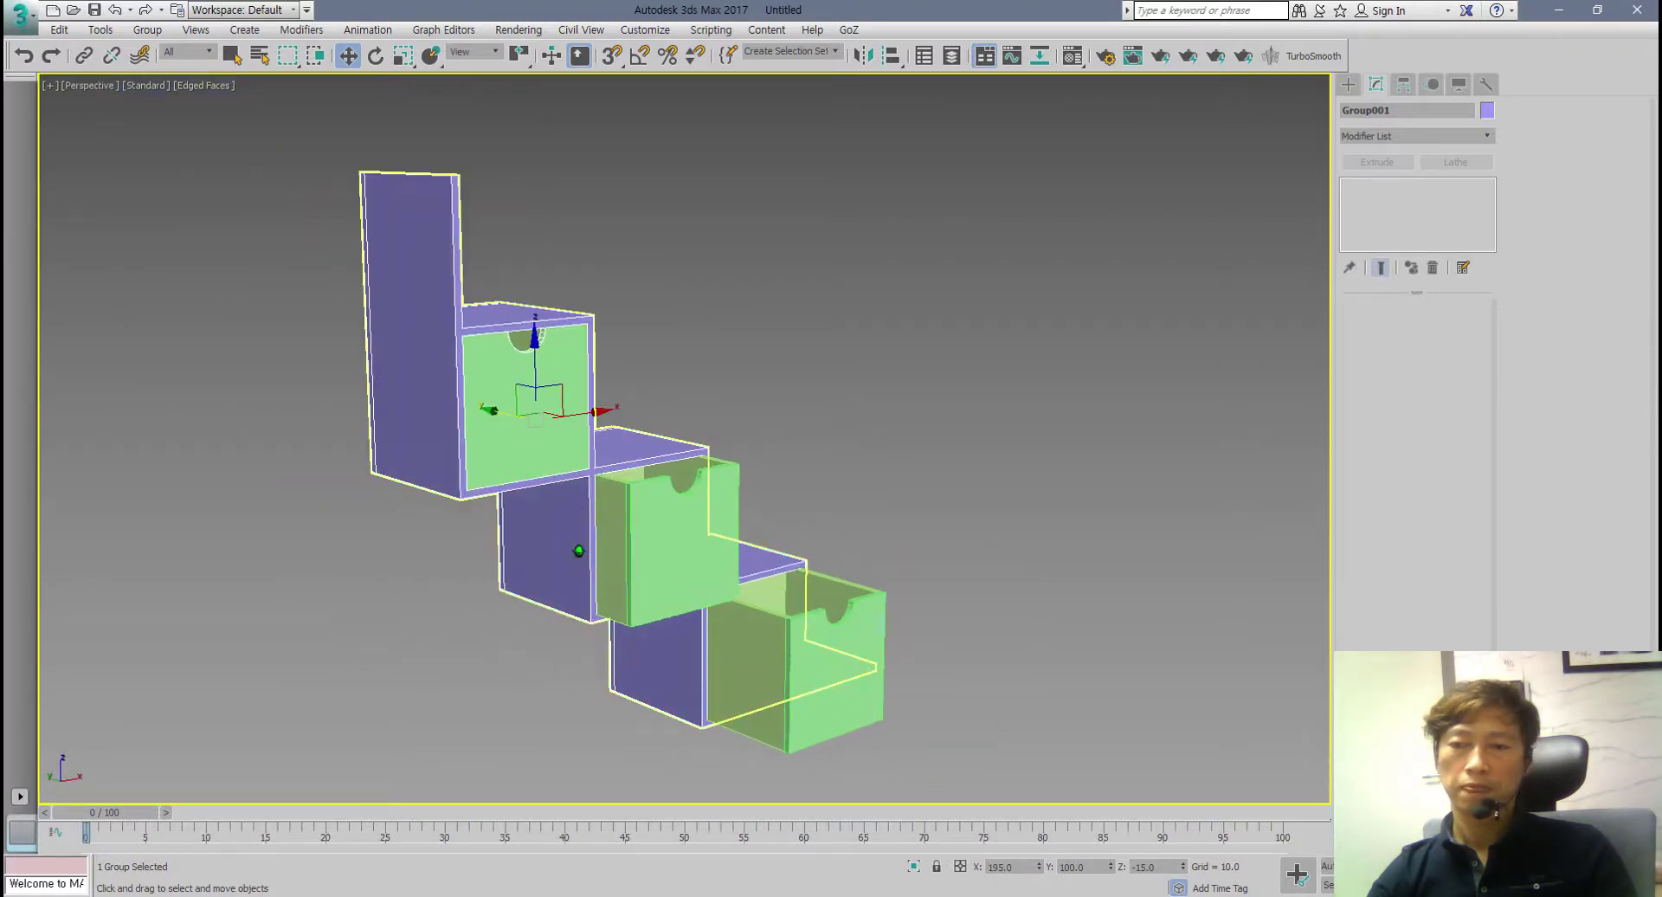
left_click(1078, 511)
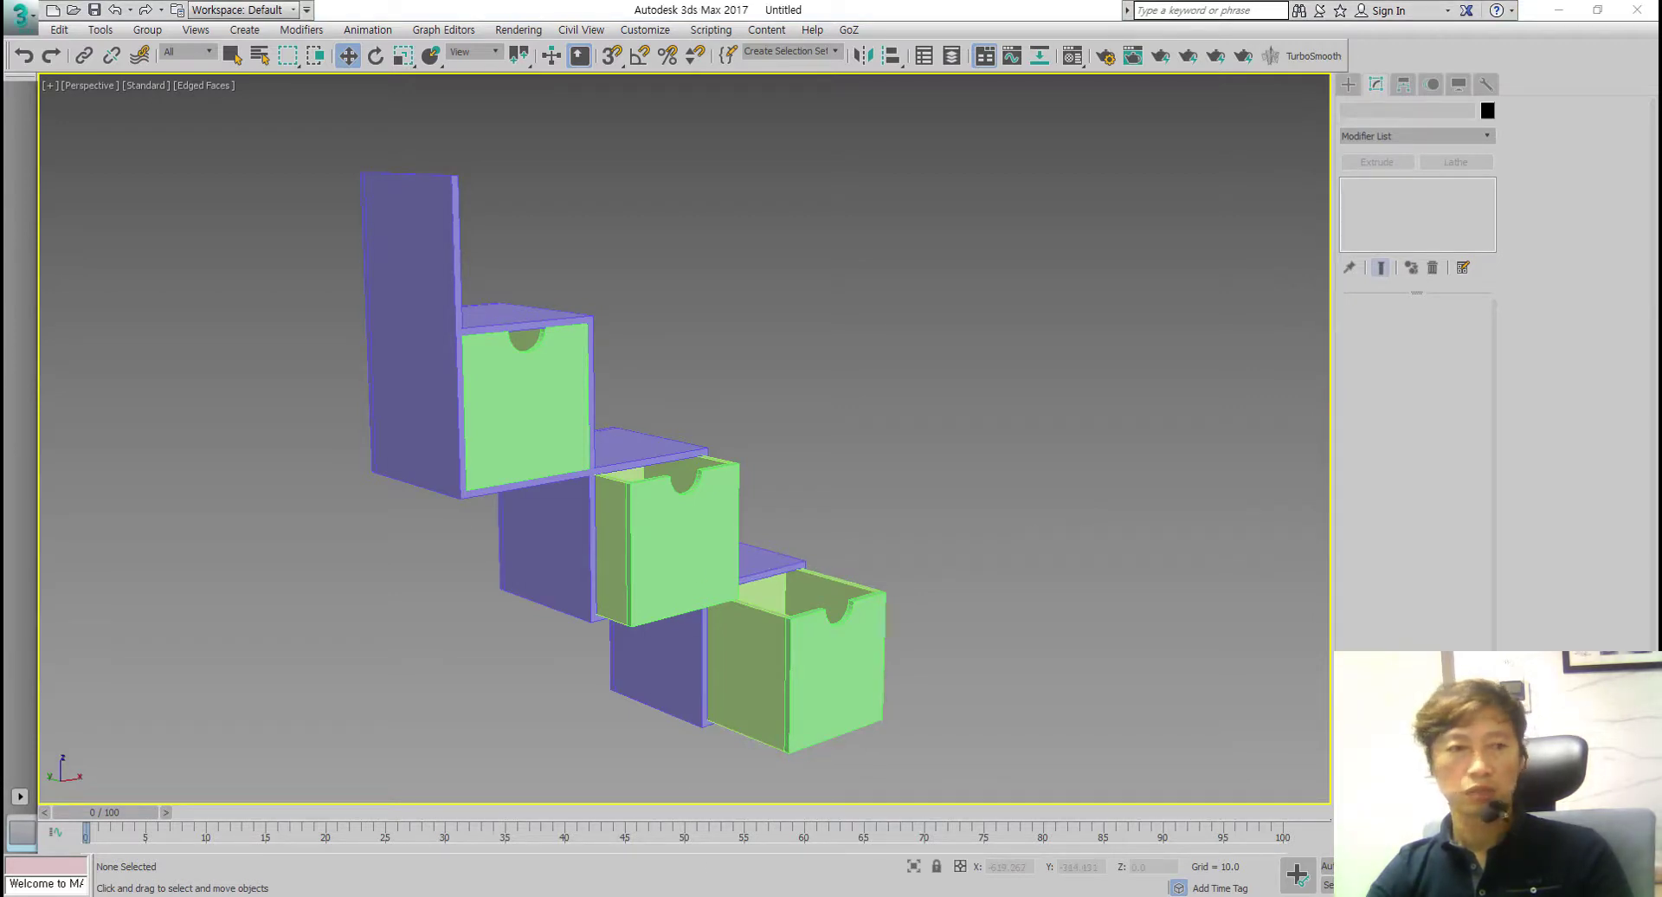
Step: Switch to the Notepad course outline and highlight the third topic, "유리잔 만들기"
left_click_drag(568, 374, 392, 377)
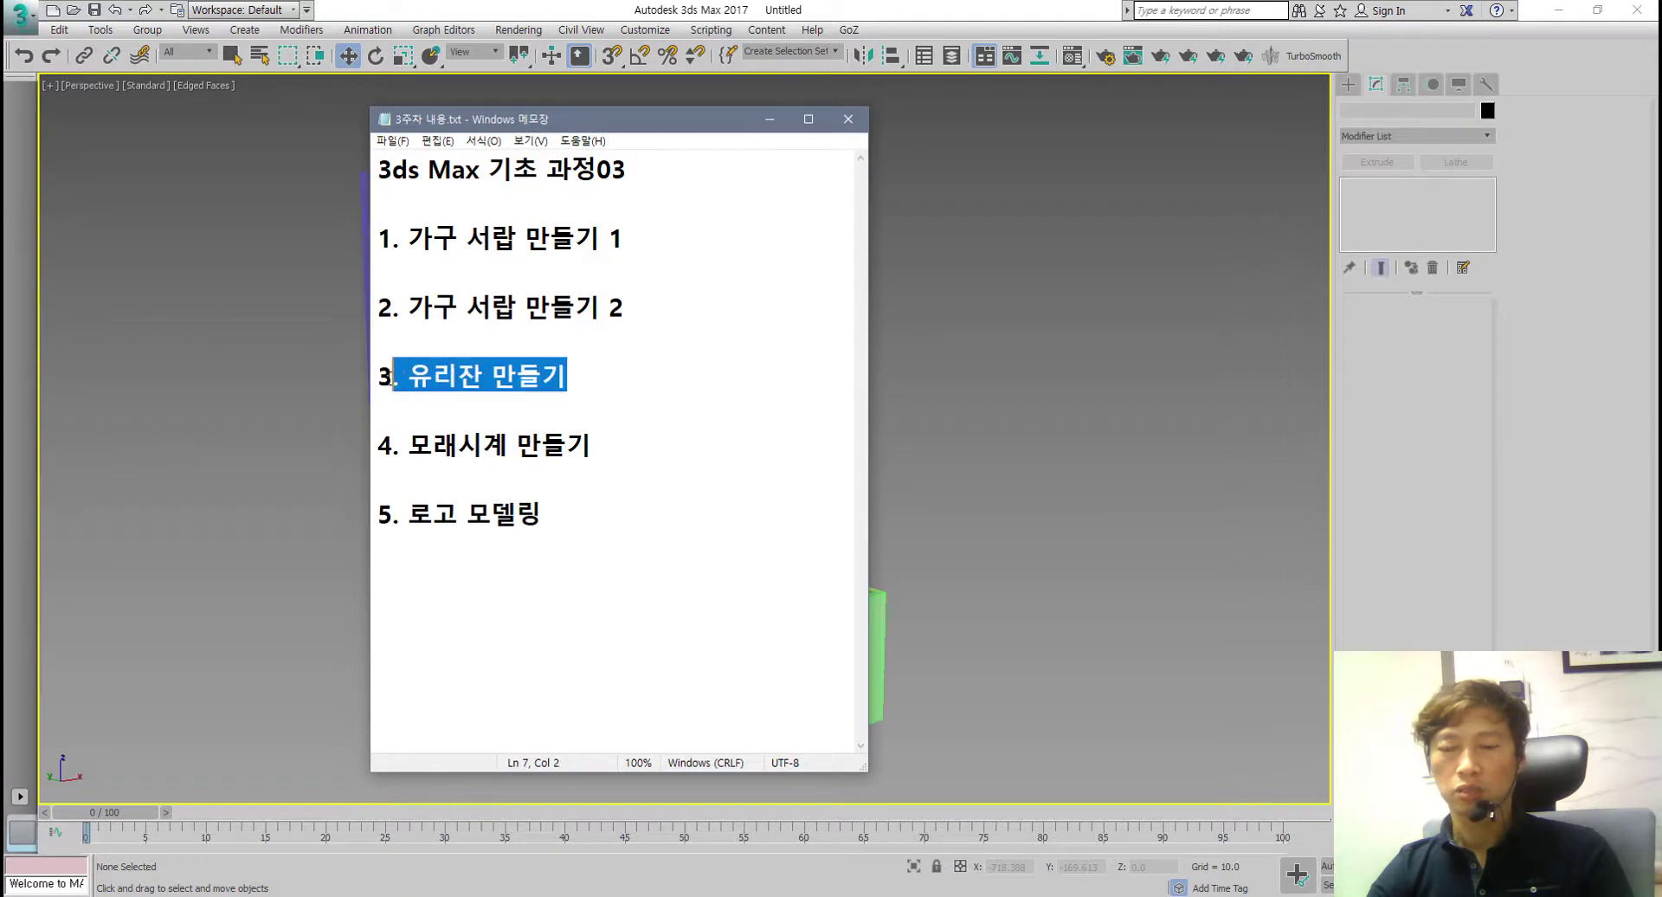